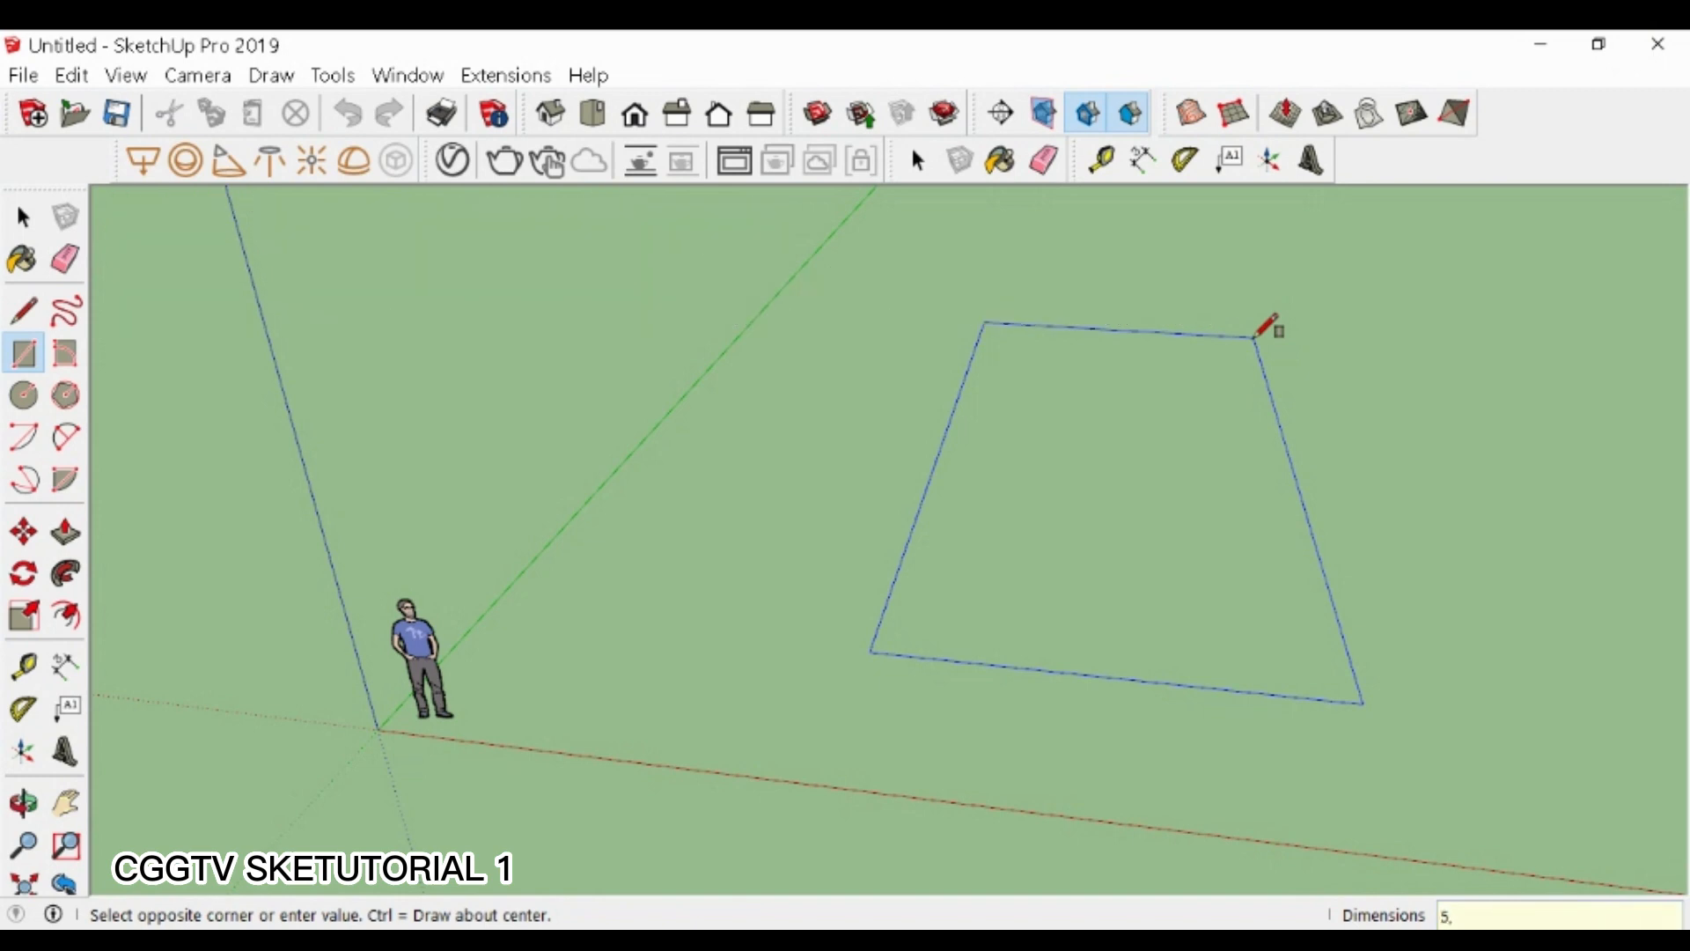
- Draw a 5 by 8 m rectangle on the ground and push/pull it up 0.5 m into a floor slab
text(8)
key(Return)
middle_drag(1028, 583, 847, 755)
key(space)
key(p)
click(940, 711)
text(.)
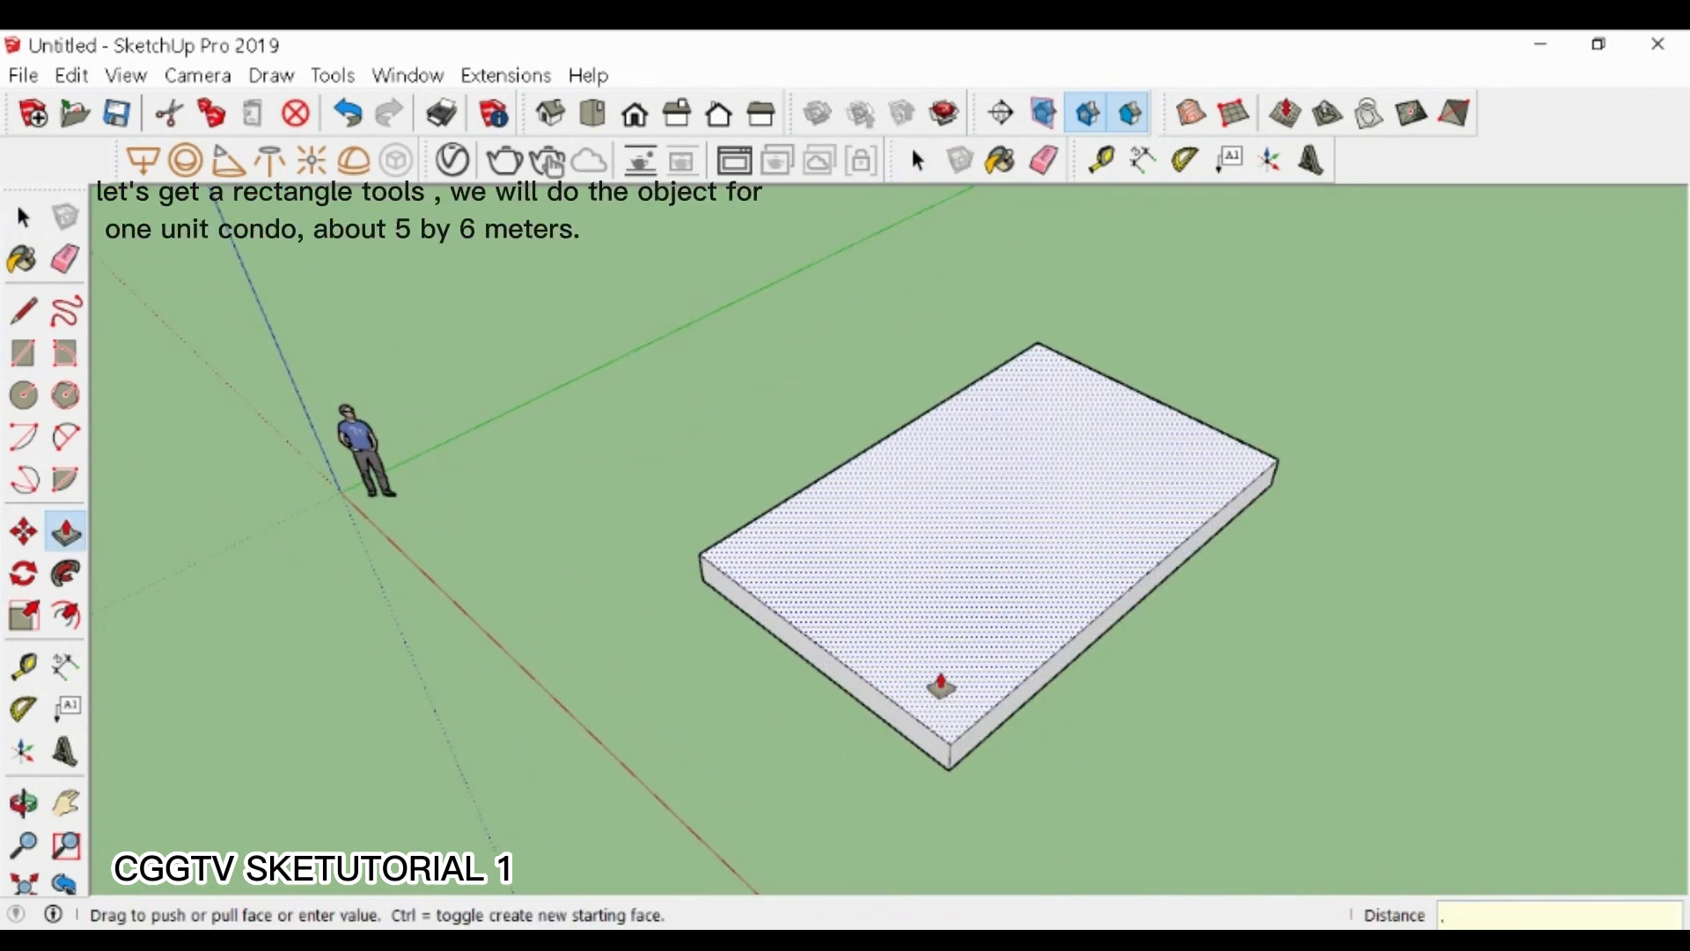
text(5)
key(Return)
- Offset the outline of the slab's top face inward by 0.15 m
key(space)
middle_drag(754, 746, 187, 551)
click(652, 572)
key(f)
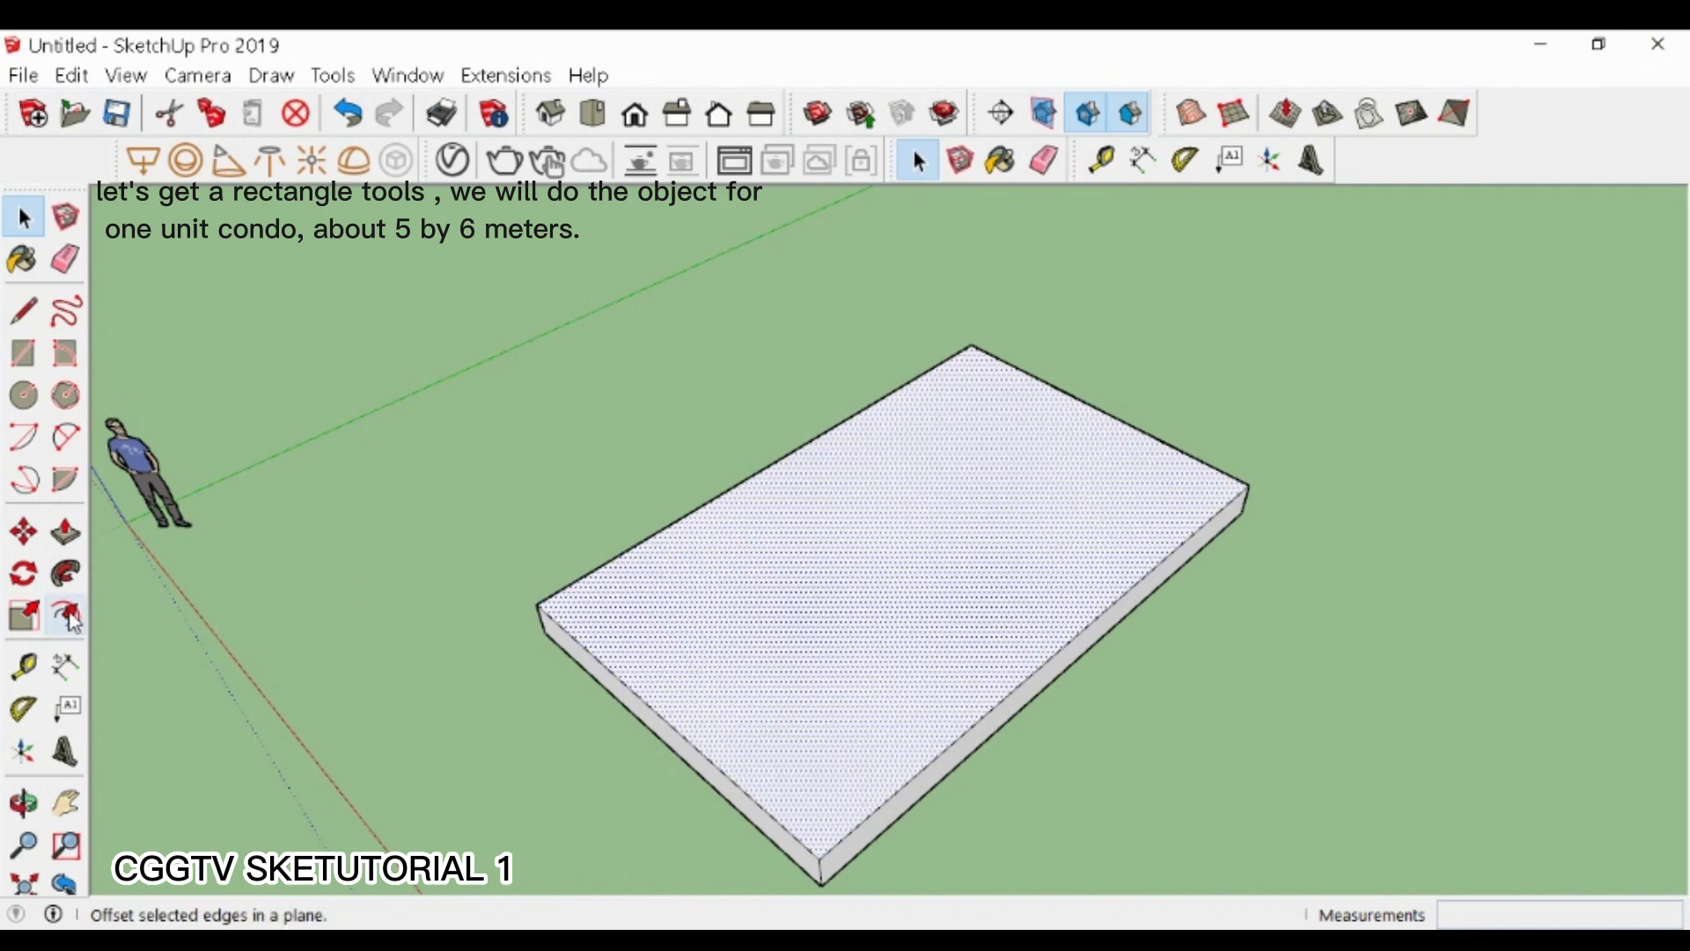
click(622, 552)
text(.15)
key(Return)
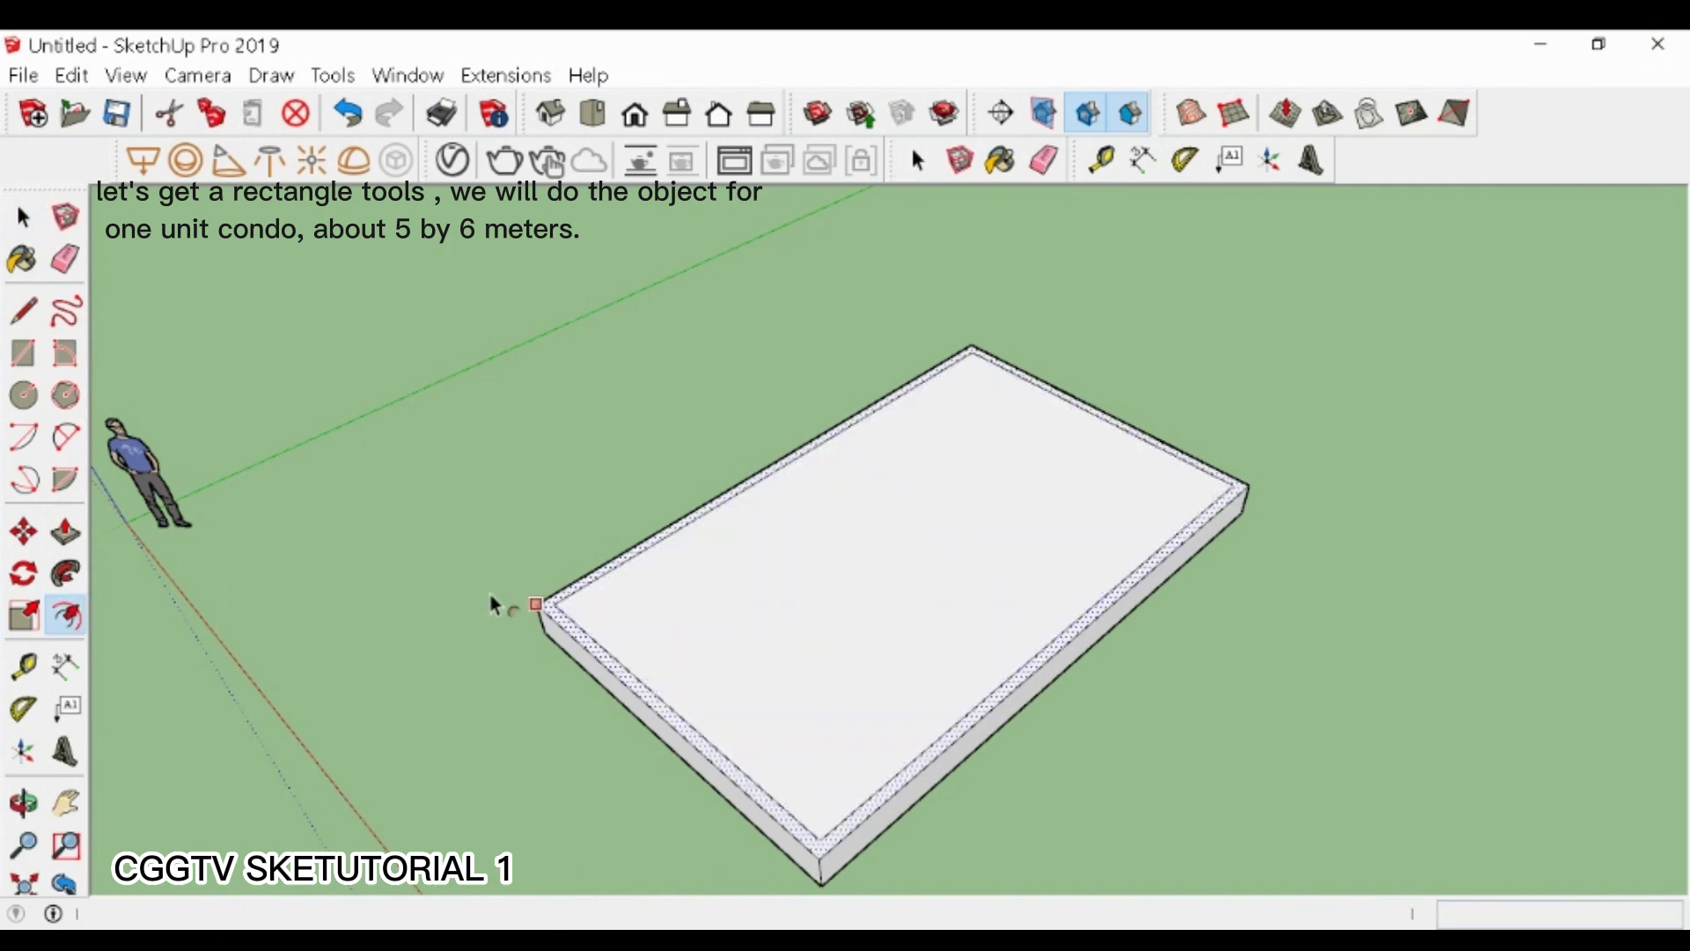
- Pull the 0.15 m border ring up 2.6 m to form the exterior walls
key(p)
click(568, 620)
text(2)
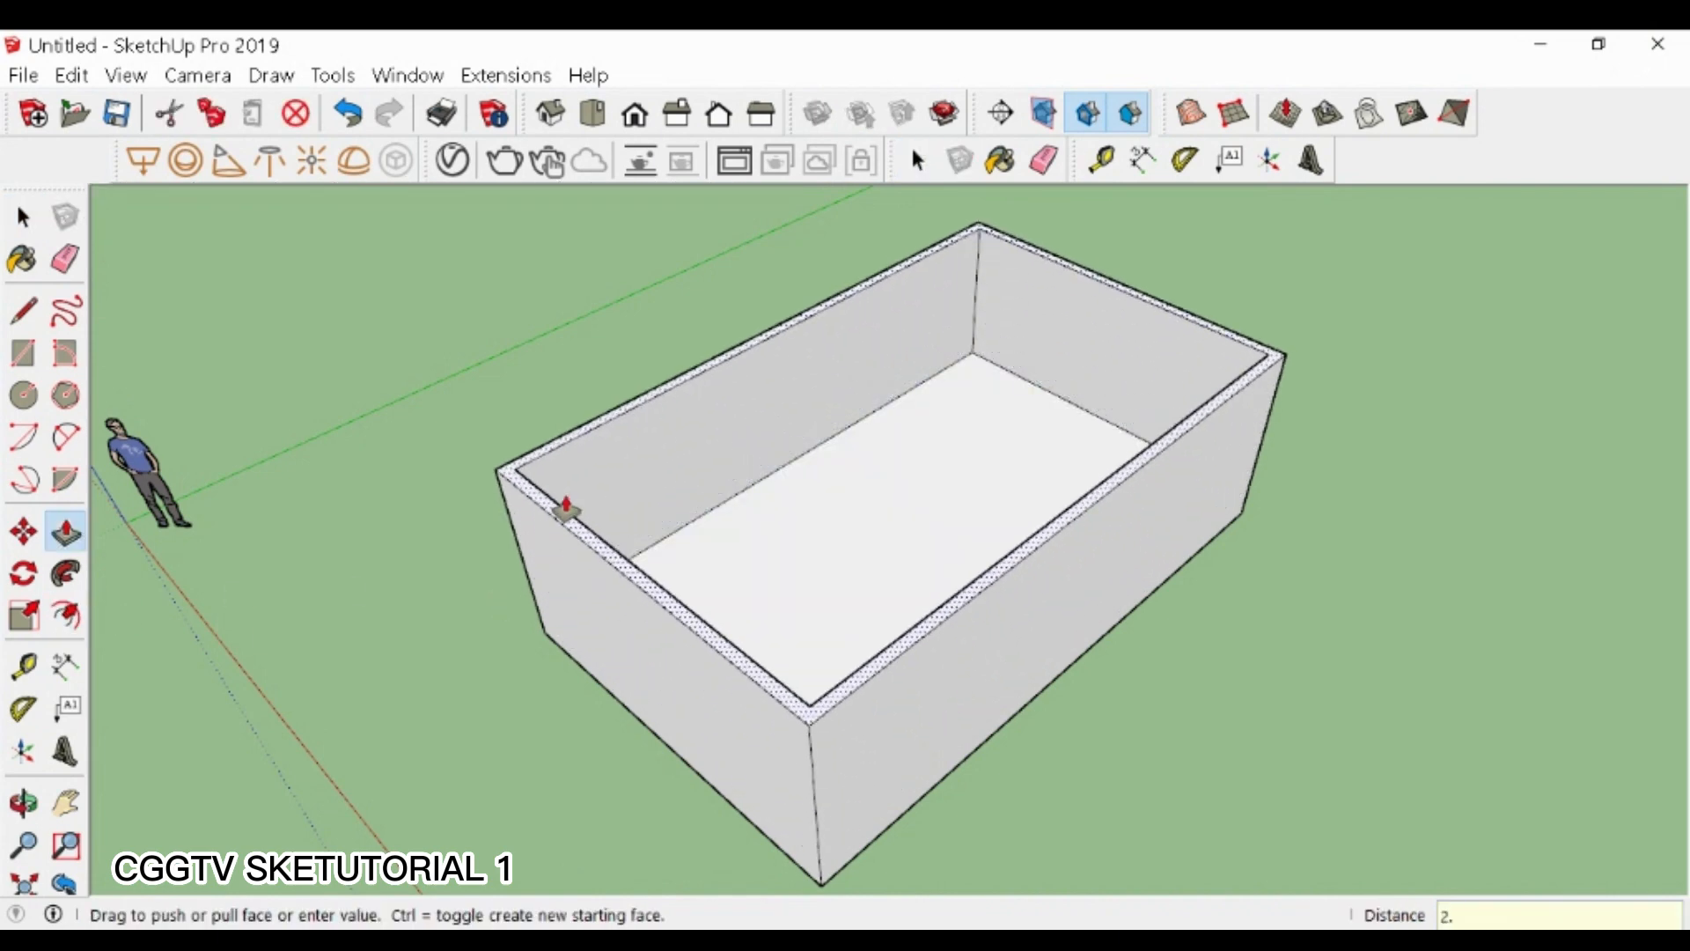
text(.6)
key(Return)
- Copy the floor's long inner edge 2 m into the room, and copy that line 0.1 m back to outline a partition
middle_drag(441, 596, 399, 479)
key(space)
key(m)
key(ctrl)
click(748, 358)
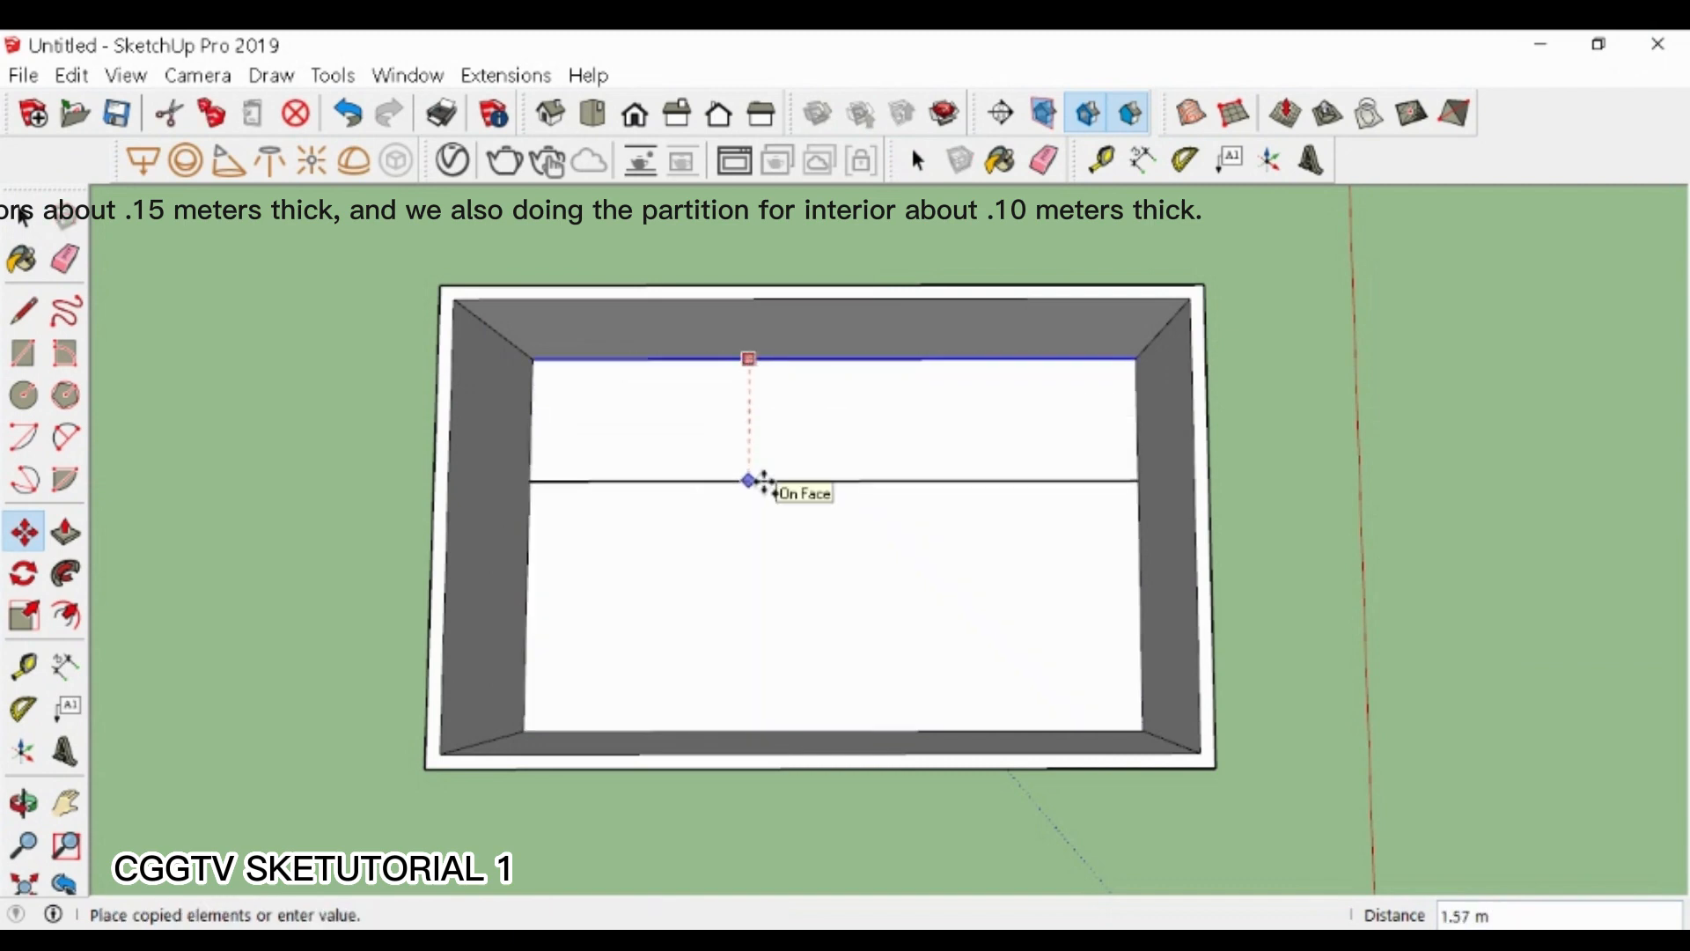
text(2)
key(Return)
key(ctrl)
click(792, 513)
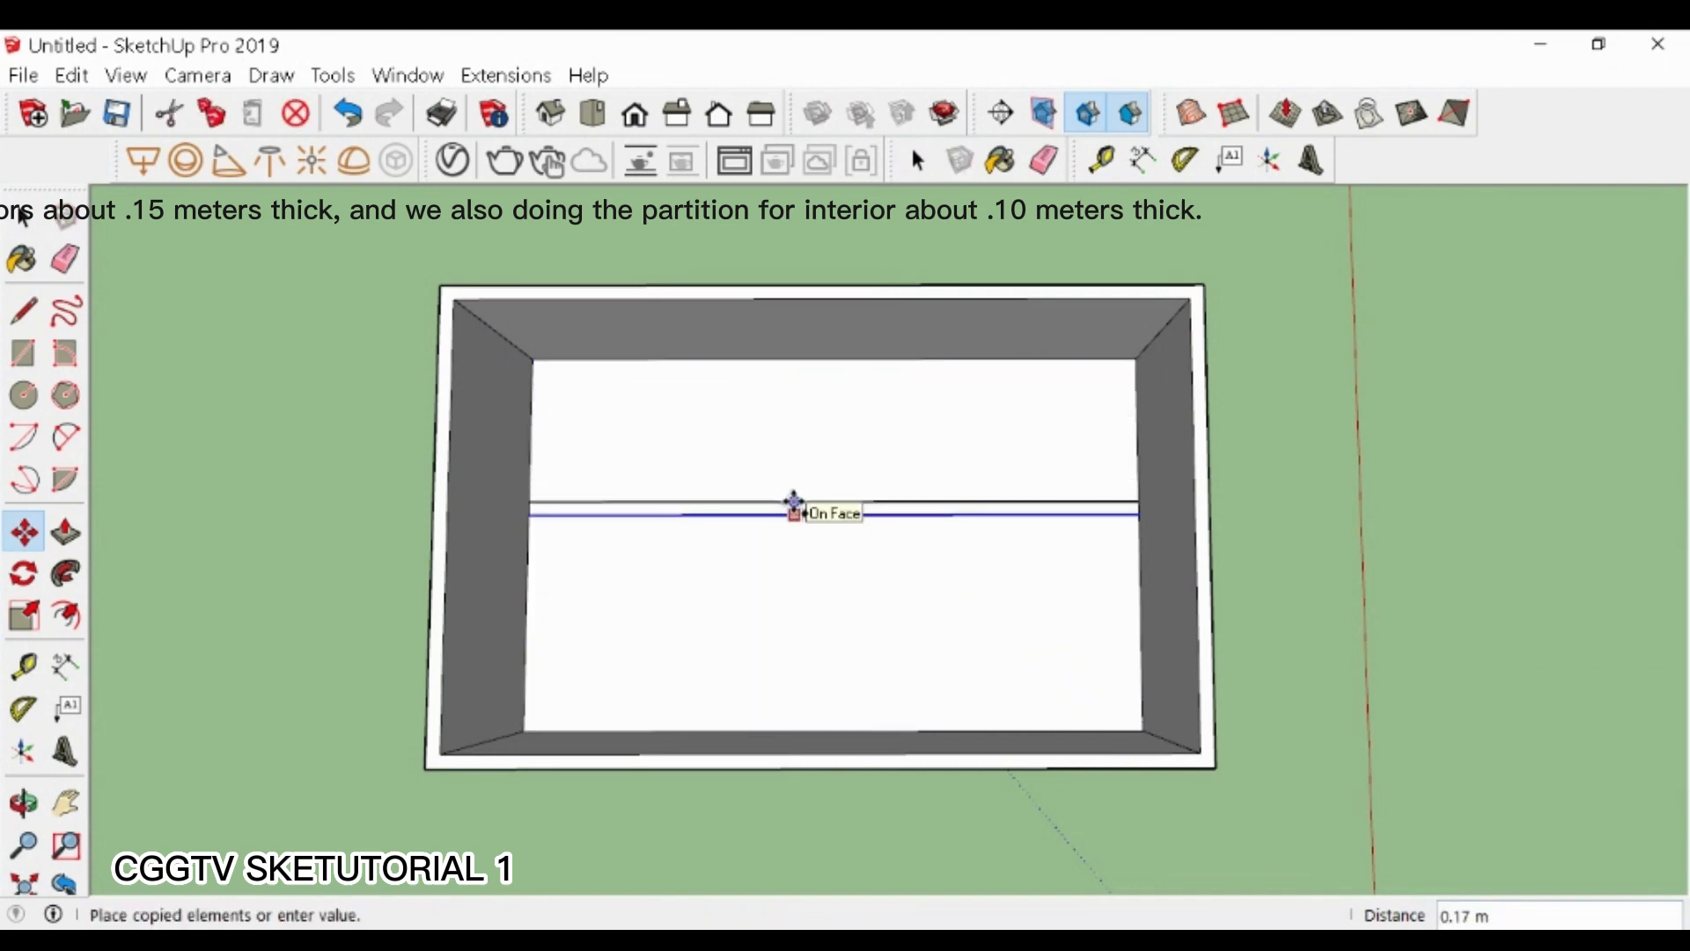
text(.1)
key(Return)
key(space)
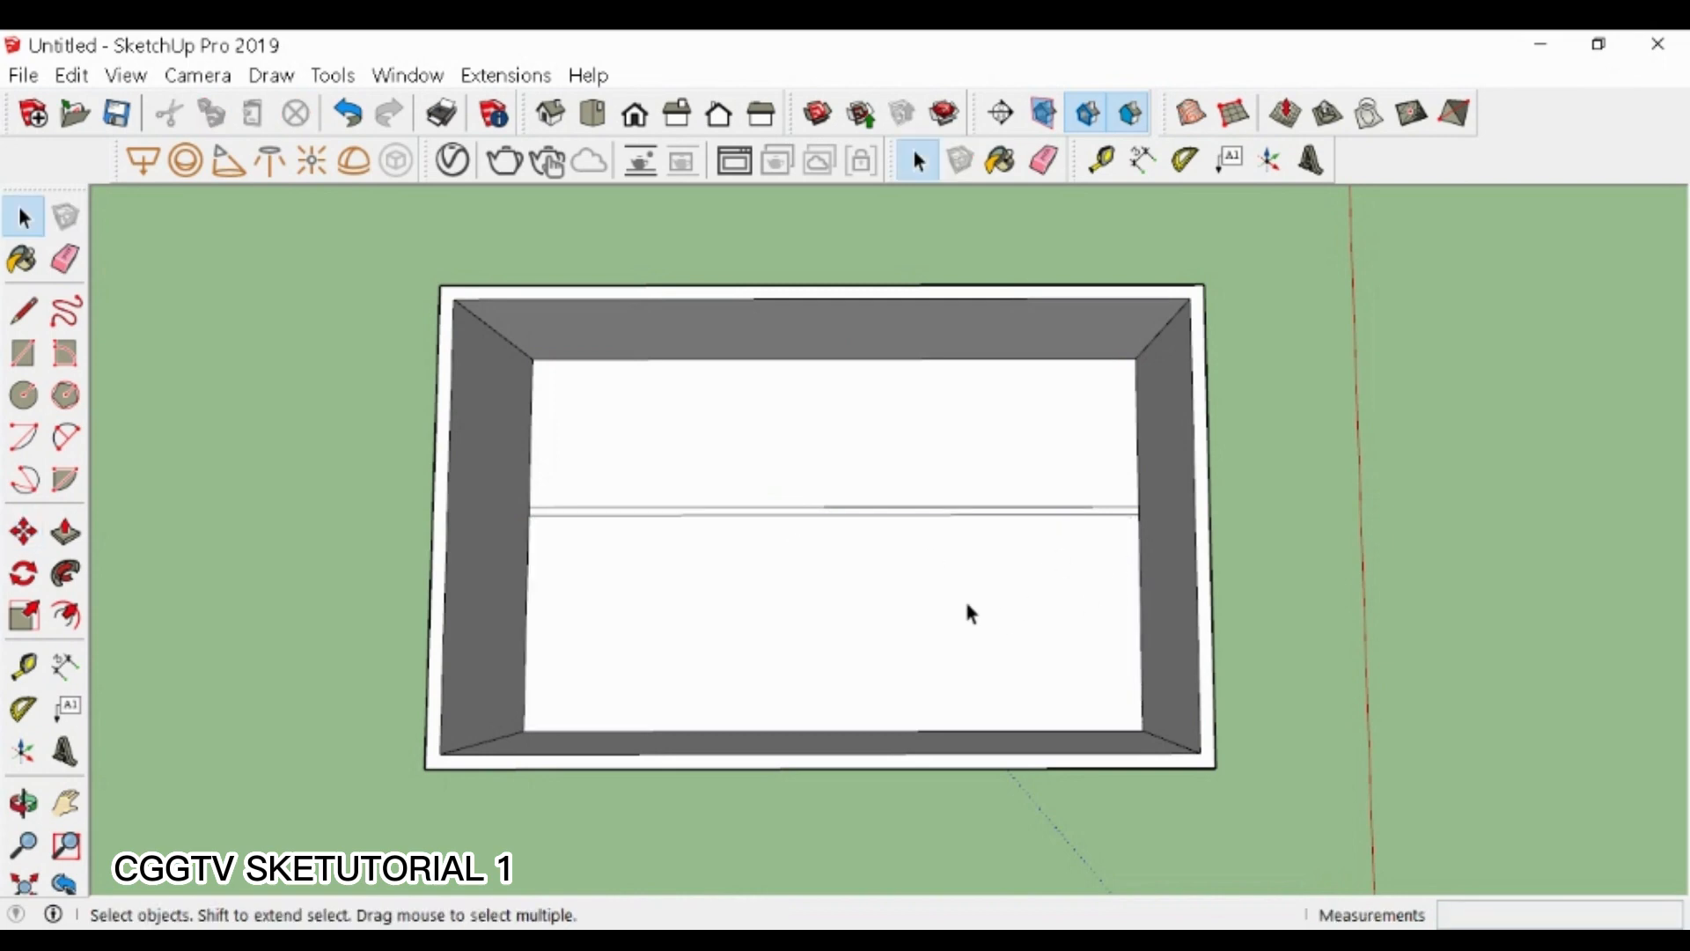
- Pull the long partition strip up level with the top of the exterior walls
scroll(915, 519, up, 3)
scroll(804, 392, down, 2)
mouse_move(804, 392)
middle_down()
mouse_move(804, 499)
mouse_move(816, 395)
mouse_move(547, 408)
mouse_move(683, 366)
mouse_move(809, 423)
middle_up()
key(p)
click(528, 418)
click(411, 319)
- Copy the narrow room's short end edge 1.2 m inward, and copy that line a further 0.1 m to outline a cross partition
scroll(560, 379, down, 3)
scroll(705, 361, up, 3)
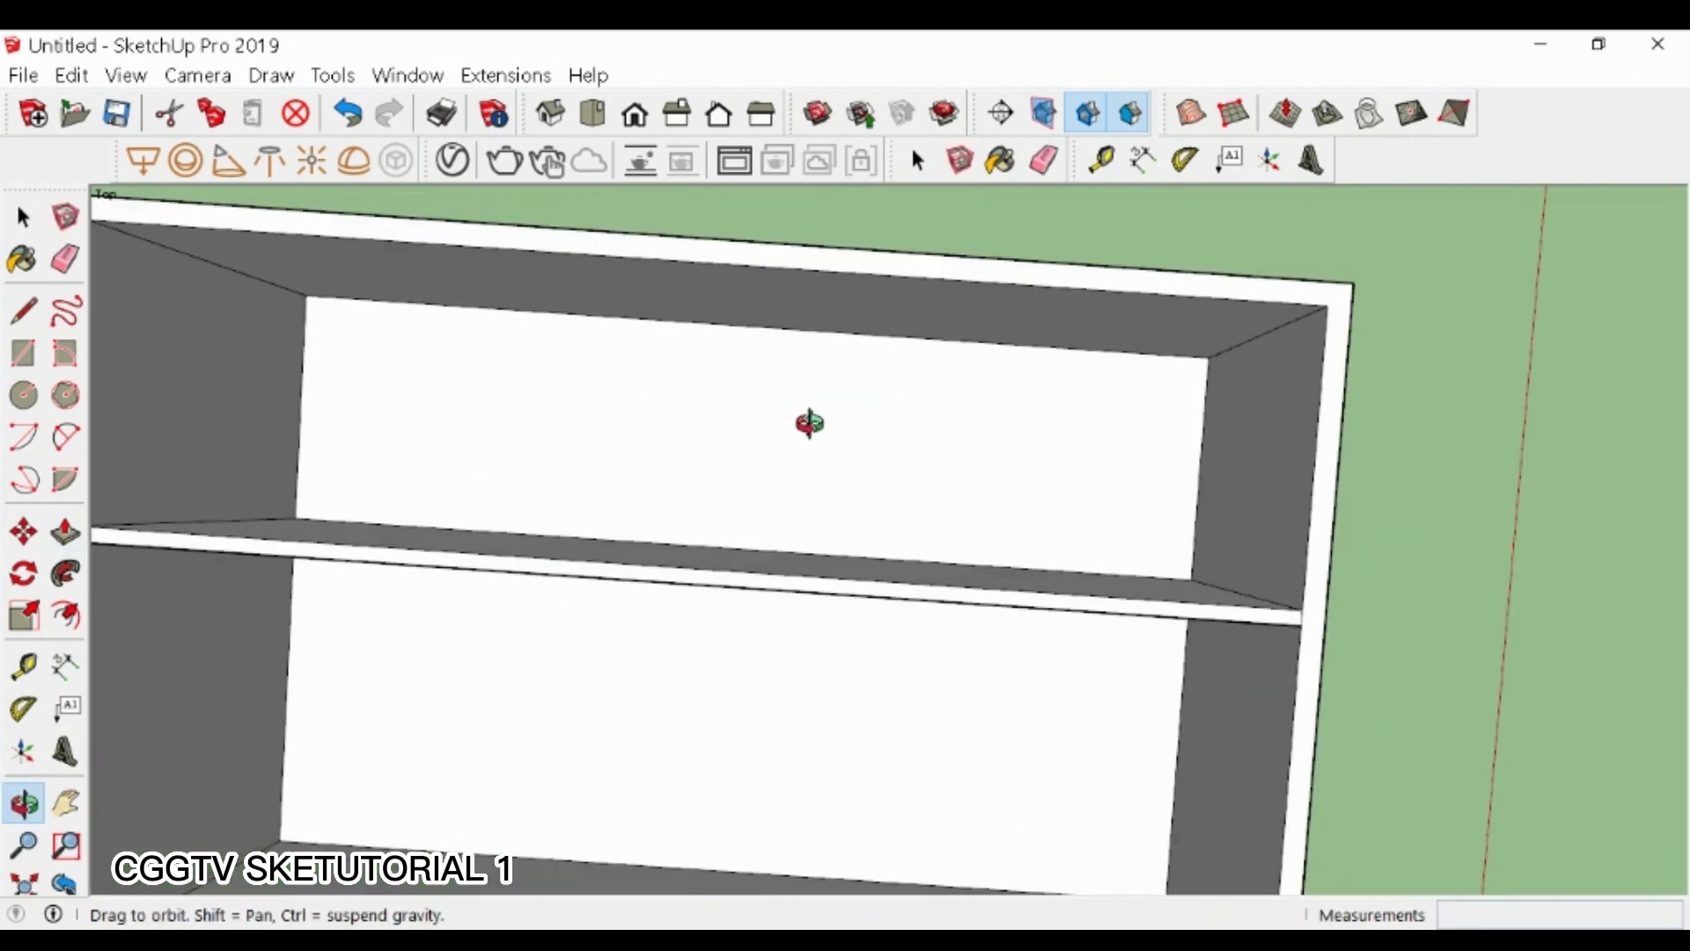
key(m)
key(ctrl)
click(1198, 484)
text(1.)
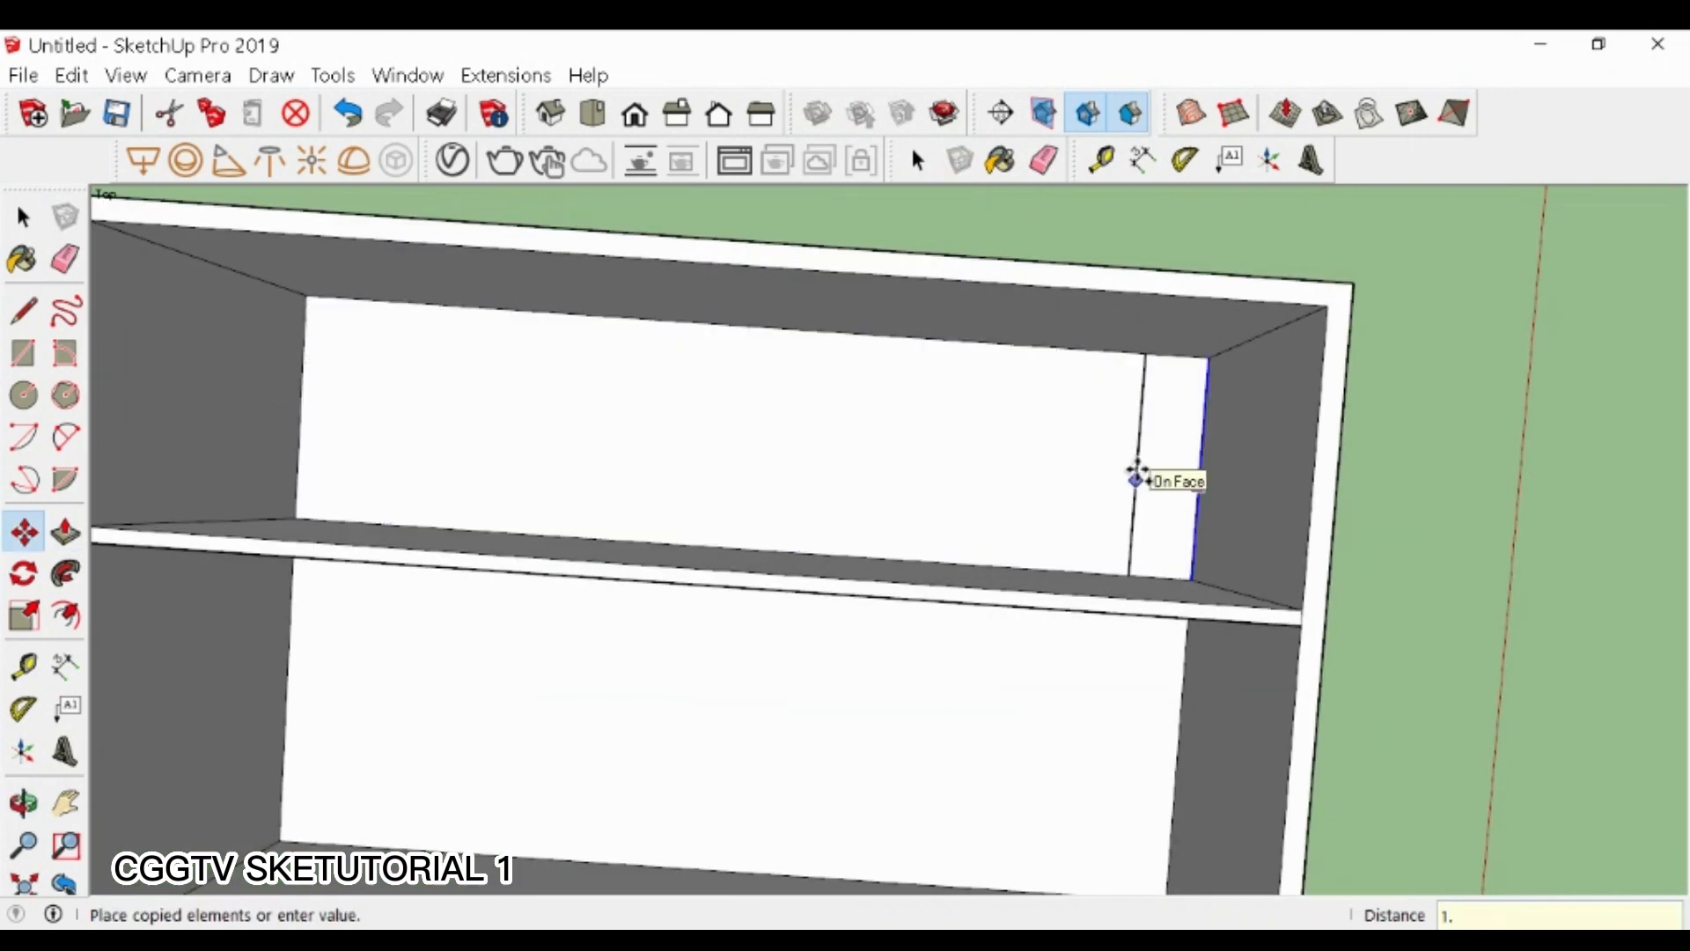
text(2)
key(Return)
key(ctrl)
click(1059, 457)
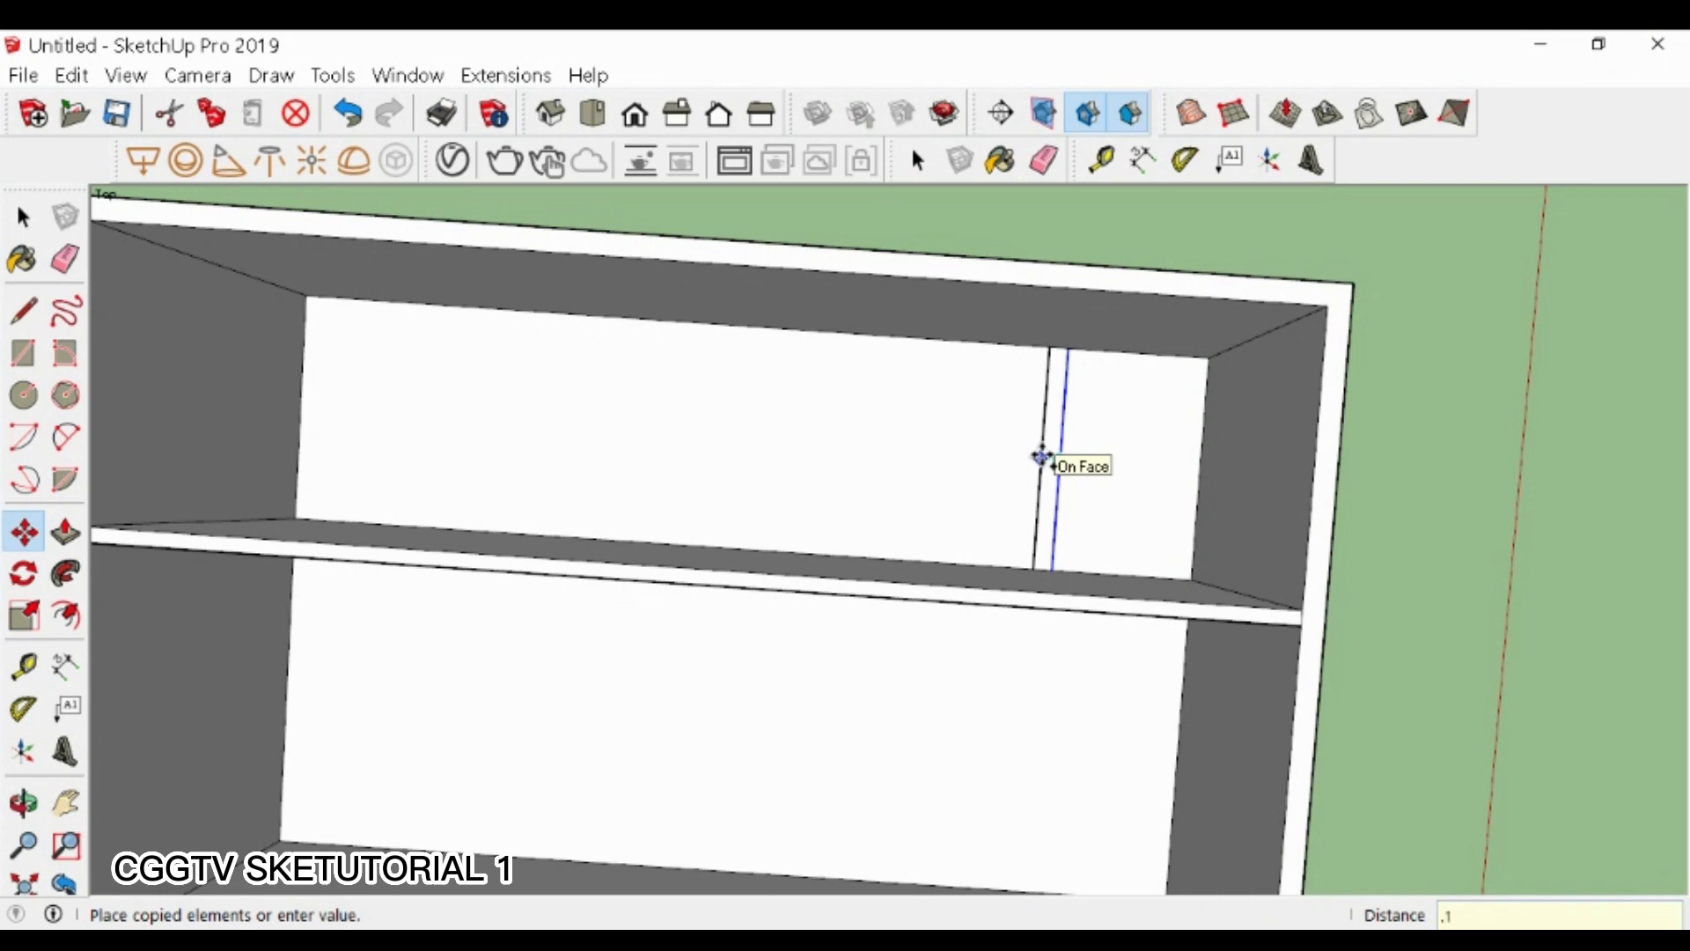
text(.1)
key(Return)
- Pull the cross partition strip up 2.60 m to the top of the walls
key(p)
click(1061, 374)
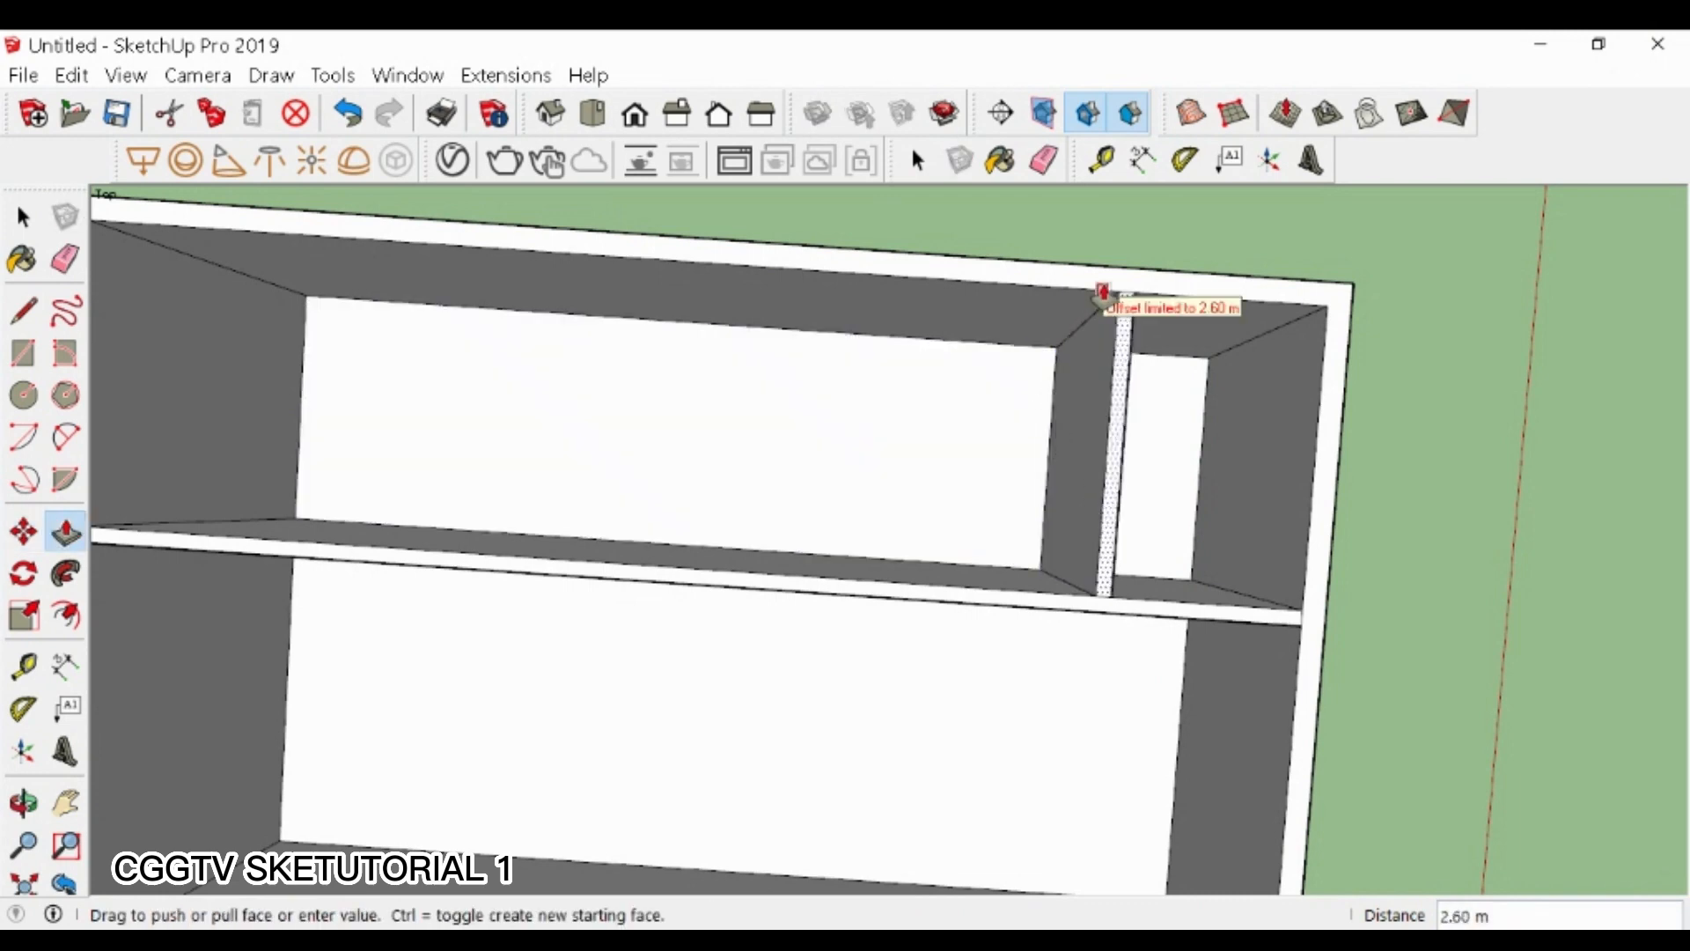
click(1110, 290)
- Copy the new cross partition's floor edge 1.5 m along the narrow room, and copy that line another 0.1 m
key(m)
key(ctrl)
click(1050, 424)
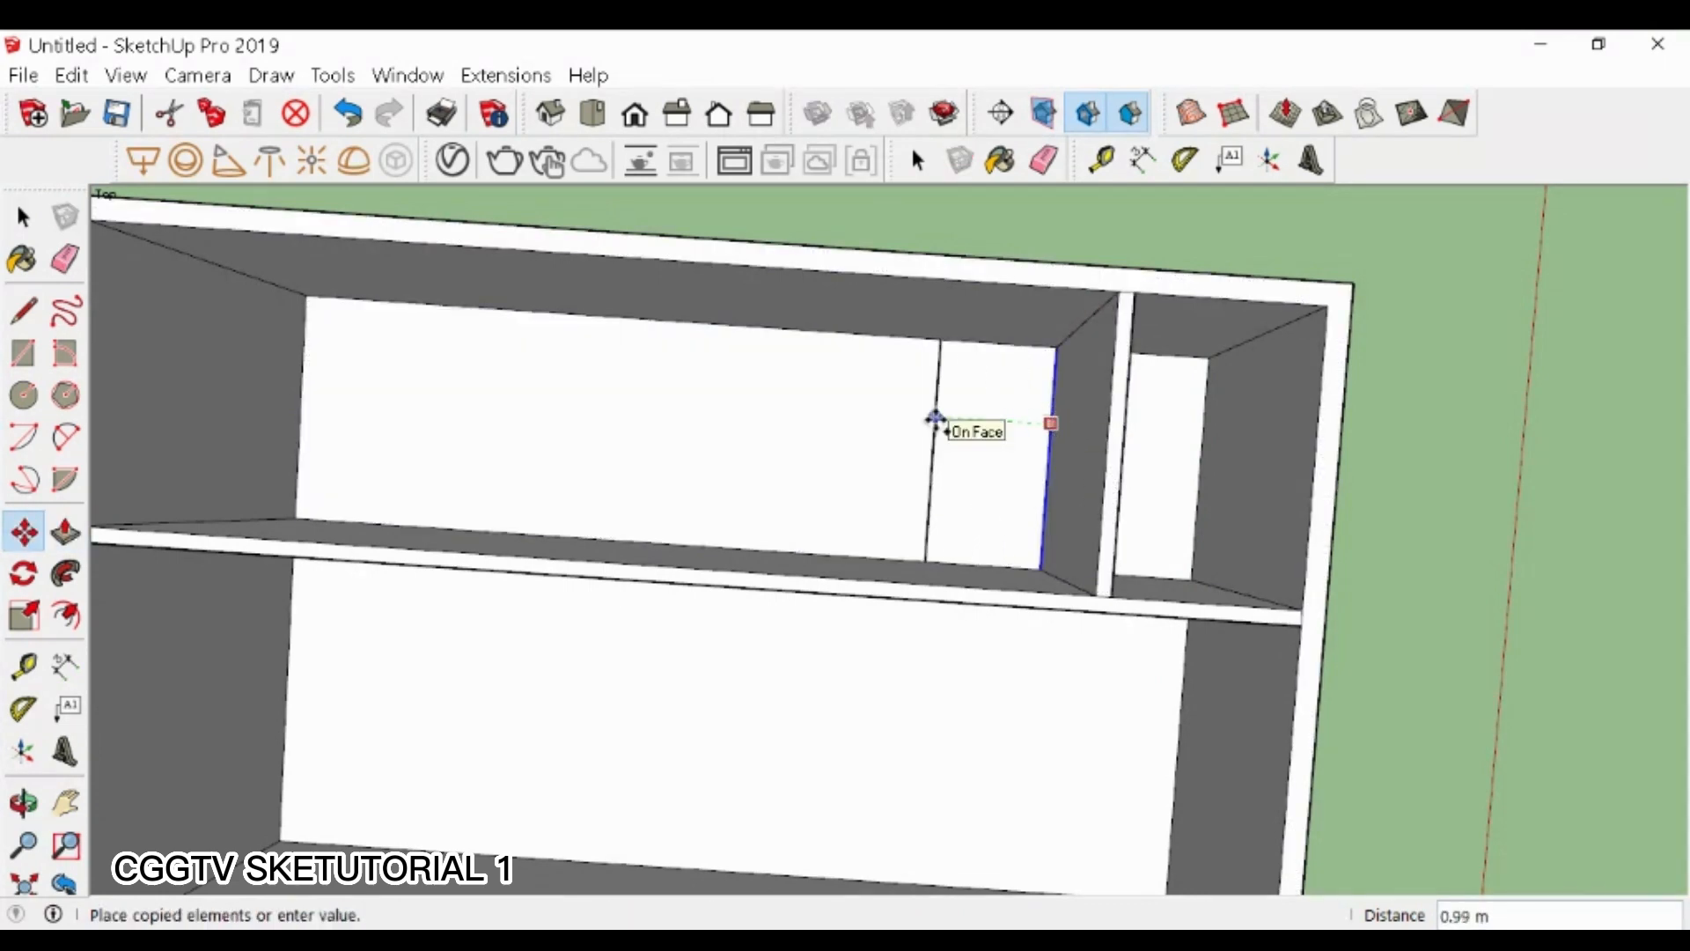
text(1.5)
key(Return)
key(ctrl)
click(874, 419)
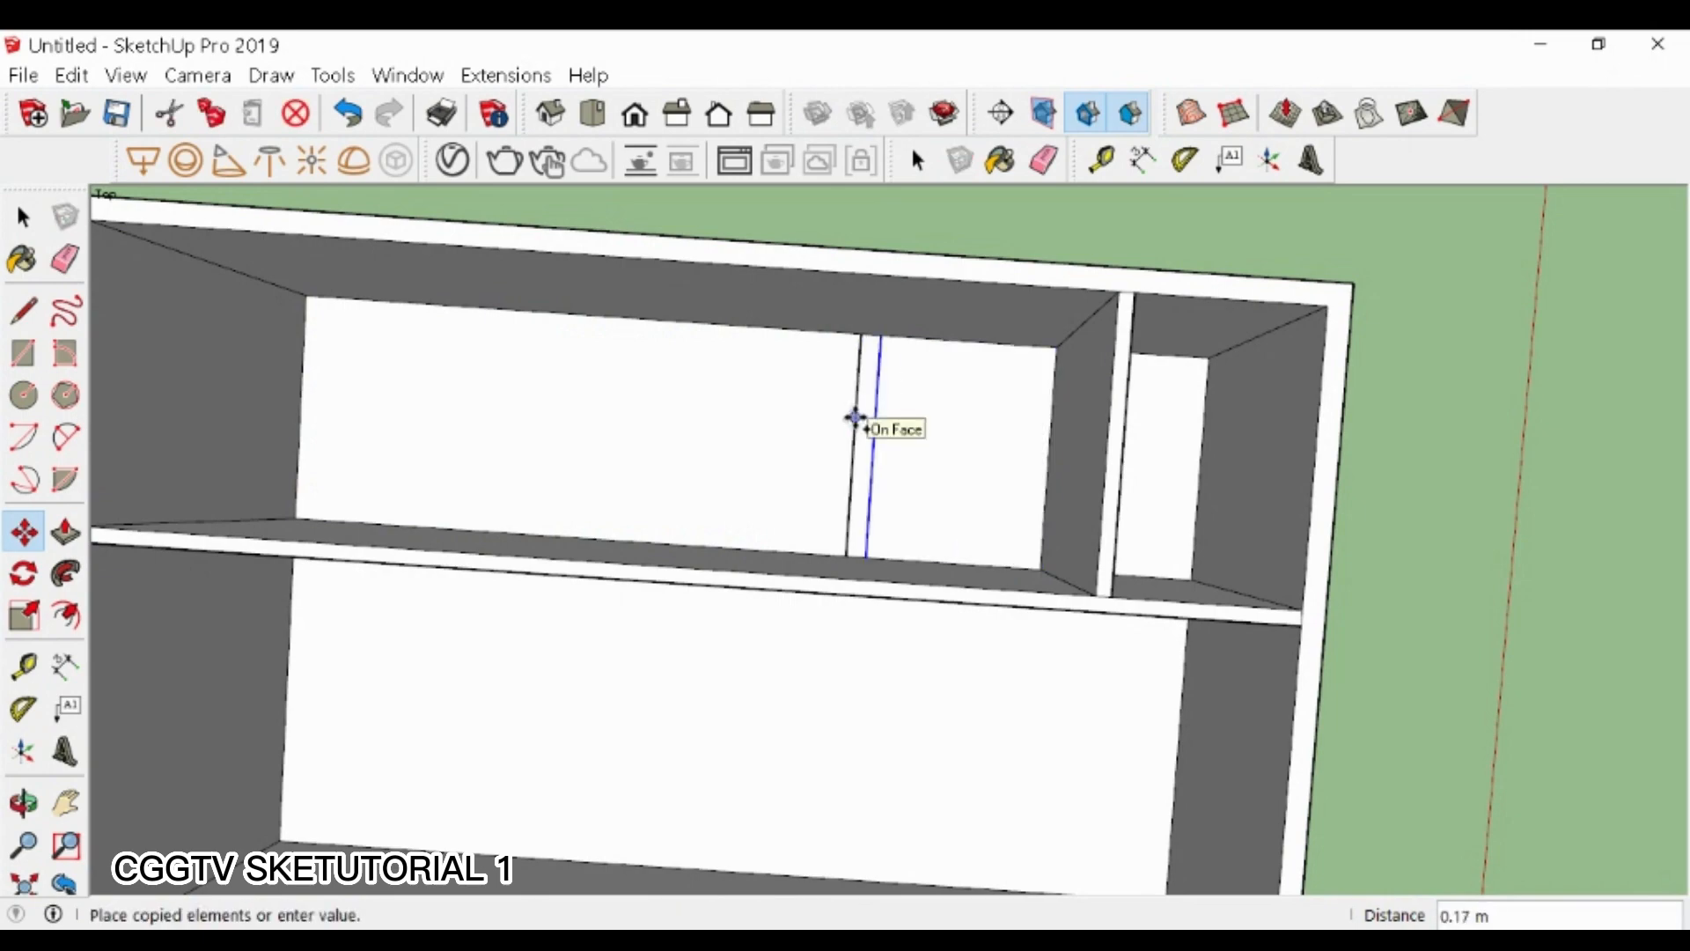
text(.1)
key(Return)
- Pull the second cross partition strip up 2.60 m to wall height
key(p)
click(867, 368)
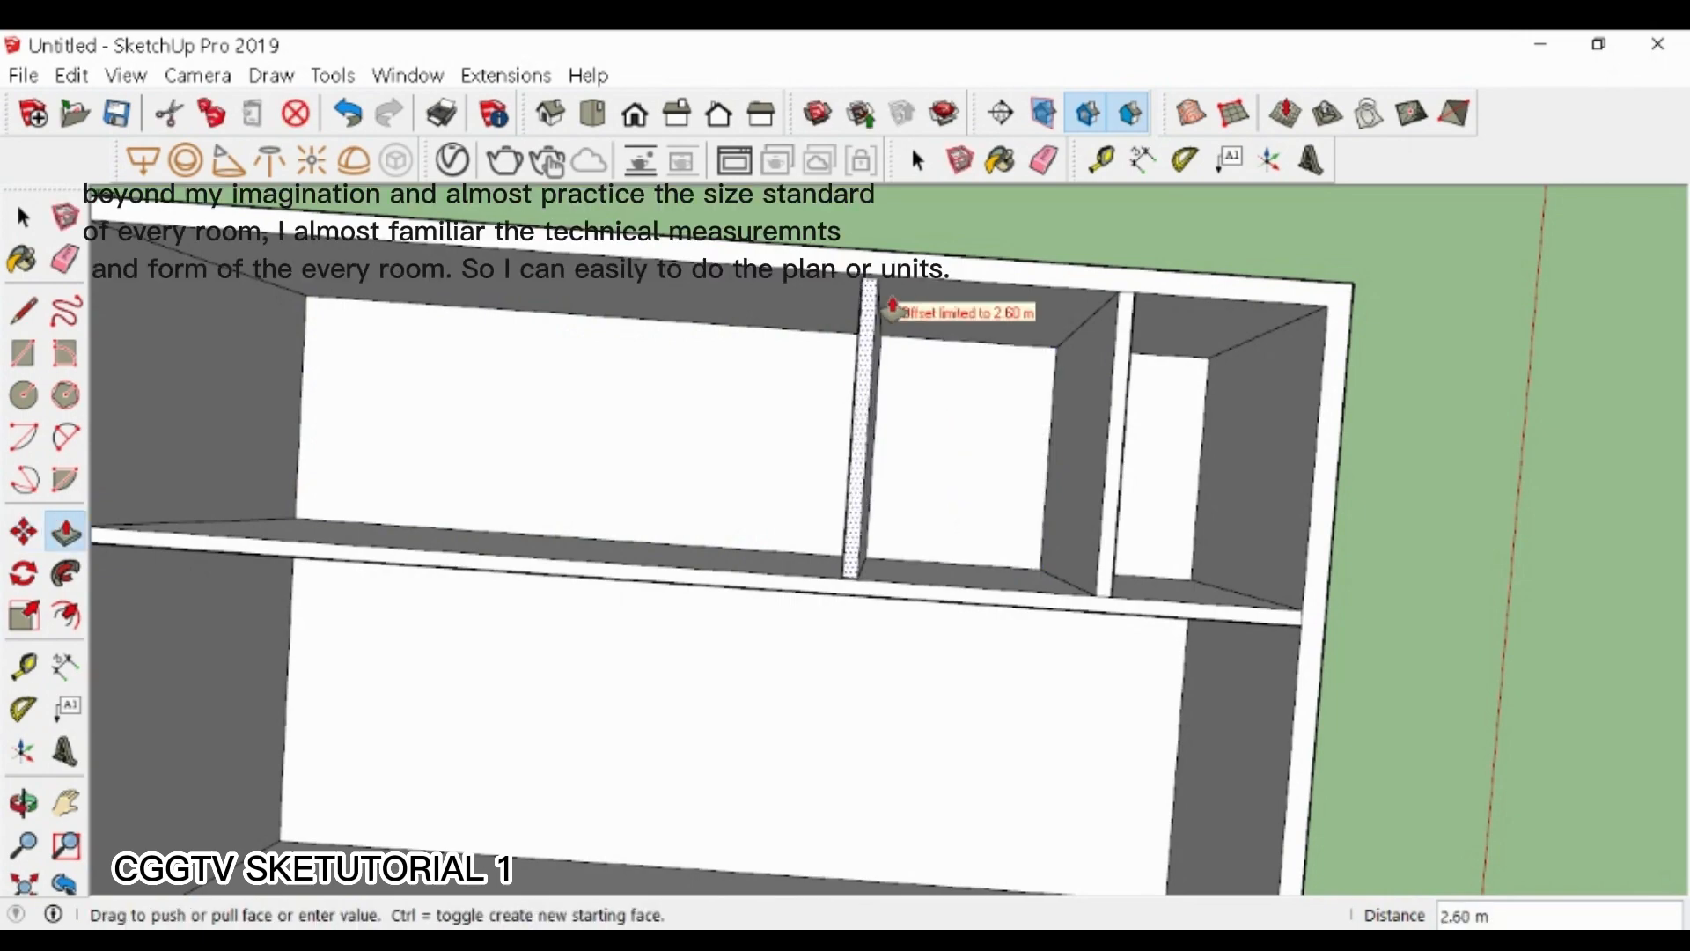
click(887, 300)
- Push the long partition's stretch beyond the two small rooms down to the floor and erase the leftover edge
scroll(1058, 391, down, 3)
middle_drag(1057, 399, 899, 419)
click(920, 581)
key(Escape)
key(e)
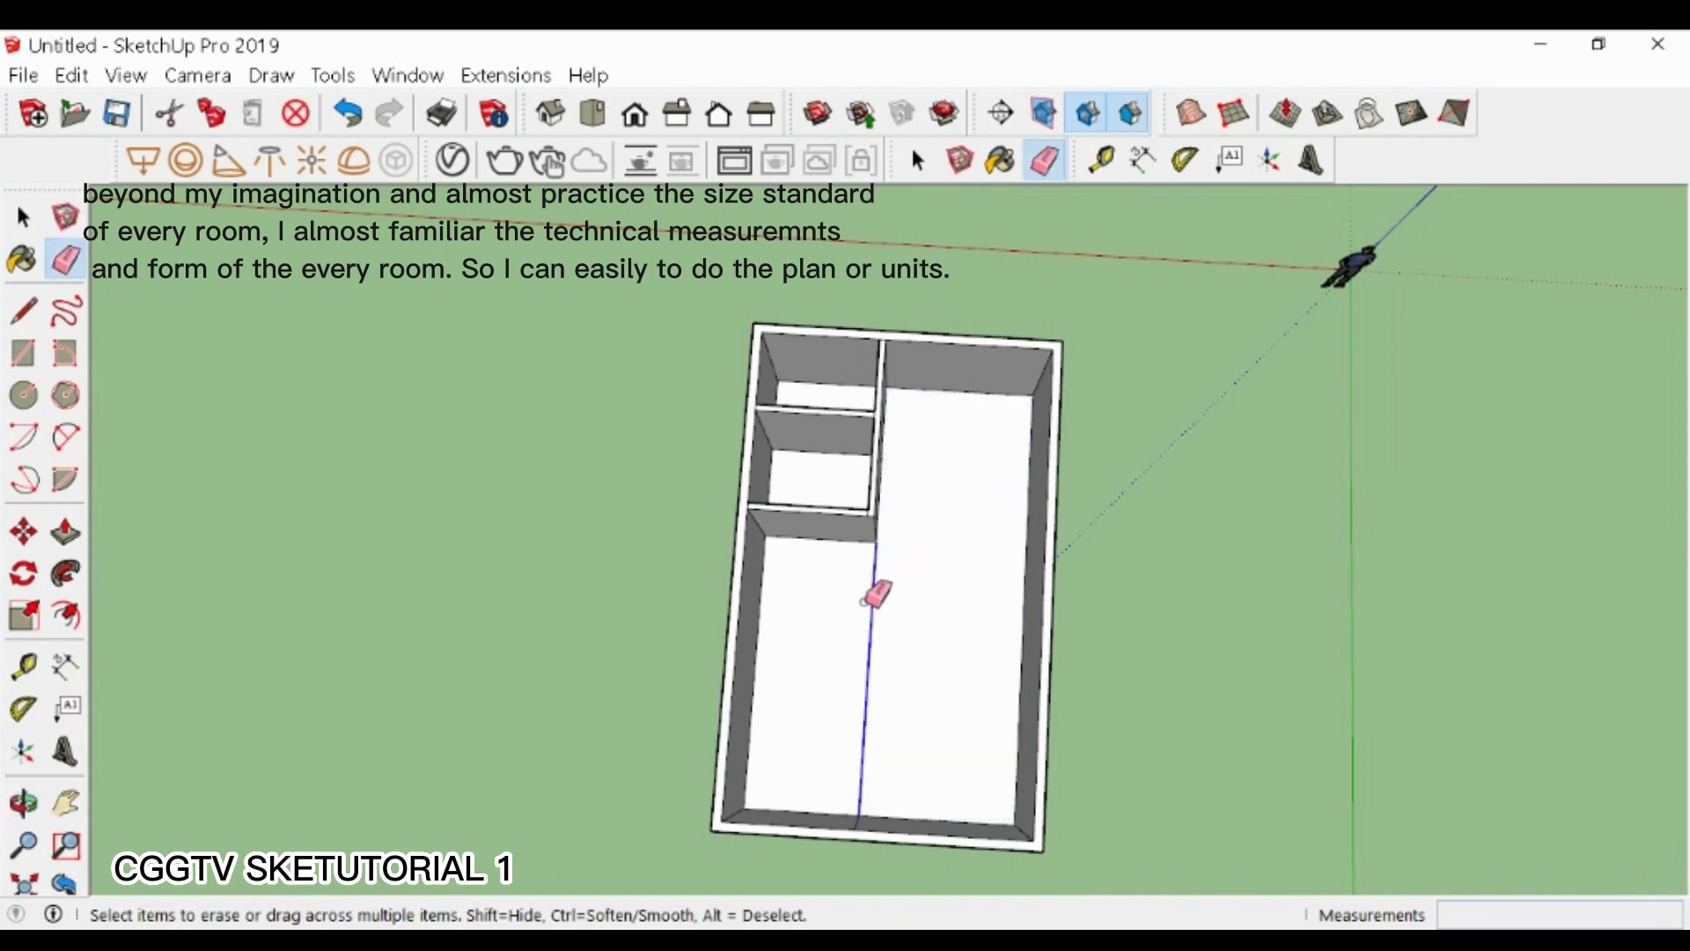
key(space)
middle_drag(857, 574, 632, 455)
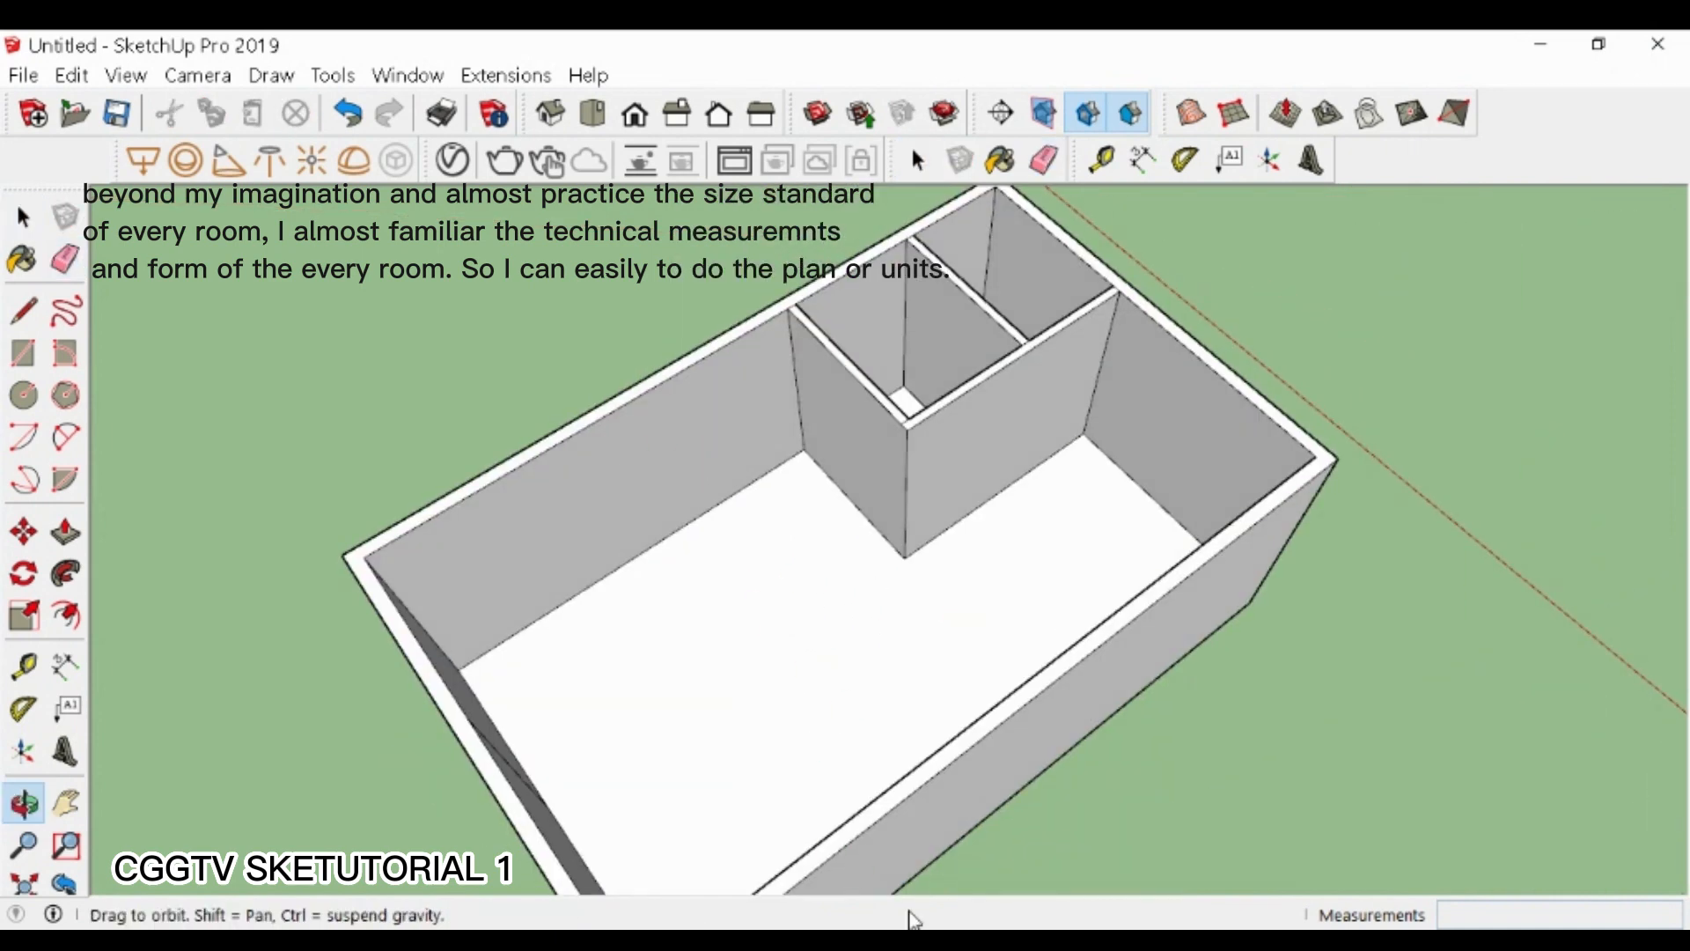
- Copy the vertical edge at the partitions' outer corner to mark a narrow strip, and pull the strip out 0.50 m
middle_drag(852, 644, 810, 712)
middle_drag(832, 616, 912, 419)
scroll(788, 494, up, 4)
scroll(828, 448, down, 3)
scroll(822, 577, up, 4)
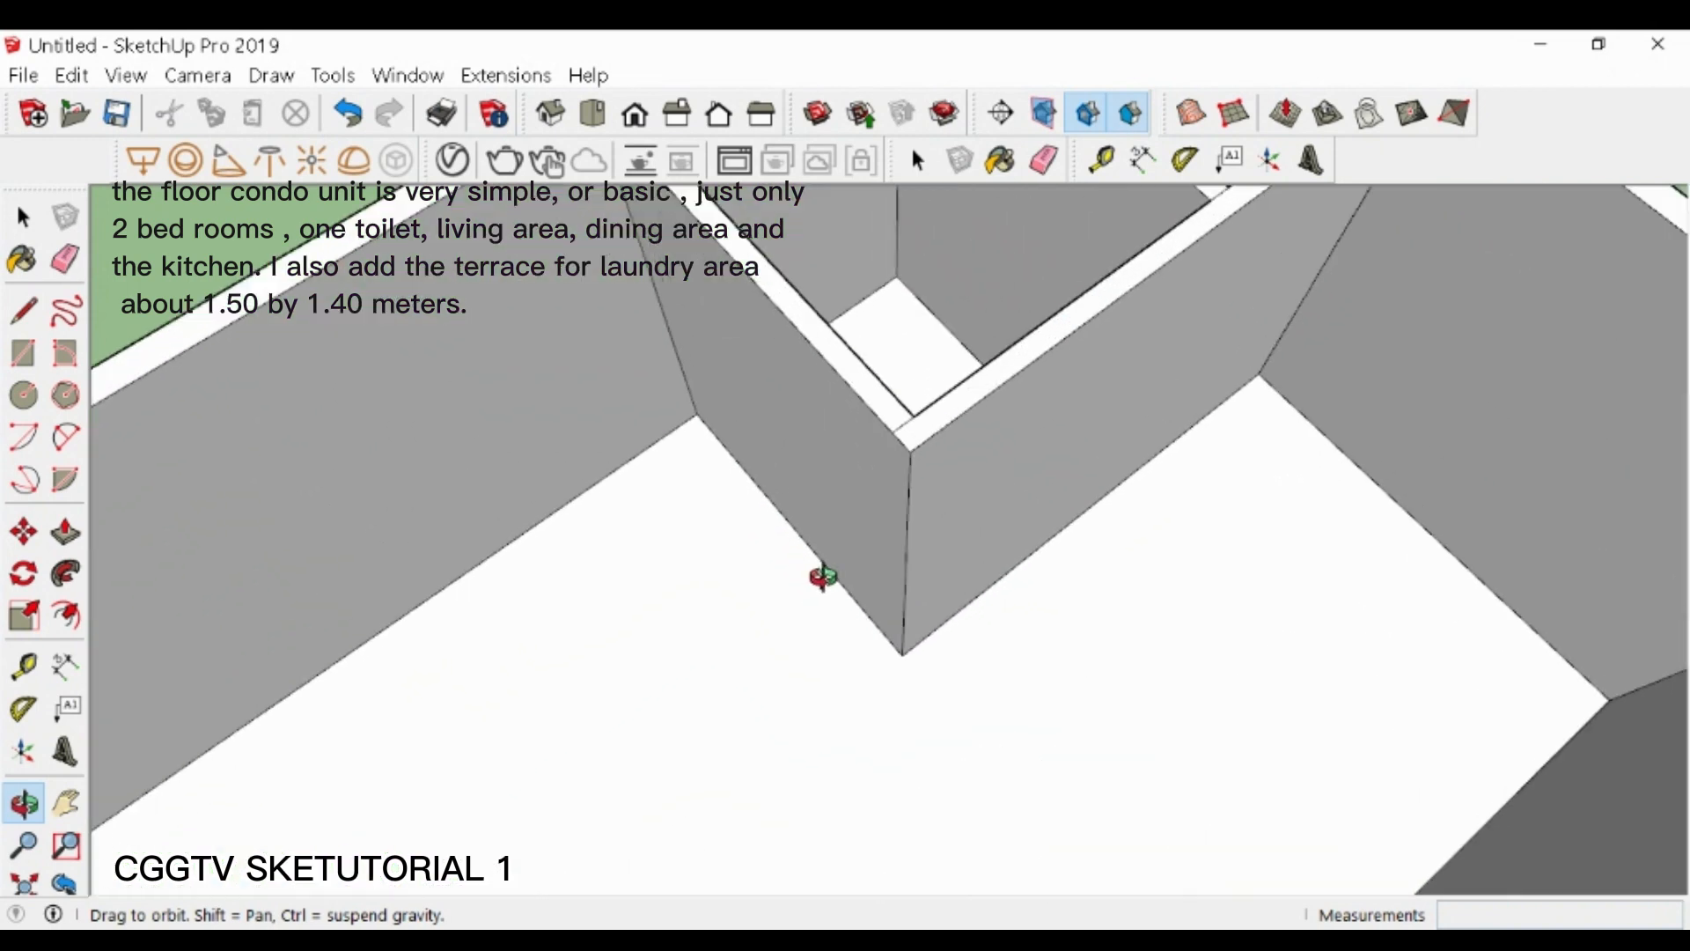
key(m)
key(ctrl)
click(907, 535)
click(925, 530)
key(p)
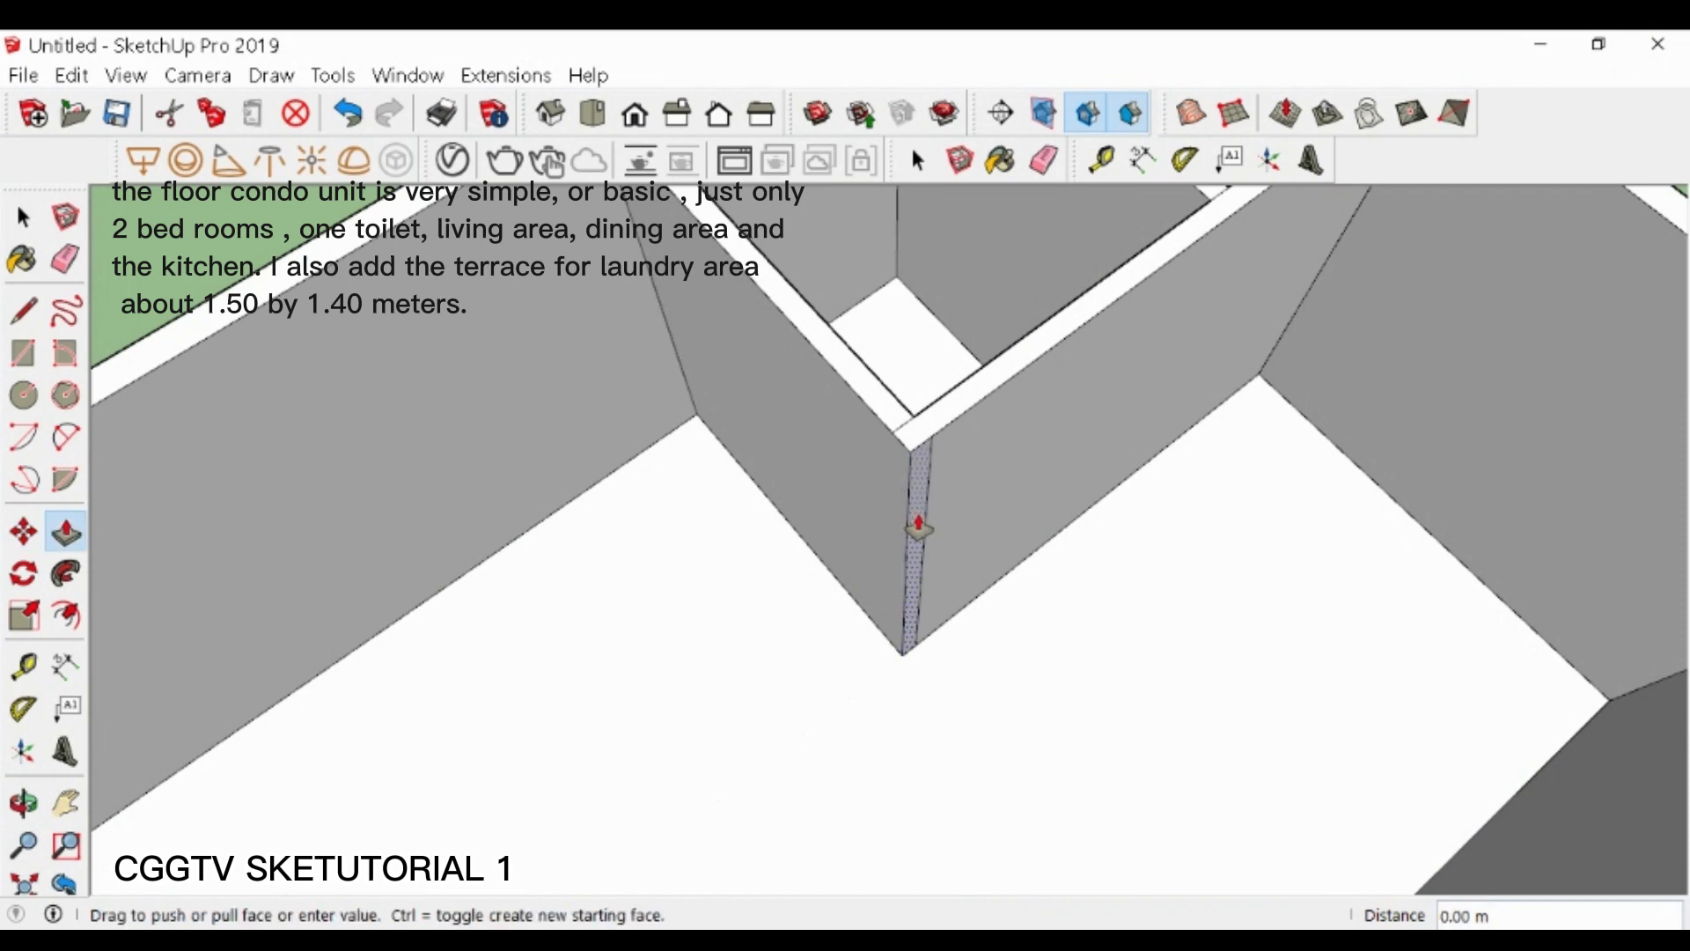
click(912, 528)
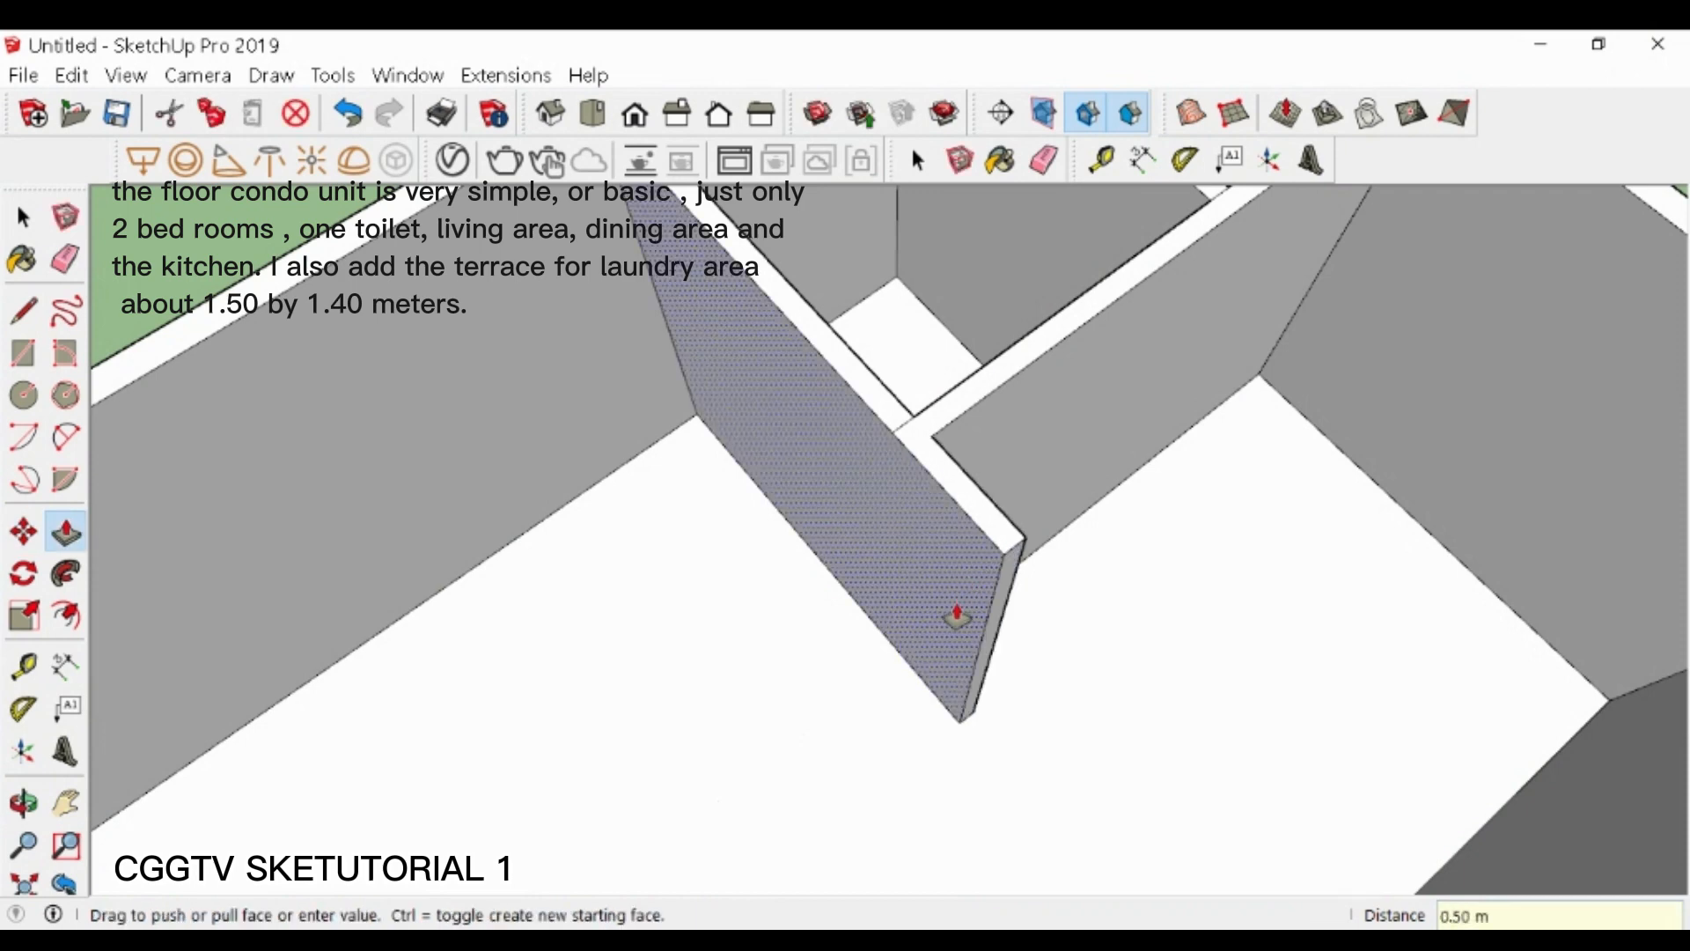
- Mark a vertical strip at the end of the stub wall and pull it out to the far end wall
key(m)
key(ctrl)
click(977, 652)
click(963, 634)
key(p)
click(970, 637)
scroll(965, 639, down, 5)
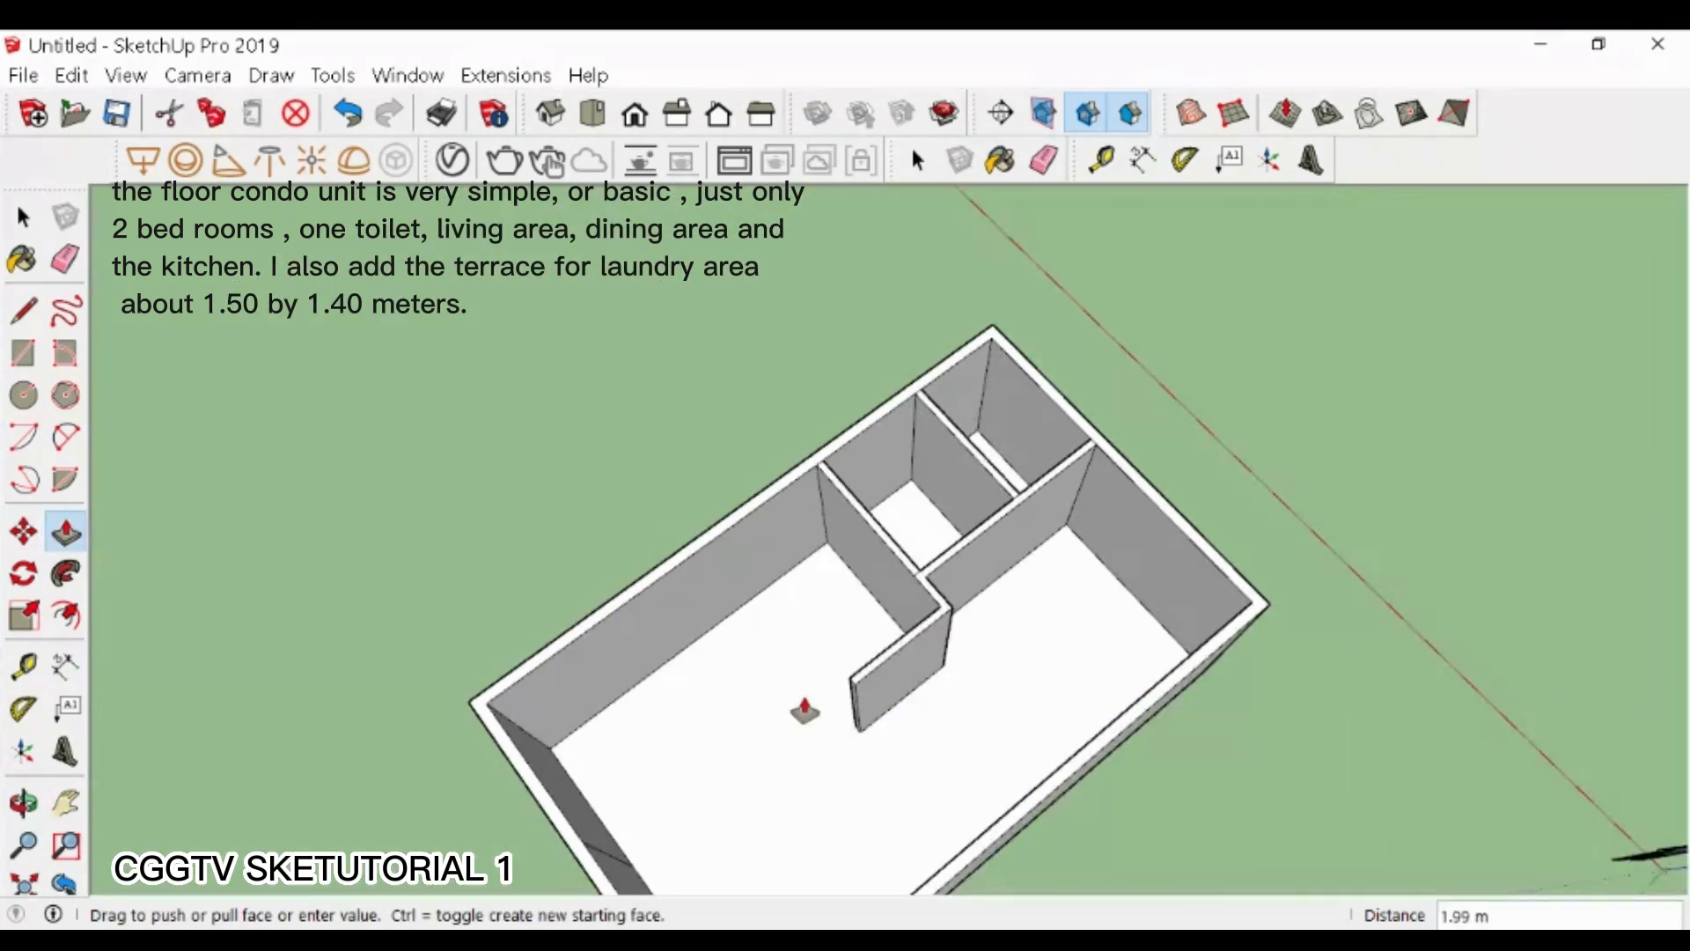
click(586, 852)
- Draw a 2.40 m line across the floor of the newly enclosed room, between the midpoints of its long edges
scroll(668, 743, down, 2)
middle_drag(668, 743, 914, 529)
scroll(1011, 705, up, 4)
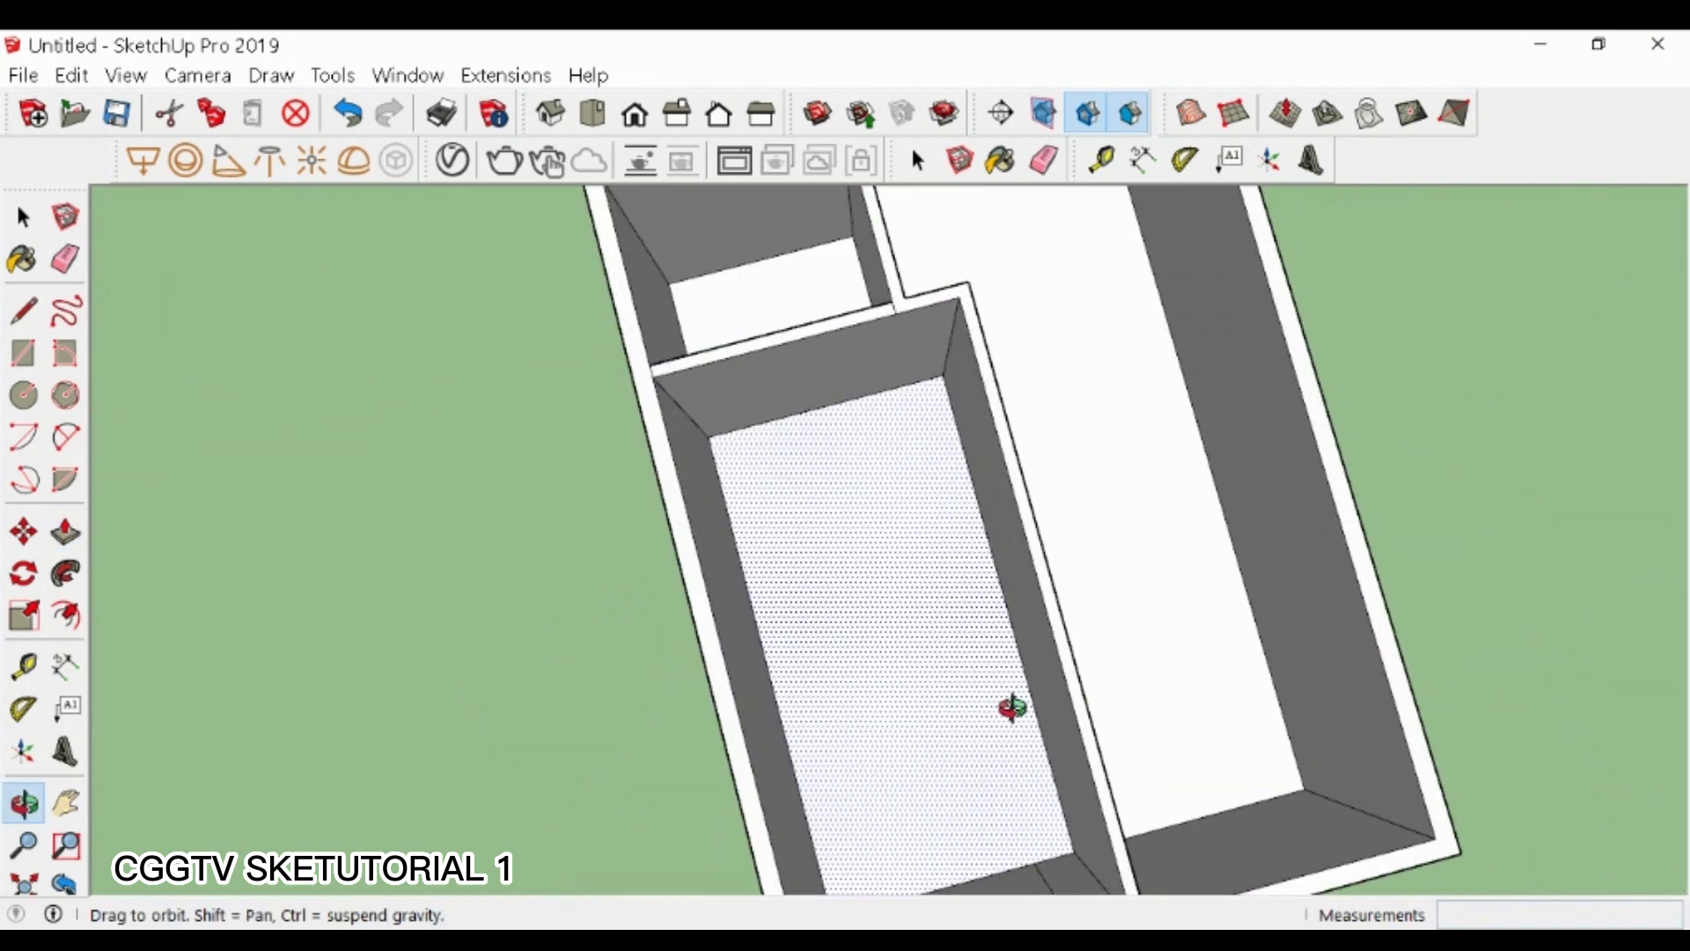
middle_drag(1011, 705, 898, 614)
scroll(930, 554, up, 3)
key(l)
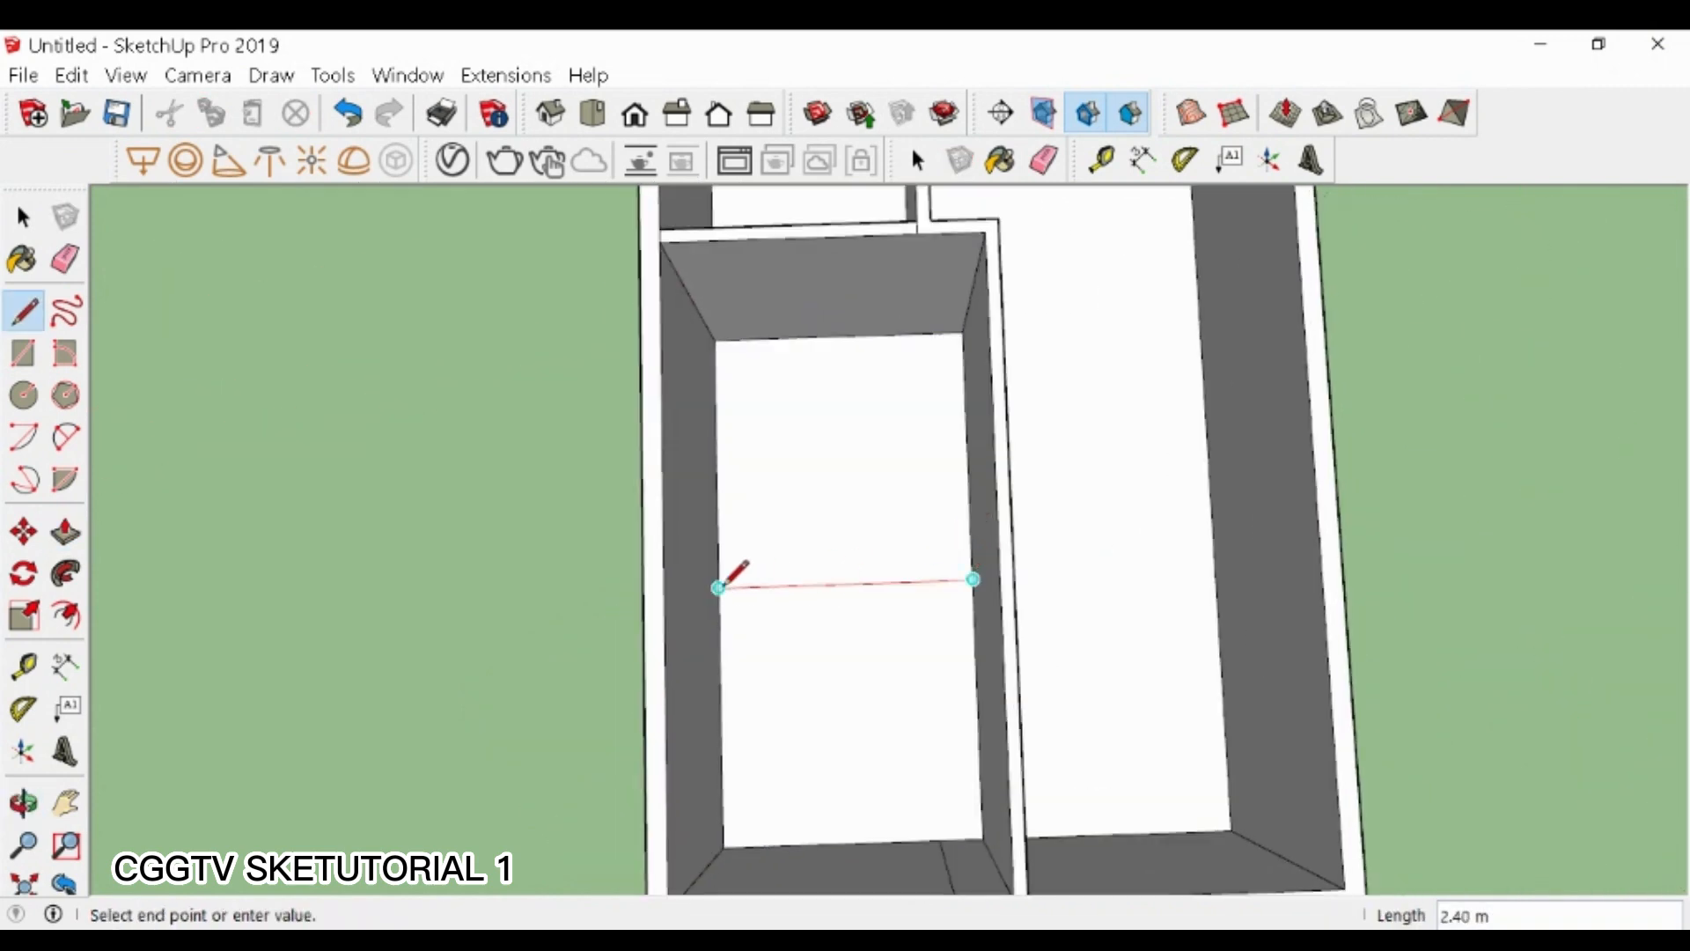
click(718, 587)
- Copy the dividing line 0.1 m along the floor and pull the resulting strip up to wall height
key(m)
key(ctrl)
click(842, 581)
text(0.1)
key(Return)
key(p)
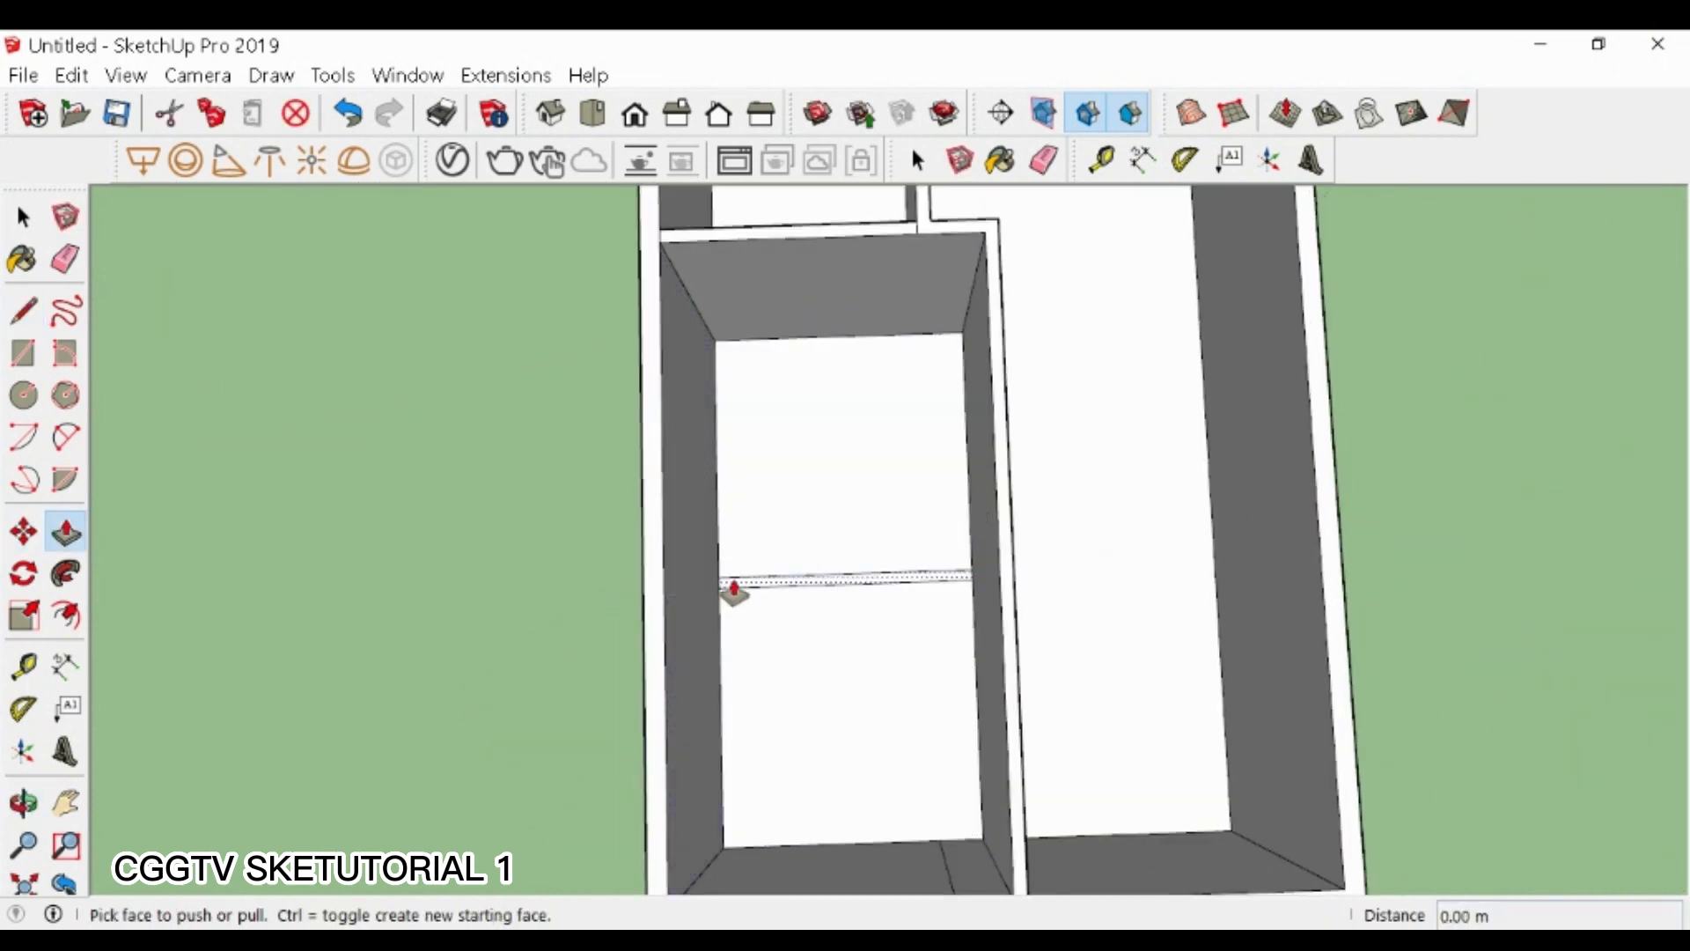
click(733, 584)
click(667, 611)
- Draw a 0.9 by 2.1 m door rectangle from the floor edge on the partition in front of the two small rooms
middle_drag(913, 615, 634, 531)
middle_drag(1008, 486, 948, 531)
scroll(774, 566, down, 3)
scroll(936, 461, up, 4)
scroll(788, 499, up, 2)
scroll(968, 577, down, 3)
scroll(683, 589, up, 3)
scroll(674, 588, down, 2)
scroll(1018, 610, up, 2)
scroll(1018, 611, up, 3)
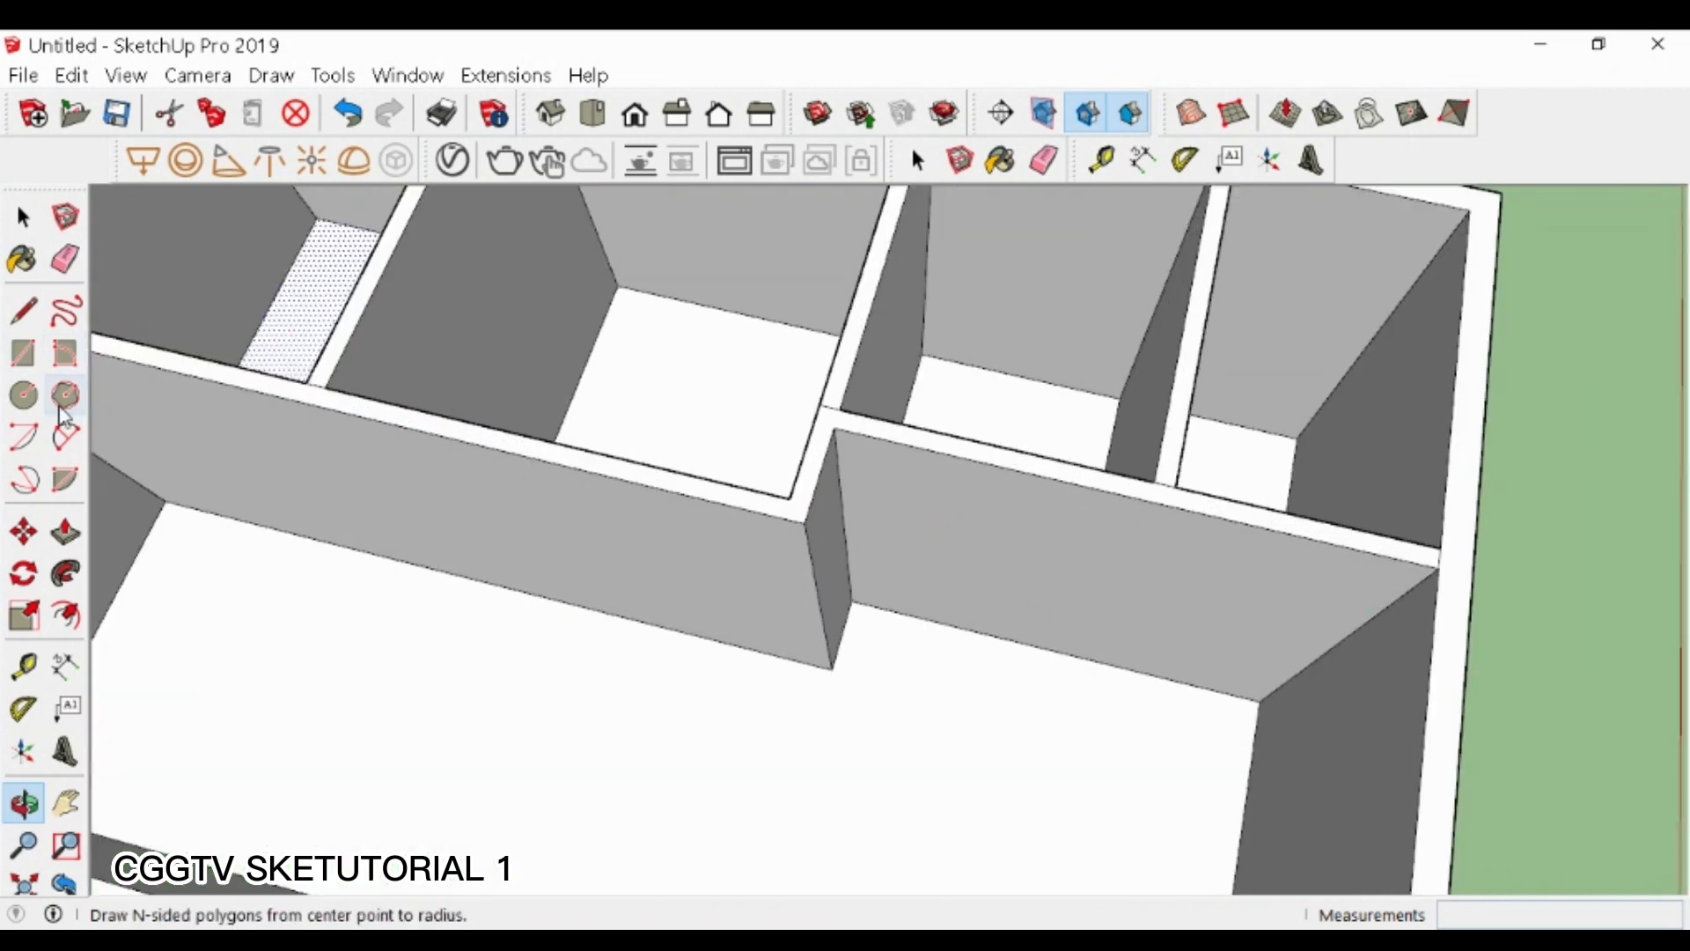
click(18, 363)
click(1052, 649)
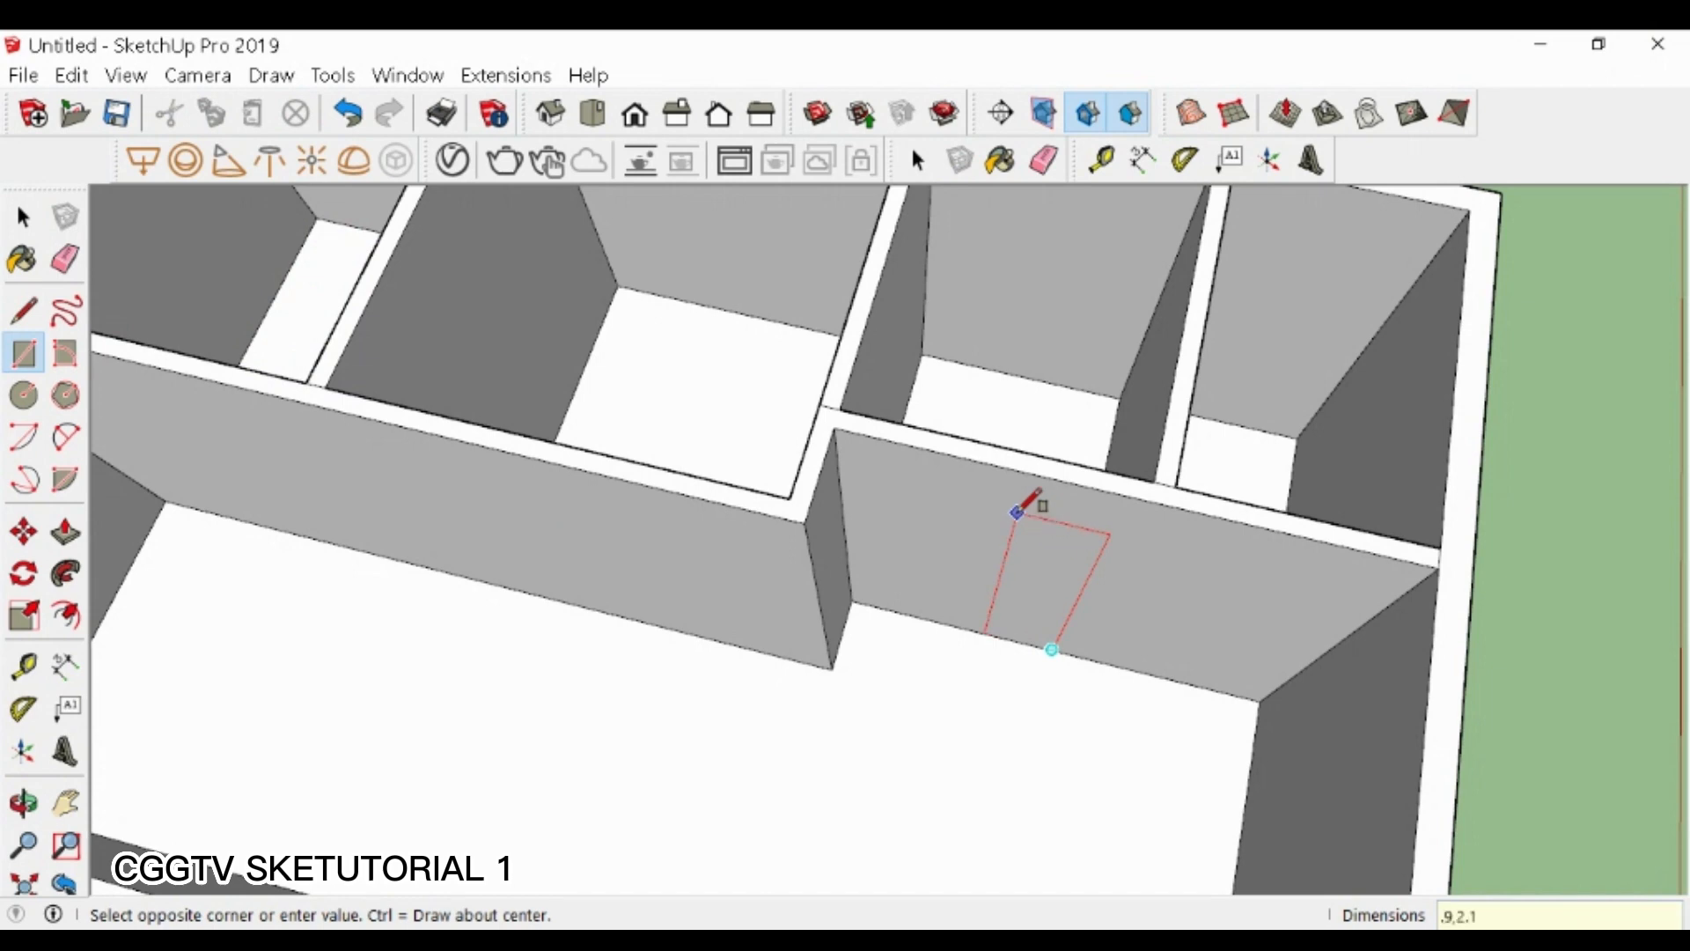
key(space)
- Copy the door rectangle about 1.14 m along the same partition, in front of the end room
click(958, 510)
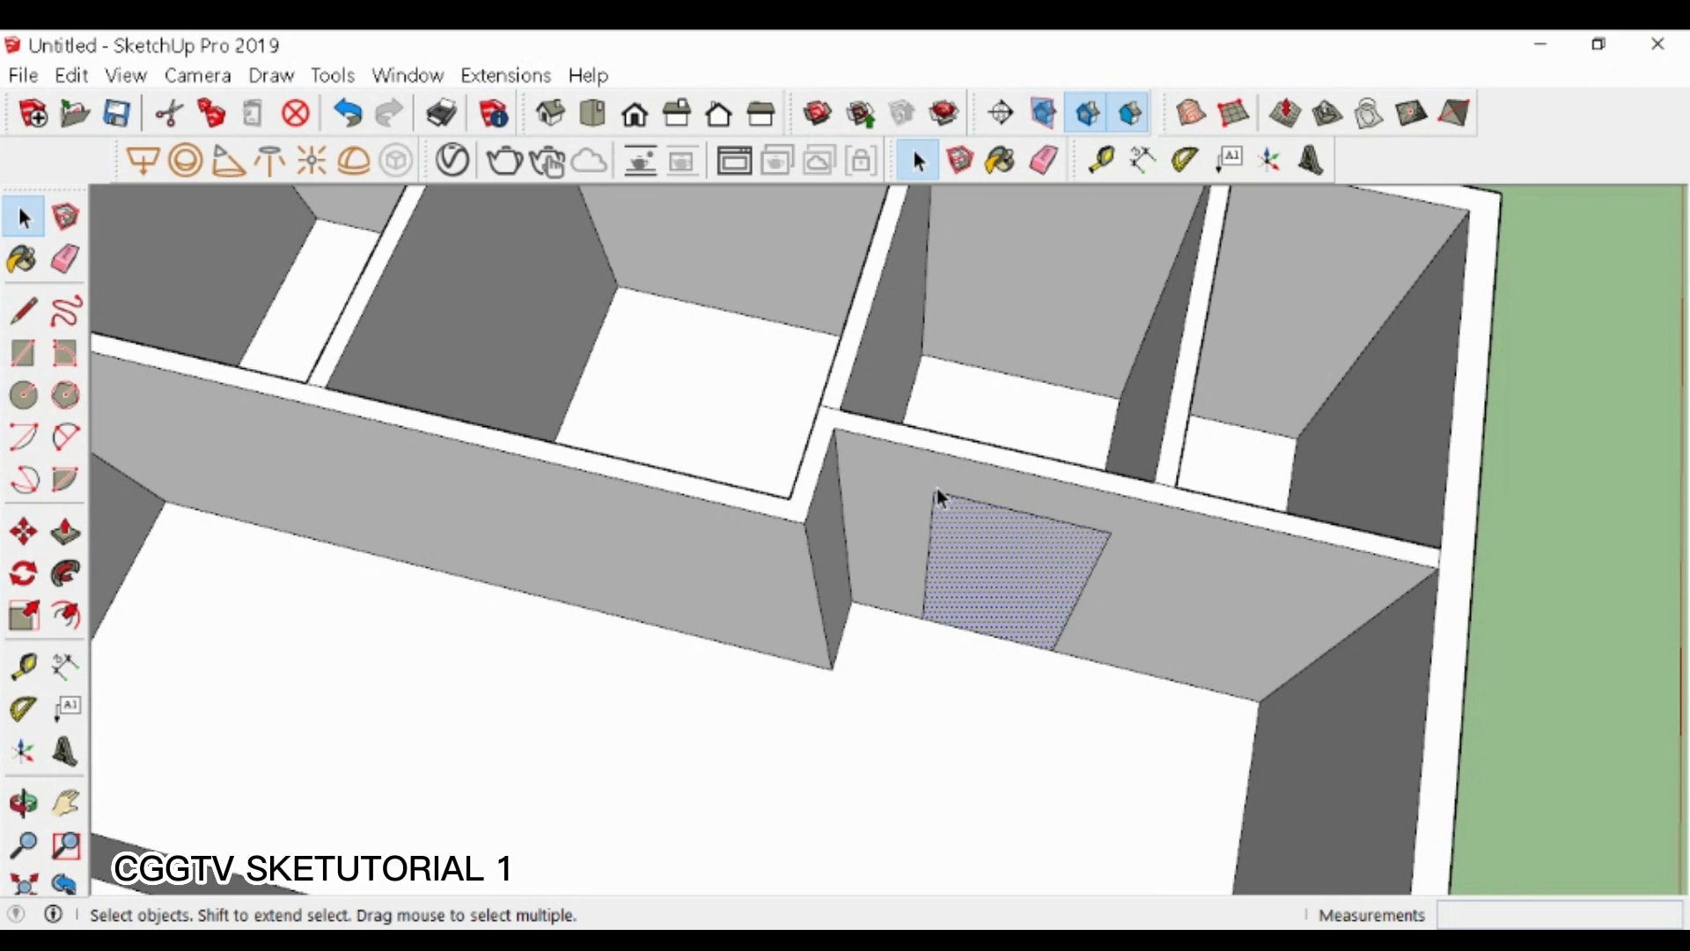
key(m)
key(ctrl)
click(936, 495)
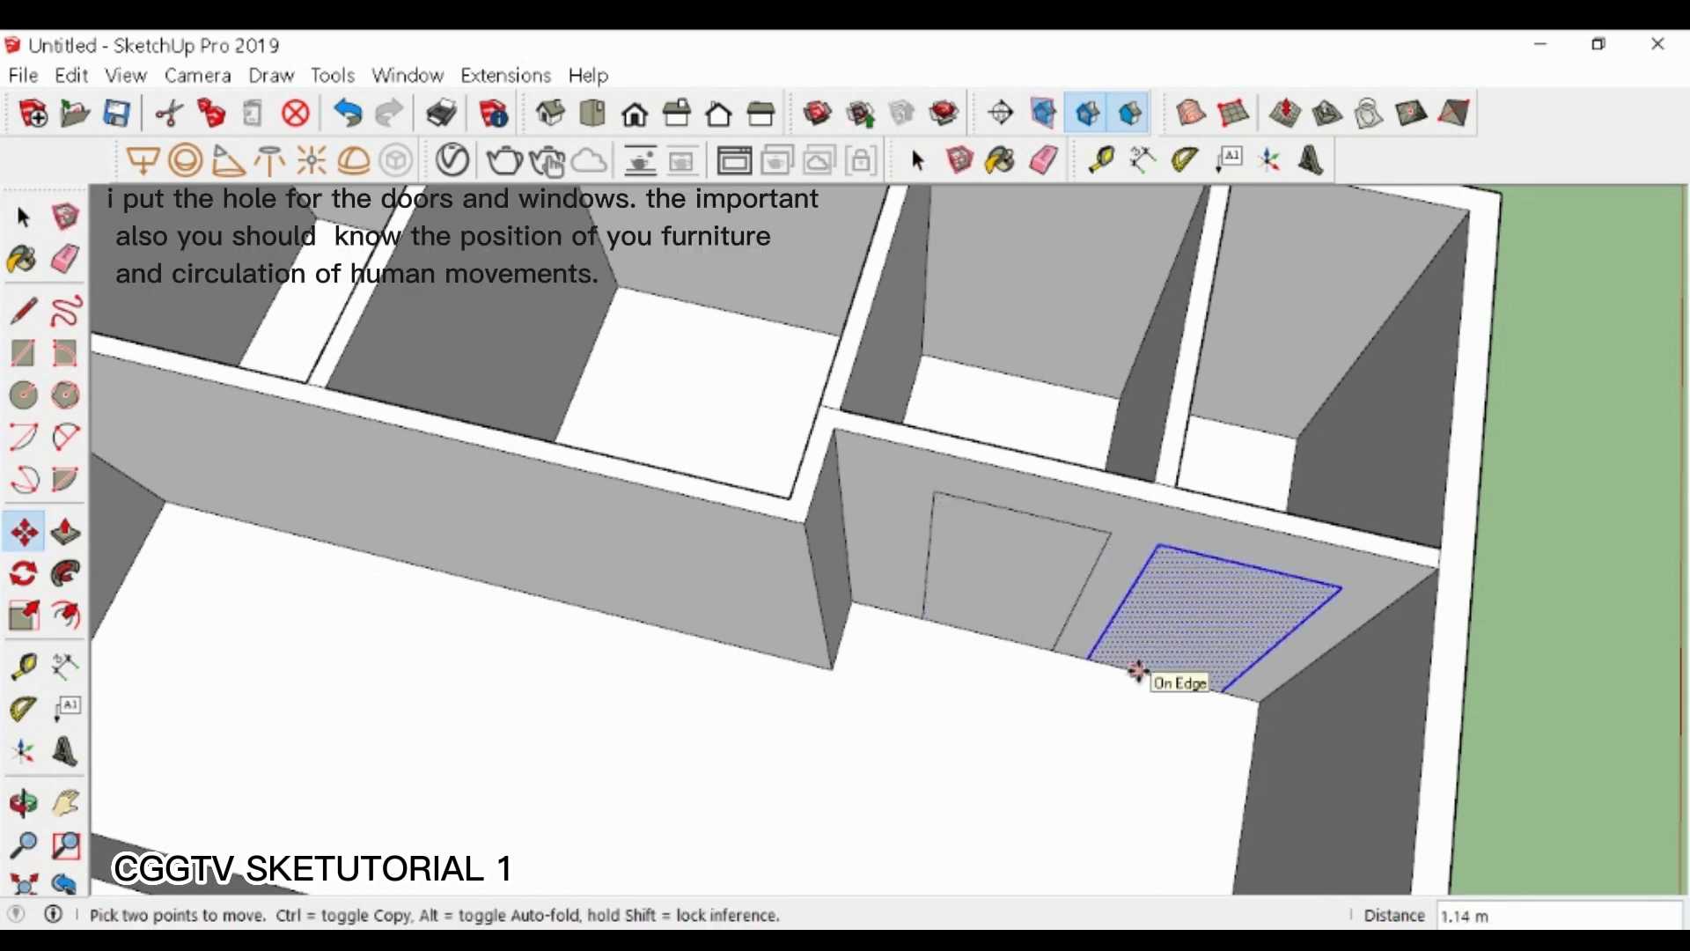
- Copy the door rectangle onto the longer bedroom partition, and add another copy about 1.76 m farther along that wall
scroll(1144, 629, down, 5)
scroll(959, 639, up, 5)
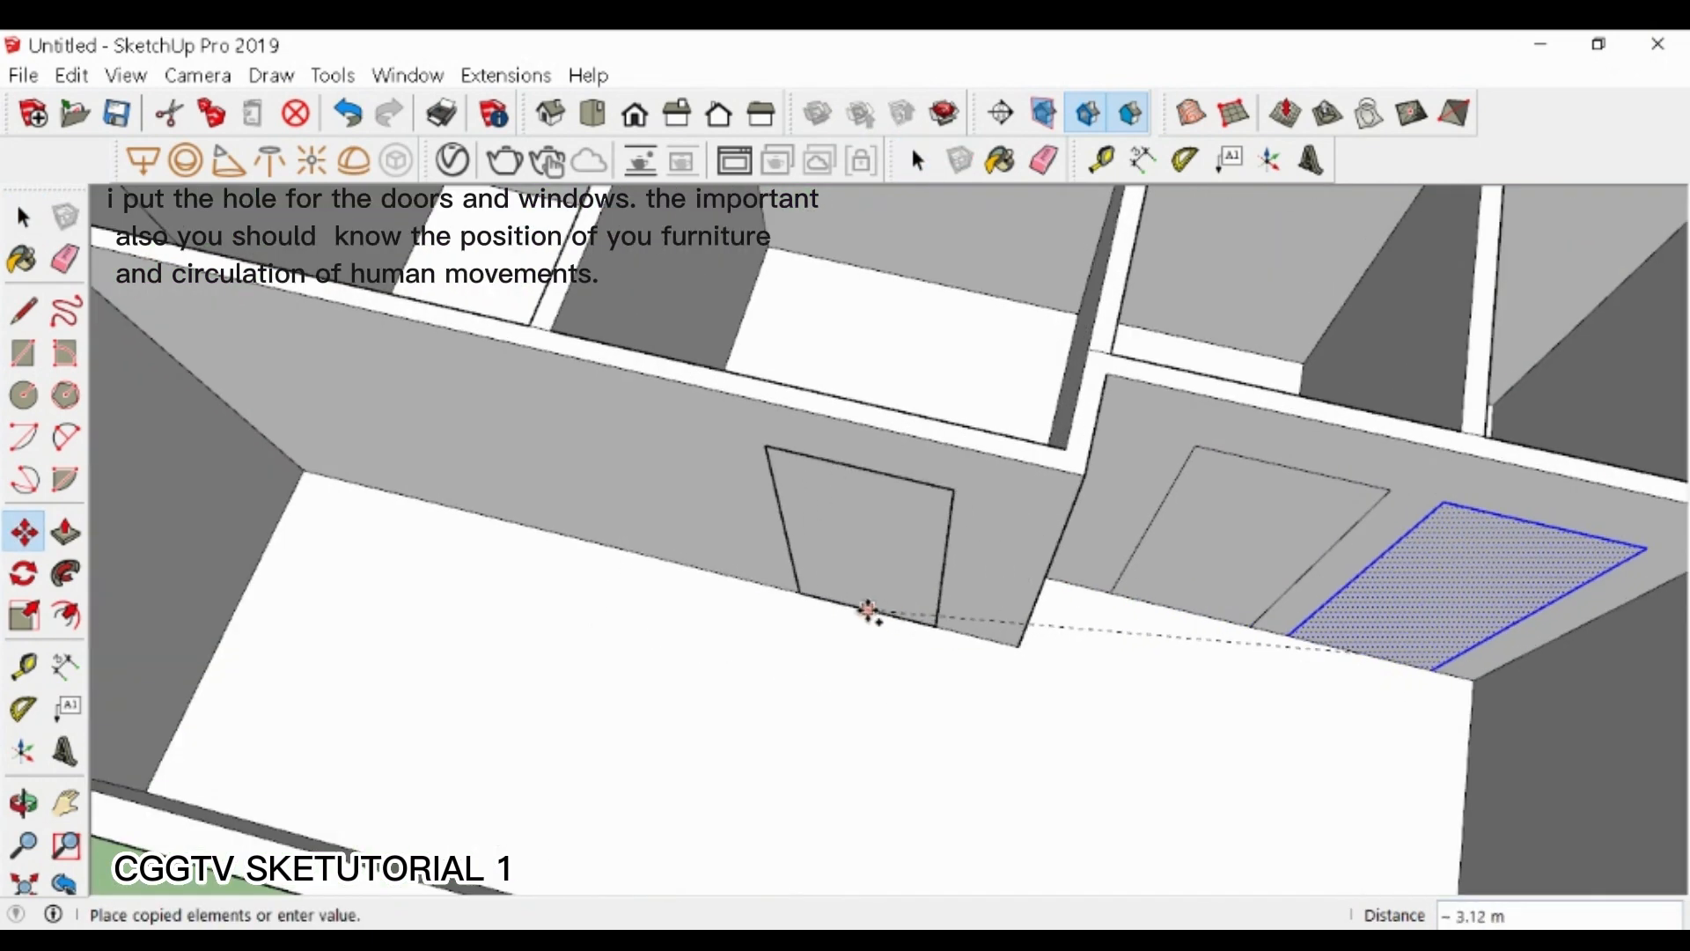
click(748, 577)
scroll(1079, 595, down, 5)
scroll(782, 527, up, 5)
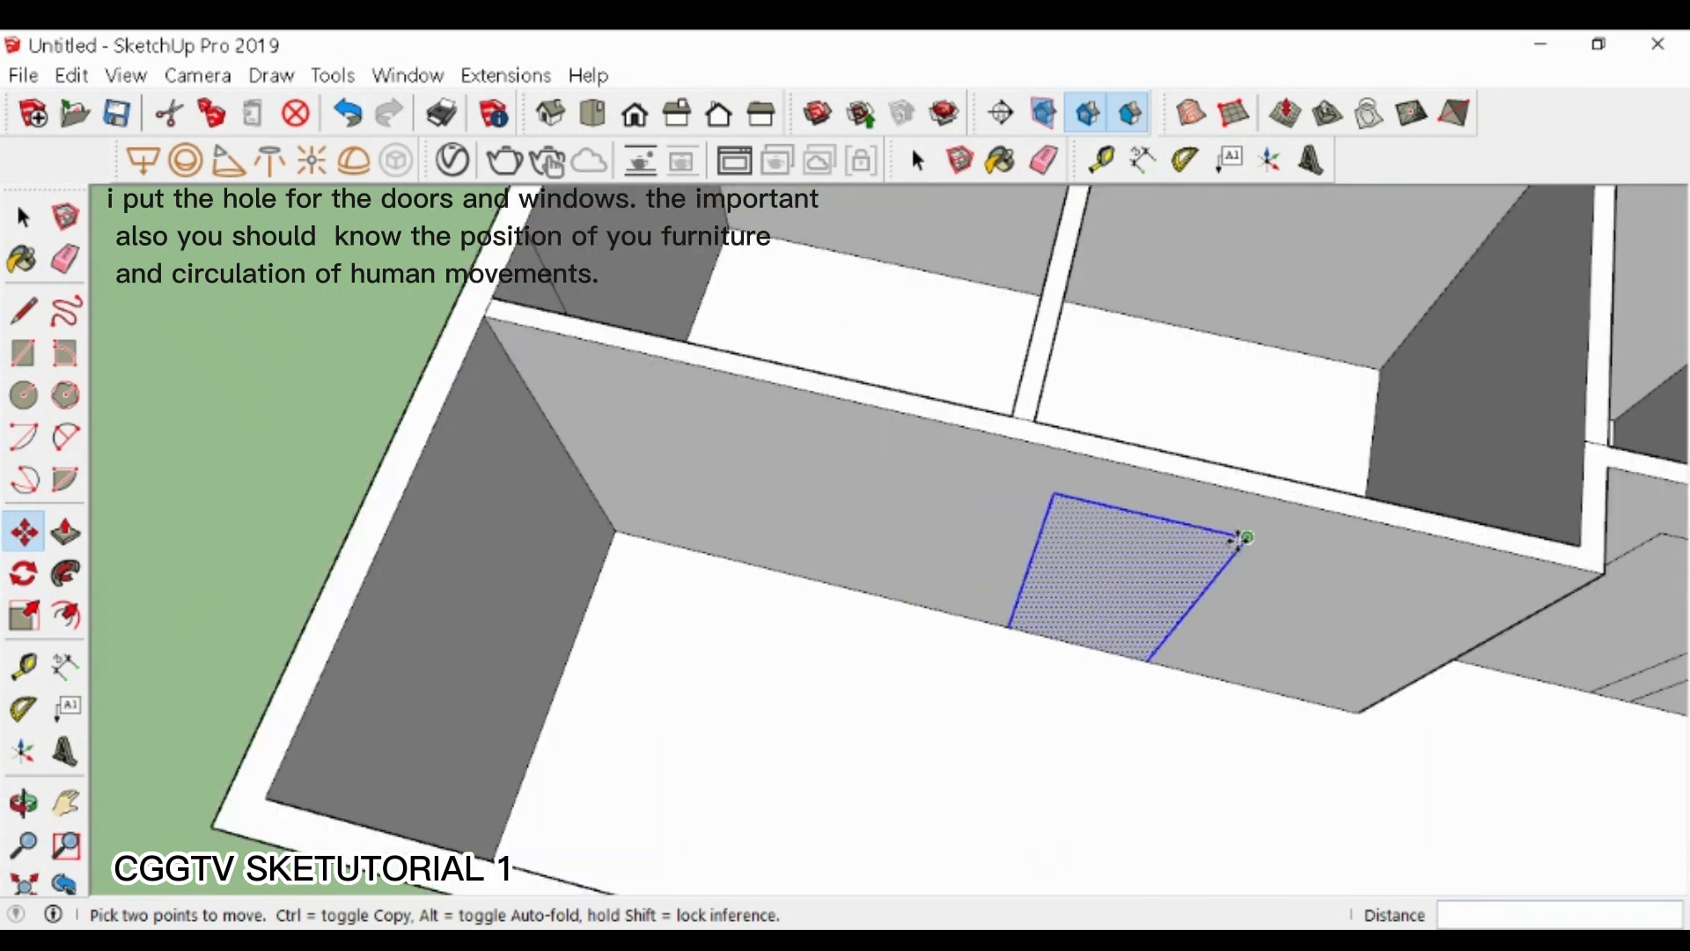
click(1290, 550)
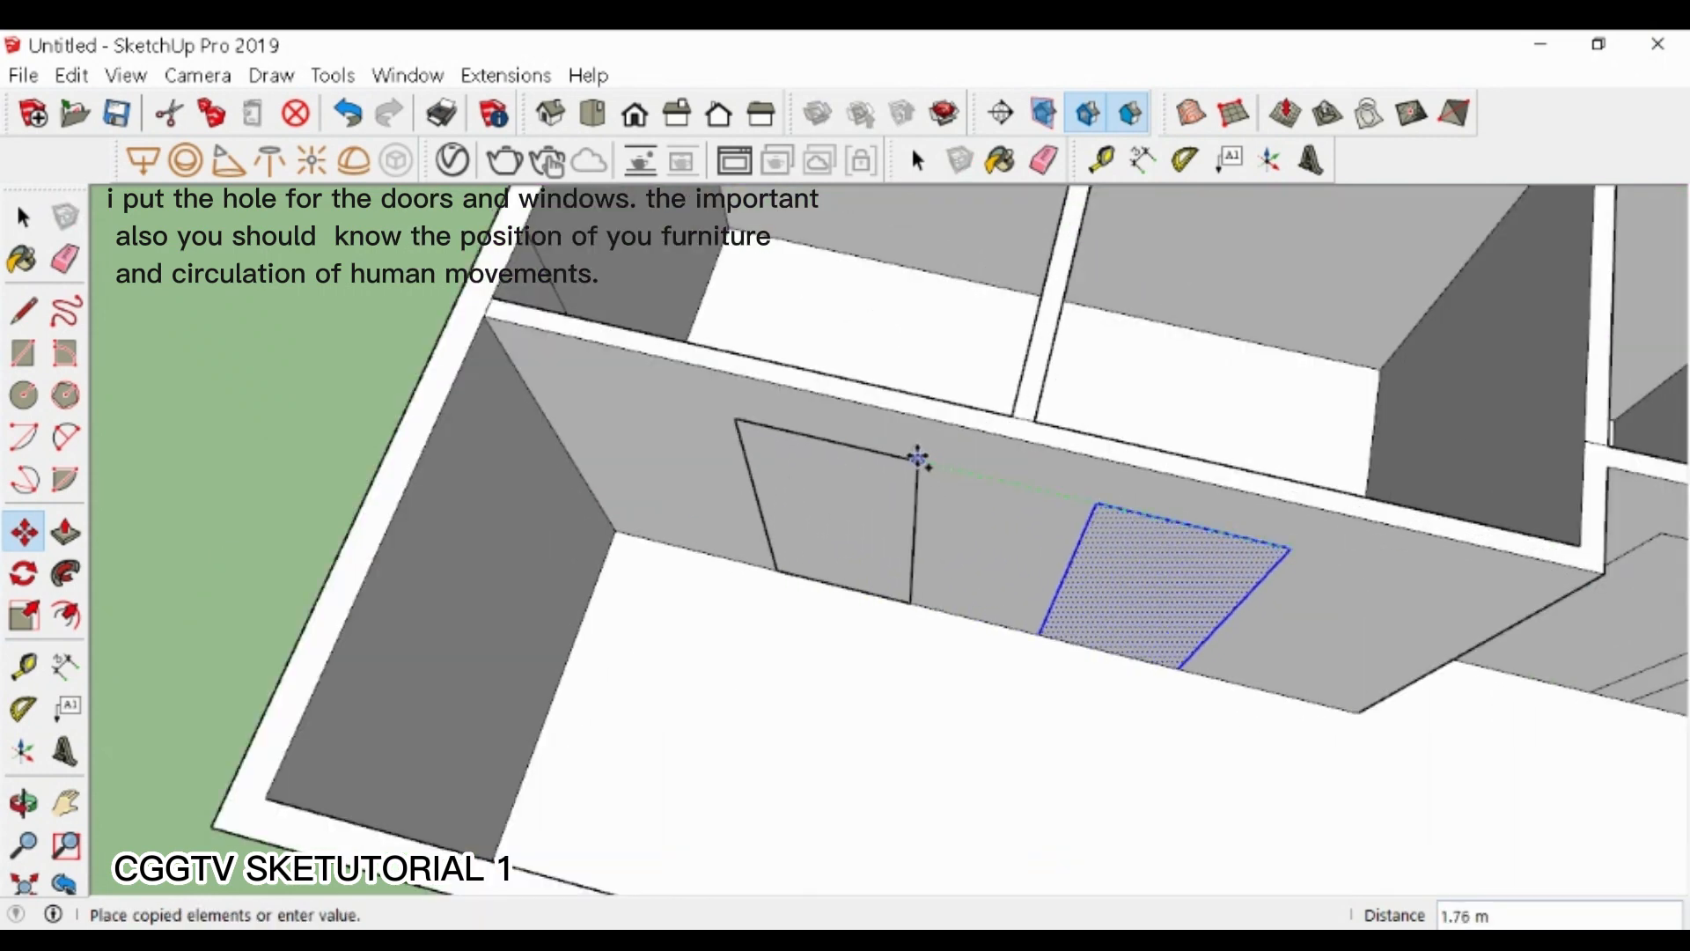
click(918, 458)
- Push the door rectangle nearest the end wall through the bedroom partition to cut an opening
key(p)
click(827, 558)
click(836, 526)
- Copy the remaining bedroom door rectangle onto the short end wall and move it about 0.21 m to sit on the floor edge
key(space)
key(m)
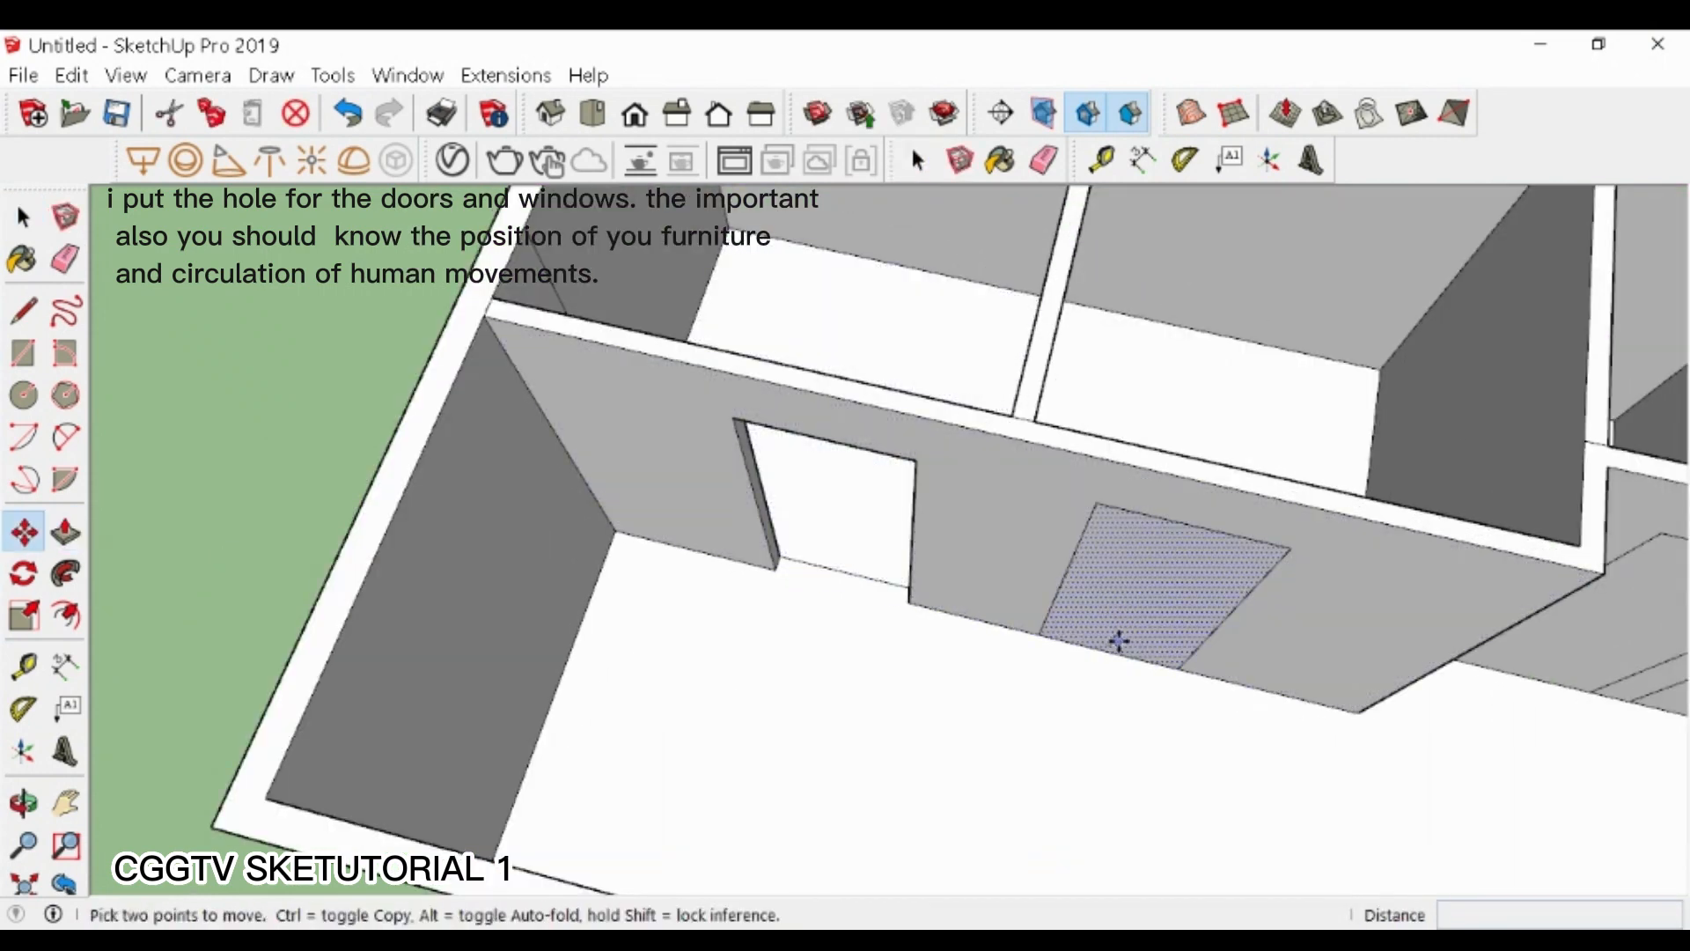
click(1118, 641)
click(568, 628)
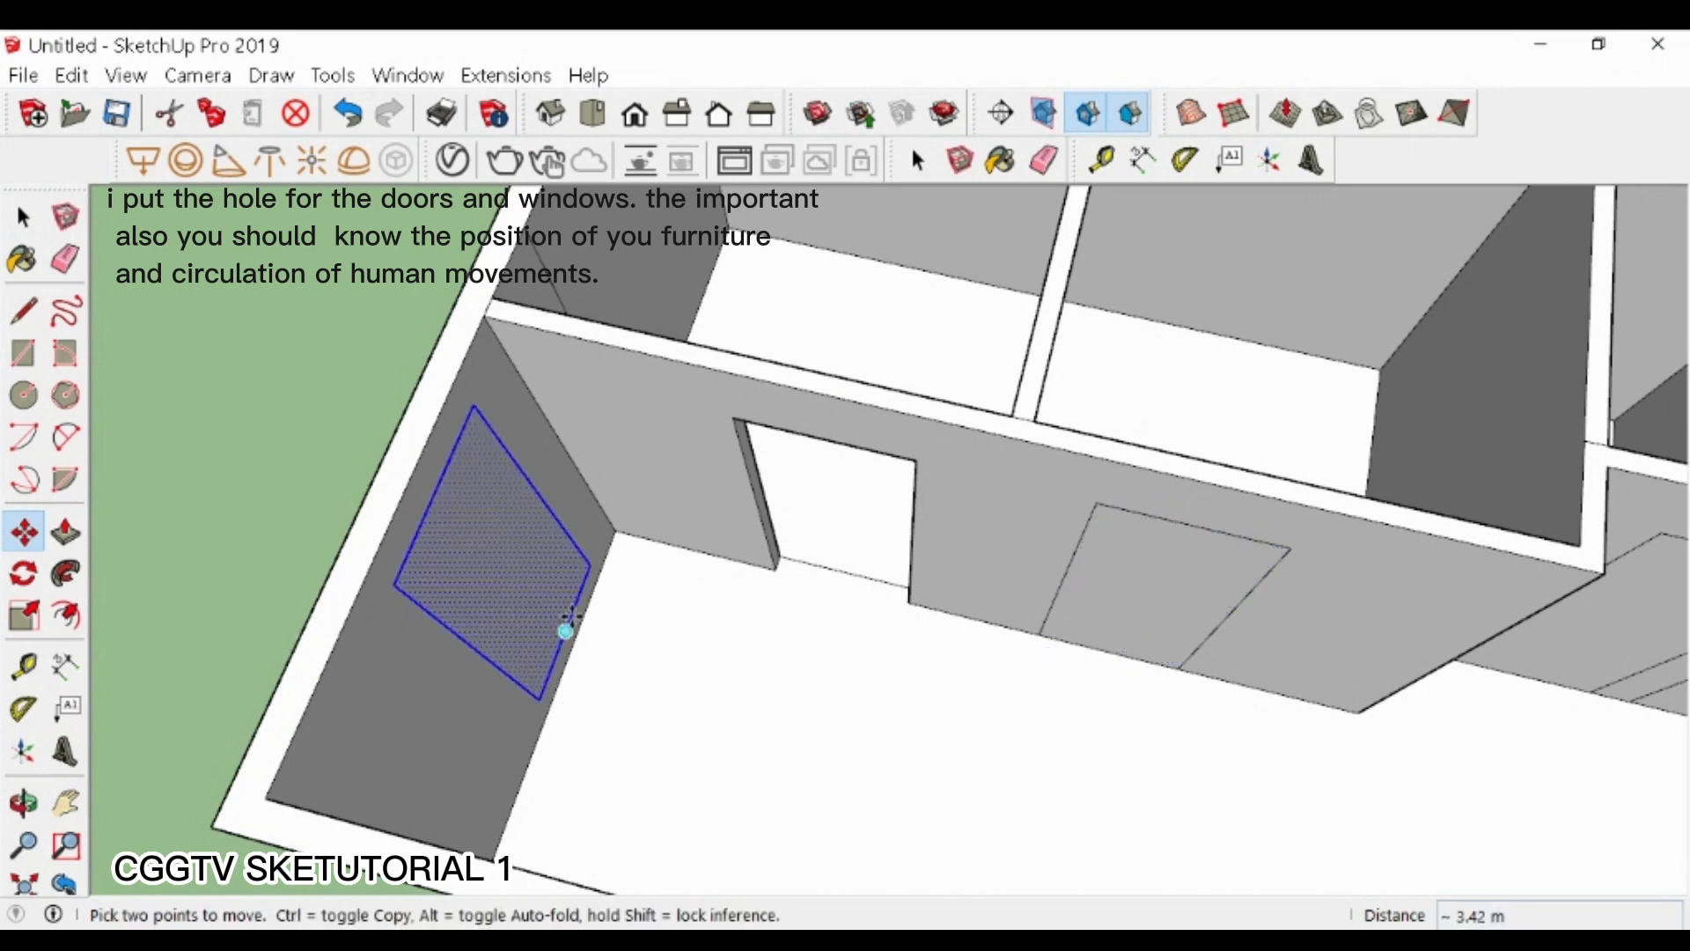
click(592, 566)
click(599, 574)
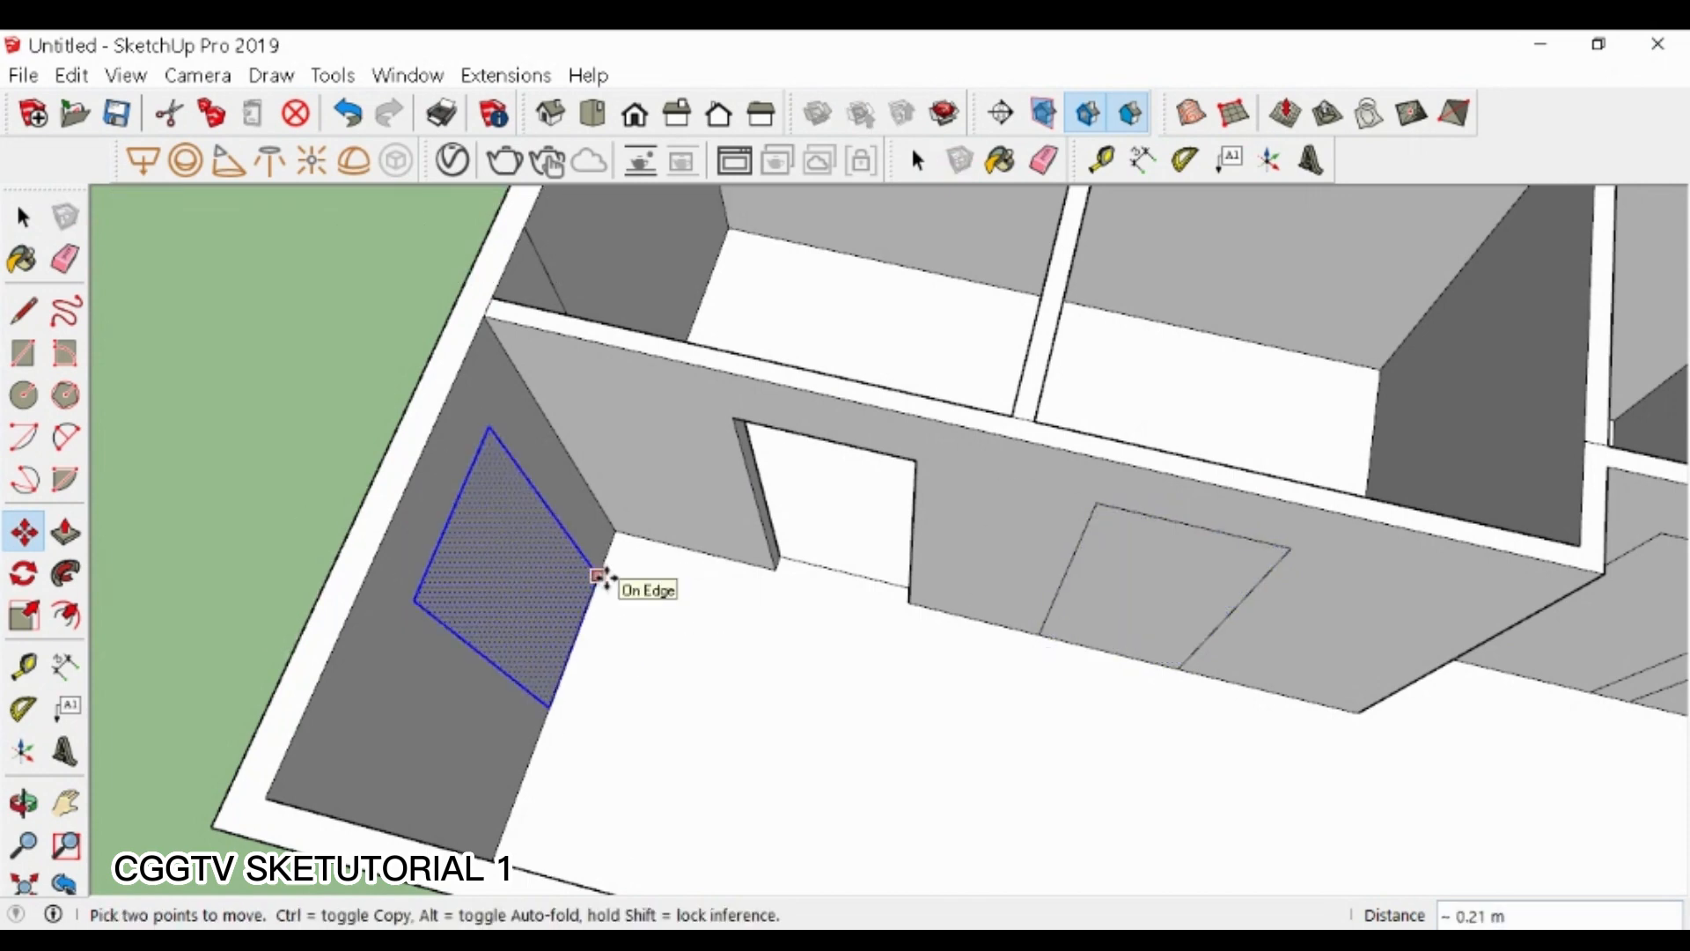
- Push the four remaining door rectangles through the end wall and the partitions to cut the doorways
key(p)
double_click(558, 610)
middle_drag(630, 621, 959, 614)
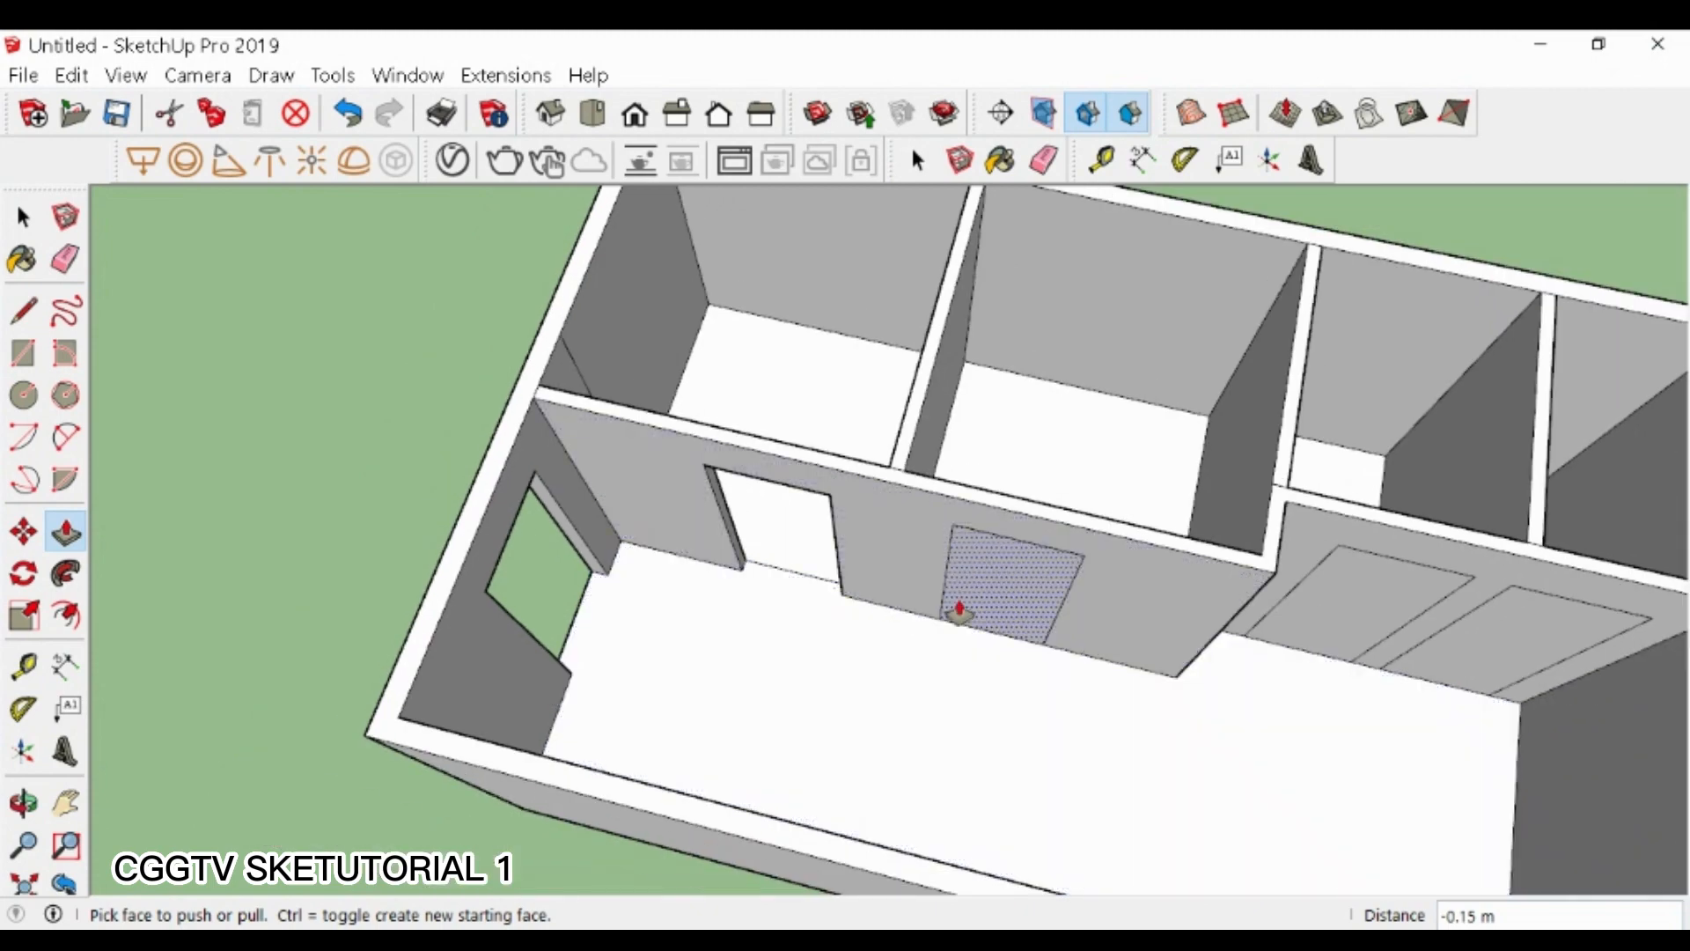
double_click(974, 611)
double_click(1309, 615)
double_click(1464, 661)
scroll(632, 528, down, 3)
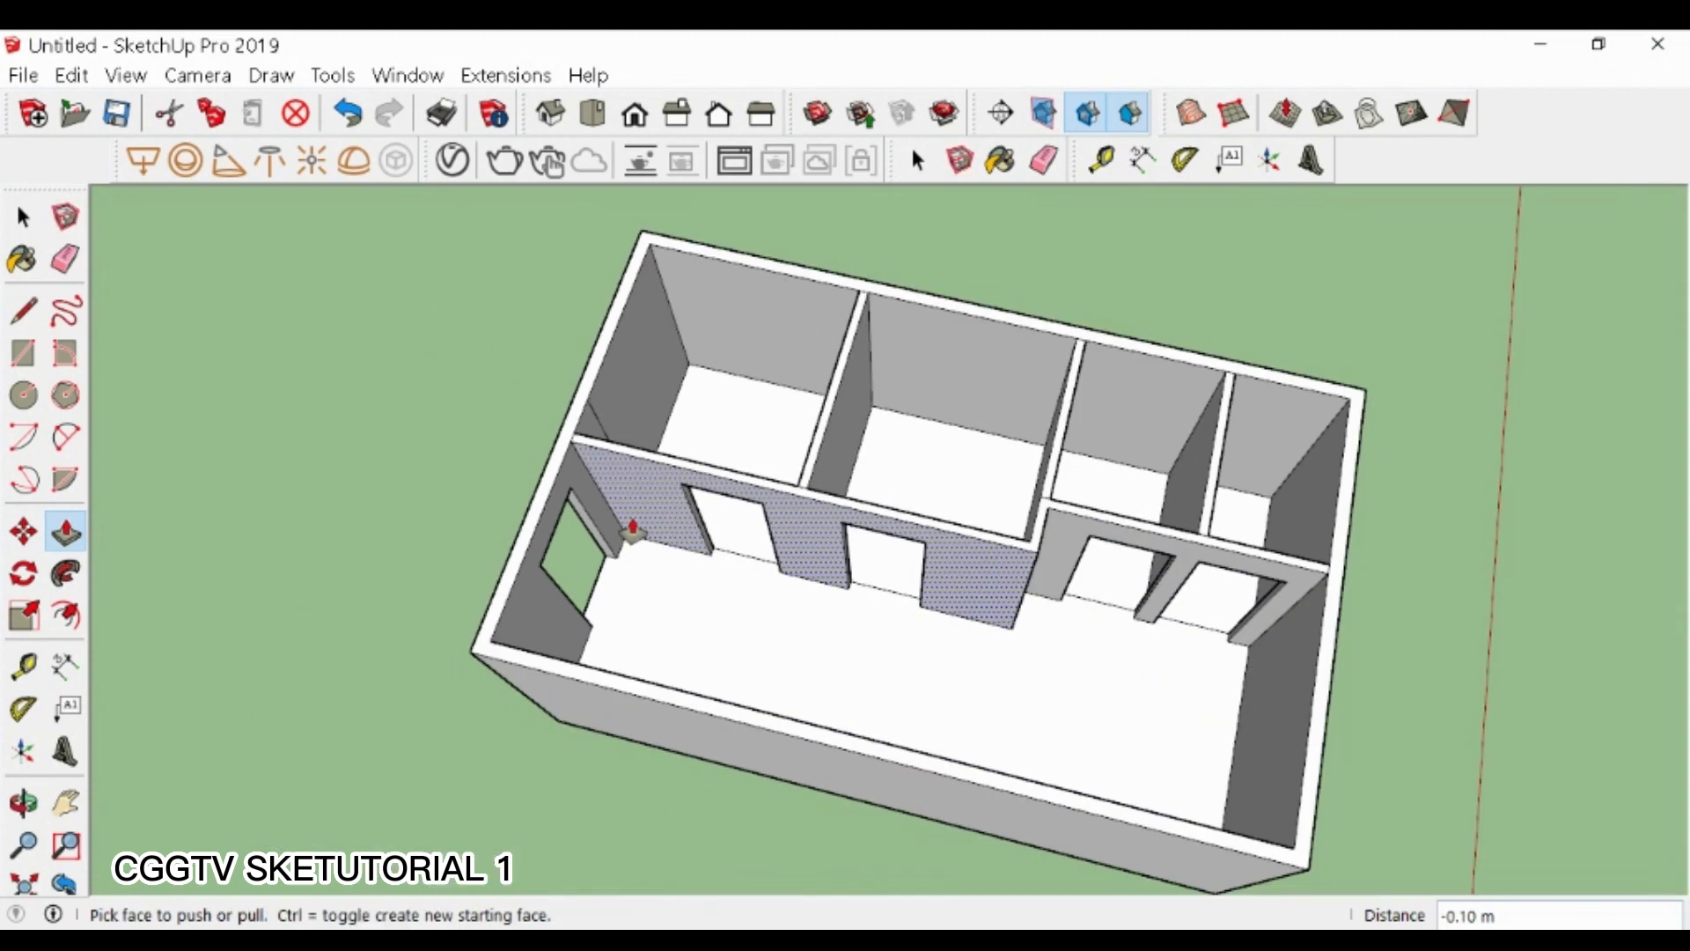
- Draw a window rectangle spanning the small corner room's end wall and push it through to cut the opening
middle_drag(632, 531, 1320, 683)
middle_drag(396, 422, 141, 361)
scroll(905, 351, up, 6)
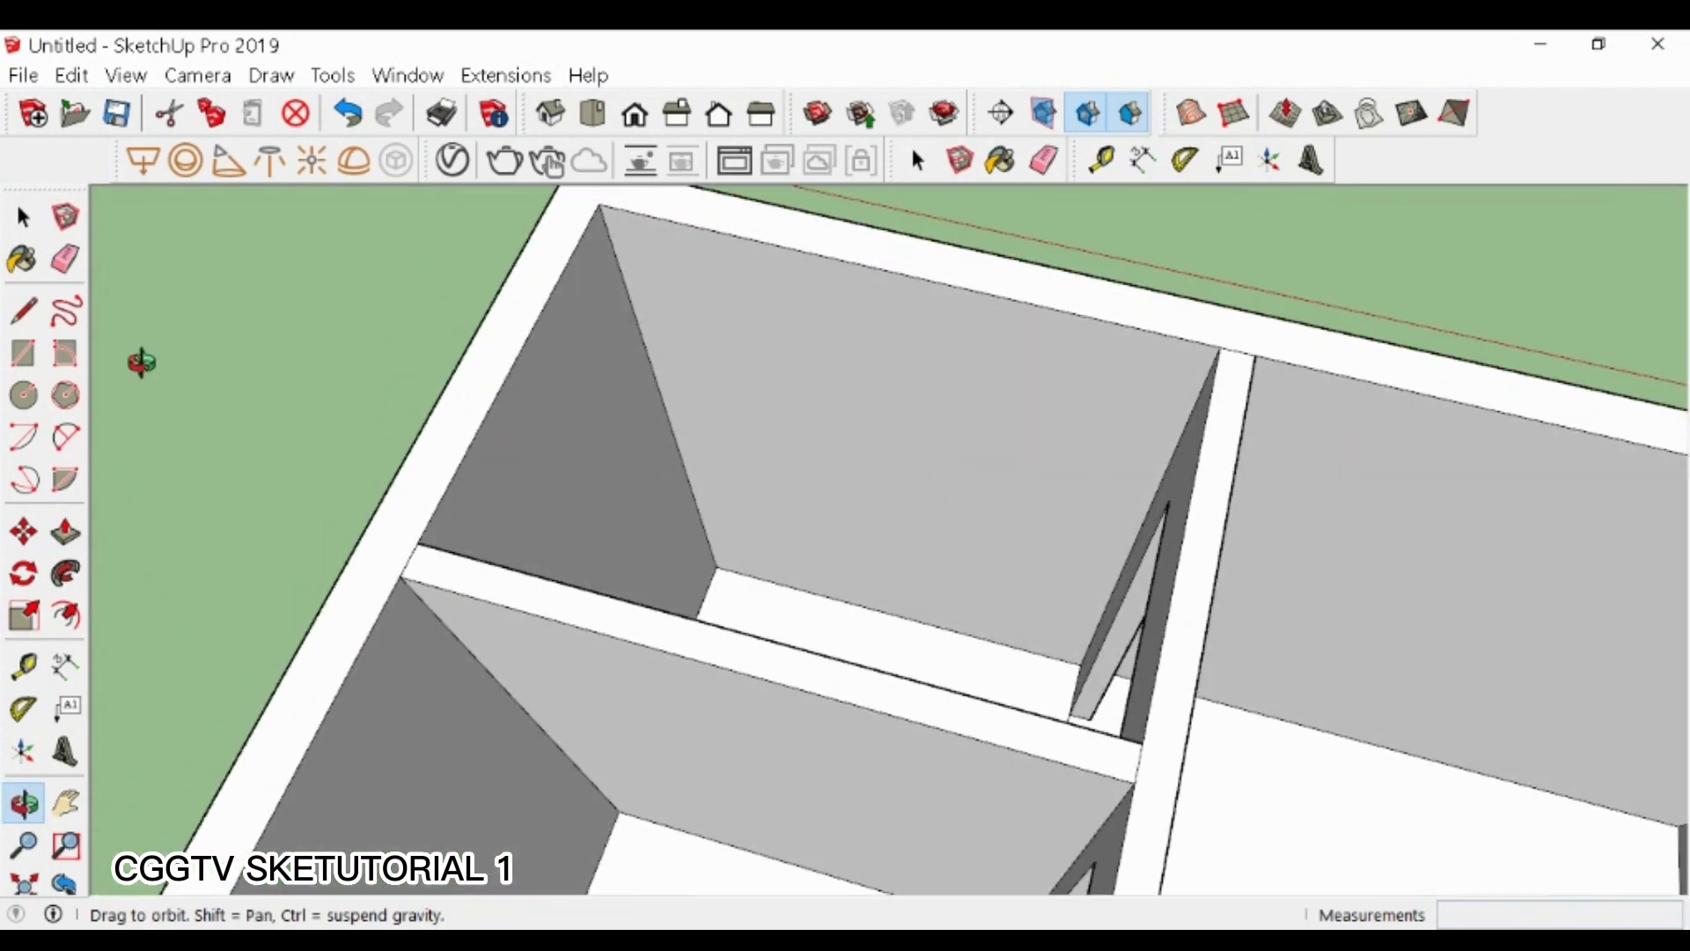
click(620, 272)
click(1111, 594)
key(p)
click(774, 486)
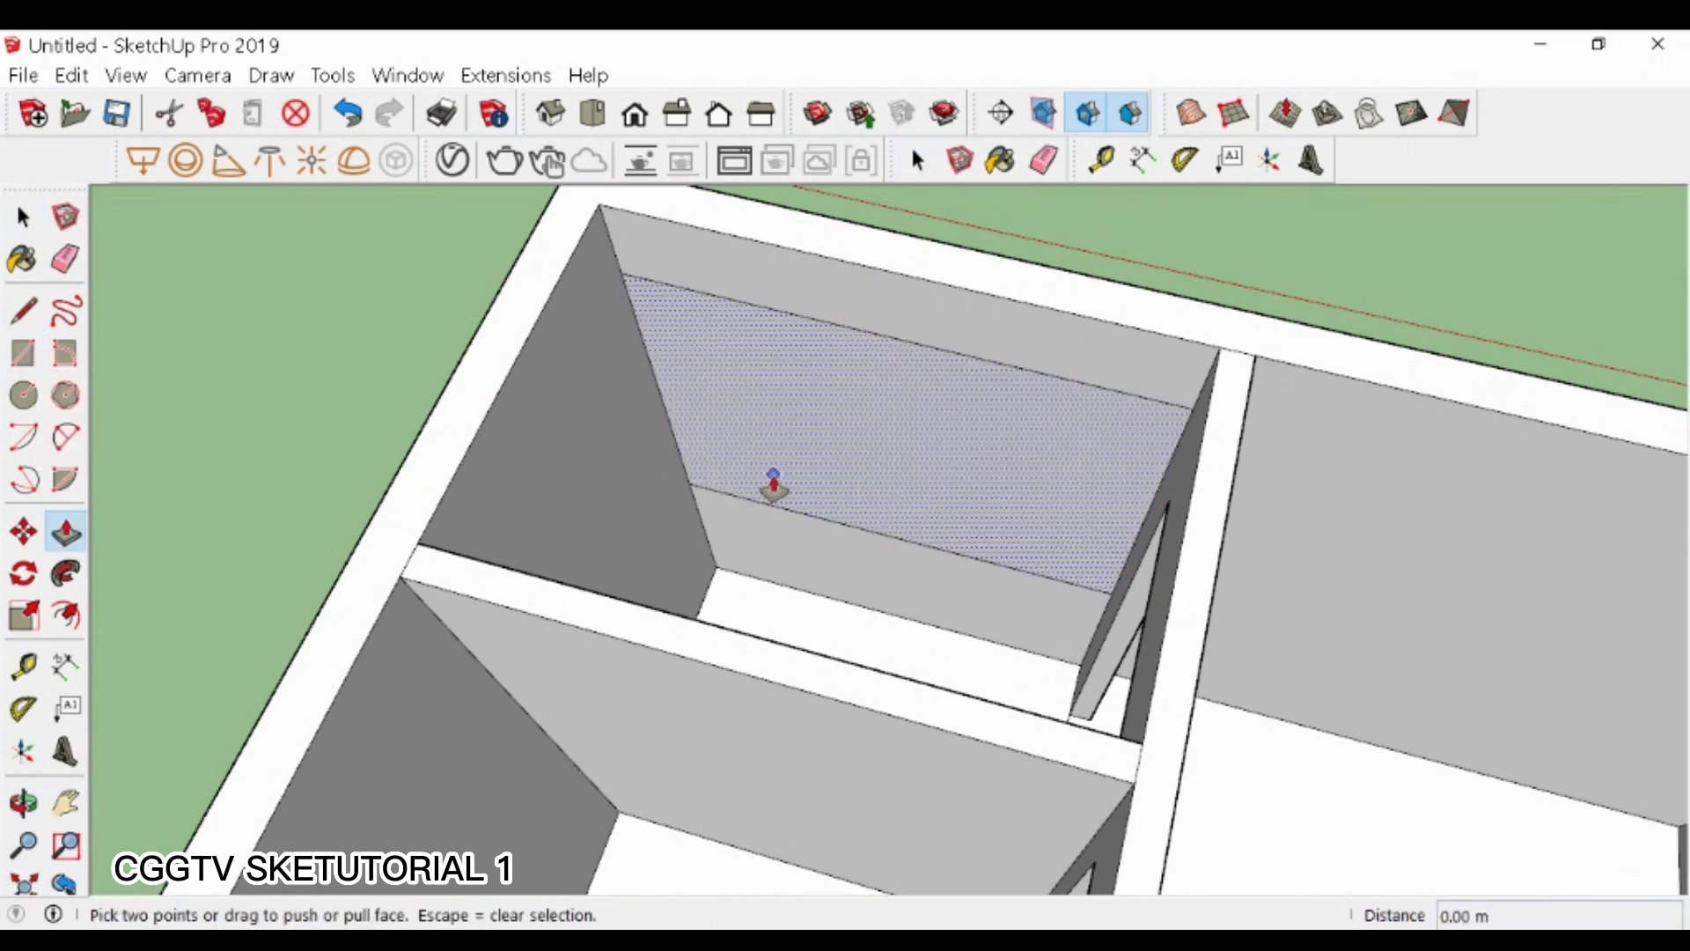
click(827, 487)
- Draw a window rectangle 0.90 m wide and 1.20 m high on the living area's end wall and move it about 0.28 m along the wall
scroll(424, 398, down, 5)
click(23, 803)
mouse_move(924, 570)
mouse_down()
mouse_move(974, 457)
mouse_move(959, 433)
mouse_up()
scroll(968, 457, up, 4)
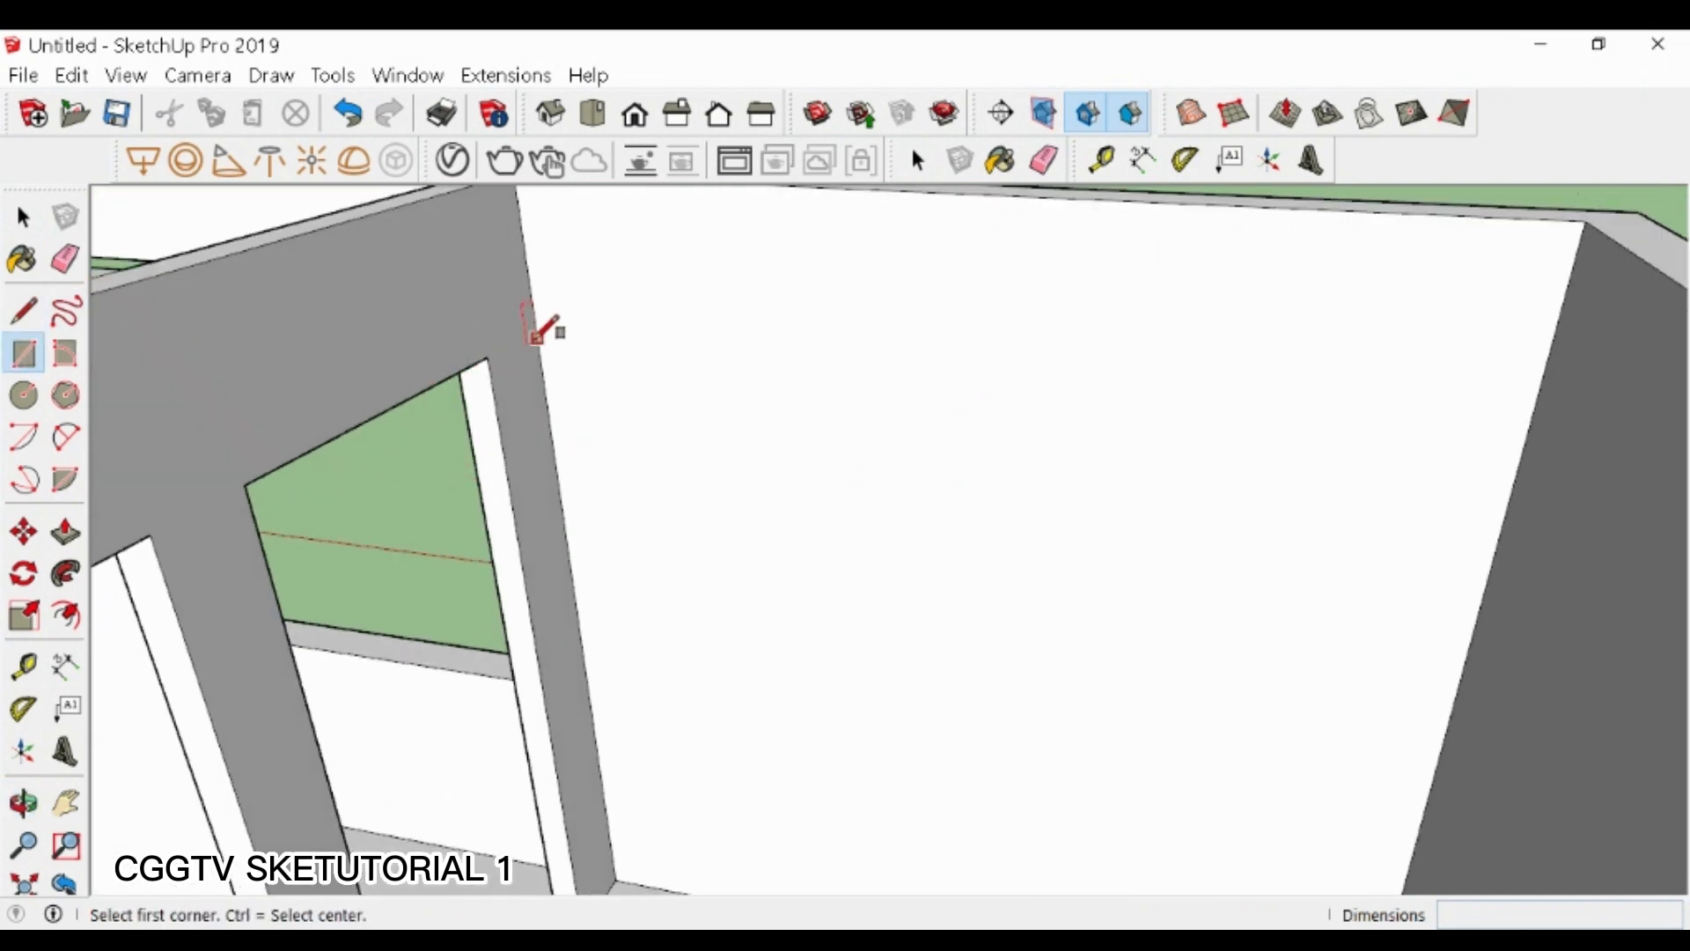
click(558, 337)
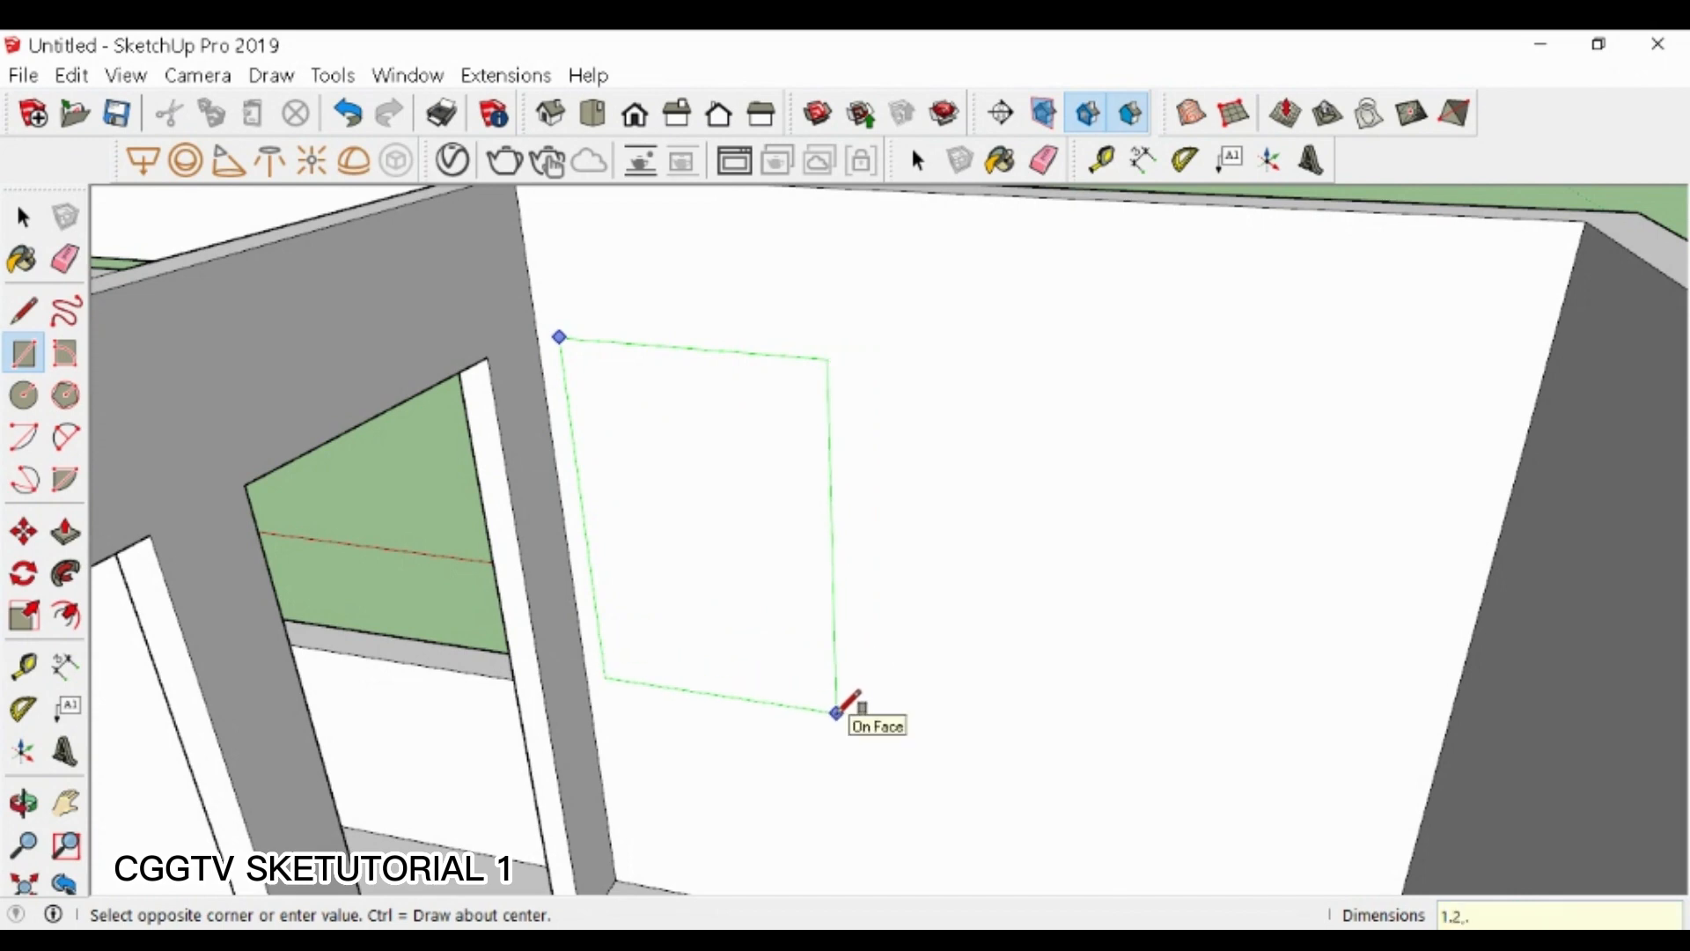
key(Return)
key(space)
click(743, 642)
key(m)
click(742, 640)
click(822, 650)
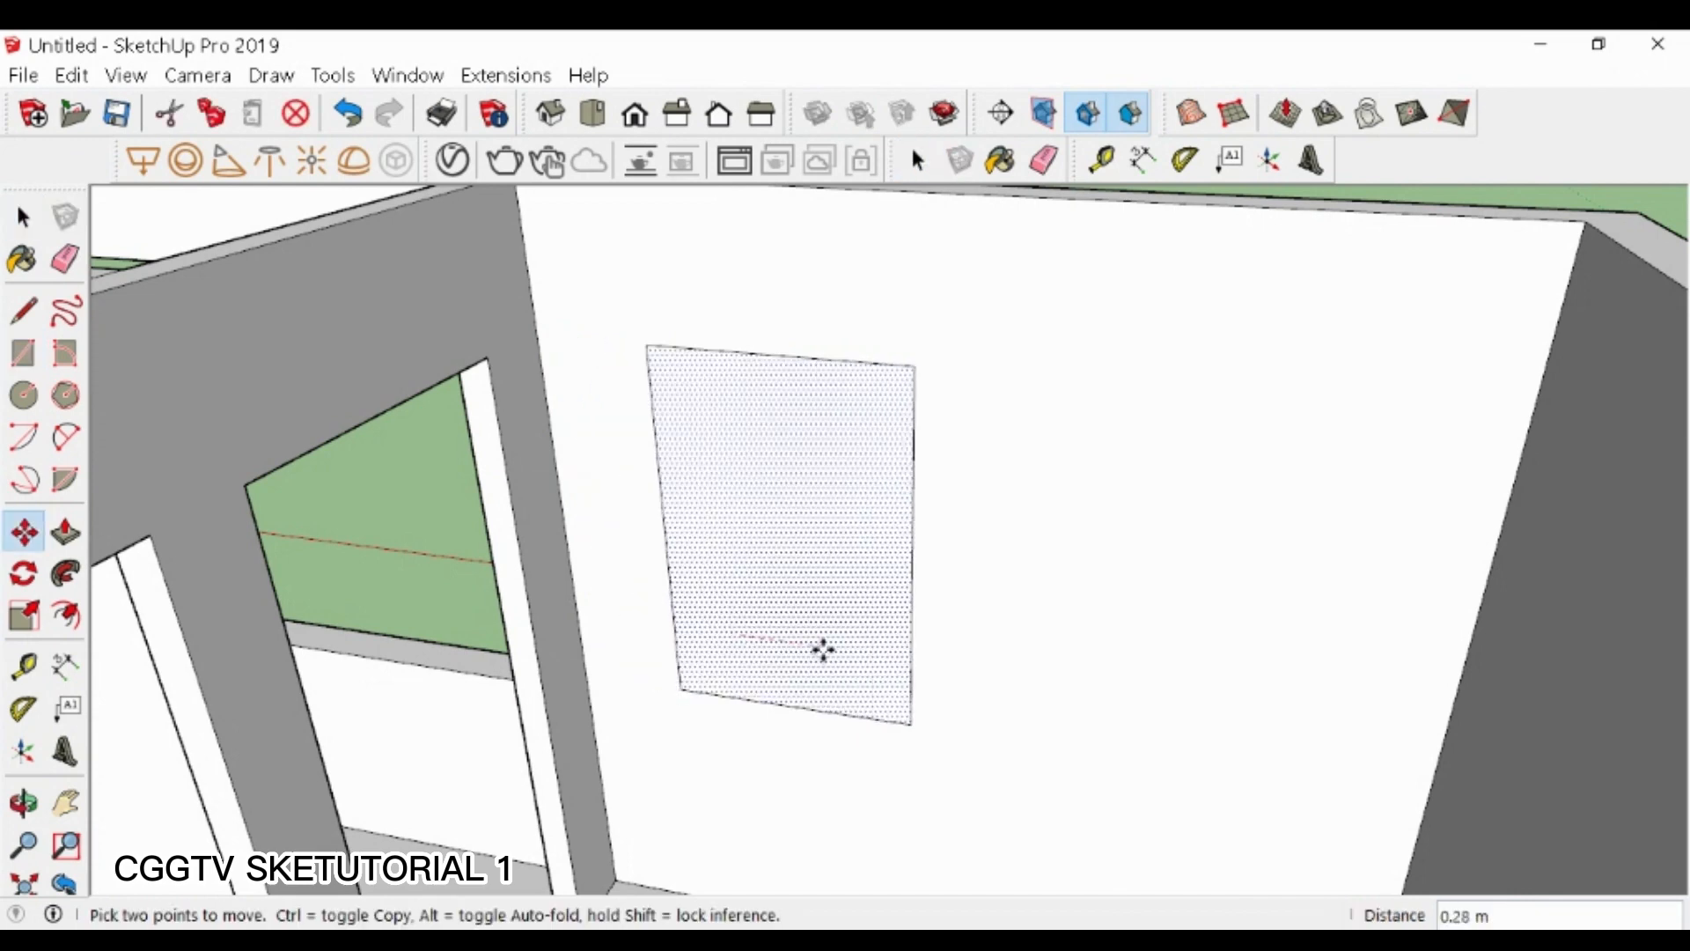
- Copy the window rectangle about 1.20 m along the living area's end wall
key(ctrl)
click(744, 430)
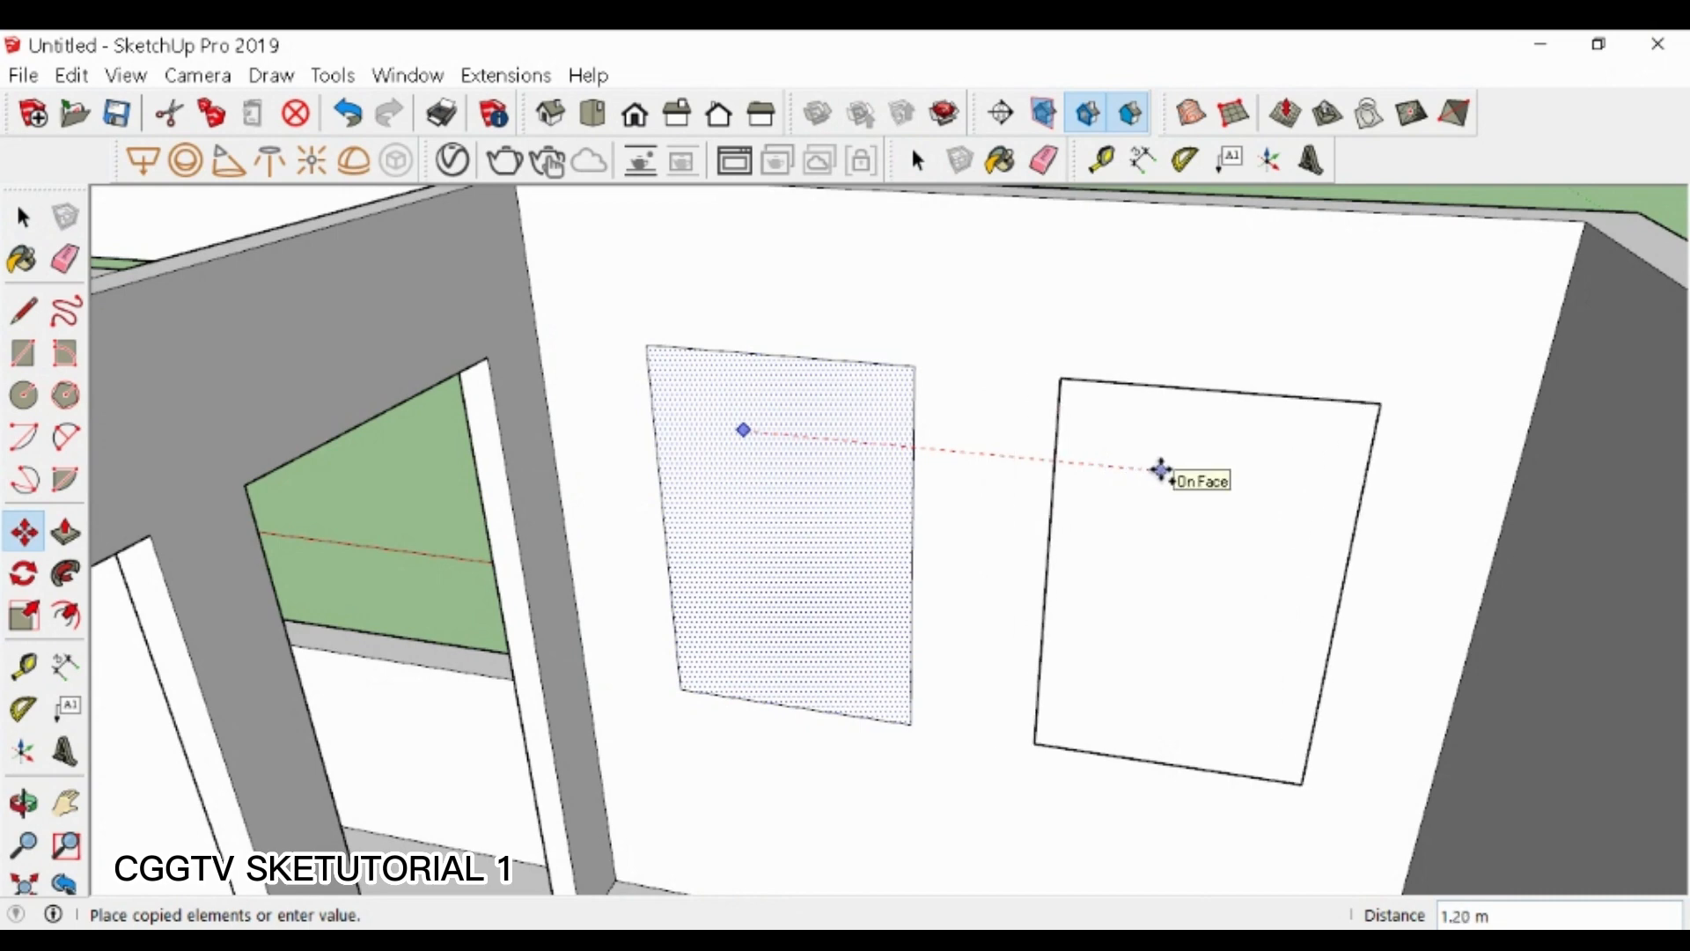
click(1160, 469)
click(1302, 783)
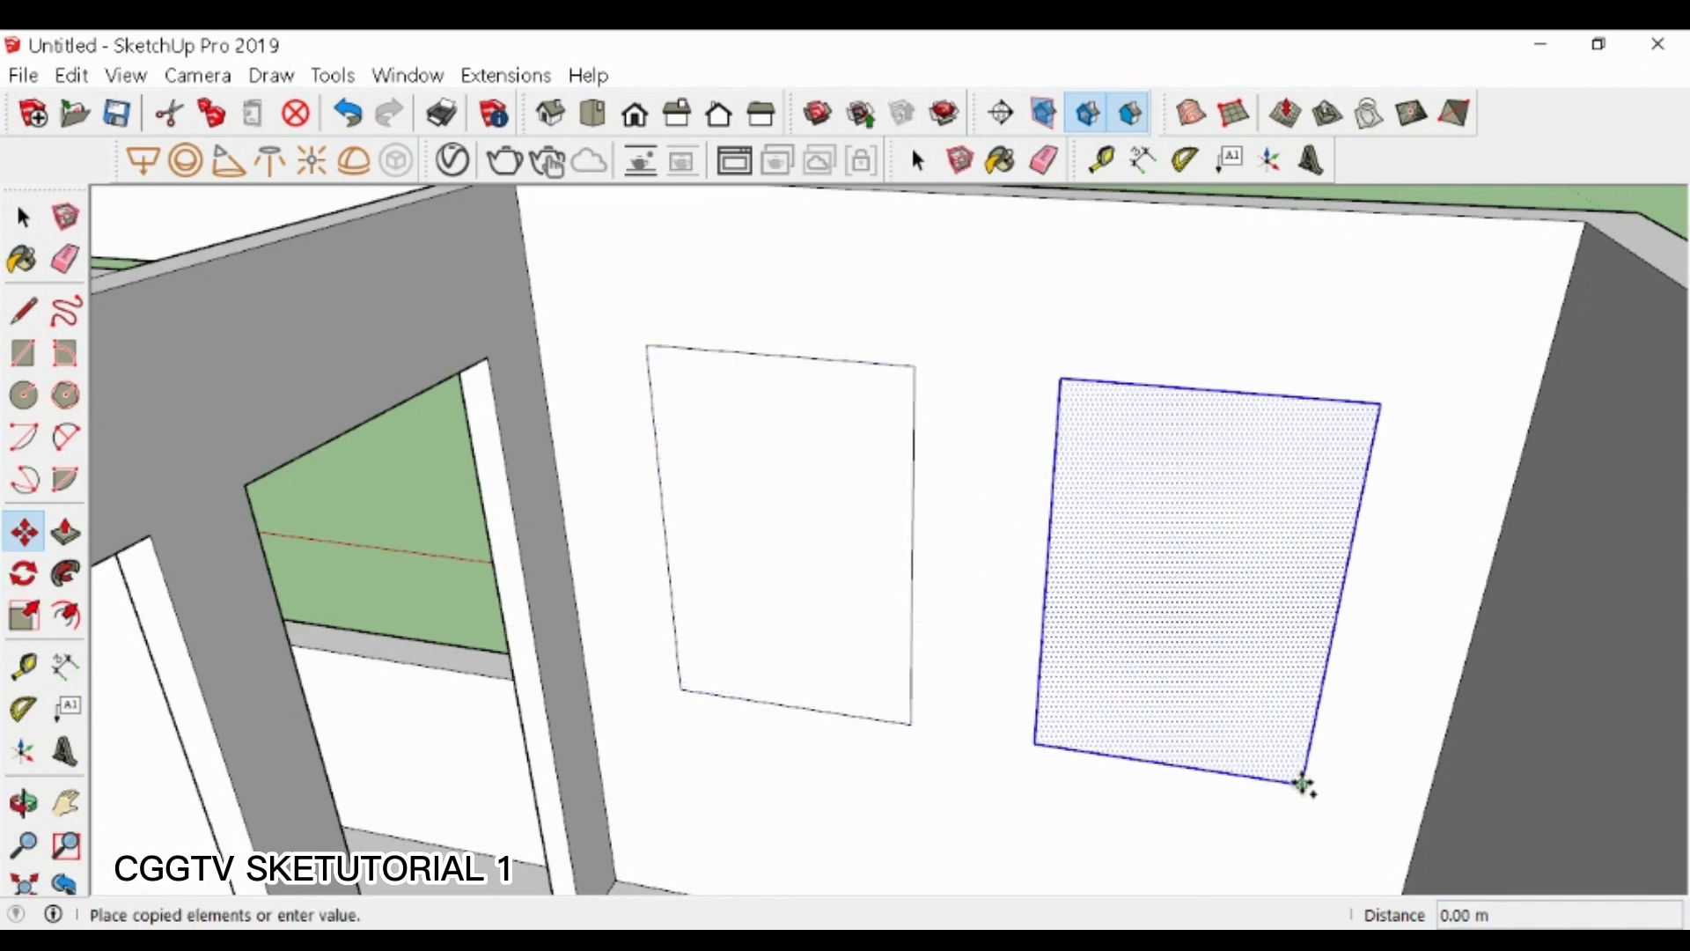
scroll(1120, 604, down, 6)
click(972, 829)
key(ctrl+z)
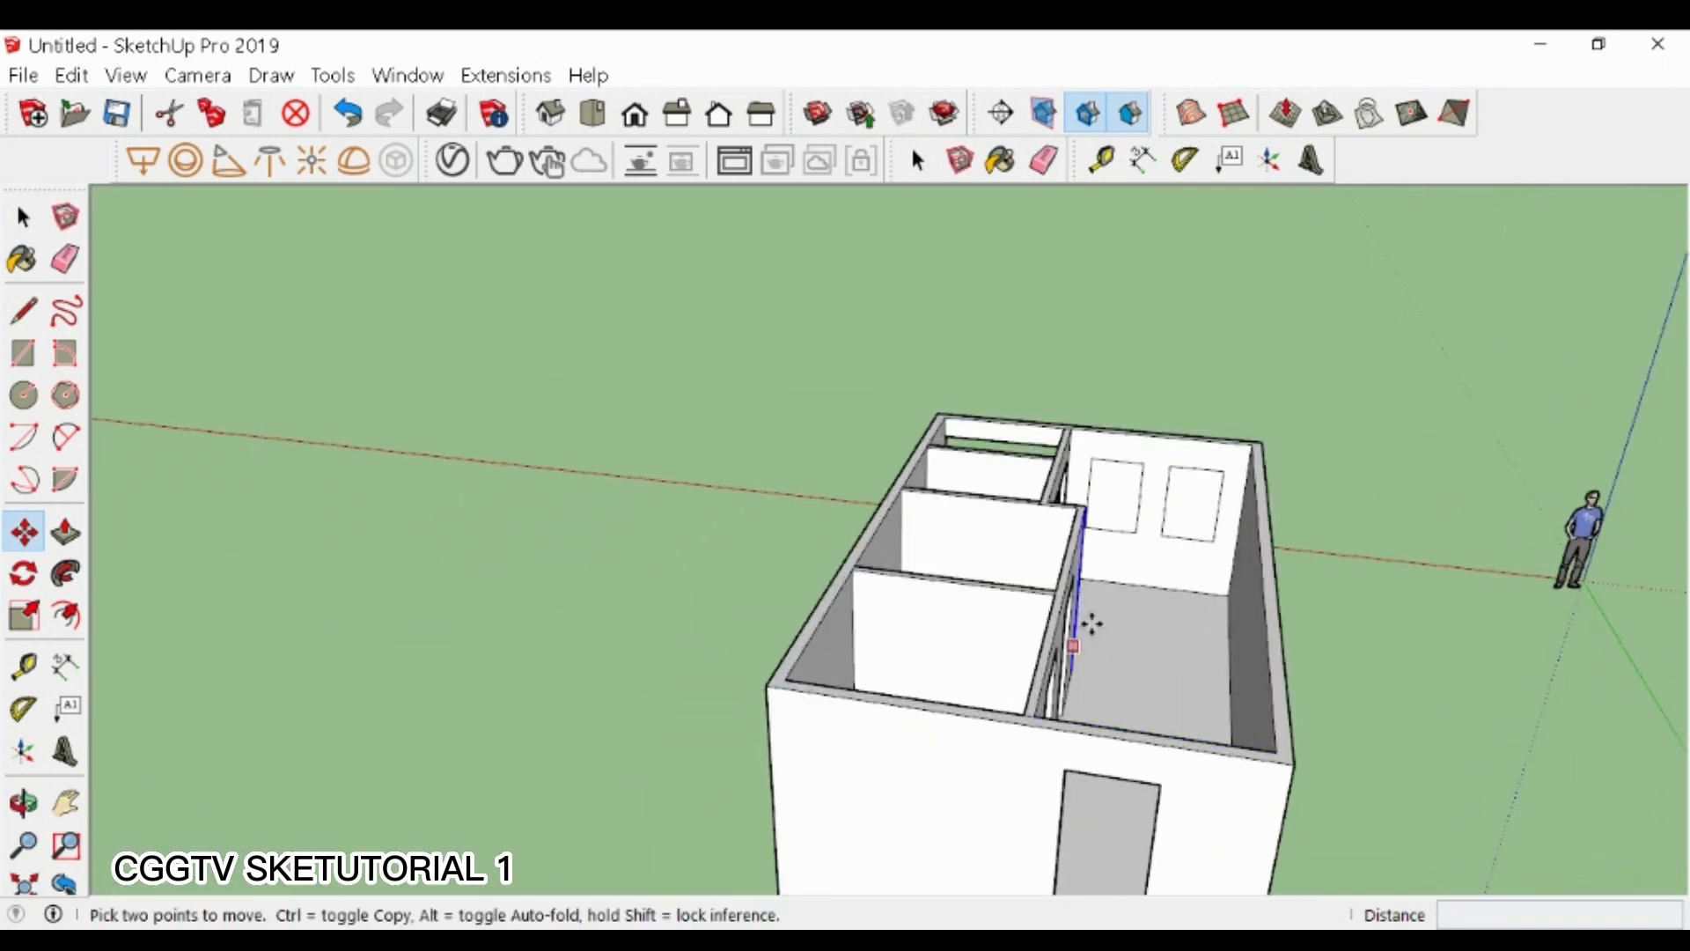
- Copy a living-area window rectangle about 8.28 m onto the opposite end wall, beside the entrance door
key(space)
click(1176, 496)
key(m)
key(ctrl)
click(1202, 440)
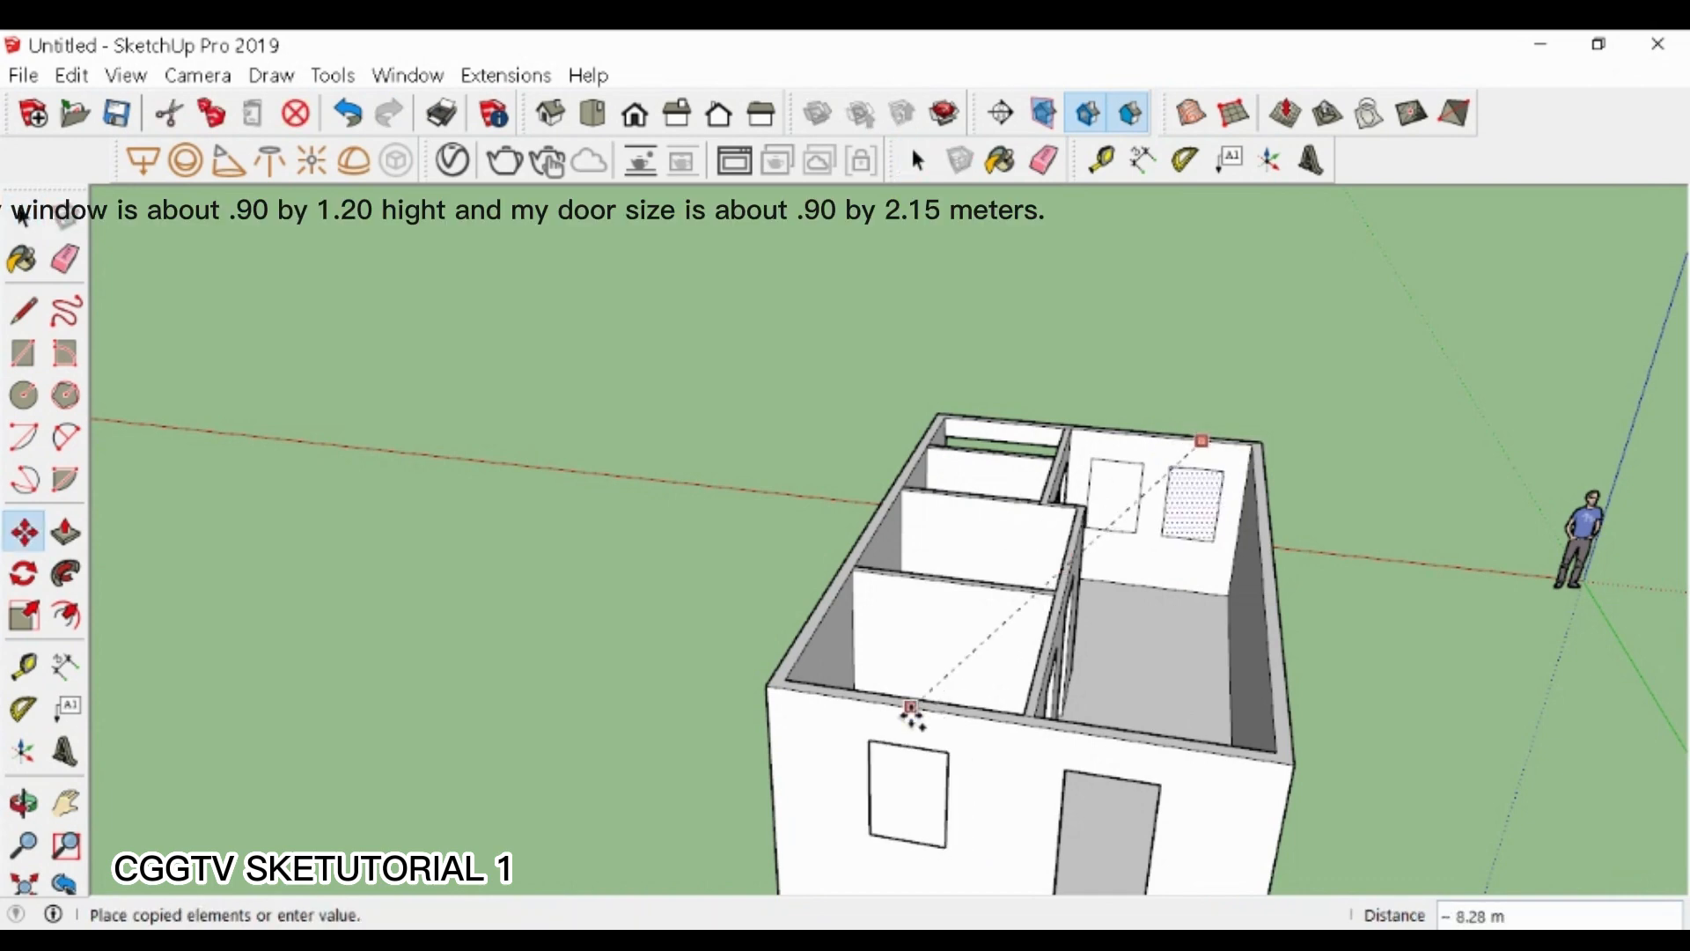
click(910, 707)
- Copy the entrance wall's window rectangle about 3.01 m to the other side of the door
scroll(806, 668, down, 2)
scroll(1099, 825, up, 4)
key(ctrl)
click(634, 566)
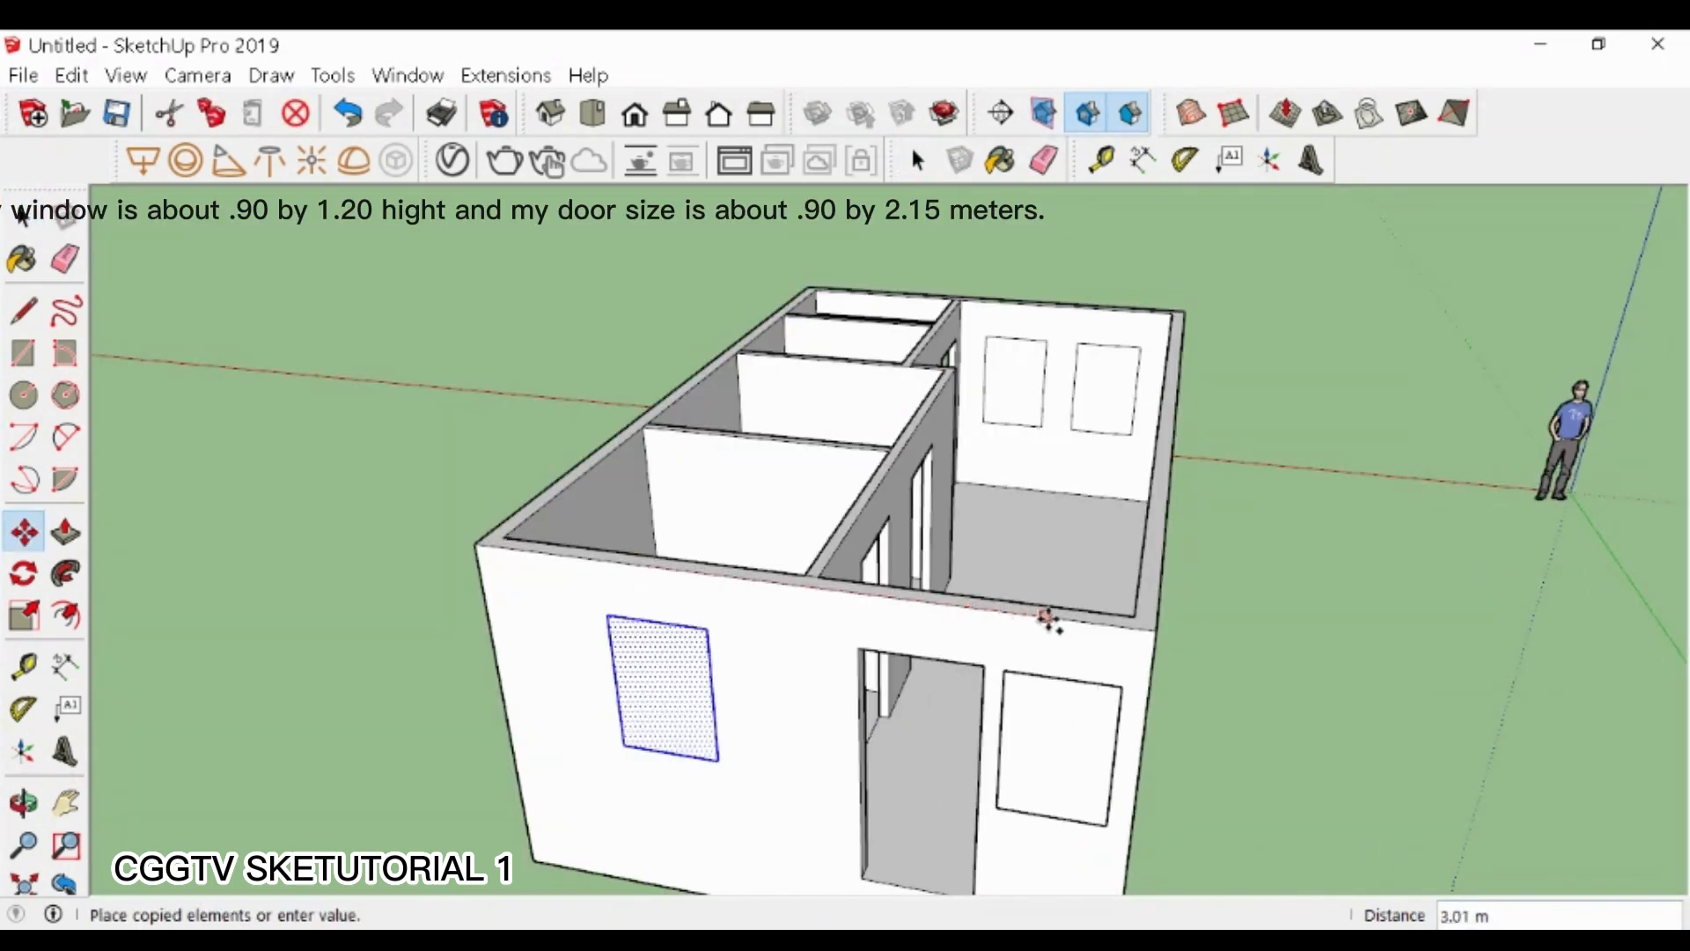
click(1049, 618)
- Push both window rectangles beside the entrance door 0.15 m inward to cut the openings
key(space)
click(1233, 780)
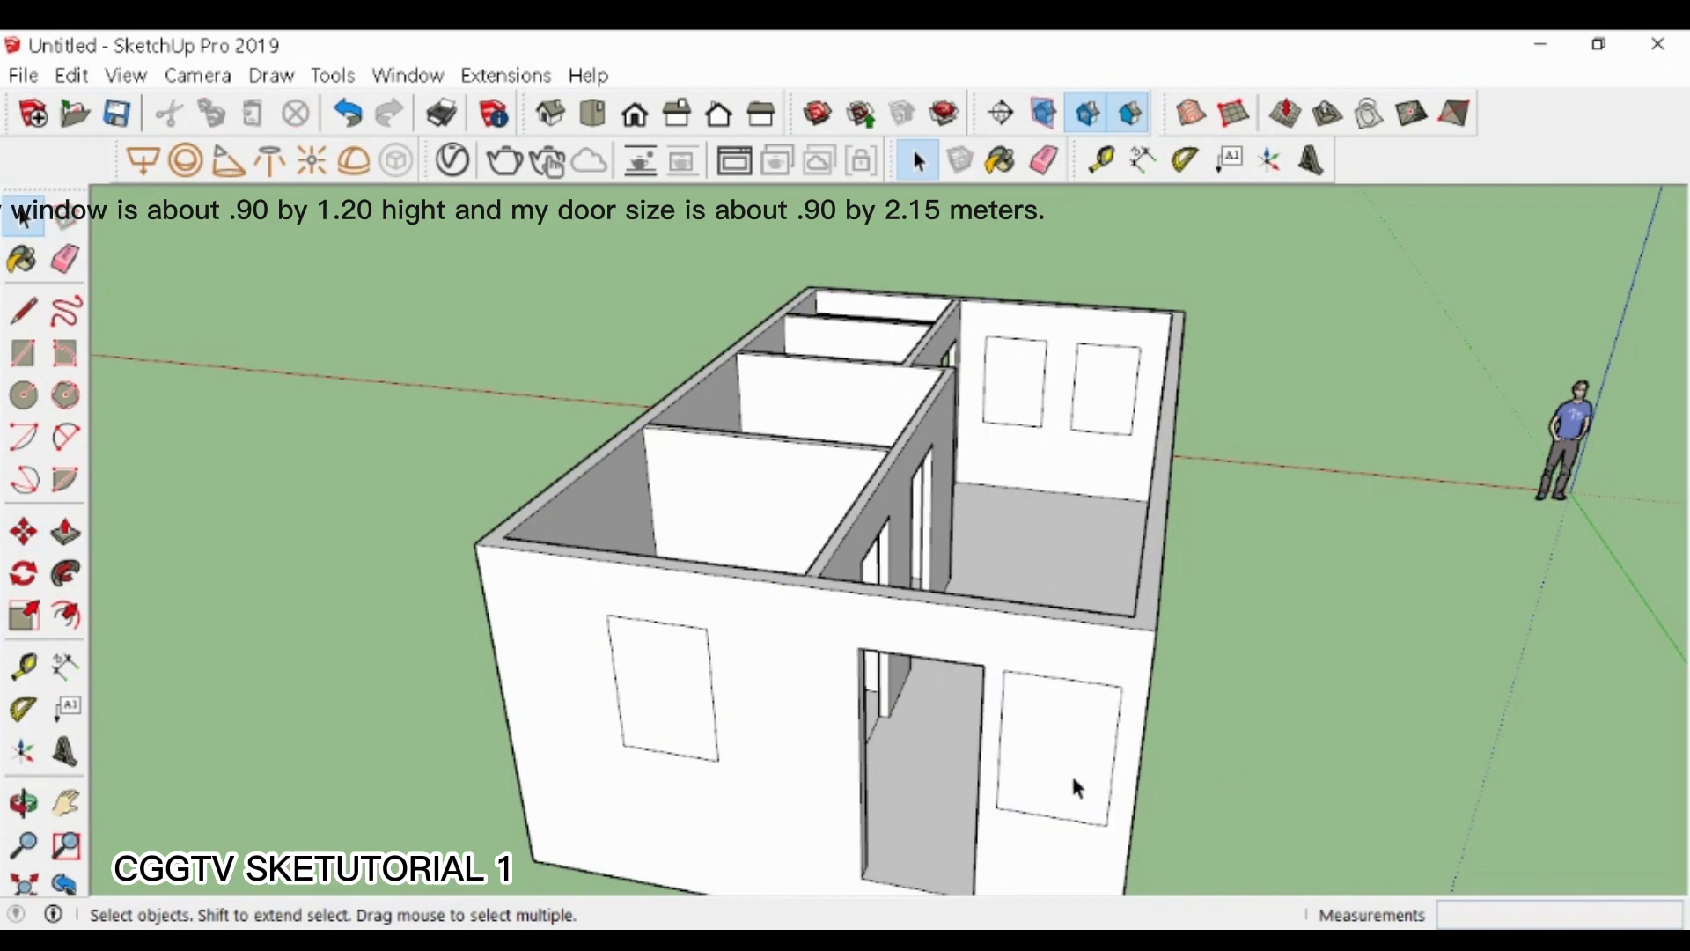
key(p)
click(1075, 784)
click(1055, 742)
click(661, 724)
click(646, 701)
- Push the two window rectangles on the living area's far end wall through it to cut the openings
scroll(1048, 678, down, 3)
scroll(1044, 510, up, 6)
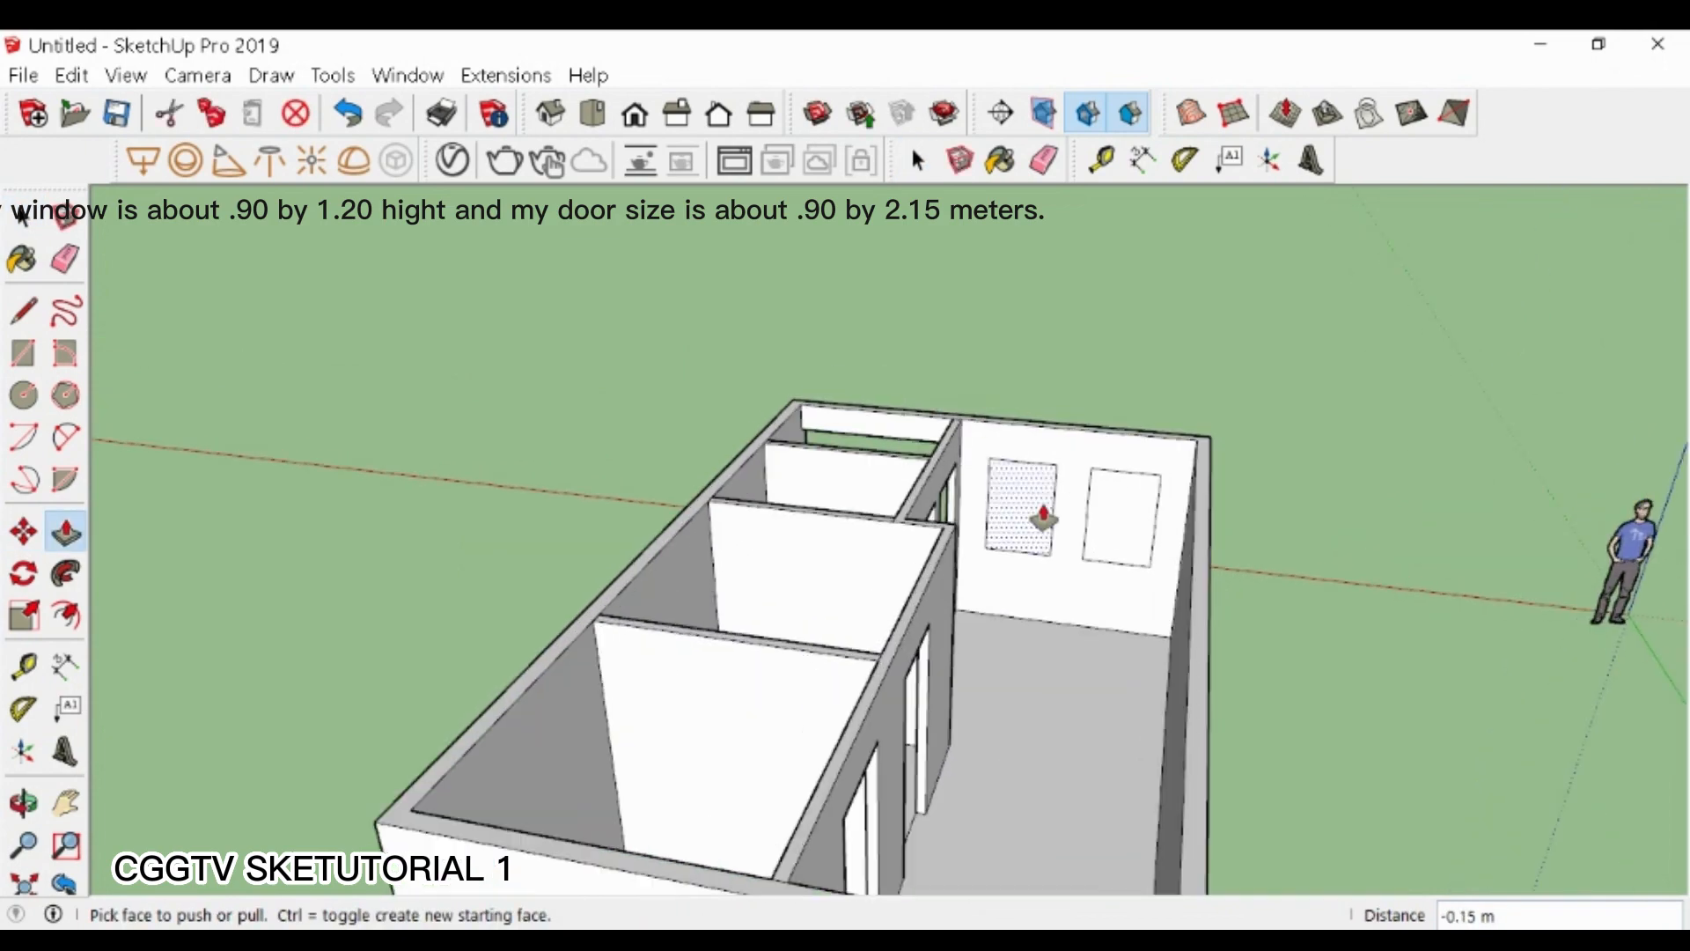
click(1032, 514)
click(1014, 528)
double_click(1180, 563)
- Draw a 0.60 by 0.60 m toilet window on the partition between the small rooms and push it 0.10 m through
mouse_move(1132, 573)
middle_down()
mouse_move(965, 717)
mouse_move(740, 669)
mouse_move(479, 438)
mouse_move(943, 622)
mouse_move(1097, 520)
mouse_move(1035, 427)
middle_up()
scroll(1035, 427, up, 3)
key(r)
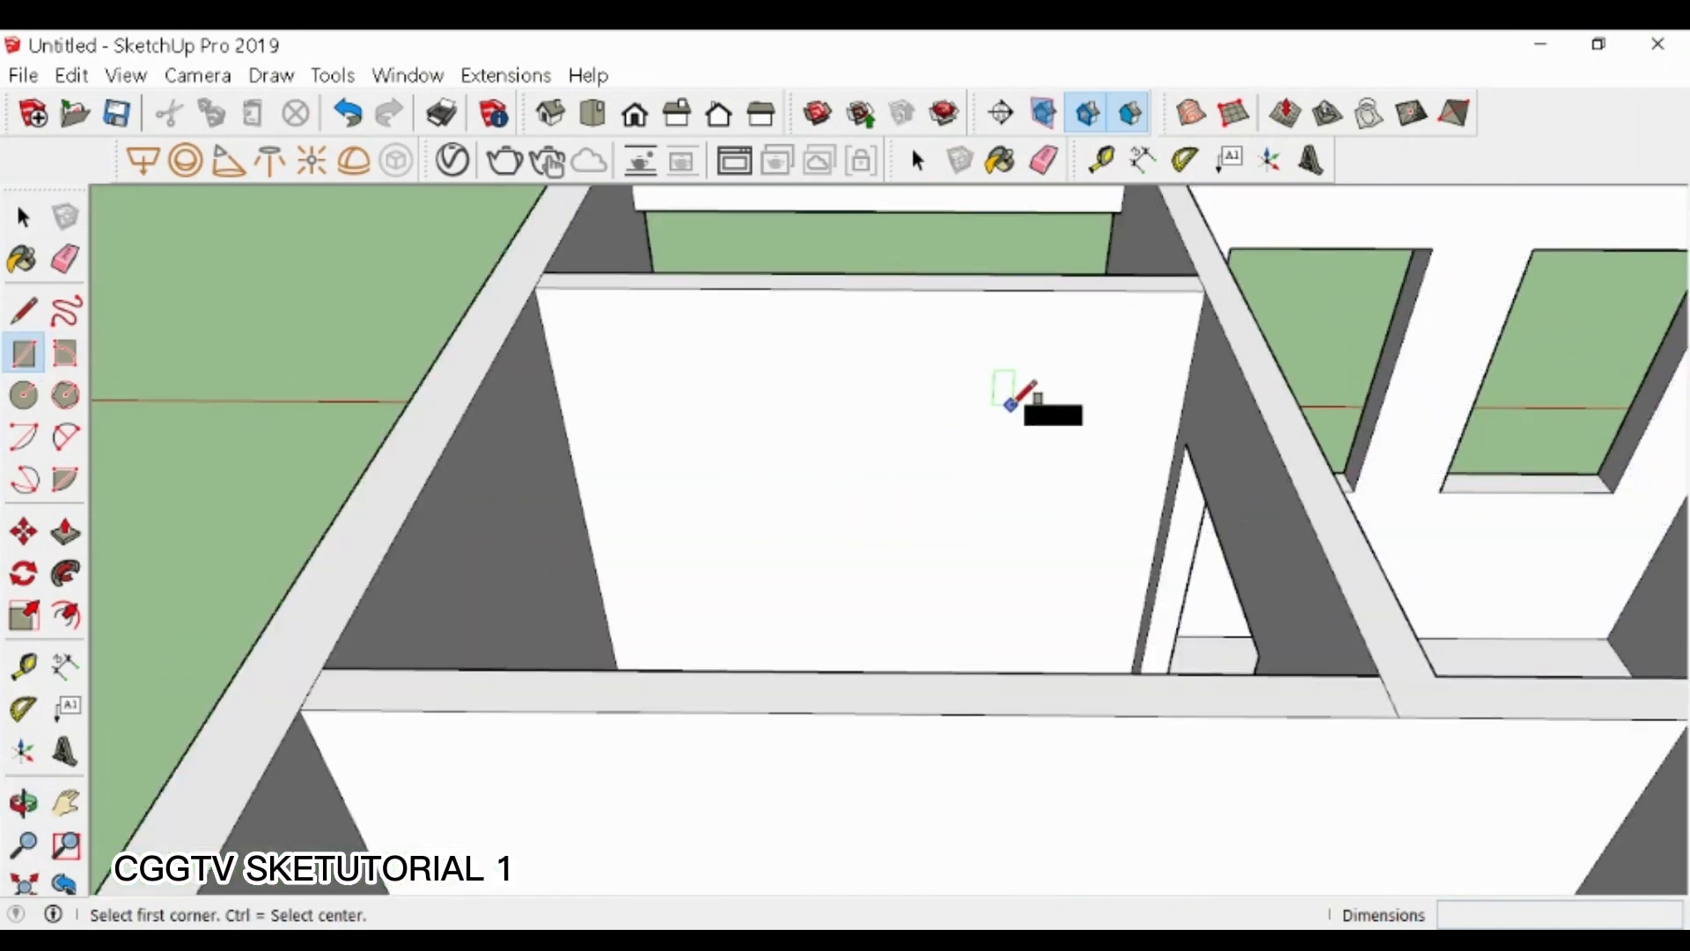
click(1010, 405)
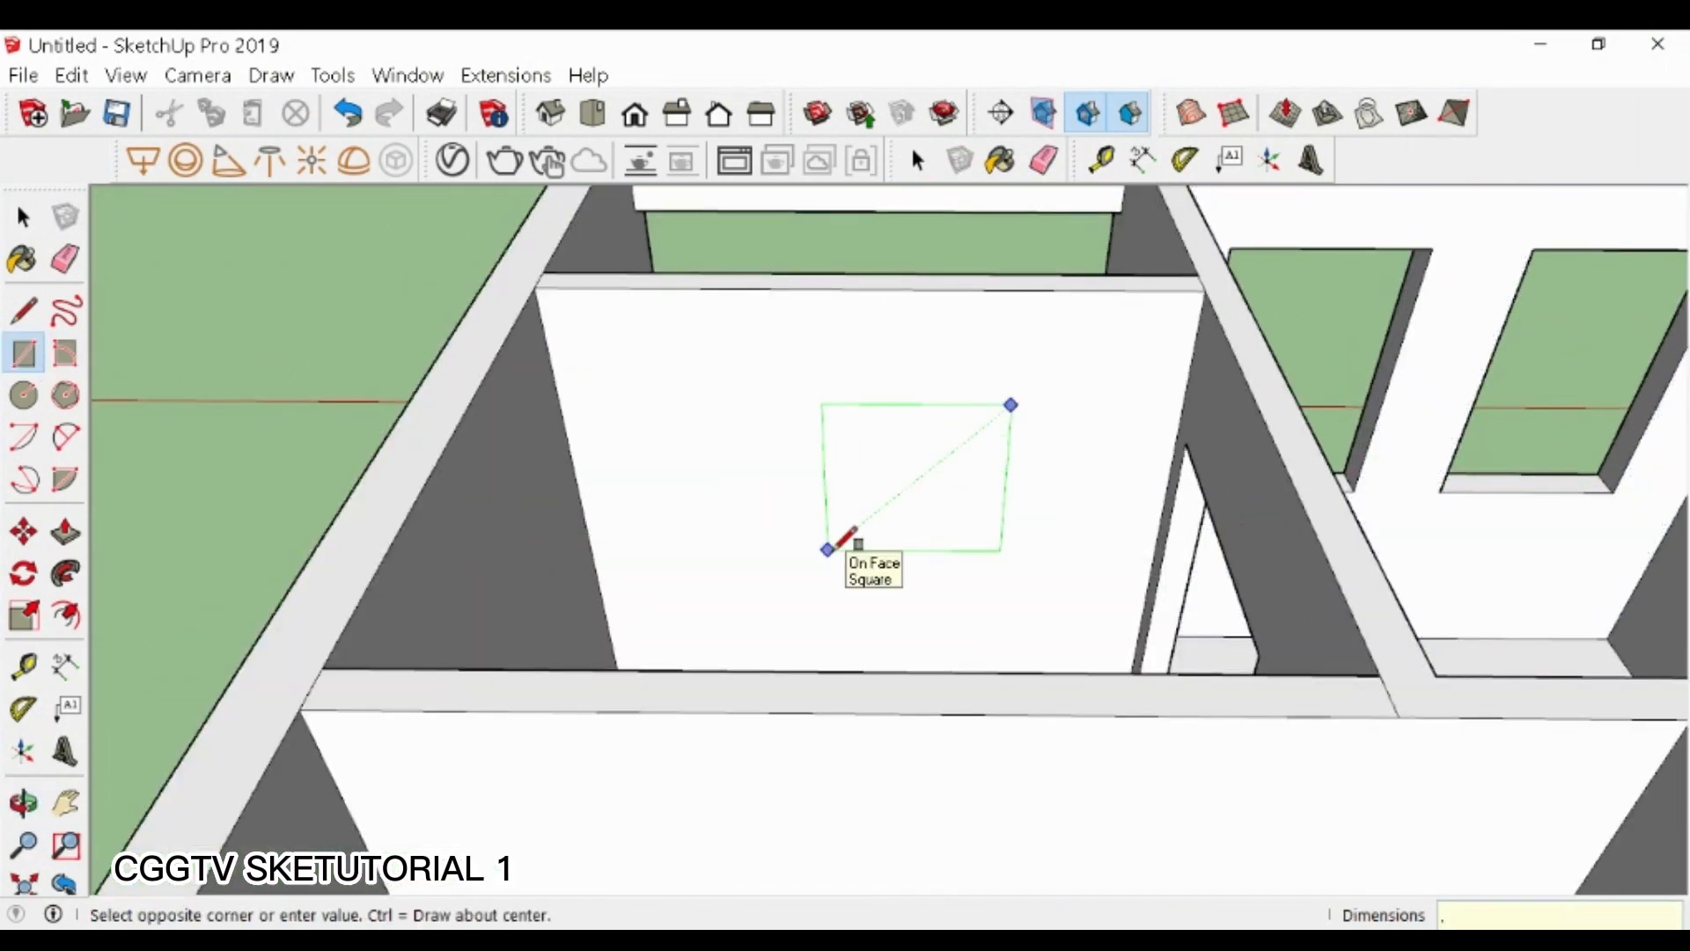
key(space)
click(857, 521)
key(p)
click(848, 532)
click(808, 551)
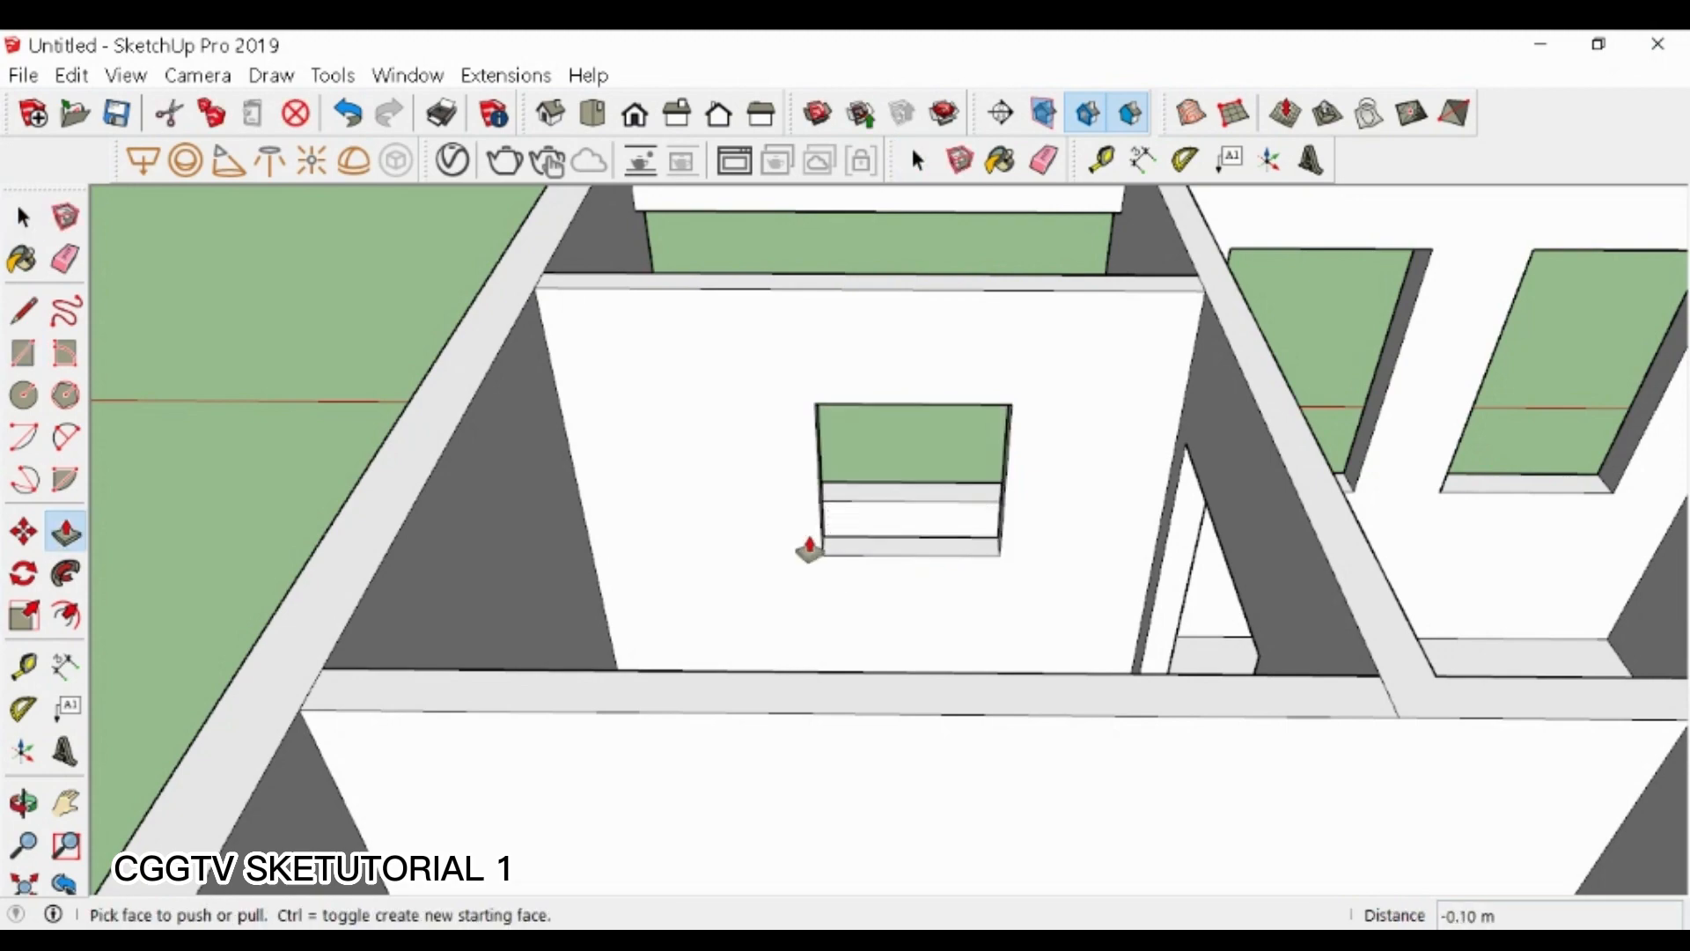
- Copy the entire condo unit along the red axis to a clear spot beside the original
scroll(808, 551, down, 5)
key(space)
middle_drag(977, 537, 525, 434)
drag(505, 320, 1022, 751)
scroll(647, 577, down, 2)
key(m)
key(ctrl)
click(616, 641)
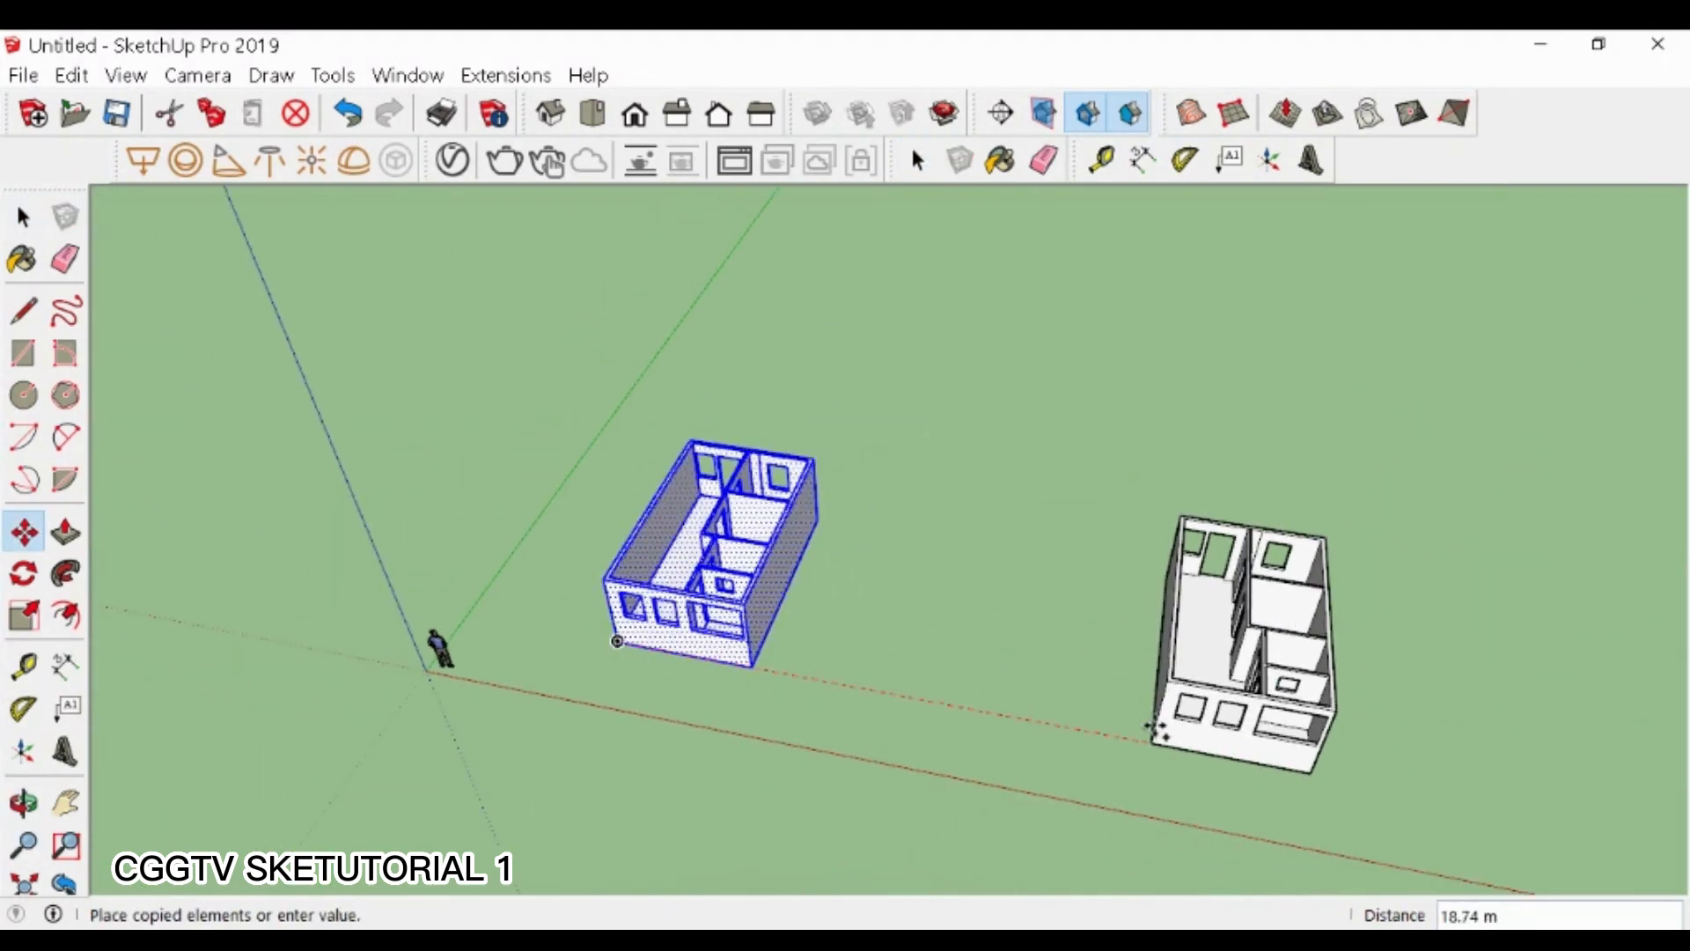
click(1102, 732)
- Save the model as "Condo NHA 5x8 ORTIGAS ske B1" in the SKETCHUP 2023 1 folder inside SKETCHUP DESIGN
shift+middle_drag(1353, 771, 1200, 735)
scroll(1201, 735, up, 5)
key(space)
click(1216, 739)
scroll(871, 409, up, 2)
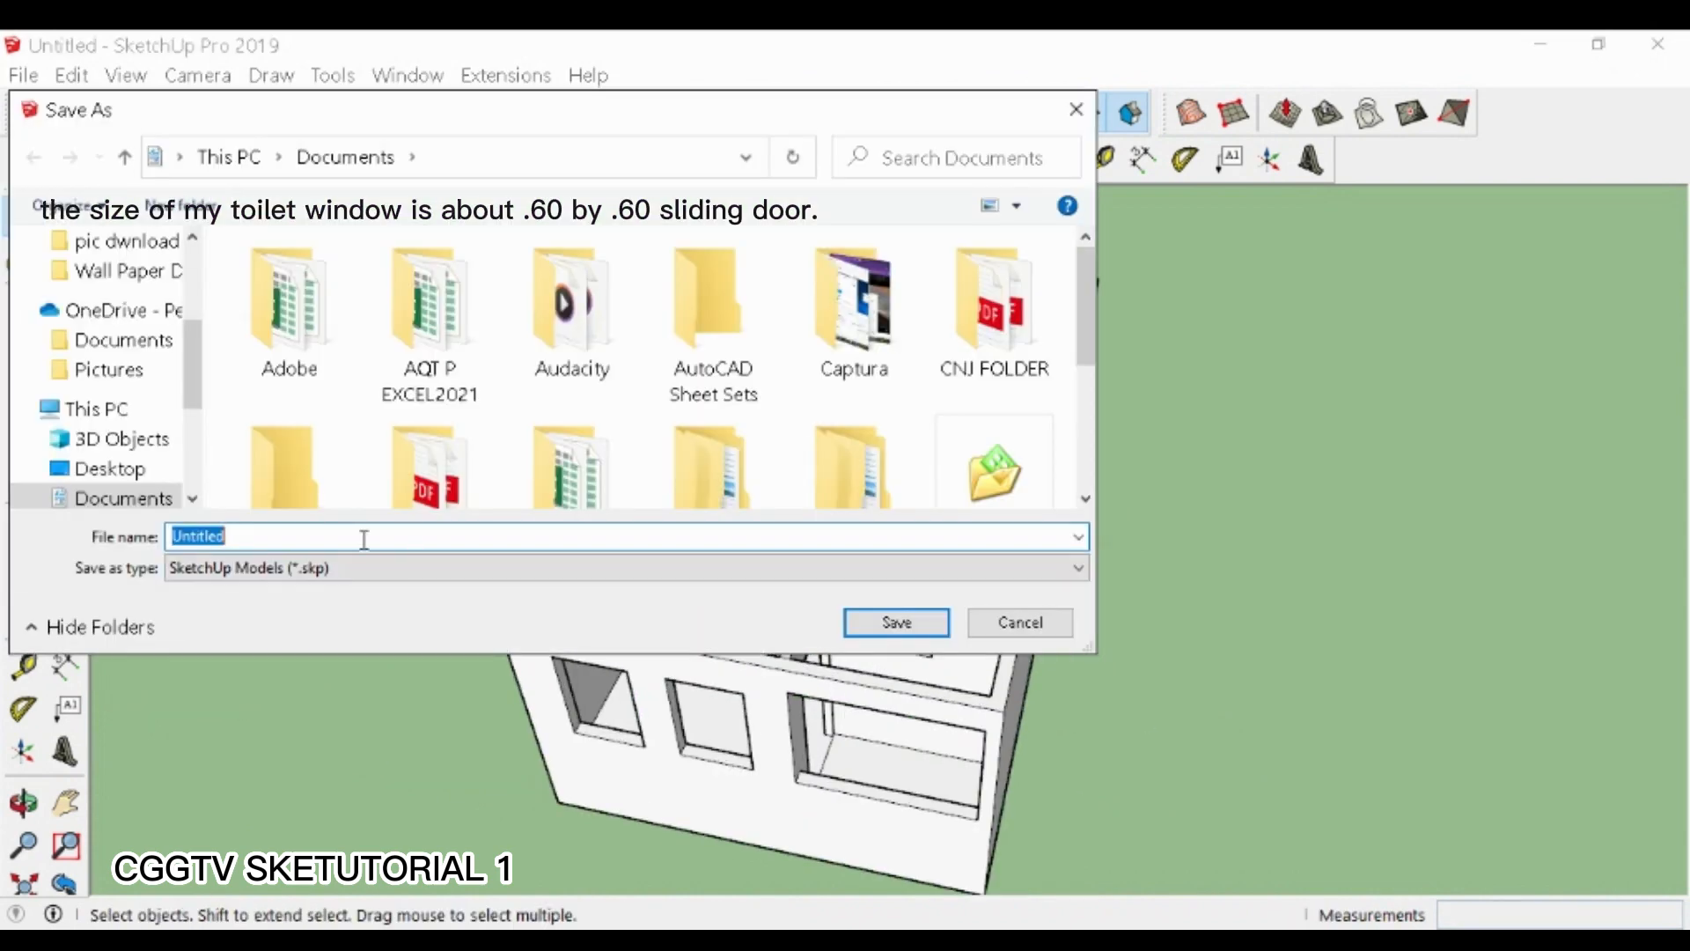
scroll(528, 453, down, 4)
click(569, 407)
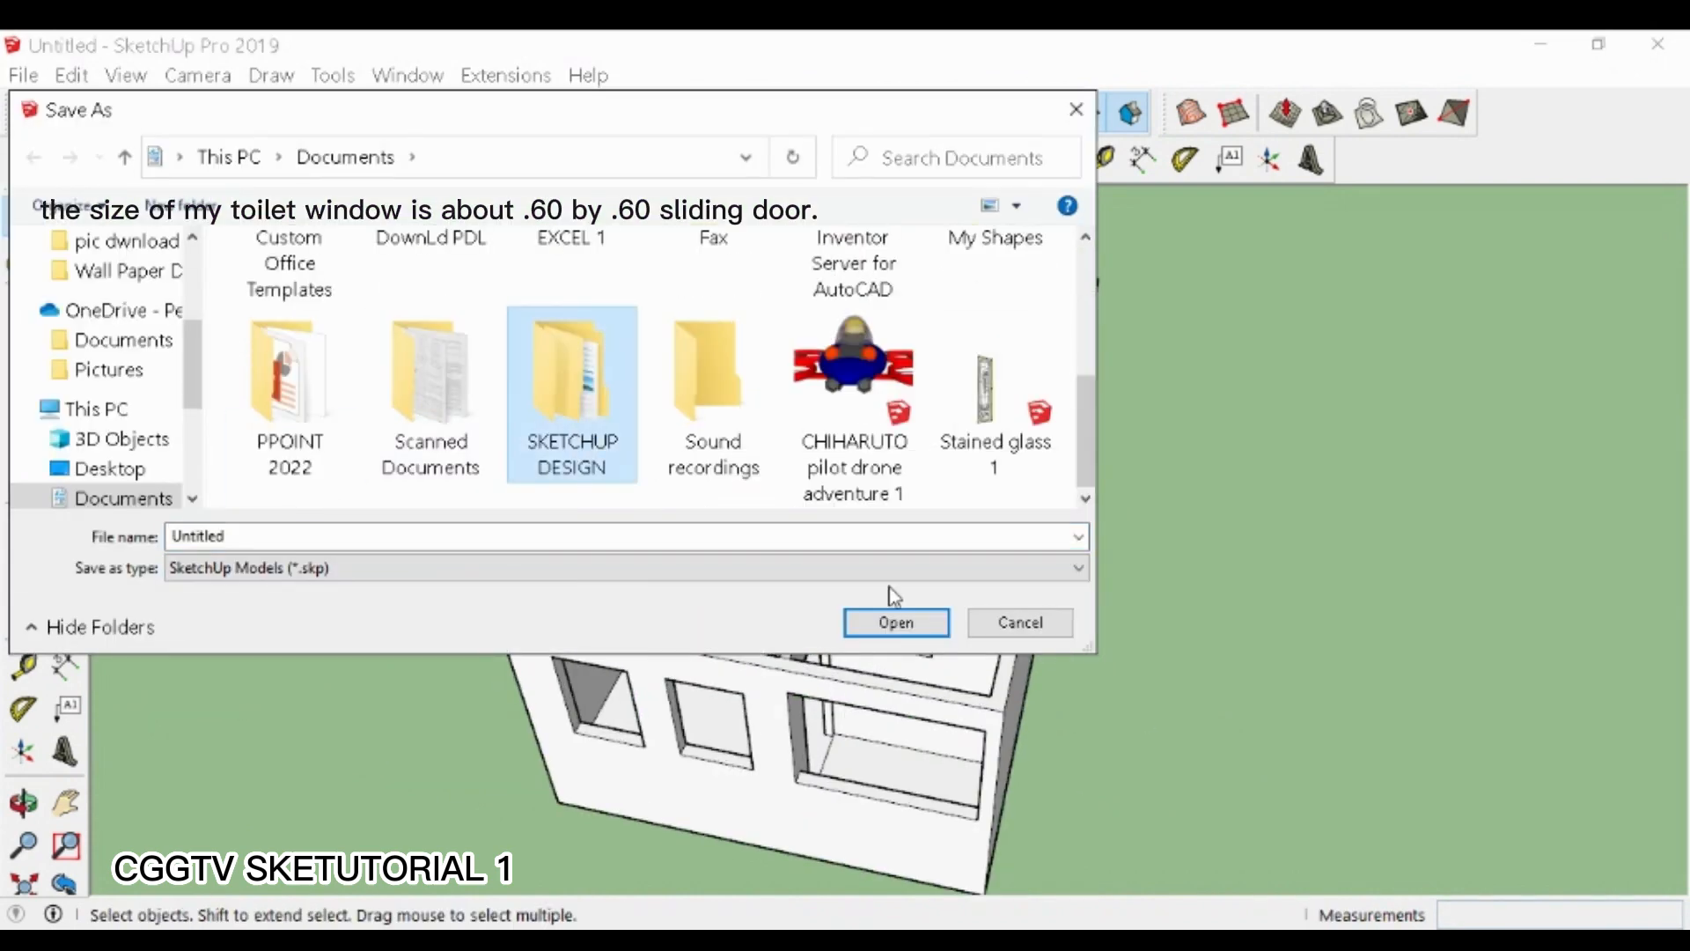
click(893, 618)
click(358, 342)
click(916, 624)
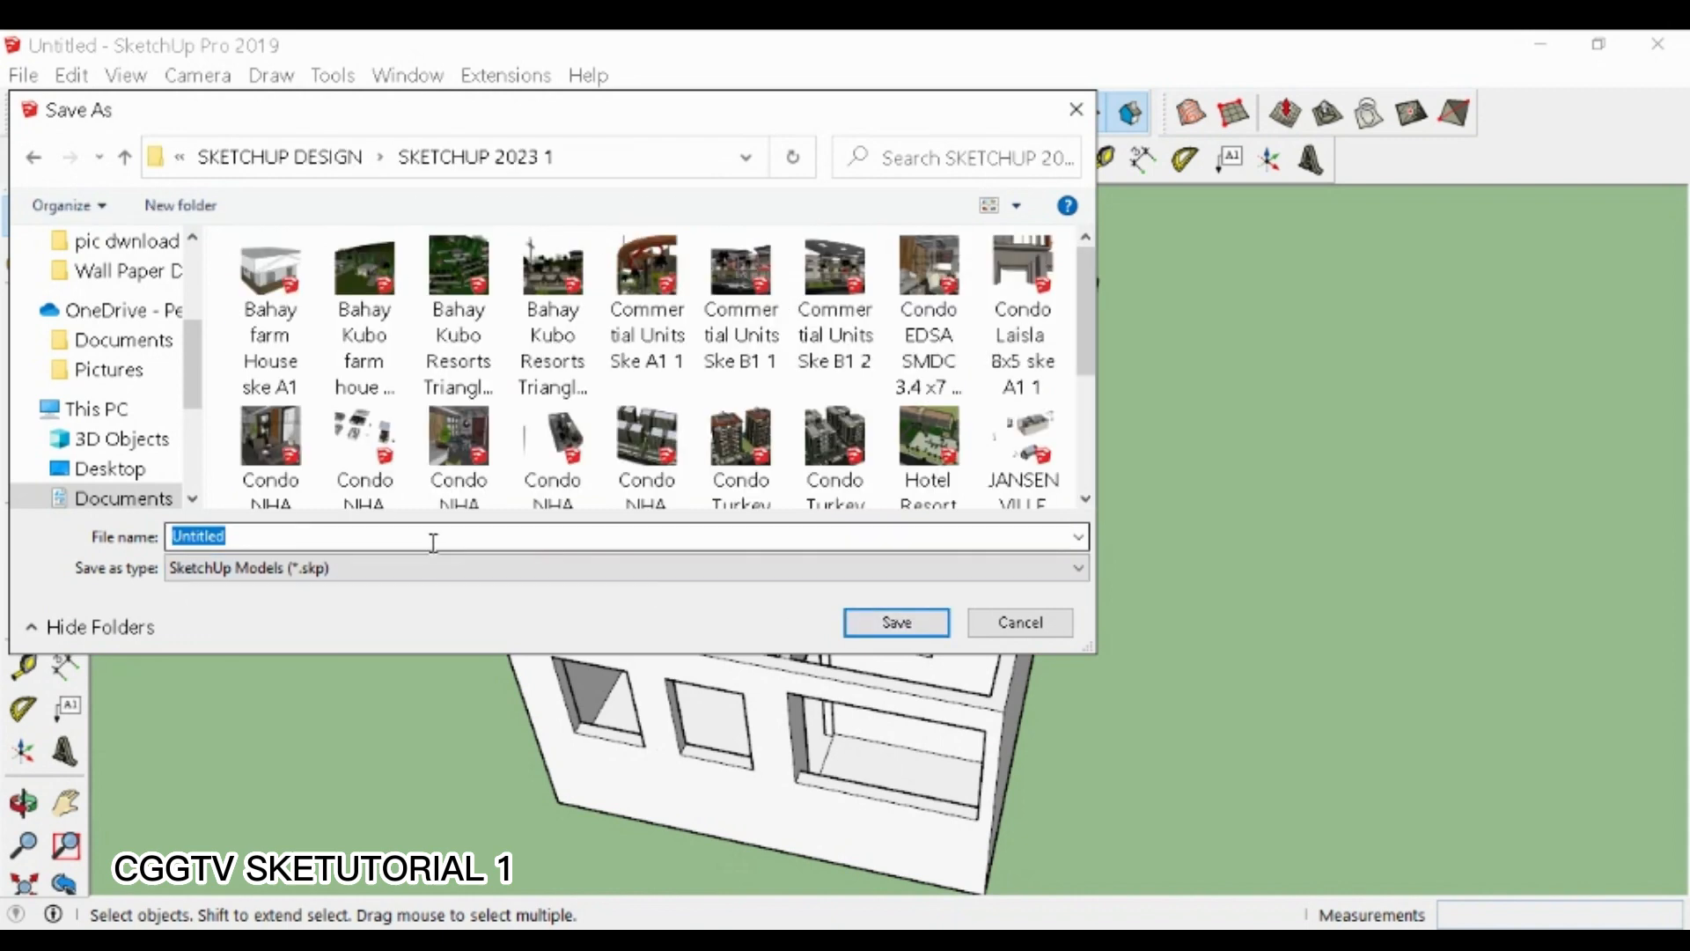
click(459, 470)
click(418, 536)
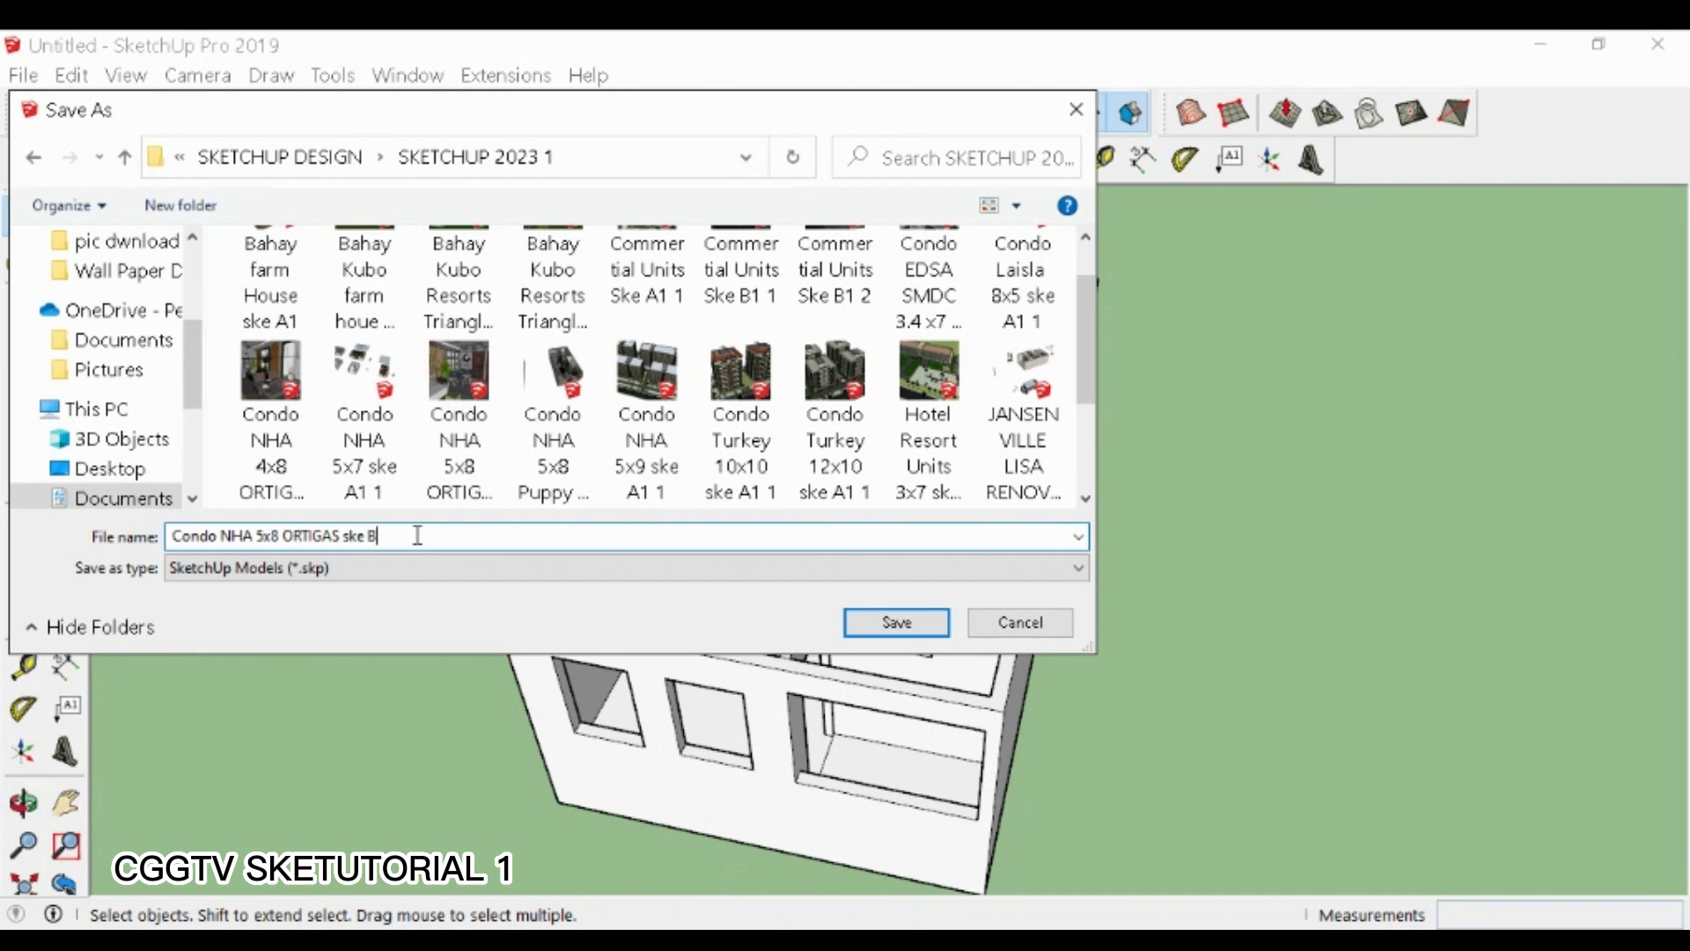
click(898, 622)
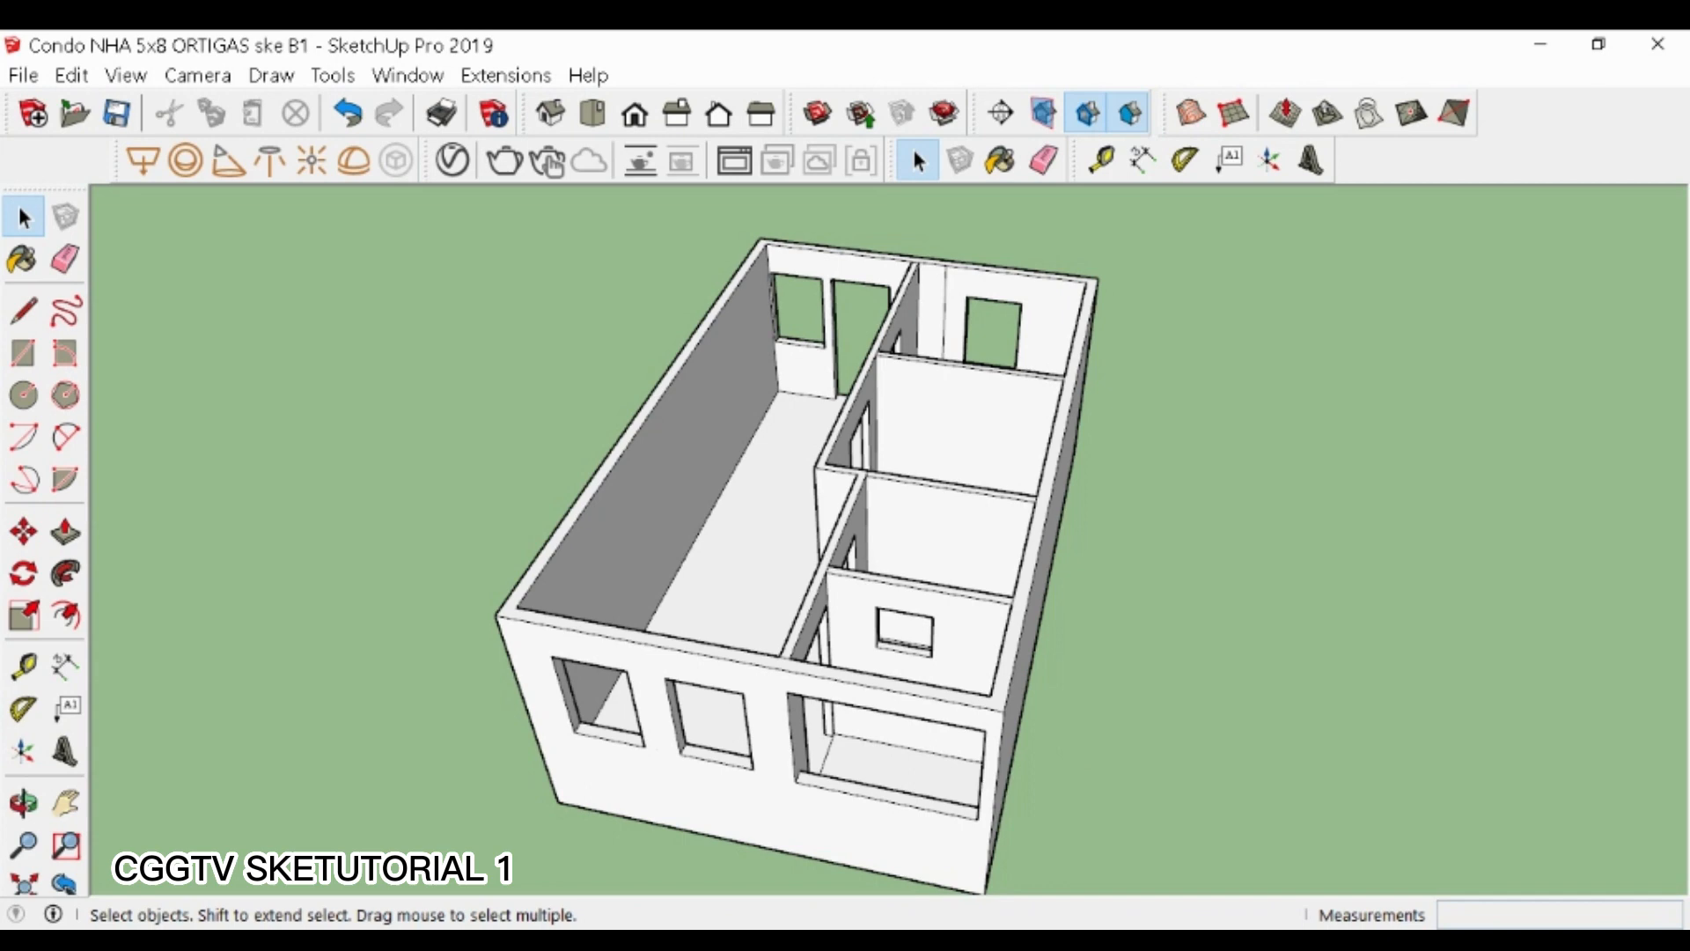
- Draw a 5 by 8 m floor rectangle on the ground beside the copied unit
click(23, 803)
drag(308, 722, 727, 753)
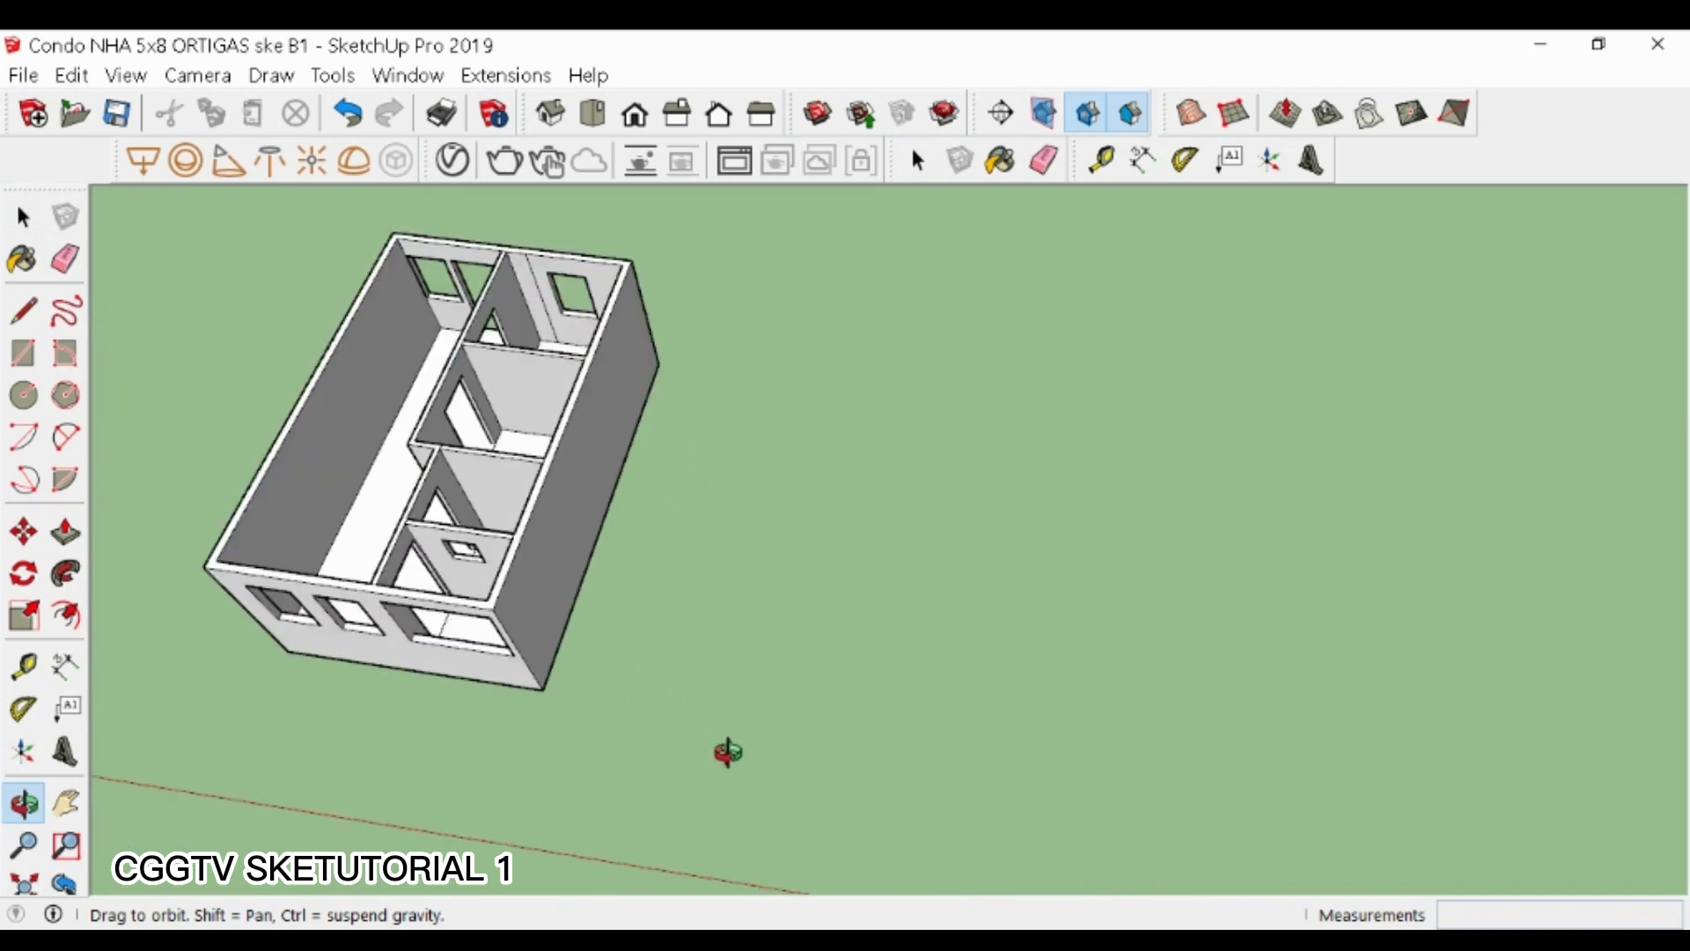
key(l)
key(r)
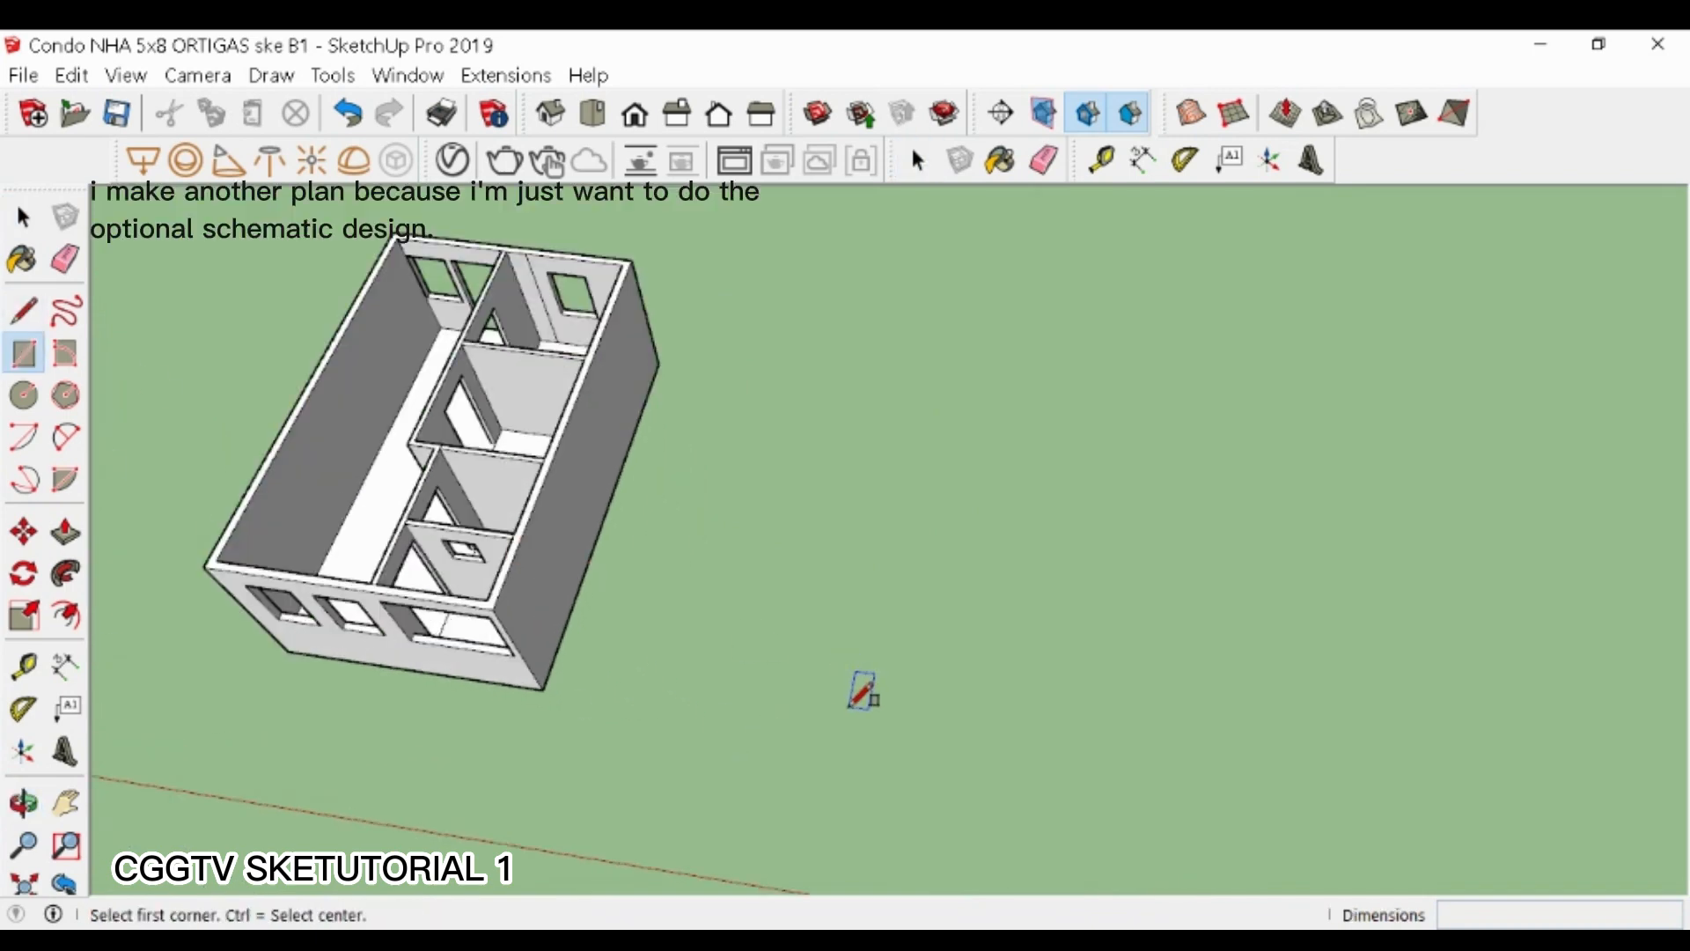
click(804, 731)
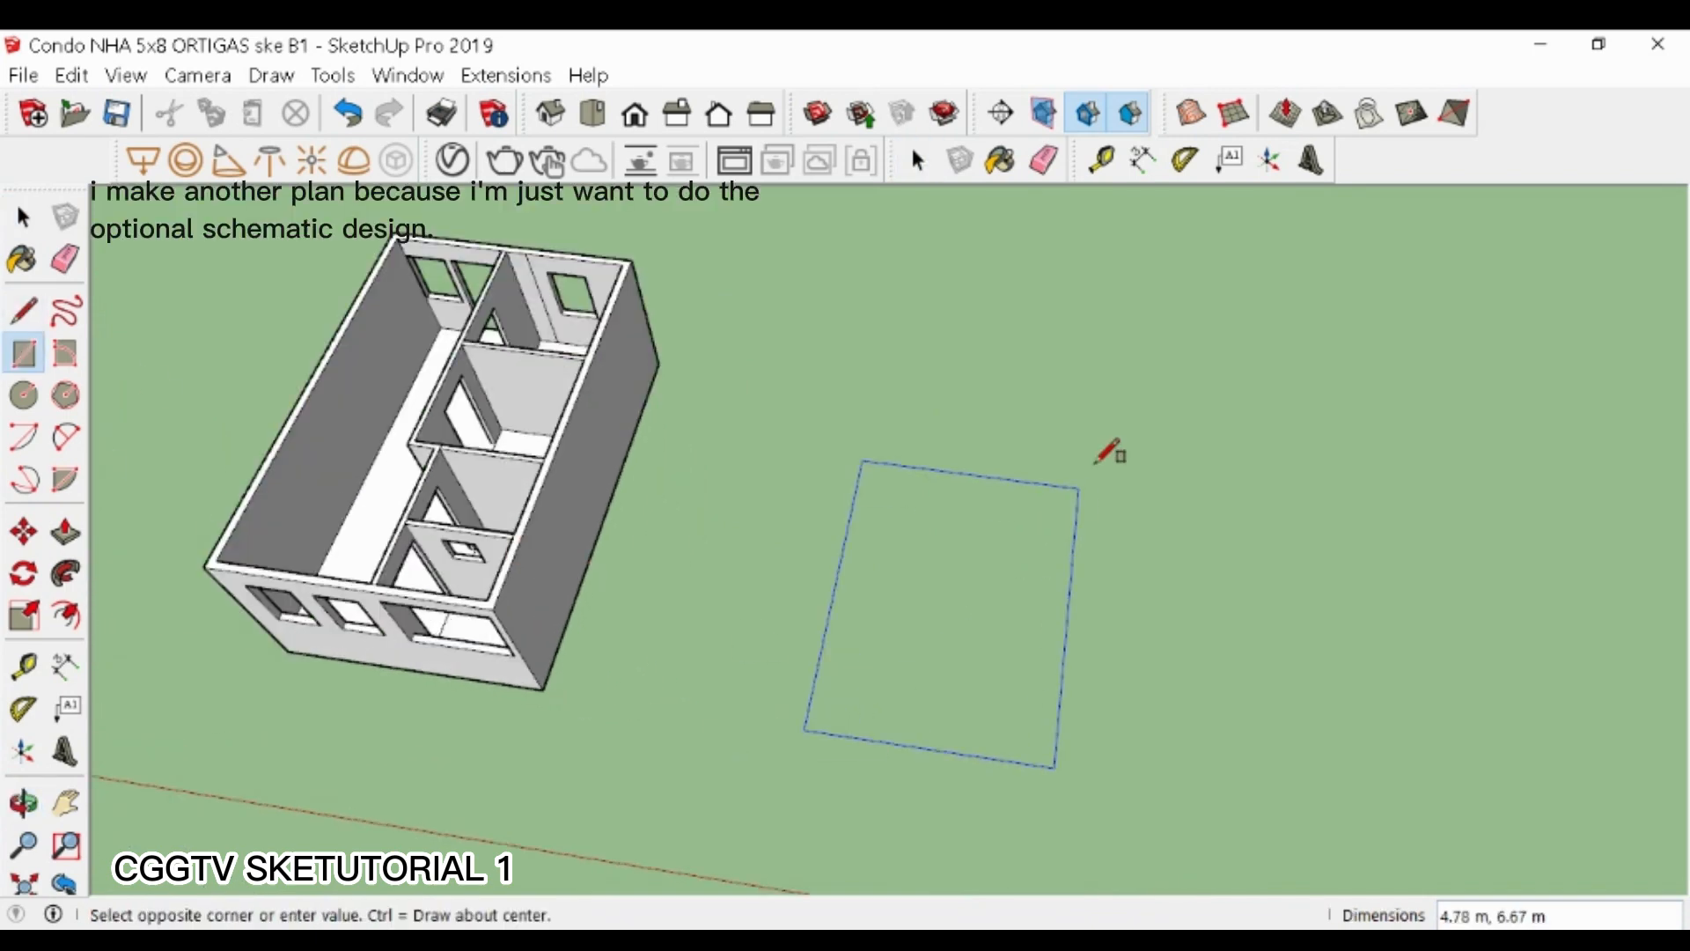
text(5,)
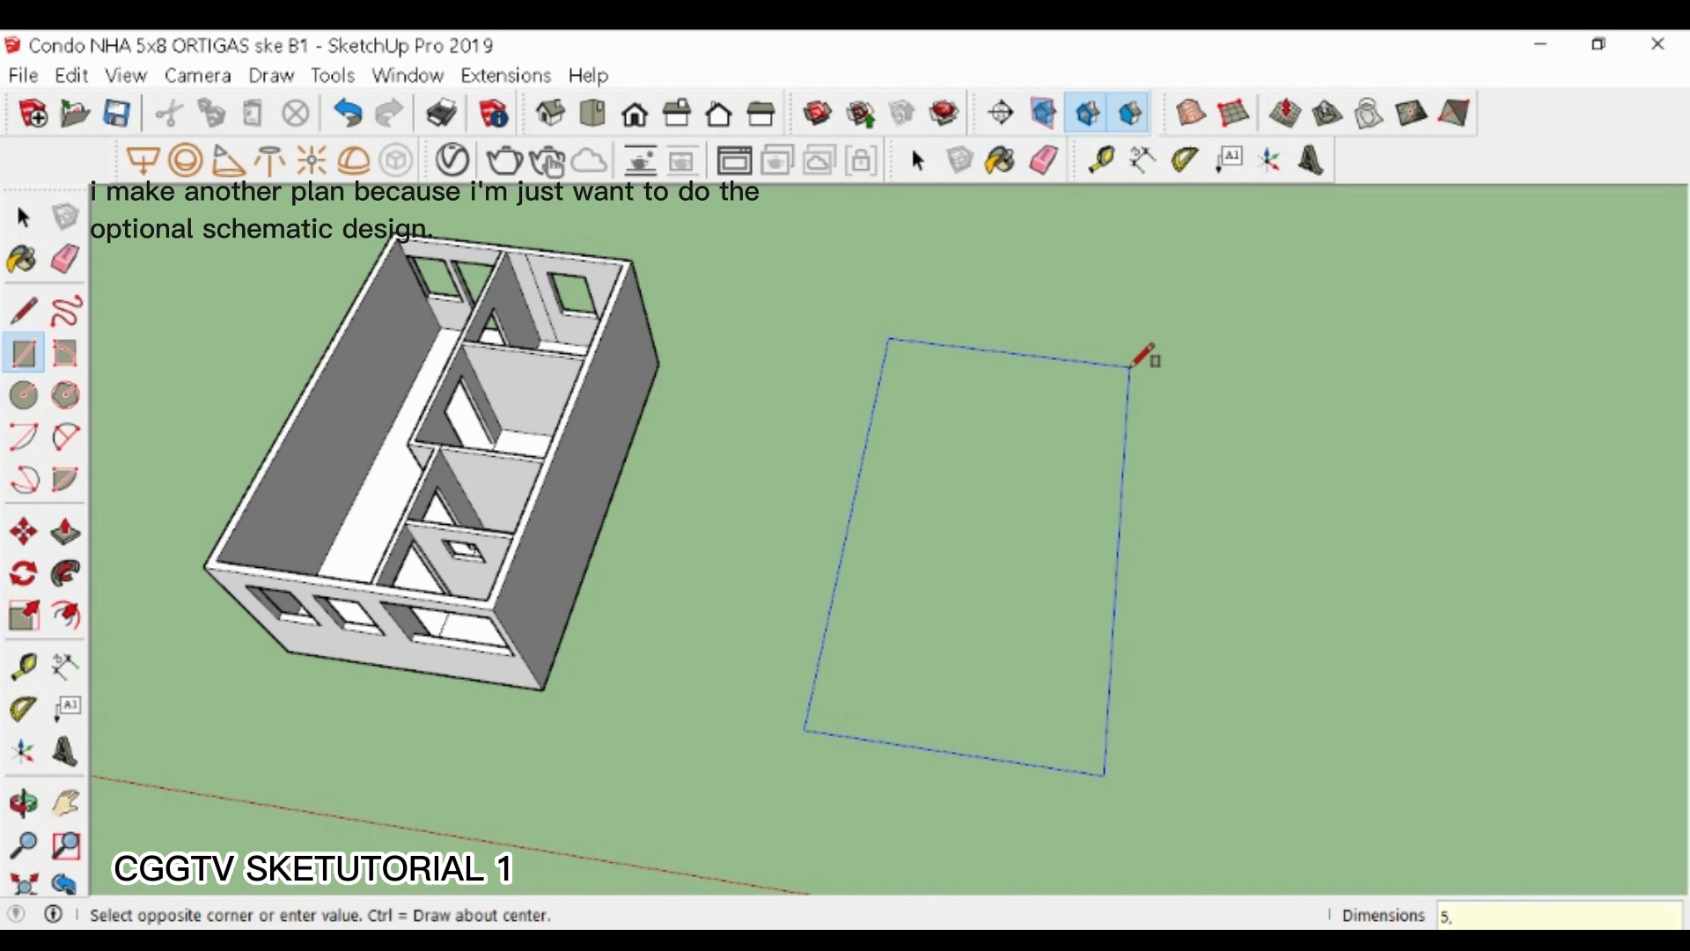
text(8)
key(Return)
- Pull the new floor rectangle up 0.50 m, matching the existing unit's floor level
key(space)
key(p)
click(835, 688)
click(516, 652)
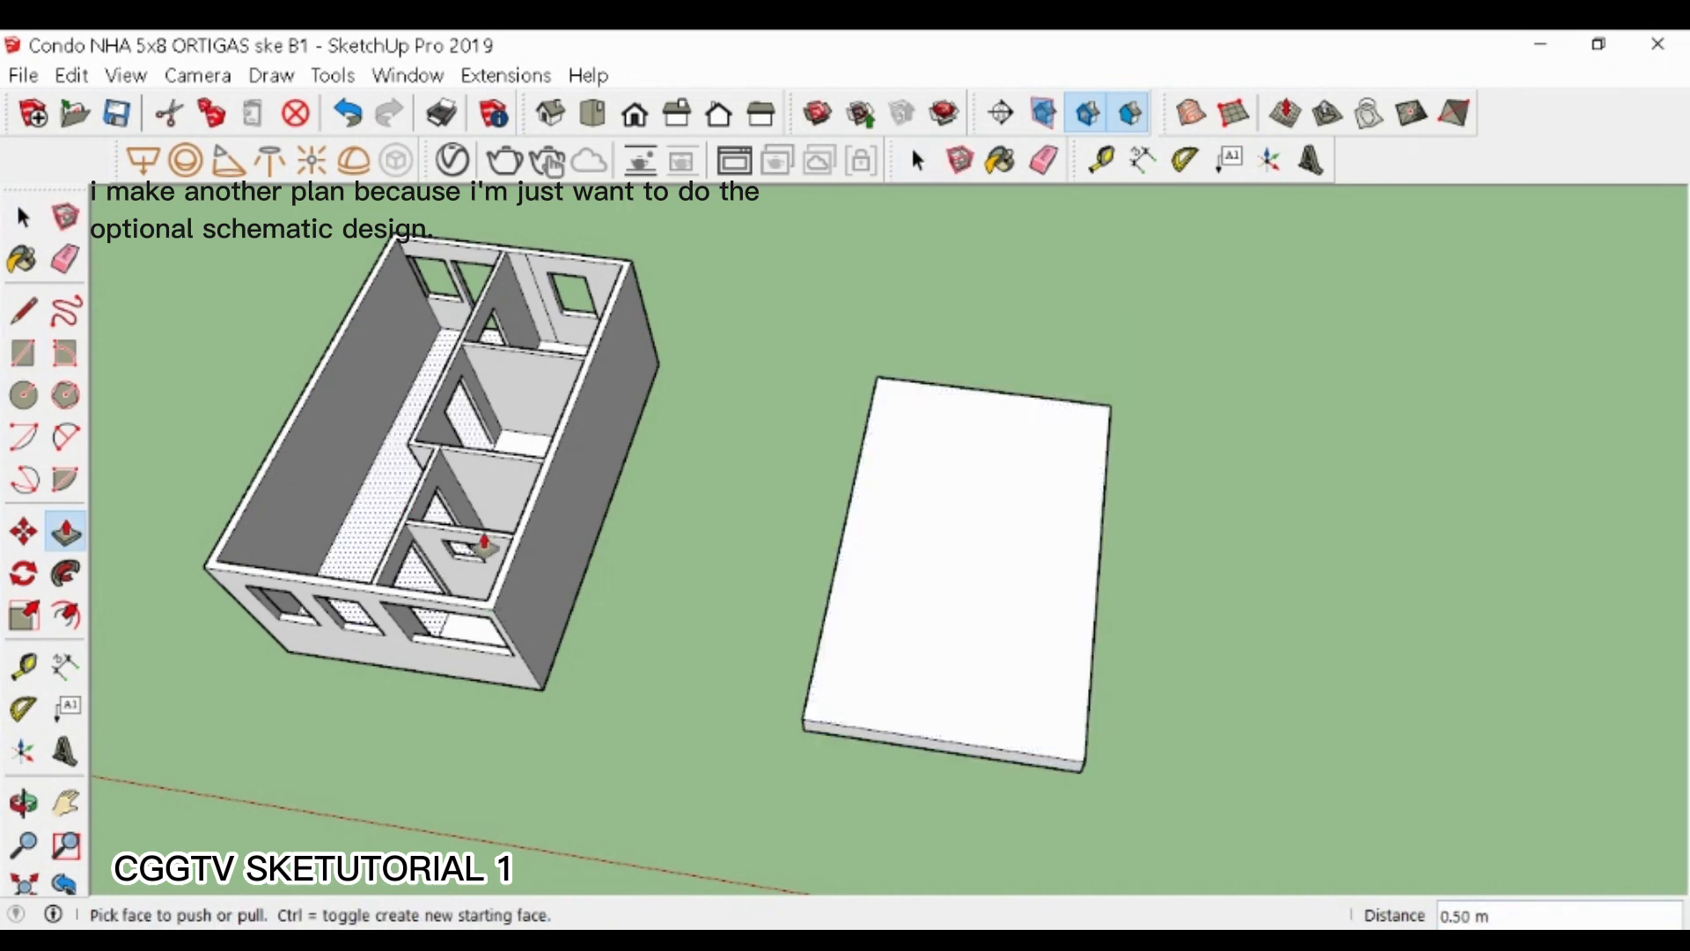
- Offset the new slab's top outline inward by 0.15 m to mark the exterior walls
click(66, 614)
click(827, 602)
text(.)
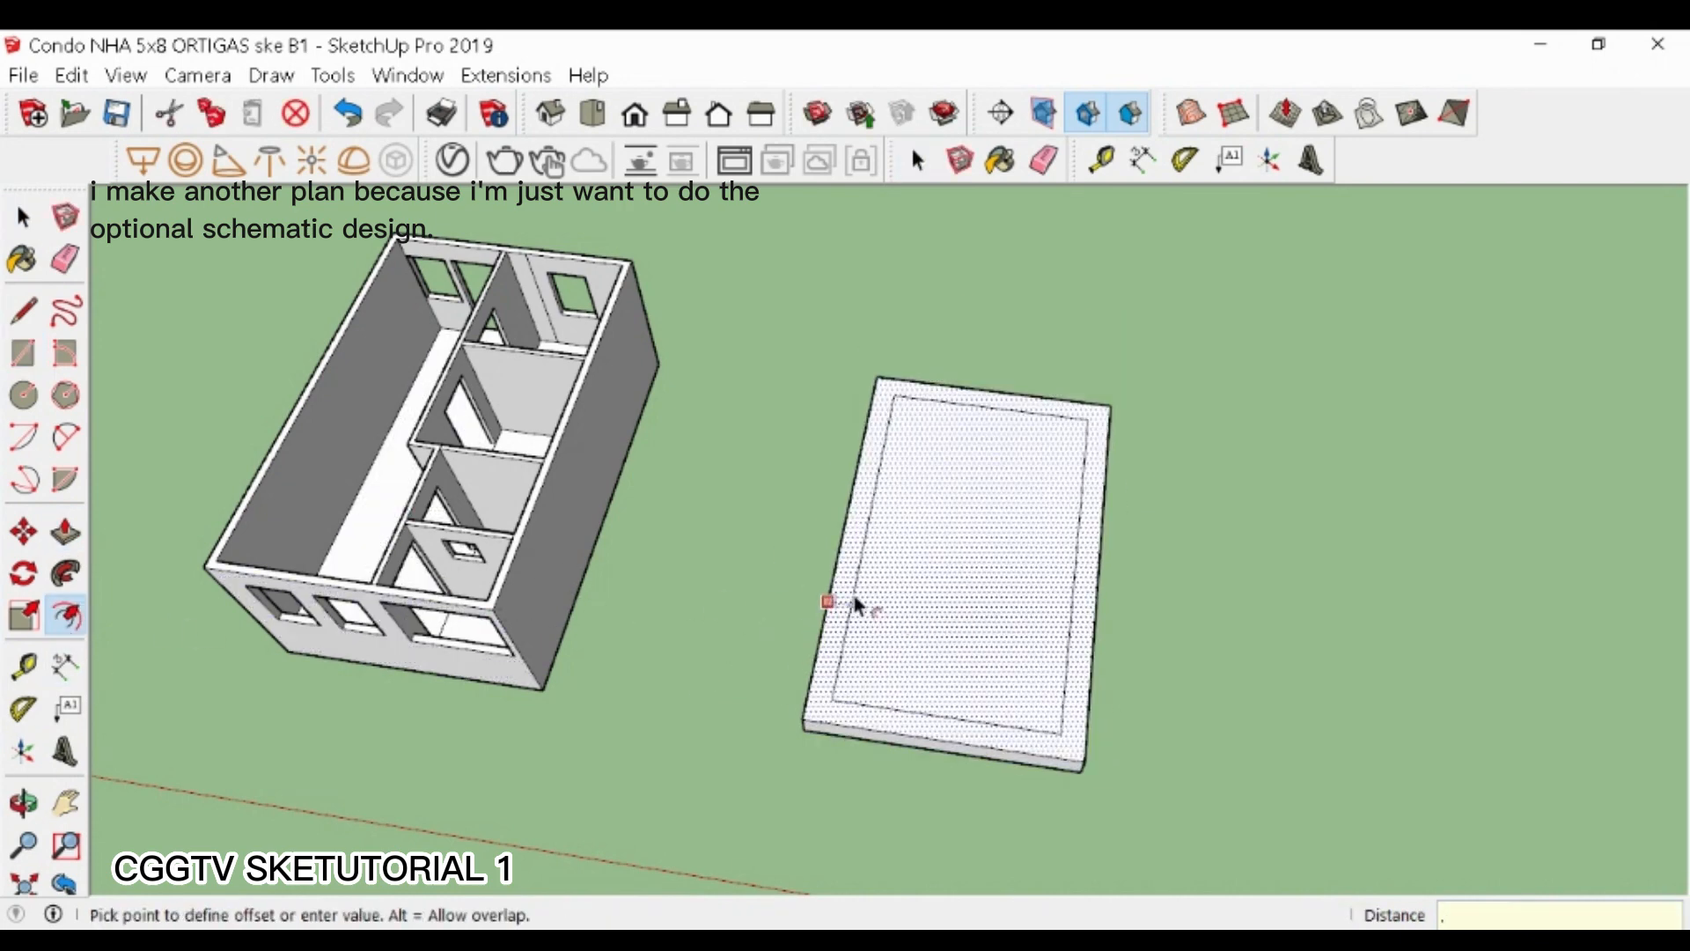
text(15)
key(Return)
- Pull the wall outline up 2.60 m to match the existing unit's wall height
key(space)
key(p)
click(810, 702)
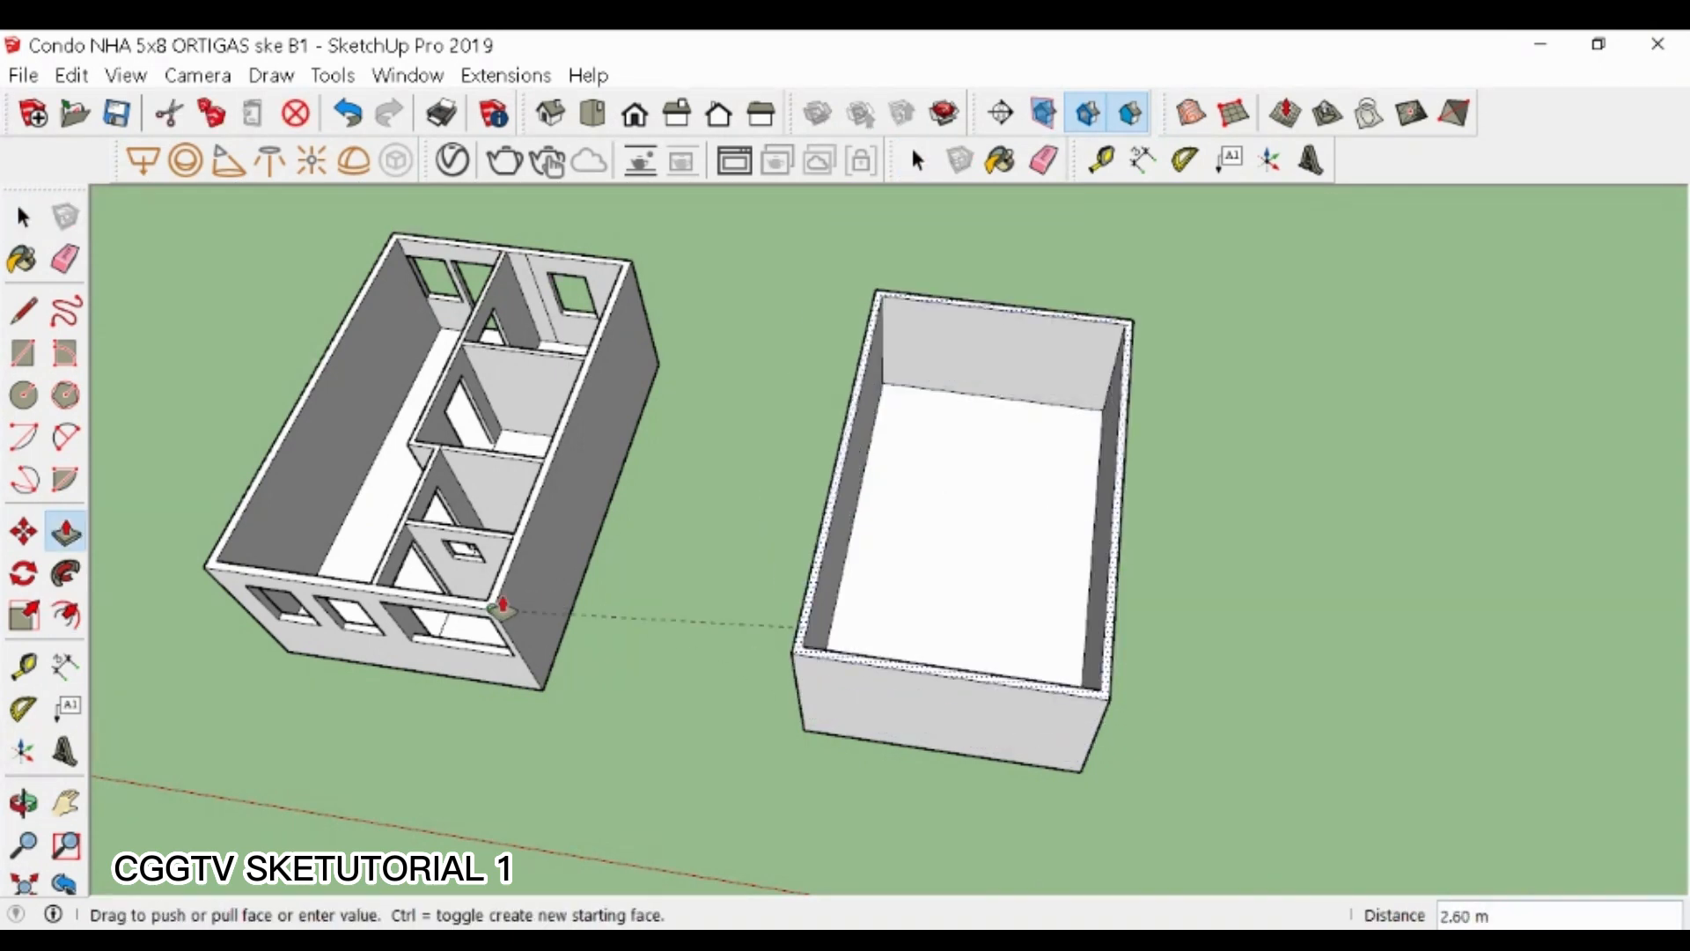
click(502, 607)
- Copy the long inner floor edge across the new slab and add a parallel copy 0.1 m away to mark a partition
middle_drag(622, 596, 908, 361)
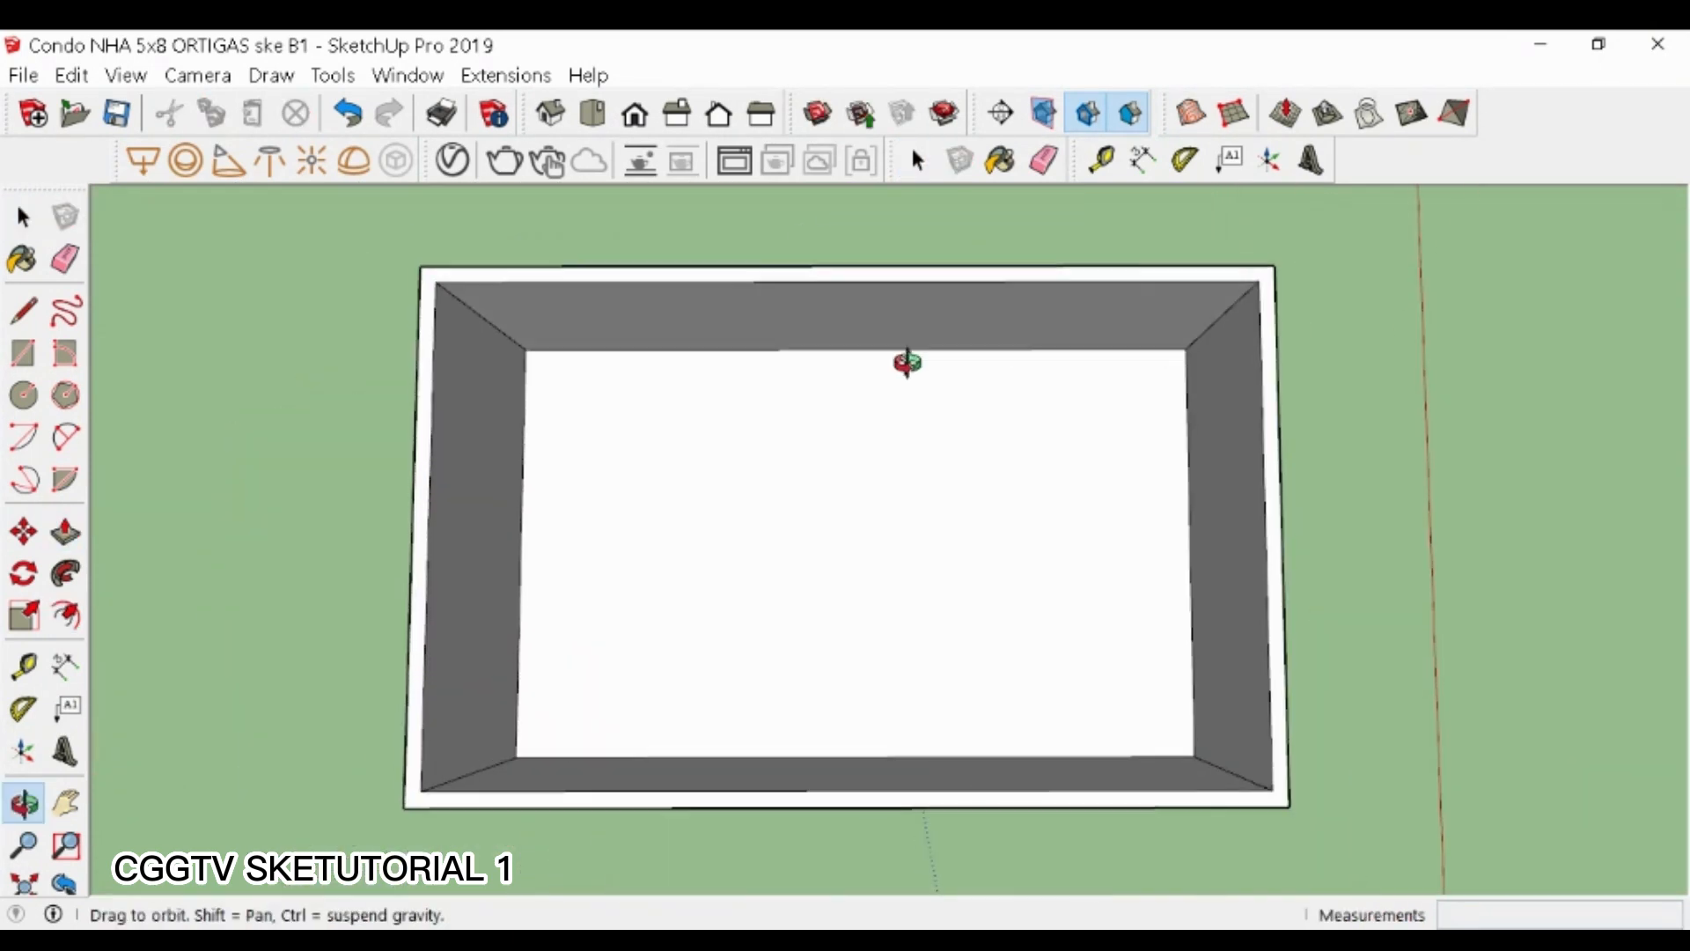
key(m)
key(ctrl)
click(854, 756)
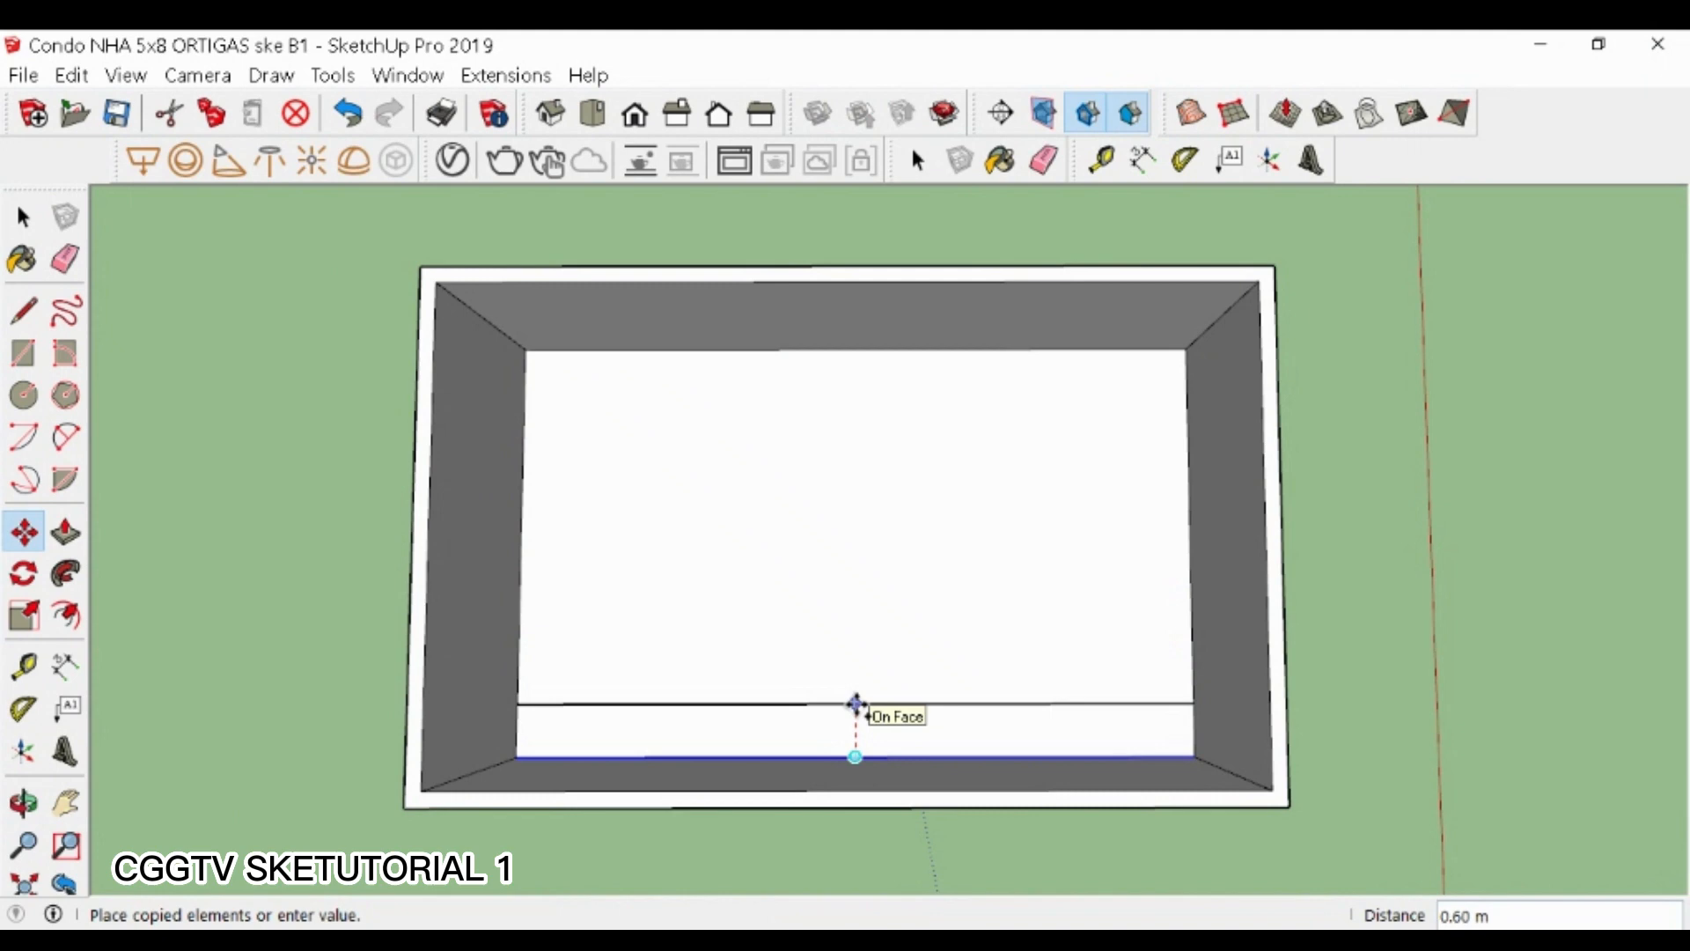
click(855, 704)
click(856, 603)
text(.1)
key(Return)
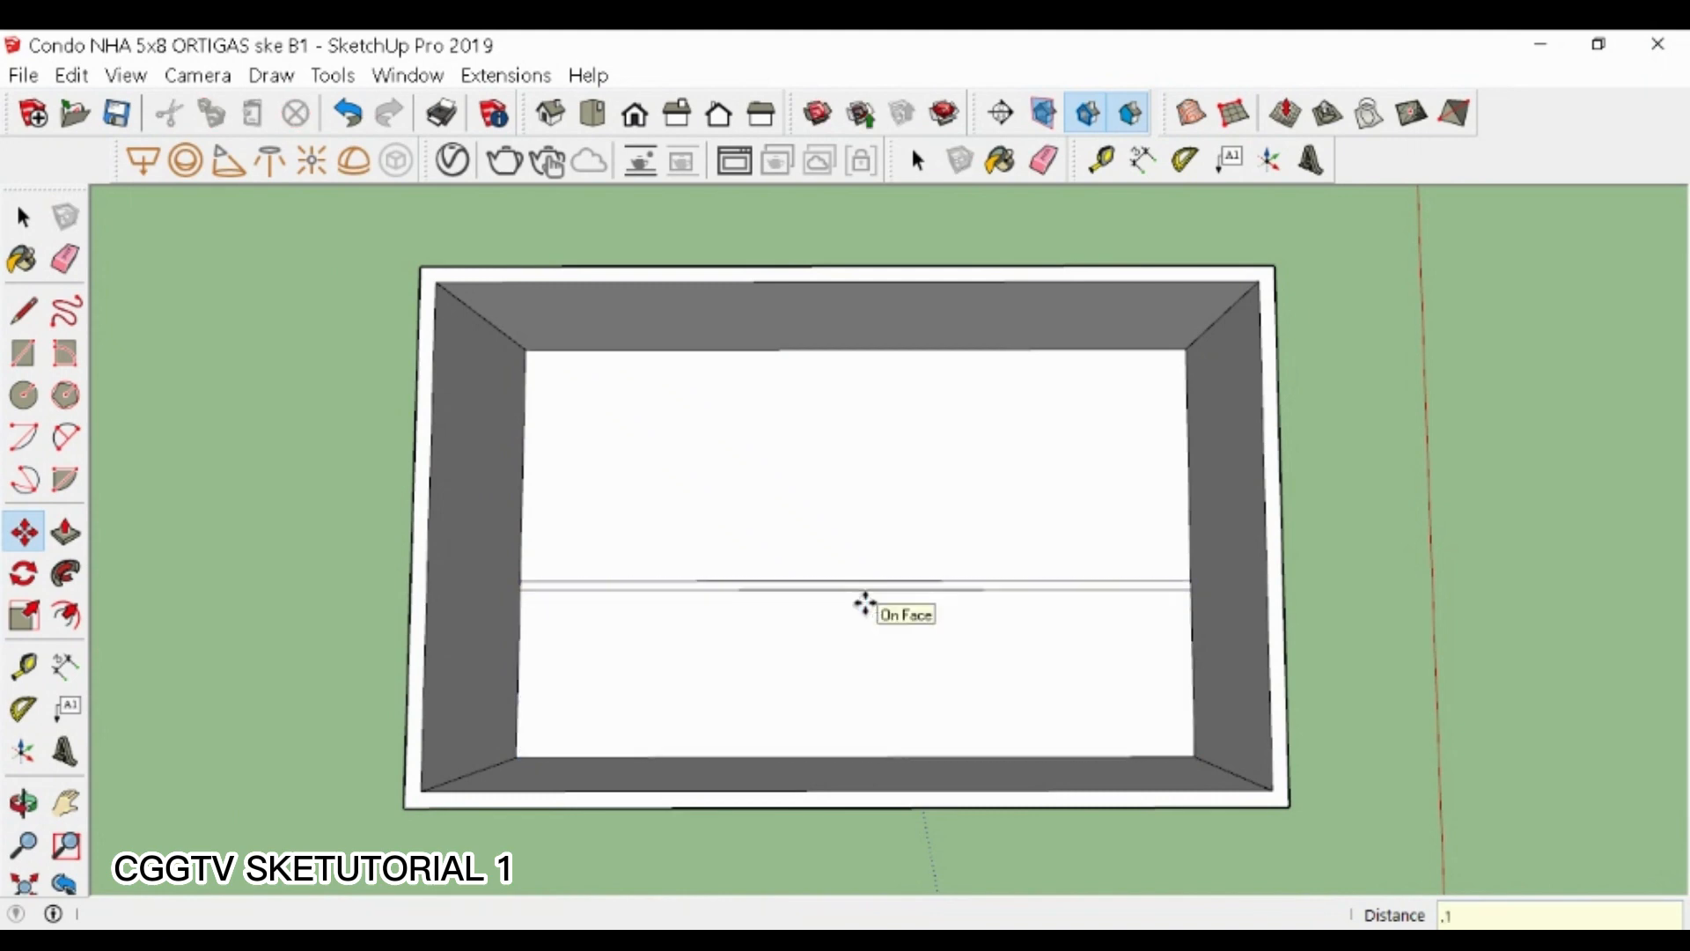
- Pull the 0.1 m partition strip up 2.60 m to the top of the exterior walls
key(p)
click(1120, 586)
click(1266, 540)
- Copy the room's vertical corner edge 1.4 m along the end wall, and add another copy 0.1 m from it
scroll(1266, 541, up, 2)
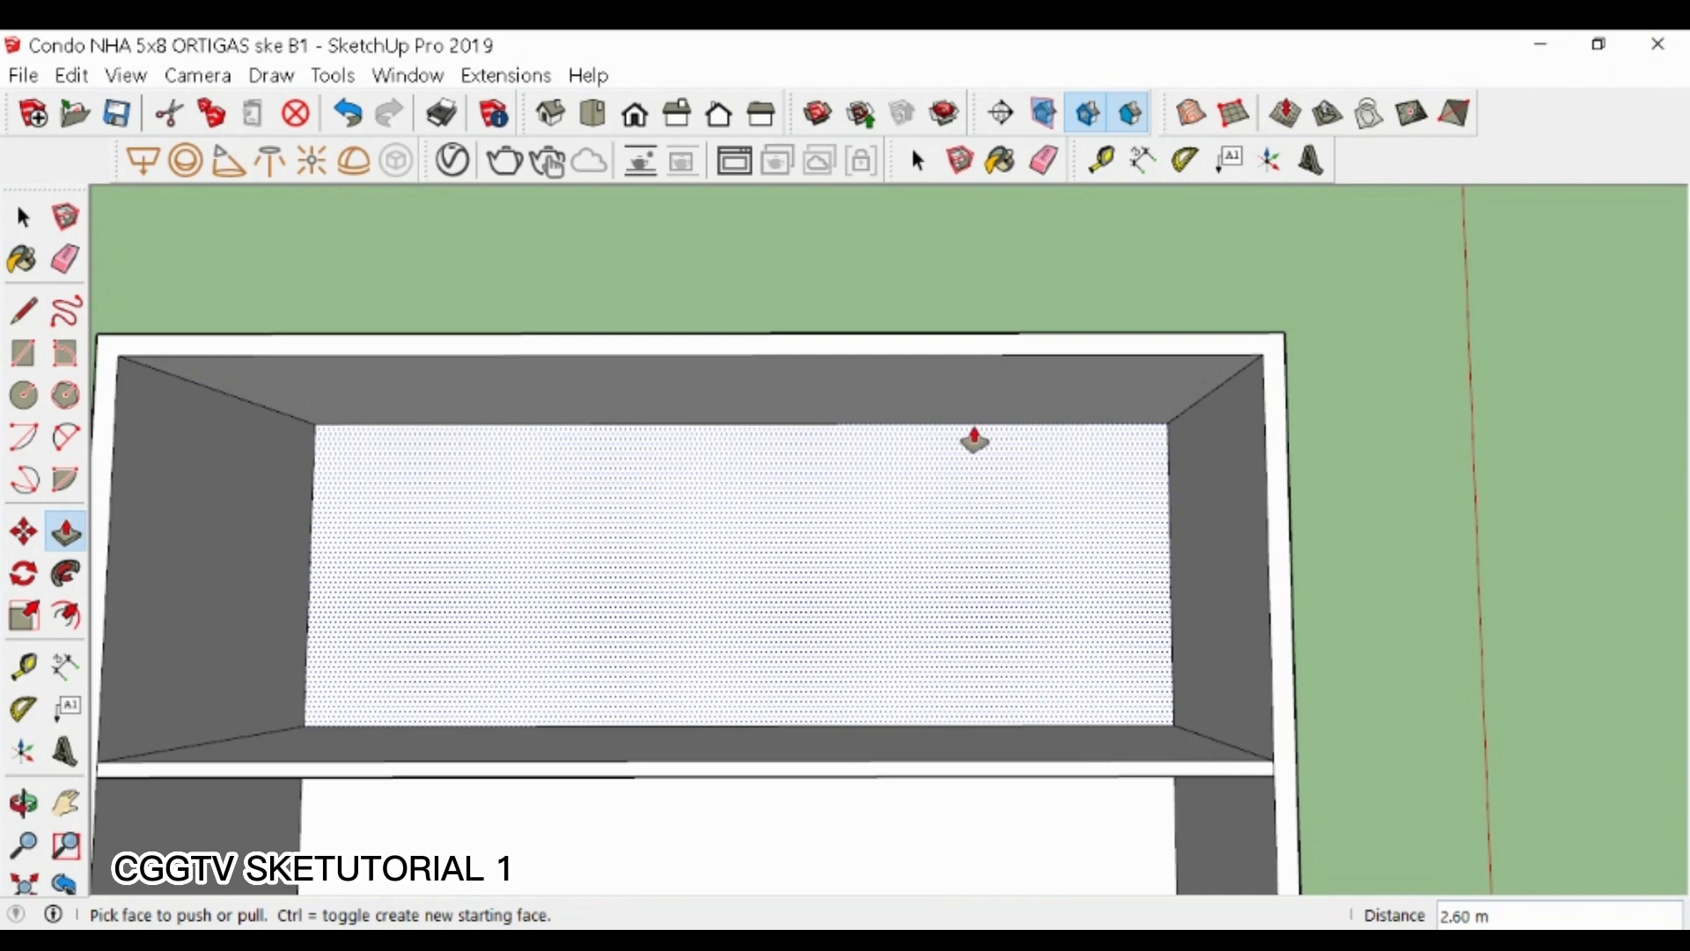
key(m)
click(1188, 407)
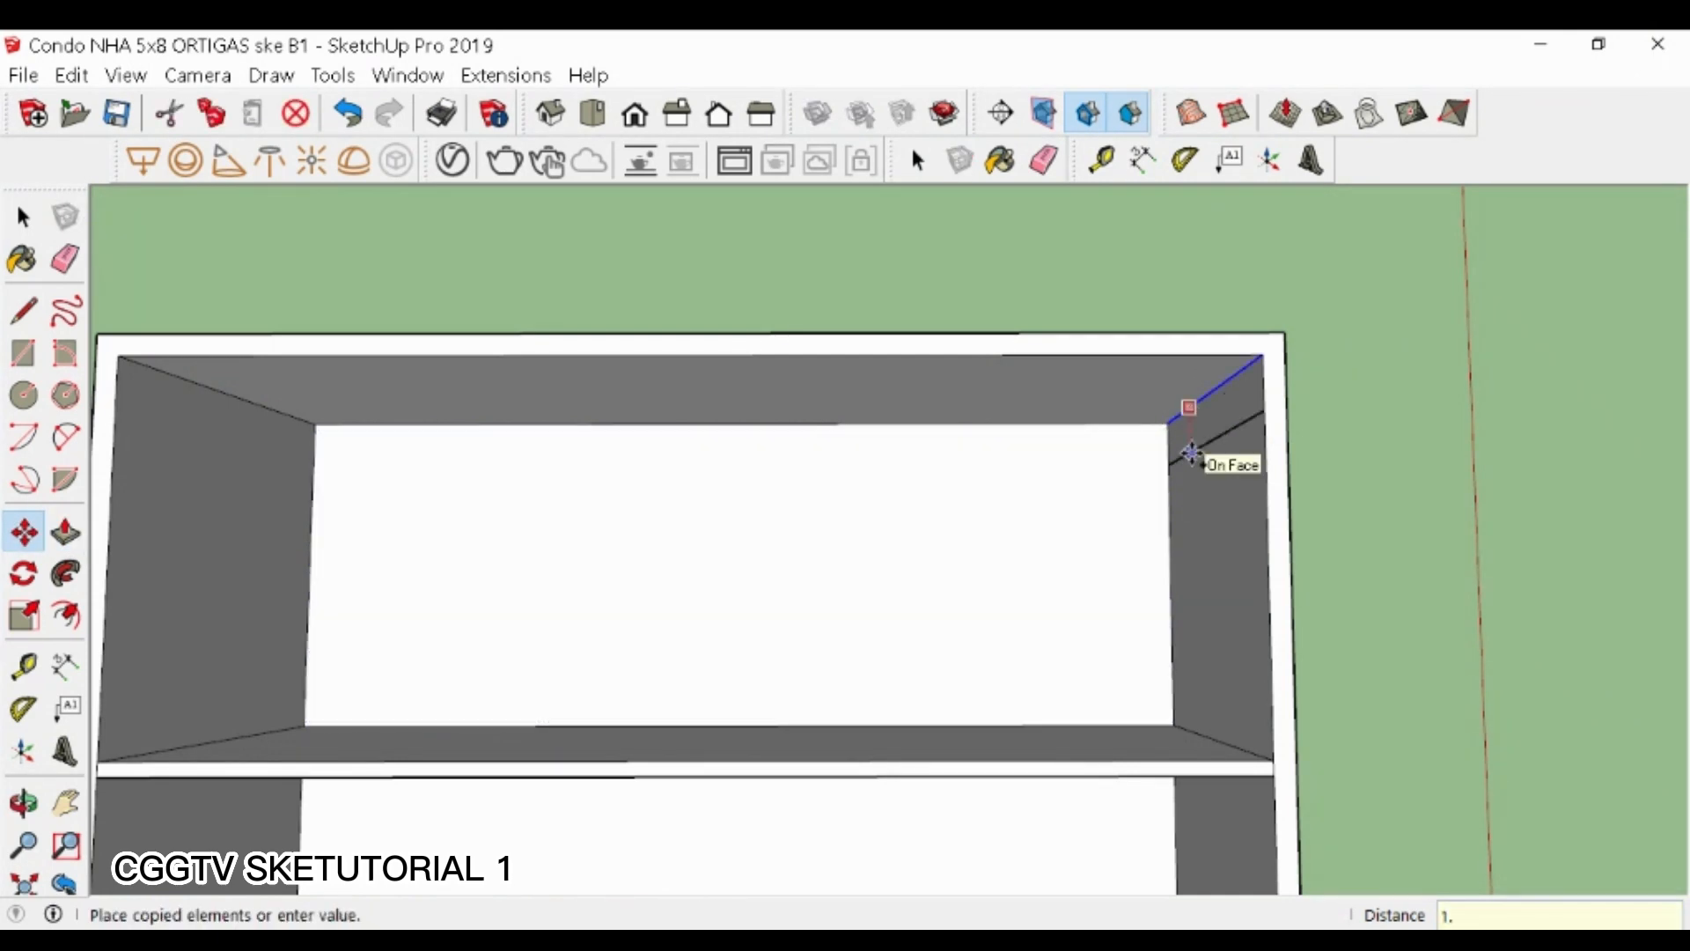
text(1.4)
key(Return)
click(1220, 572)
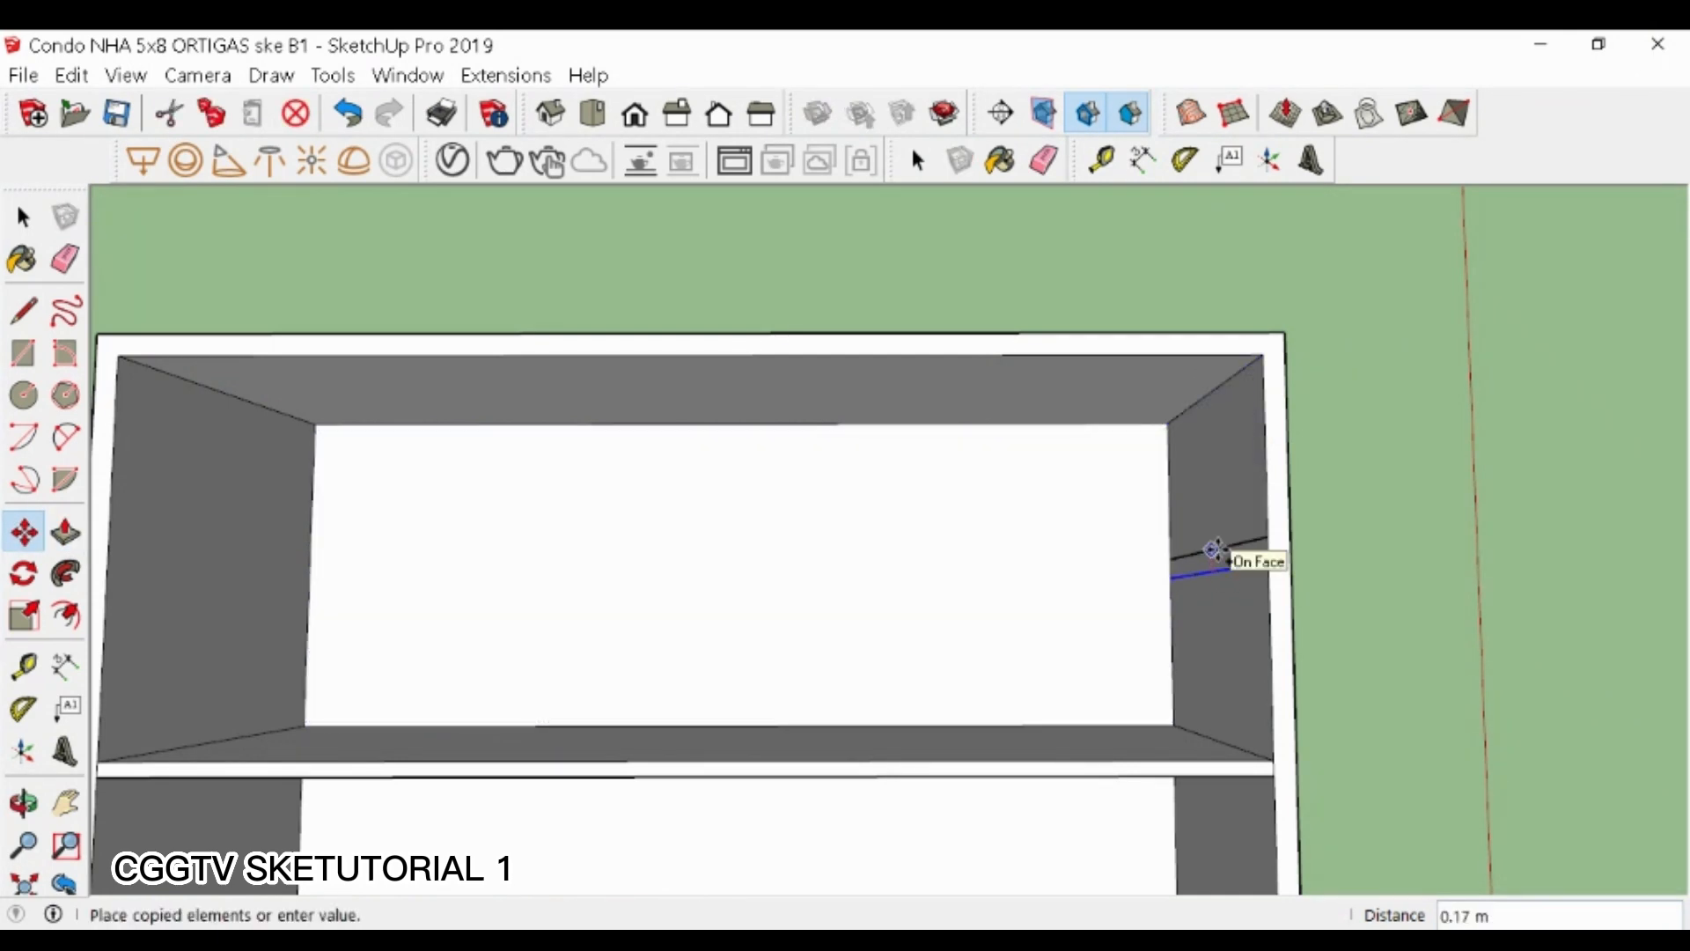
text(.1)
key(Return)
- Pull the 0.1 m strip on the end wall out 1.4 m to form a short partition
key(p)
click(1219, 563)
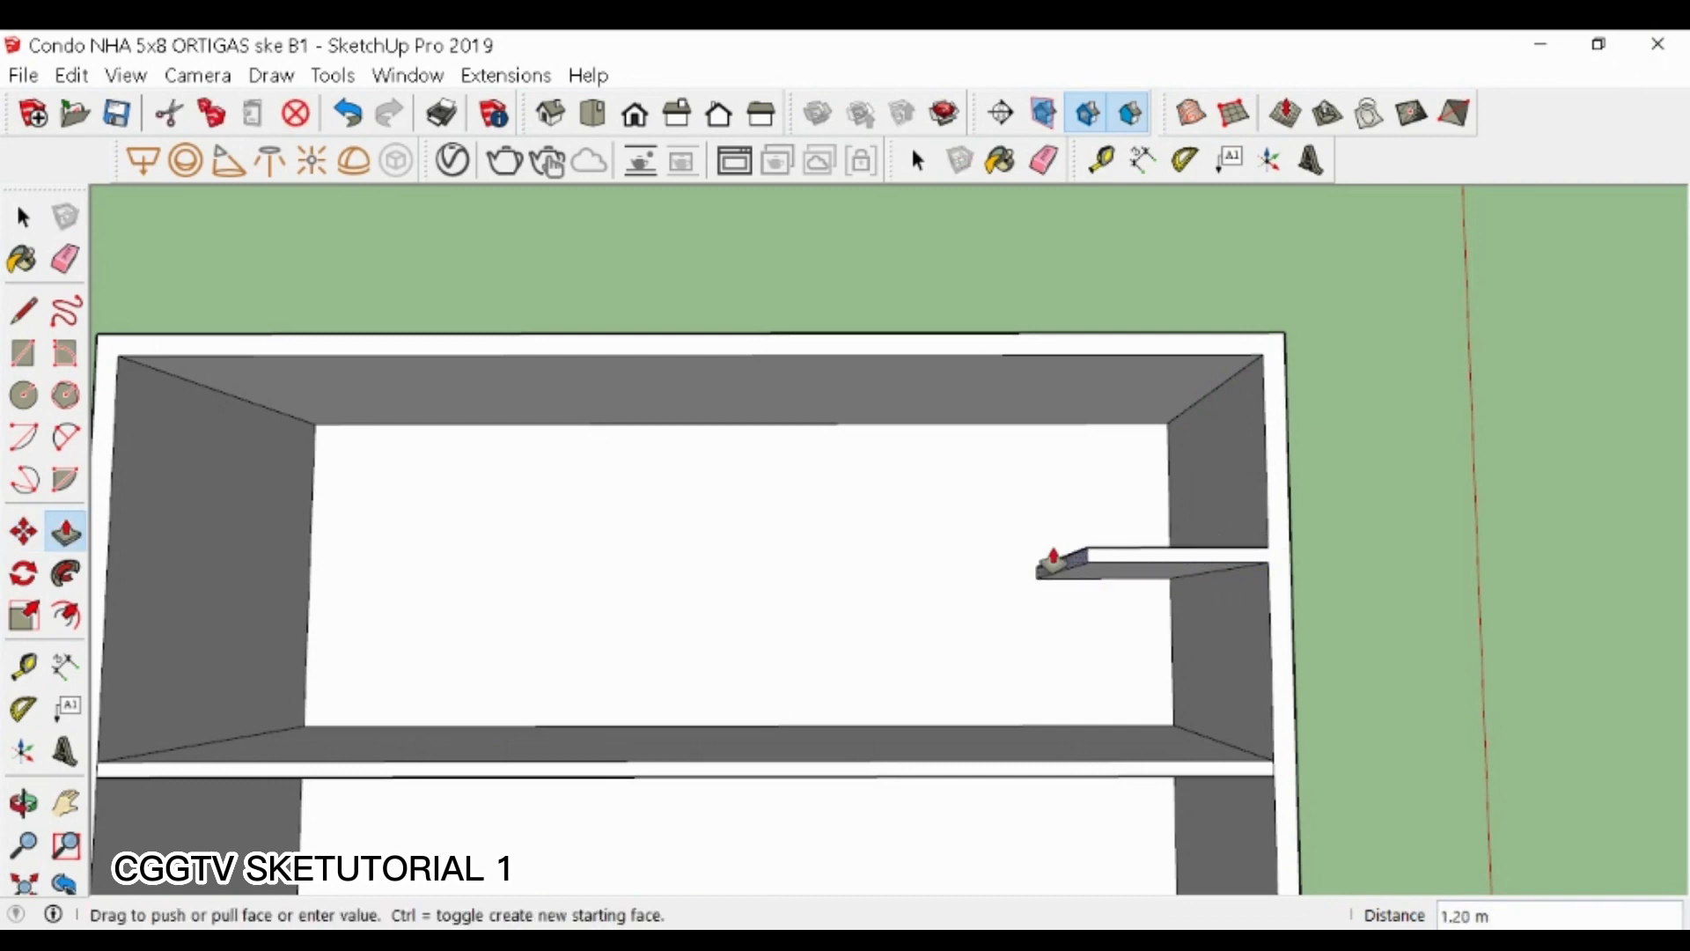
click(1053, 557)
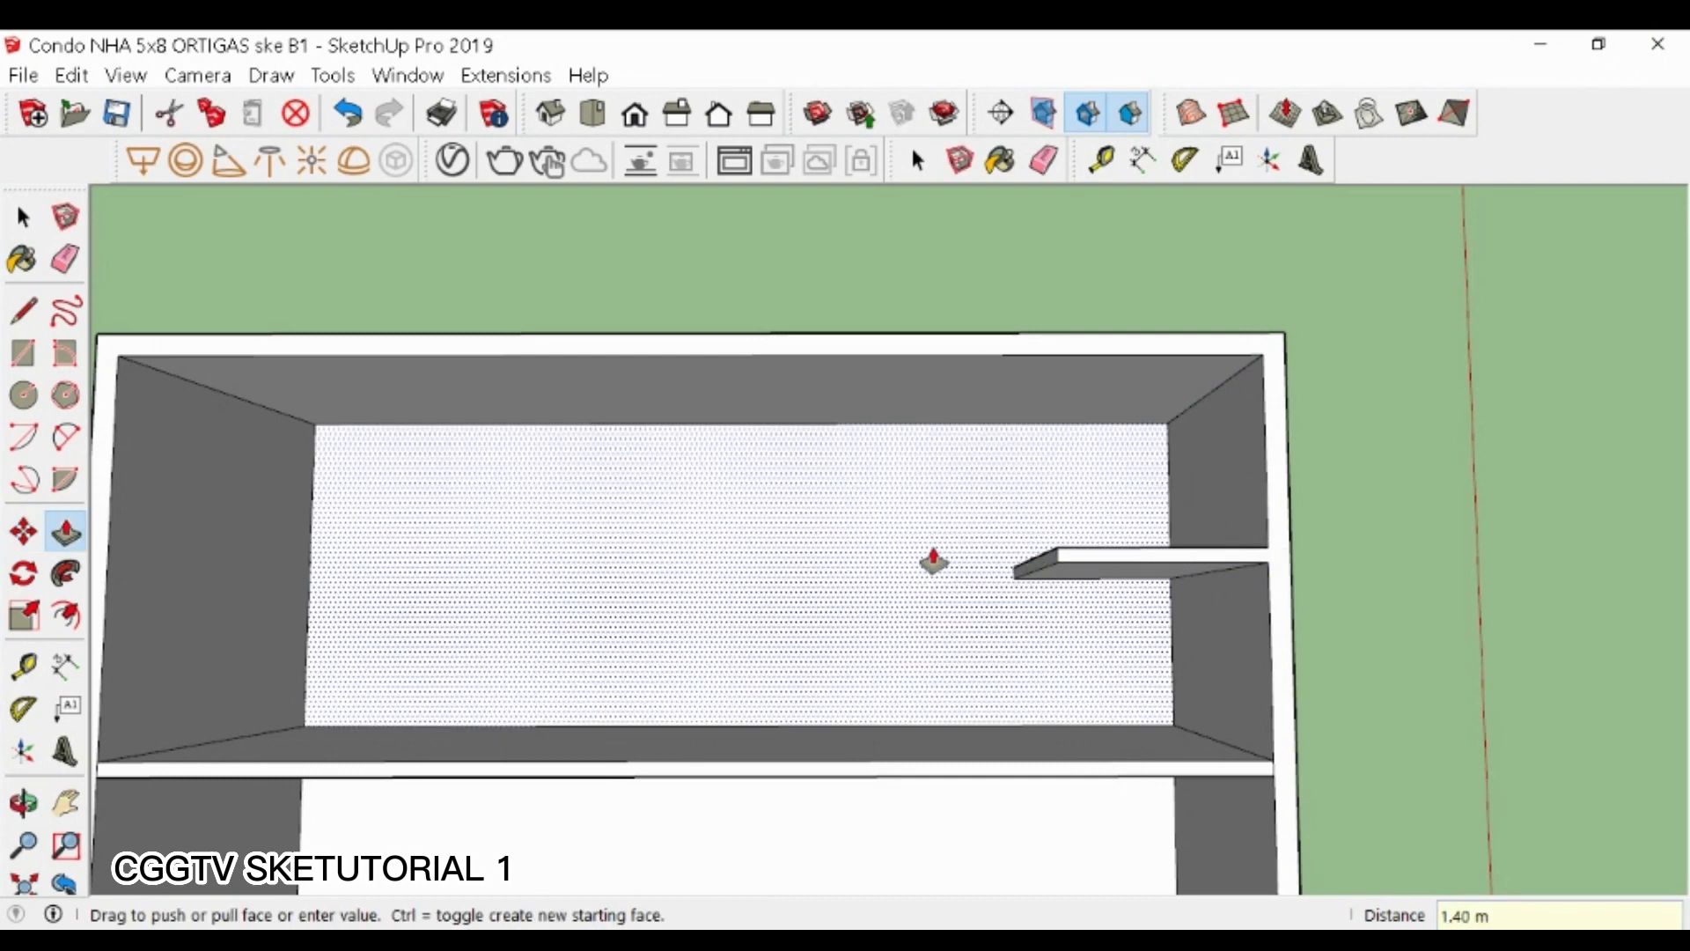
middle_drag(932, 558, 852, 383)
scroll(852, 378, down, 3)
key(space)
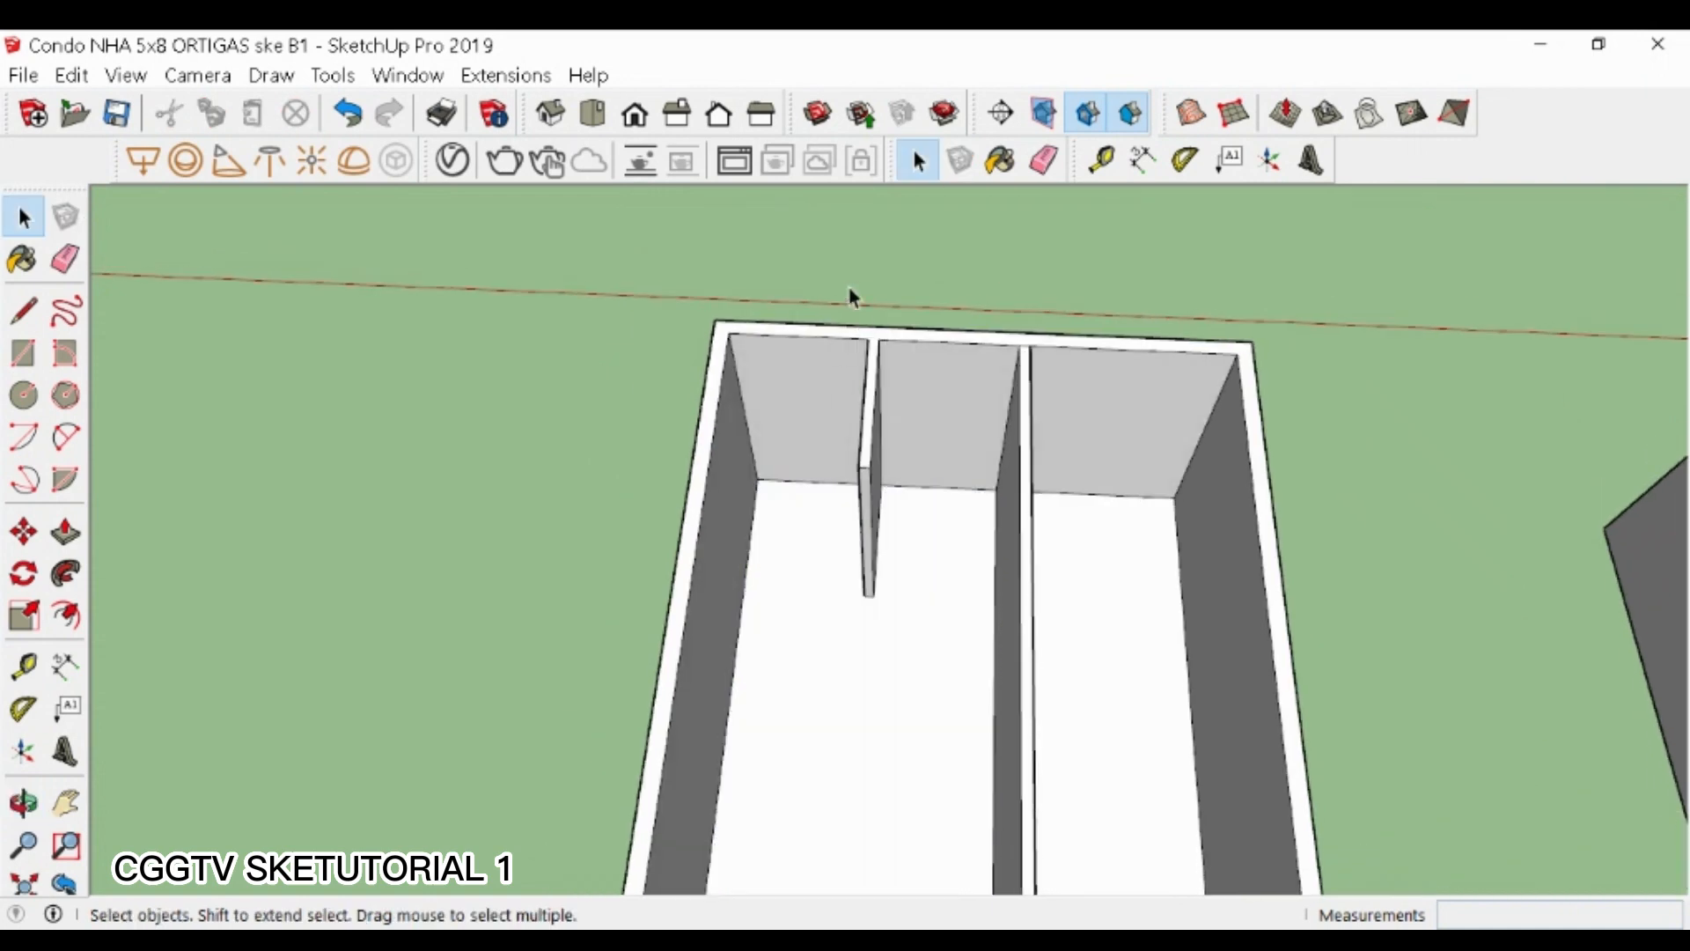
- Select the whole 1.4 m partition and adjust its position along the end wall in two small moves
drag(853, 302, 888, 629)
scroll(837, 414, up, 3)
key(m)
click(836, 405)
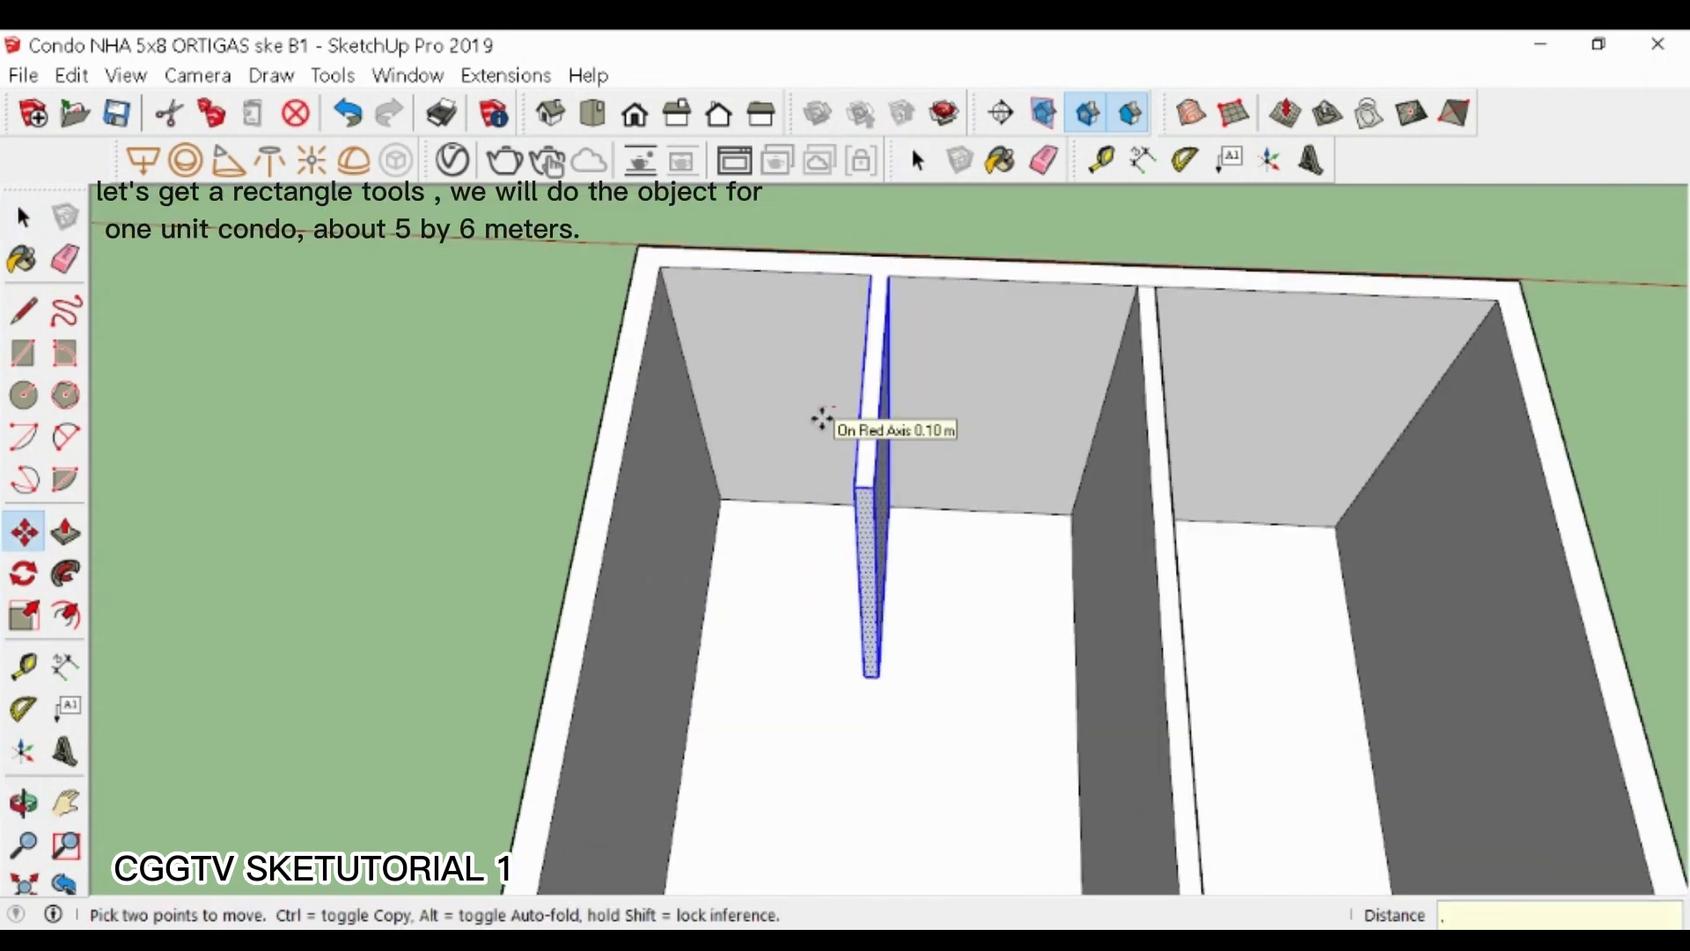
key(Return)
middle_drag(815, 438, 830, 508)
click(832, 506)
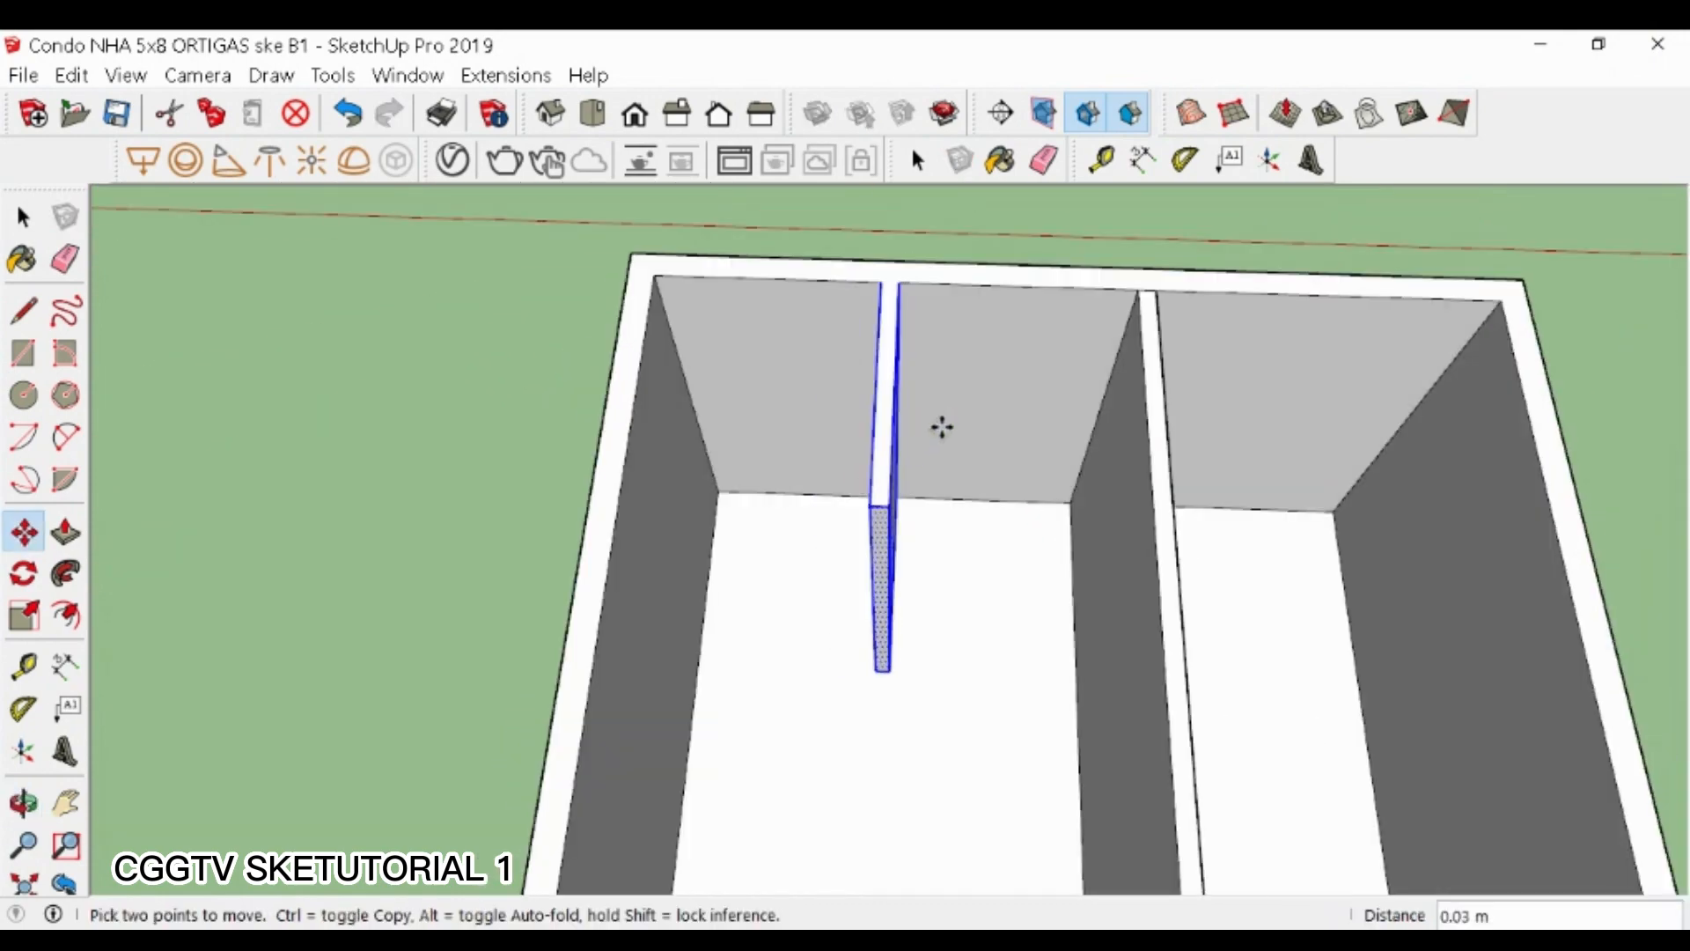
key(Return)
- Copy the vertical edge at the short partition's free end 0.1 m back along its side face
middle_drag(890, 472, 915, 620)
key(space)
click(444, 544)
key(m)
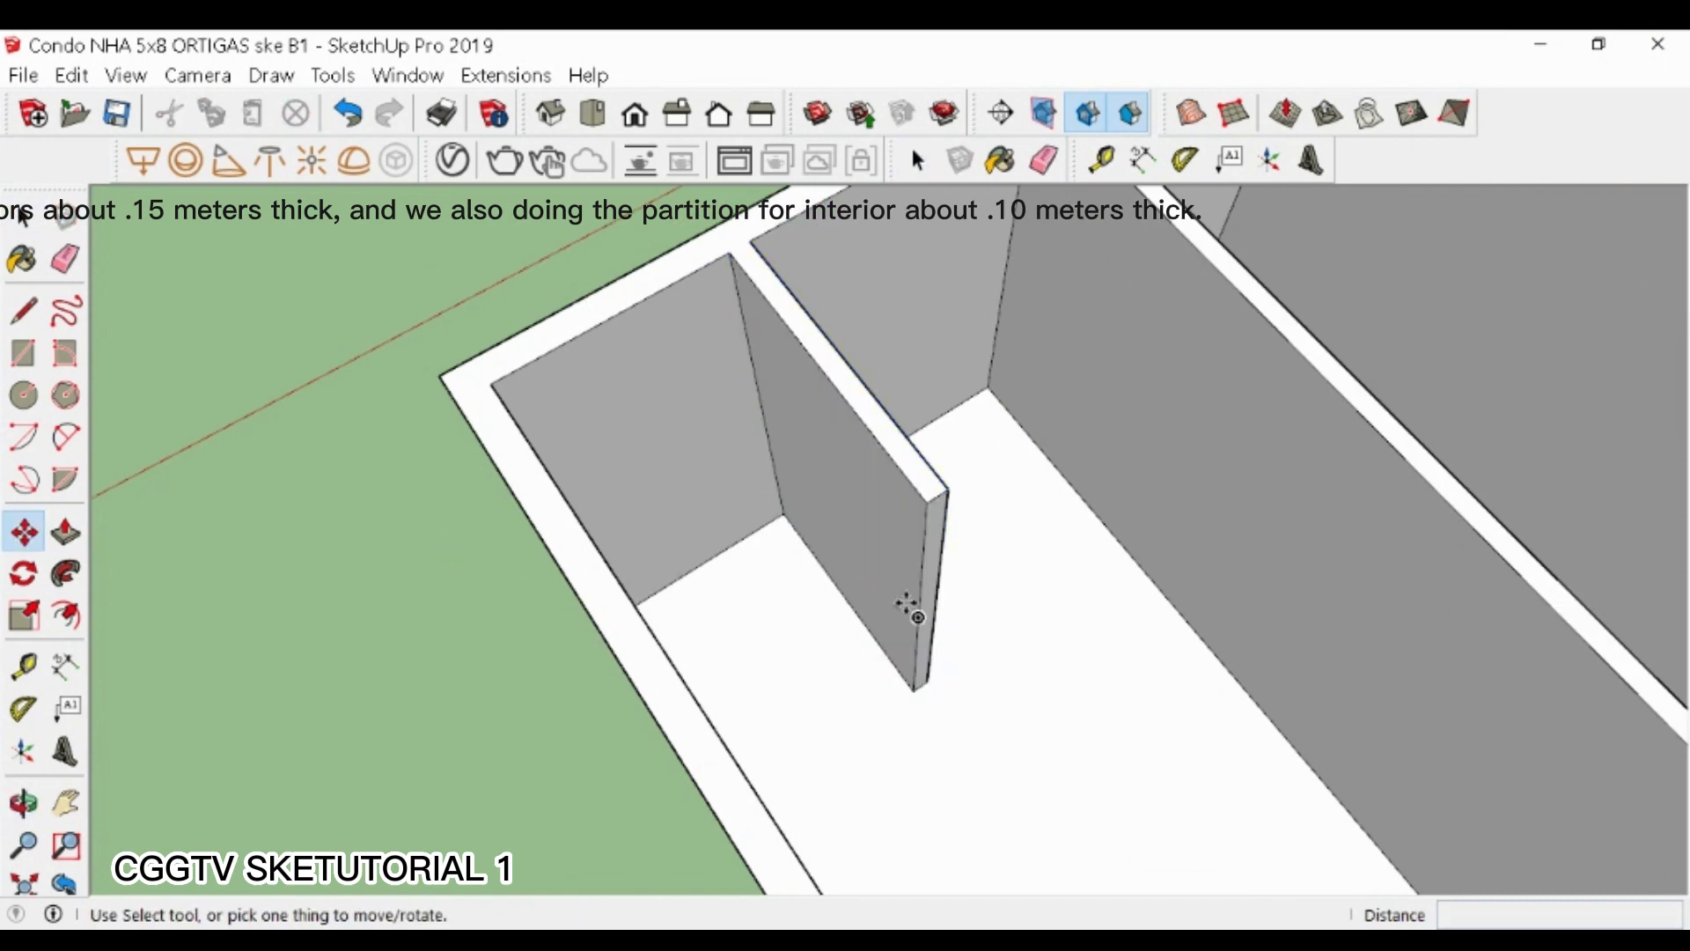
key(ctrl)
click(917, 616)
key(Return)
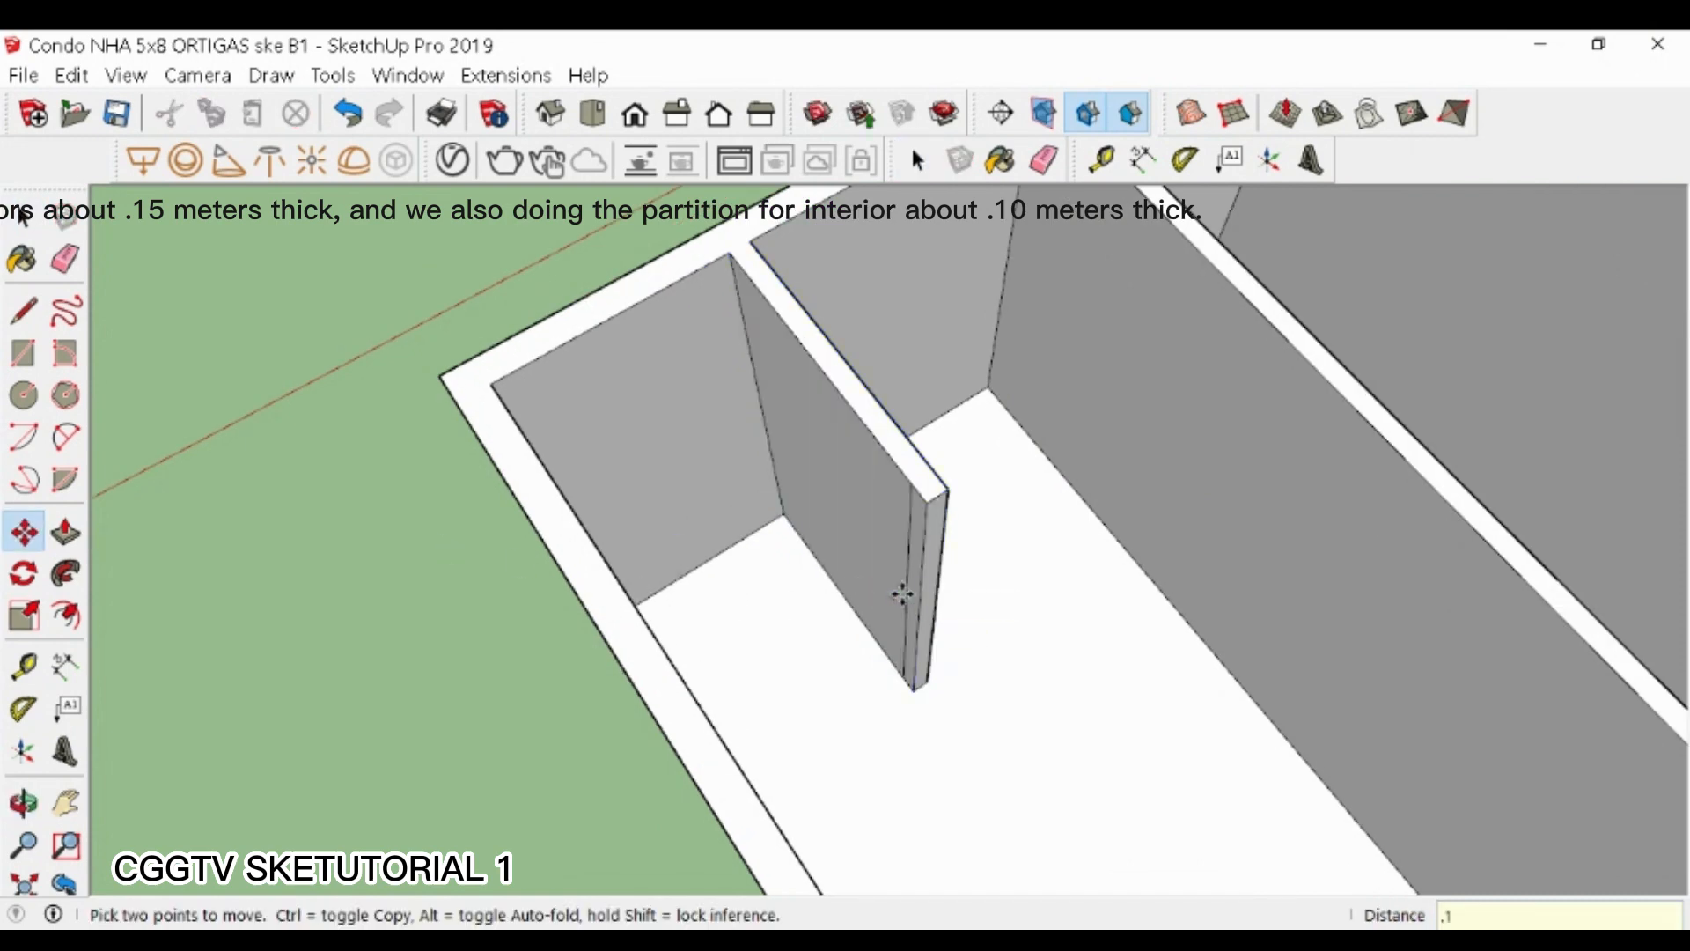
- Pull the 0.1 m strip at the partition's free end across to the long exterior wall to enclose the corner room
key(p)
click(911, 607)
middle_drag(642, 625, 1001, 500)
scroll(939, 547, down, 5)
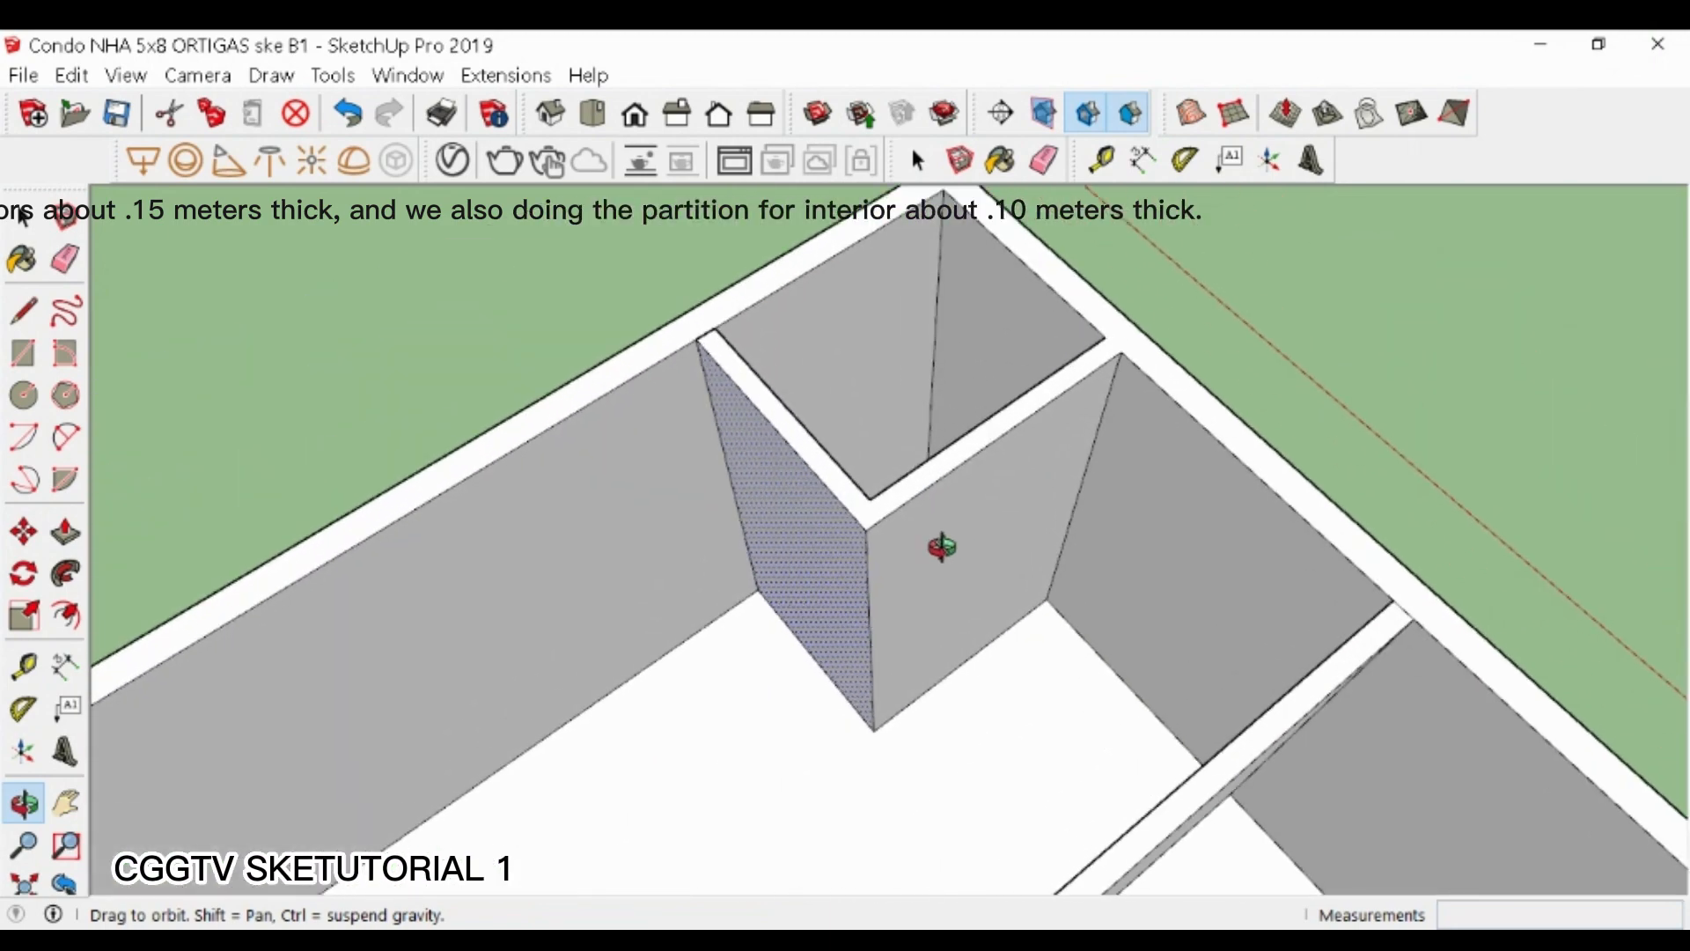
key(space)
- Copy the corner room's vertical wall edge along the long exterior wall, and add a second copy about 0.1 m from it
middle_drag(854, 426, 607, 611)
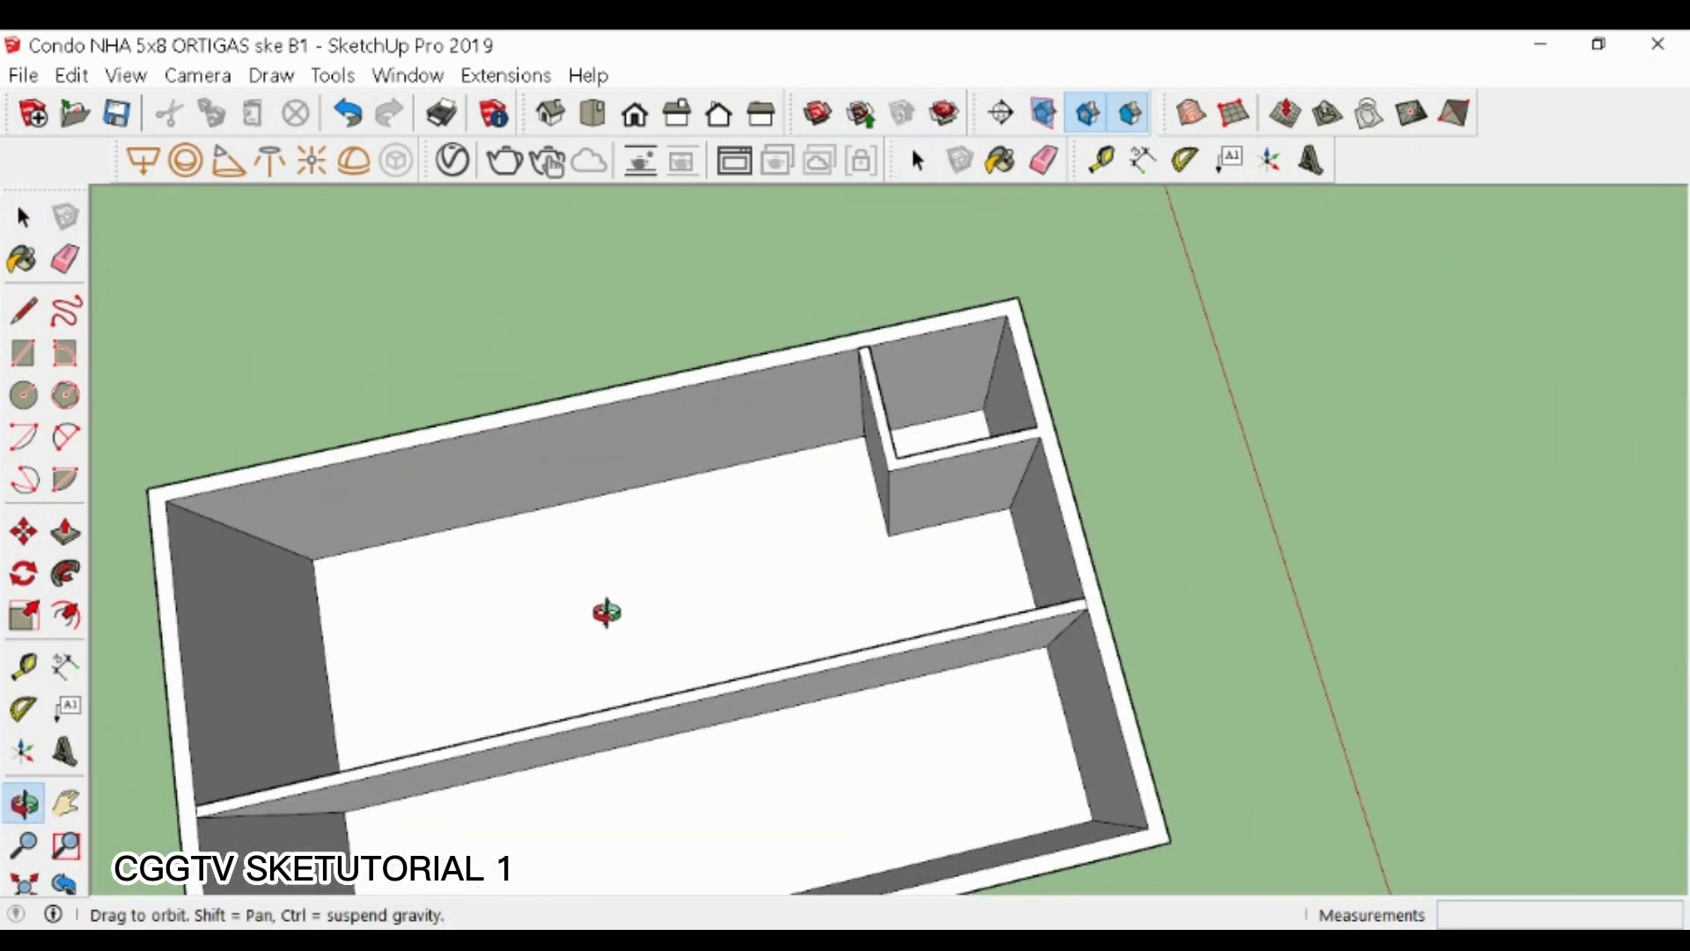
scroll(669, 621, up, 3)
middle_drag(920, 625, 926, 582)
scroll(927, 582, down, 5)
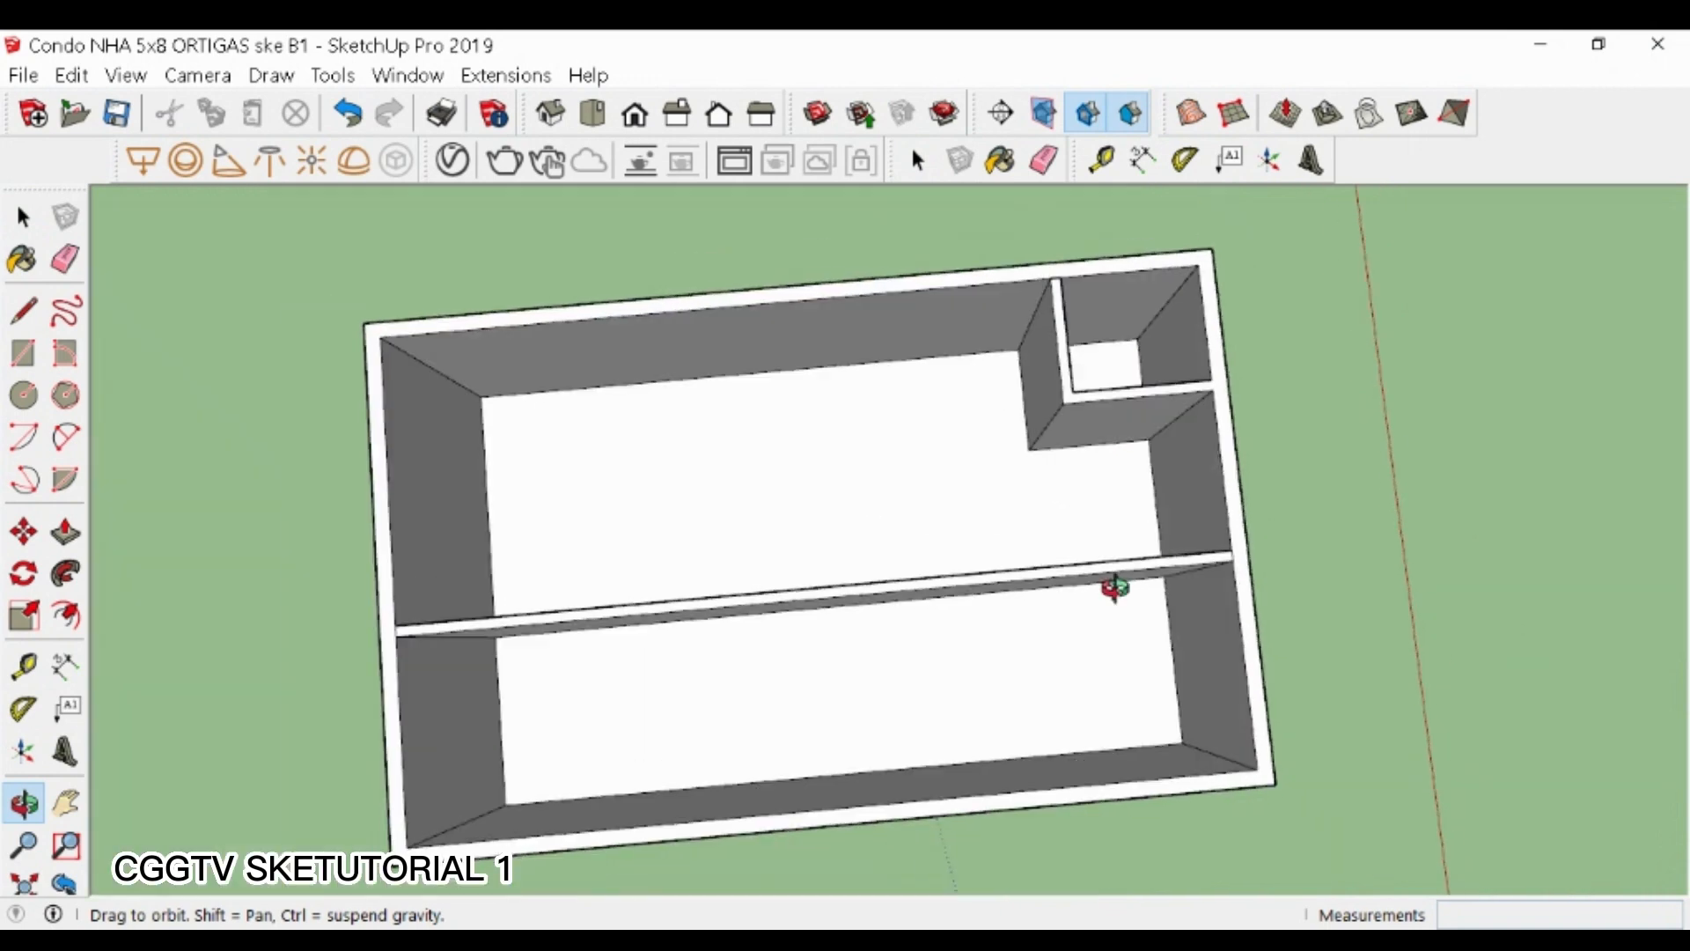
scroll(959, 388, up, 6)
scroll(979, 304, up, 1)
key(m)
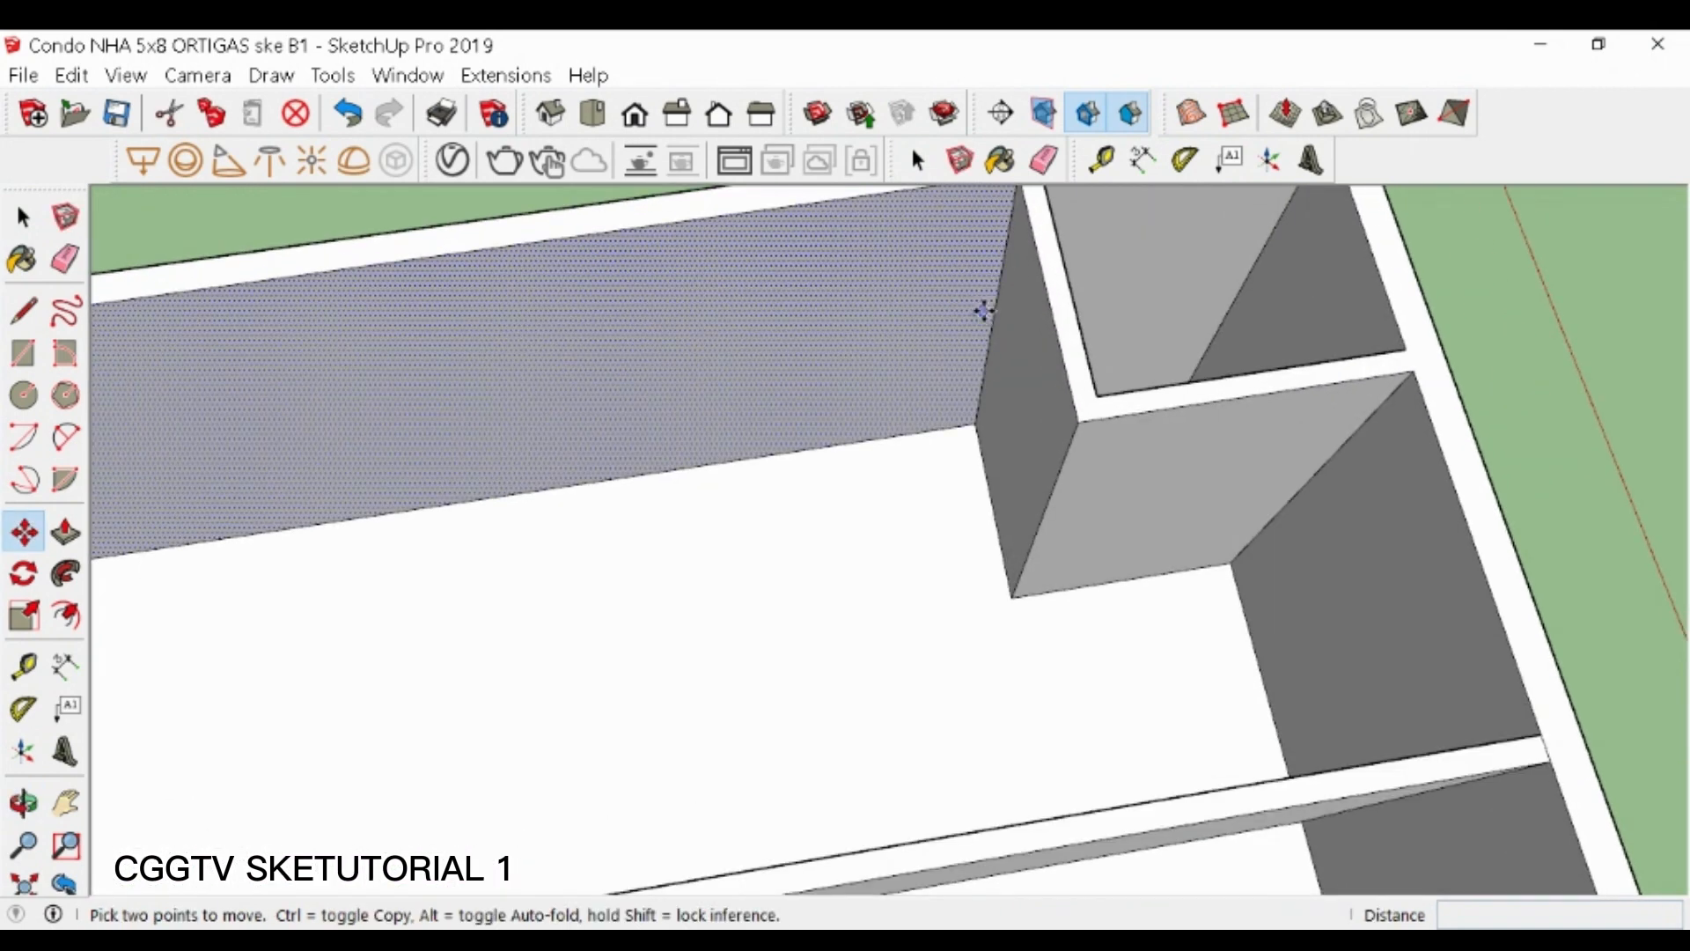
key(ctrl)
click(994, 318)
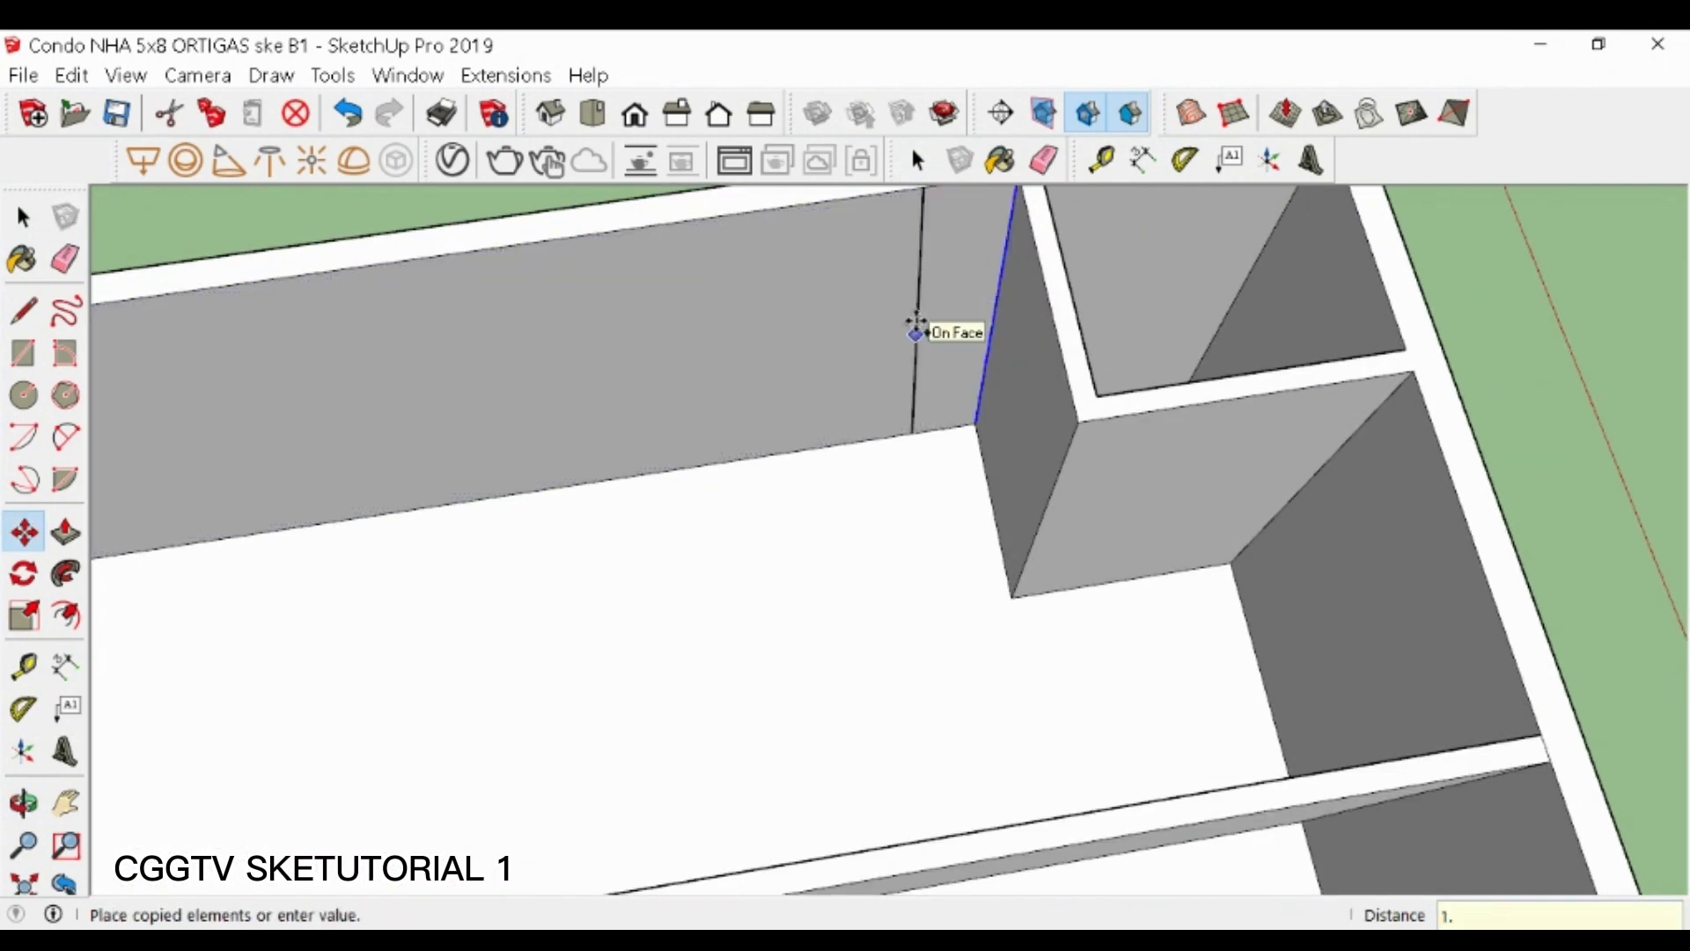
key(Return)
key(ctrl)
click(663, 372)
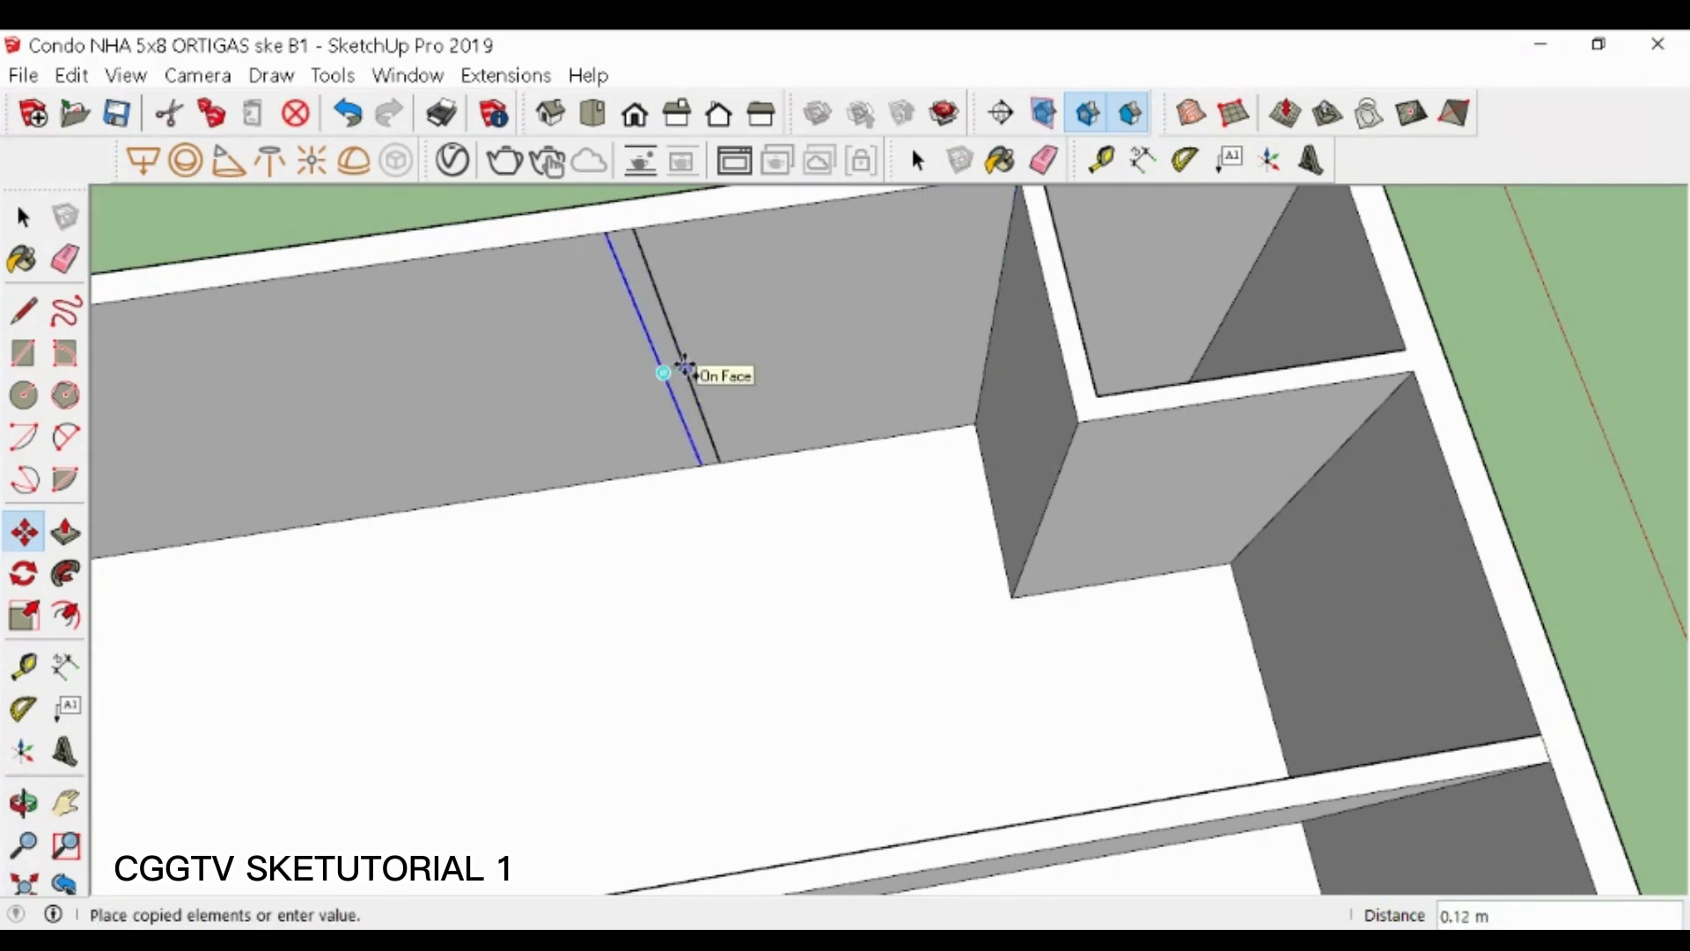
click(683, 364)
- Pull the new strip on the long exterior wall out level with the corner room's inner partition face
key(p)
click(673, 364)
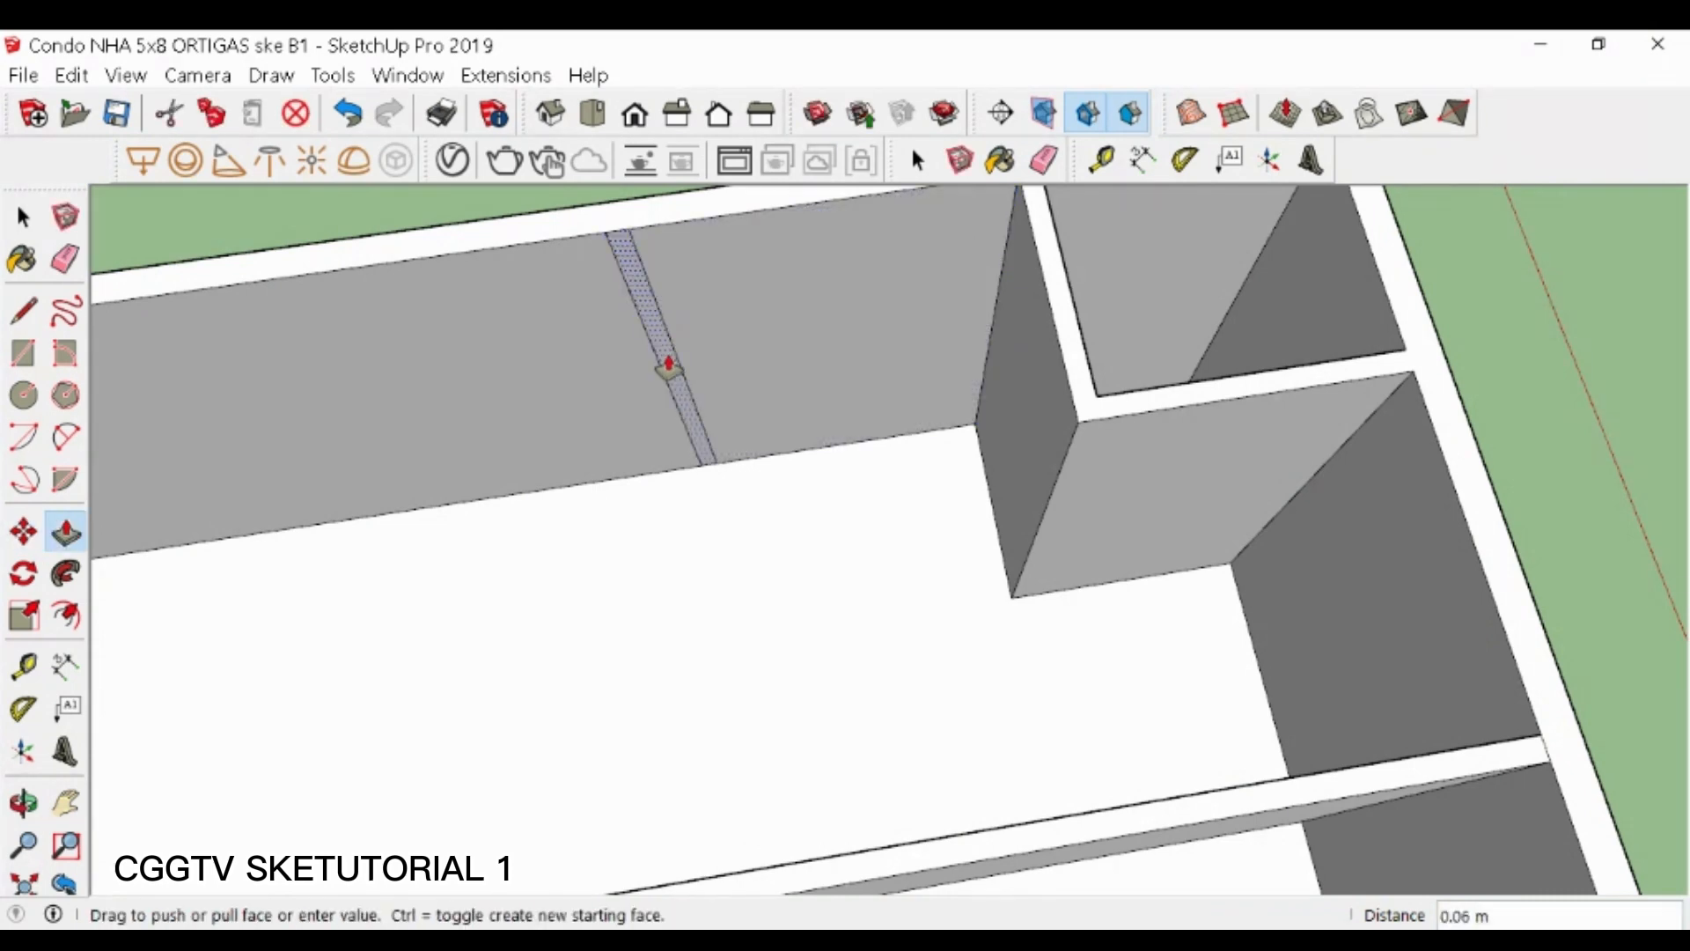
click(1068, 502)
middle_drag(1117, 510, 742, 493)
- Copy the new partition's end edge onto its side face and pull the resulting strip across to the corner room to enclose a second small room
key(m)
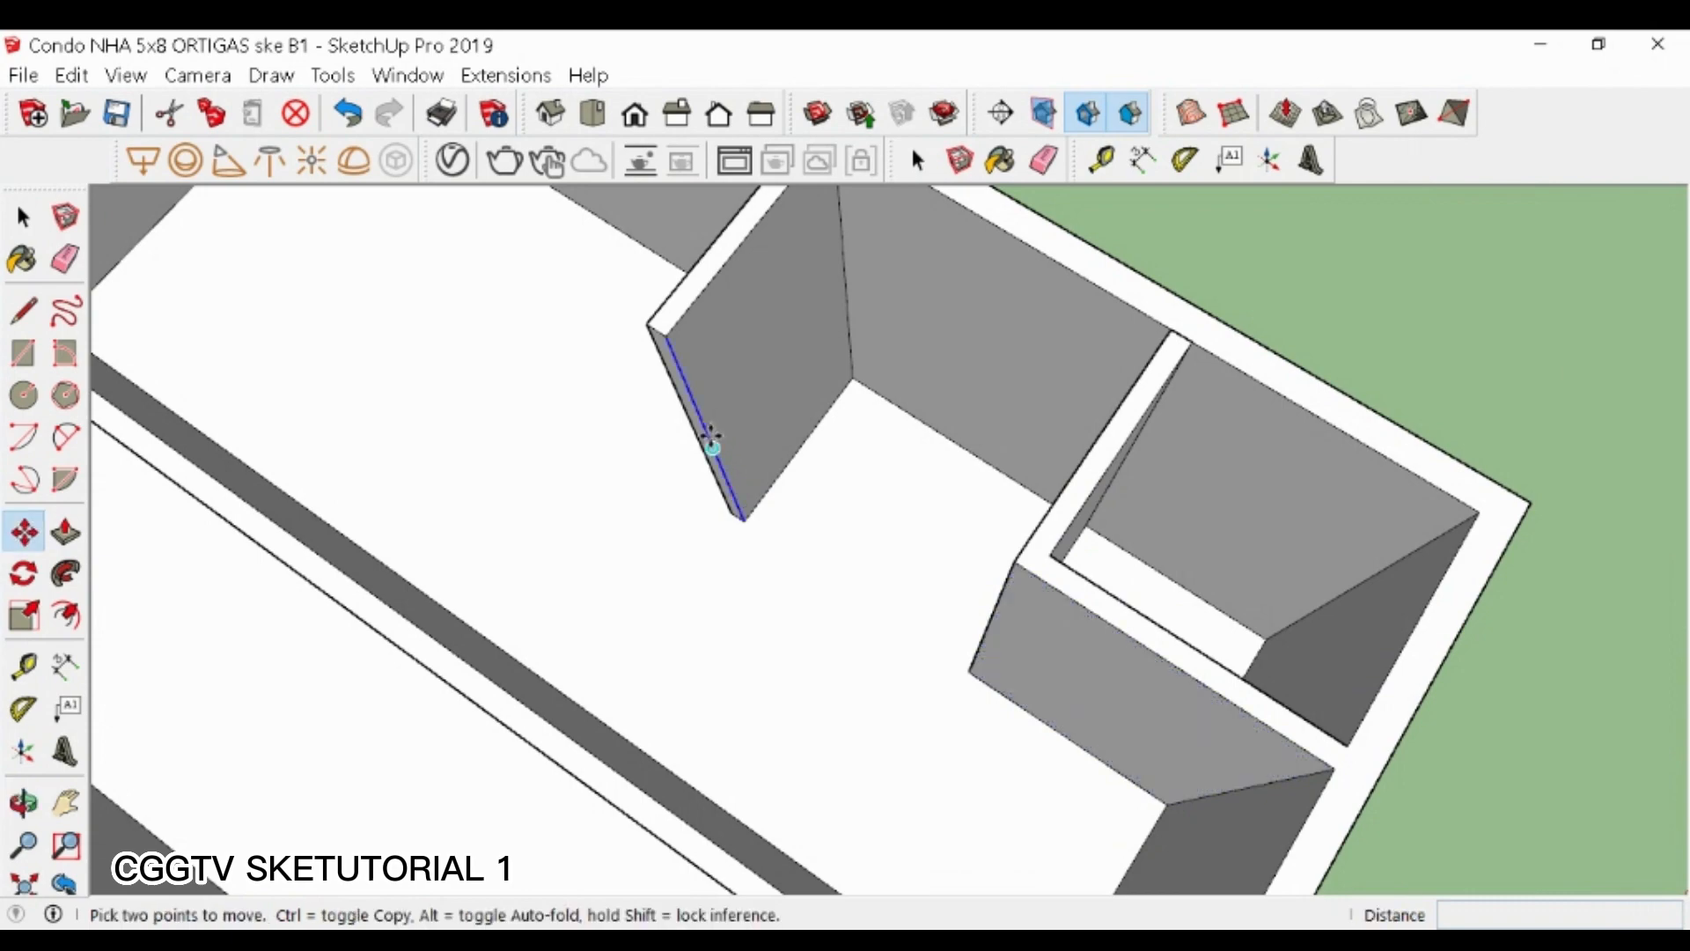
key(ctrl)
click(710, 440)
click(717, 426)
key(p)
click(713, 428)
click(726, 435)
click(736, 472)
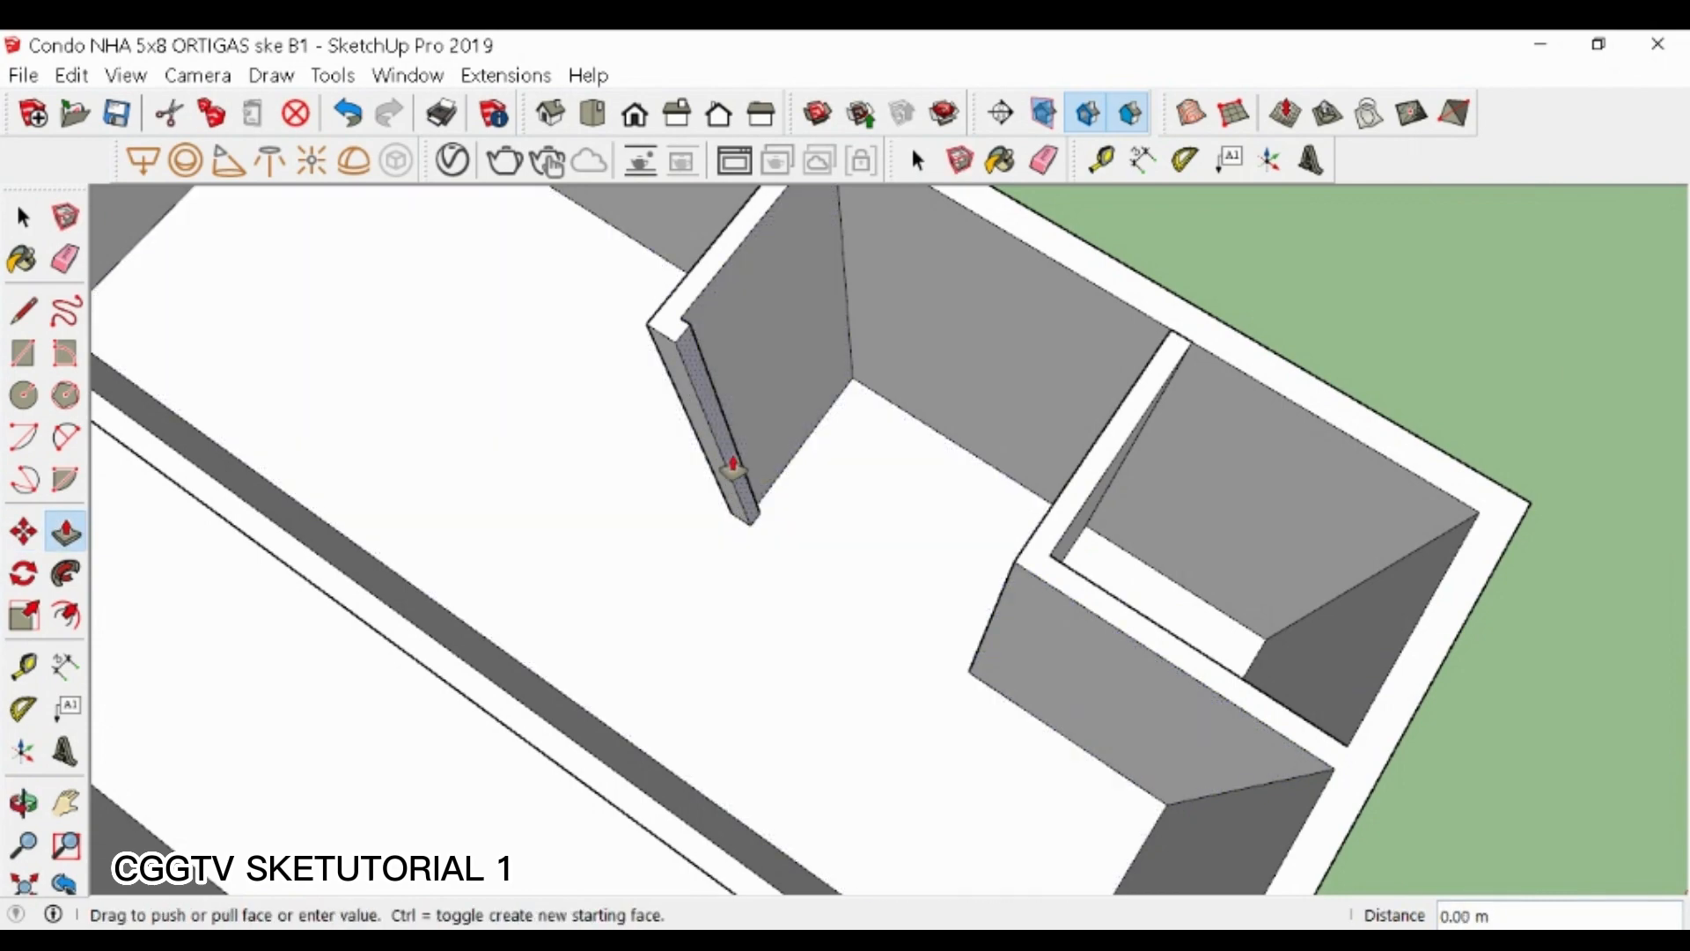
click(1000, 595)
- Copy the end floor edge of the long side room 2.8 m inward, and add another copy 0.1 m beyond it
middle_drag(925, 604, 824, 674)
key(m)
key(ctrl)
click(1171, 648)
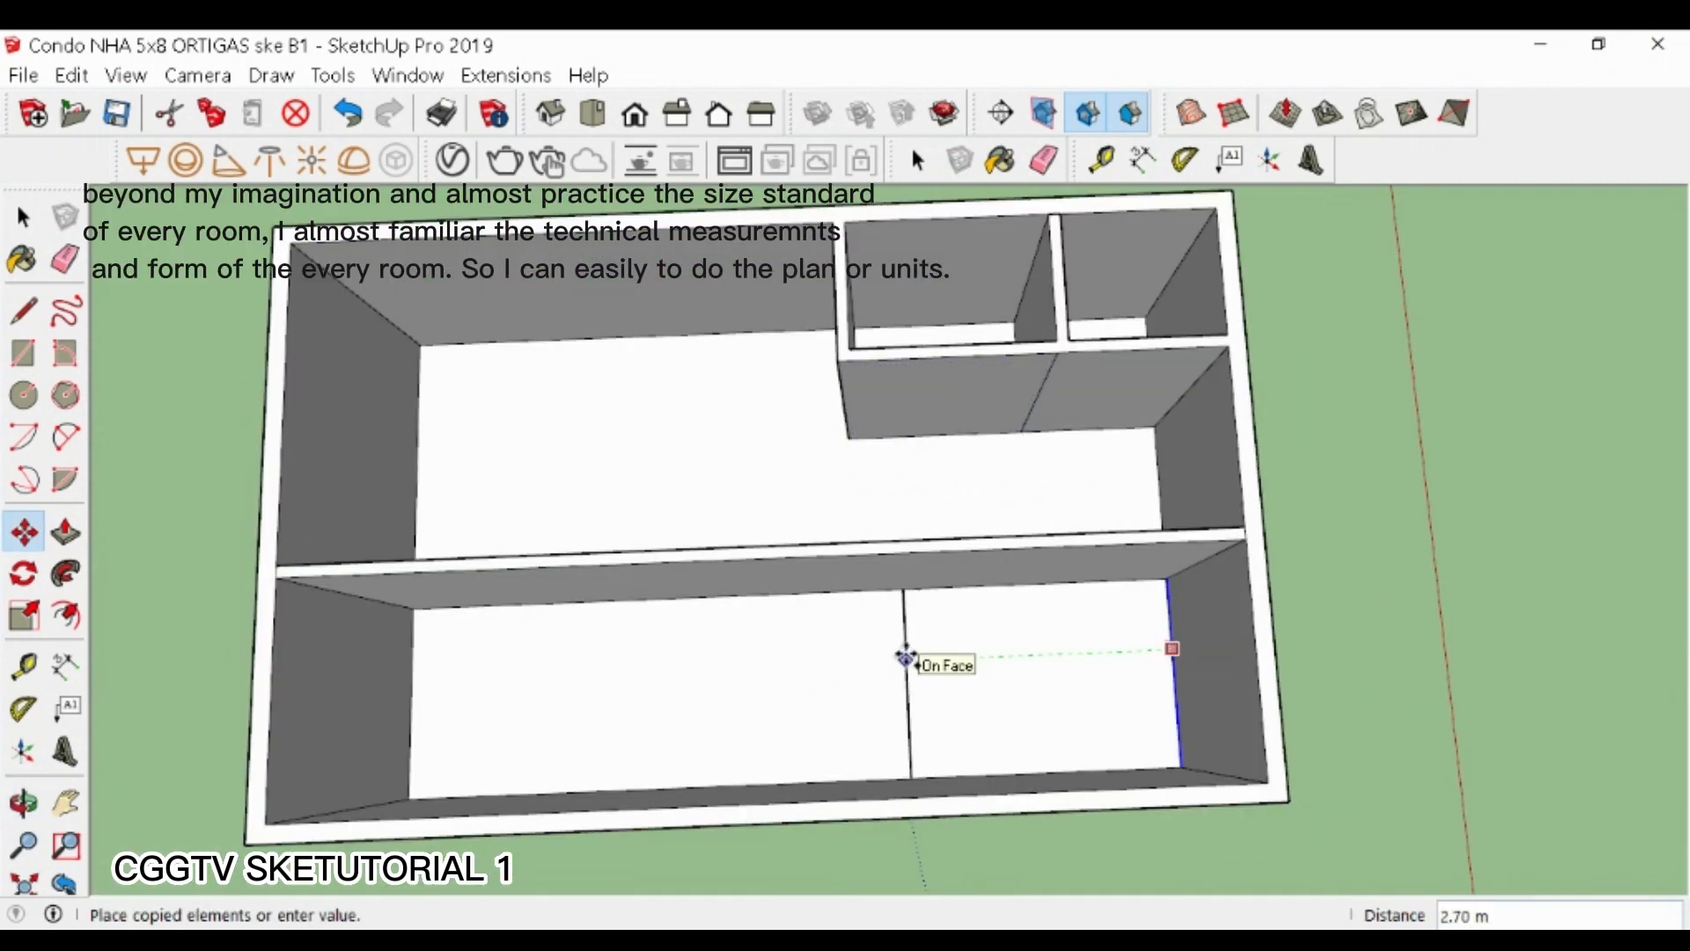
key(Return)
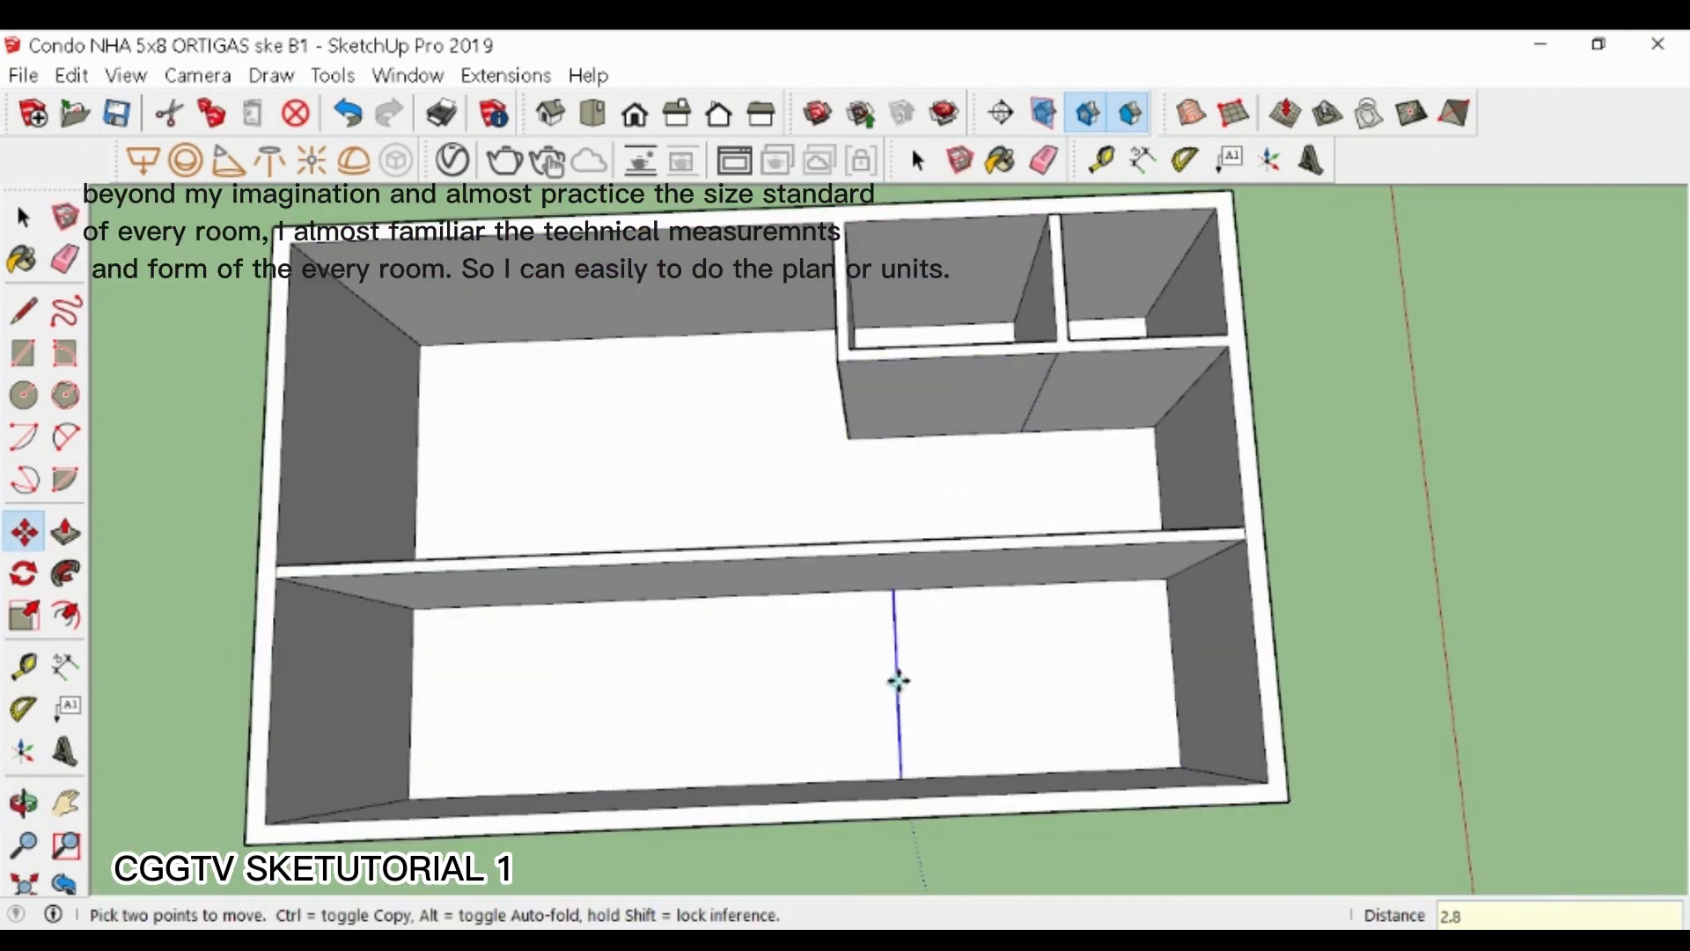
click(896, 680)
key(ctrl)
key(Return)
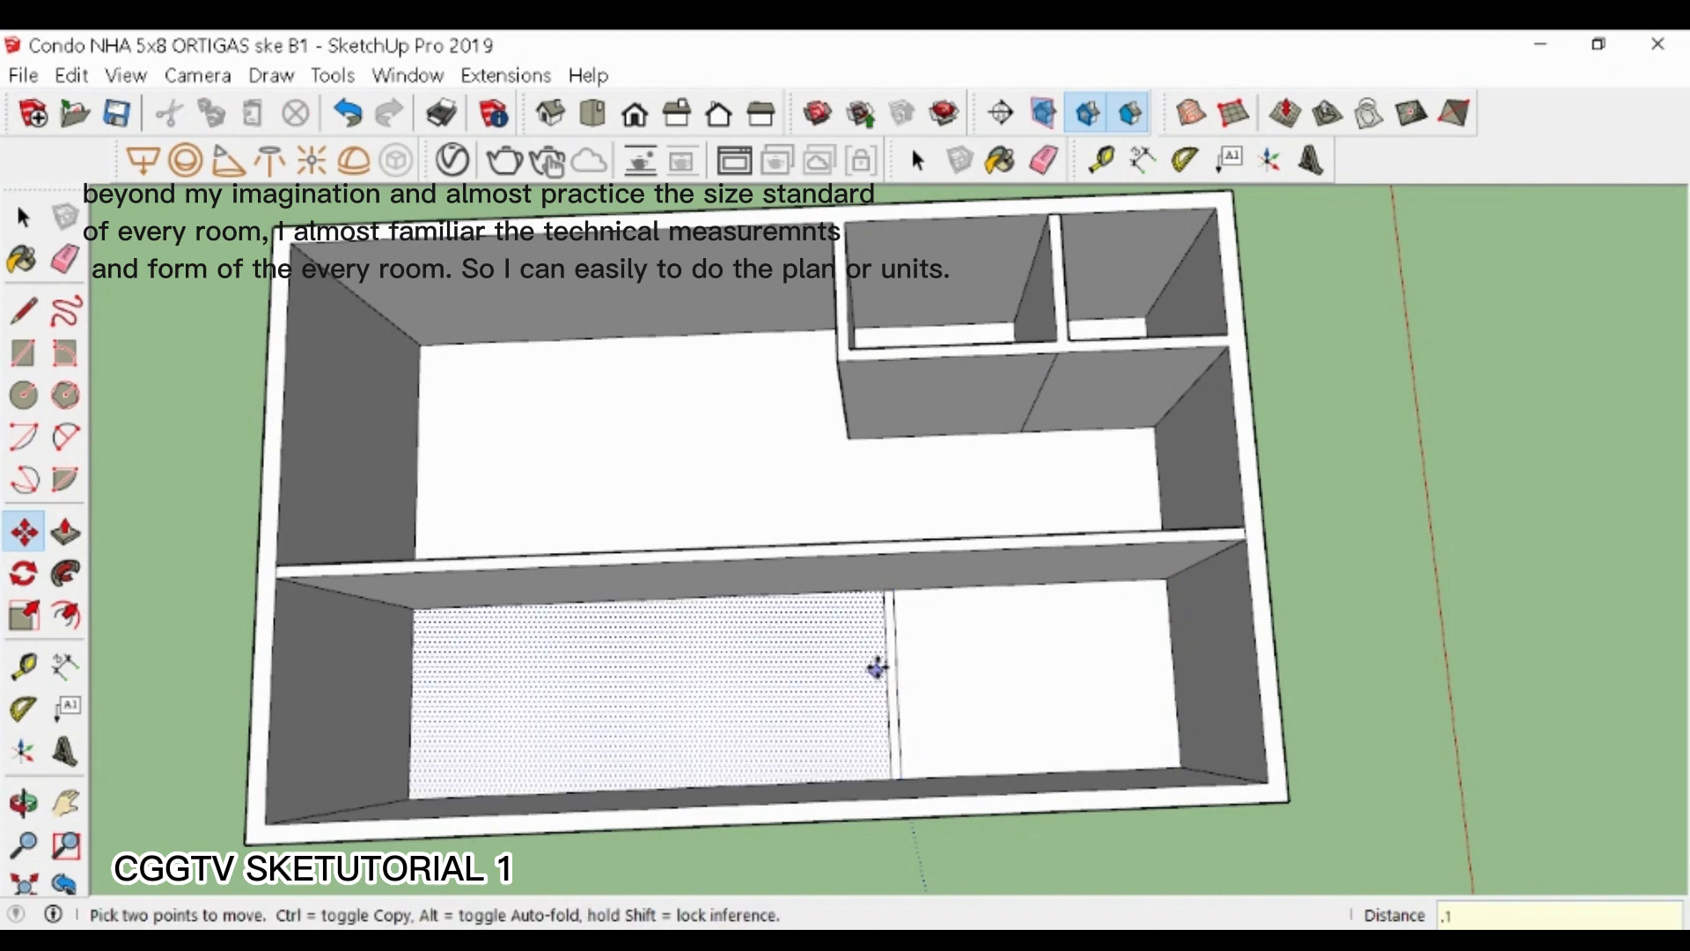
- Copy the 0.1 m floor strip 3 m further along the side room to mark a second cross partition
key(p)
key(space)
scroll(820, 618, up, 4)
click(951, 583)
key(m)
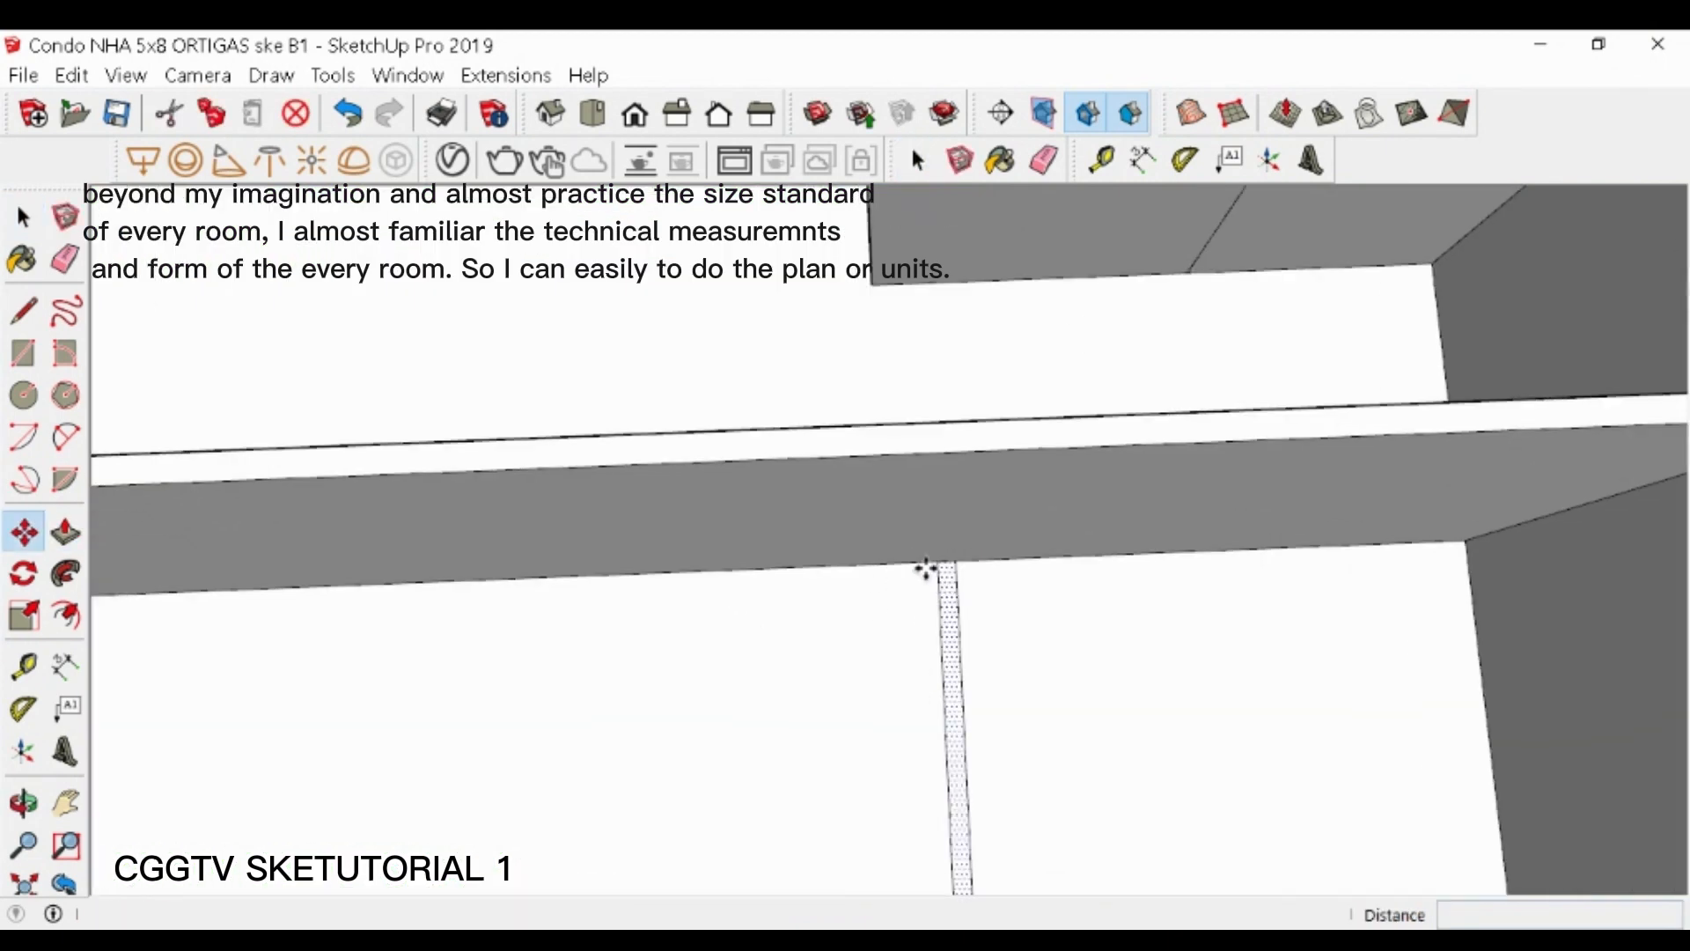
key(ctrl)
click(937, 561)
text(3)
key(Return)
scroll(1015, 574, down, 4)
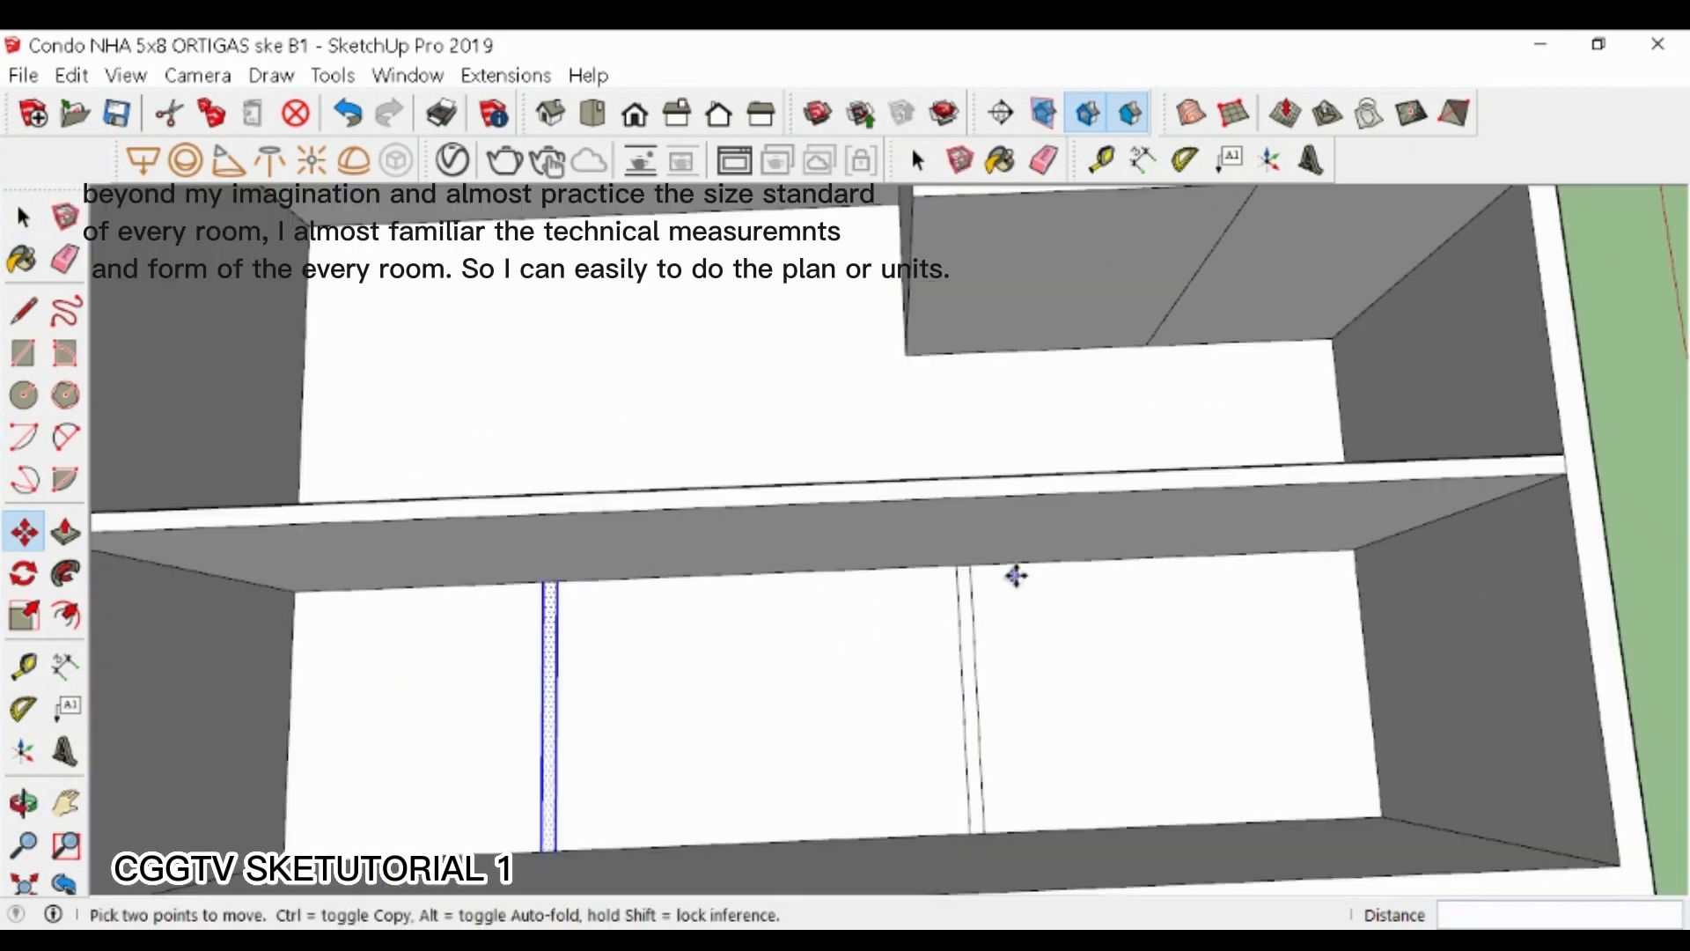
- Pull both 0.1 m floor strips up 2.60 m to the wall tops, dividing the side room into three rooms
key(space)
key(p)
click(683, 588)
click(660, 533)
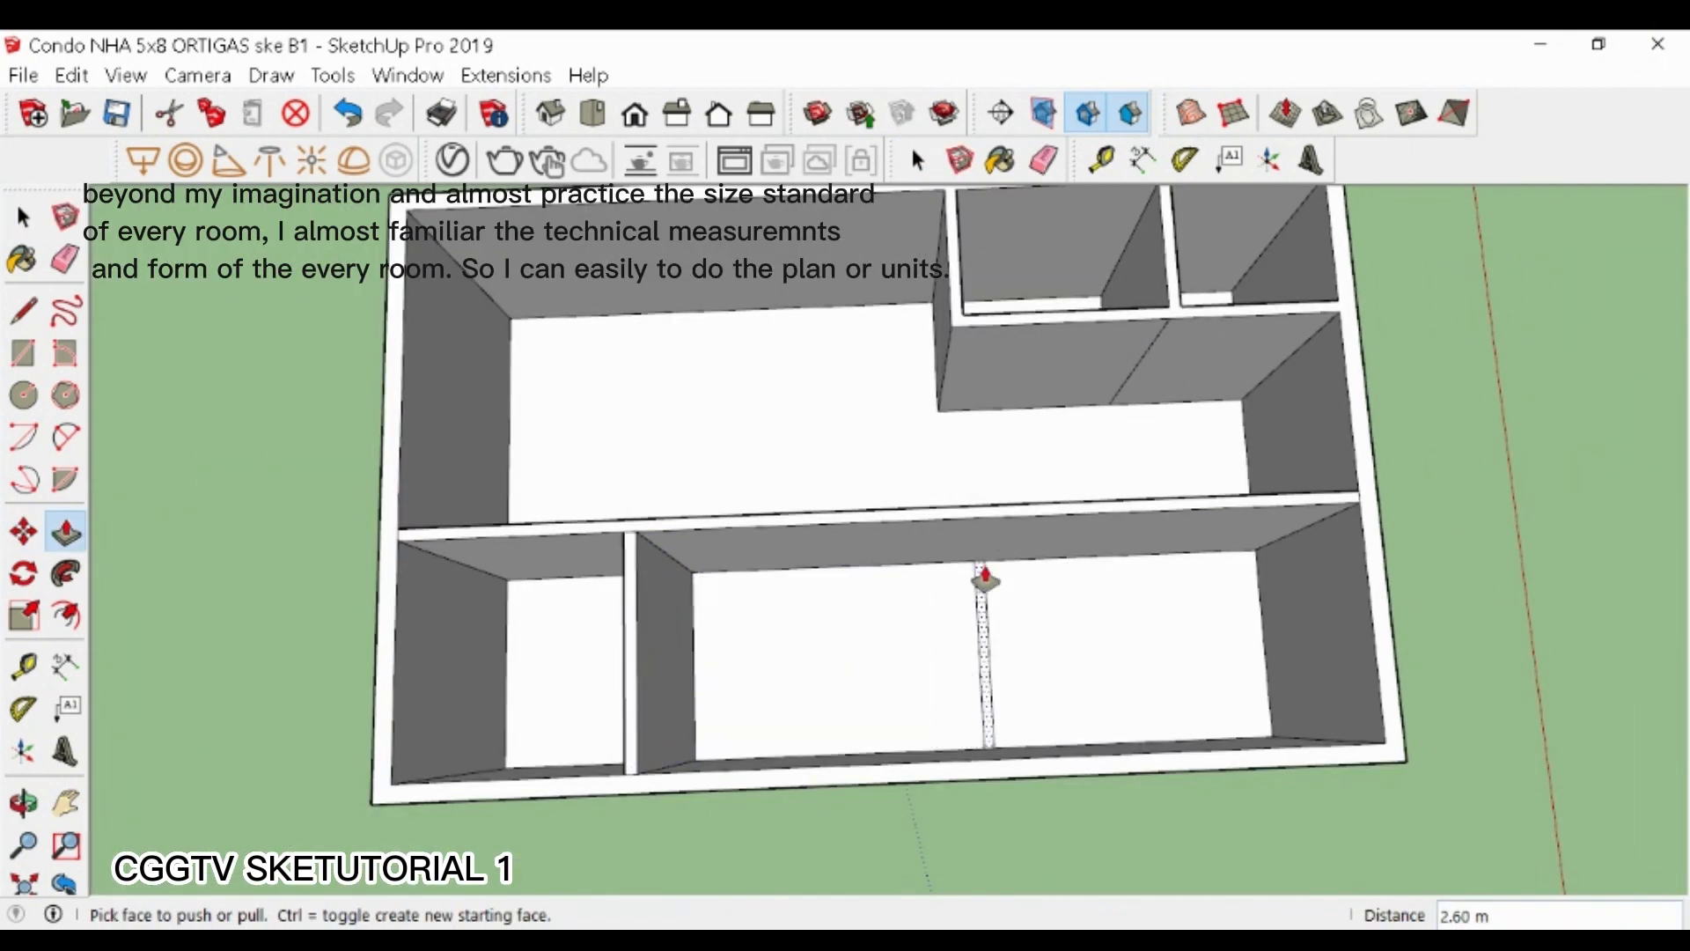
click(983, 576)
click(989, 527)
scroll(904, 560, down, 3)
- Move the smallest end room's cross partition about 0.5 m toward the middle room to enlarge the end room
middle_drag(828, 608, 927, 441)
scroll(927, 441, up, 2)
drag(877, 322, 992, 681)
key(m)
click(992, 680)
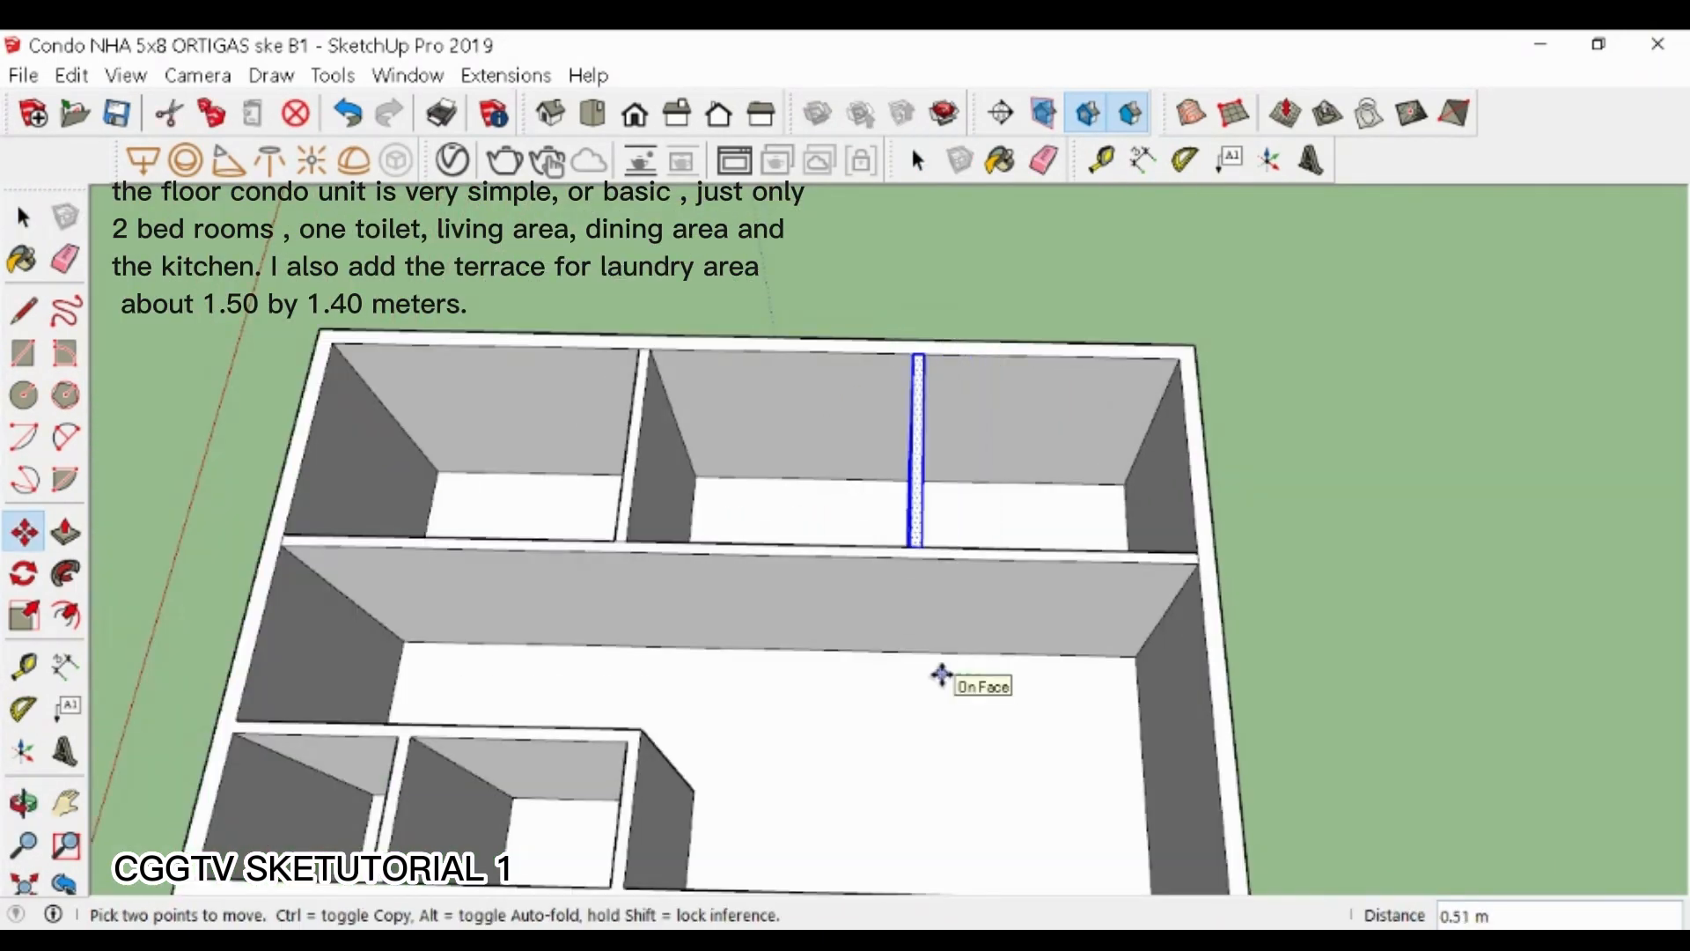
key(Return)
scroll(941, 674, down, 4)
key(space)
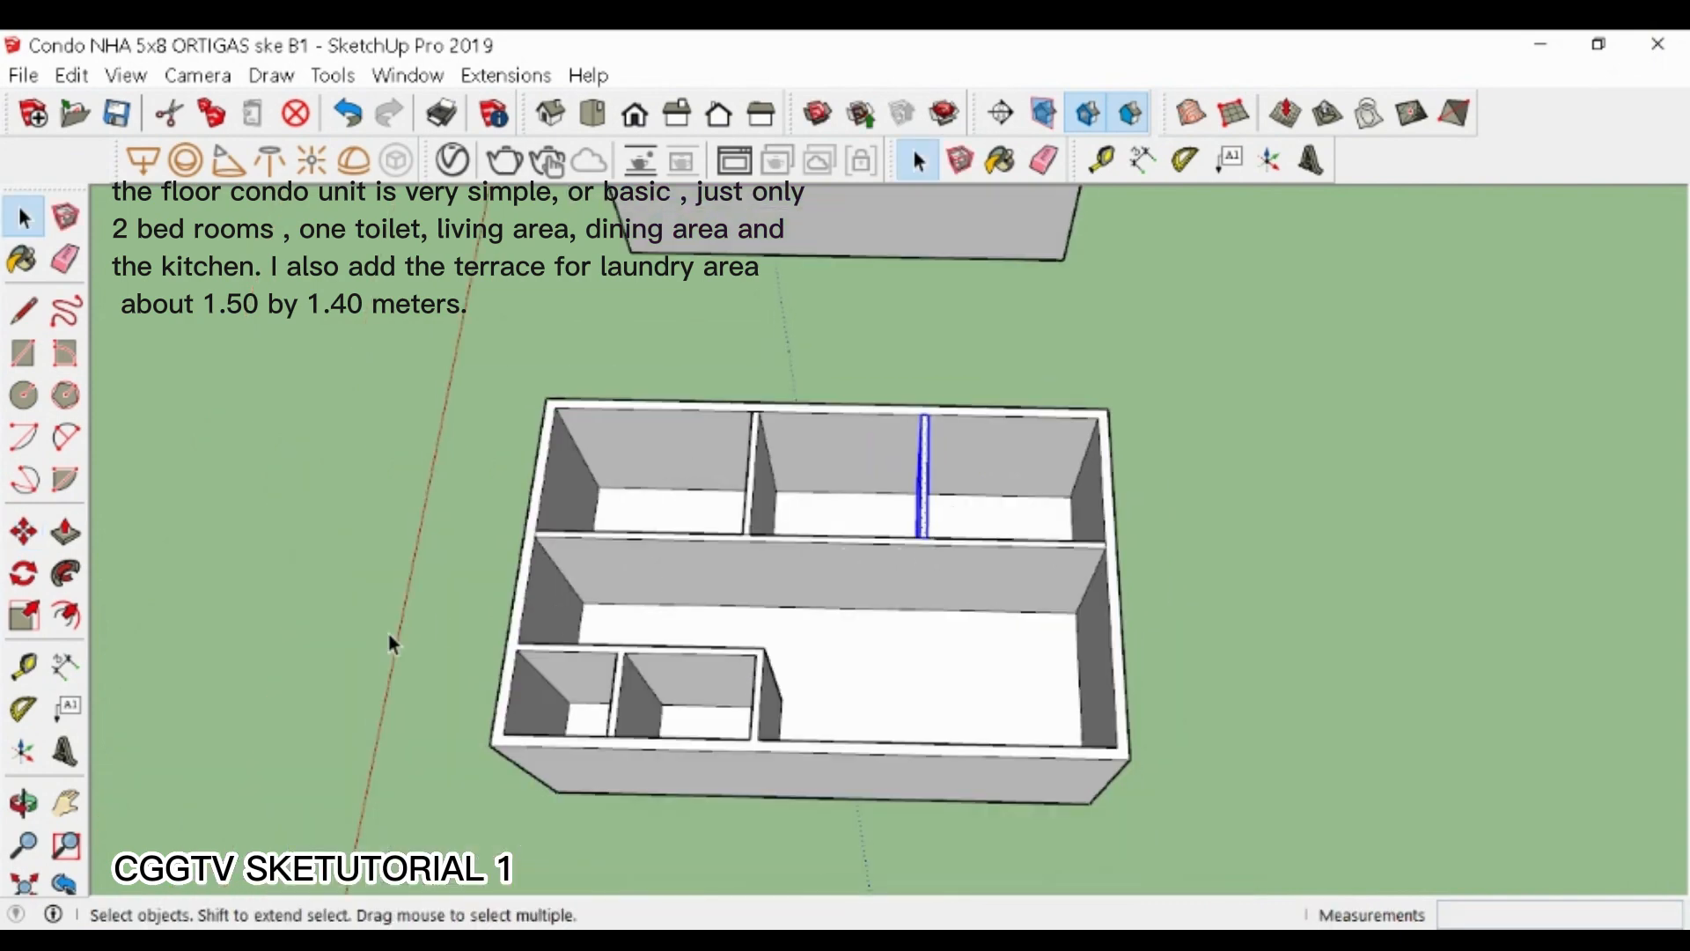
- Draw a 0.9 m wide door rectangle up from the floor line on the living-area face of the long partition
middle_drag(388, 634, 1120, 568)
scroll(834, 612, up, 5)
scroll(446, 575, up, 3)
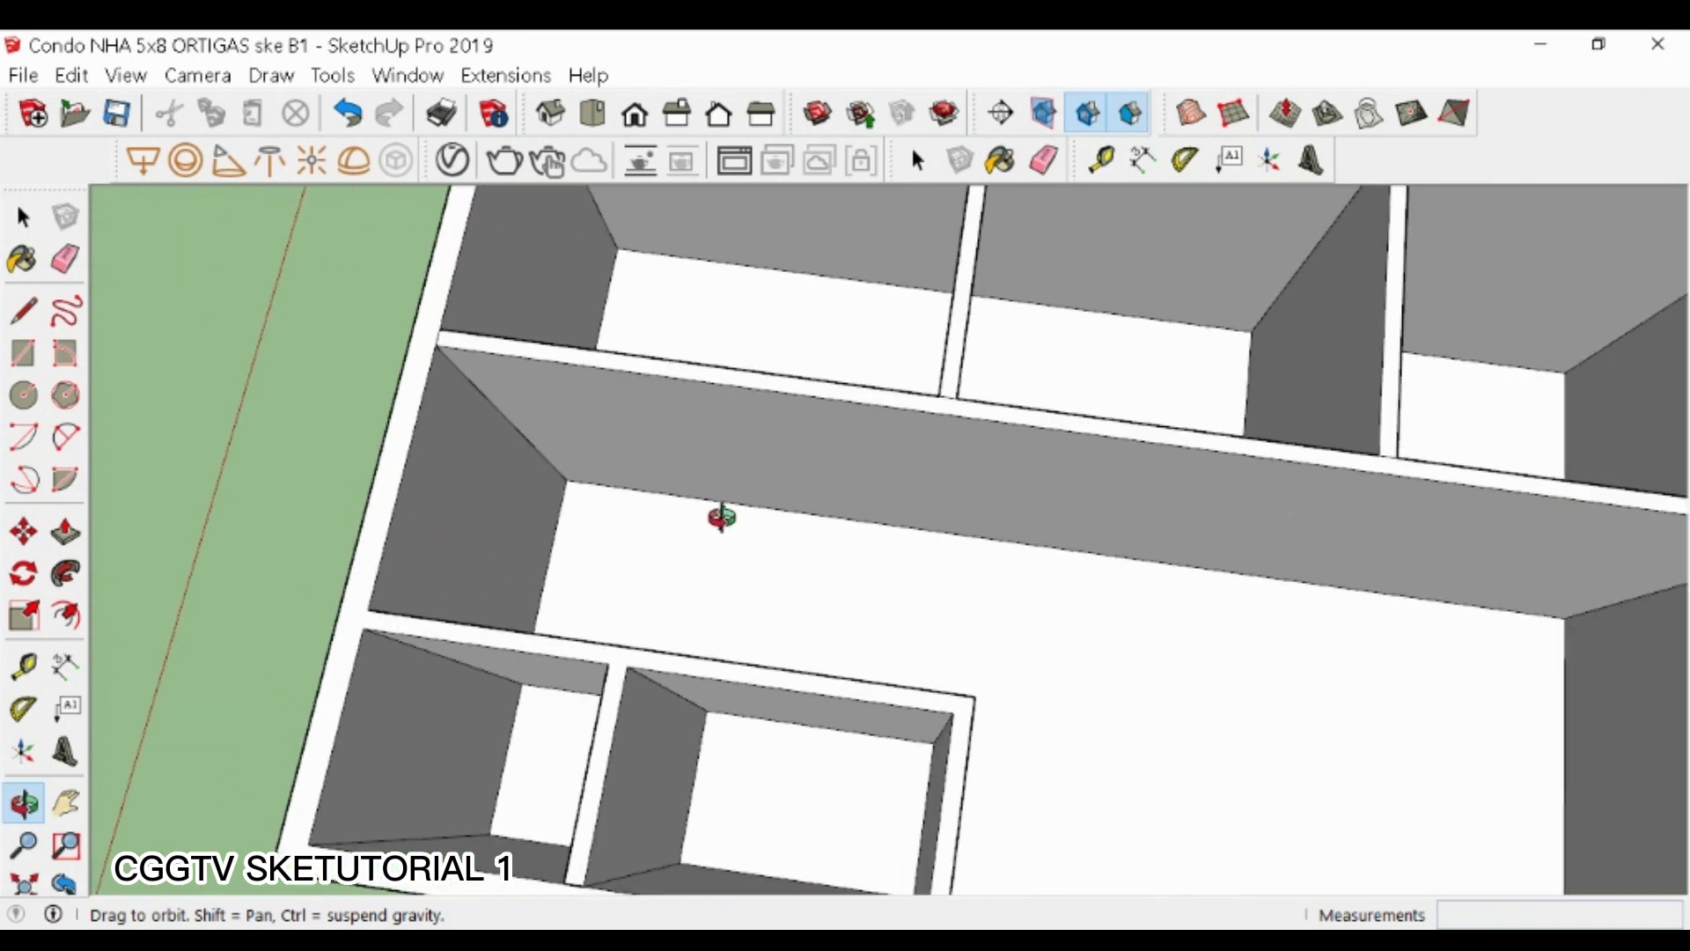
scroll(727, 519, down, 4)
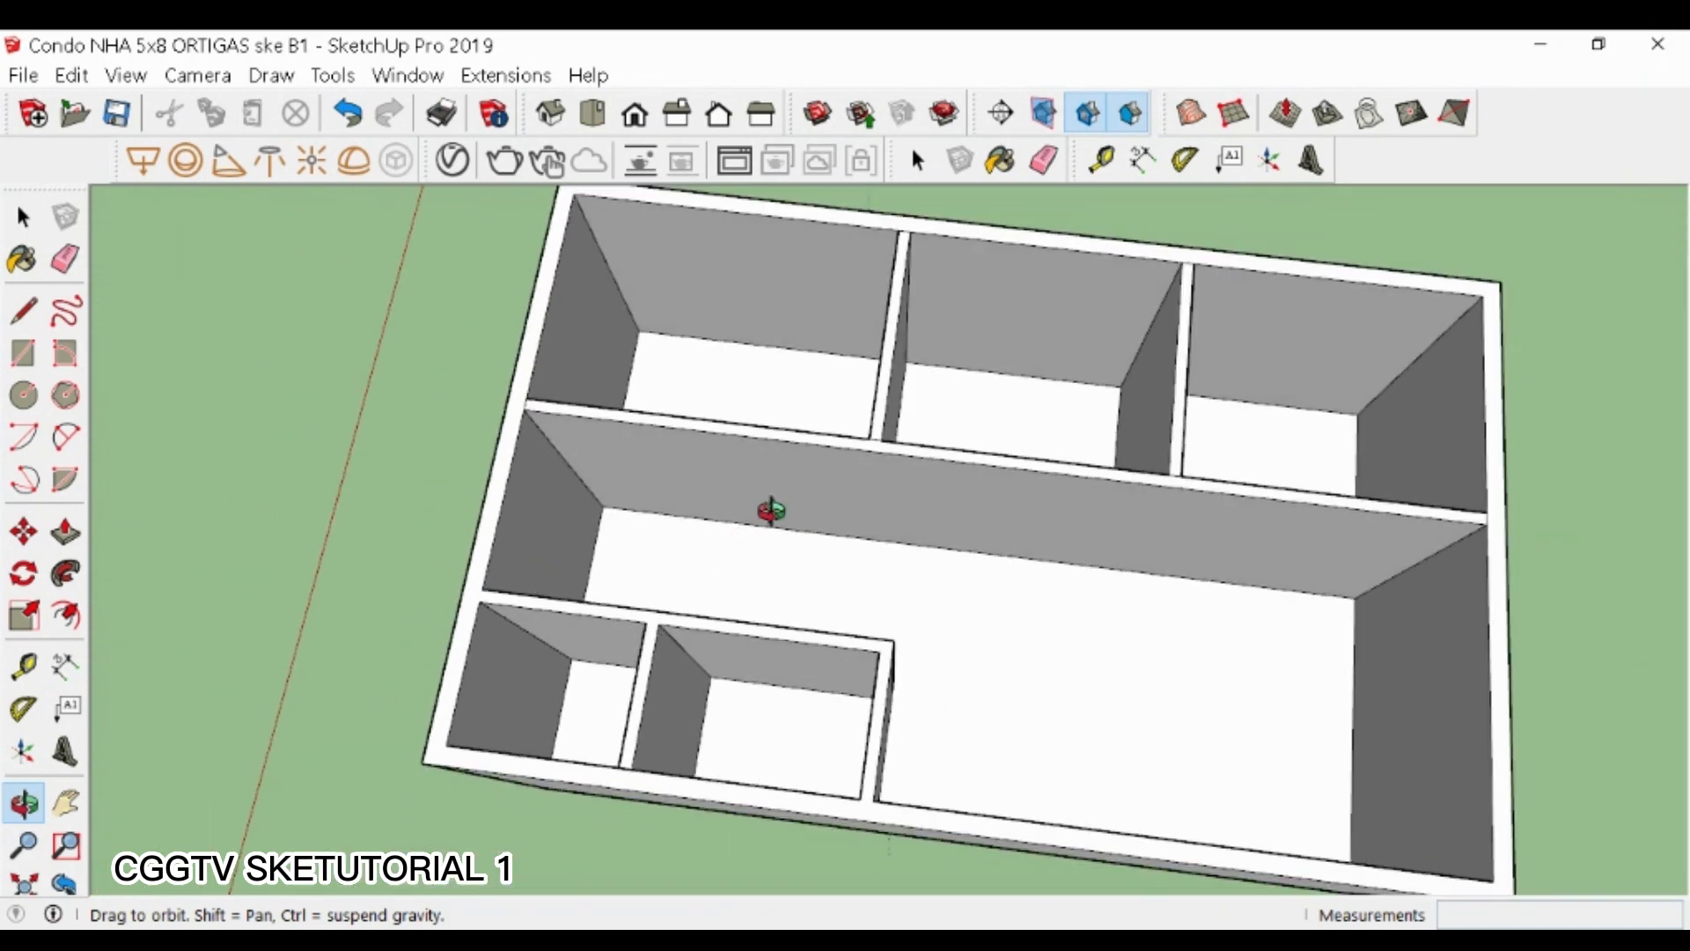
middle_drag(771, 511, 886, 490)
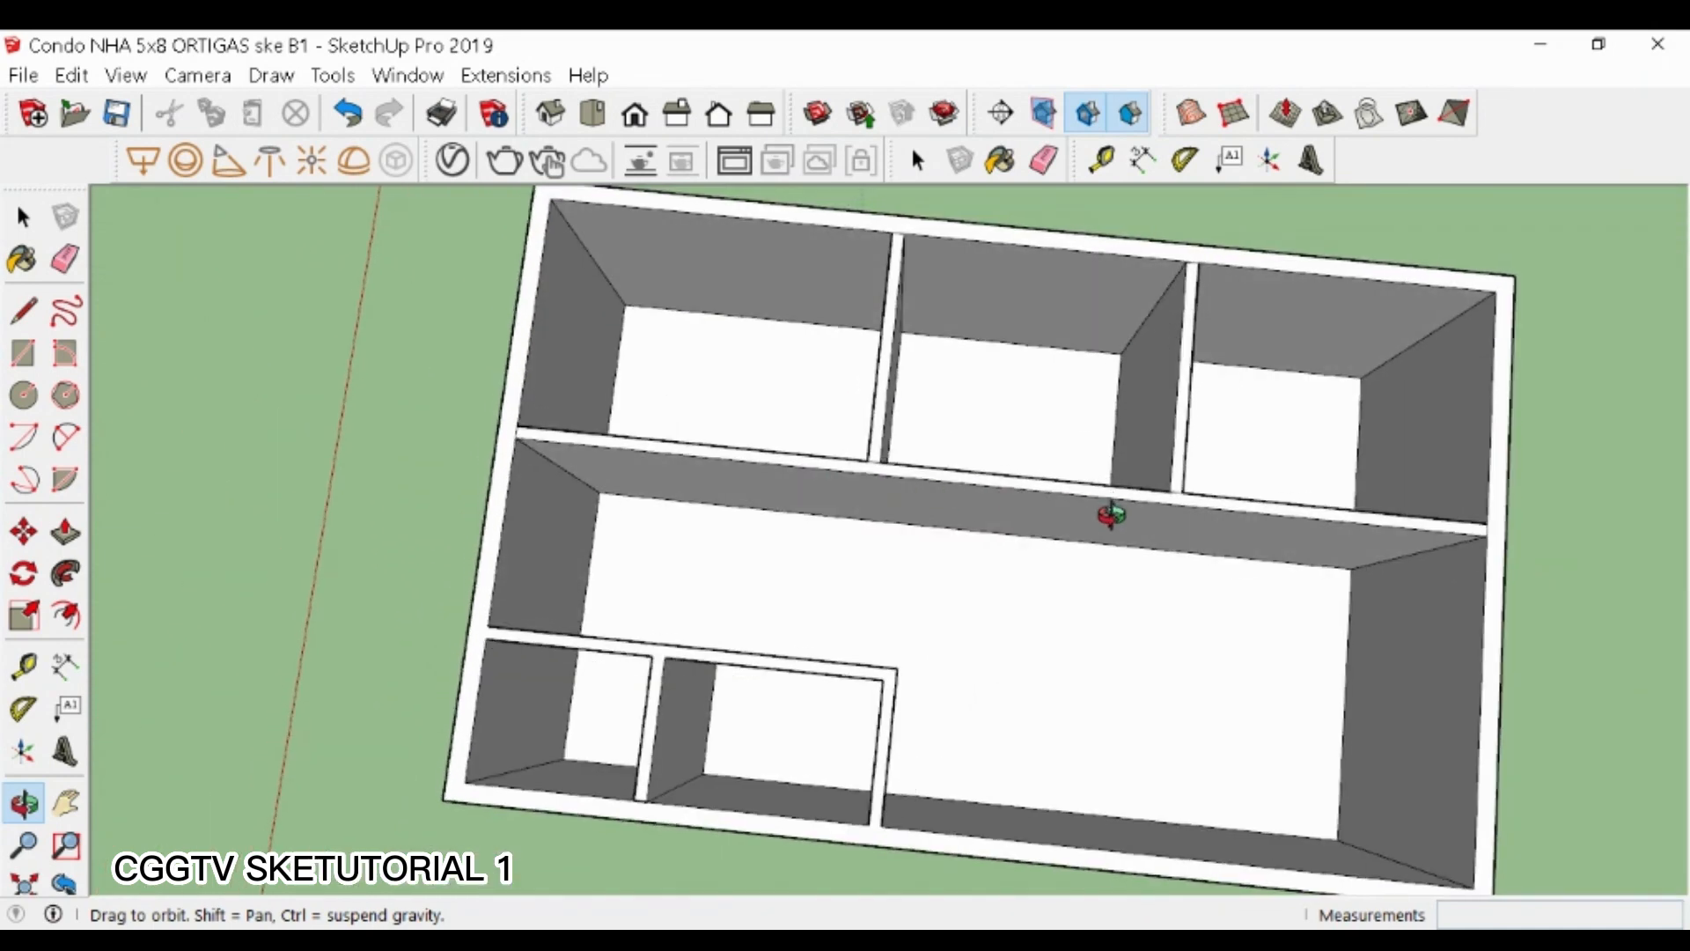
drag(1111, 515, 1020, 458)
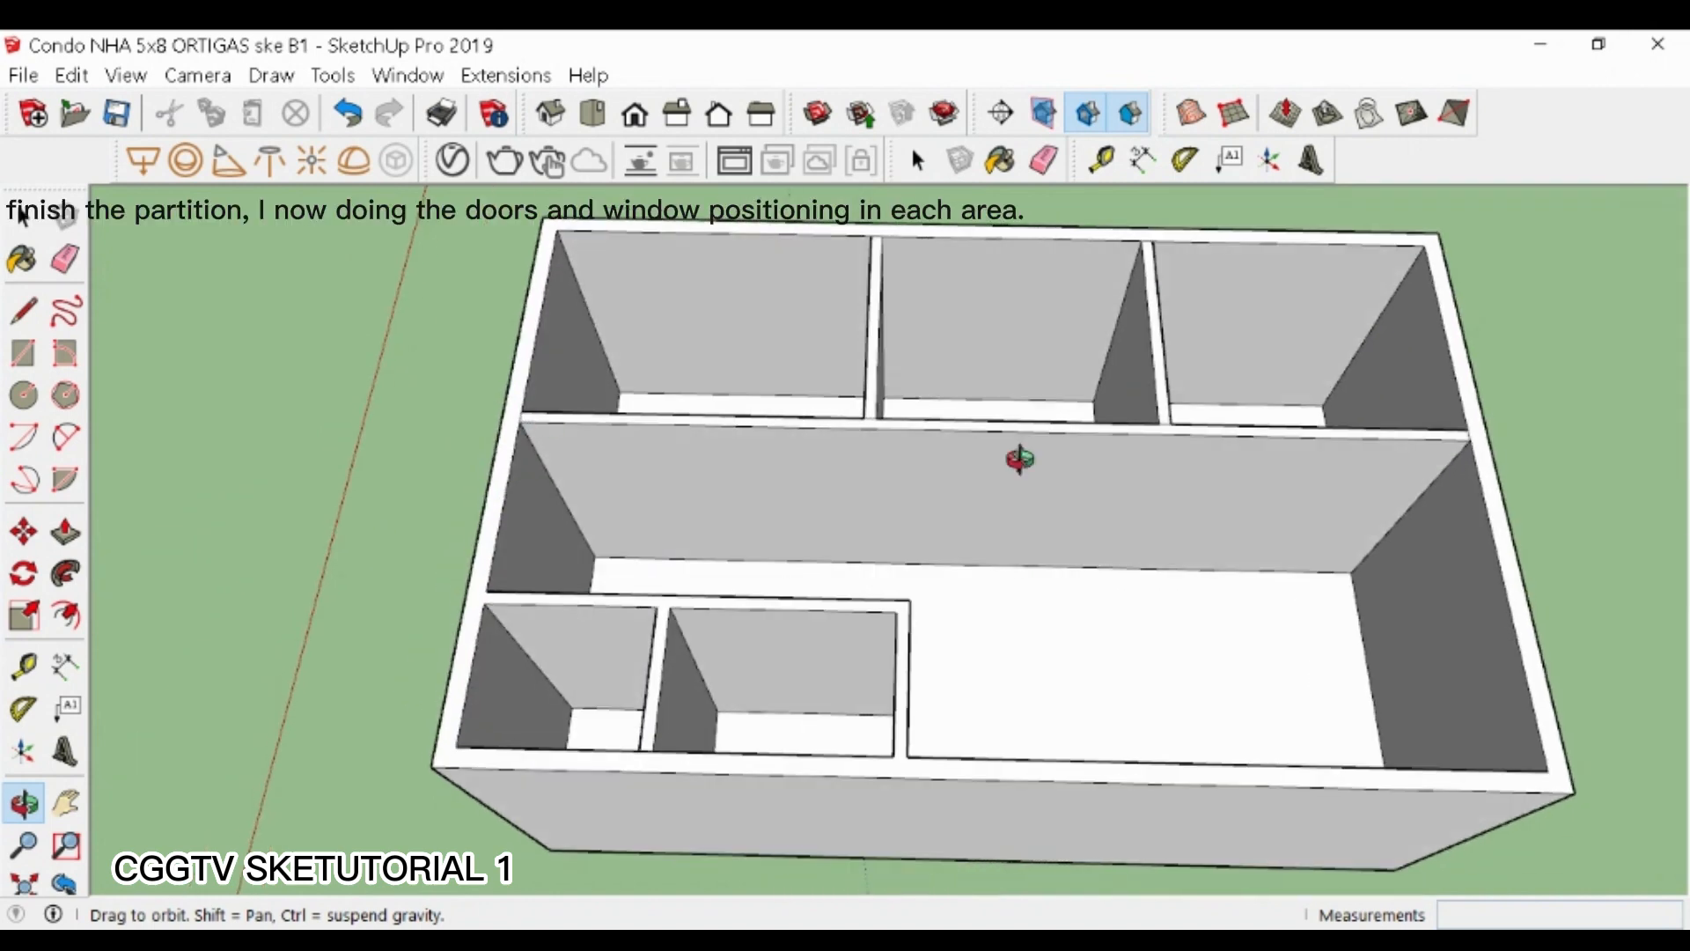
click(23, 353)
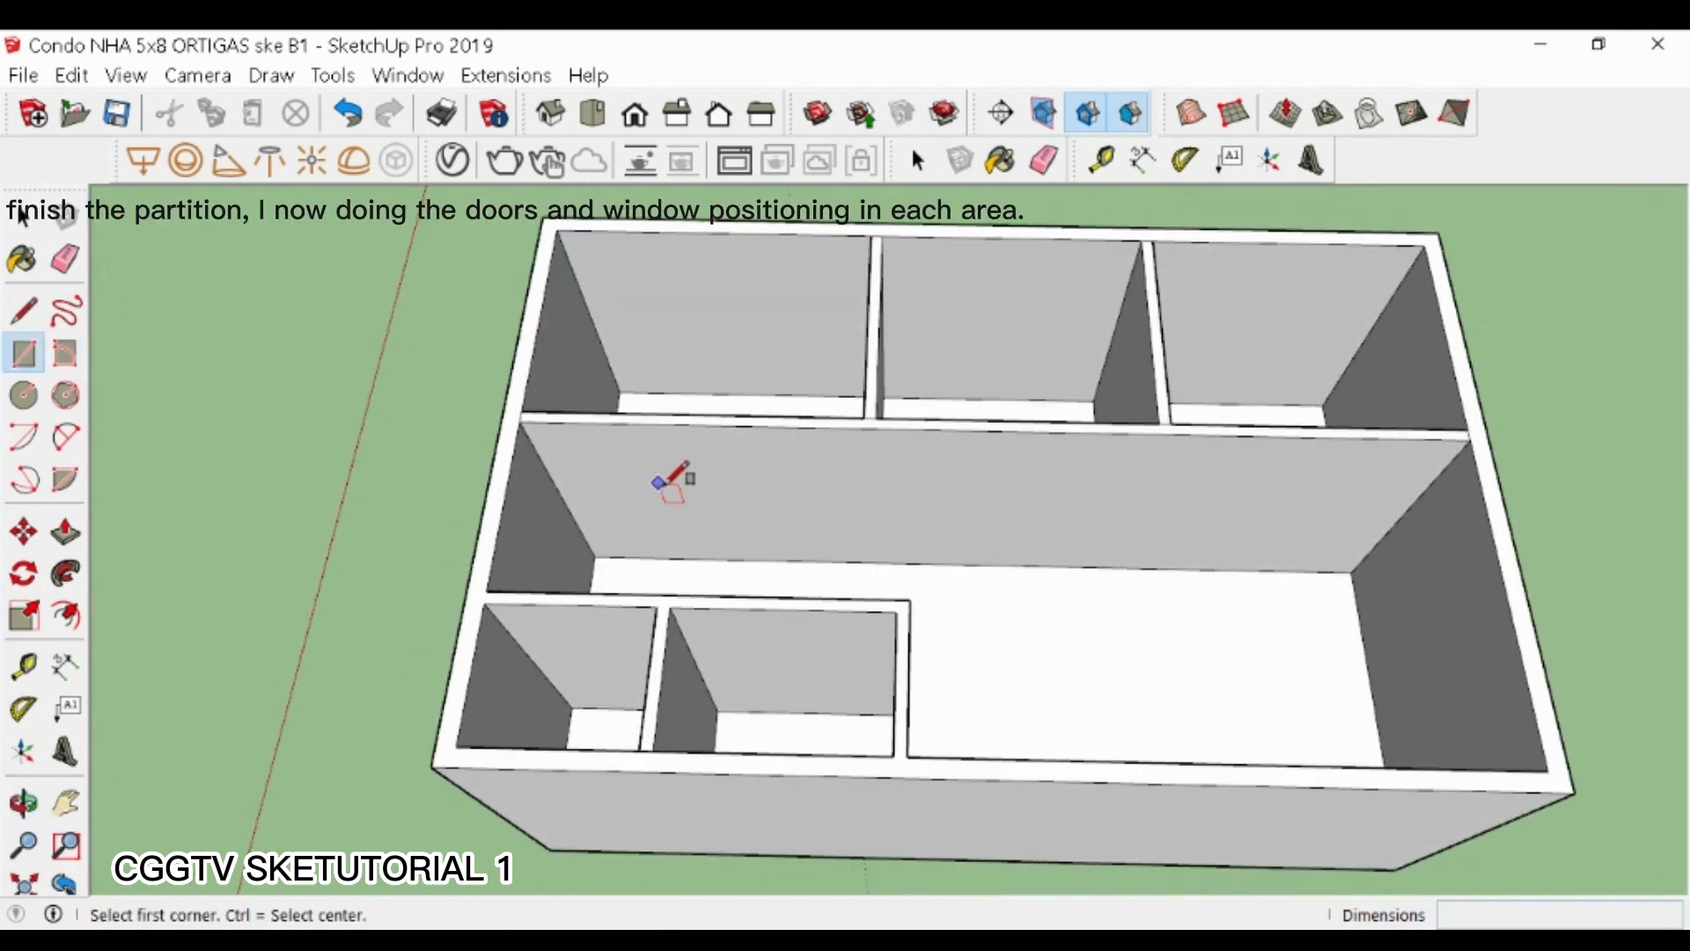
click(824, 561)
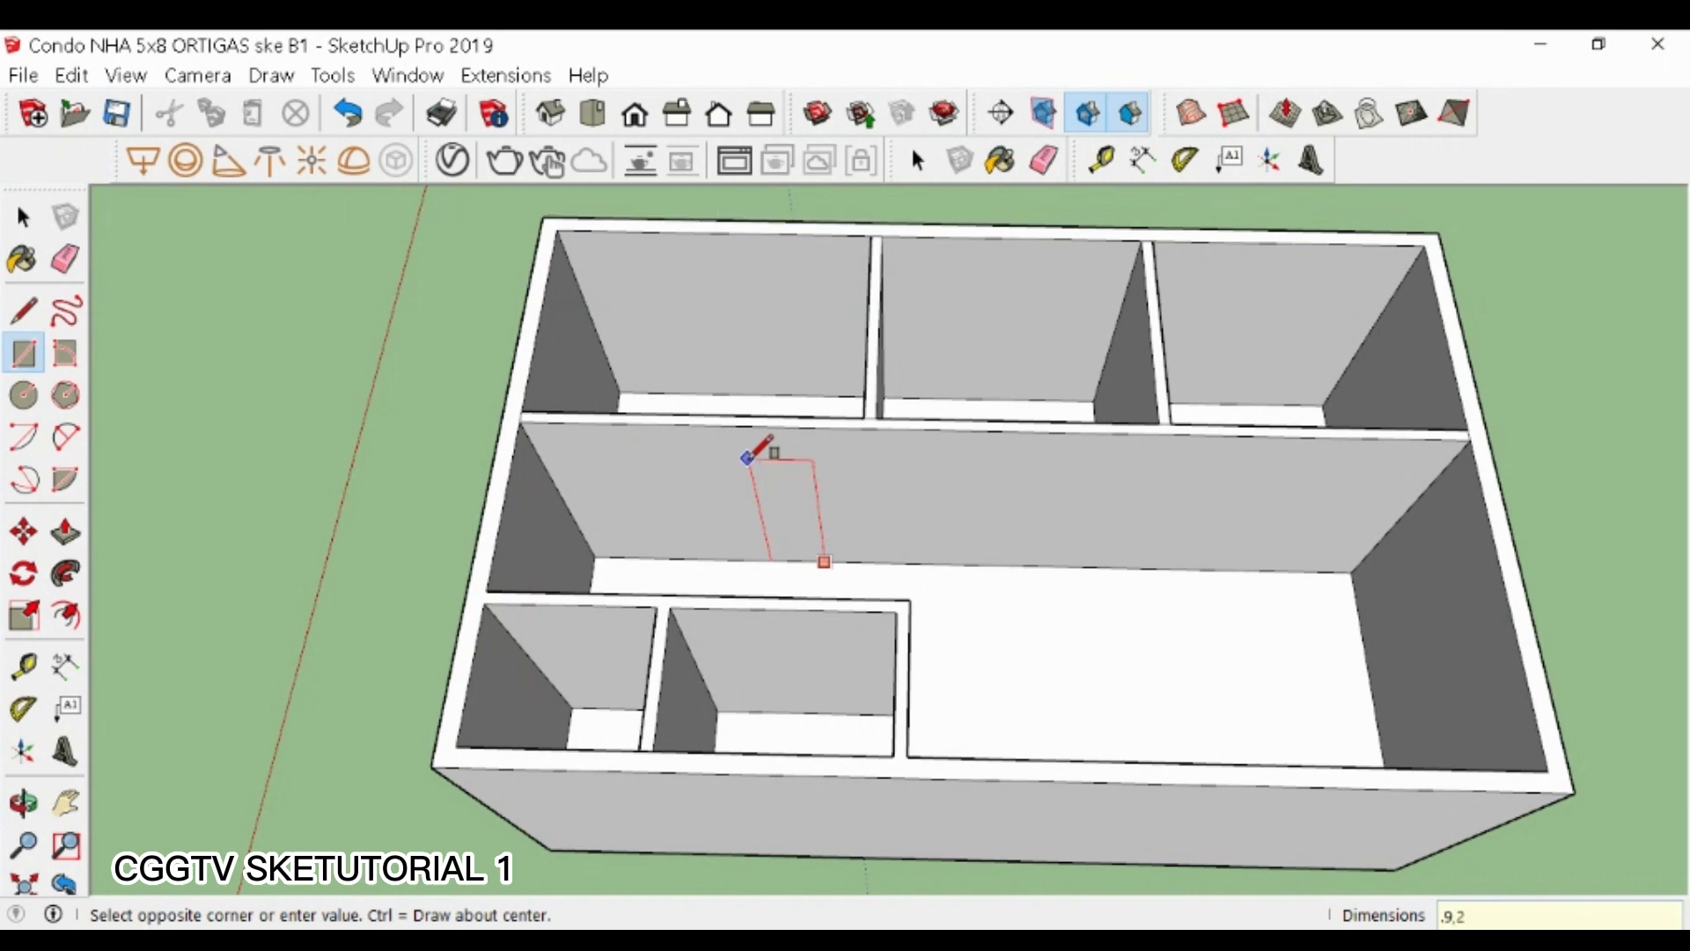
click(747, 458)
- Shift the door rectangle along the long partition toward the first cross partition, and place a copy of it for the middle room
key(space)
click(799, 509)
scroll(799, 509, up, 5)
key(m)
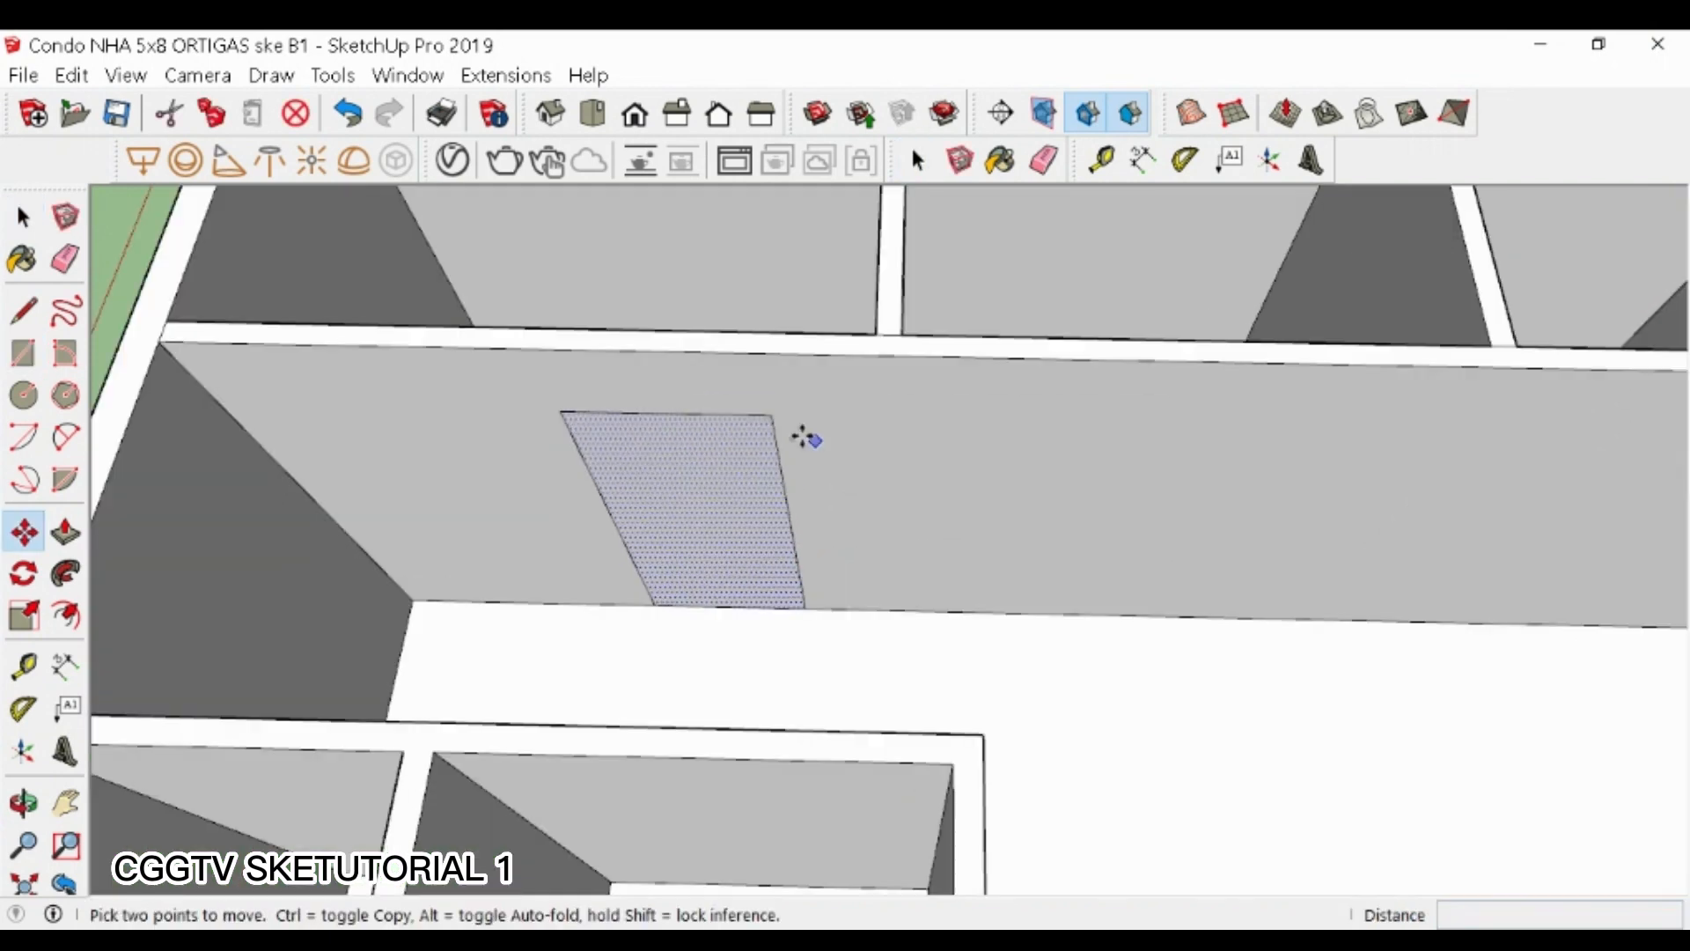
click(774, 415)
key(ctrl)
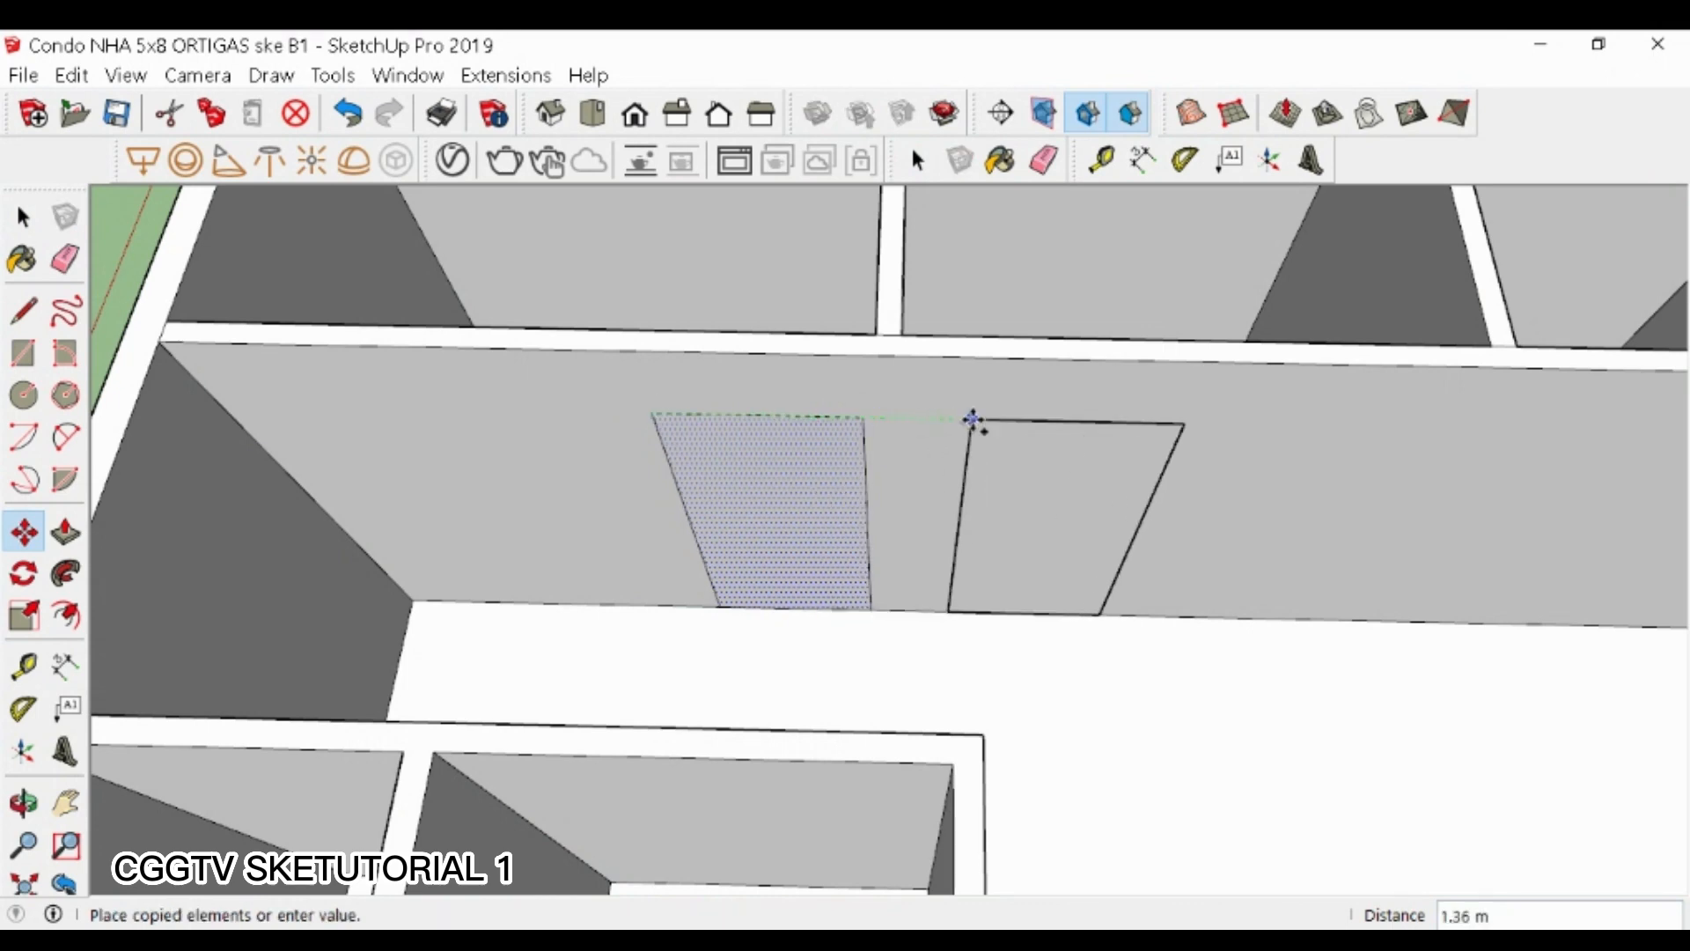
click(1012, 423)
scroll(678, 446, down, 4)
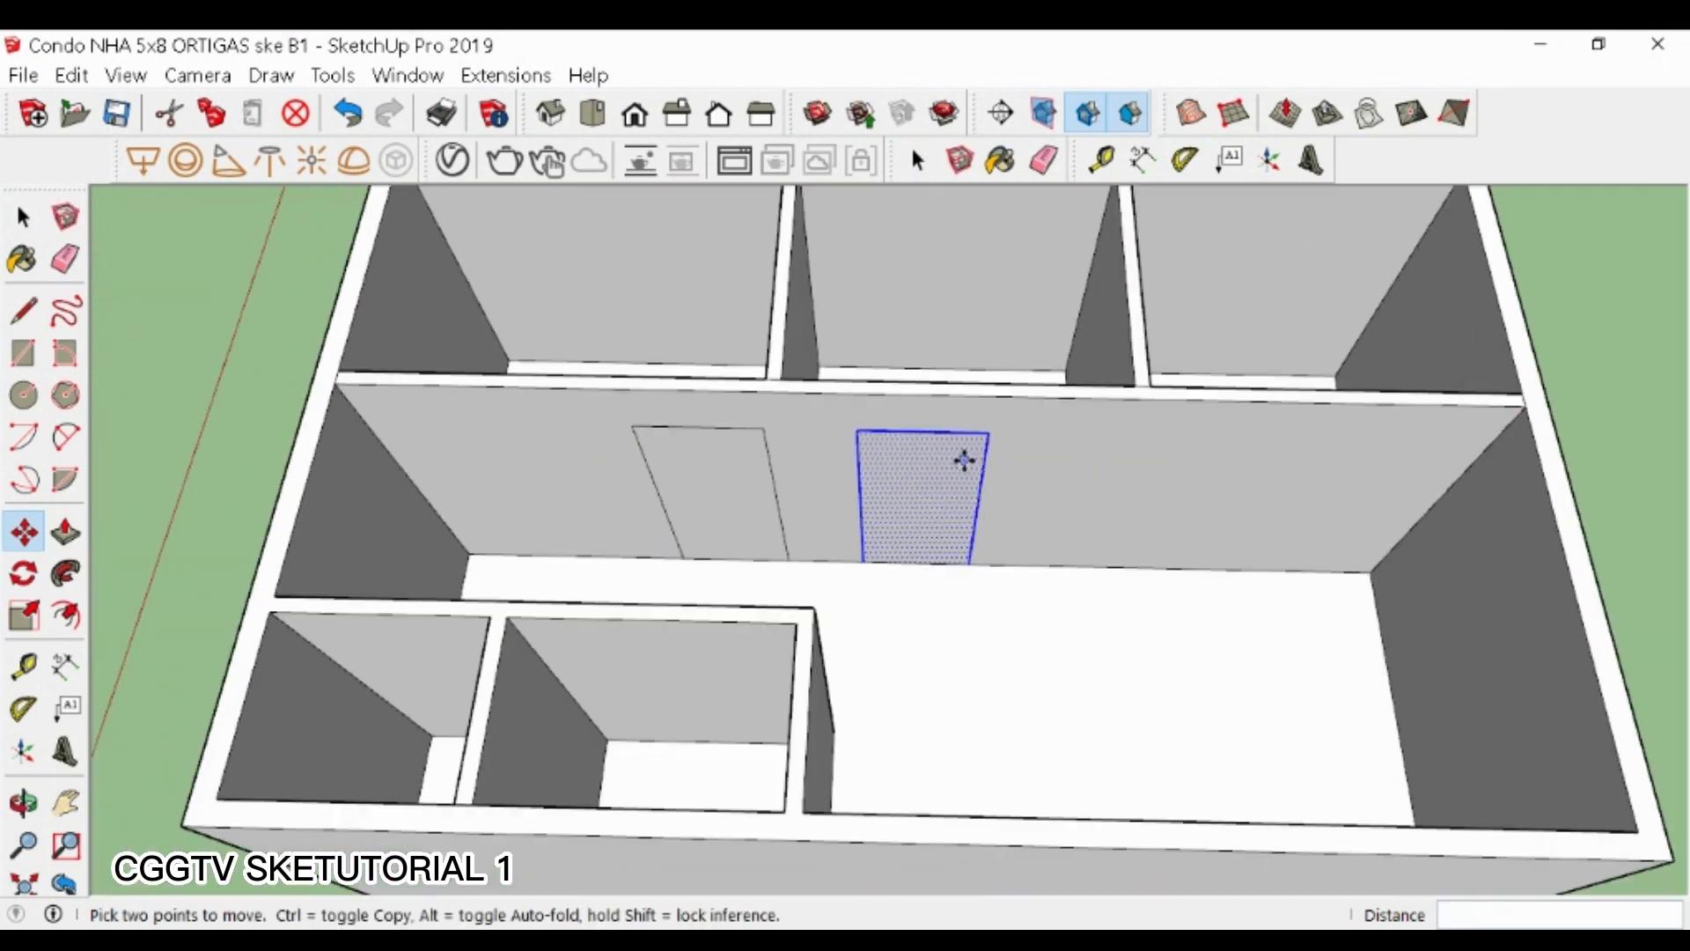
- Copy the middle door rectangle along the long partition to the third room
click(990, 434)
key(ctrl)
click(1308, 440)
key(space)
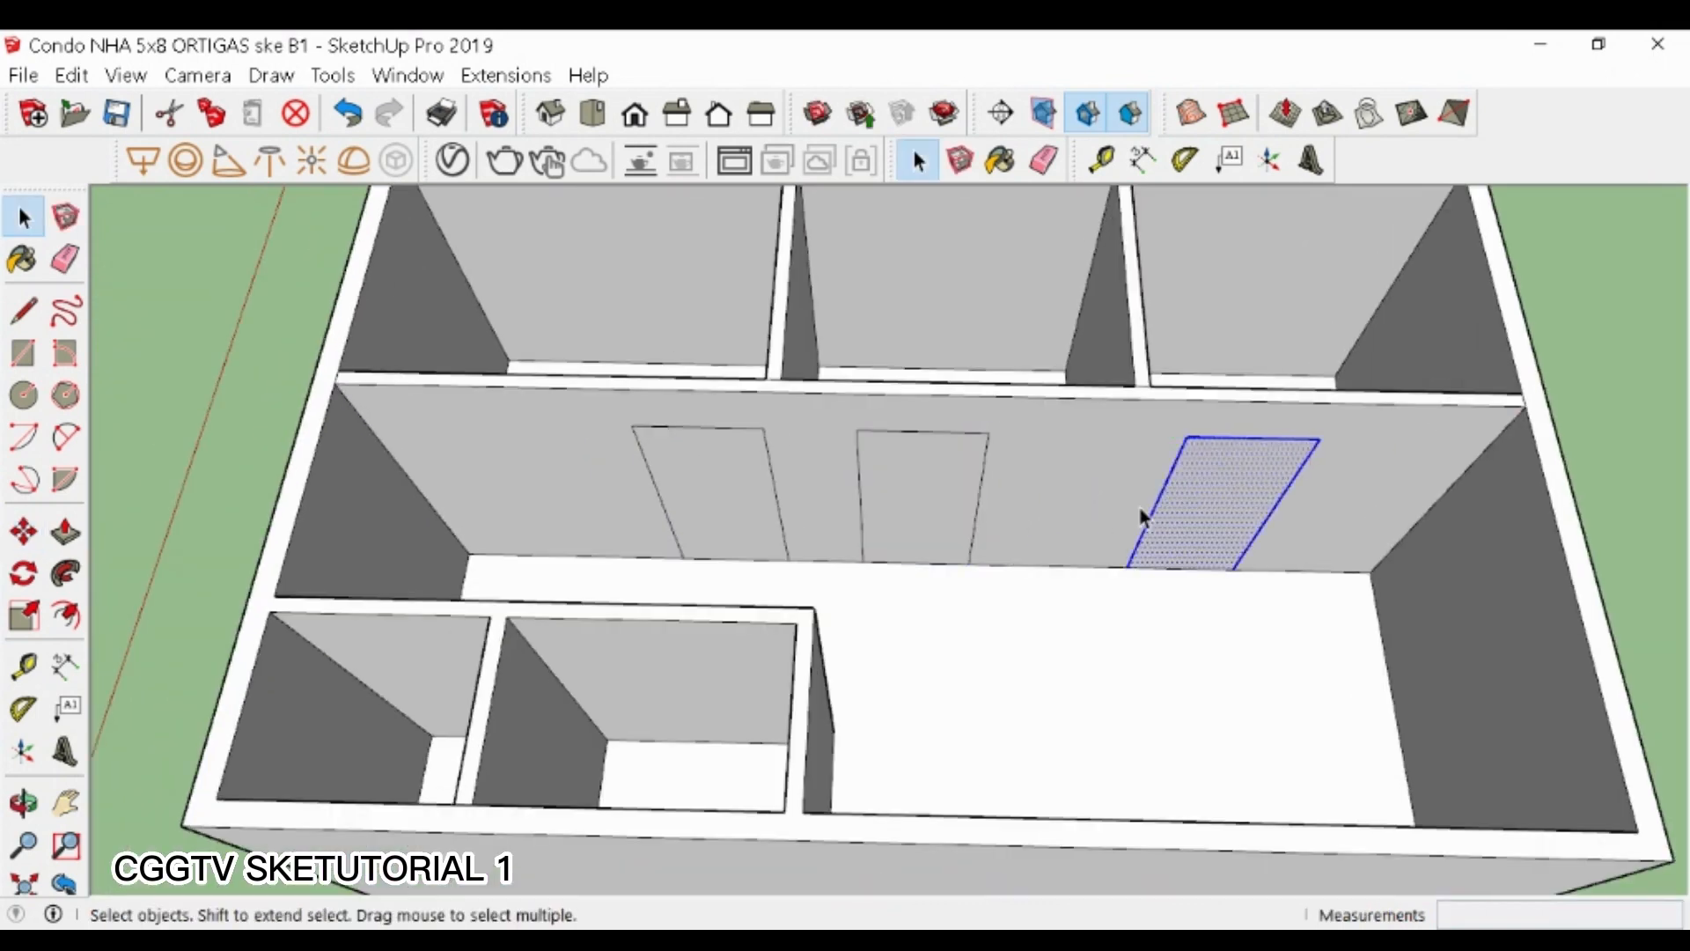
- Push the third room's door rectangle through the partition to cut the door opening
key(p)
click(1180, 540)
click(1003, 533)
- Copy the middle door rectangle onto the living area's end wall and shift the copy about 0.13 m along it
key(space)
click(920, 519)
key(m)
key(ctrl)
click(916, 562)
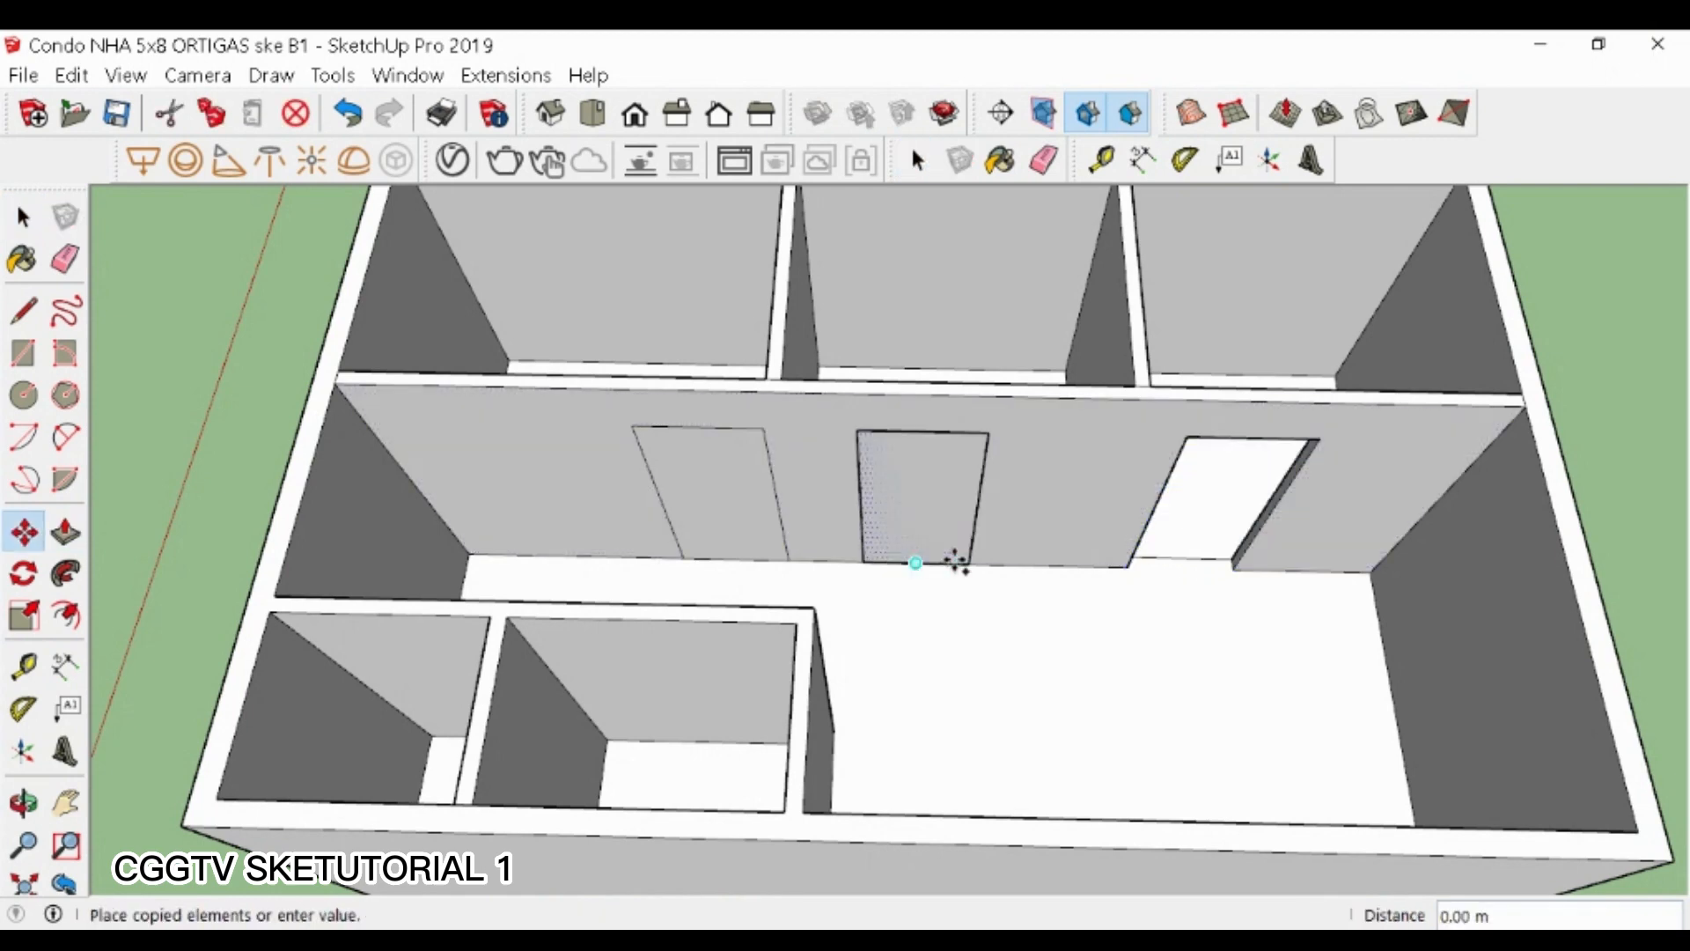
click(1390, 632)
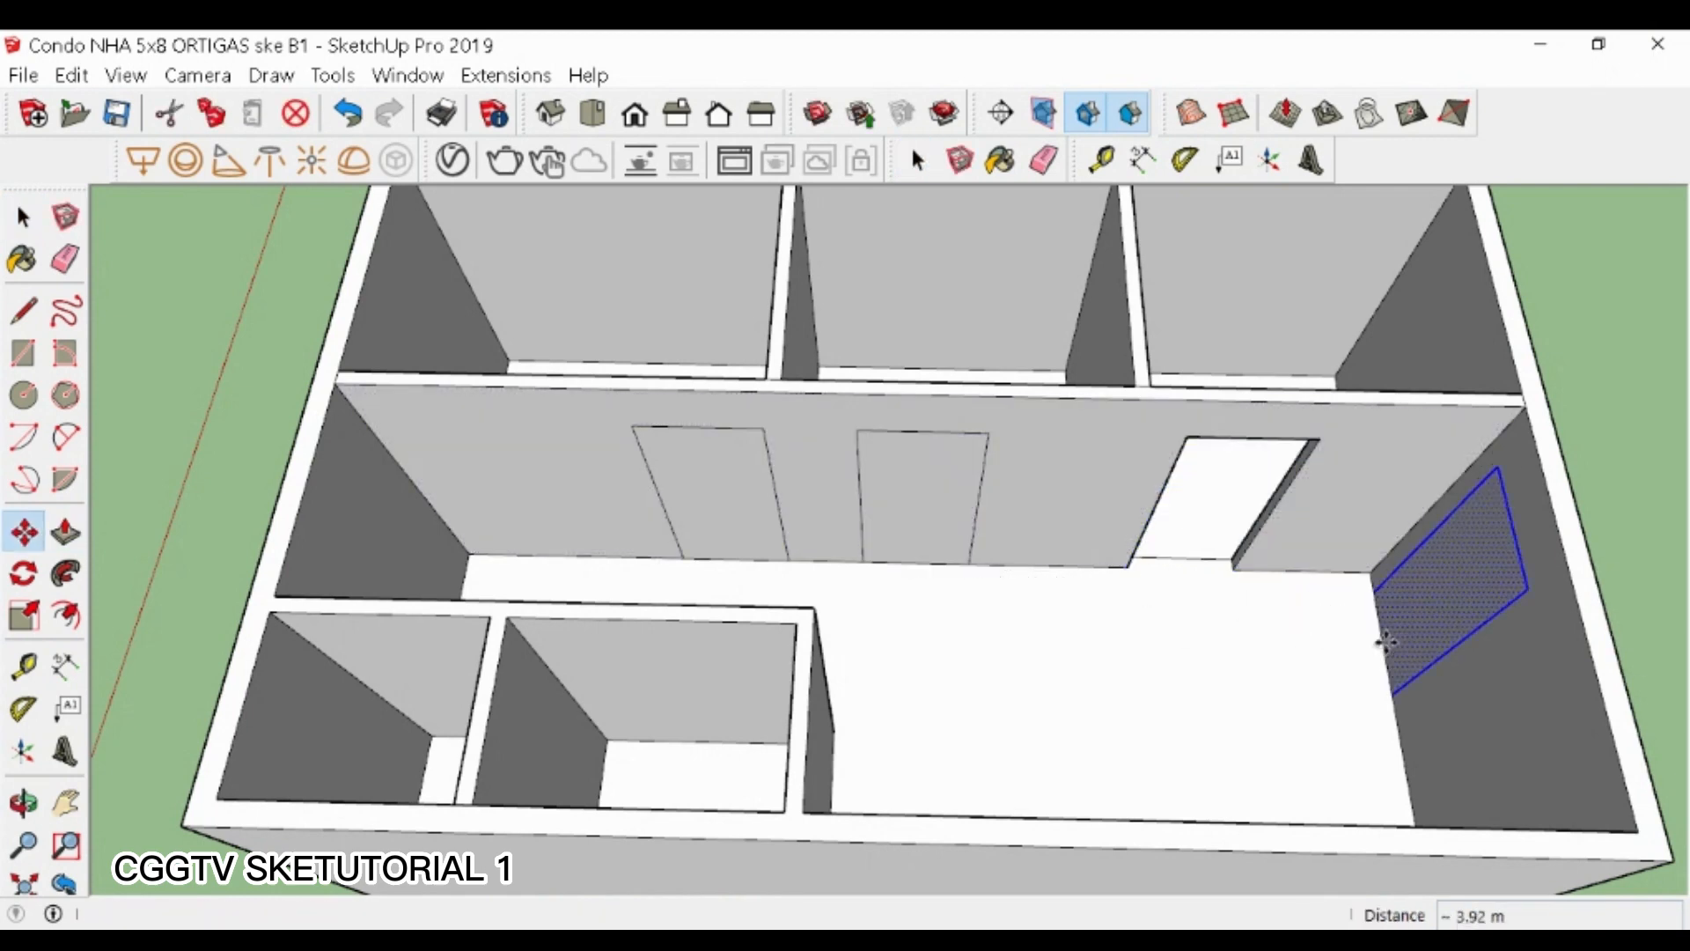
click(1418, 606)
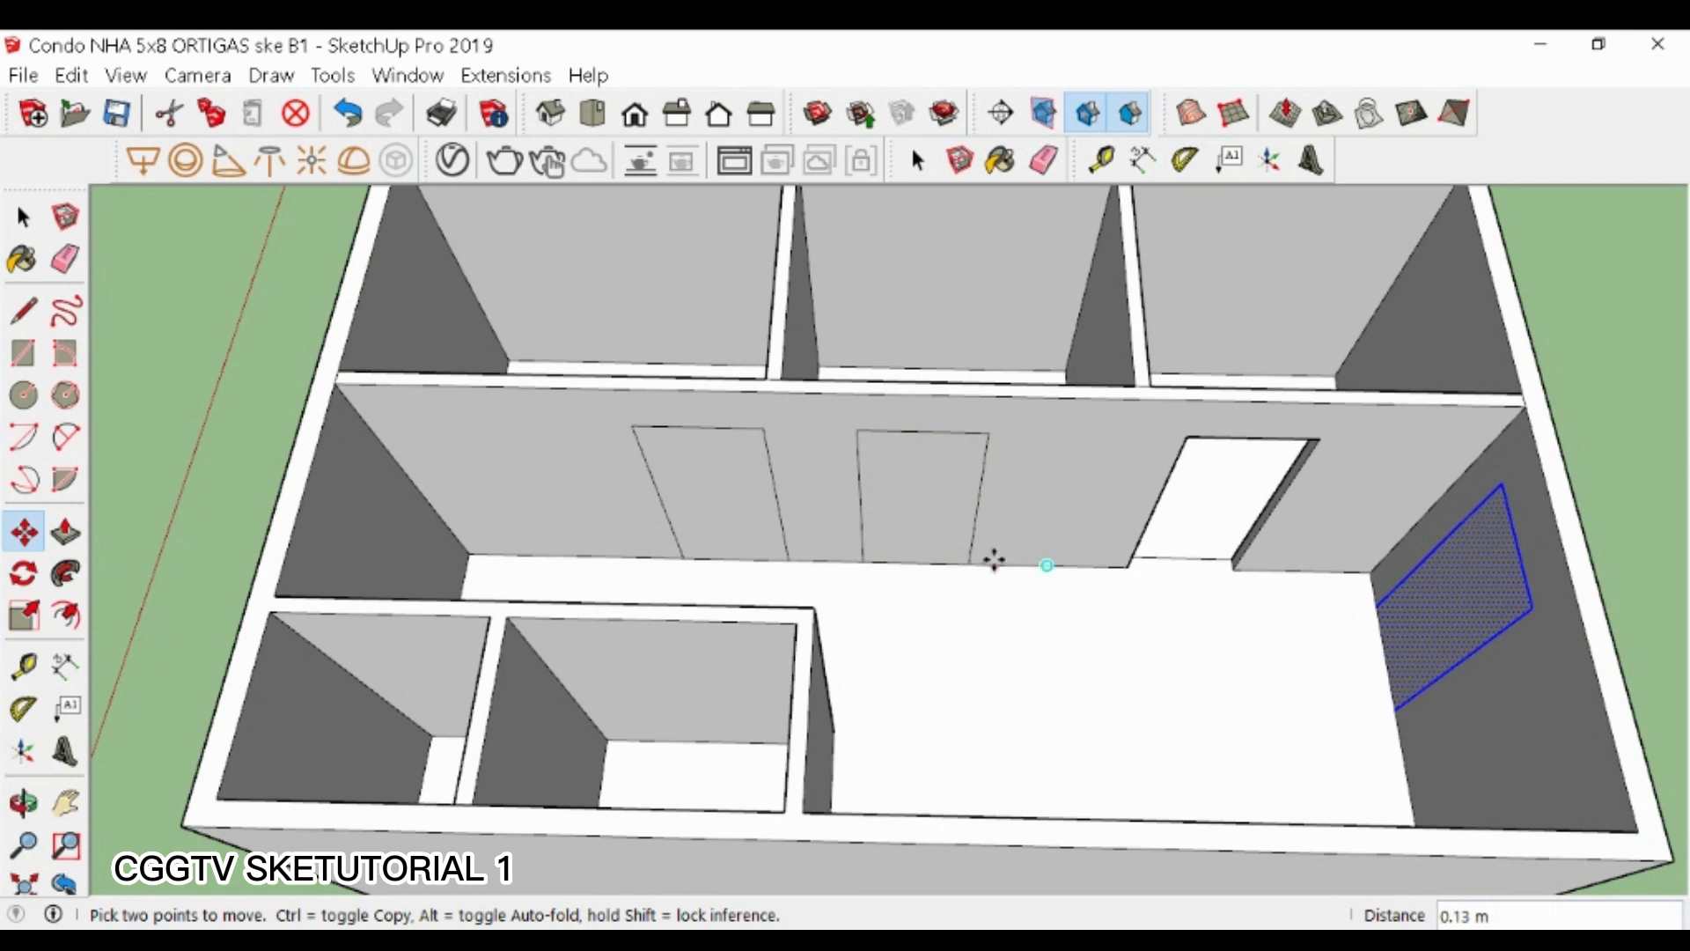
- Copy the middle door rectangle from the long partition onto the toilet's side wall, standing on the floor line
key(space)
click(918, 548)
key(m)
key(ctrl)
click(919, 559)
scroll(774, 660, up, 5)
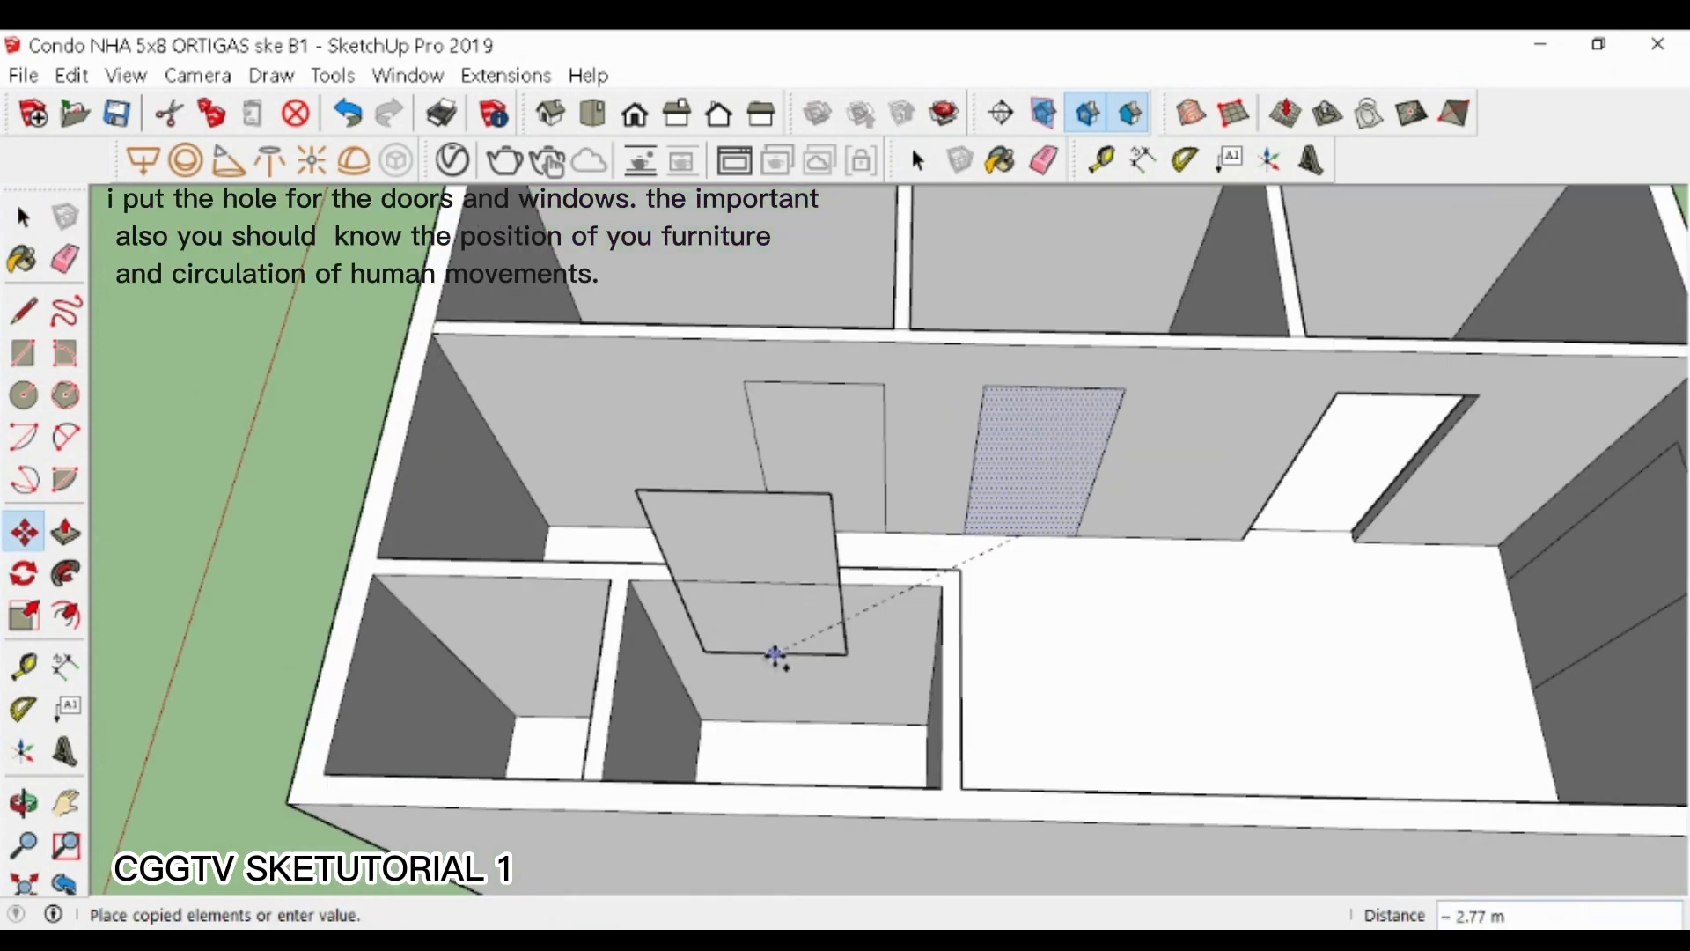
click(883, 742)
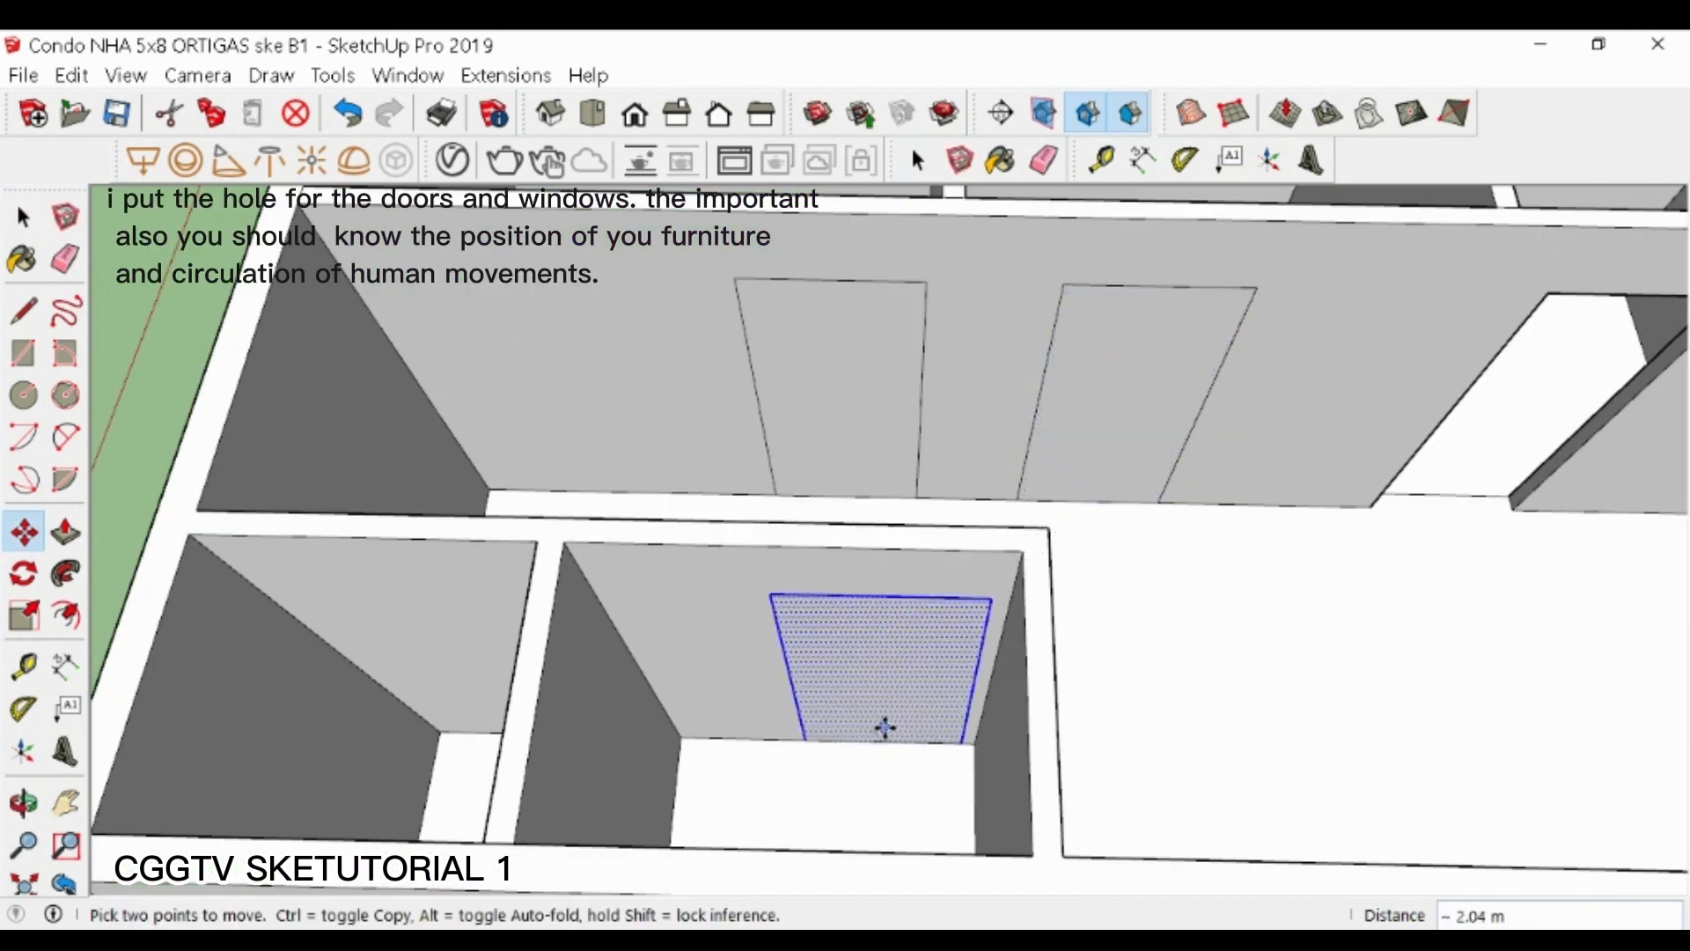
- Narrow the toilet door rectangle by moving its side edge inward along the green axis
key(space)
click(793, 687)
key(m)
drag(794, 686, 807, 683)
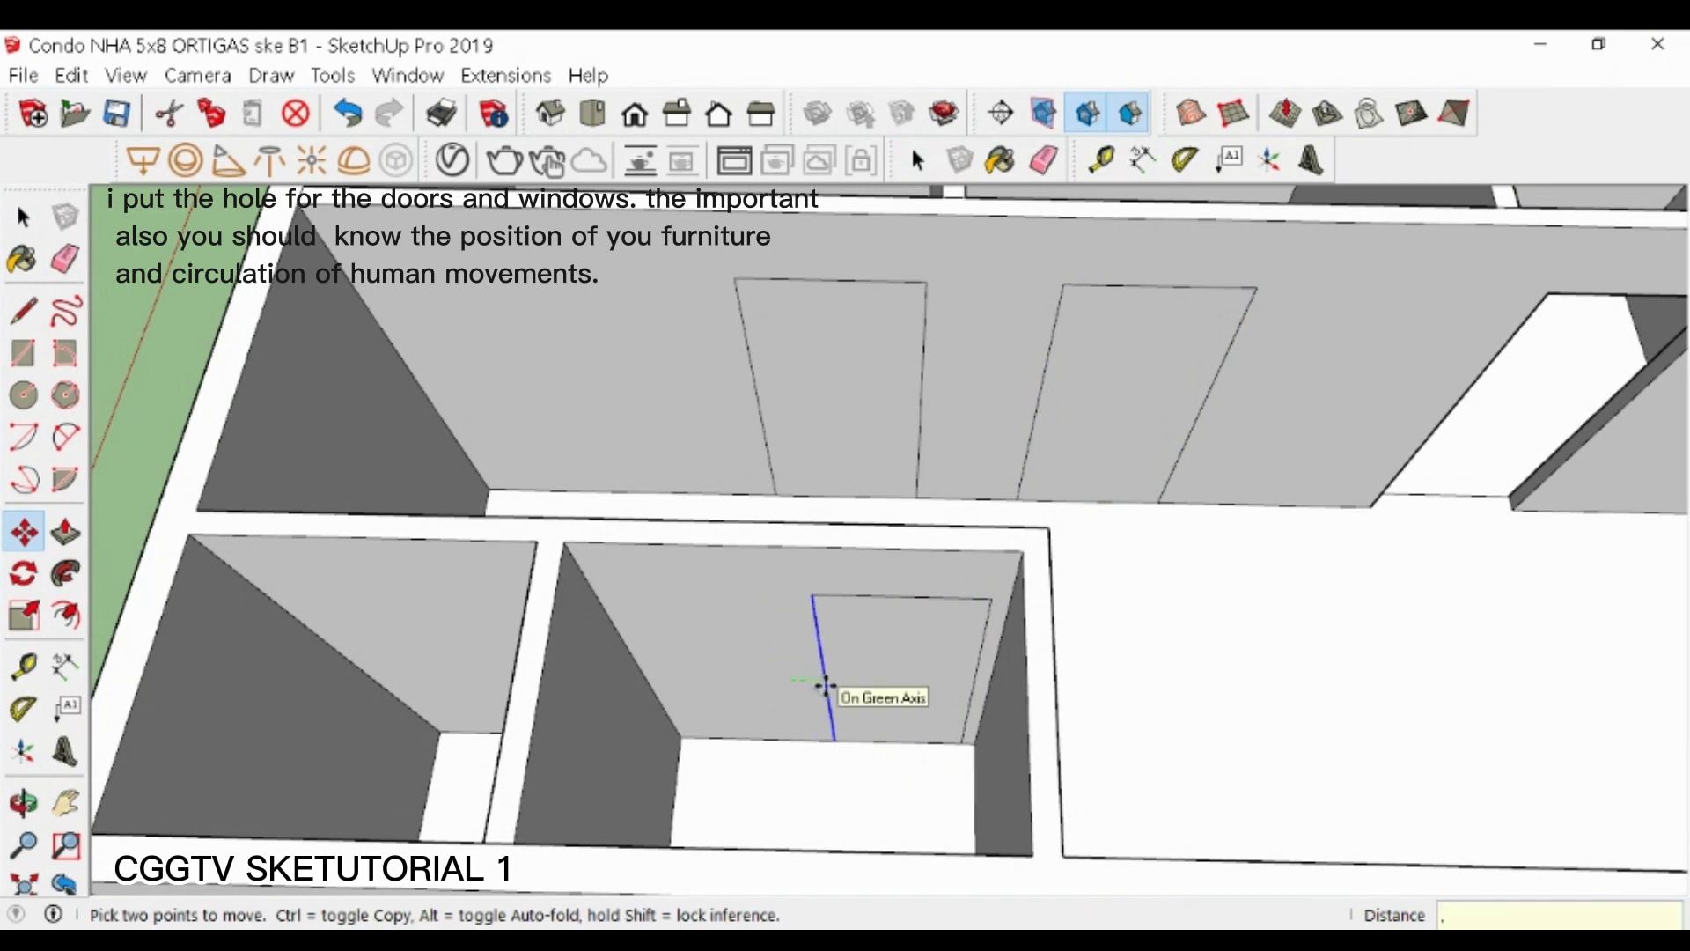
key(Return)
- Copy the narrowed toilet door rectangle about 1.75 m along the same wall into the terrace
scroll(1048, 607, down, 3)
key(space)
click(960, 669)
key(m)
key(ctrl)
click(939, 707)
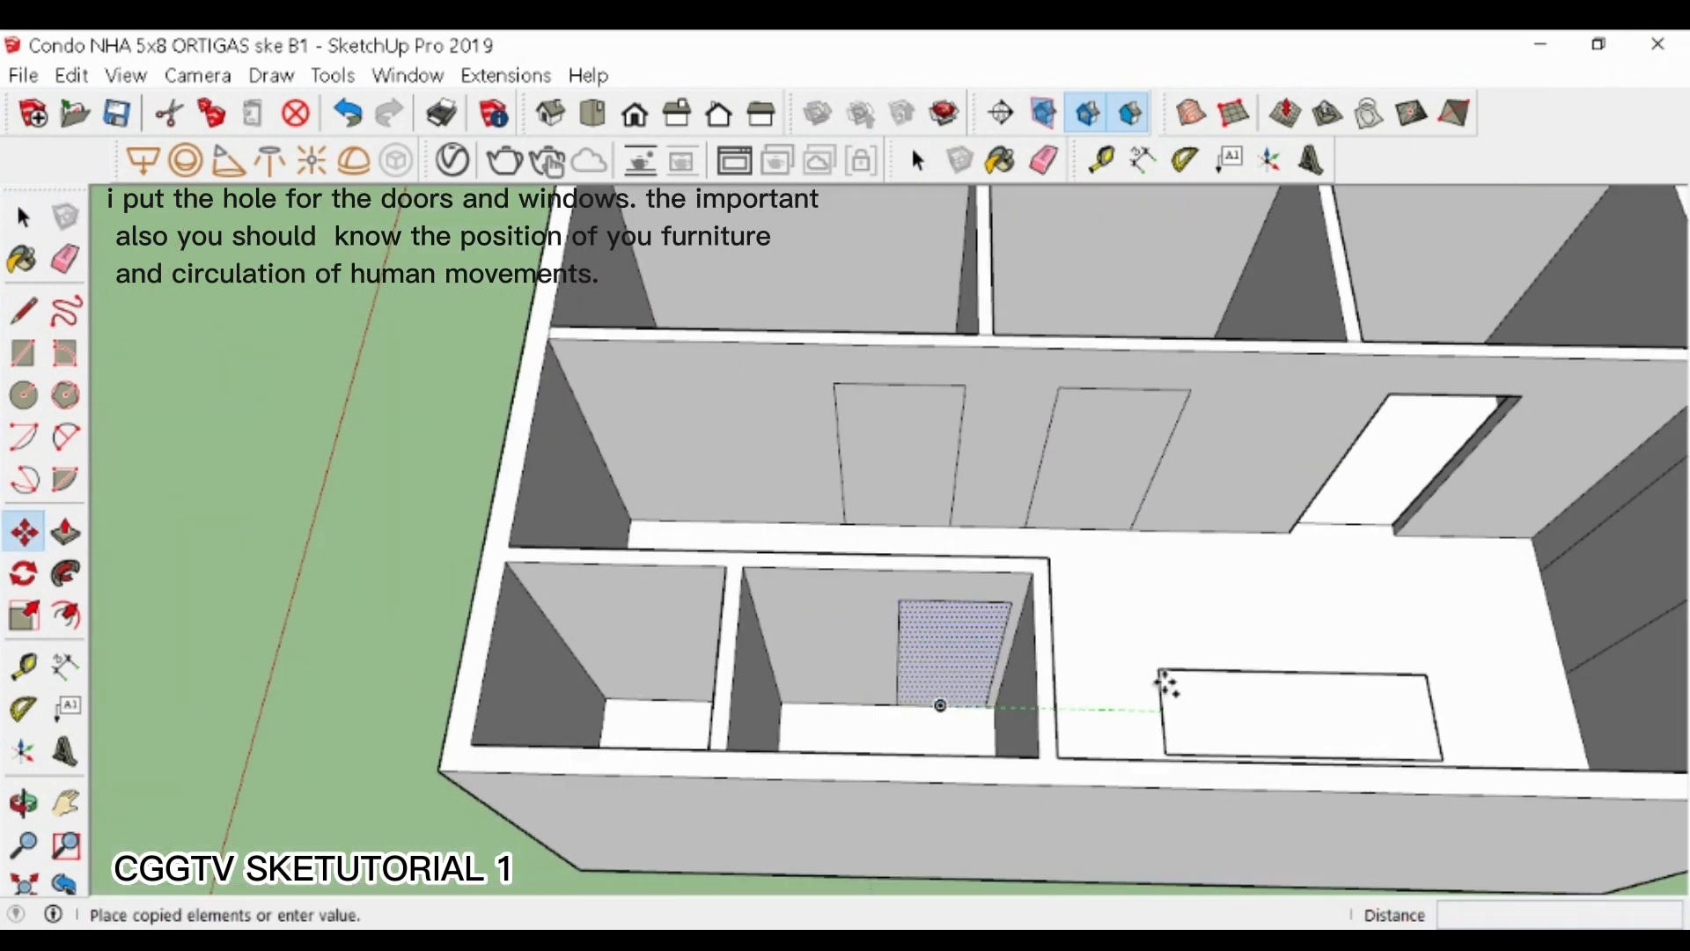
scroll(352, 634, up, 3)
click(881, 725)
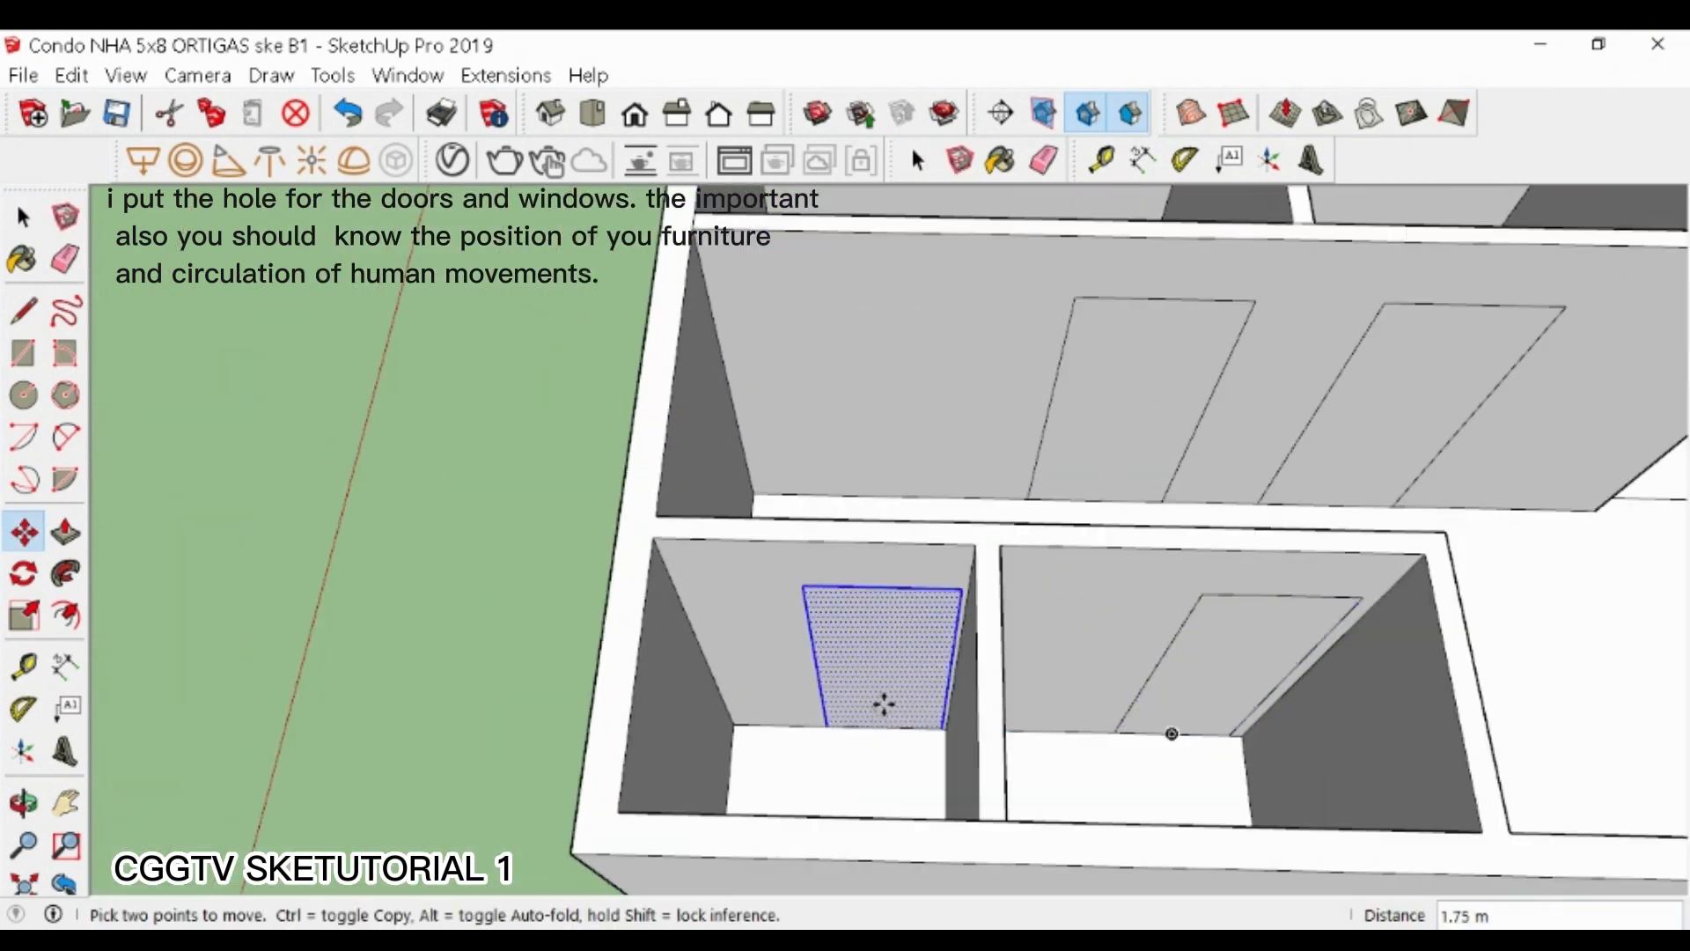
- Push the toilet and terrace door rectangles 0.10 m through the wall to cut both openings
key(p)
double_click(872, 700)
scroll(690, 683, down, 3)
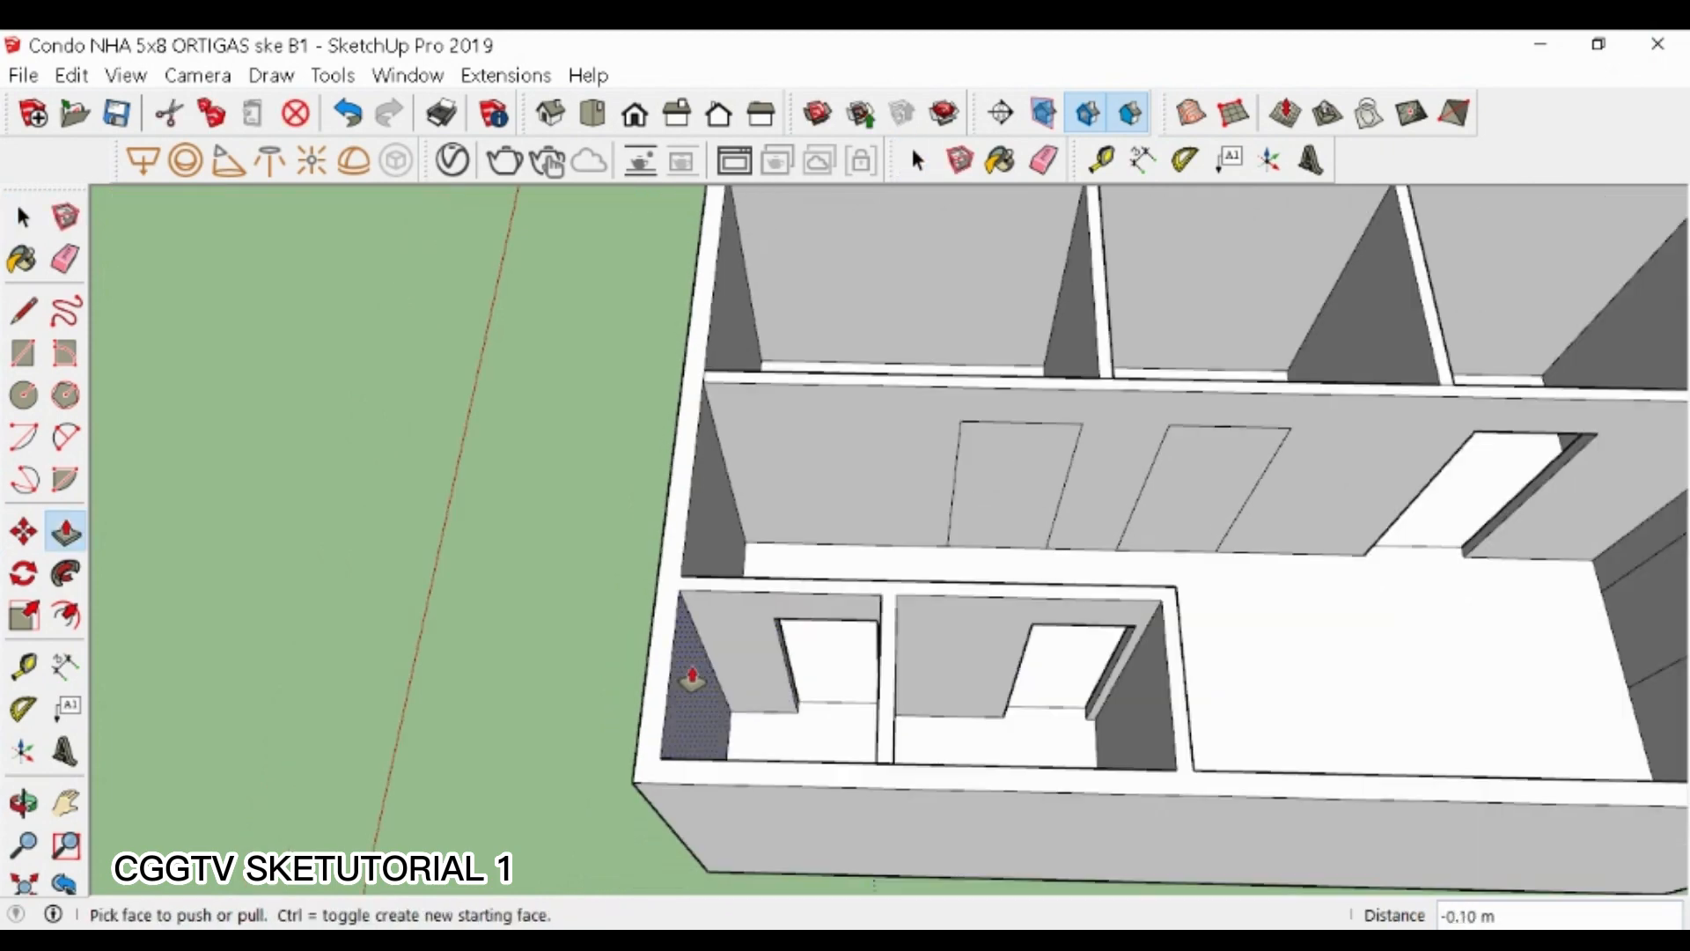
- Push the two remaining long-partition doors and the end-wall entrance door through to cut their openings
scroll(901, 558, up, 4)
double_click(910, 494)
scroll(1167, 528, down, 3)
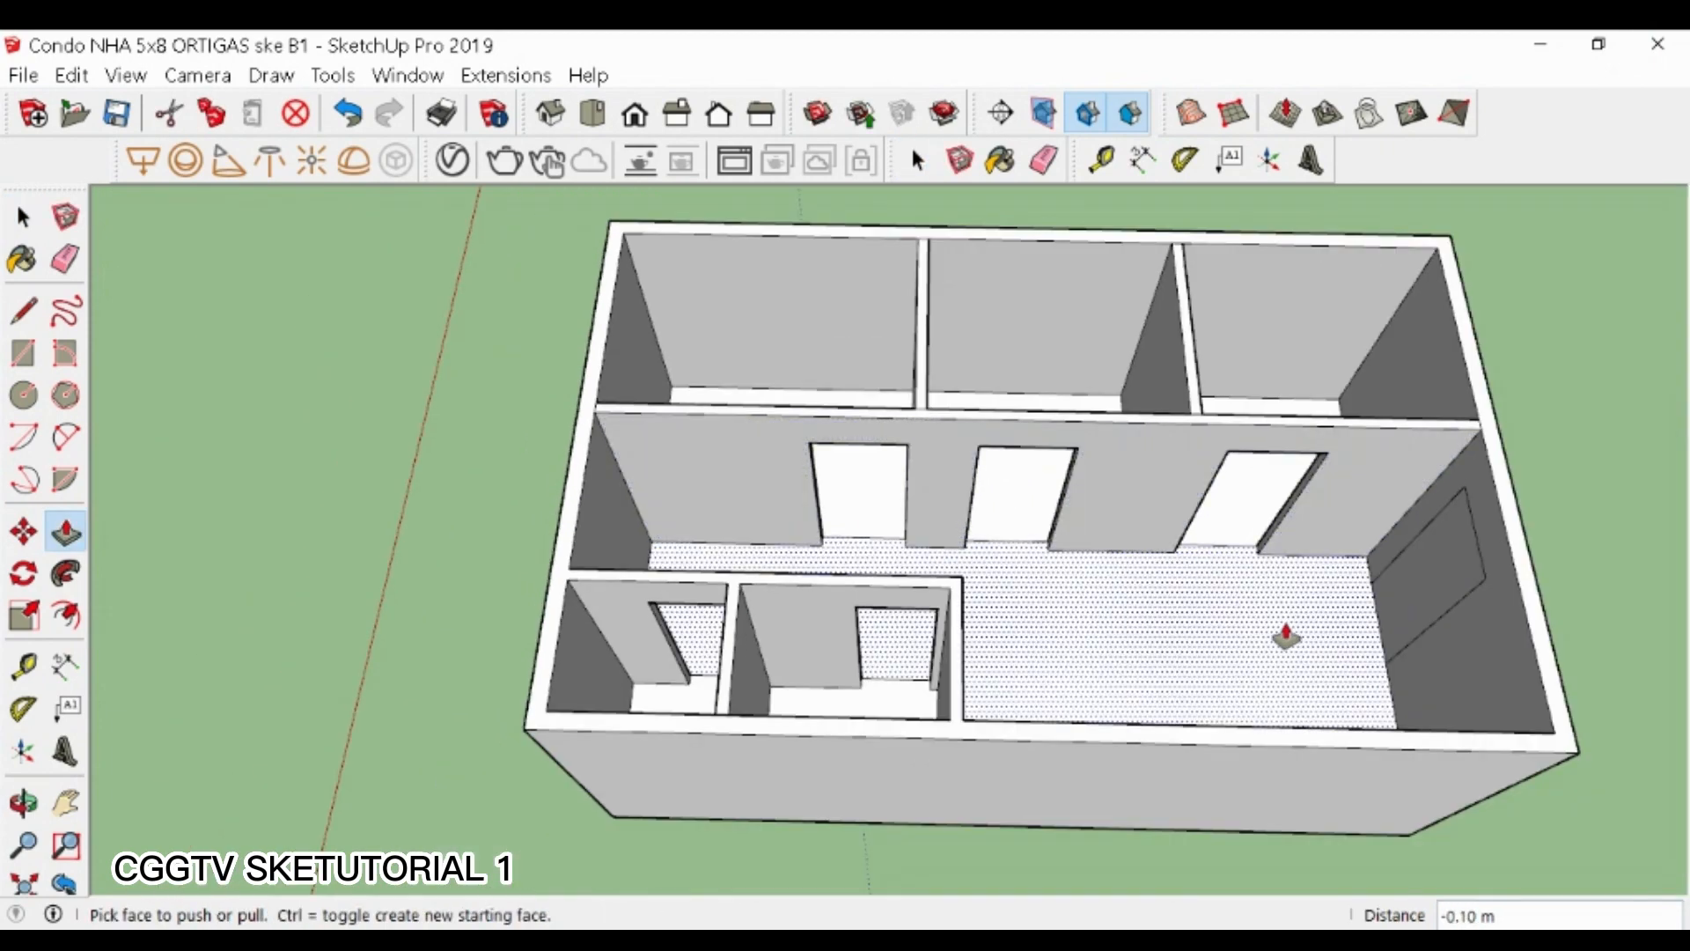
scroll(1444, 593, up, 3)
double_click(1445, 593)
scroll(1162, 623, down, 3)
- Copy the floor edge 1 m up the terrace's outer wall, and copy that line about 1.32 m higher
middle_drag(1161, 624, 690, 649)
key(m)
click(784, 608)
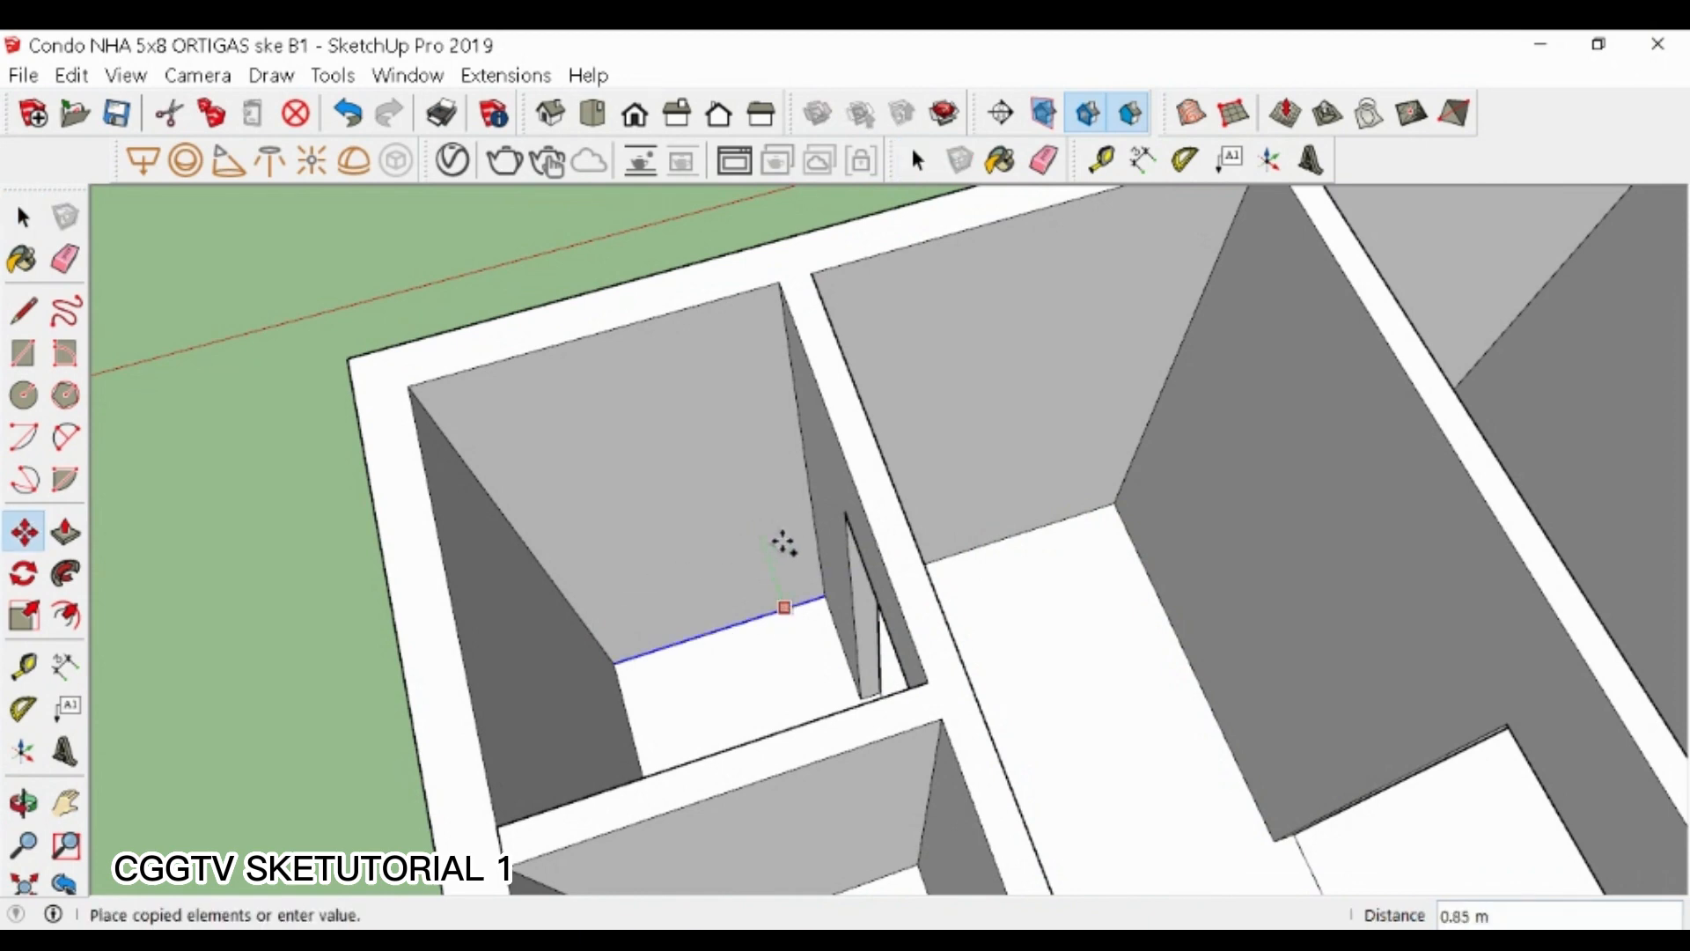
scroll(784, 542, down, 2)
shift+middle_drag(784, 543, 890, 532)
scroll(893, 532, up, 2)
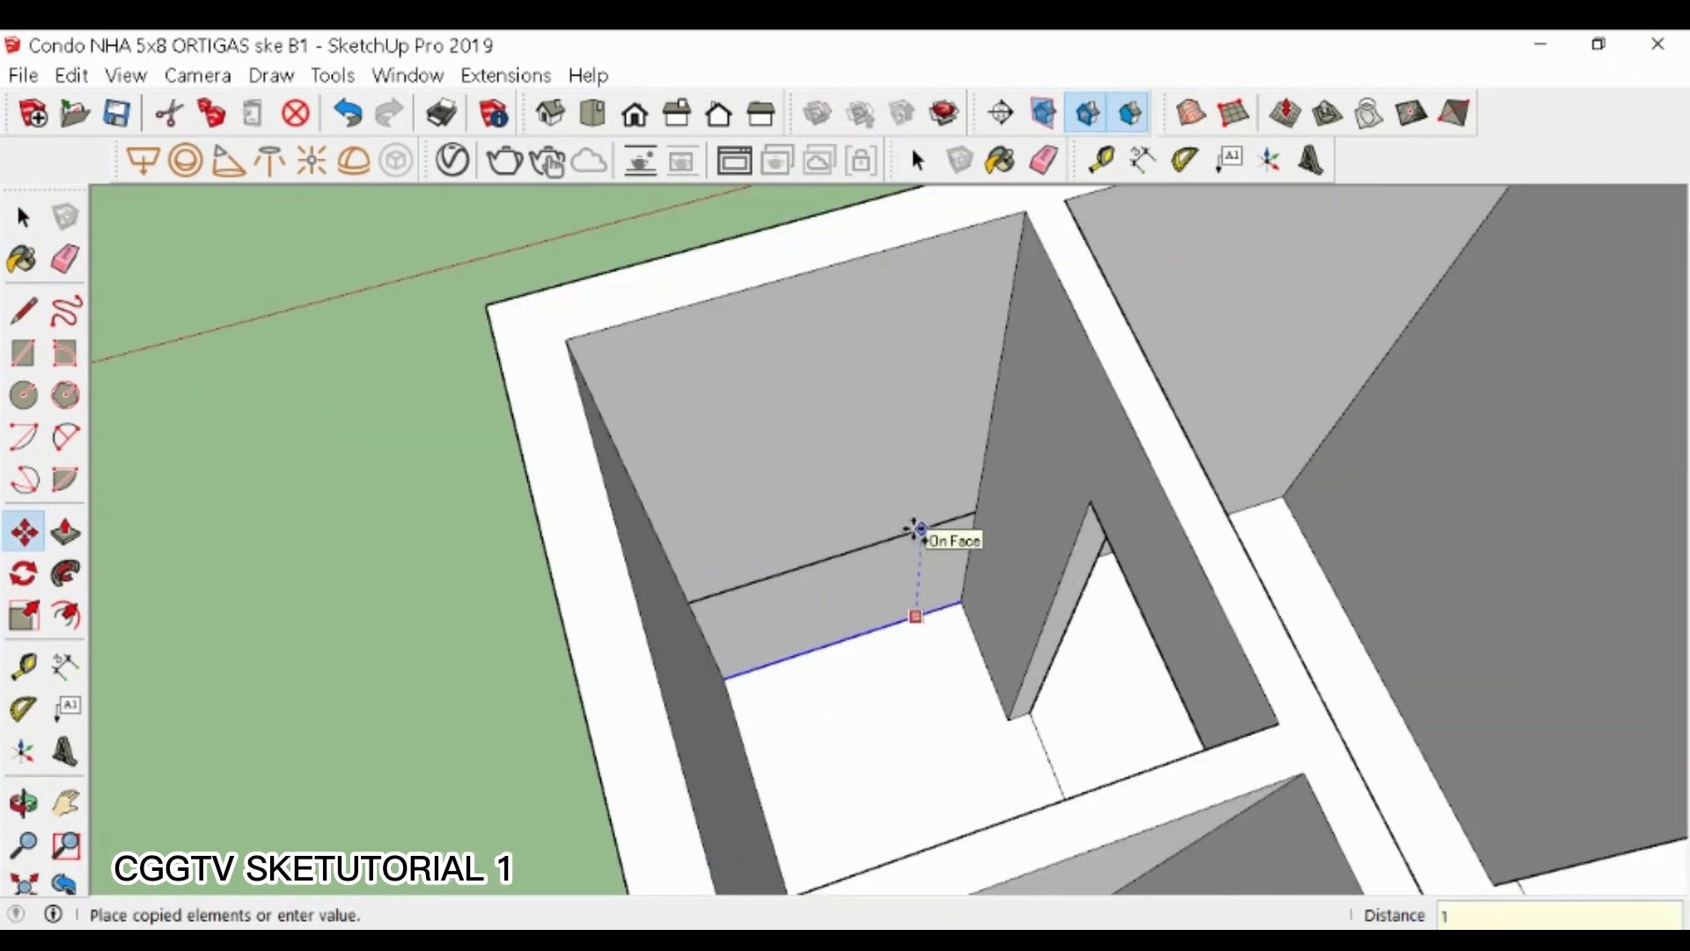
key(Return)
click(969, 507)
key(ctrl)
click(1007, 291)
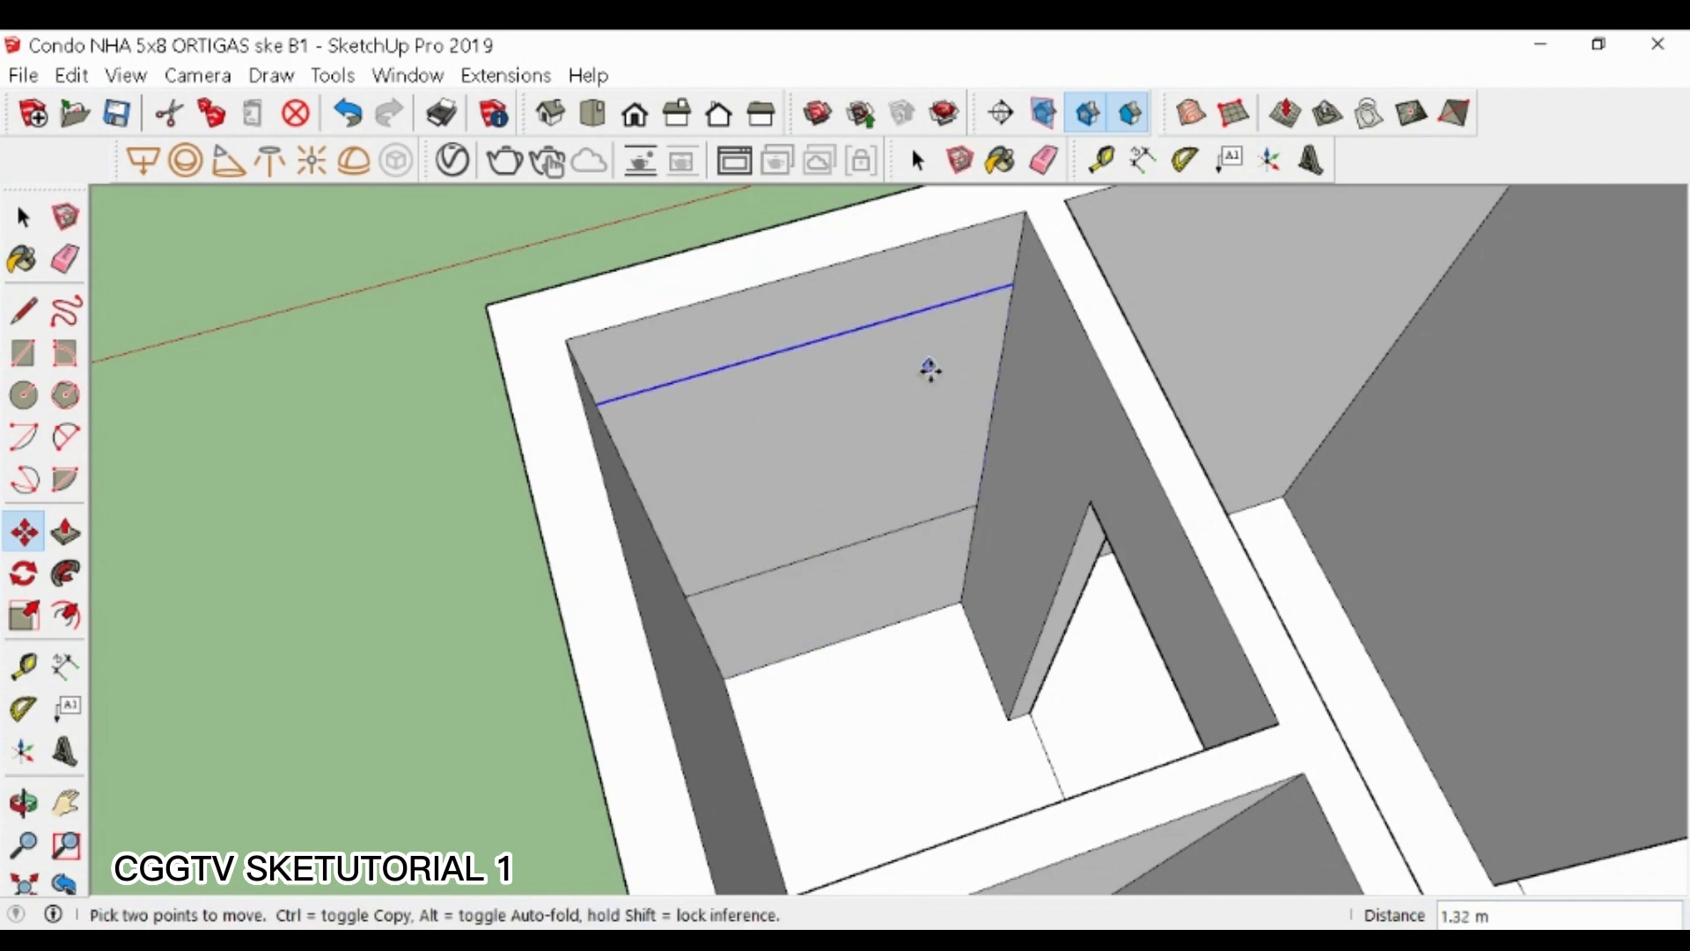
- Push the band between the two lines 0.15 m through the outer wall to open up the terrace
key(p)
click(913, 452)
click(778, 506)
scroll(778, 507, down, 3)
scroll(1014, 452, up, 3)
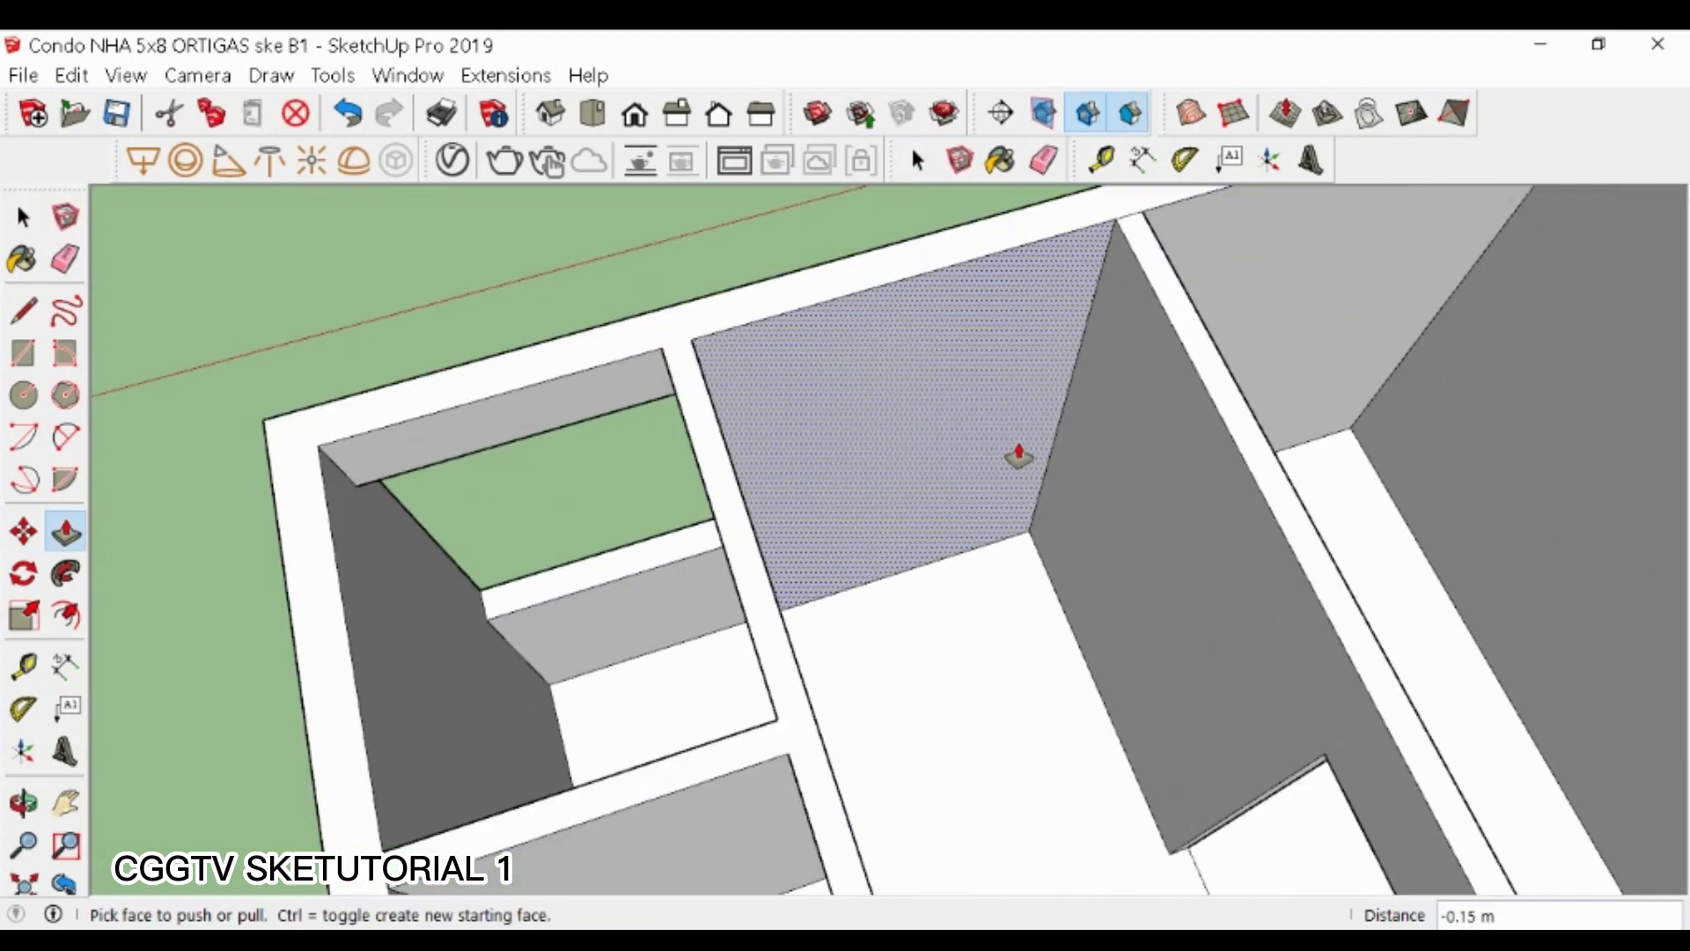
- Draw a 1 by 1.2 m window rectangle on the outer end wall of the hallway bay
middle_drag(1015, 452, 856, 462)
middle_drag(776, 502, 555, 434)
key(r)
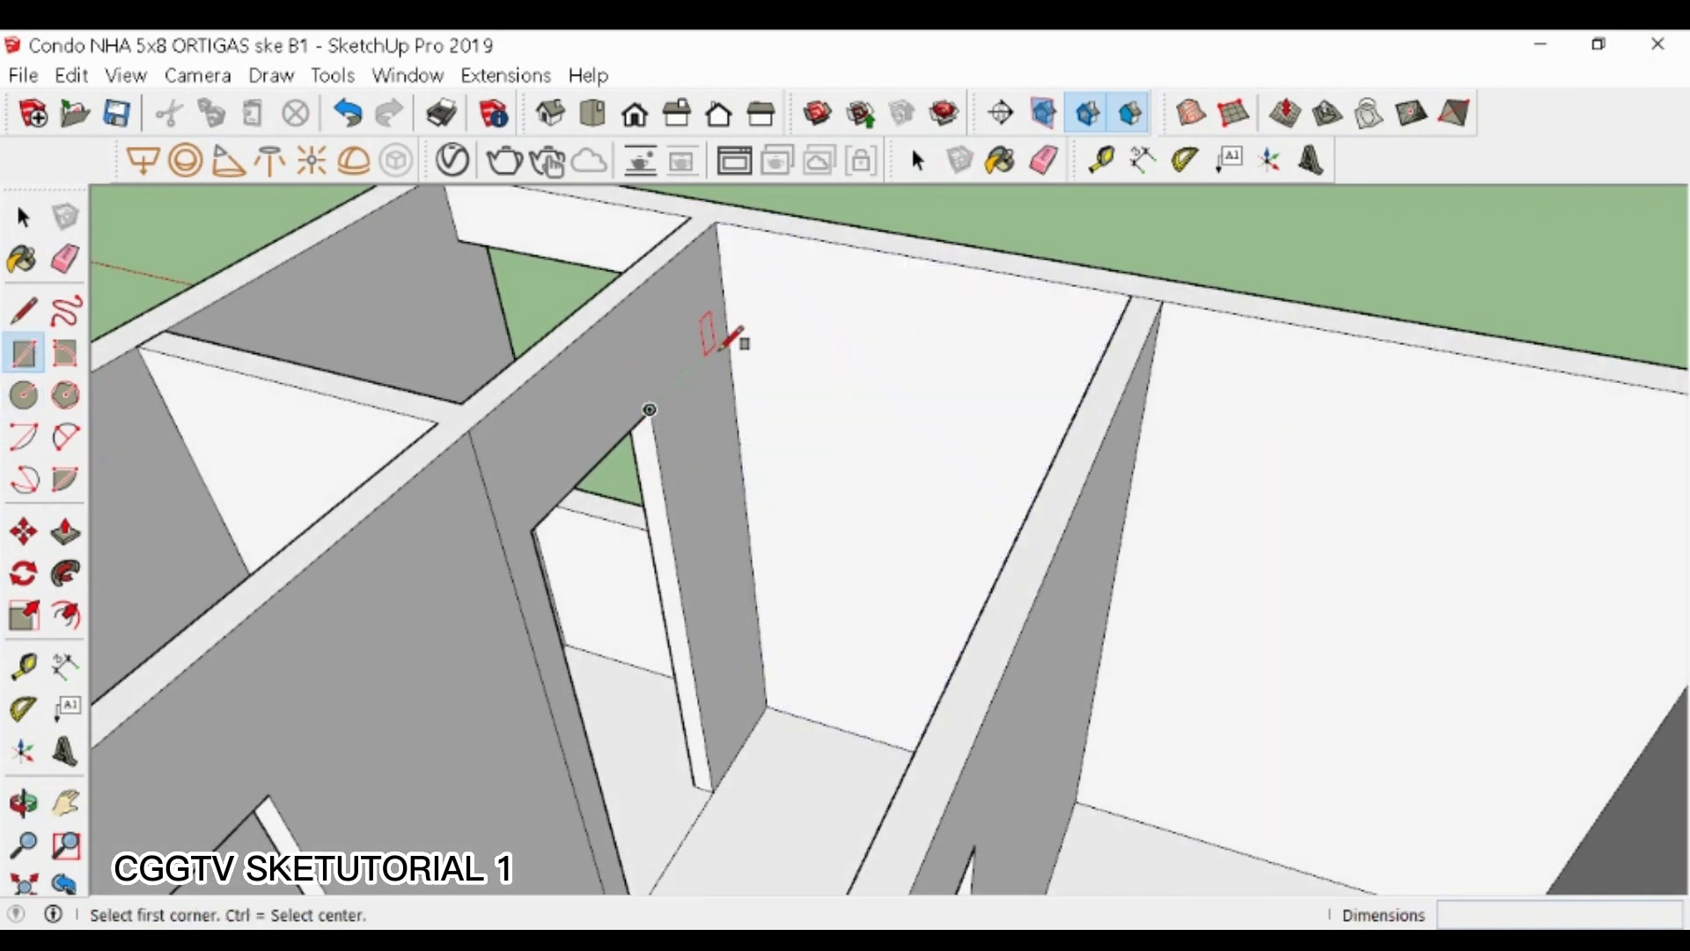
click(754, 339)
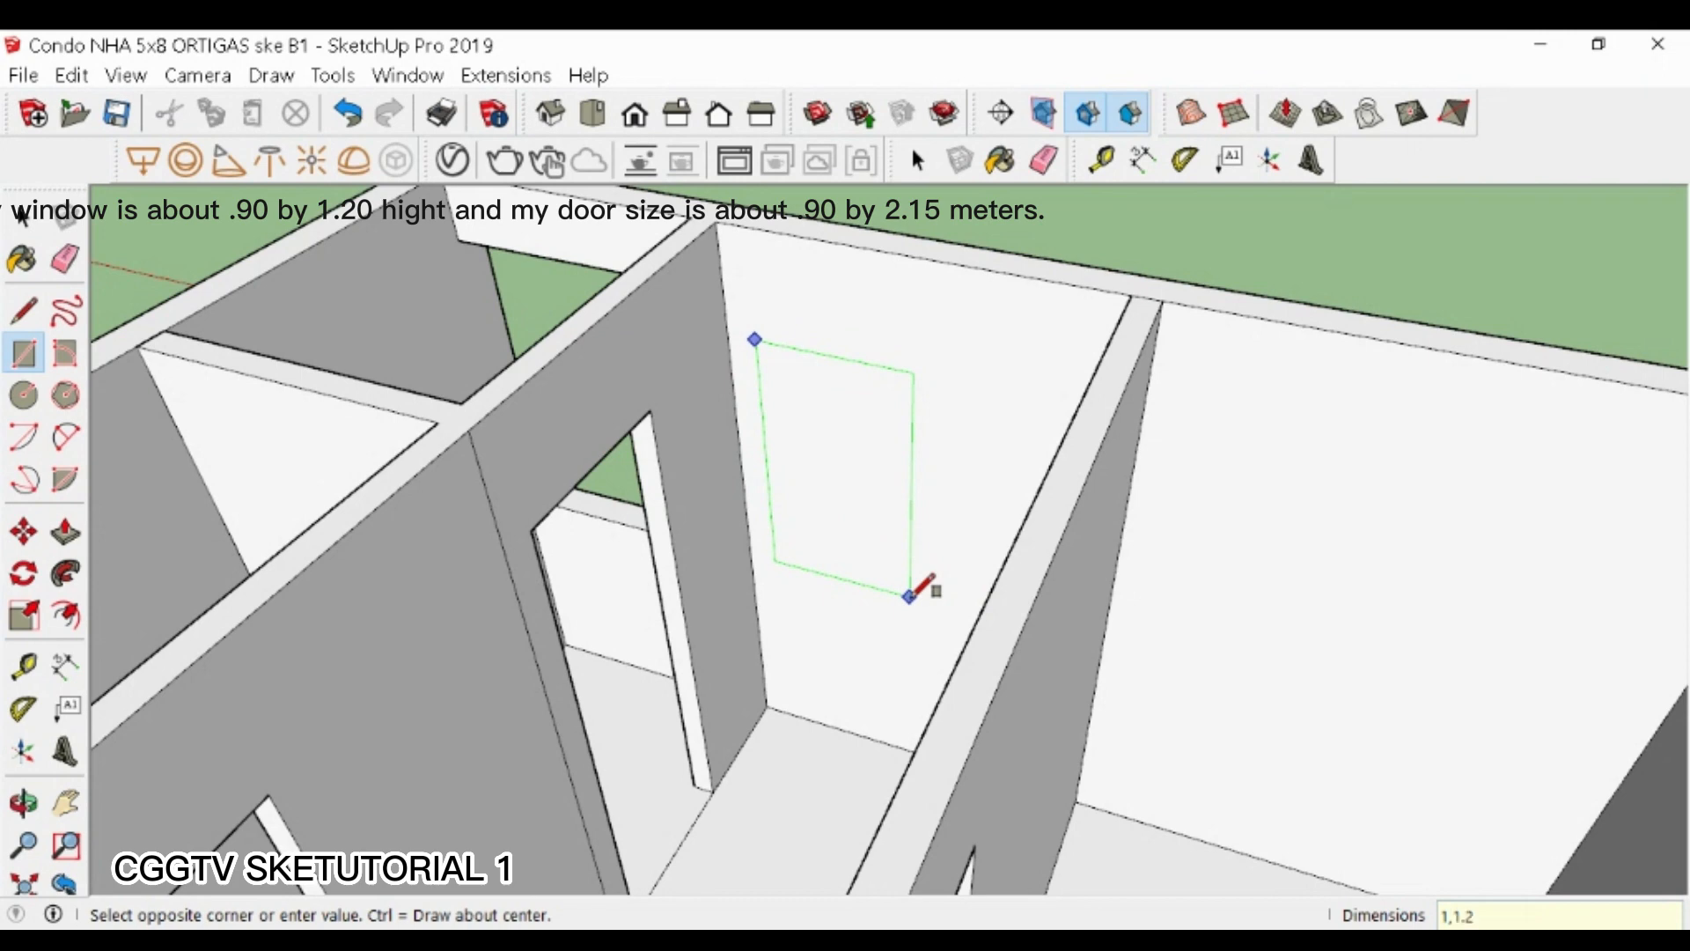
- Copy the hallway window rectangle about 1.50 m along the outer wall into the adjoining bedroom
middle_drag(924, 586, 764, 510)
key(space)
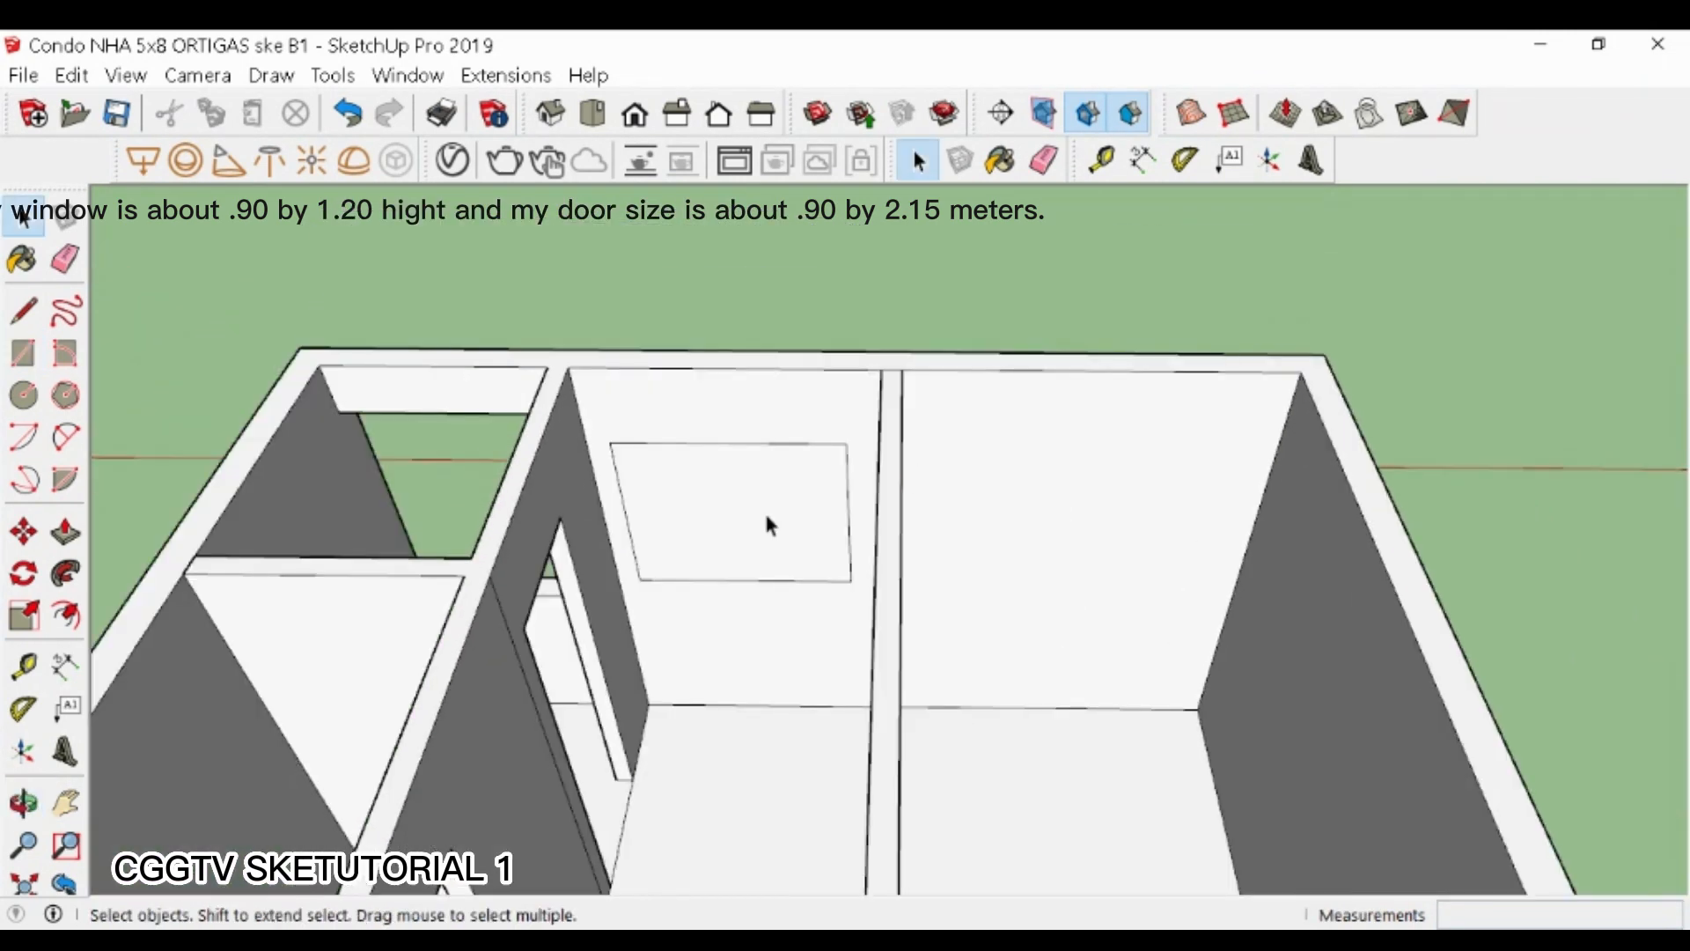
click(764, 509)
key(m)
click(845, 445)
key(ctrl)
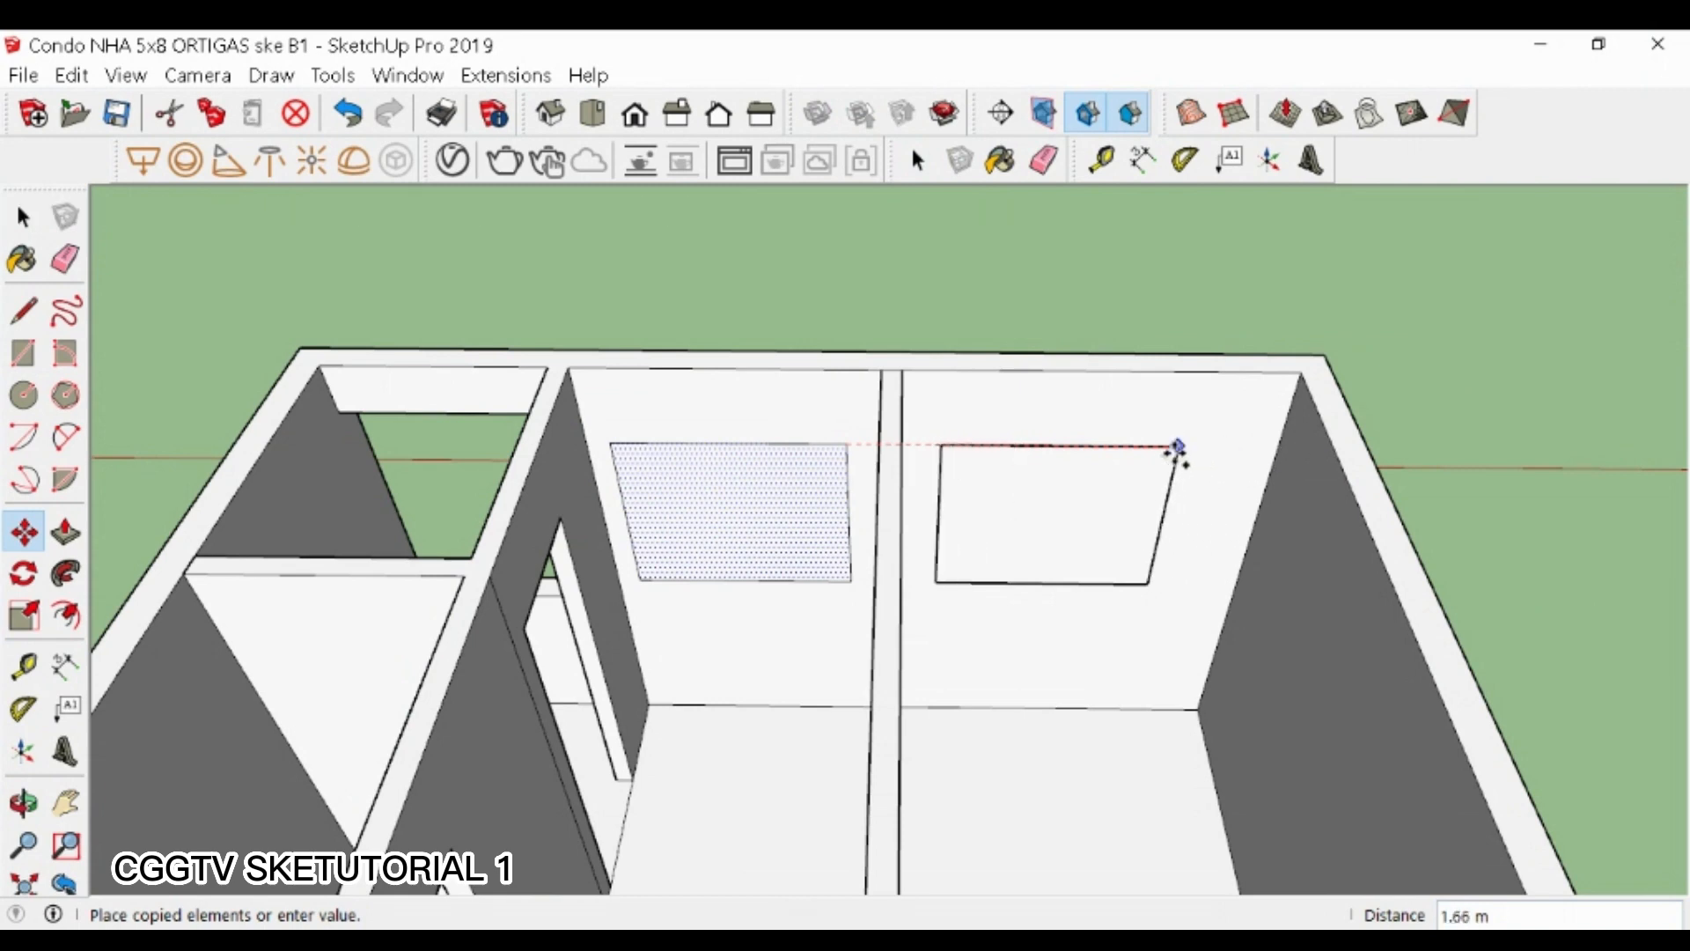
click(1143, 447)
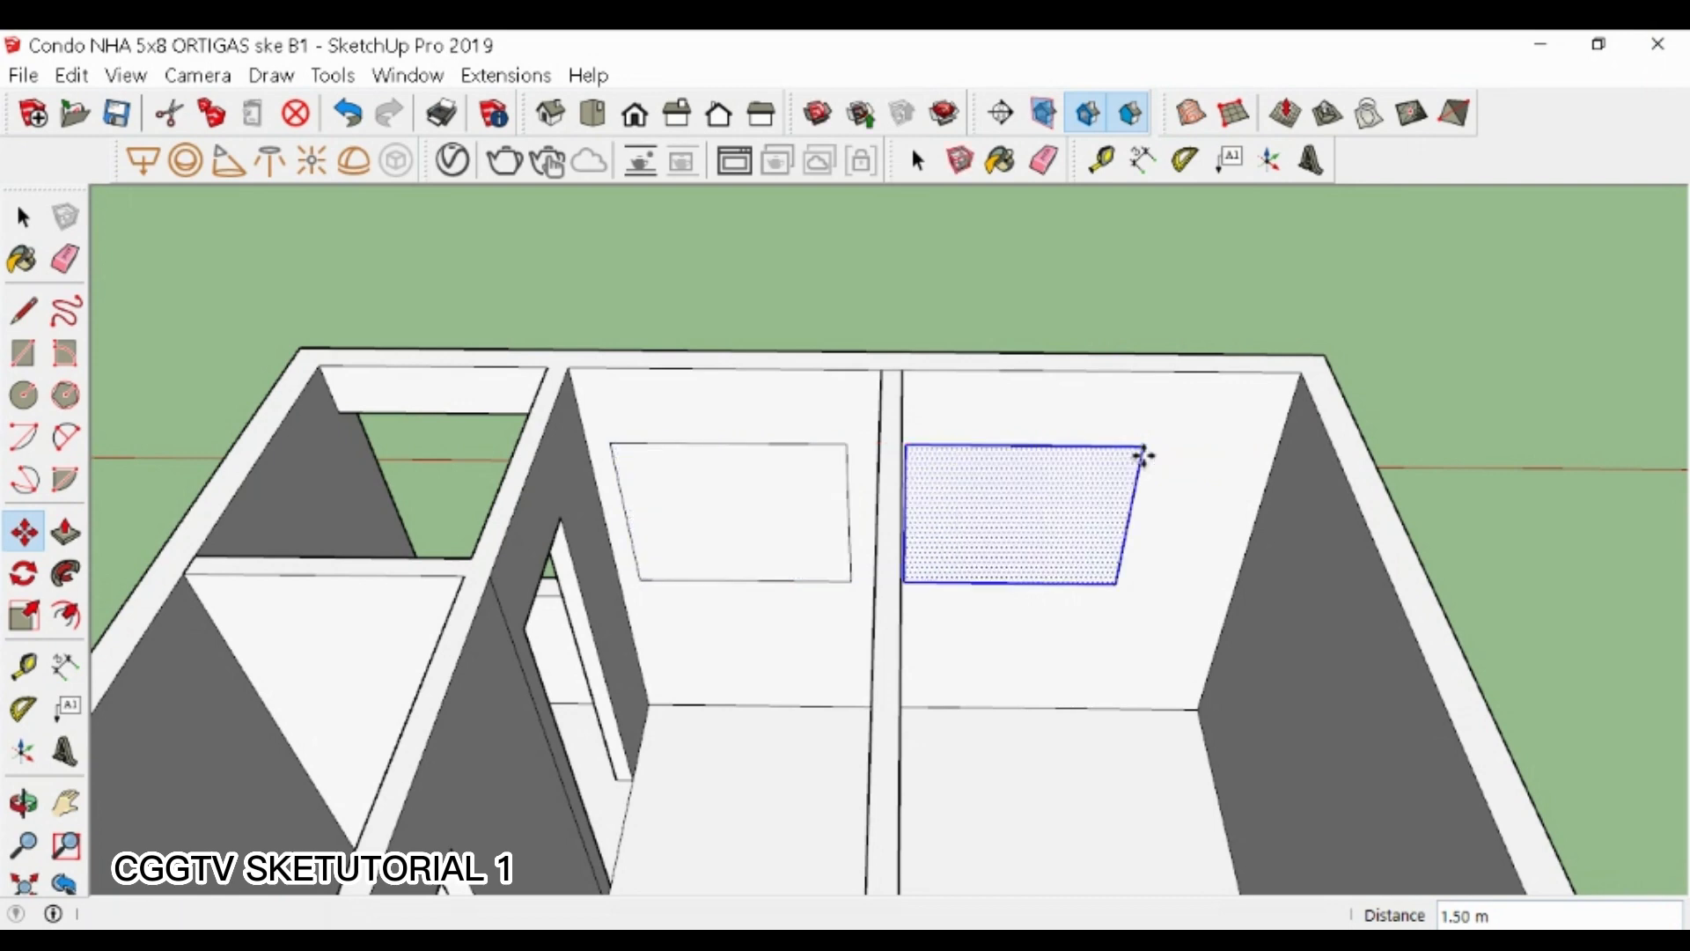
- Copy the bedroom window rectangle to the unit's opposite end wall, beside the entrance door
key(space)
key(m)
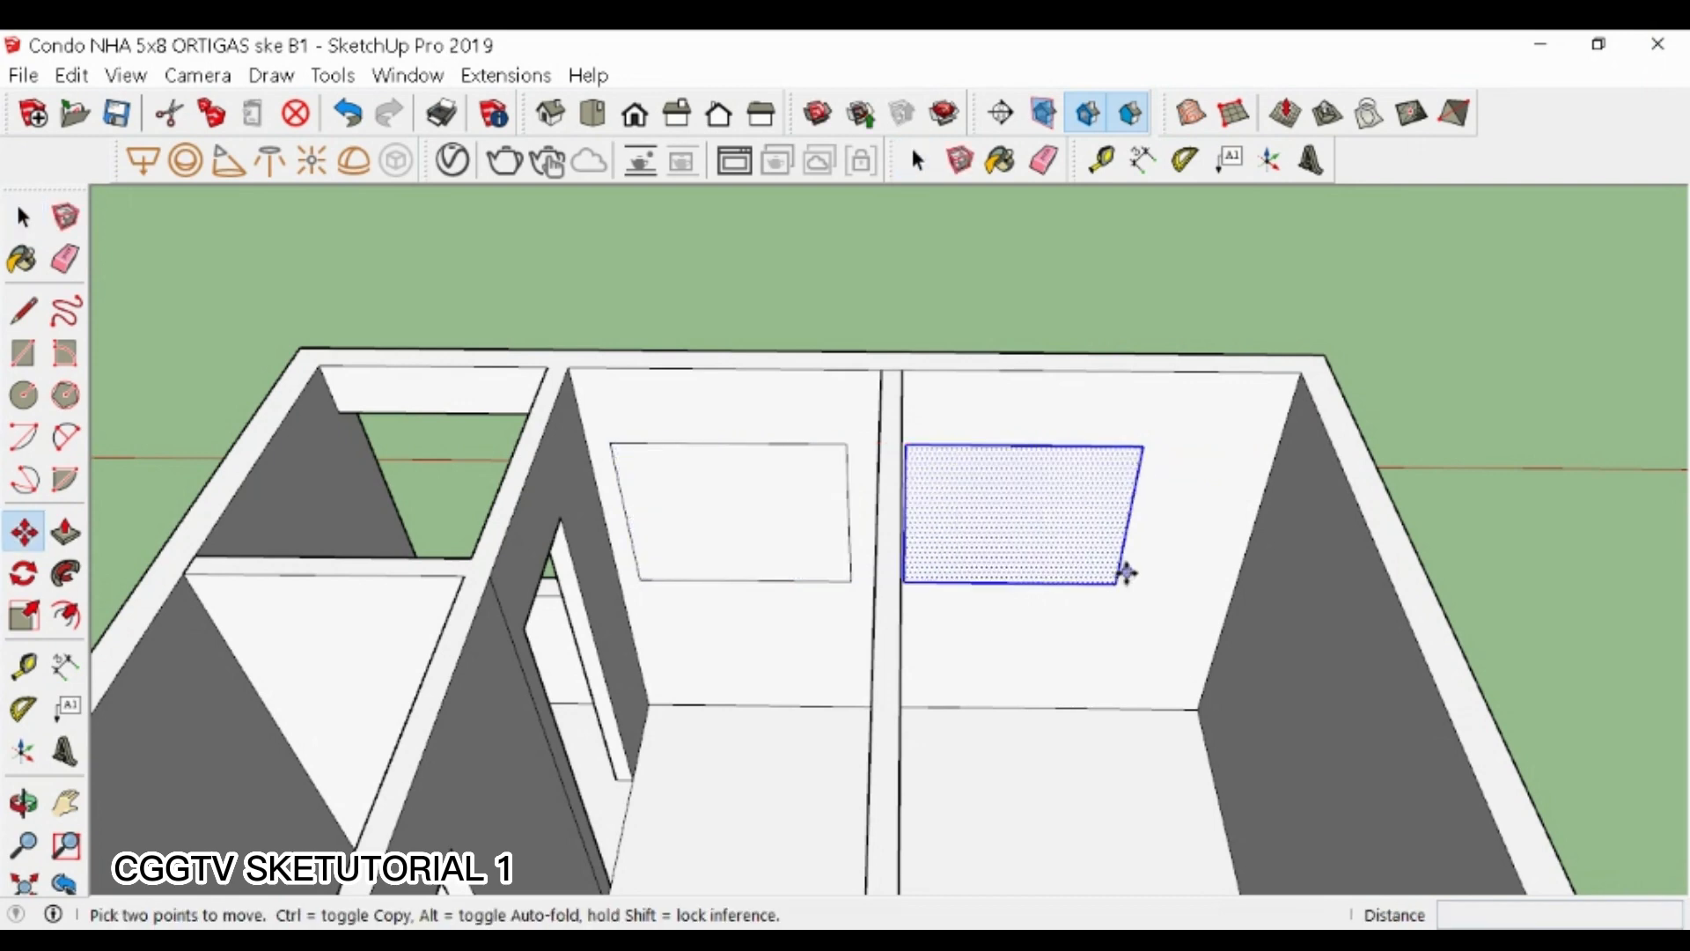
key(ctrl)
click(1116, 582)
scroll(917, 326, down, 6)
scroll(1004, 616, up, 5)
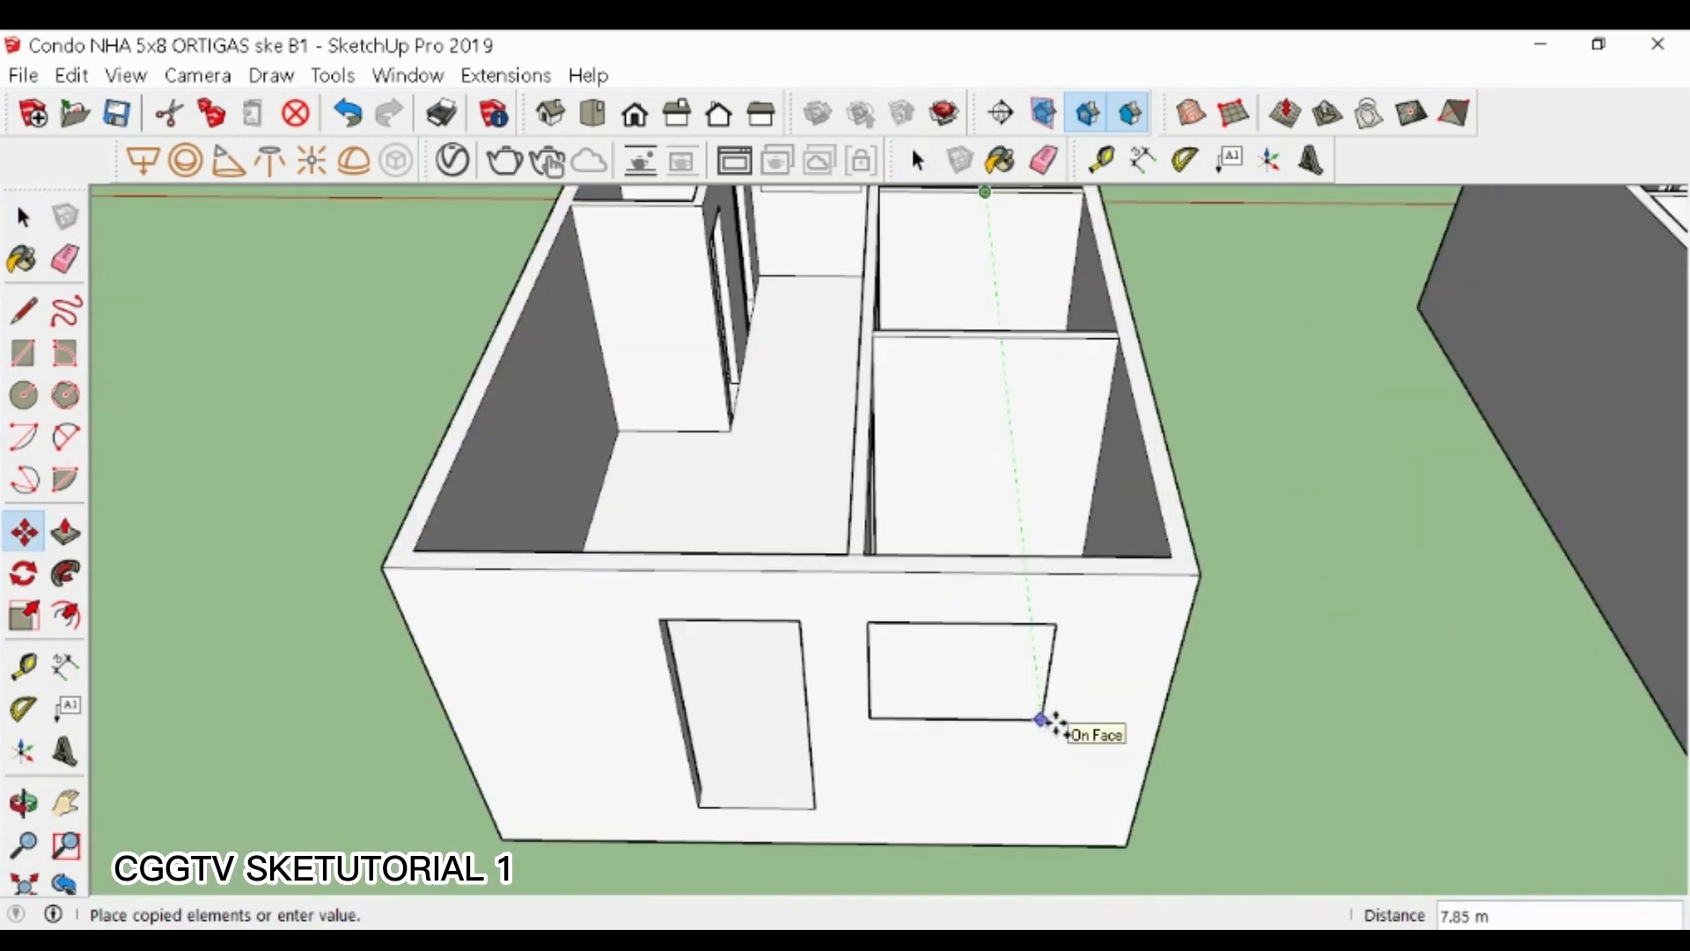
click(1040, 720)
scroll(1030, 691, down, 2)
scroll(1057, 651, up, 1)
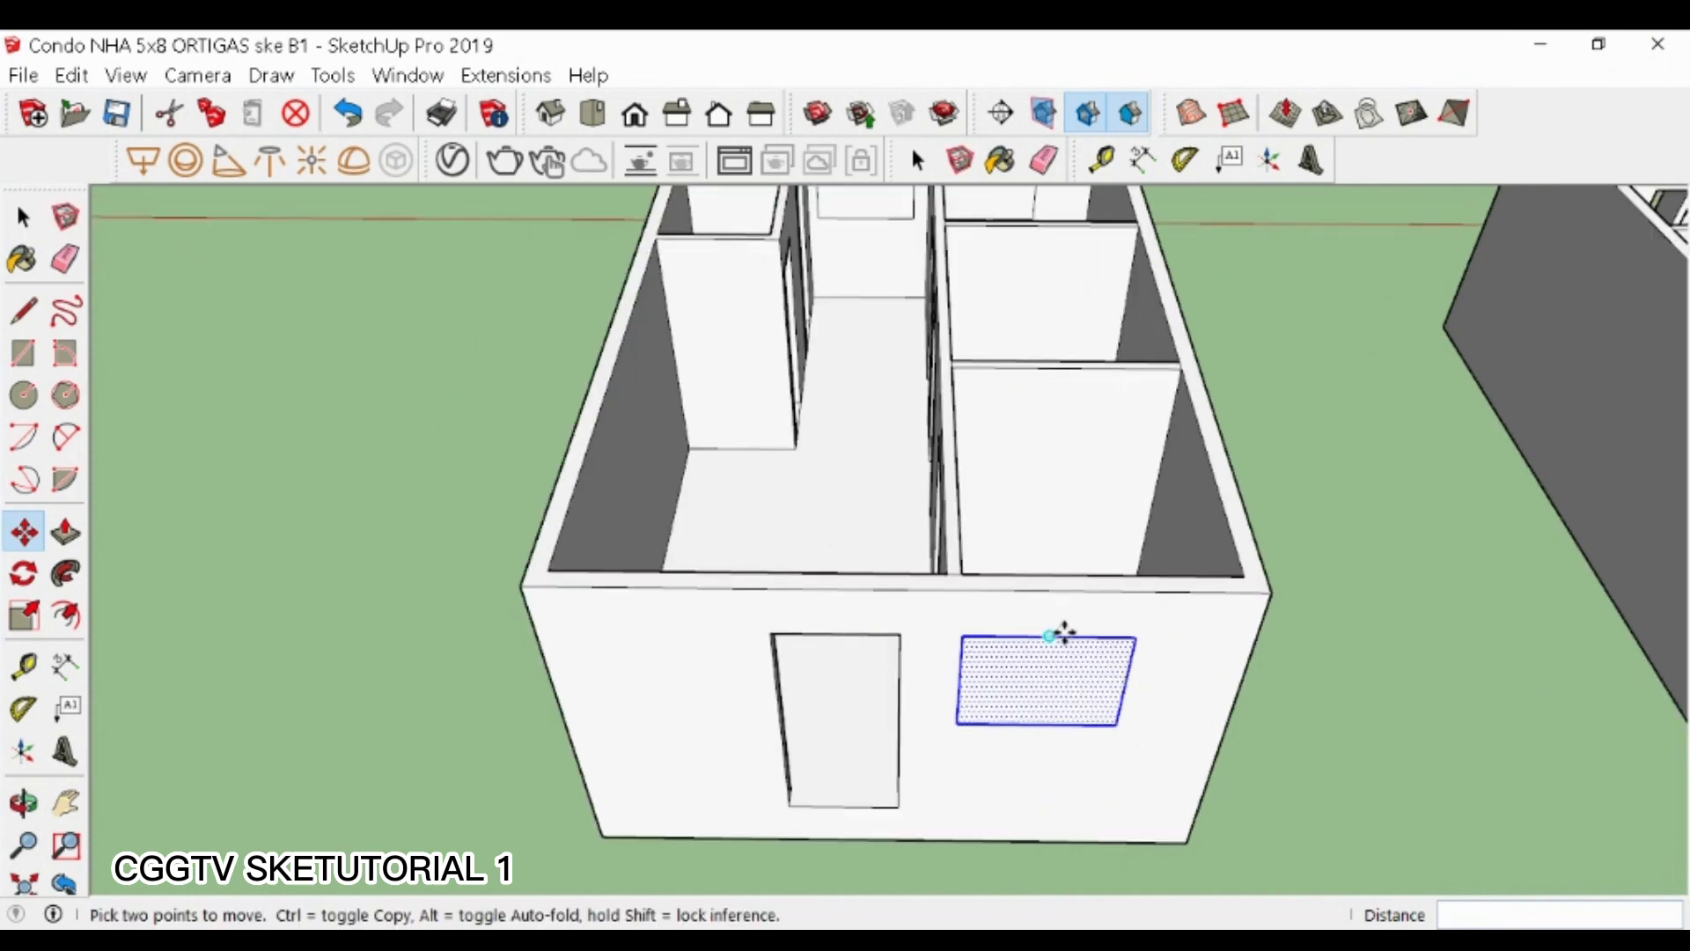
- Shift the entrance-wall window away from the door and place a copy of it on the door's other side
key(ctrl)
click(1170, 638)
click(737, 632)
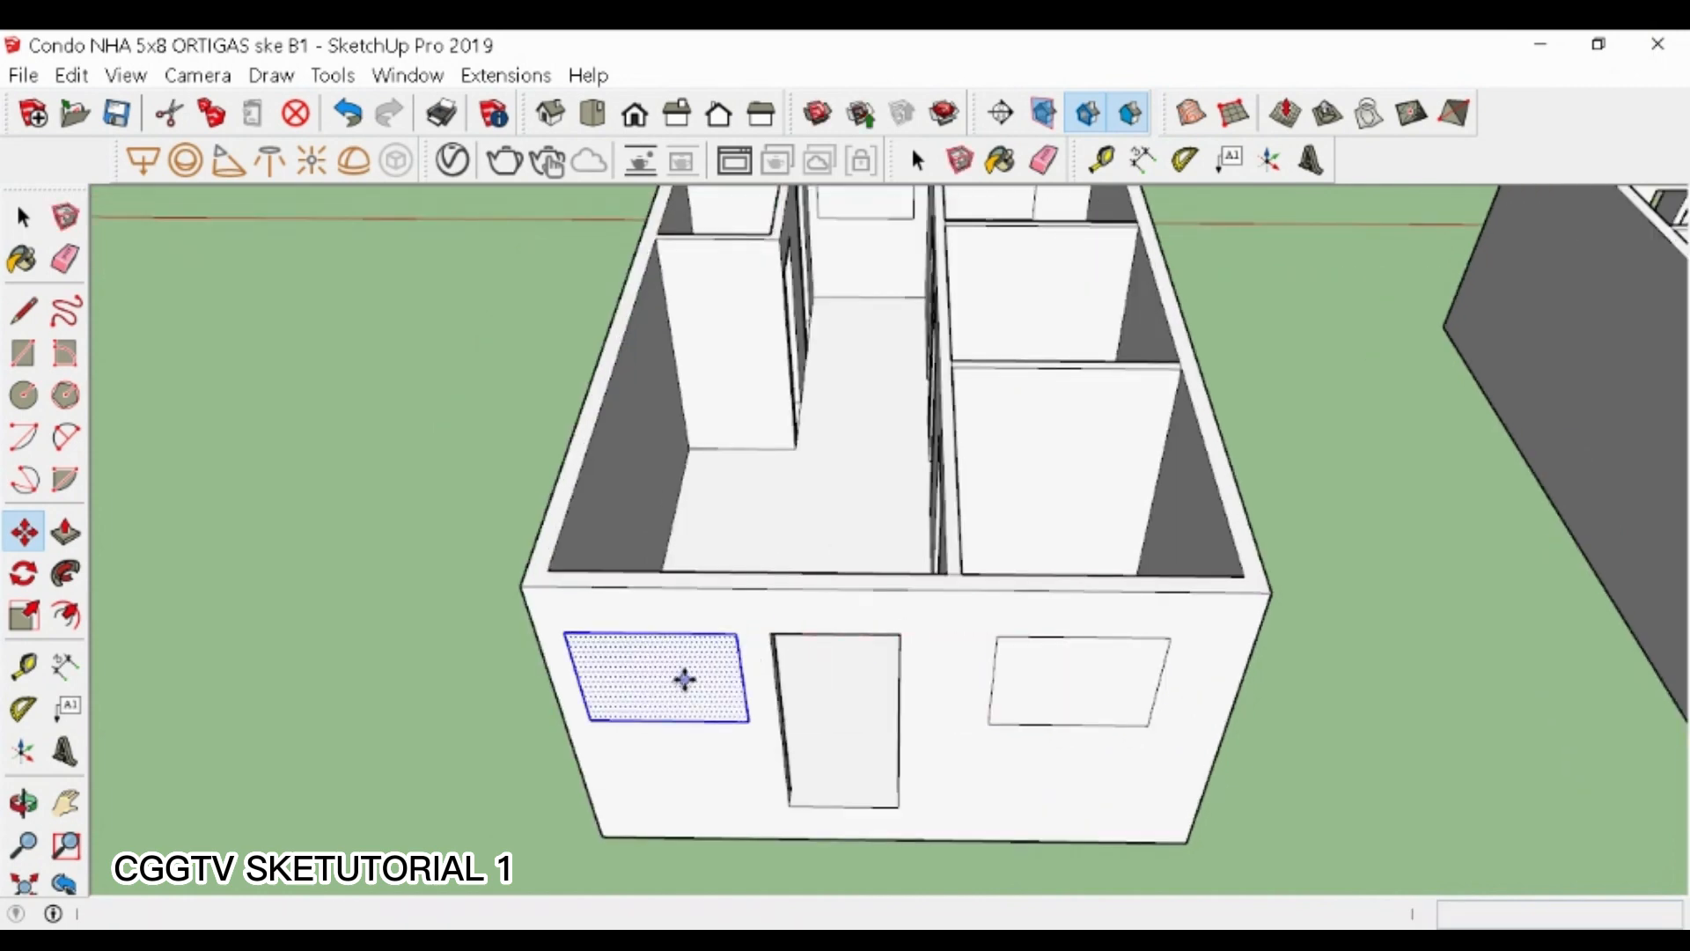
- Push the window rectangles on both end walls 0.15 m through to cut the window openings
key(p)
click(663, 698)
click(669, 695)
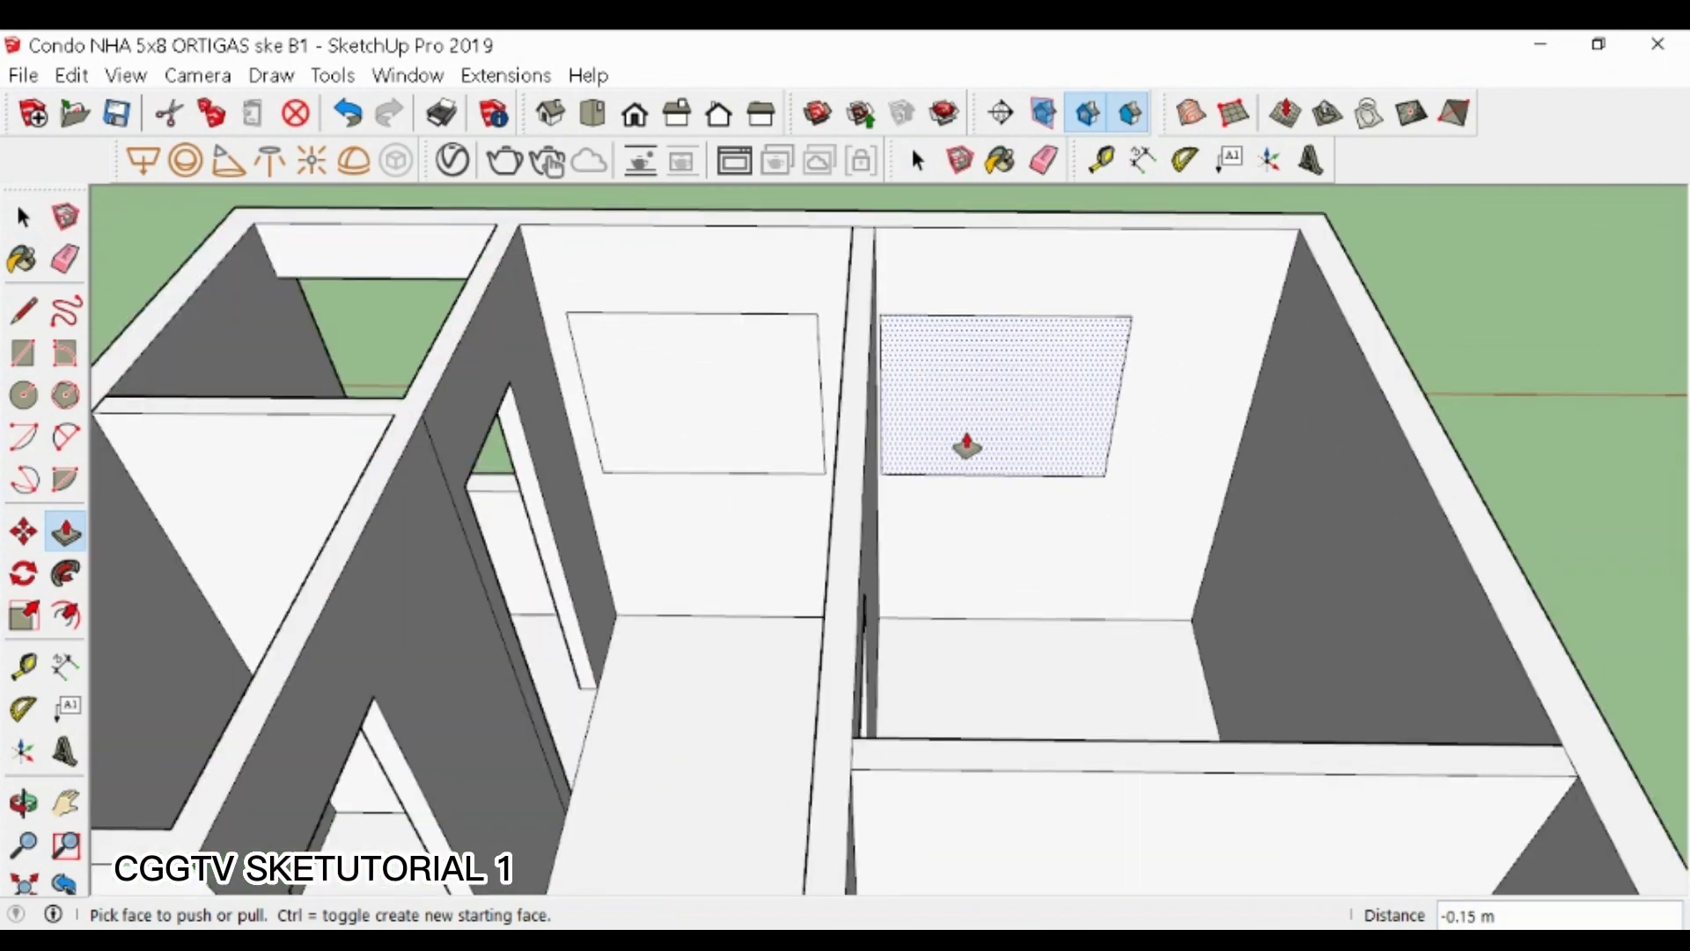
double_click(967, 445)
double_click(744, 433)
scroll(880, 407, down, 6)
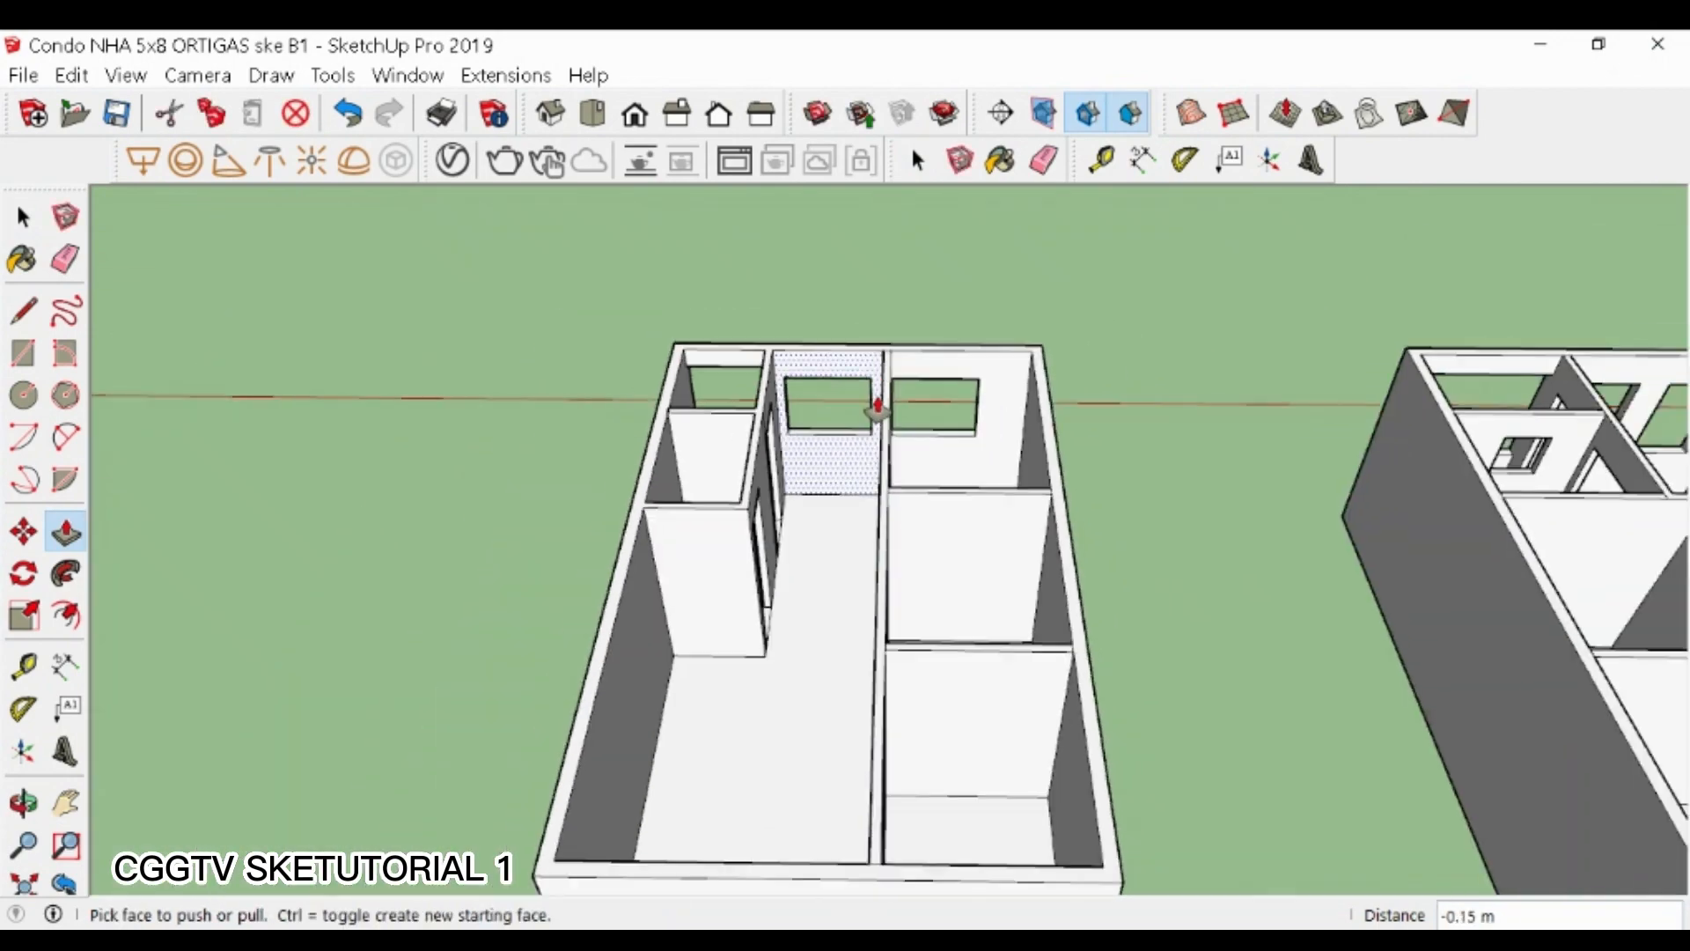
- Draw a 0.6 by 0.6 m window on the partition between toilet and terrace and push it through
key(space)
scroll(686, 401, up, 8)
middle_drag(704, 482, 864, 515)
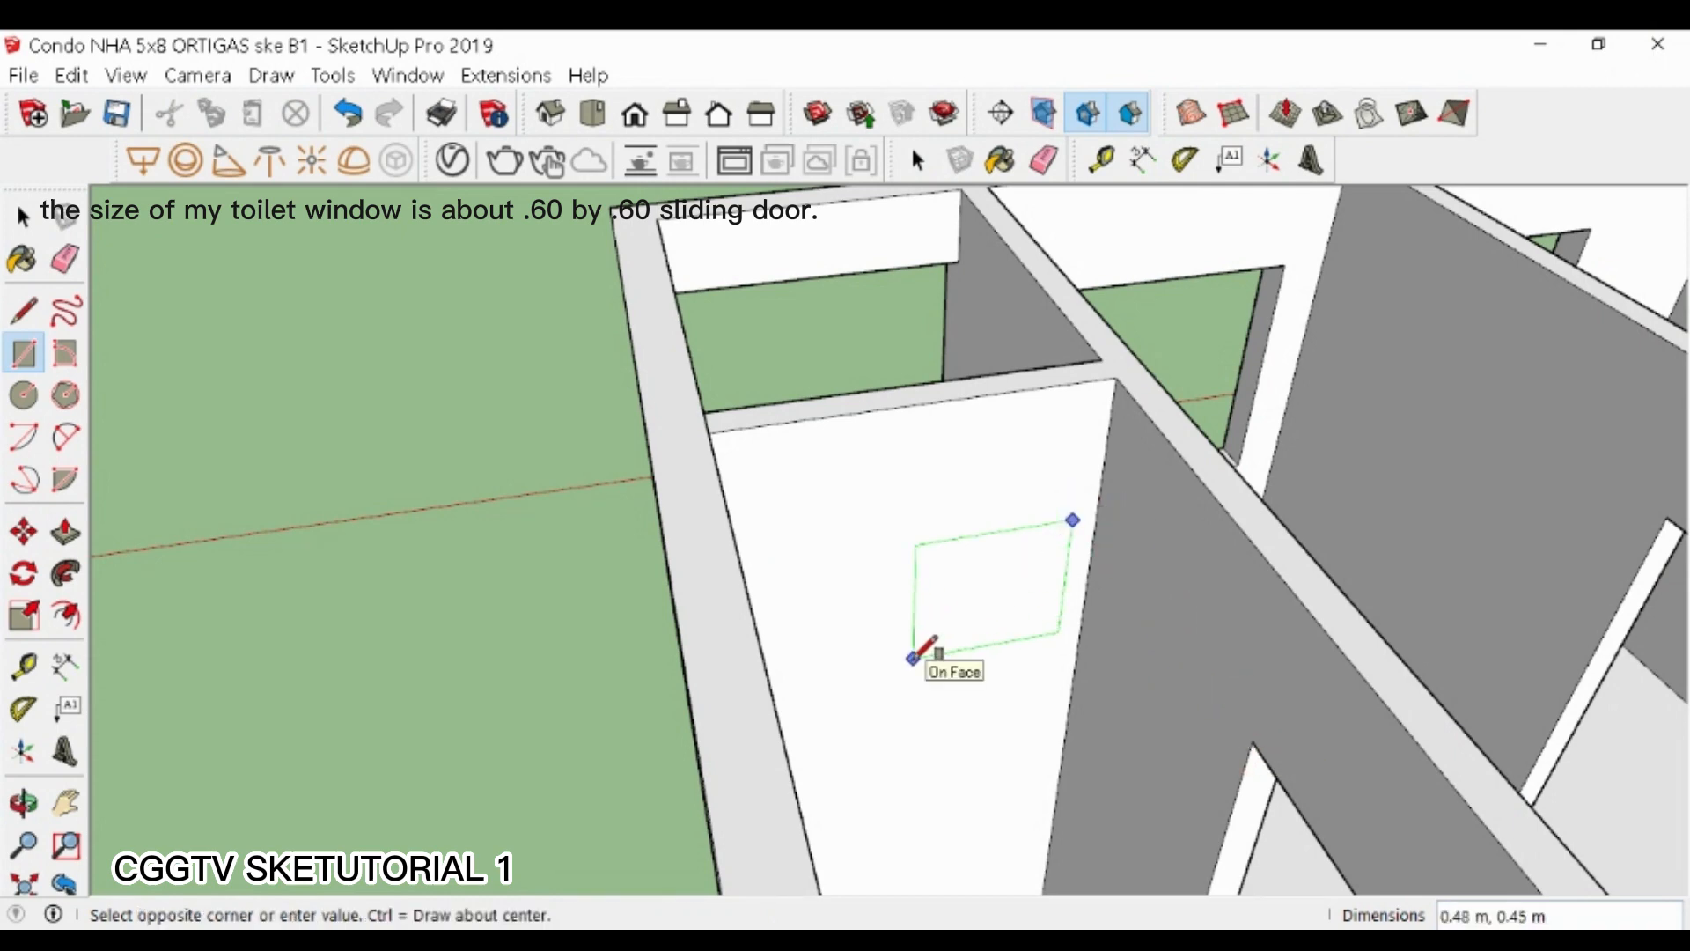
key(space)
click(943, 626)
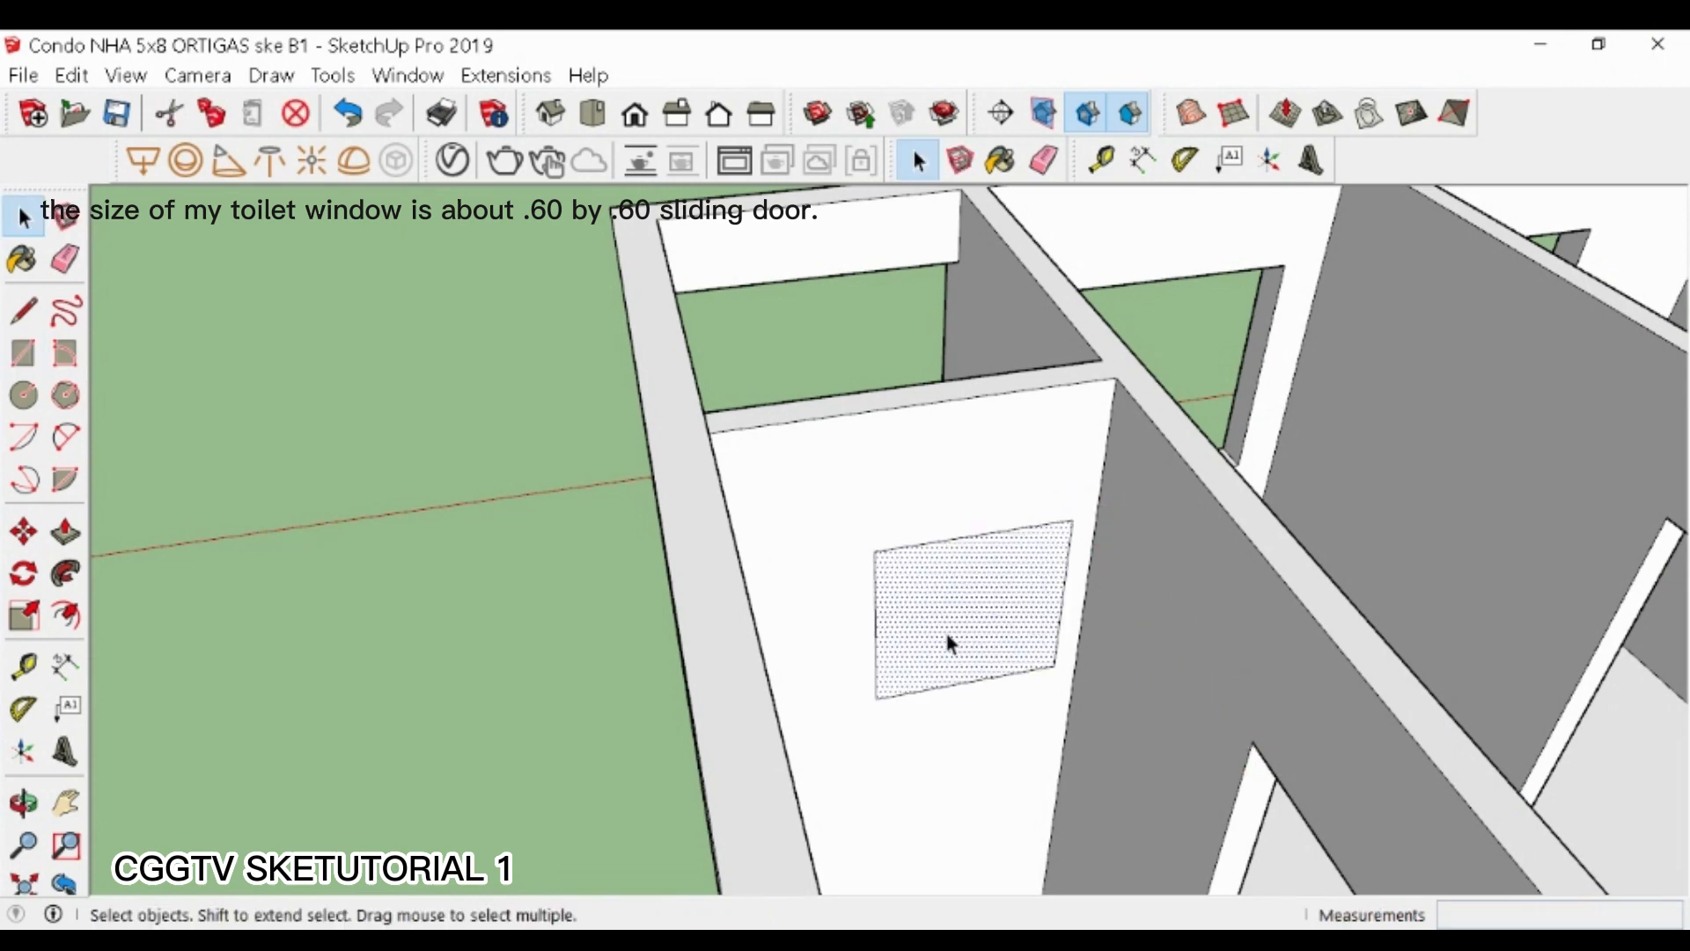
key(p)
double_click(959, 615)
scroll(955, 608, down, 5)
- Select the whole finished unit and place a copy of it beside the original
middle_drag(923, 585, 795, 399)
scroll(995, 460, down, 3)
key(space)
drag(672, 249, 974, 616)
key(m)
key(ctrl)
click(732, 656)
click(1211, 634)
scroll(757, 617, down, 4)
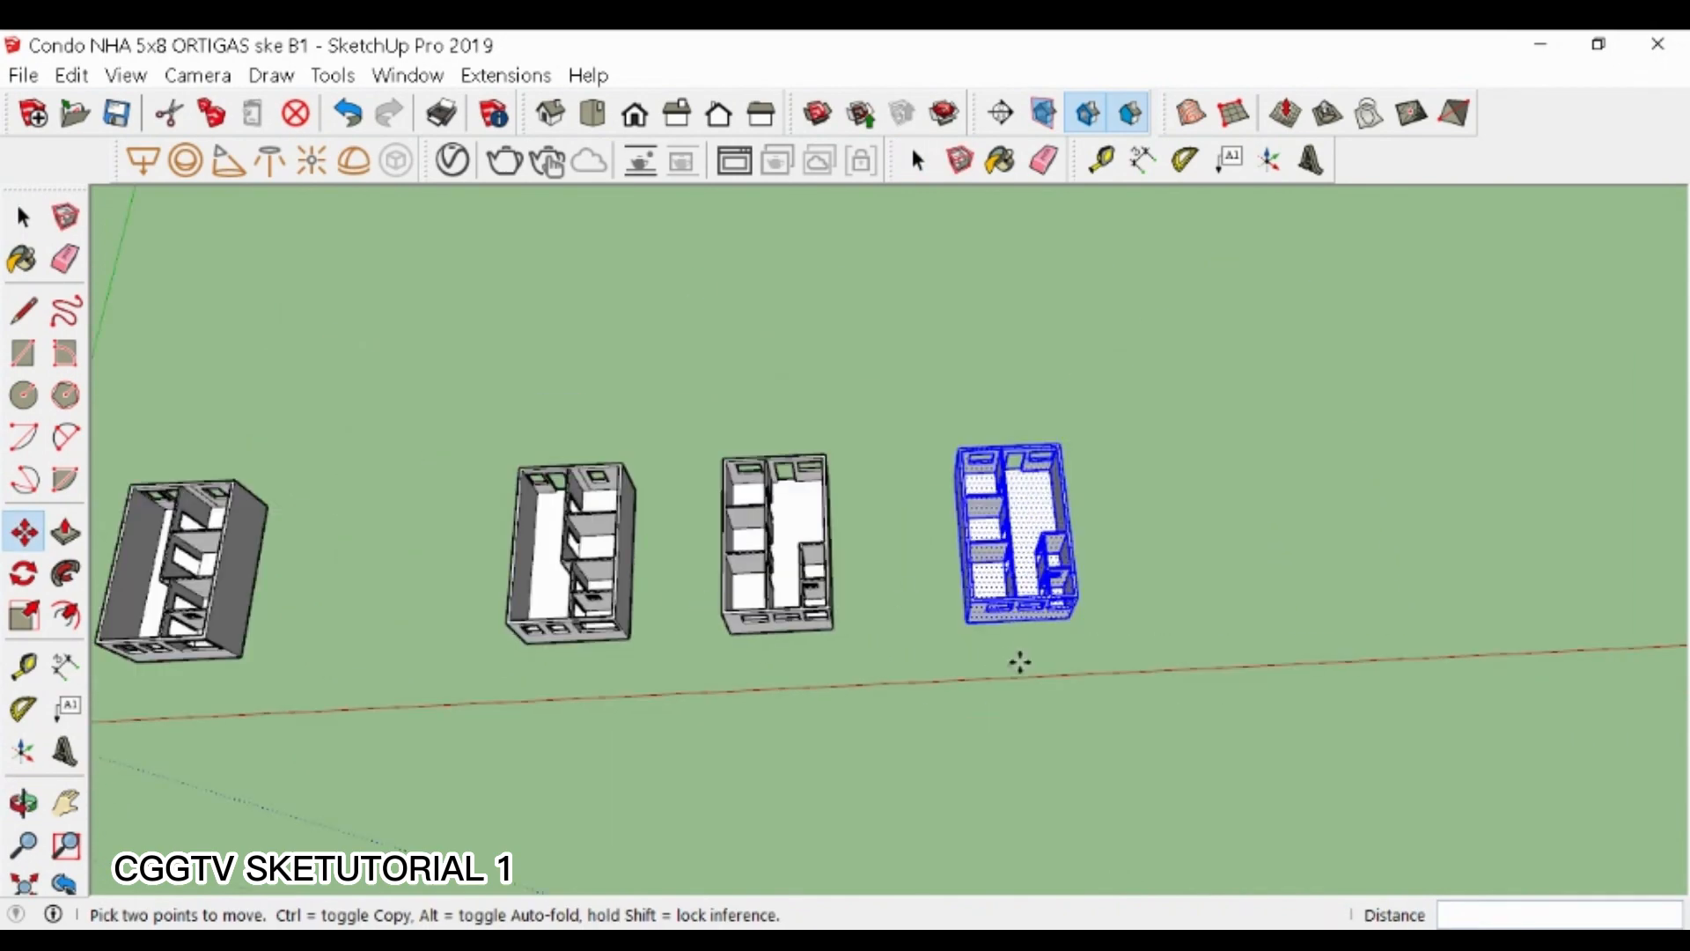
- Push the middle room's section of the long partition 0.10 m in the new unit copy to remove its thickness
key(space)
click(1070, 490)
scroll(1070, 489, up, 6)
middle_drag(996, 530, 852, 580)
key(p)
click(845, 592)
click(837, 565)
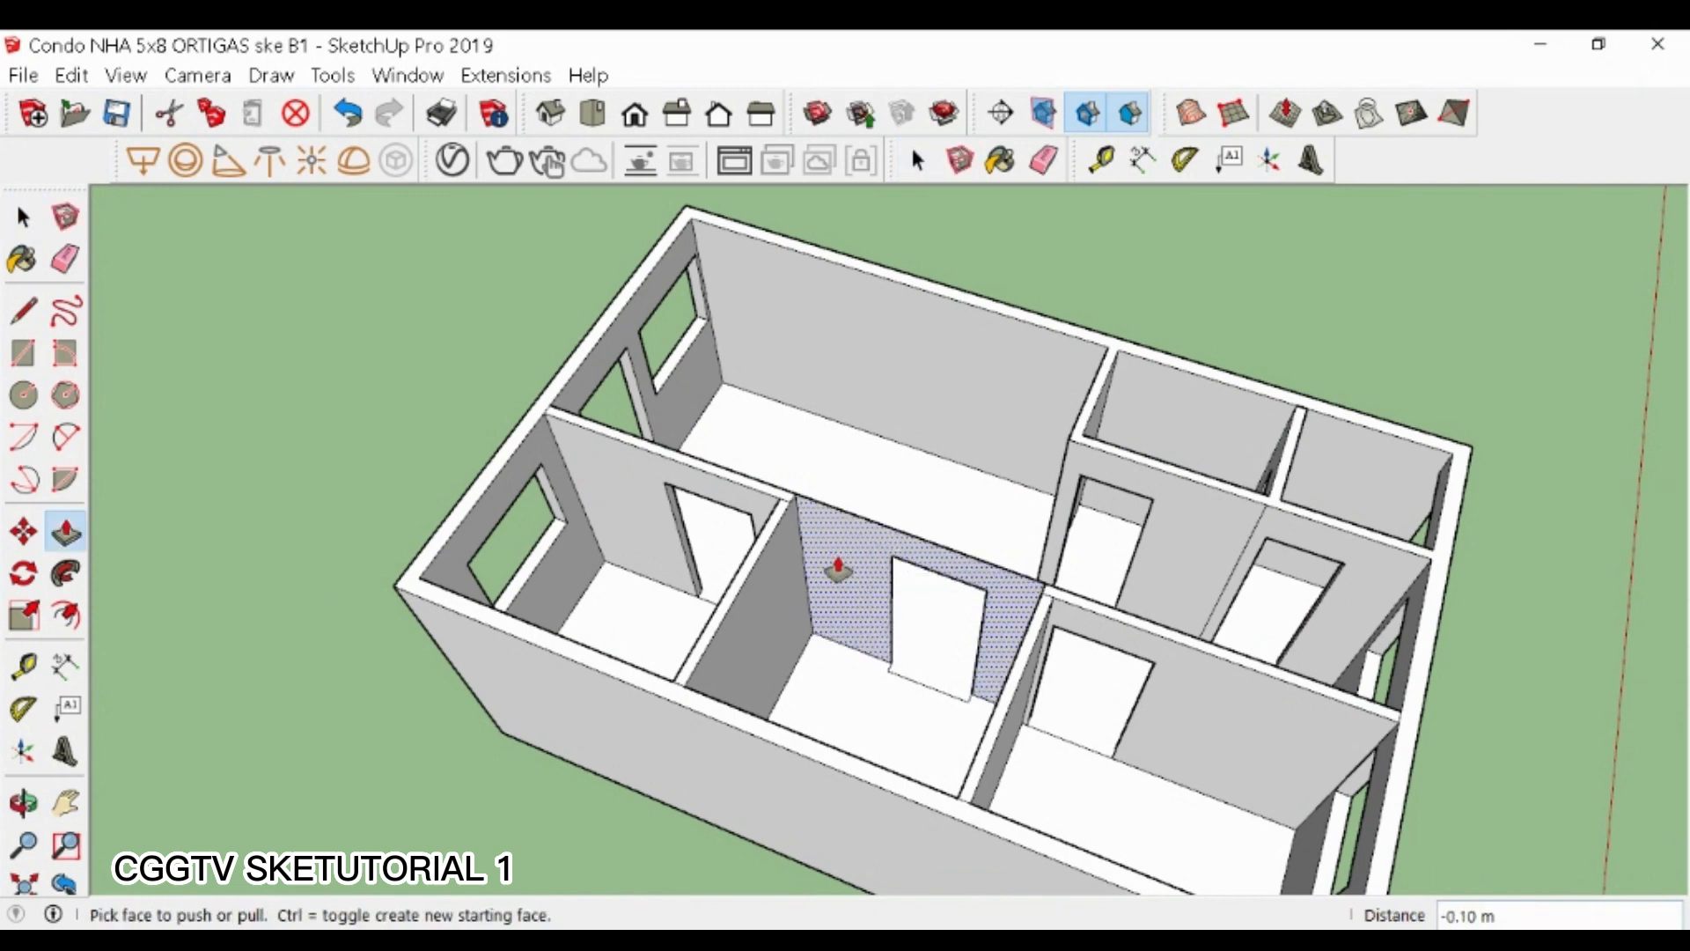
- Erase the leftover partition face and door edges between the middle room and the living area
key(e)
drag(907, 525, 902, 563)
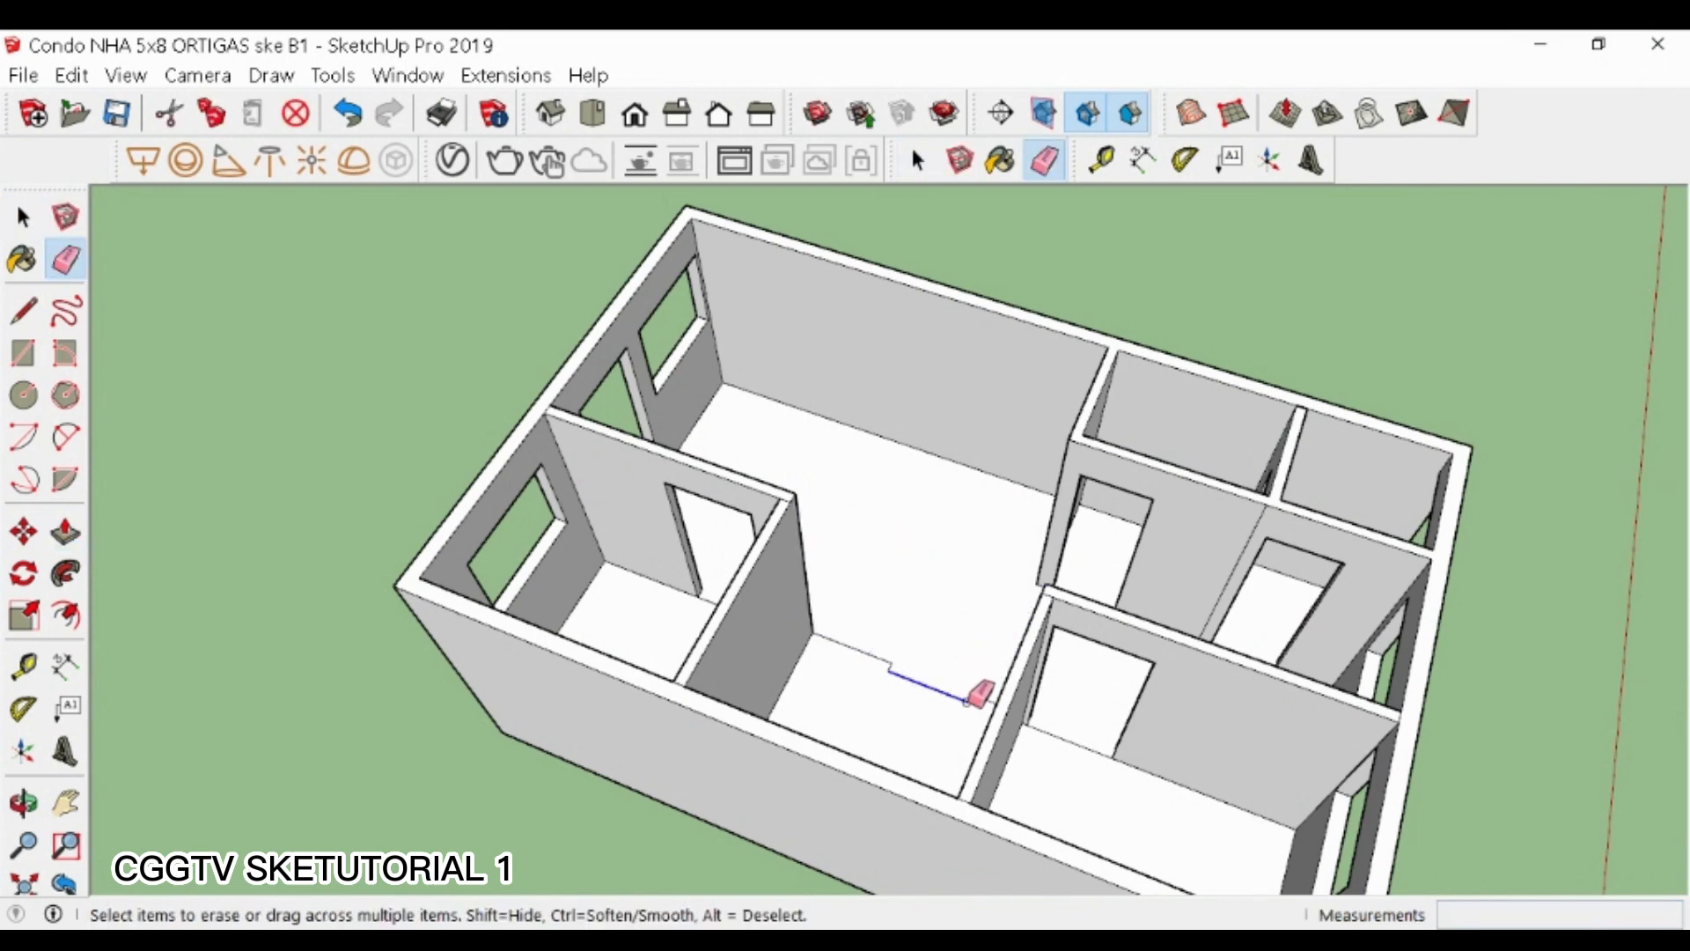
middle_drag(900, 647, 881, 538)
scroll(881, 537, down, 3)
middle_drag(1101, 566, 1136, 538)
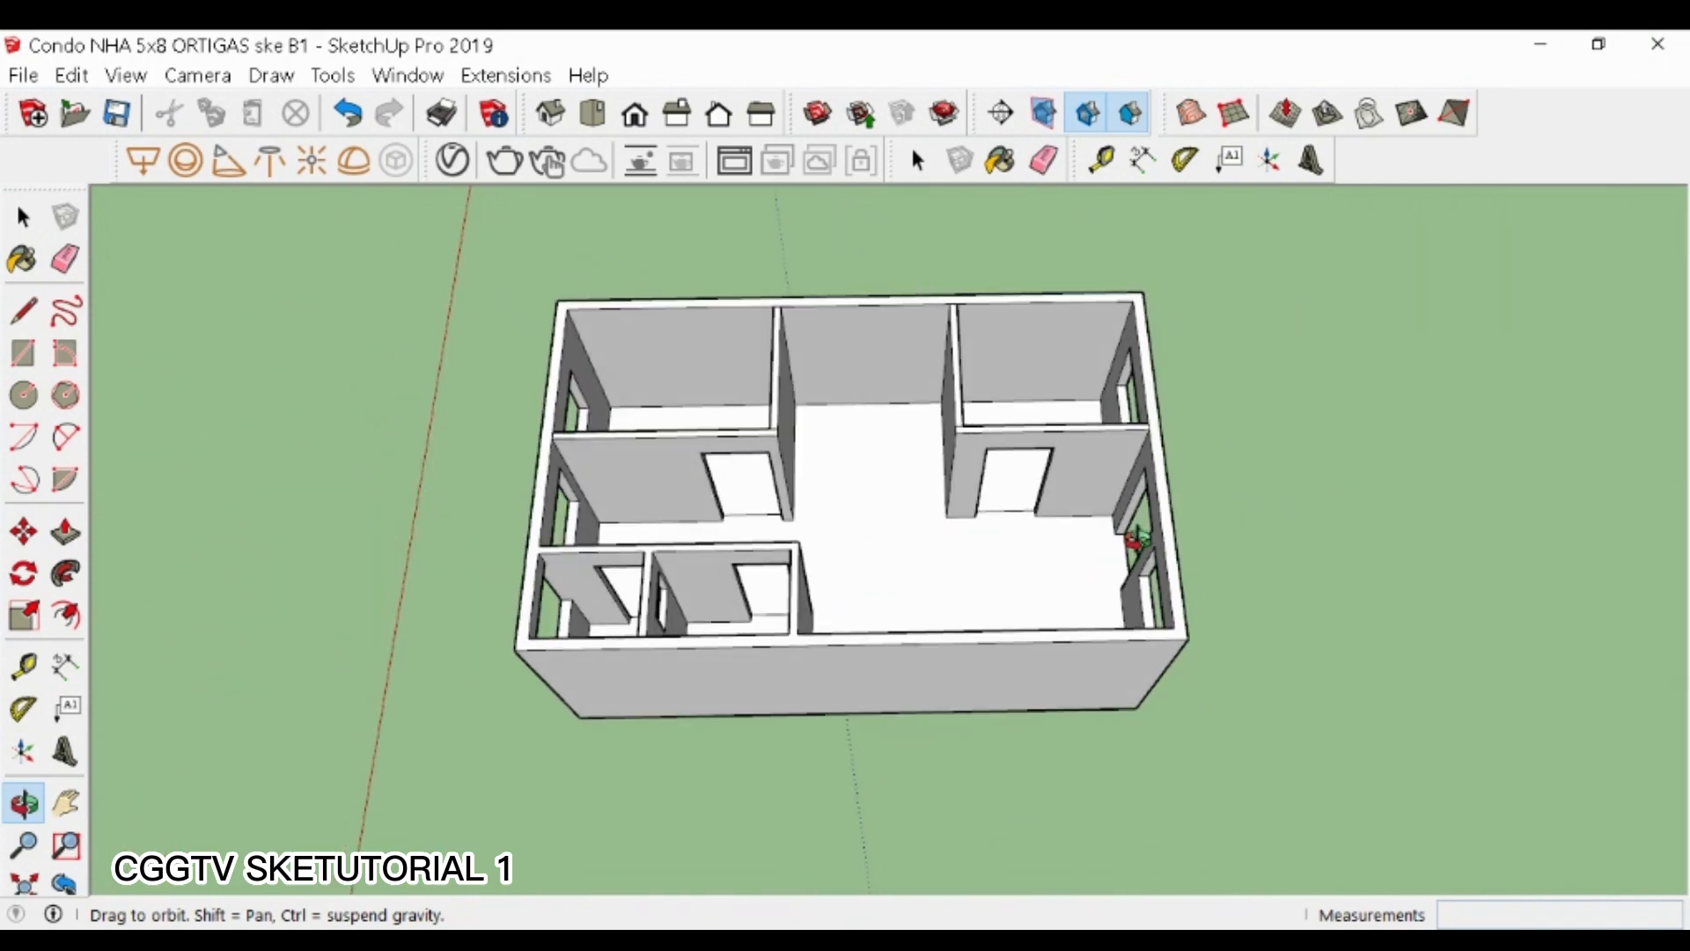
- Examine the open-plan unit copy from several angles and compare it with the other unit layouts
drag(1049, 483, 1063, 599)
scroll(710, 528, down, 5)
scroll(1234, 499, down, 4)
scroll(765, 666, up, 4)
scroll(1223, 642, up, 5)
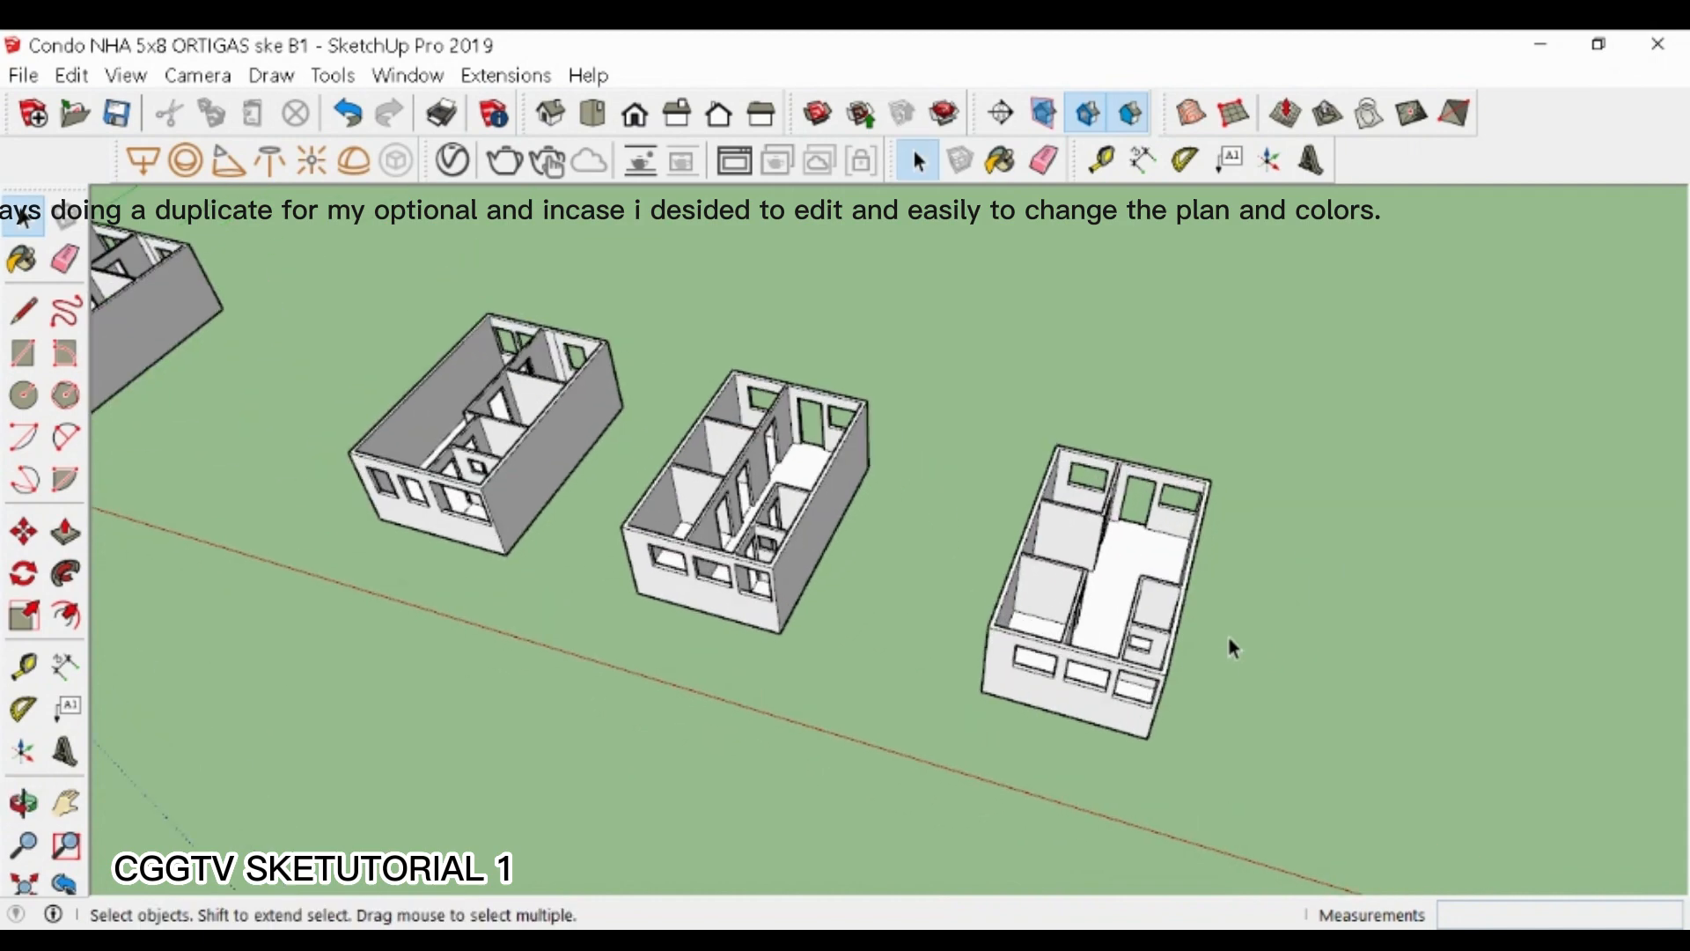
middle_drag(1211, 633, 819, 628)
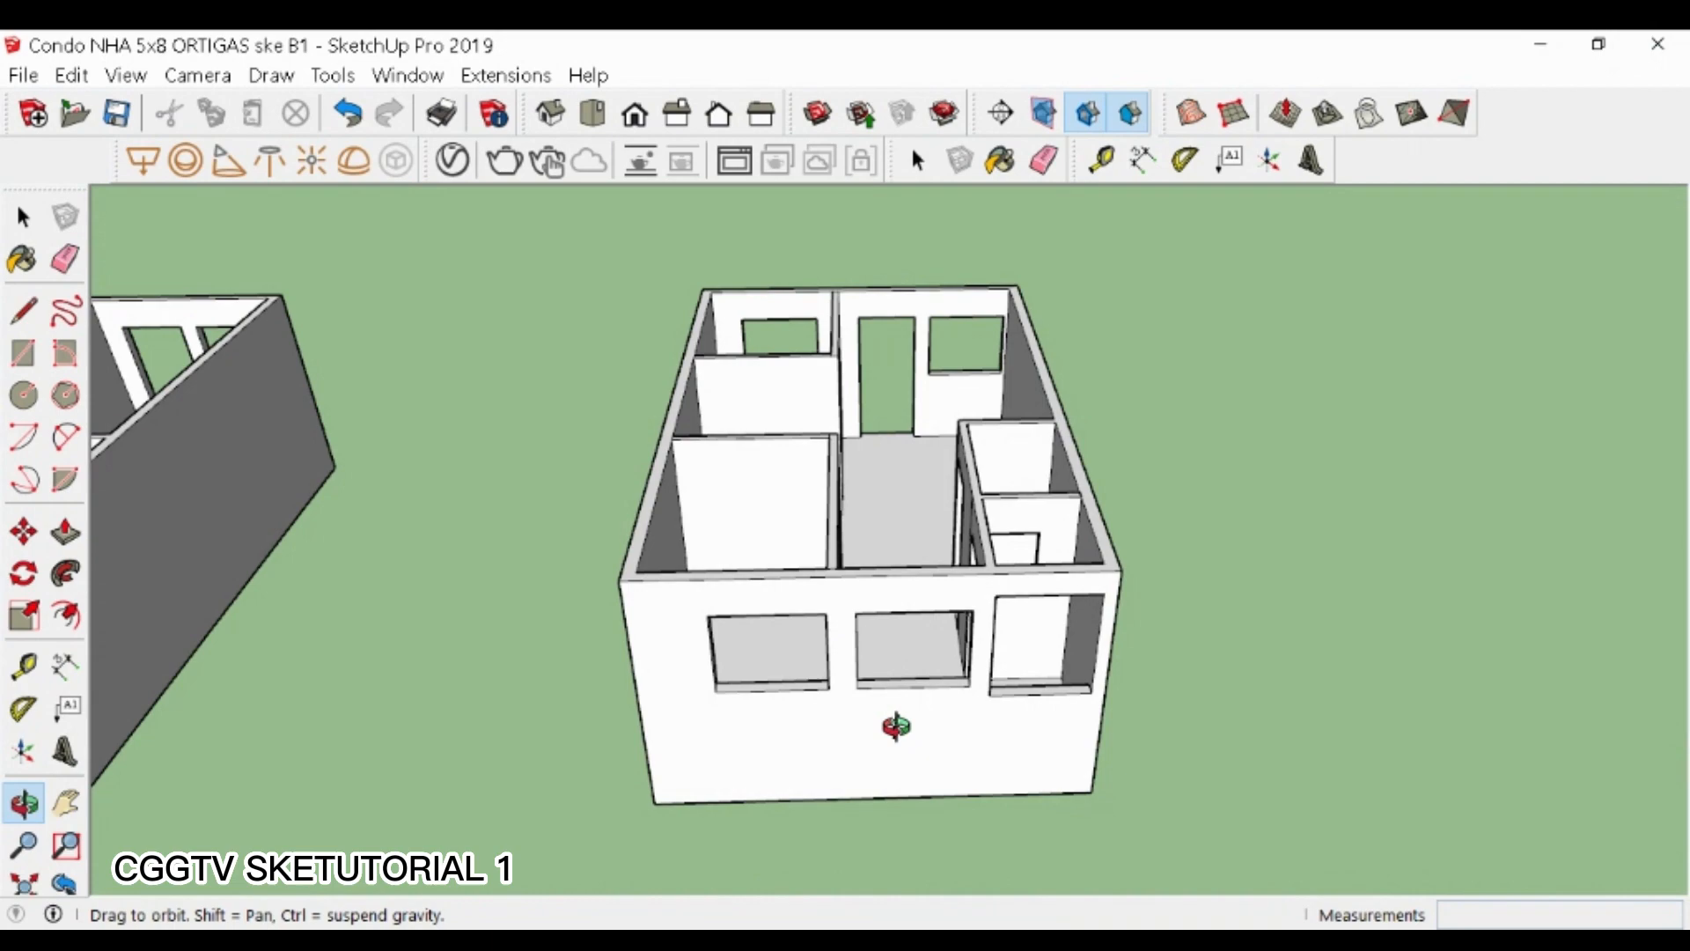
drag(882, 716, 866, 454)
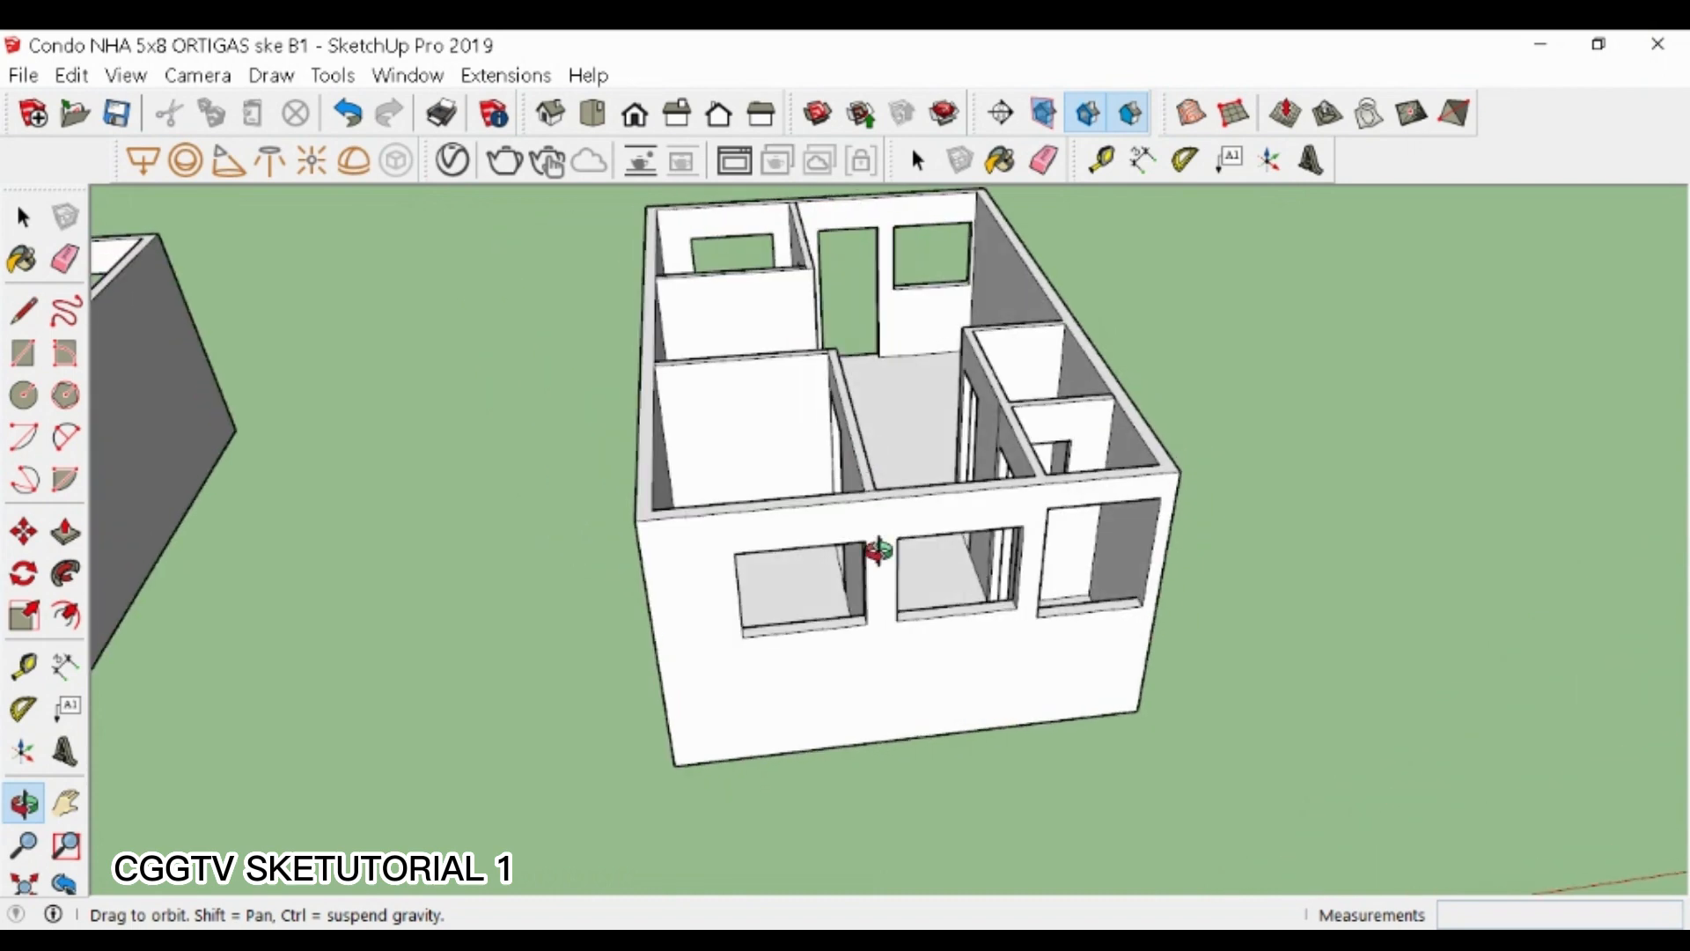
drag(877, 551, 719, 444)
- Darken the 0011_Seashell colour slightly to a pale beige-grey and paint all surfaces of the open-plan unit with it
drag(1089, 786, 1090, 785)
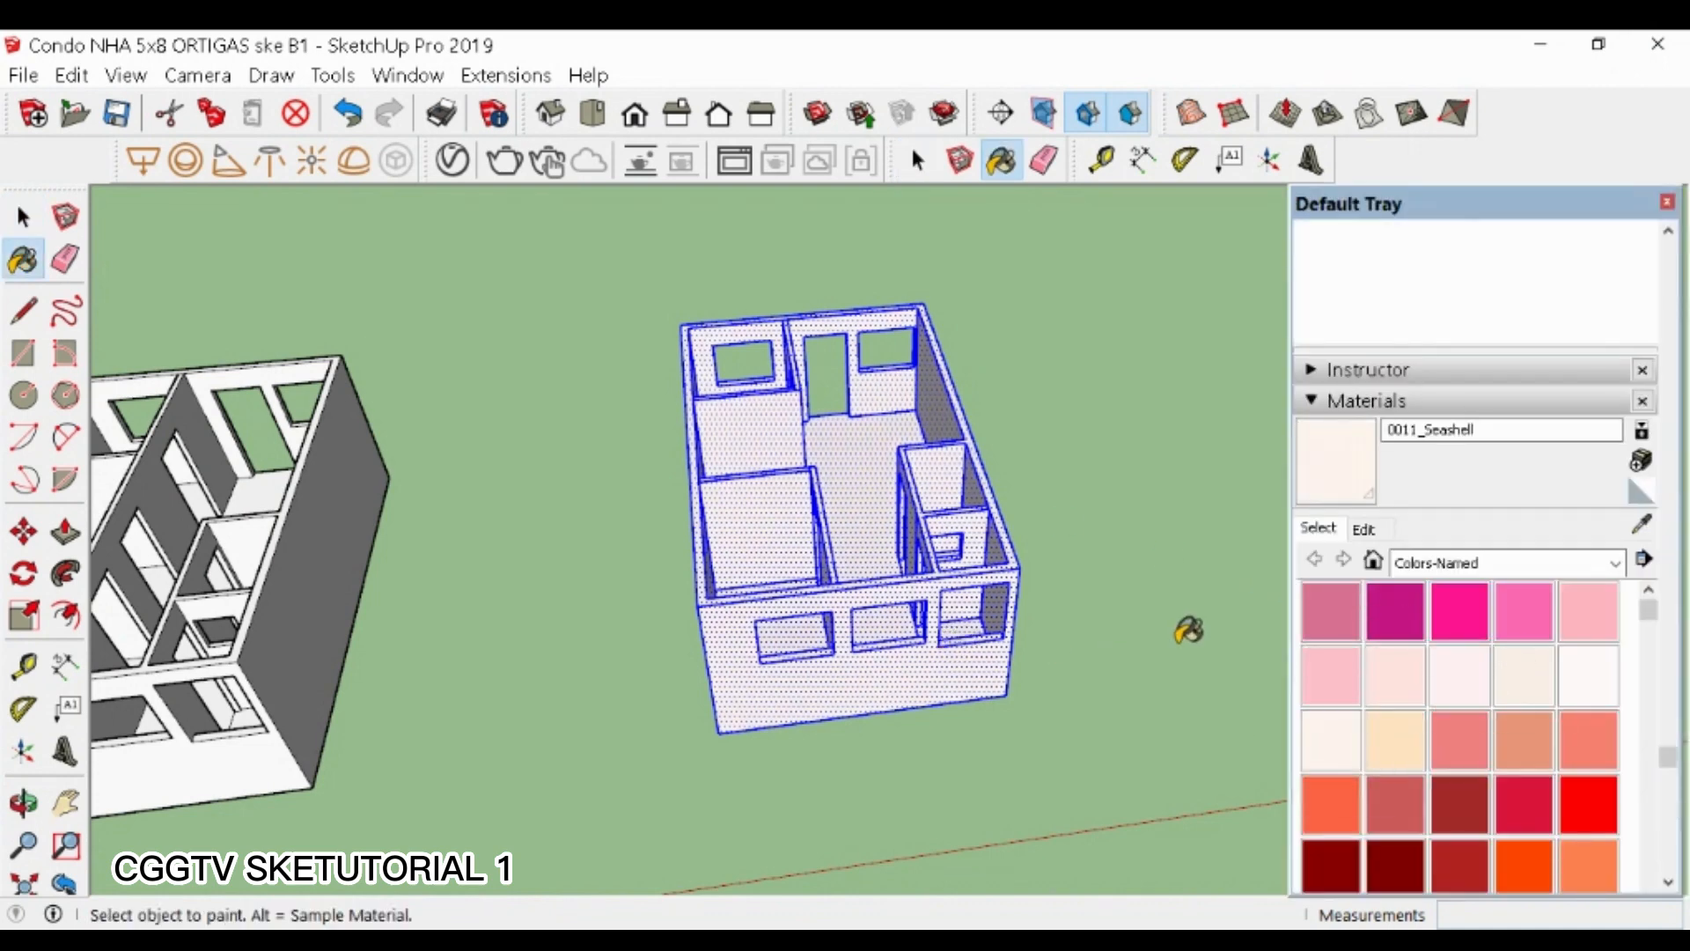
click(1363, 529)
click(1429, 625)
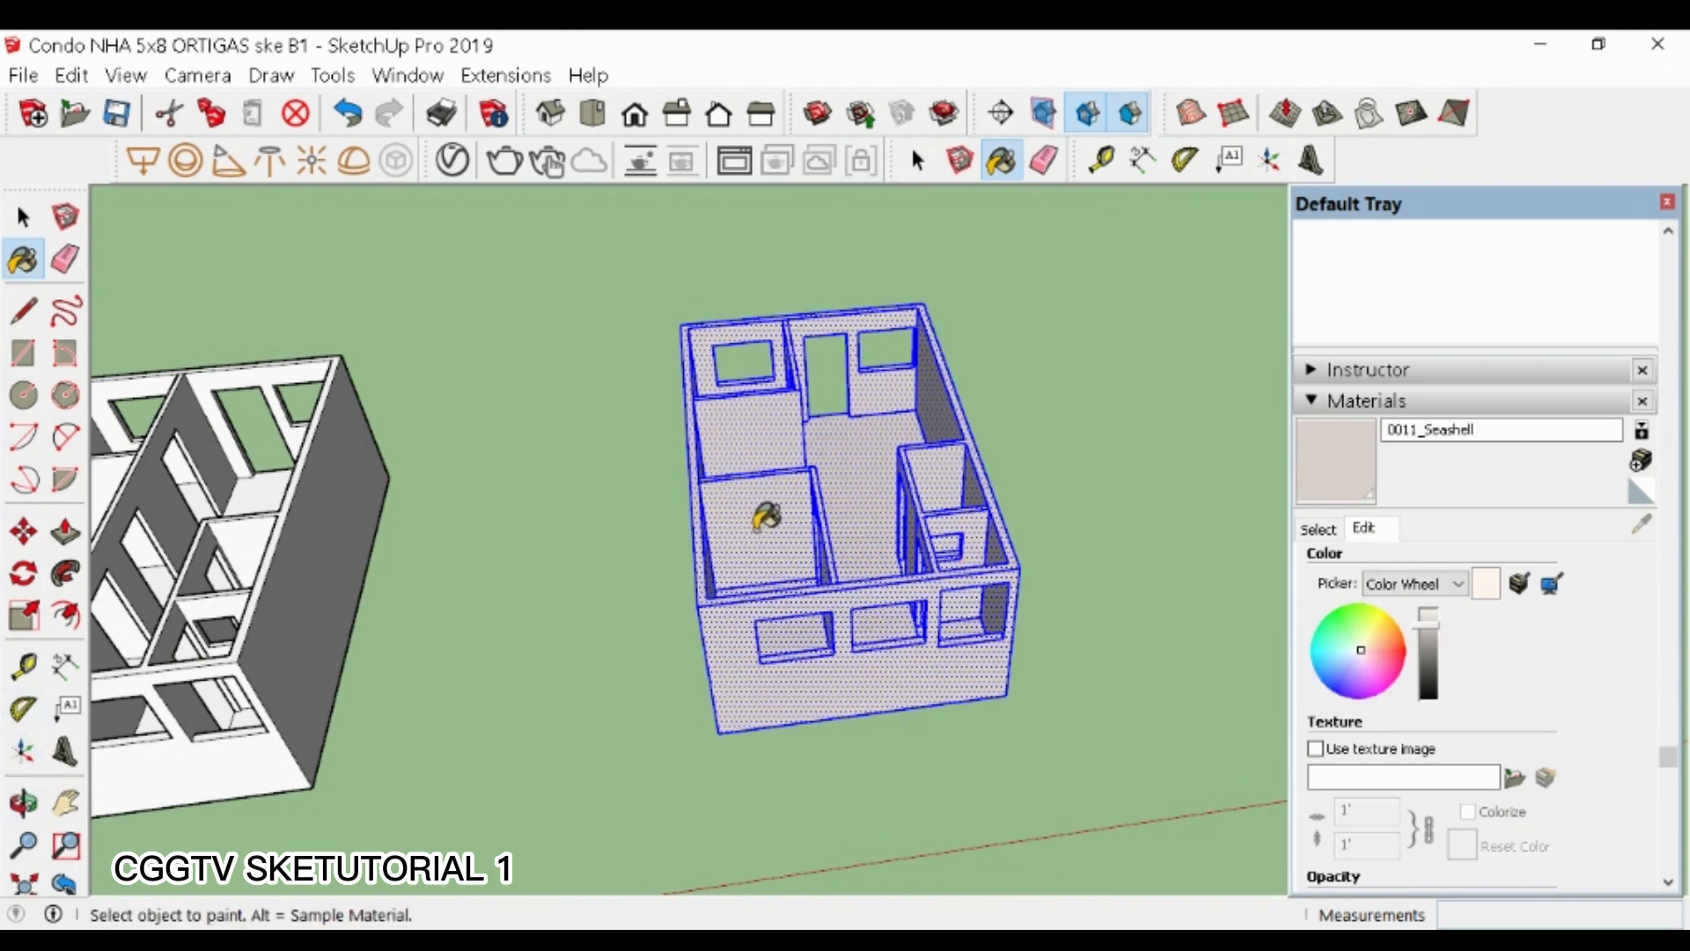
middle_drag(765, 517, 698, 743)
key(space)
click(698, 742)
- Paint the floors of the living area and rooms with the Tile Canvas material from the Tile collection
click(1318, 528)
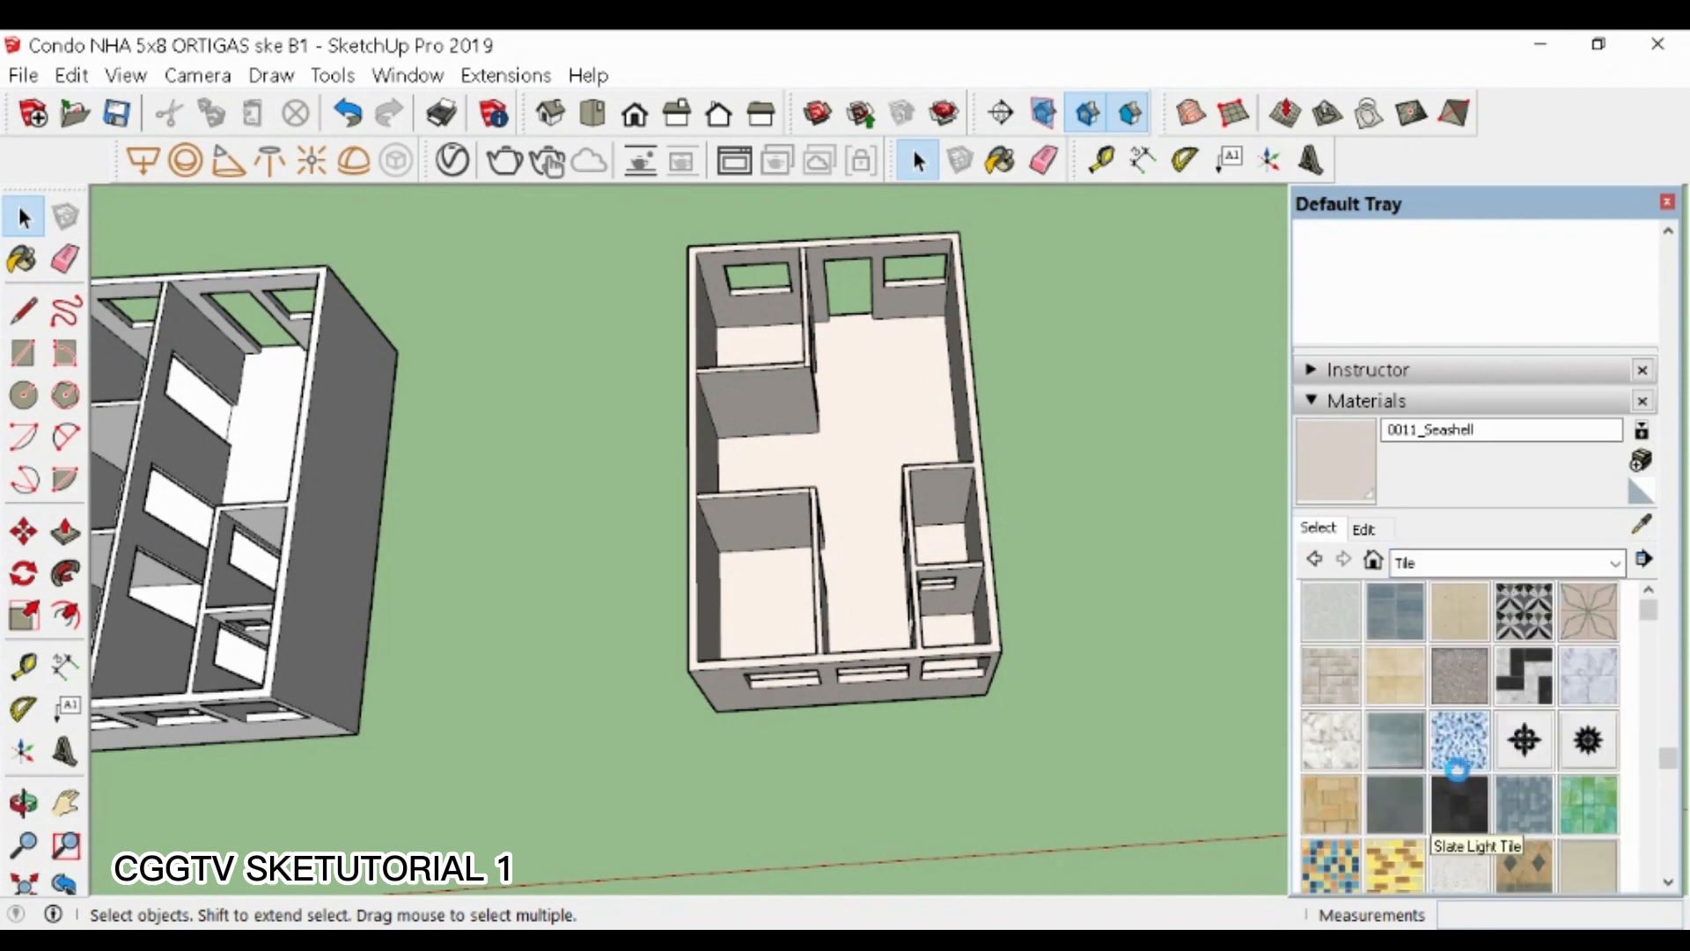
scroll(1444, 761, down, 2)
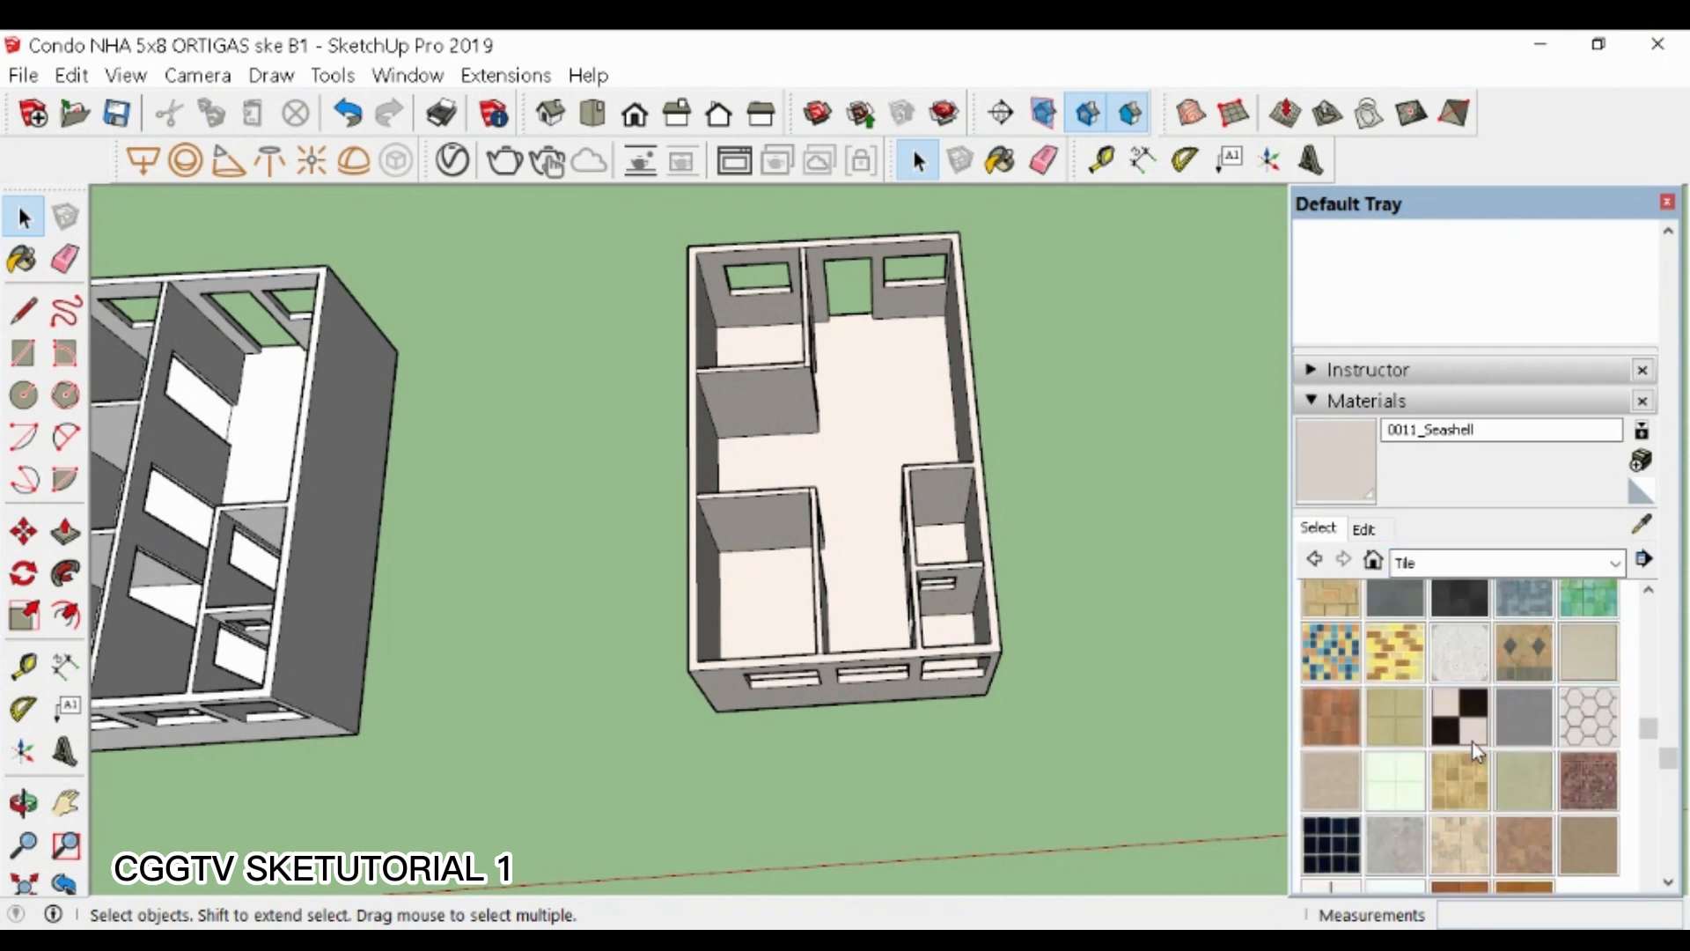
click(1558, 665)
click(894, 592)
click(779, 563)
scroll(748, 330, up, 2)
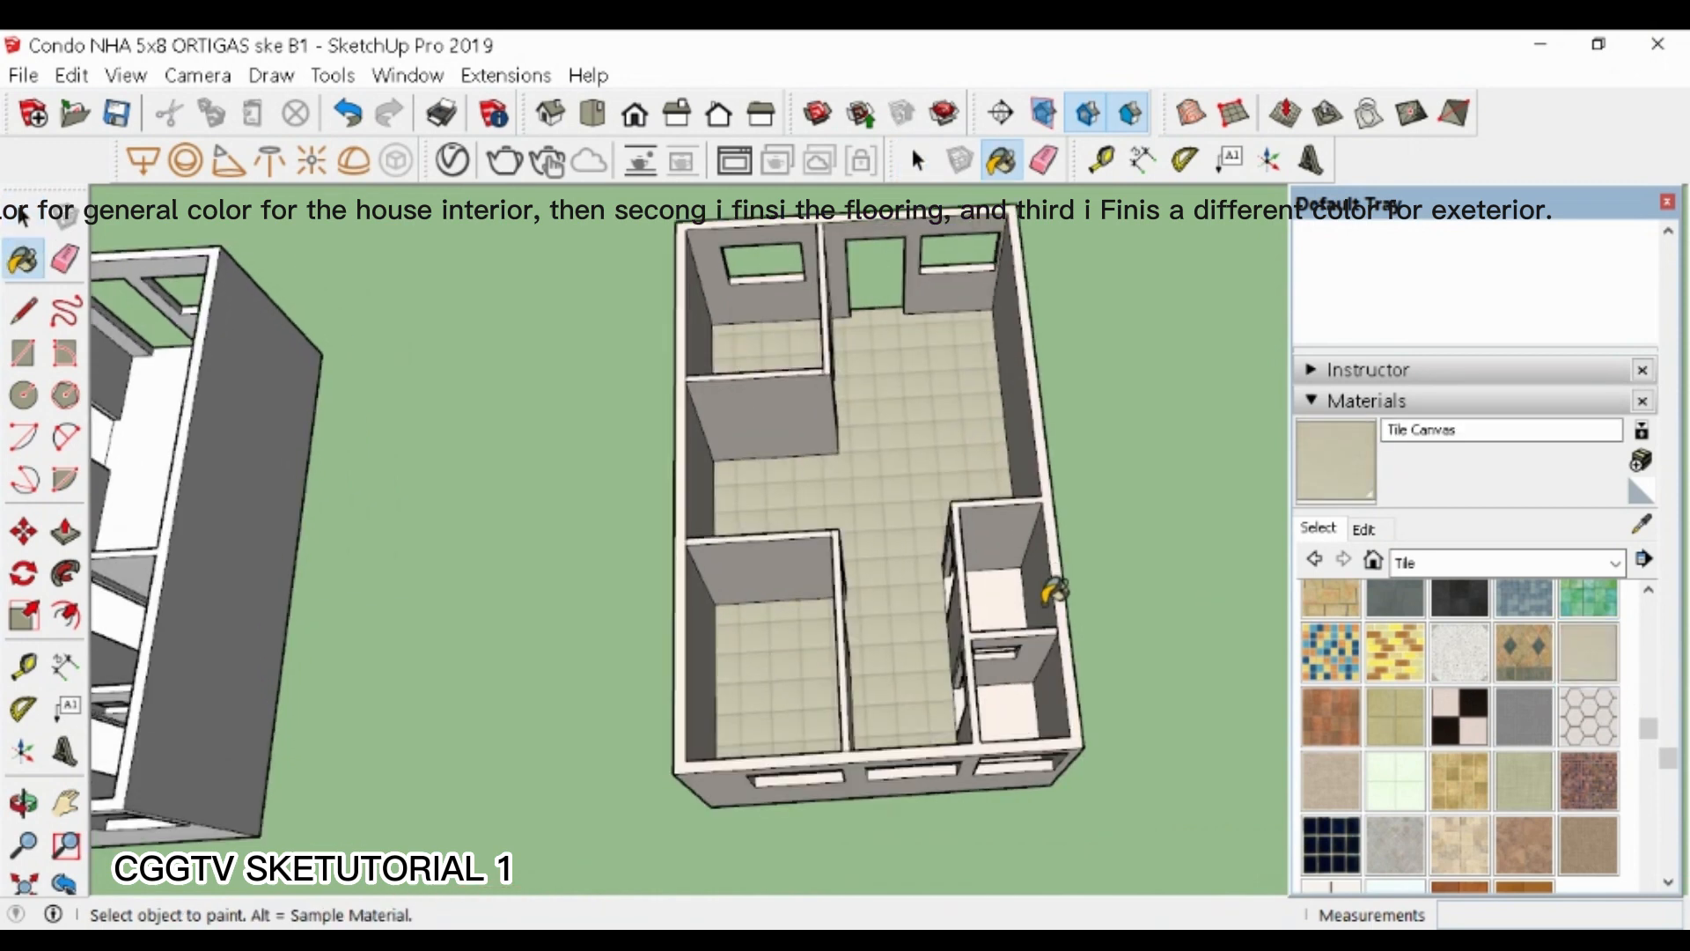
- Paint the floors of the two small adjoining rooms with Tile Mosaic Multi
scroll(1496, 678, down, 2)
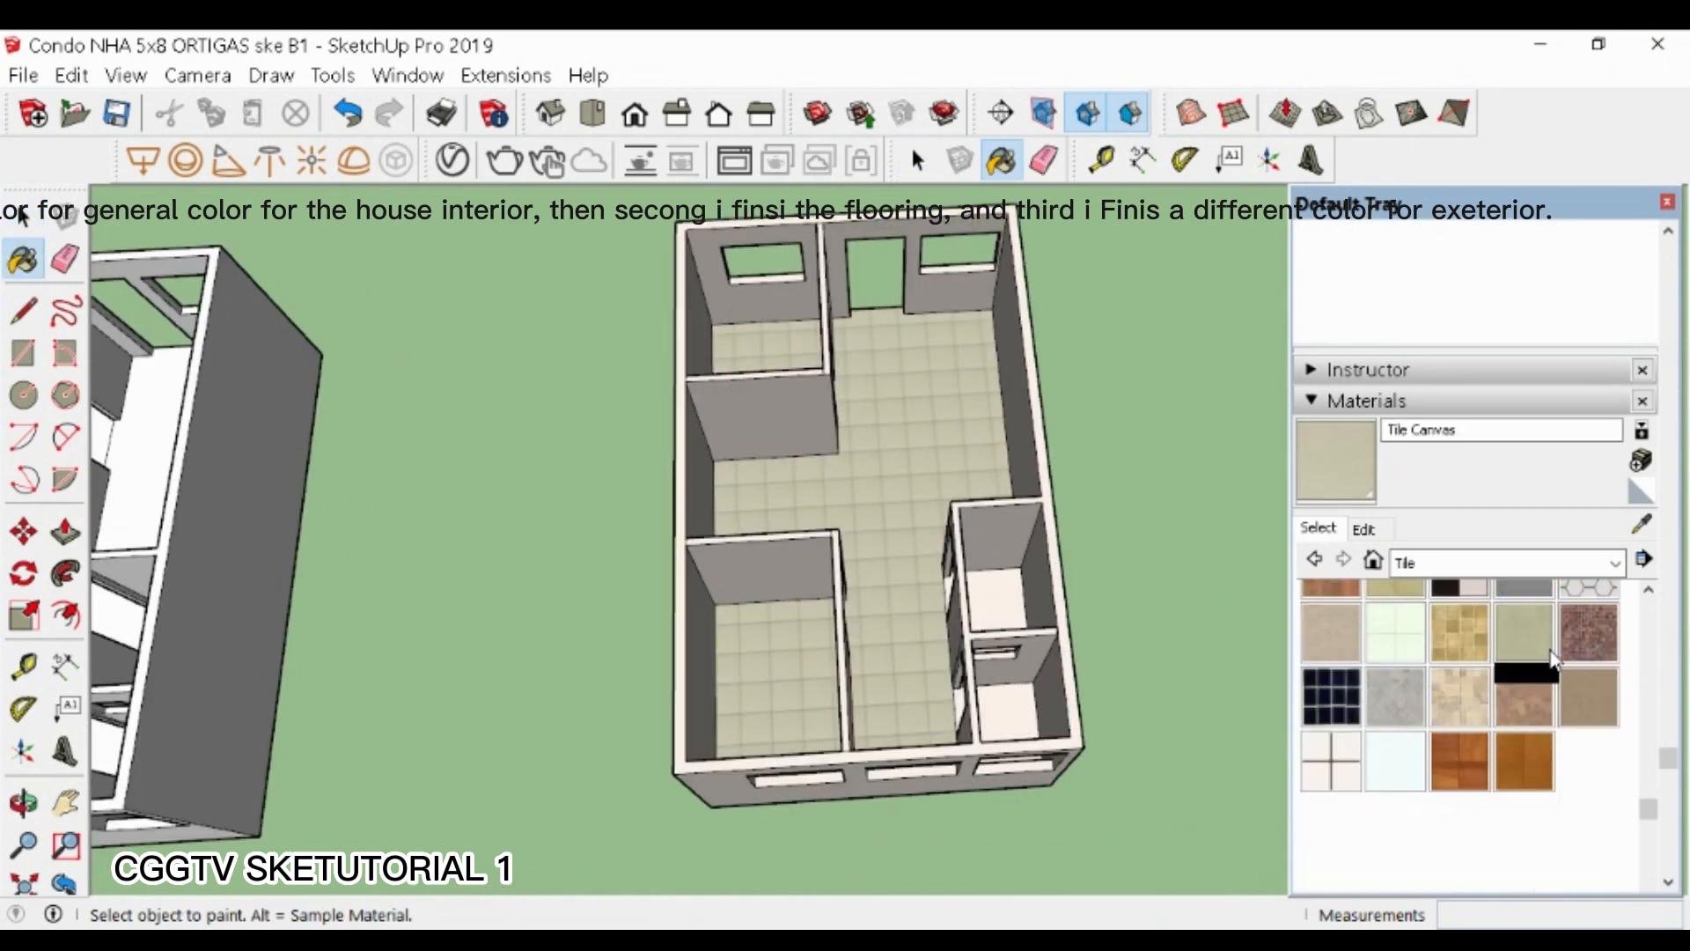
scroll(1068, 604, up, 3)
click(977, 505)
scroll(944, 704, up, 1)
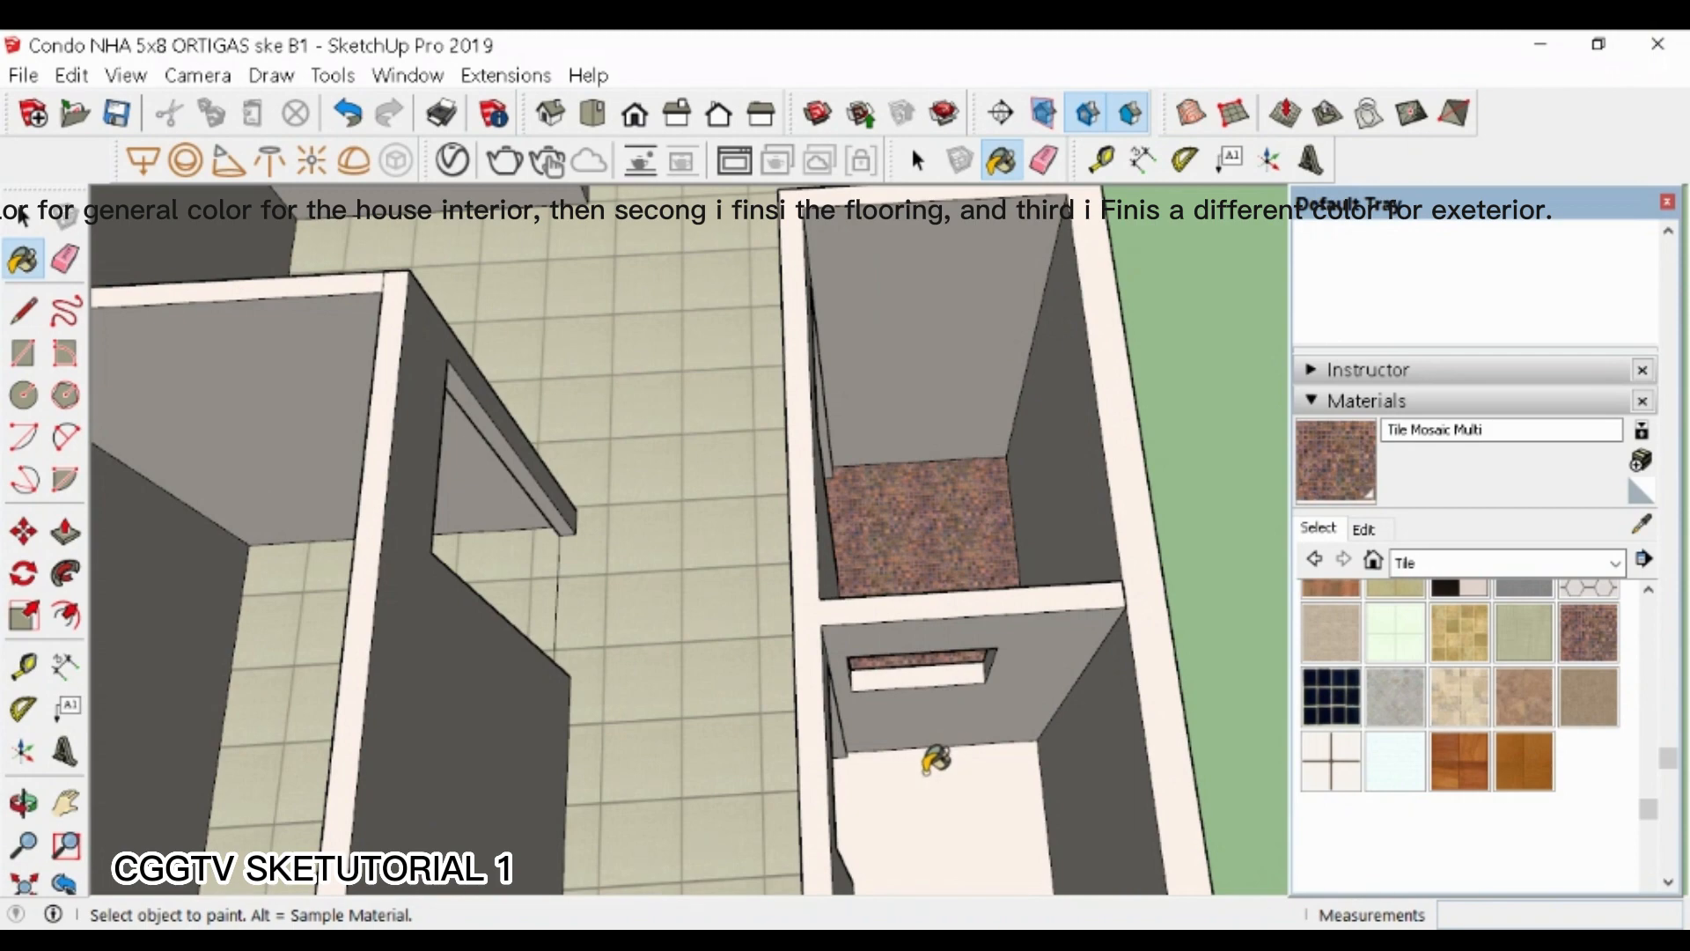
click(935, 759)
scroll(885, 744, down, 2)
scroll(867, 717, up, 2)
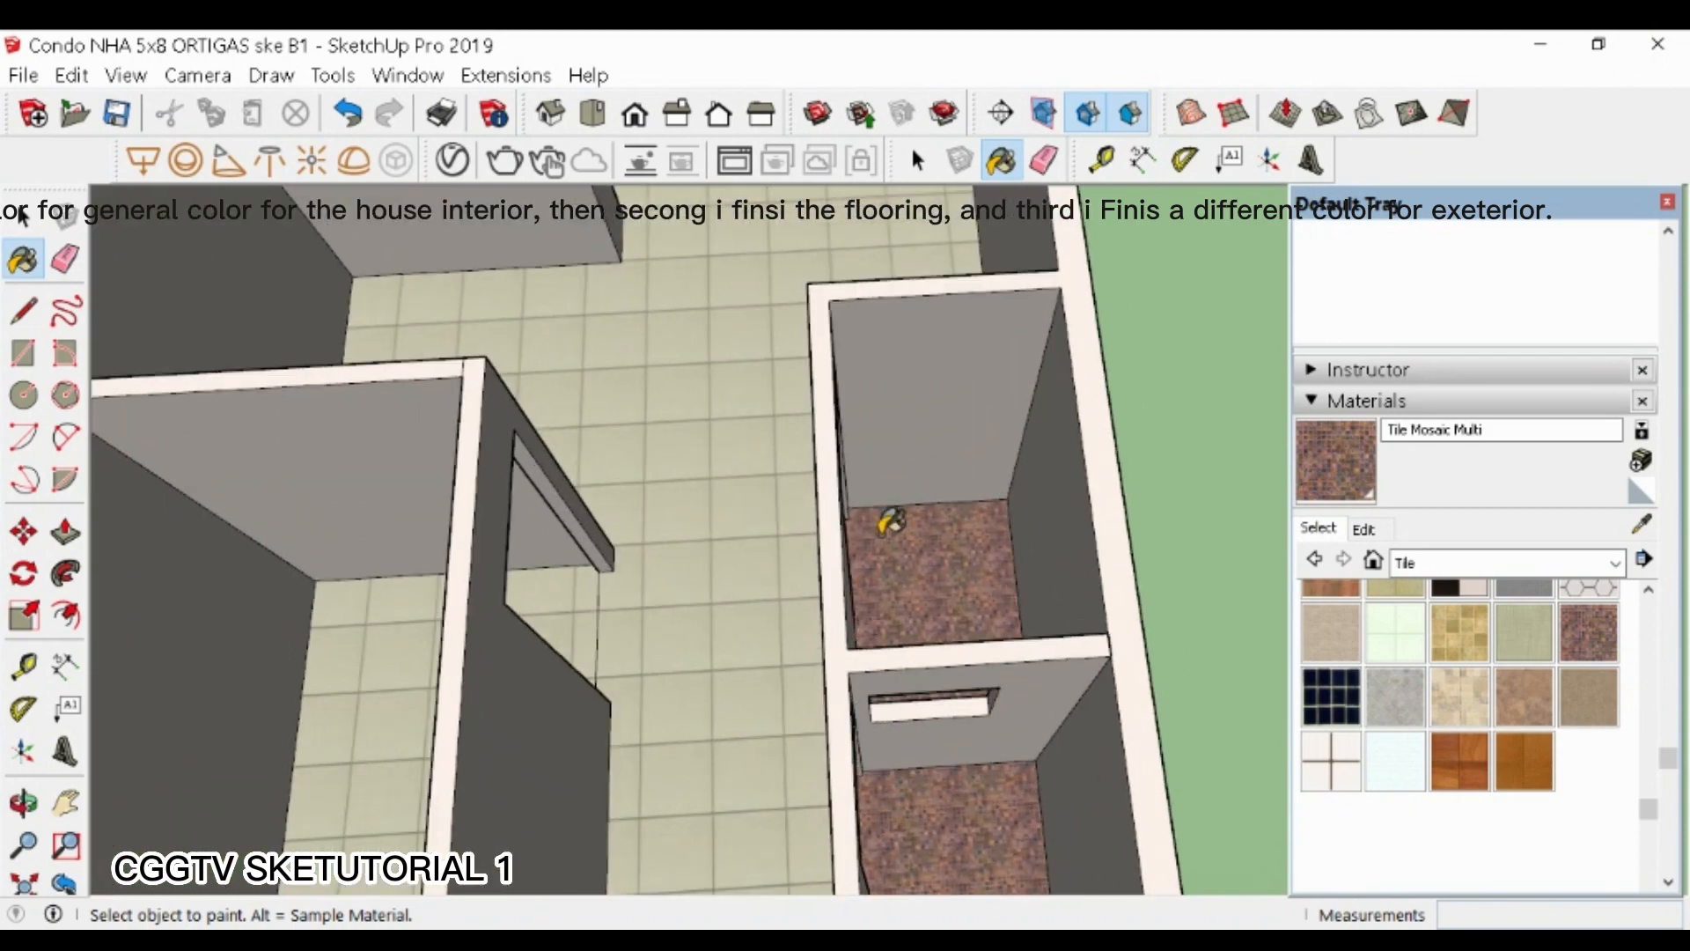
- Apply Tile Mosaic Multi to the side walls of the inner small room
scroll(979, 450, up, 4)
click(1167, 695)
click(725, 795)
scroll(871, 502, down, 3)
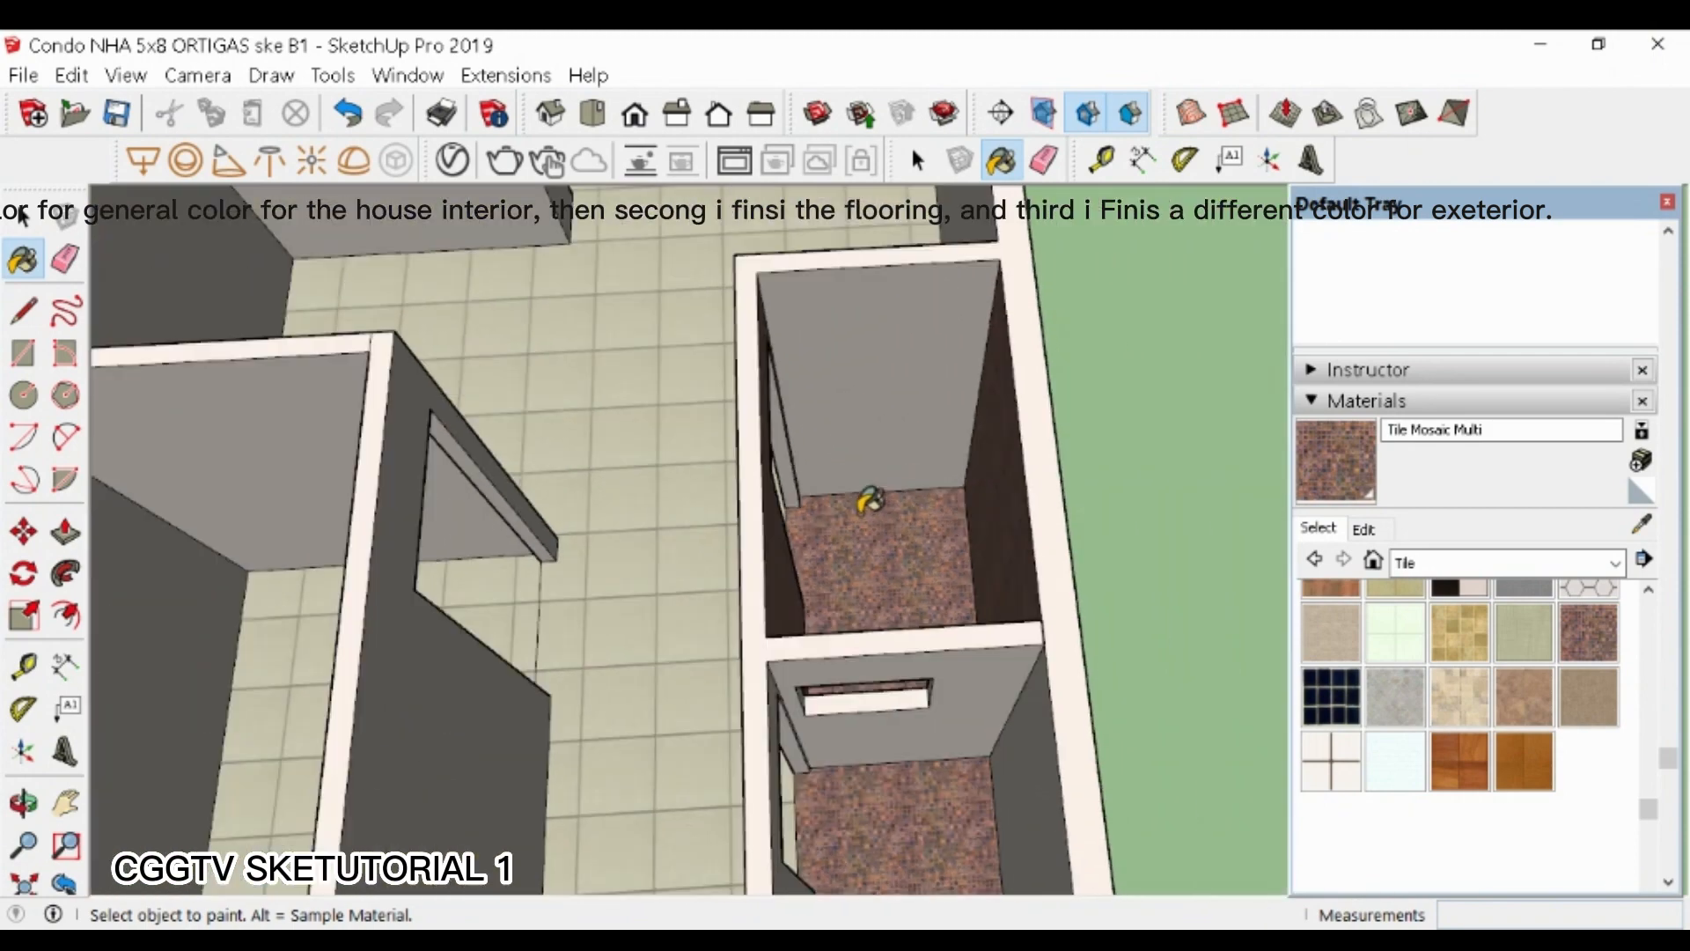
middle_drag(871, 503, 894, 795)
click(965, 701)
scroll(962, 701, down, 4)
- Pick Color I02 from the Colors collection and paint the exterior wall with the three windows
mouse_move(930, 722)
middle_down()
mouse_move(830, 626)
mouse_move(868, 517)
mouse_move(1034, 606)
middle_up()
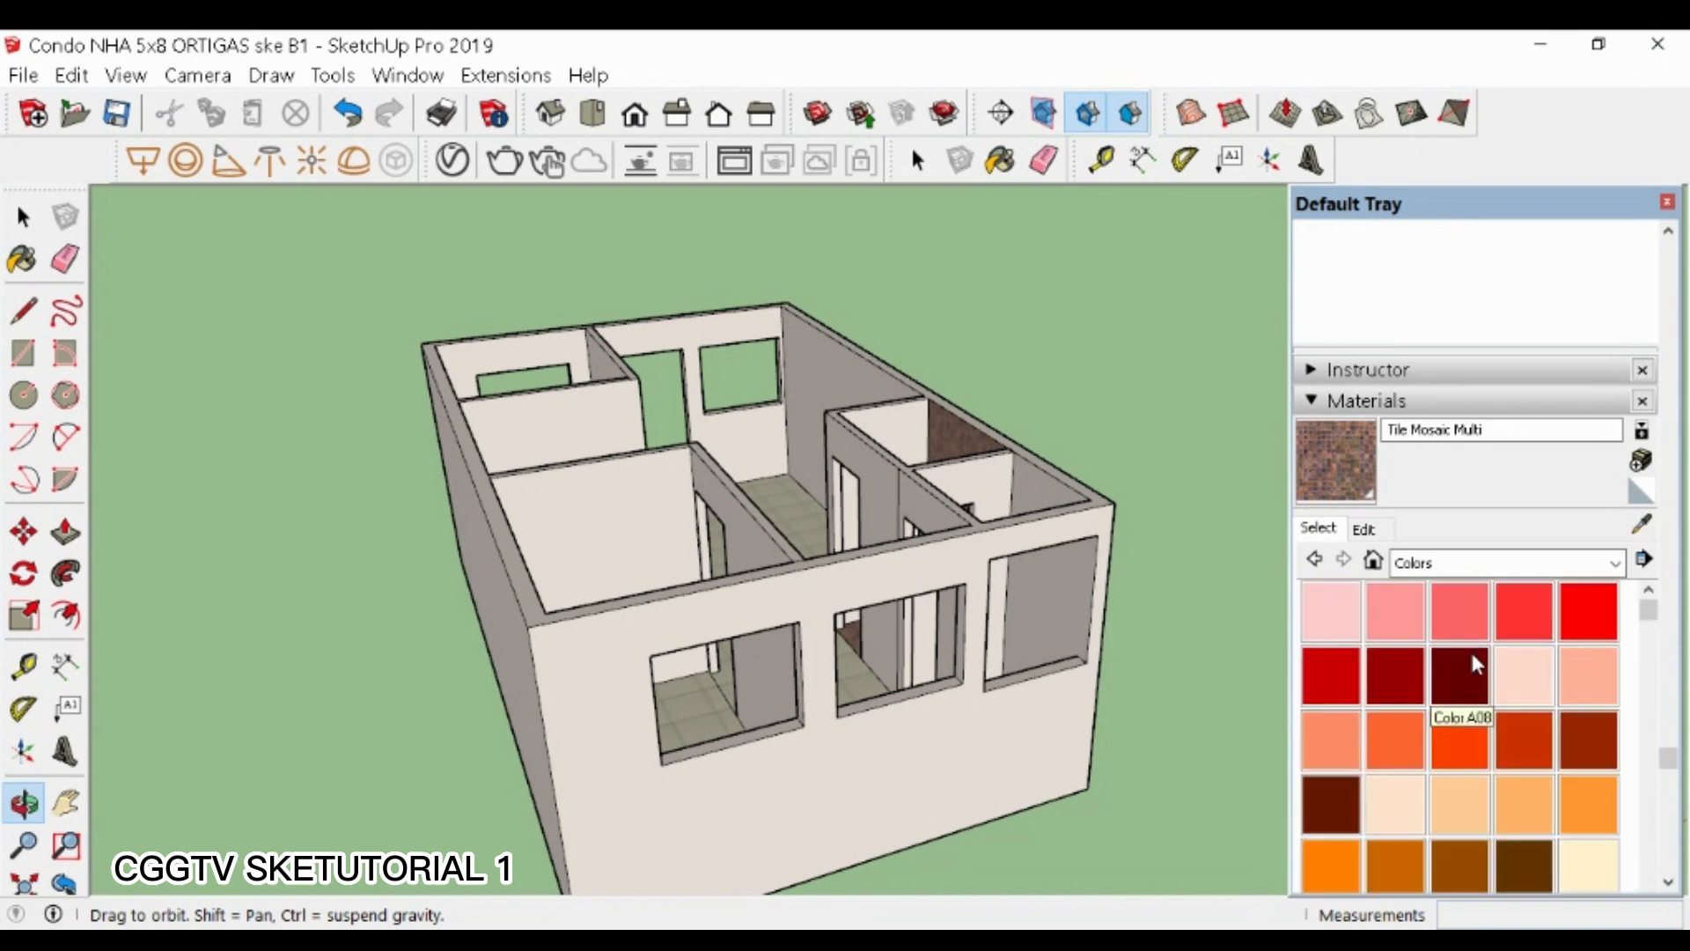
scroll(1406, 735, down, 2)
scroll(1386, 762, down, 15)
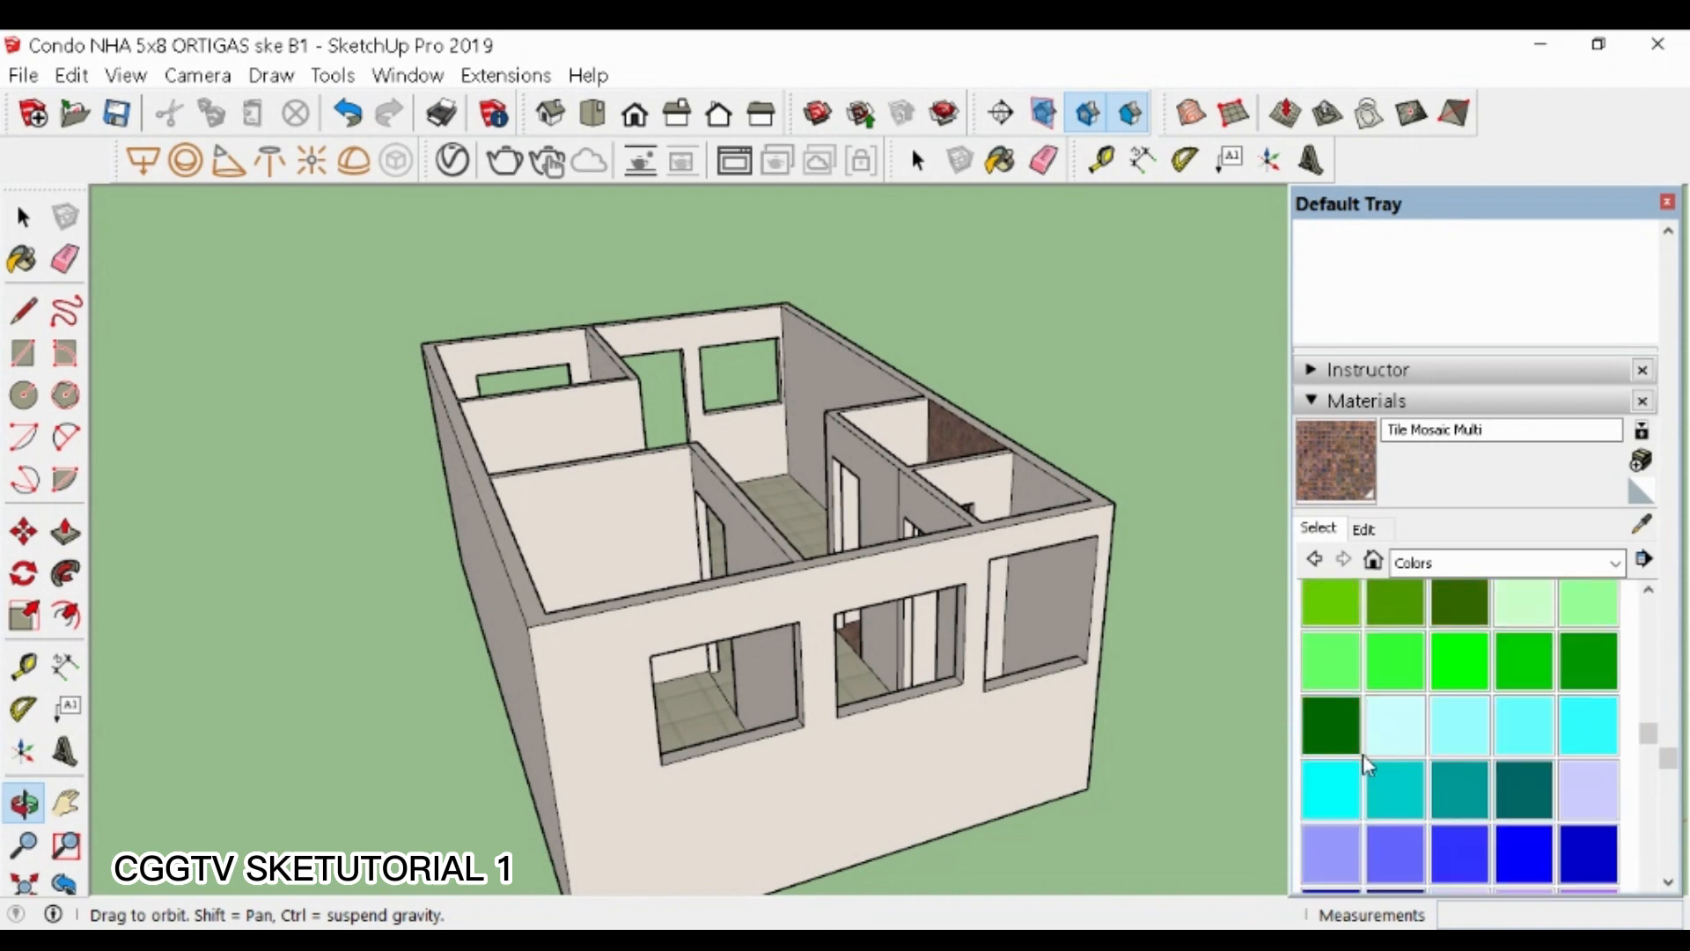
scroll(1424, 727, up, 6)
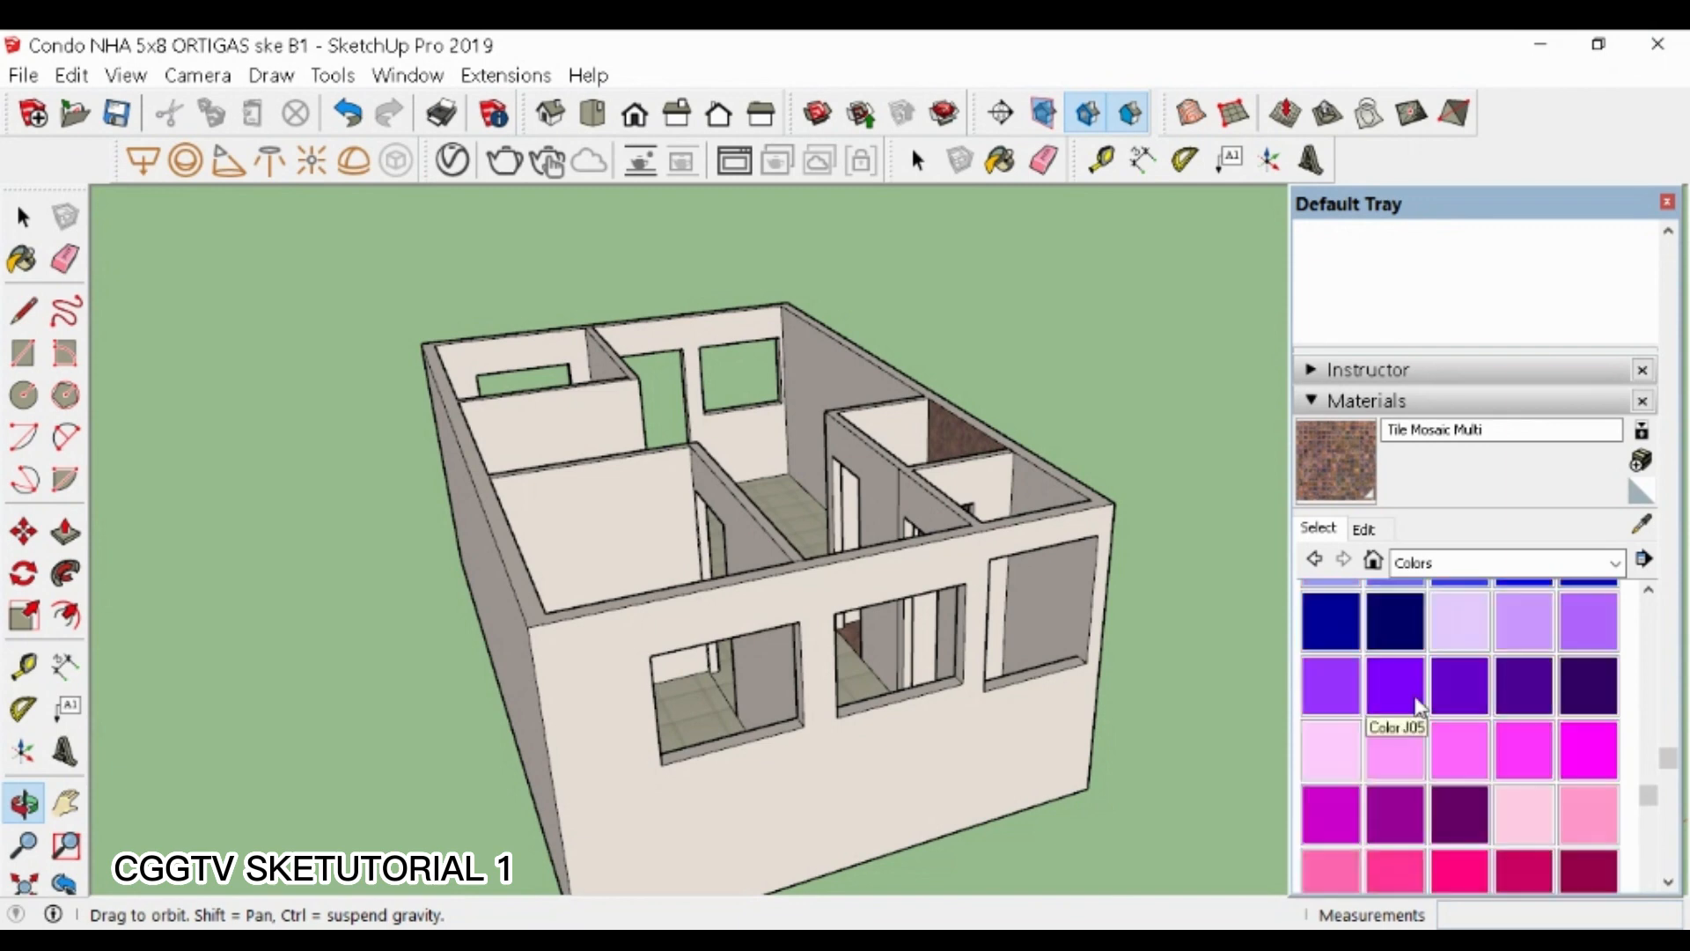
click(1351, 722)
click(1000, 724)
- Paint the long exterior wall and the entrance-side exterior wall with Color I02
middle_drag(1000, 724, 711, 722)
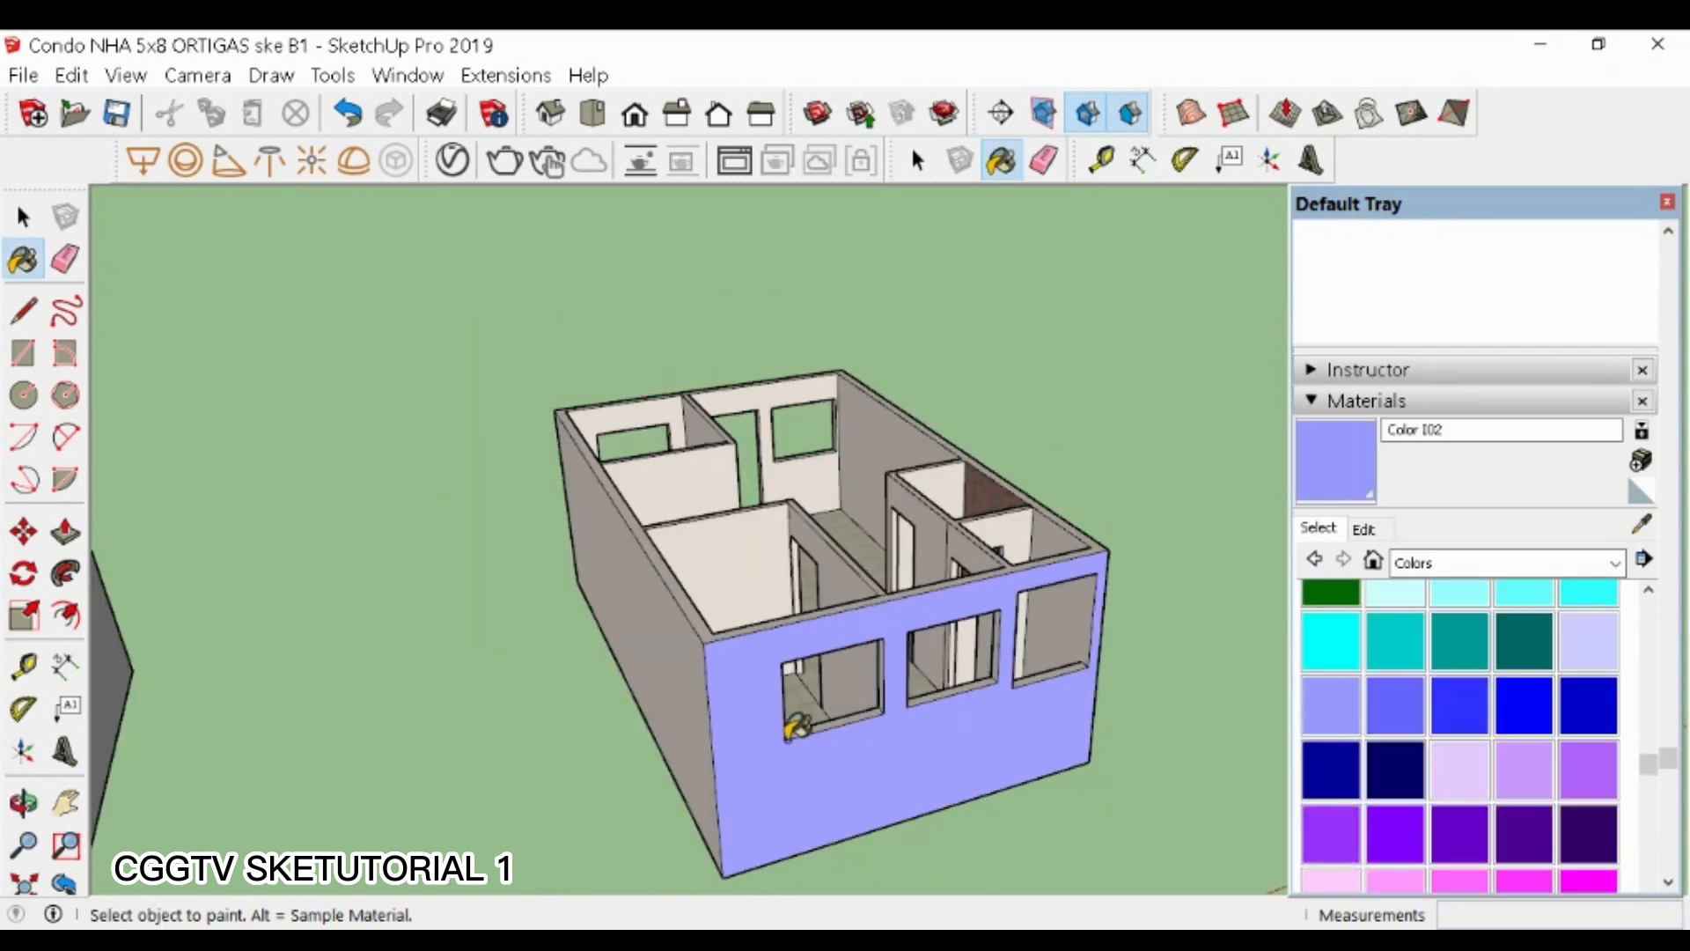
middle_drag(813, 651, 543, 645)
drag(543, 644, 817, 495)
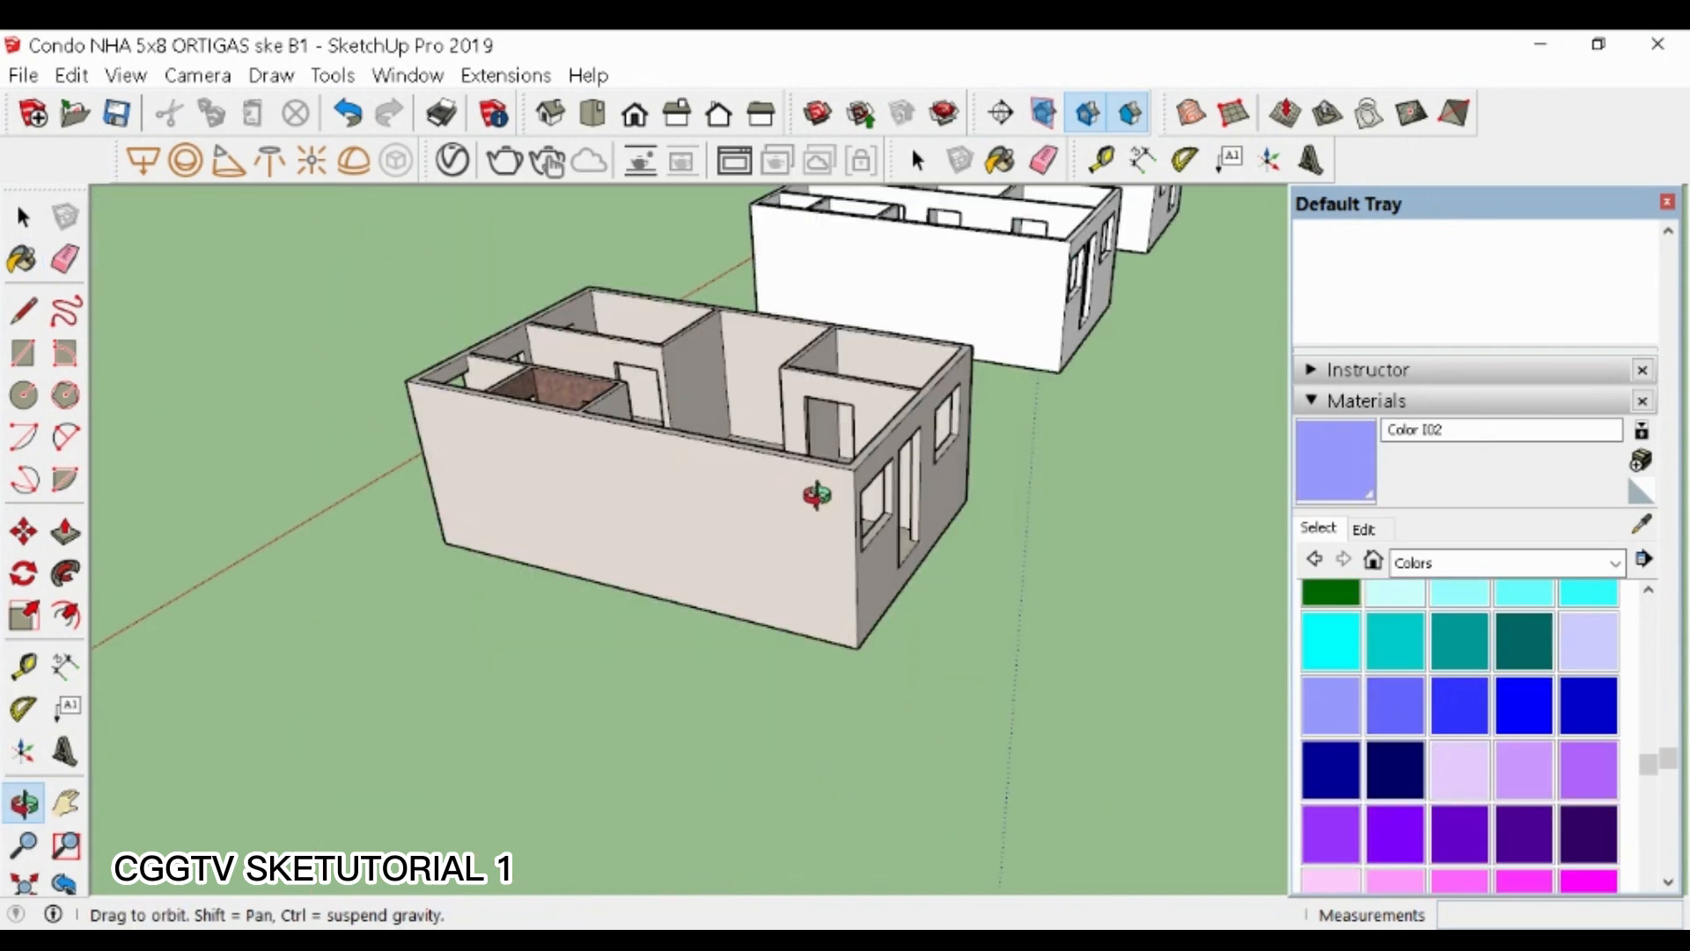
click(888, 503)
click(822, 563)
- Edit Color I02 into a darker, muted greyish purple for the exterior walls
click(1364, 528)
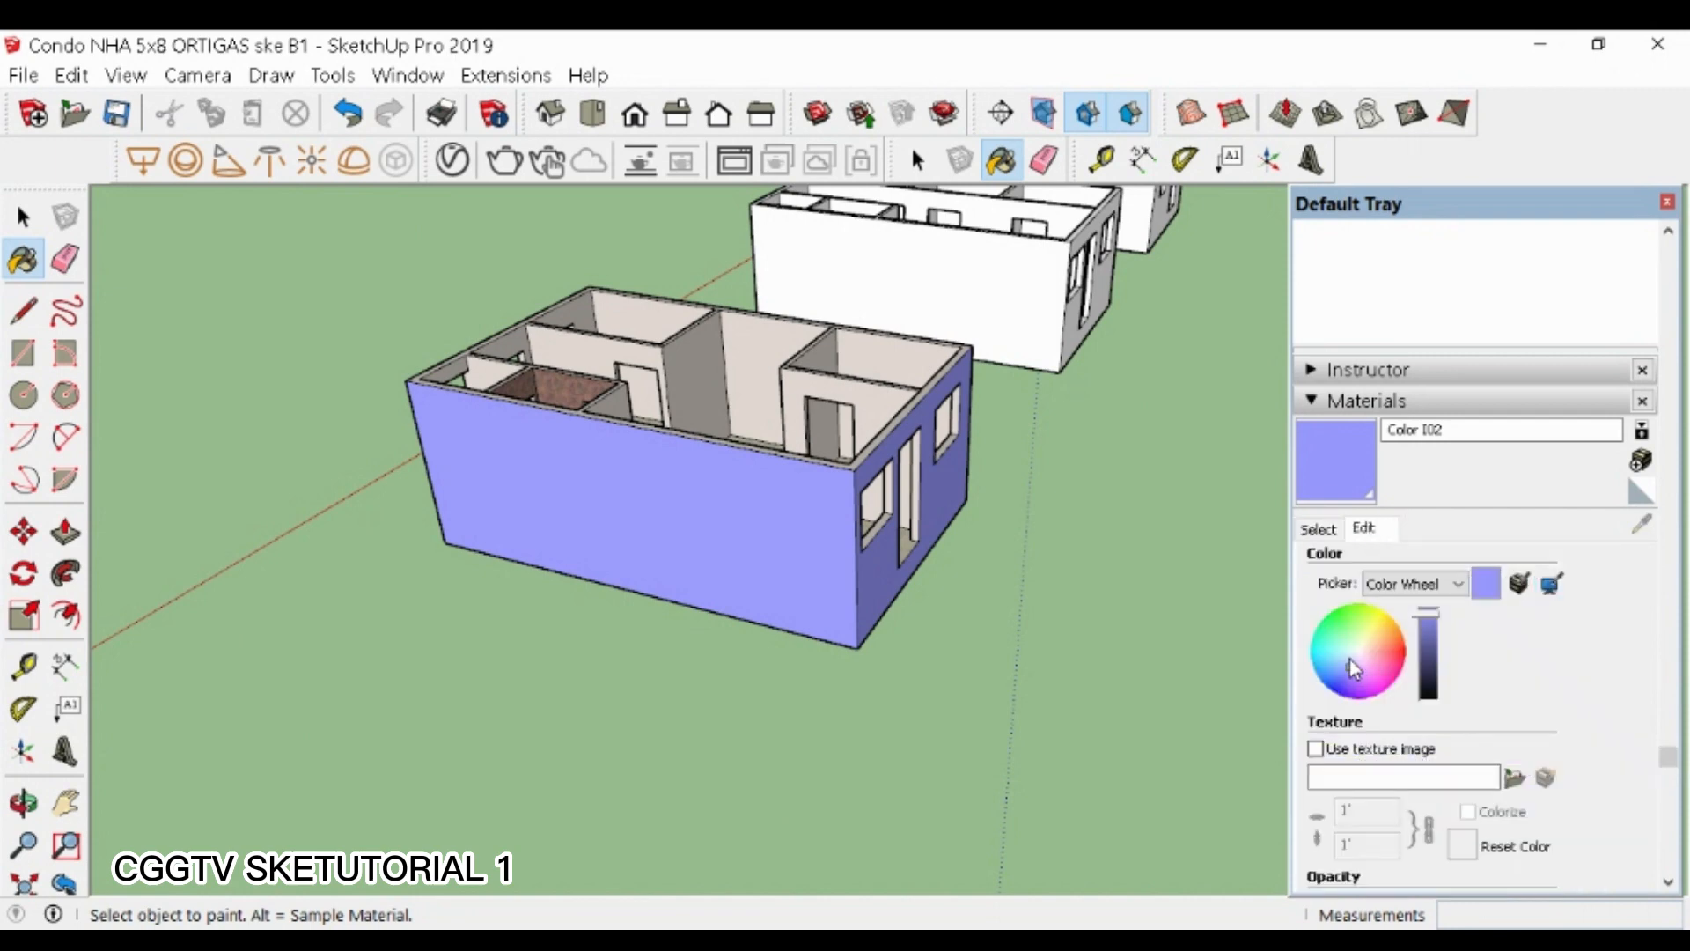
drag(1351, 659, 1355, 667)
click(1428, 636)
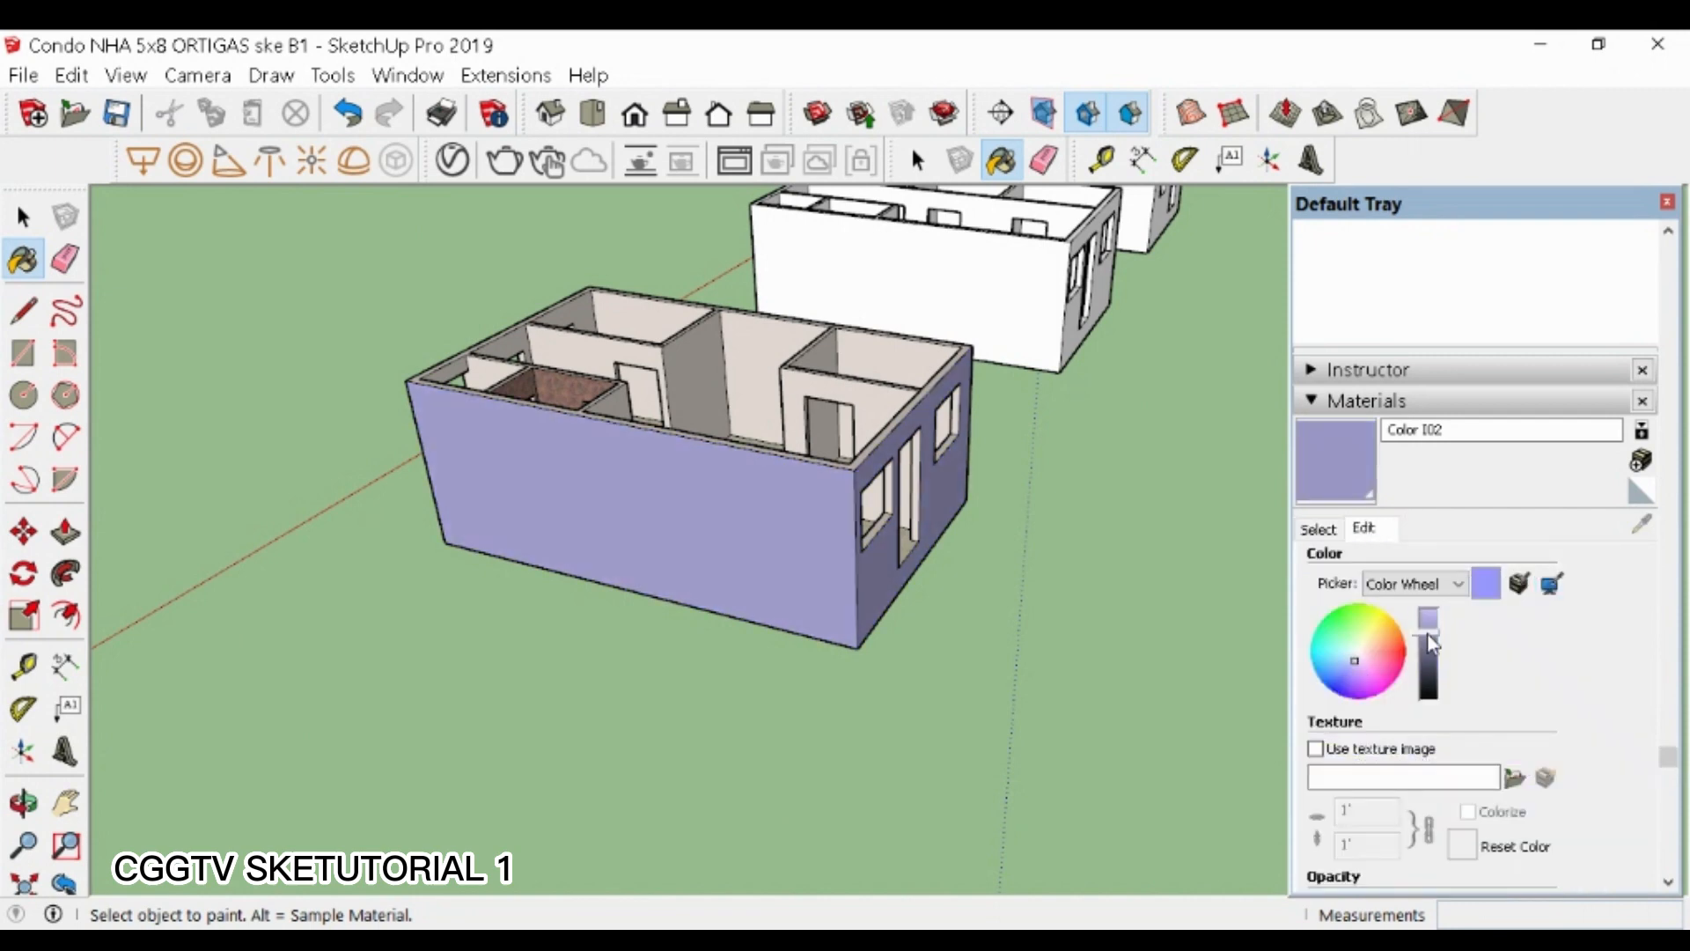
click(1358, 654)
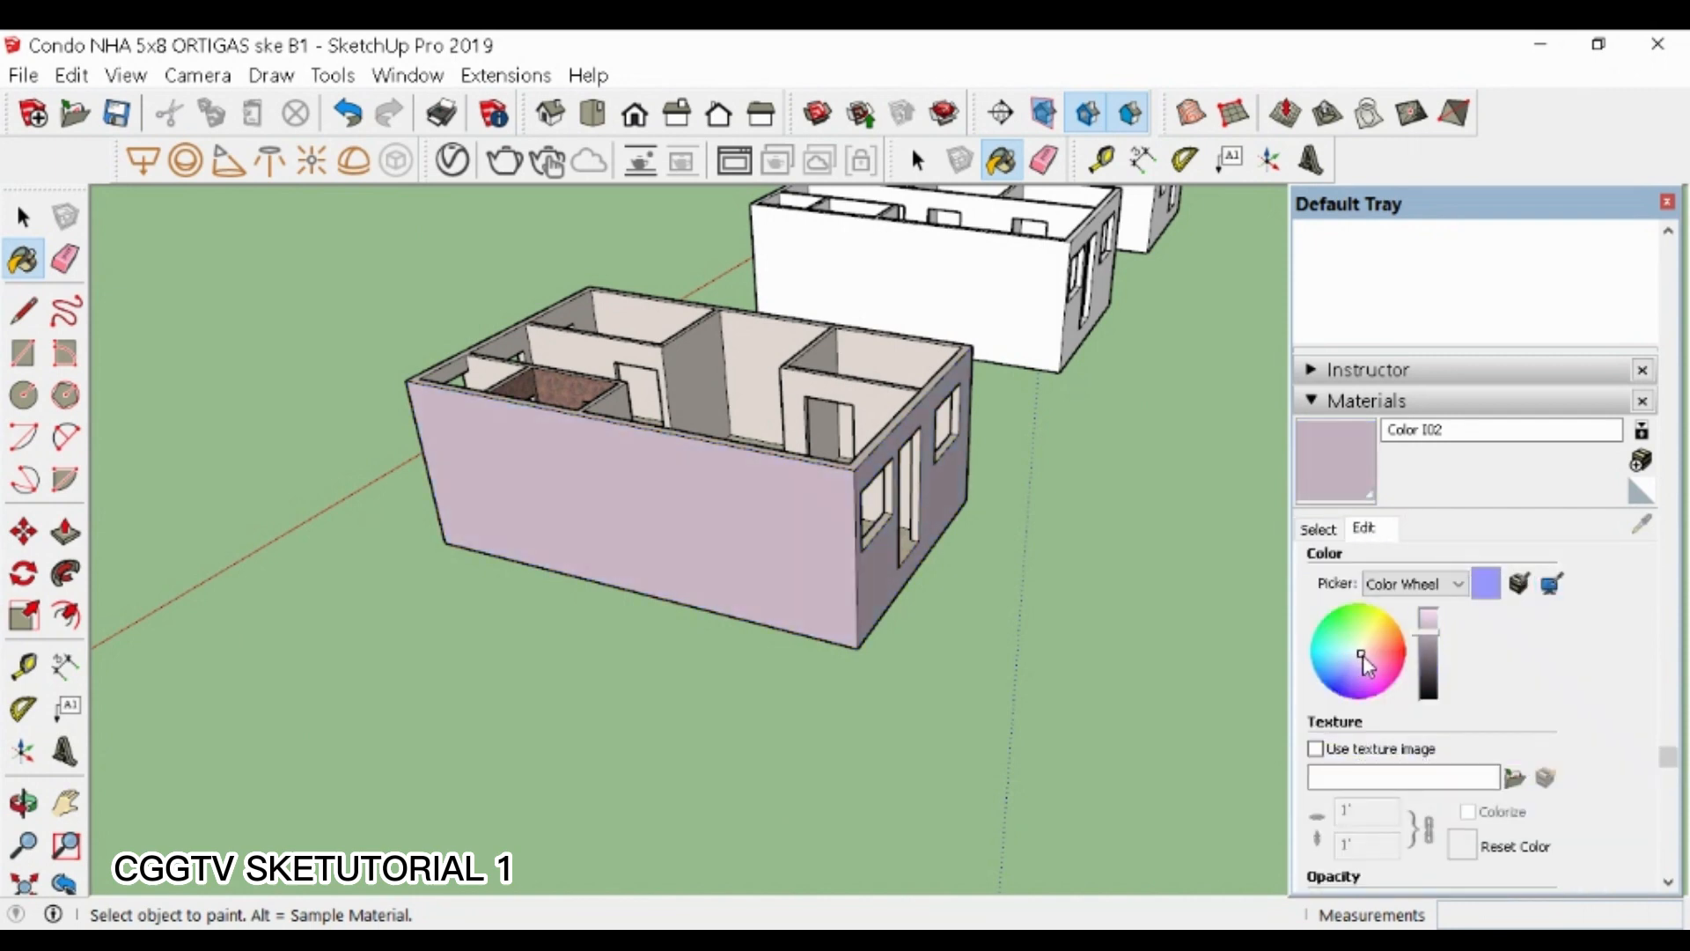
click(1430, 656)
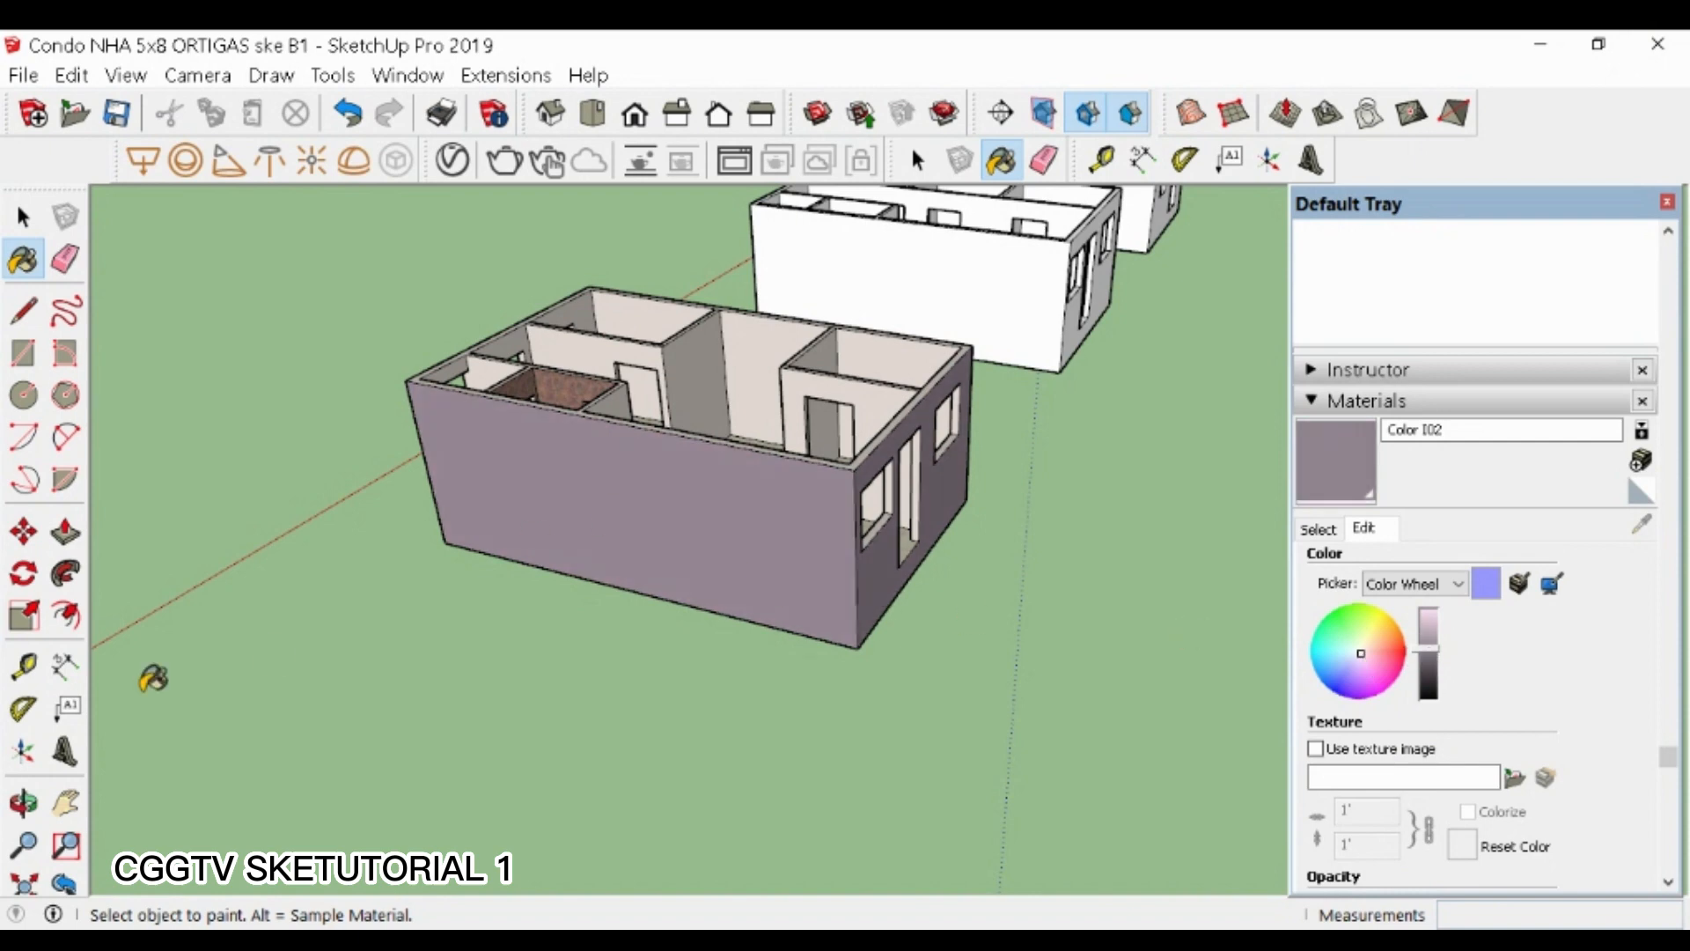
- Select the entire painted unit and make it a group
click(23, 803)
mouse_move(863, 546)
mouse_down()
mouse_move(1045, 472)
mouse_move(860, 461)
mouse_move(817, 532)
mouse_up()
scroll(817, 532, down, 3)
key(space)
drag(1064, 685, 1065, 684)
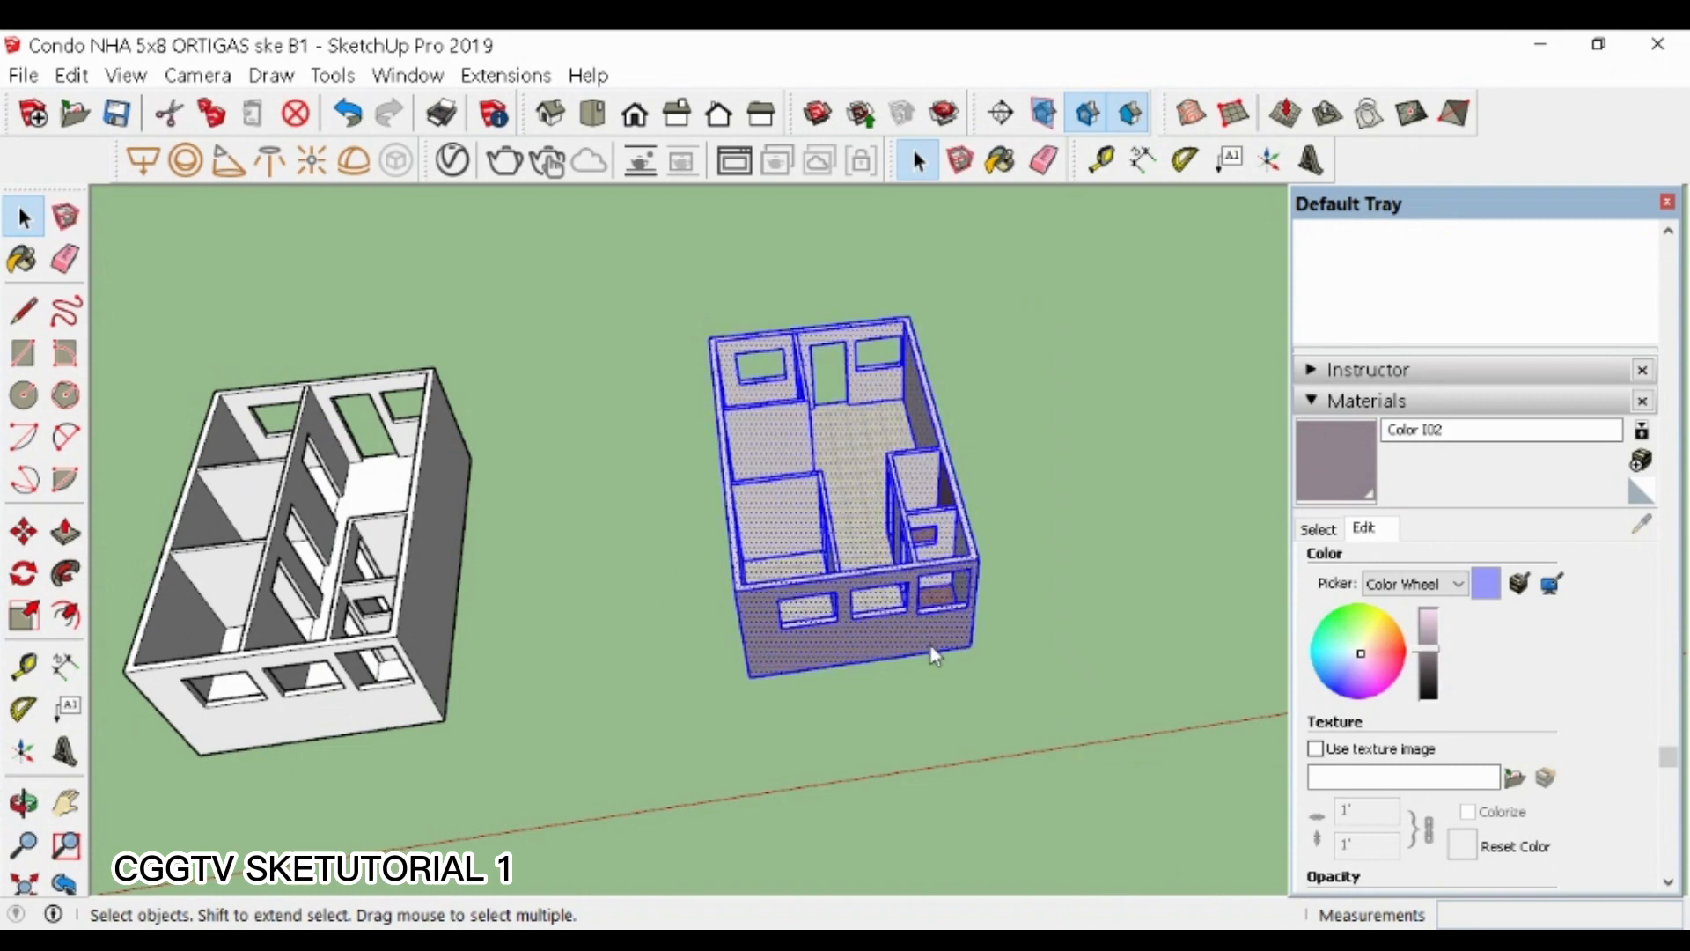
key(ctrl+g)
- Copy the painted unit group about 14.11 m along the red axis from its front corner
scroll(924, 547, up, 4)
middle_drag(863, 604, 570, 534)
key(ctrl)
click(517, 667)
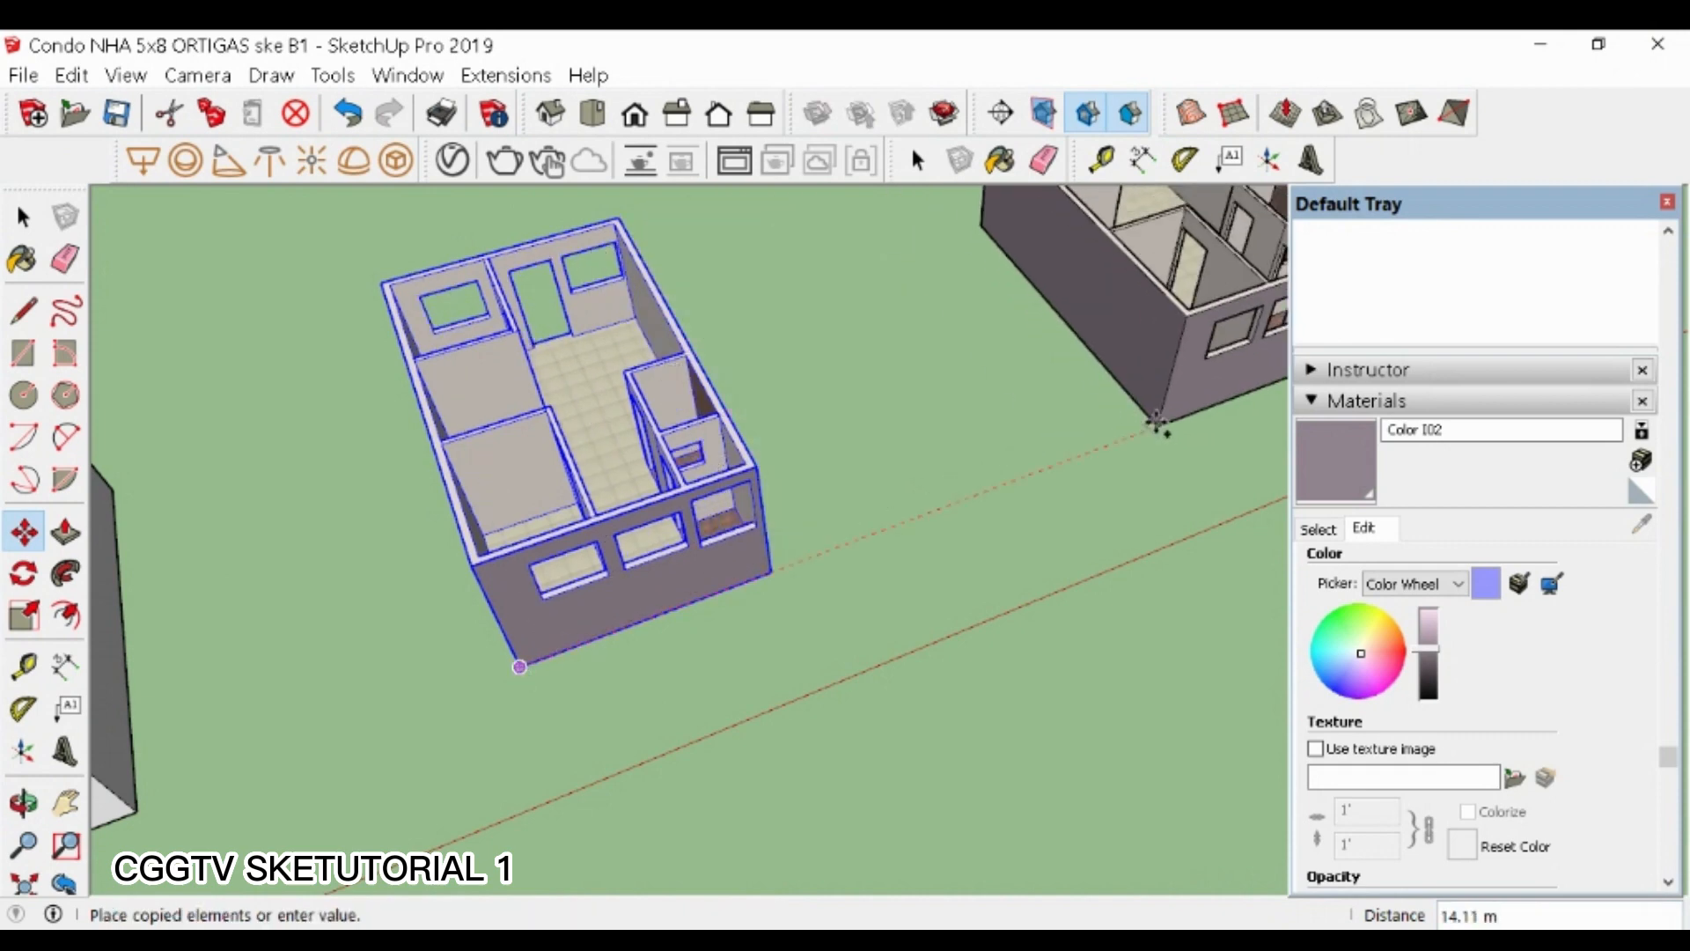
click(1156, 429)
scroll(355, 622, down, 3)
scroll(997, 444, up, 3)
scroll(996, 445, up, 3)
key(space)
click(1022, 492)
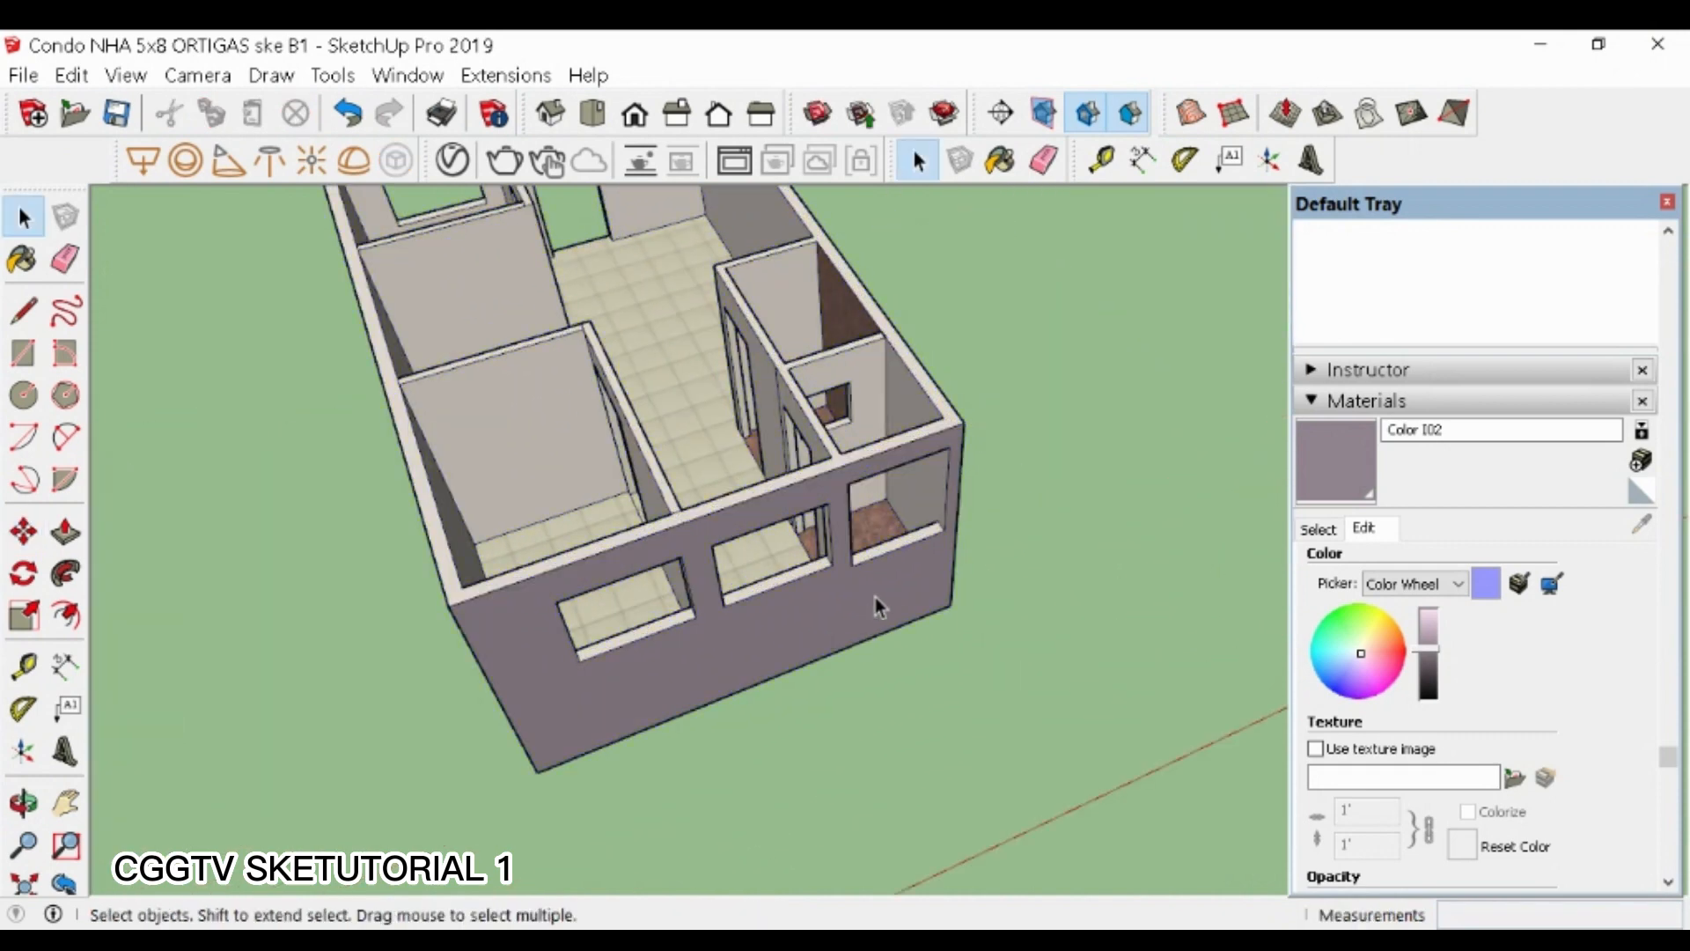
- Draw a rectangle filling the first front window opening and pull it out 0.10 m
scroll(581, 619, up, 3)
middle_drag(568, 615, 560, 475)
scroll(561, 475, up, 3)
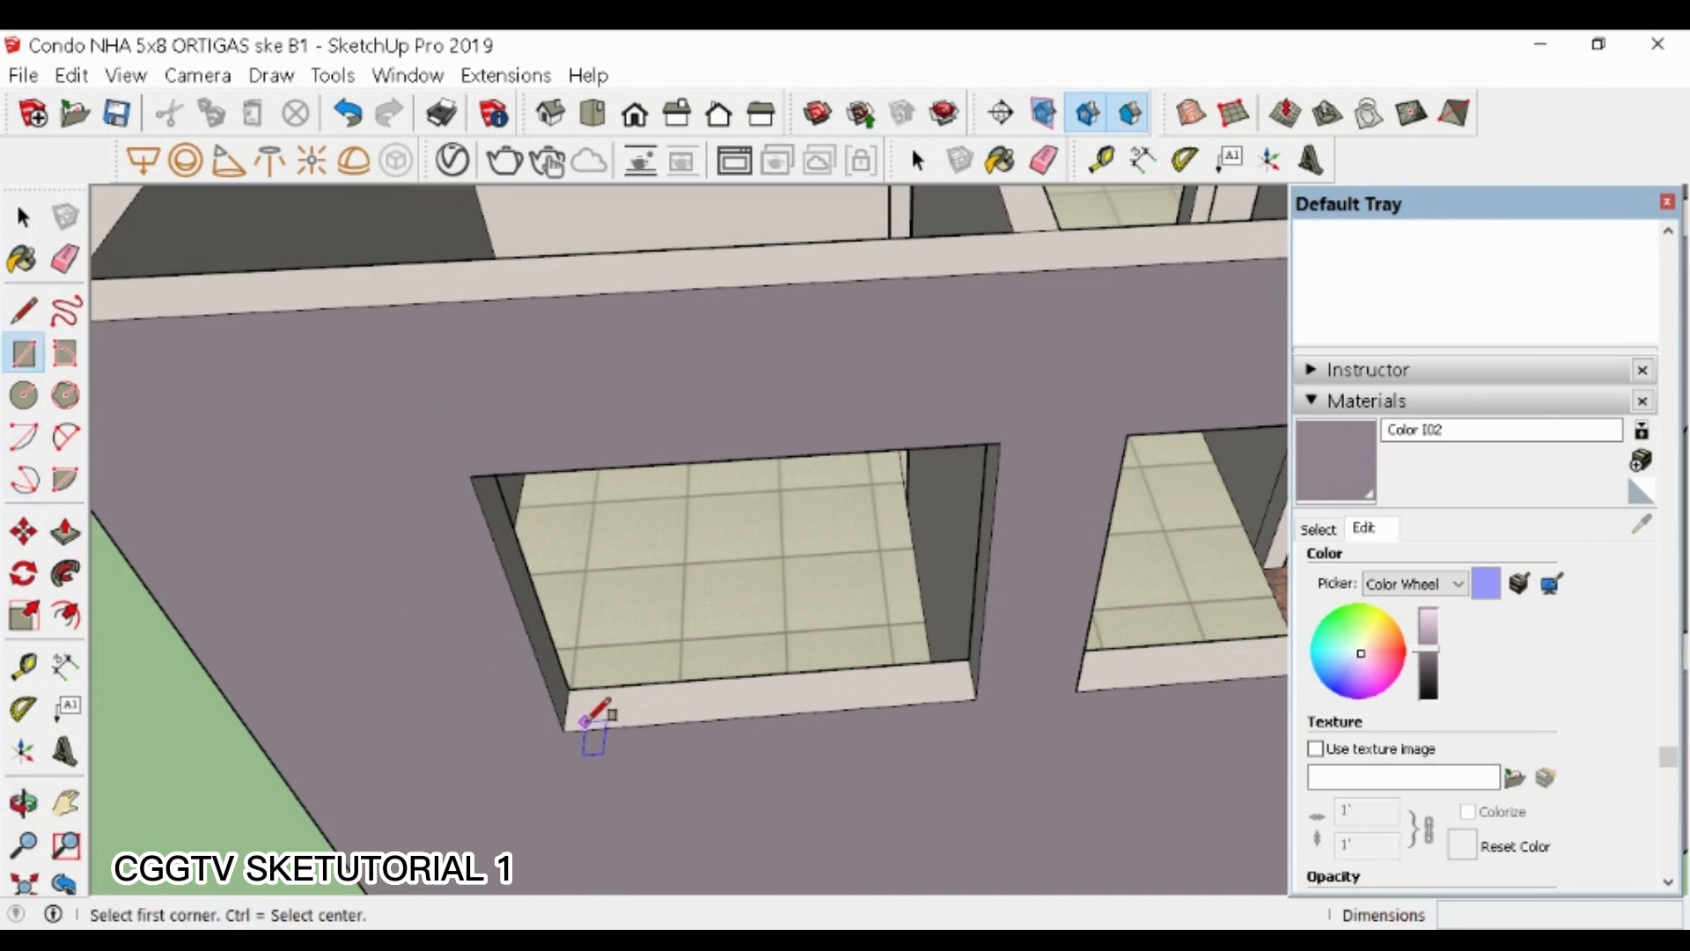
click(1063, 504)
key(p)
scroll(842, 563, up, 2)
drag(841, 562, 850, 613)
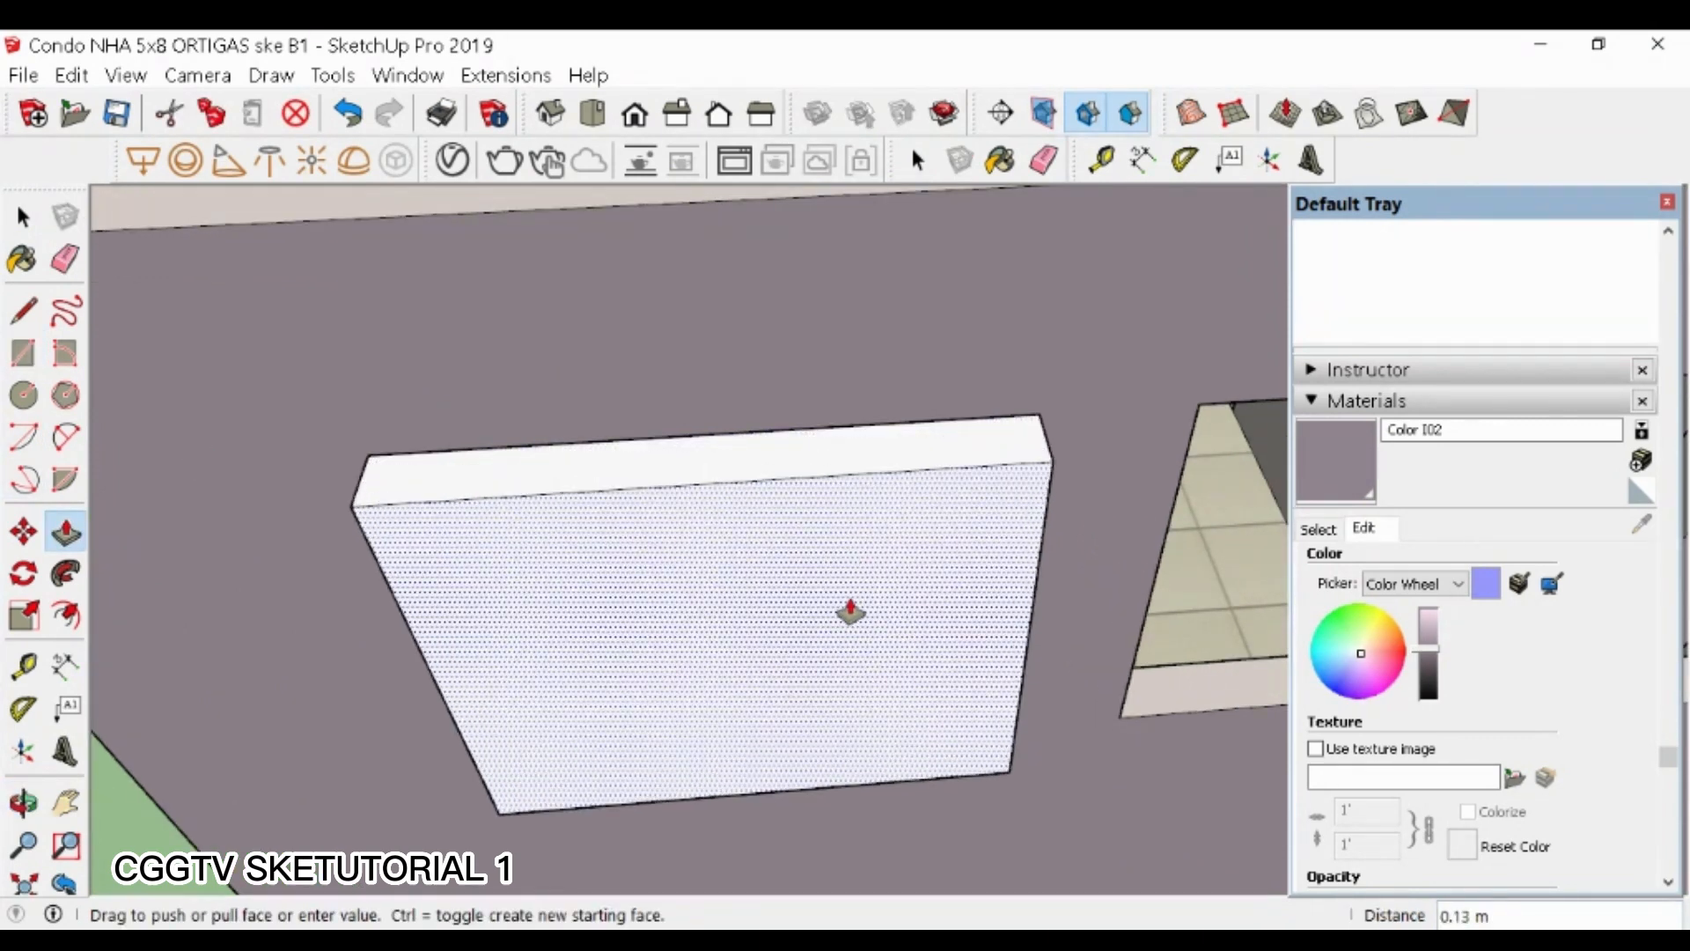
click(850, 613)
- Offset the window block's outline slightly inward and push the inner face through 0.10 m to leave a thin frame
key(f)
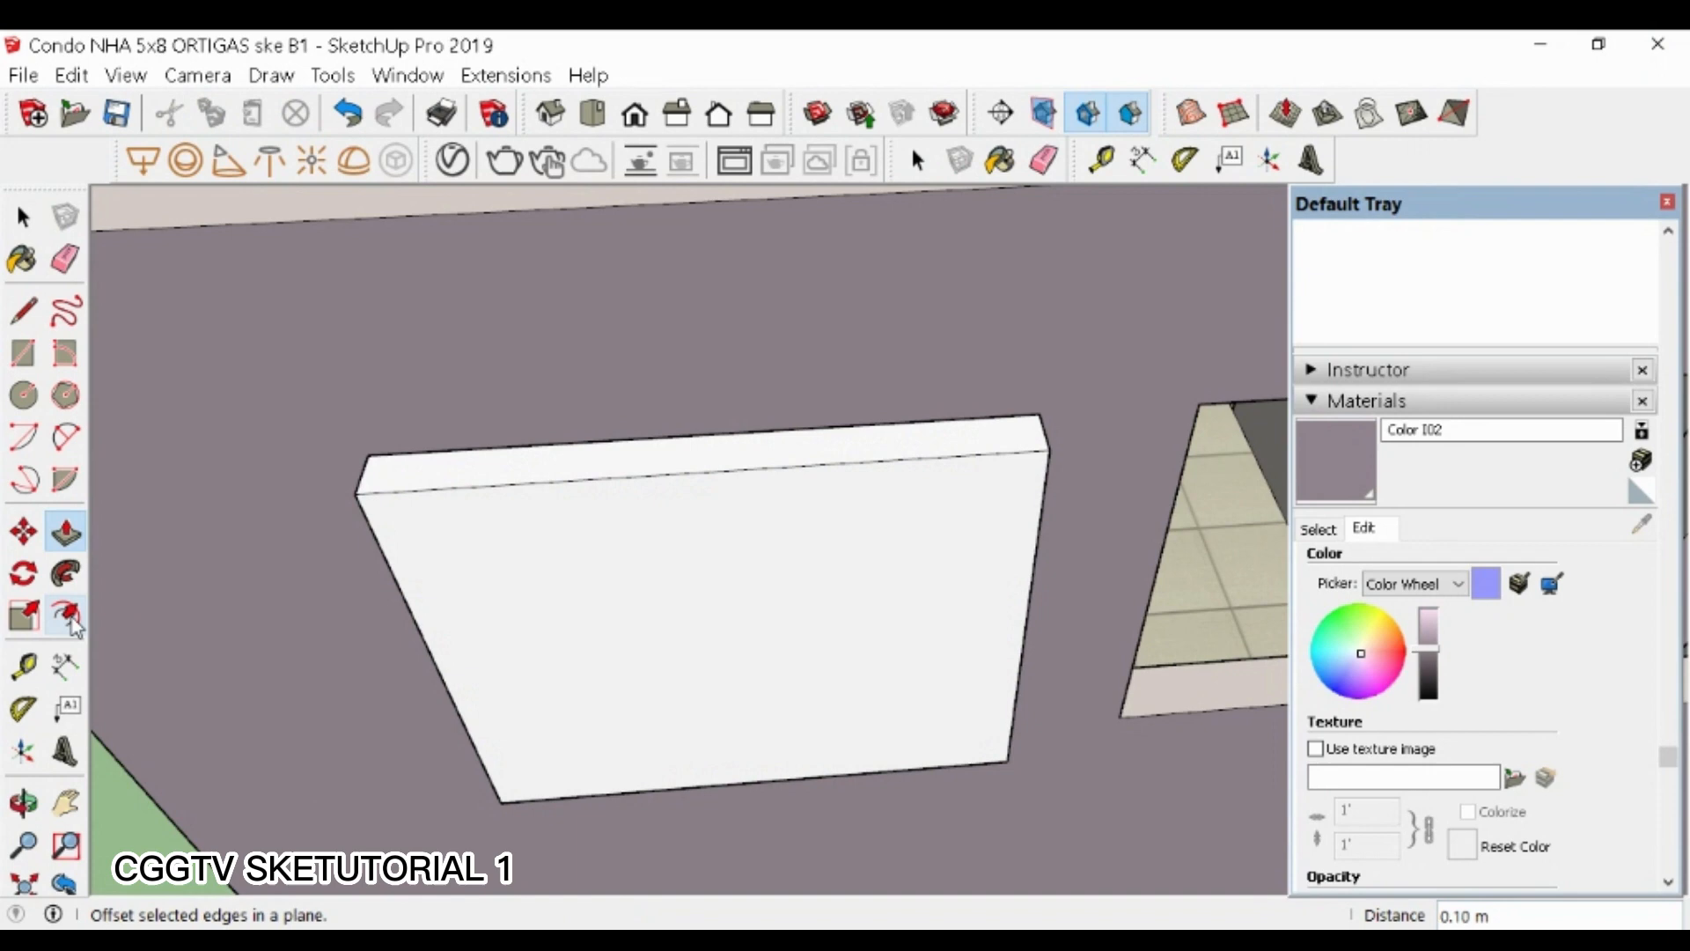
click(443, 490)
click(447, 500)
key(space)
key(p)
click(501, 644)
click(649, 619)
scroll(660, 616, down, 4)
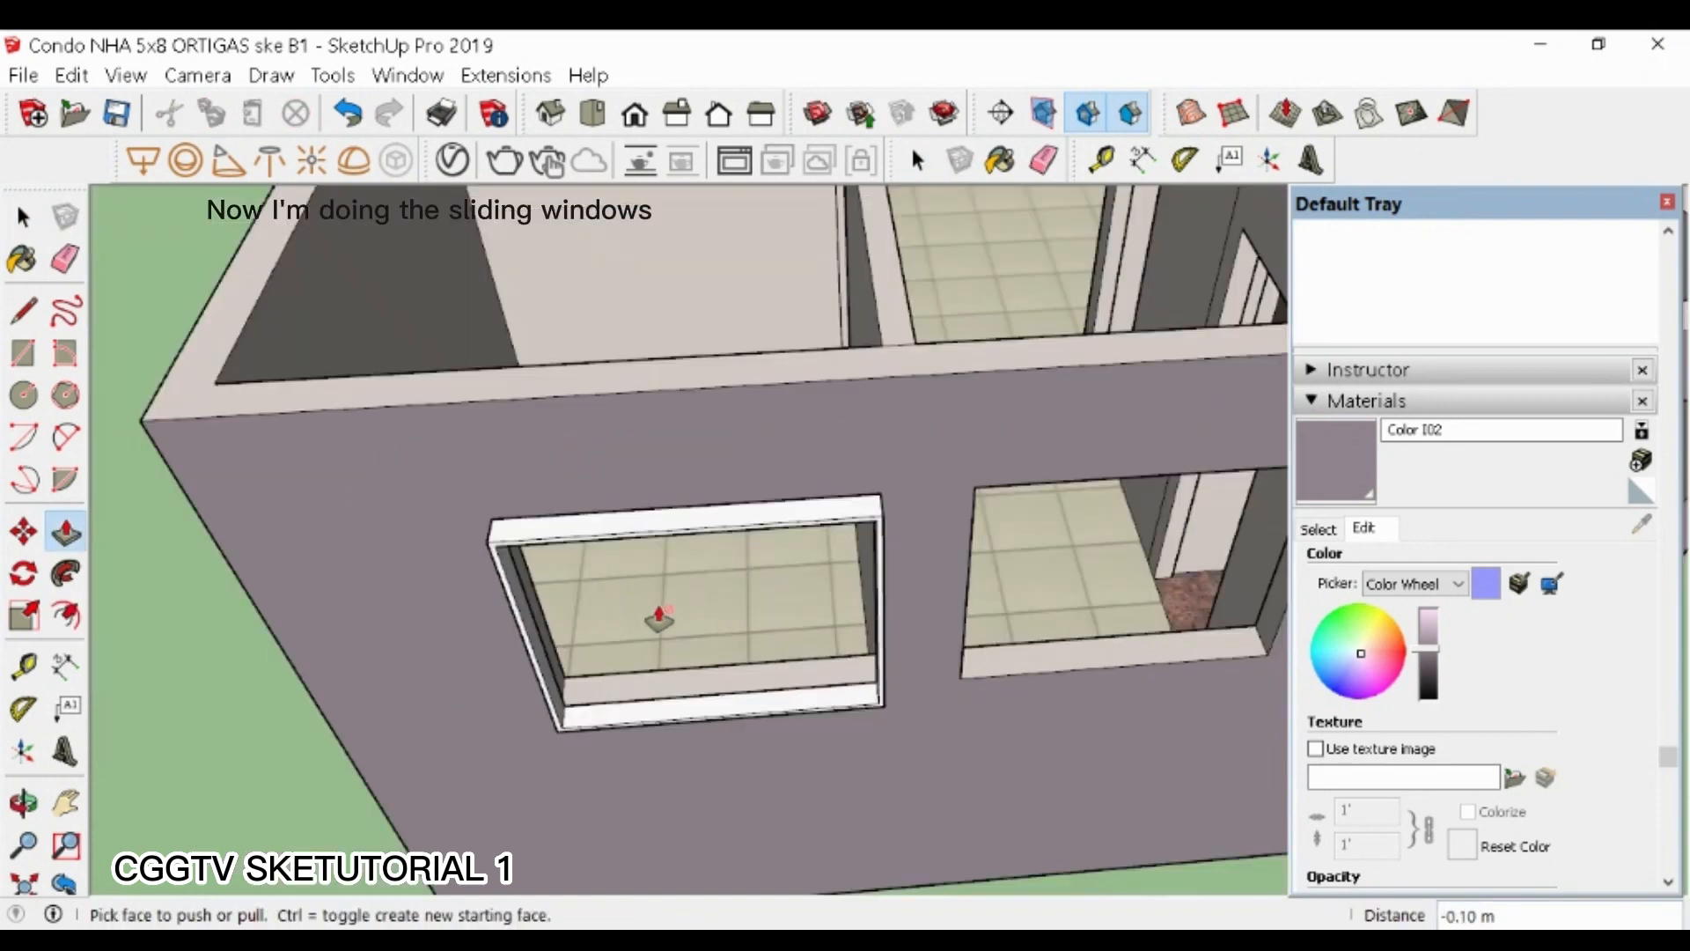
- Select the whole window frame and make it a group
key(space)
drag(487, 435, 833, 681)
scroll(860, 622, up, 4)
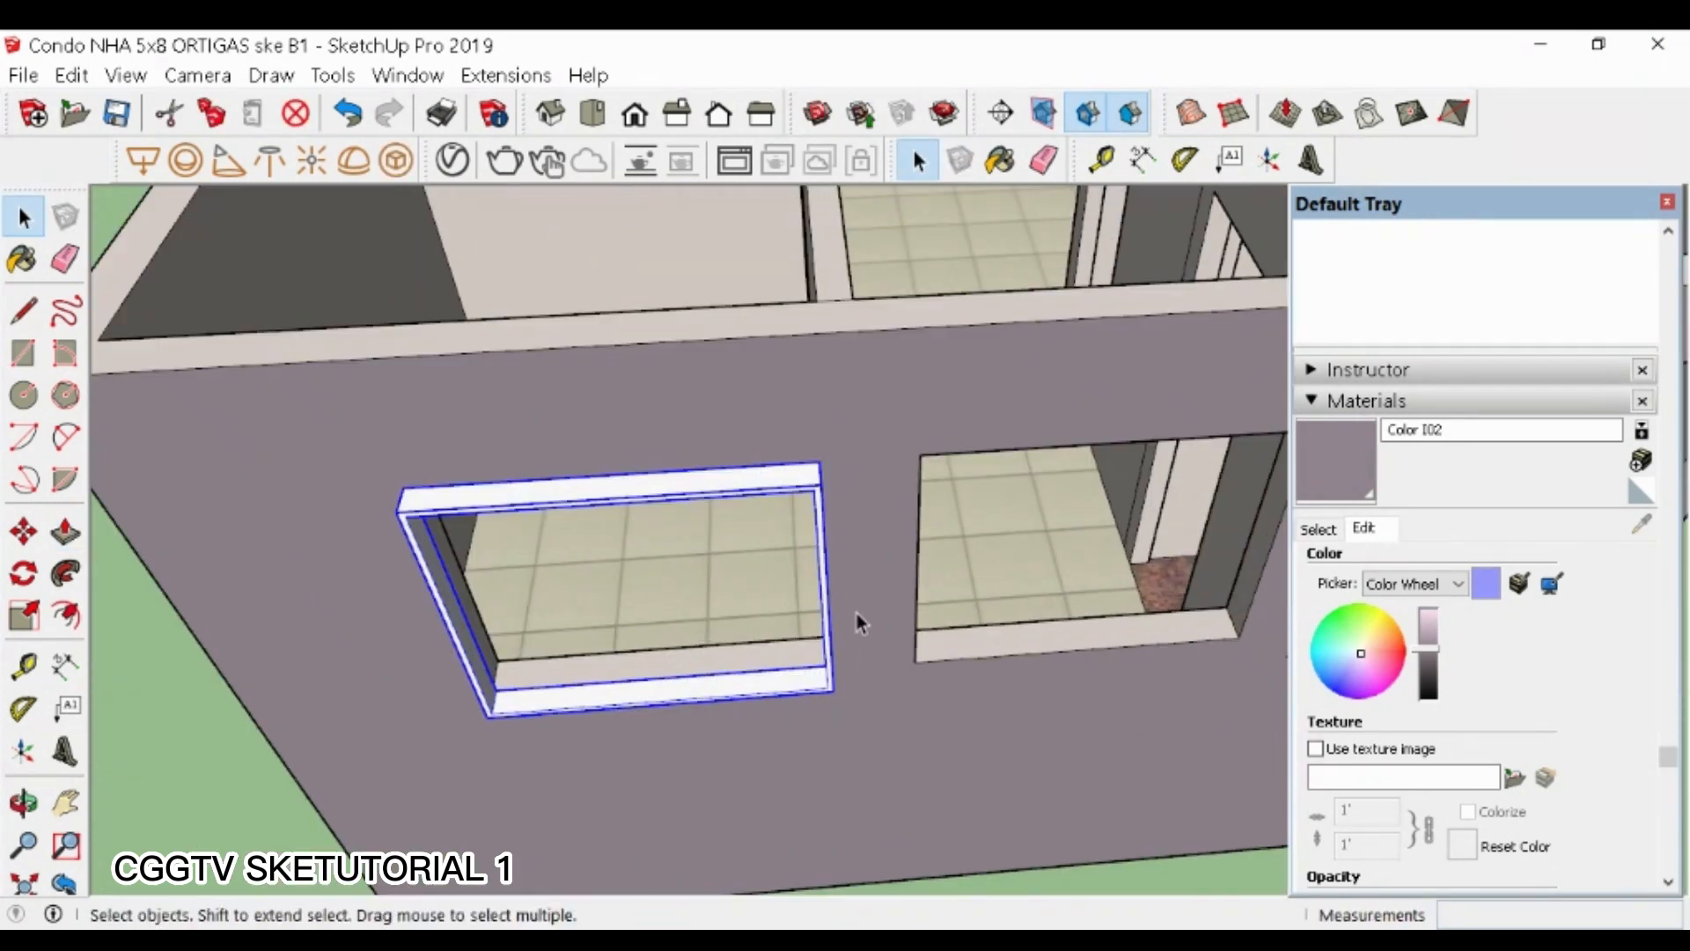
- Draw a sash rectangle of about 0.58 by 0.96 m in half of the frame and extrude it about 0.03 m
click(218, 475)
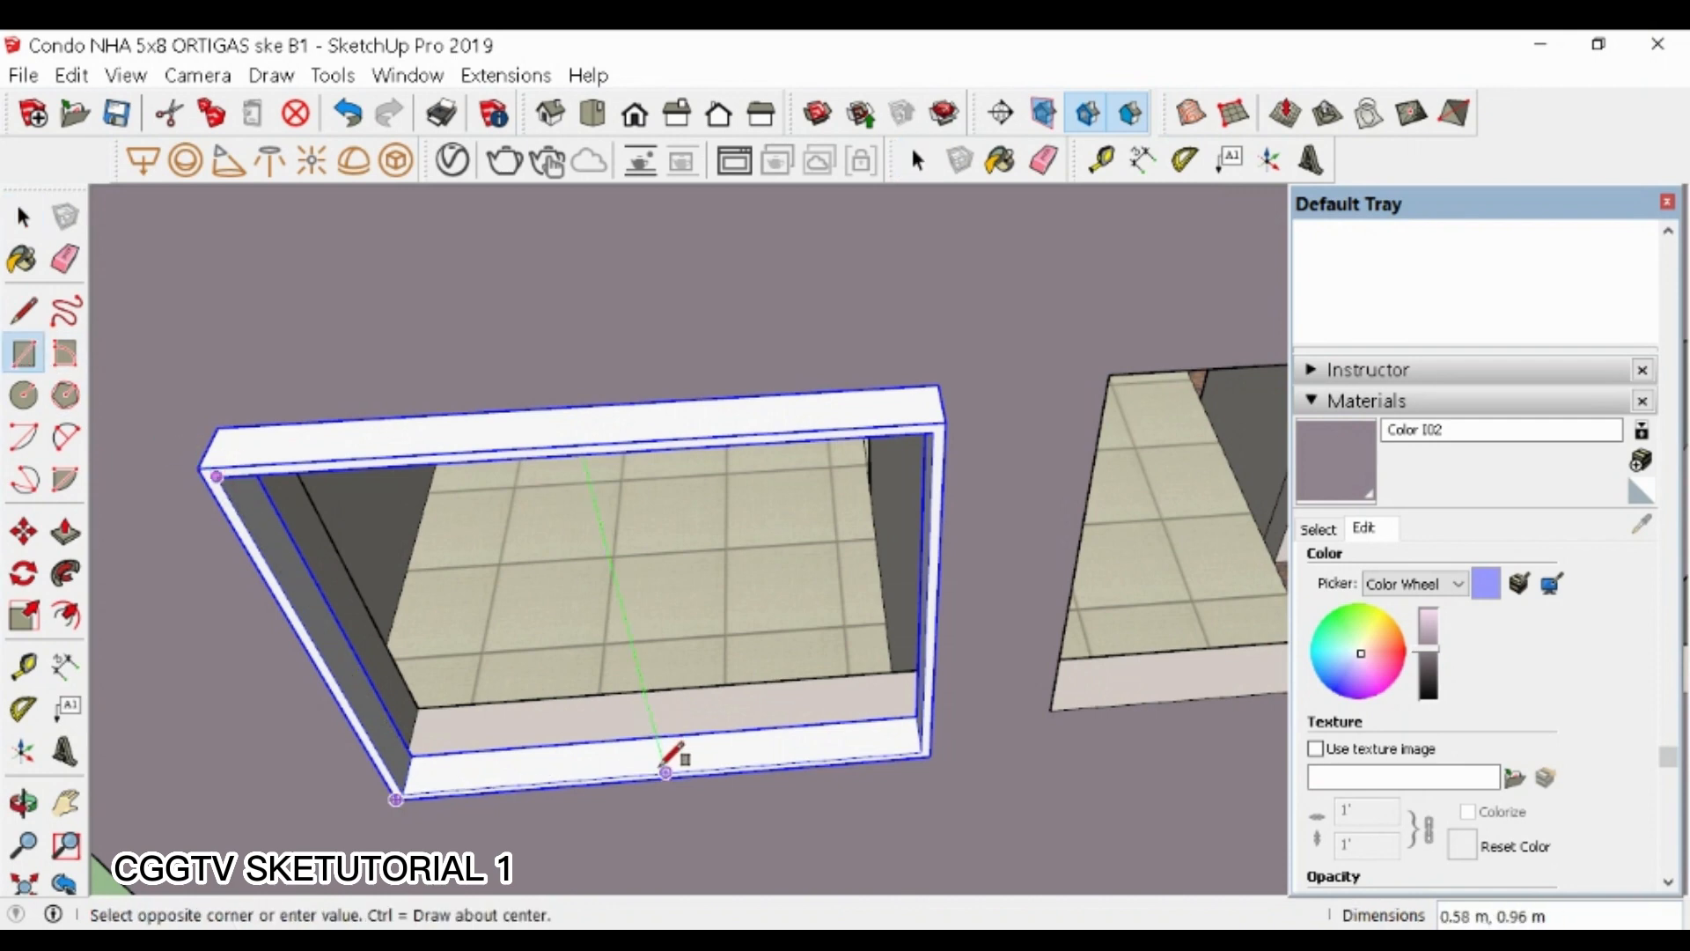
click(676, 755)
scroll(528, 695, up, 2)
key(p)
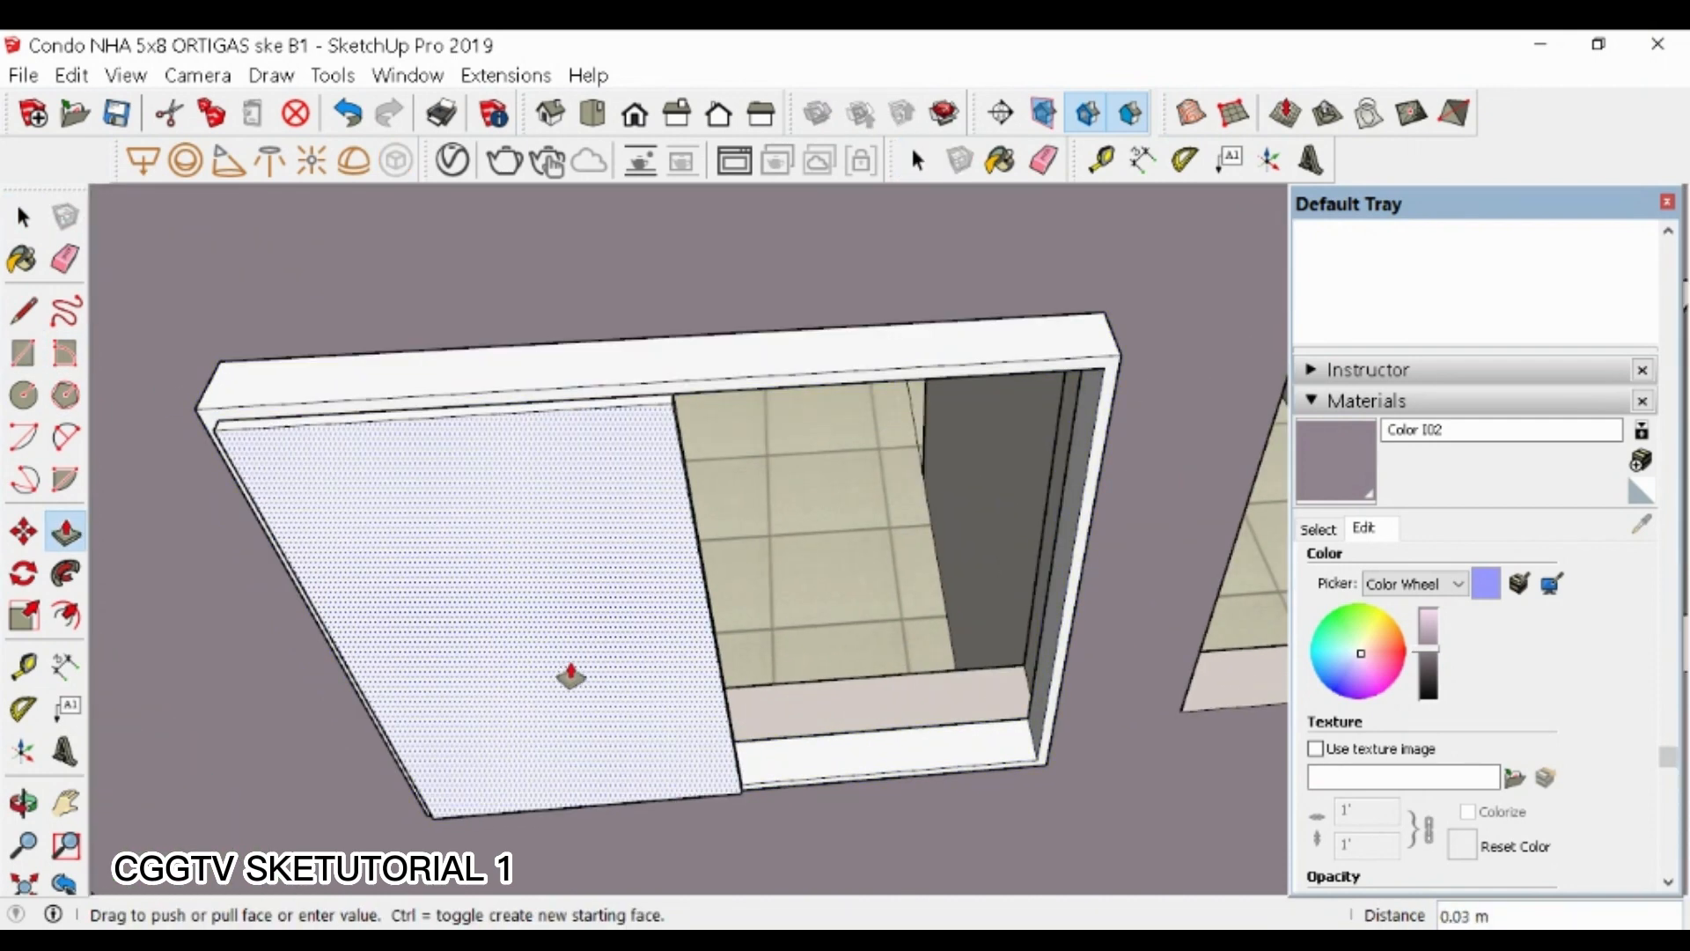
click(570, 676)
scroll(581, 656, down, 2)
scroll(469, 658, up, 2)
- Offset the sash's outline about 0.03 m inward and push the inner face through to hollow out the sash
click(67, 614)
click(346, 437)
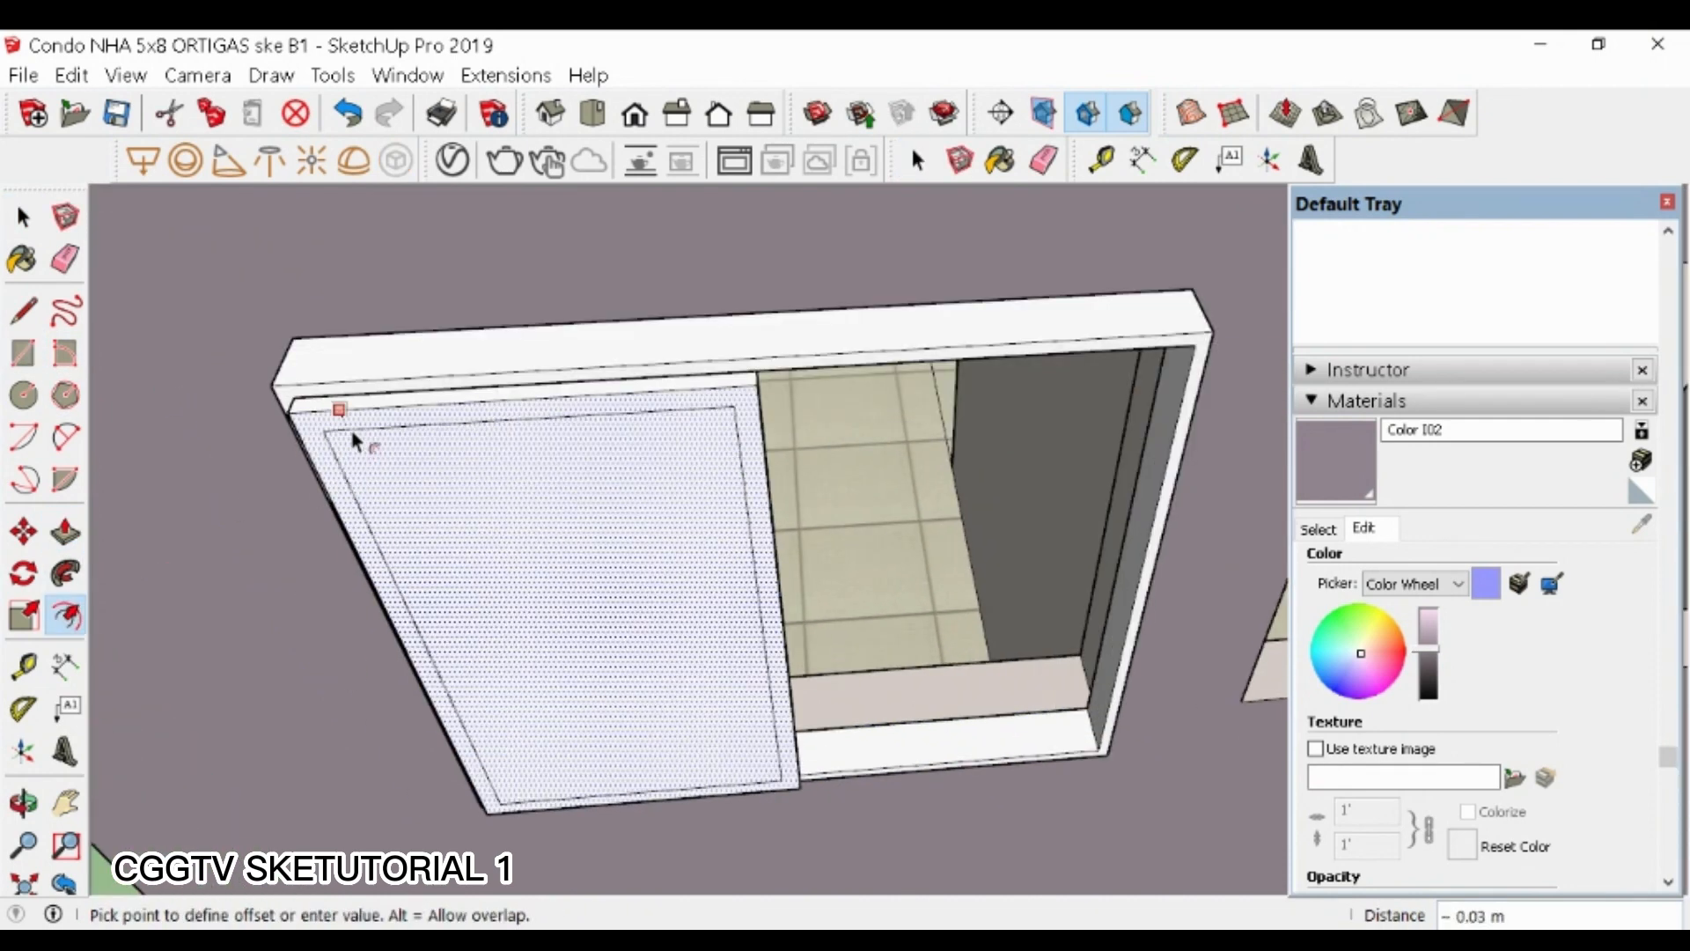
click(352, 433)
key(space)
key(p)
click(440, 572)
click(460, 586)
- Select the complete sliding sash and group it
key(space)
scroll(616, 596, down, 3)
drag(406, 430, 738, 742)
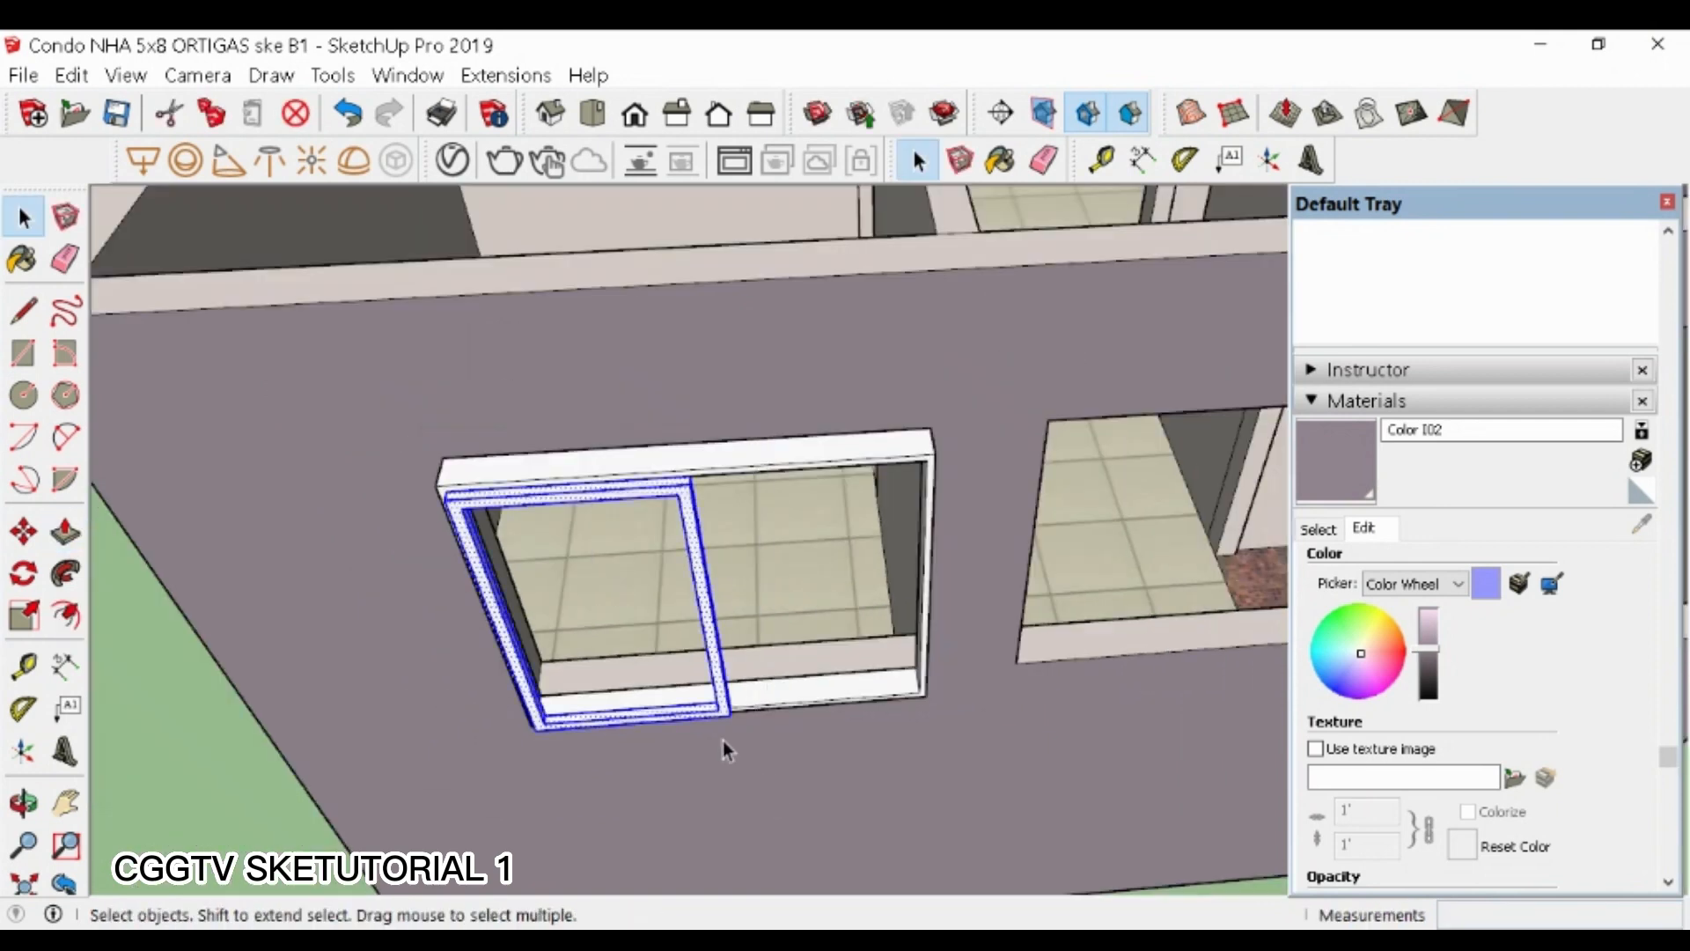
scroll(479, 669, up, 3)
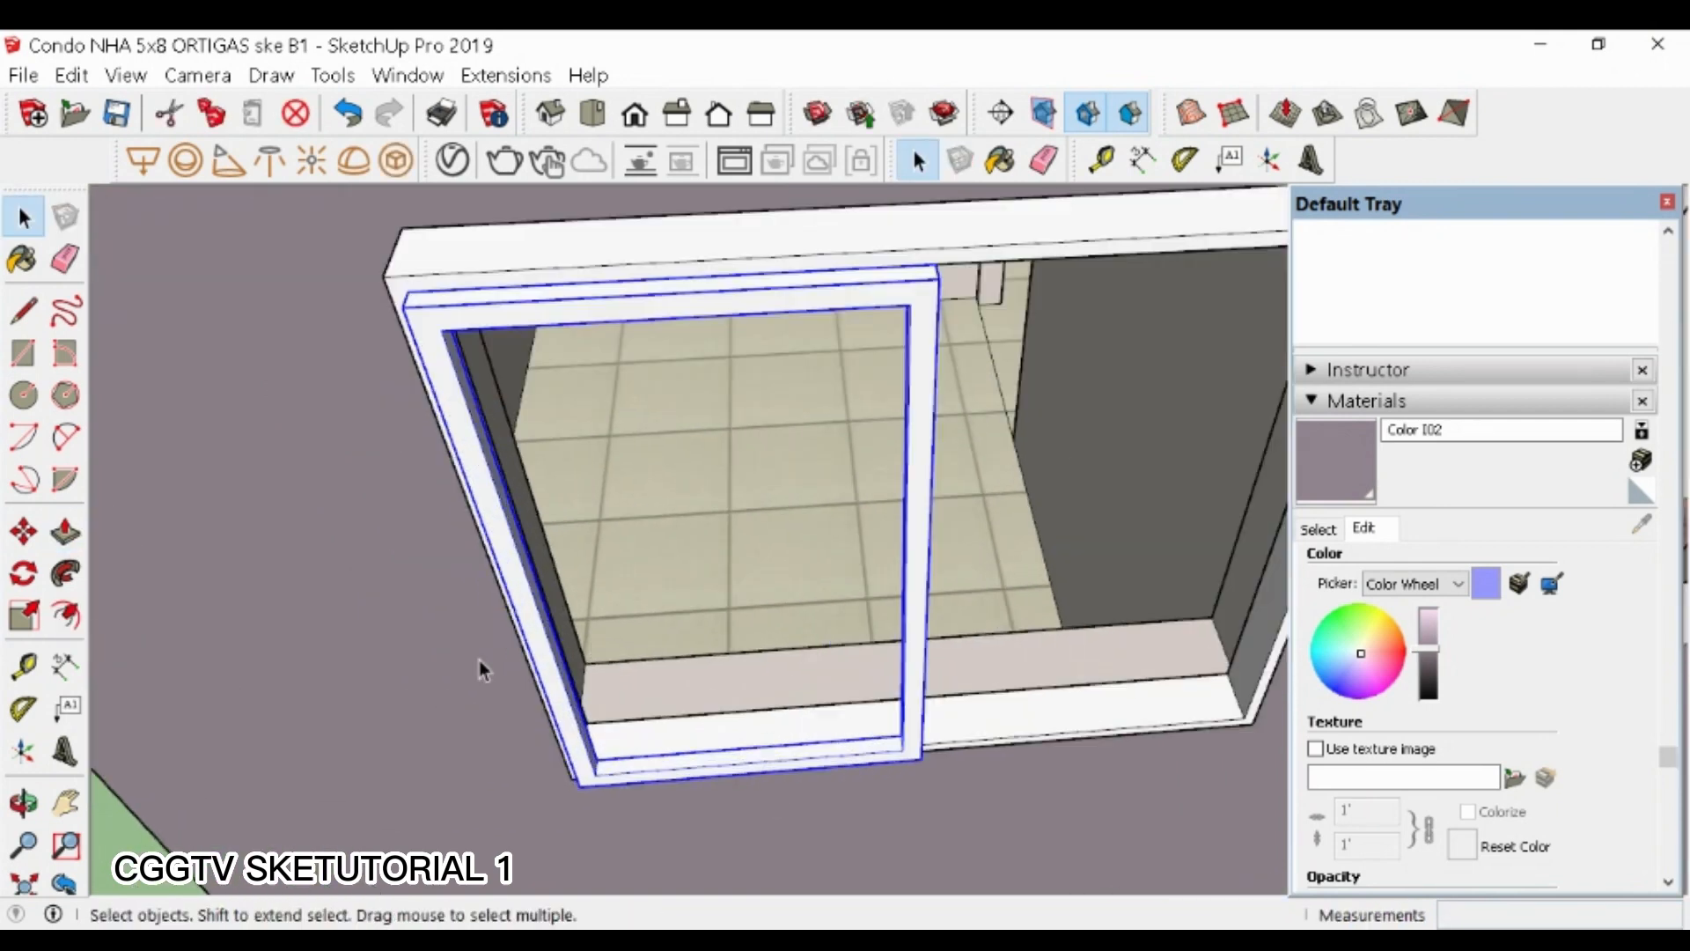
- Open the sash group and move its inner vertical member slightly past the window's centre to widen the sash
double_click(785, 294)
drag(838, 242, 1006, 813)
key(m)
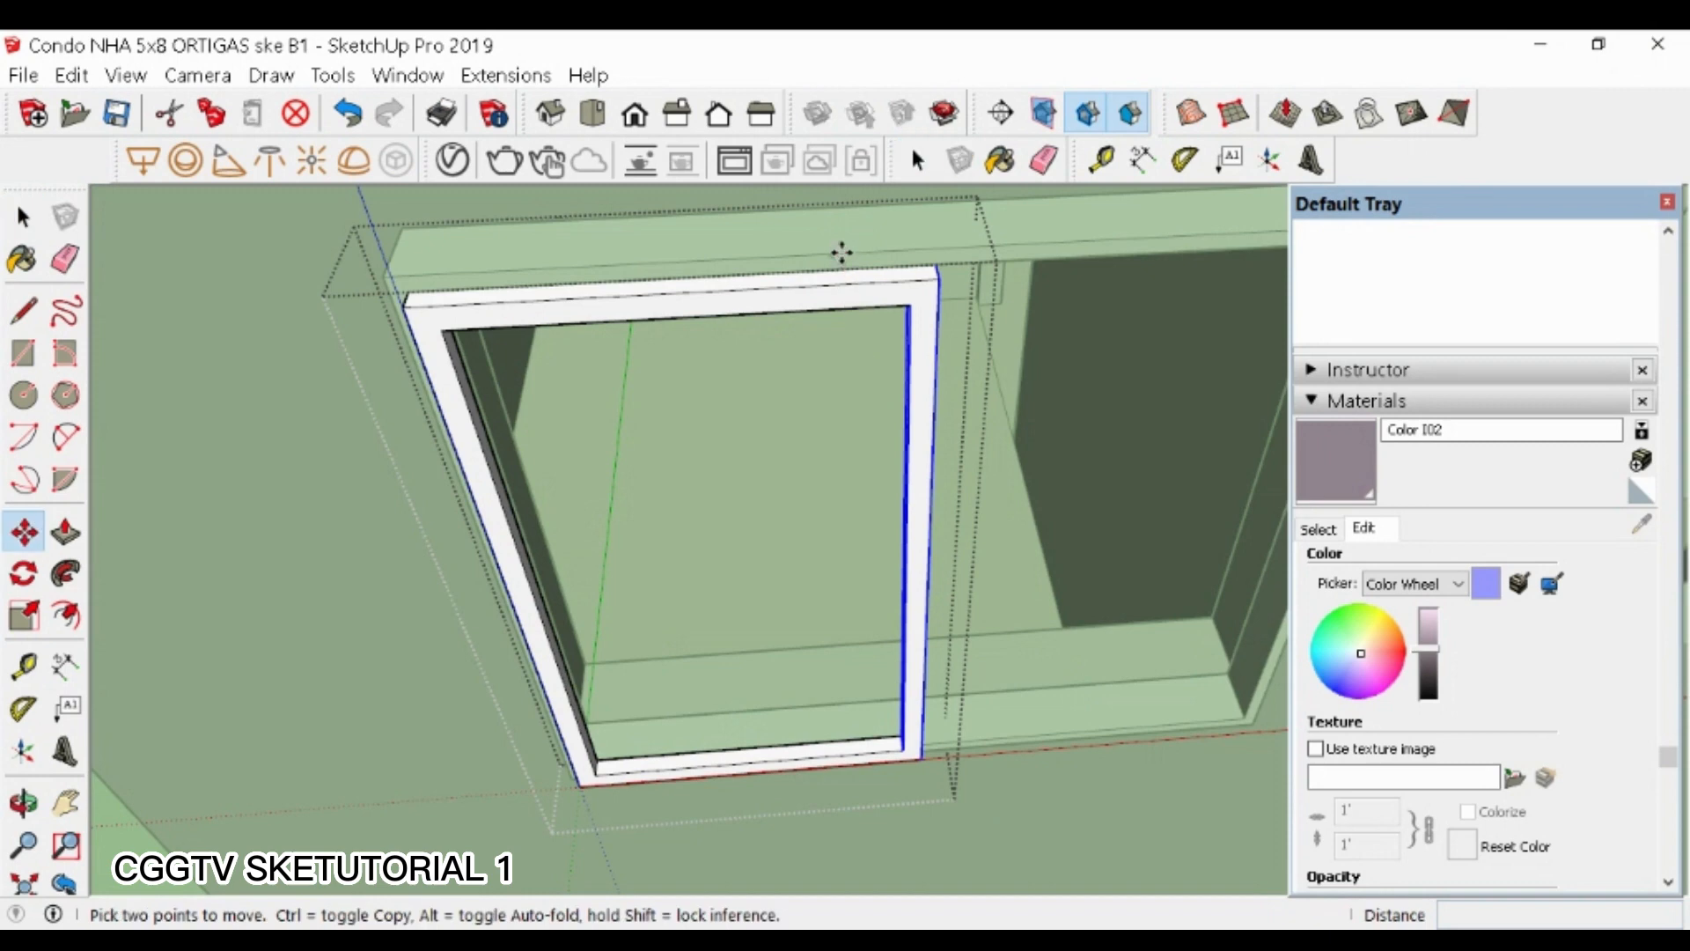
click(842, 253)
click(866, 257)
key(space)
click(395, 757)
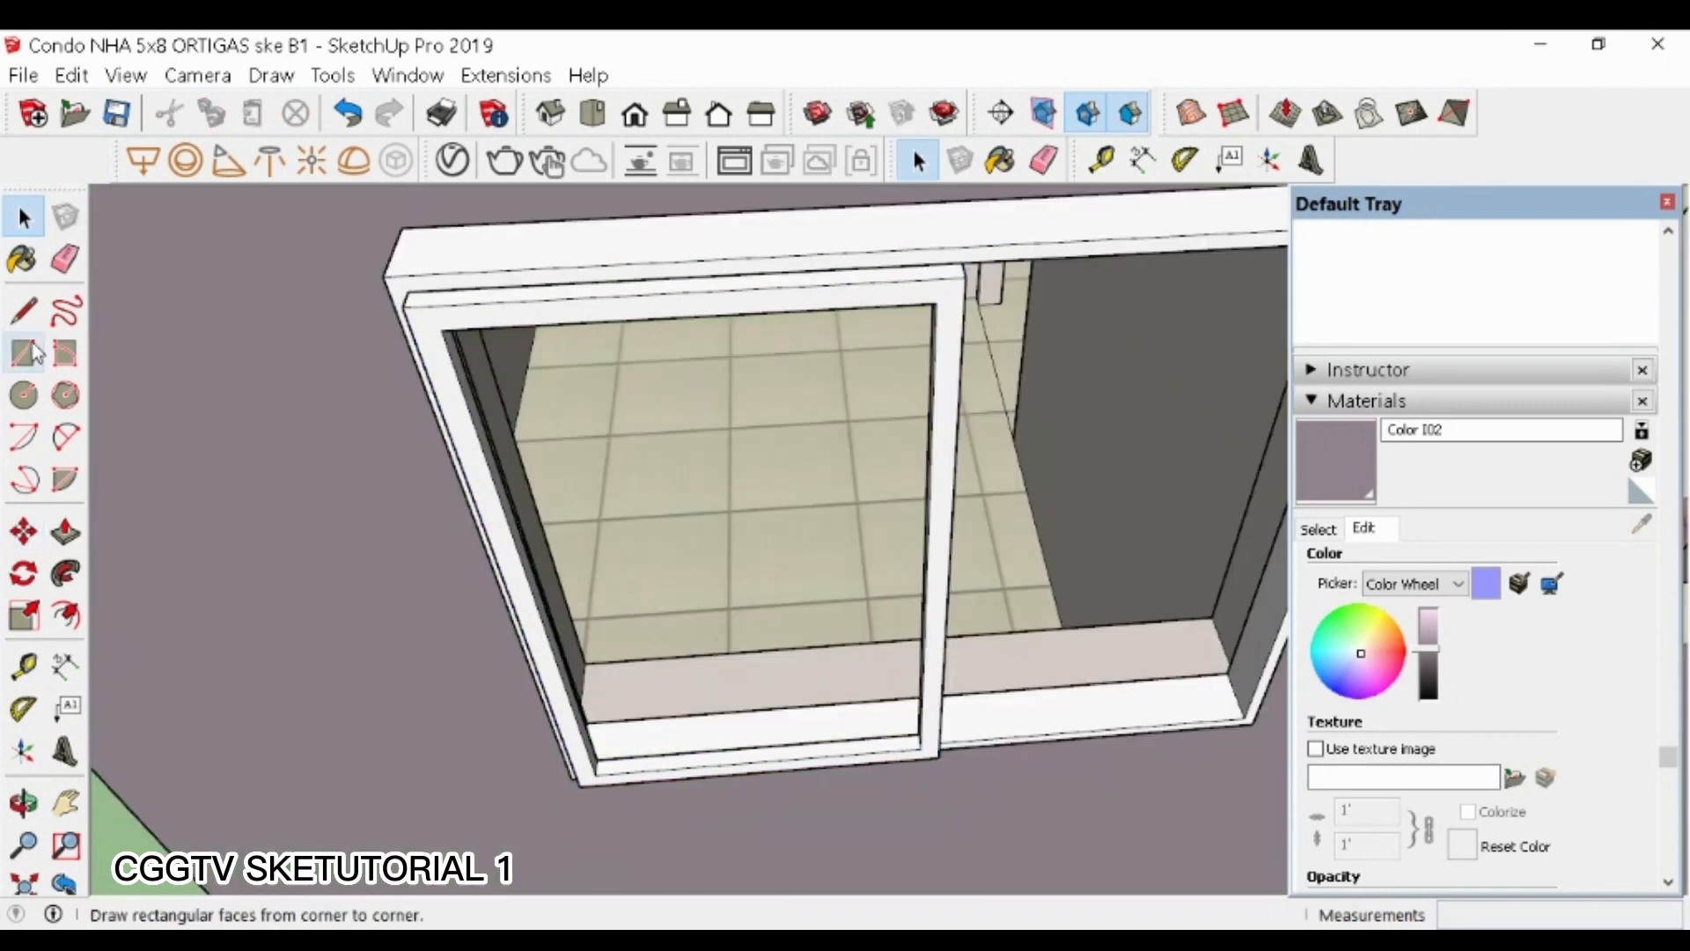
- Draw a rectangular pane filling the sash's opening and move it slightly back into the sash's depth
click(446, 332)
click(921, 748)
key(space)
scroll(685, 781, up, 5)
click(520, 760)
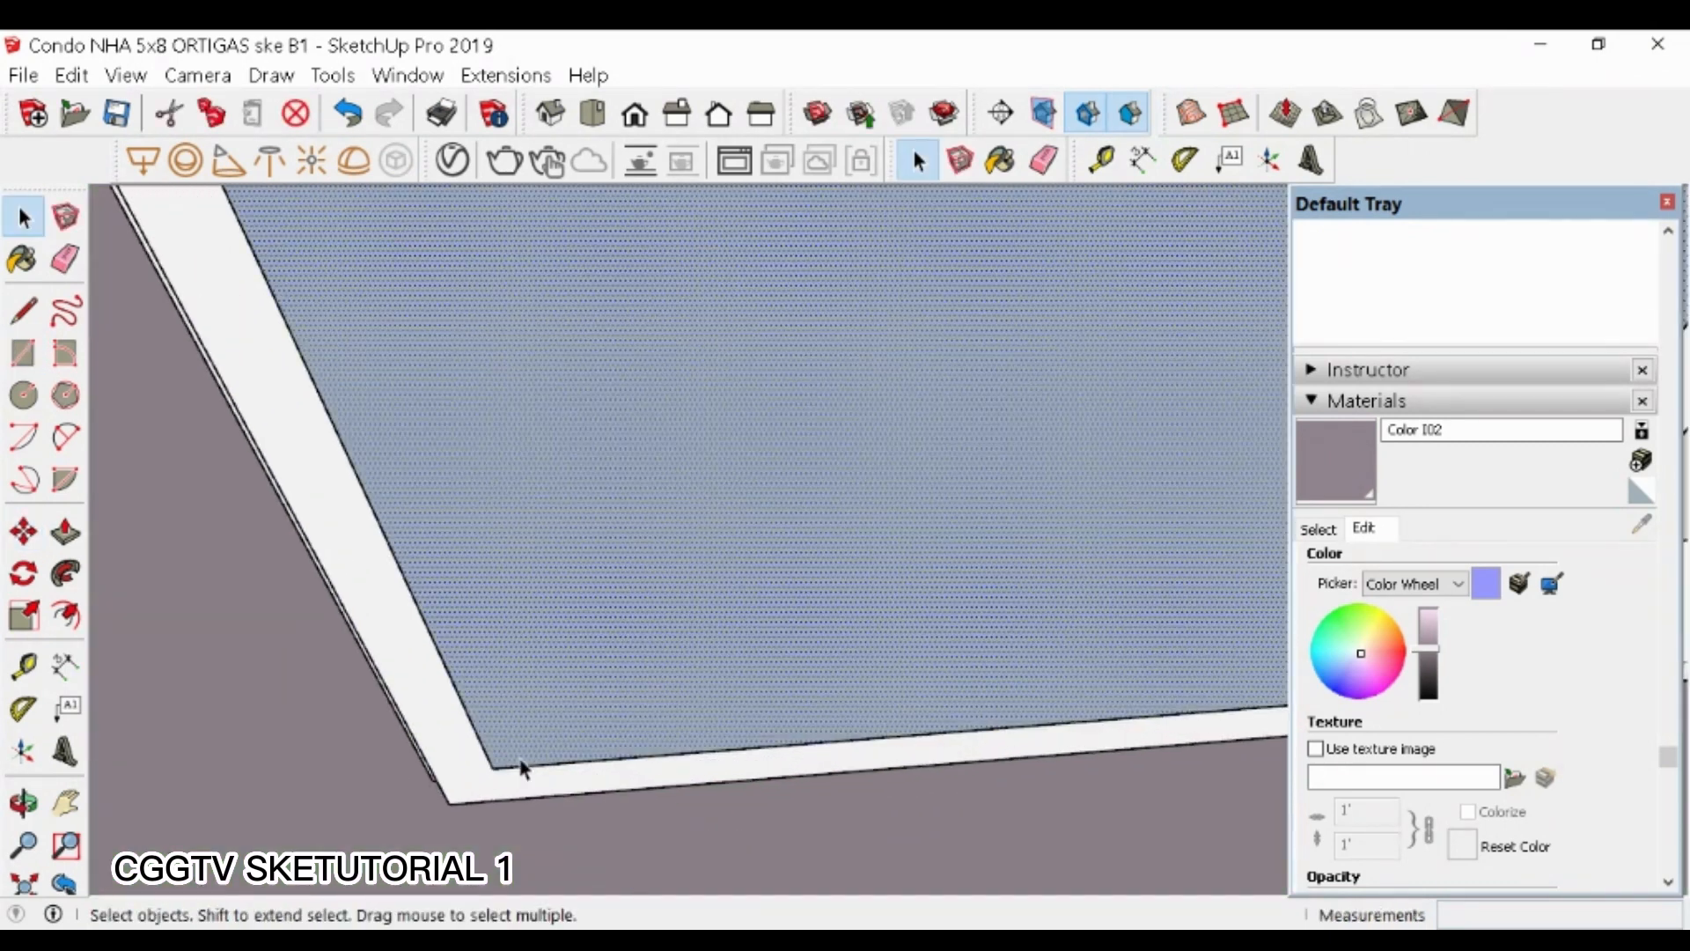
scroll(513, 773, up, 3)
key(m)
scroll(660, 700, down, 6)
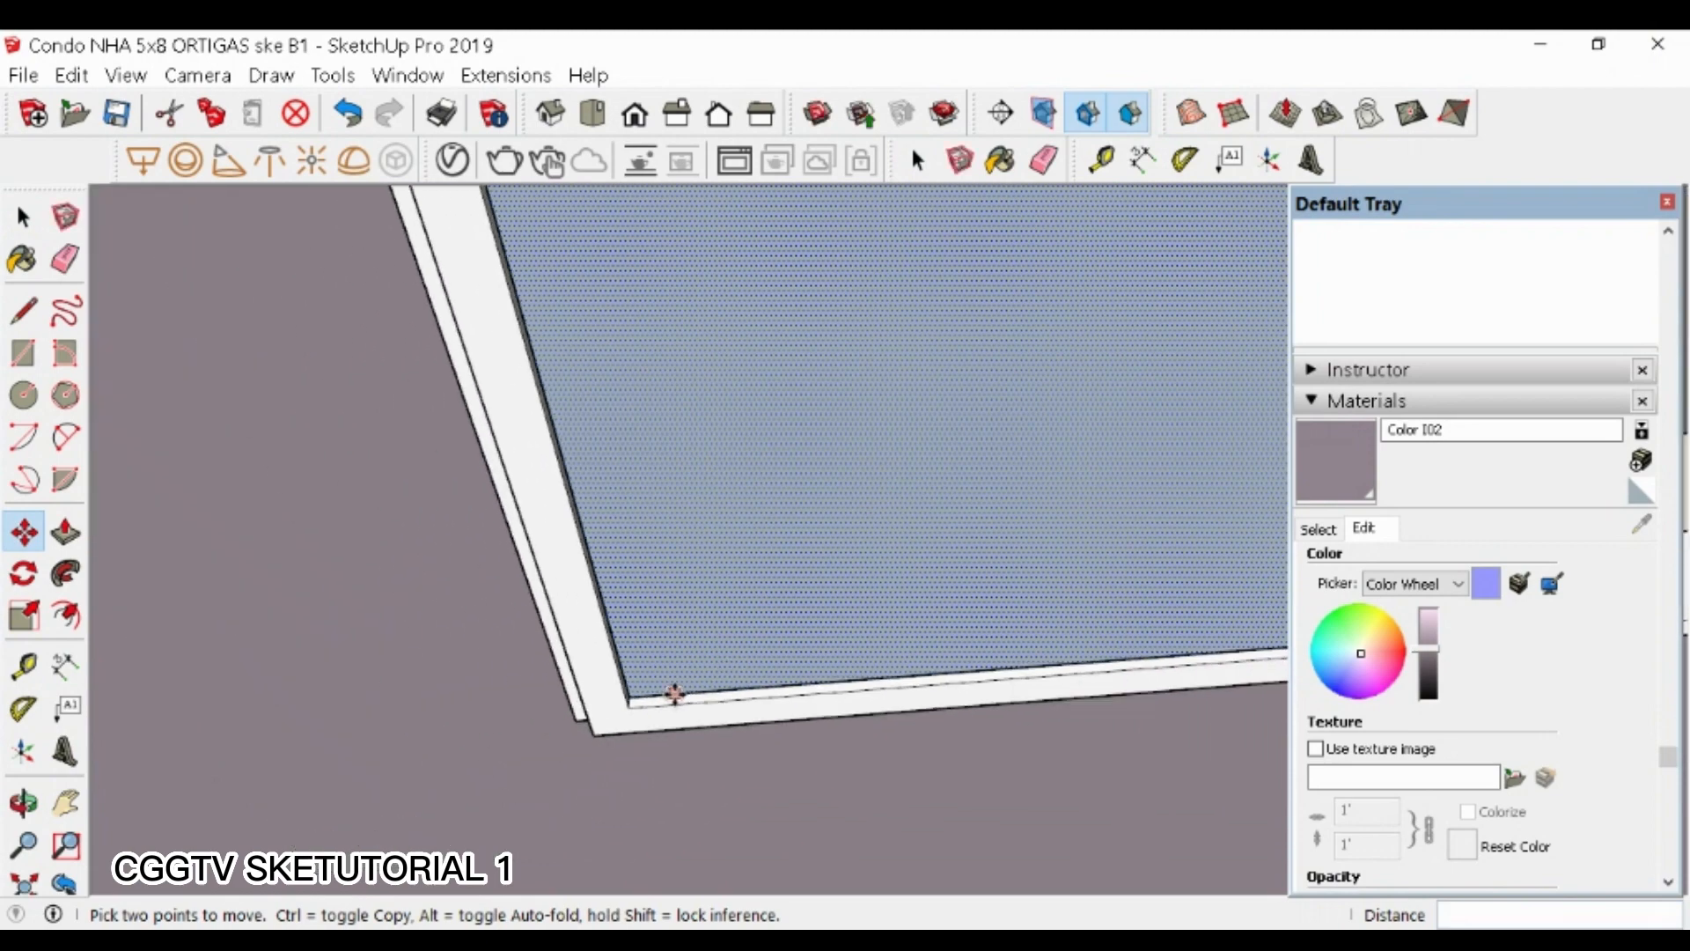
- Paint the sash's pane with Translucent Glass Gray from the Glass and Mirrors materials
key(space)
click(1318, 528)
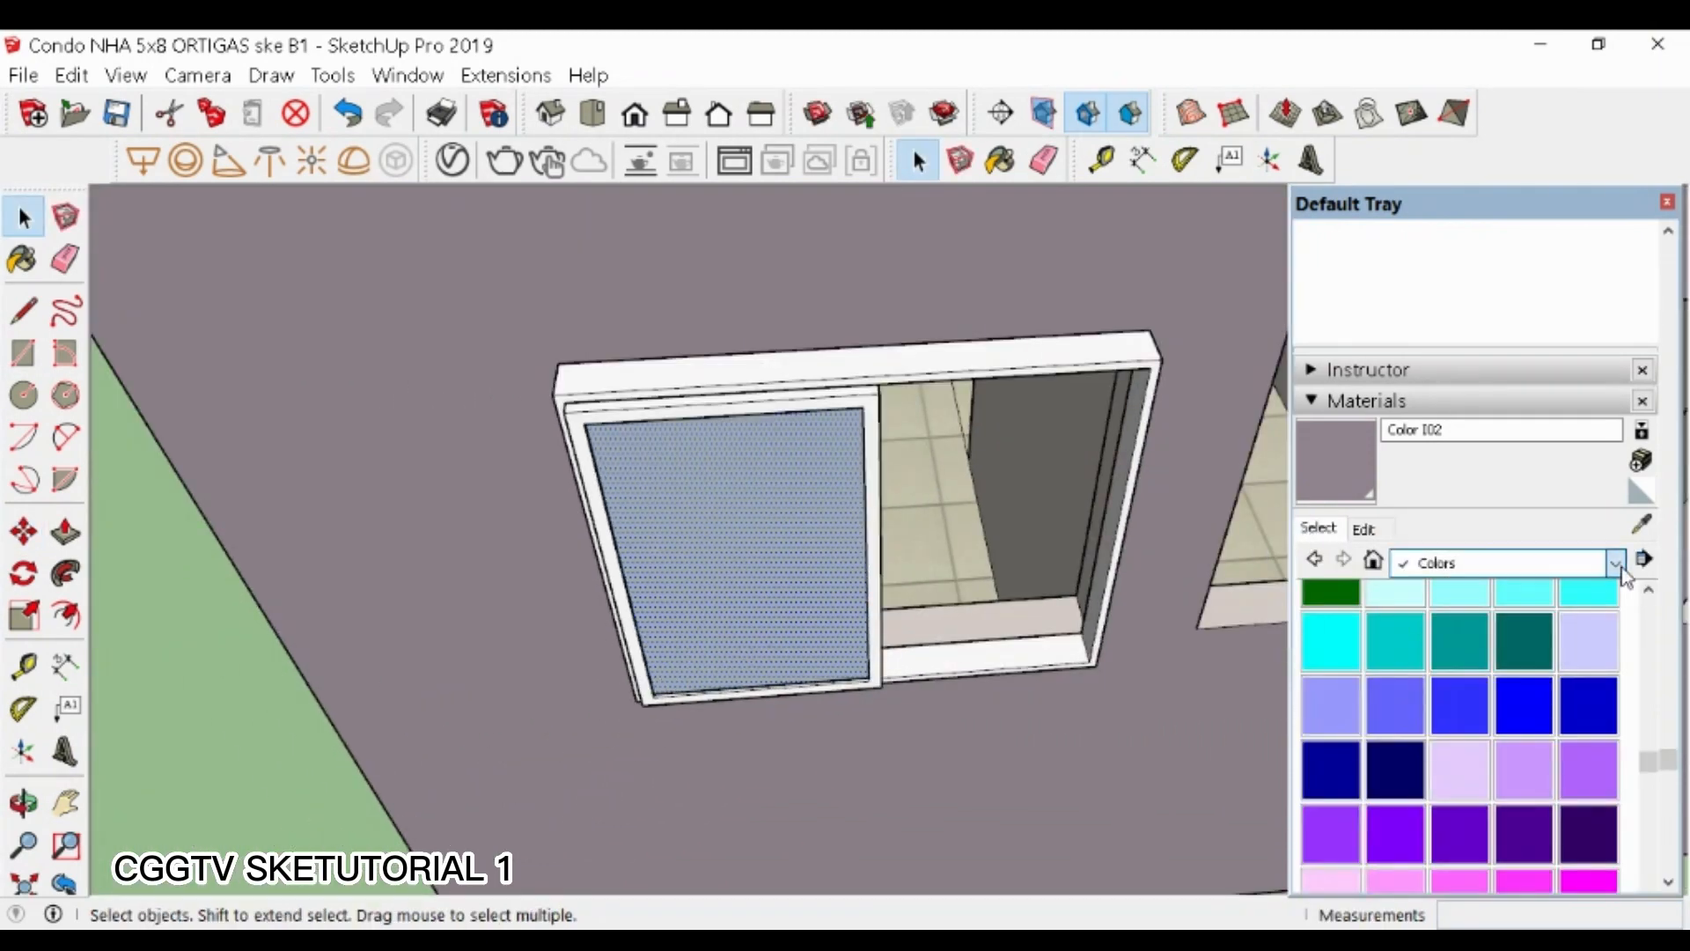
click(1448, 675)
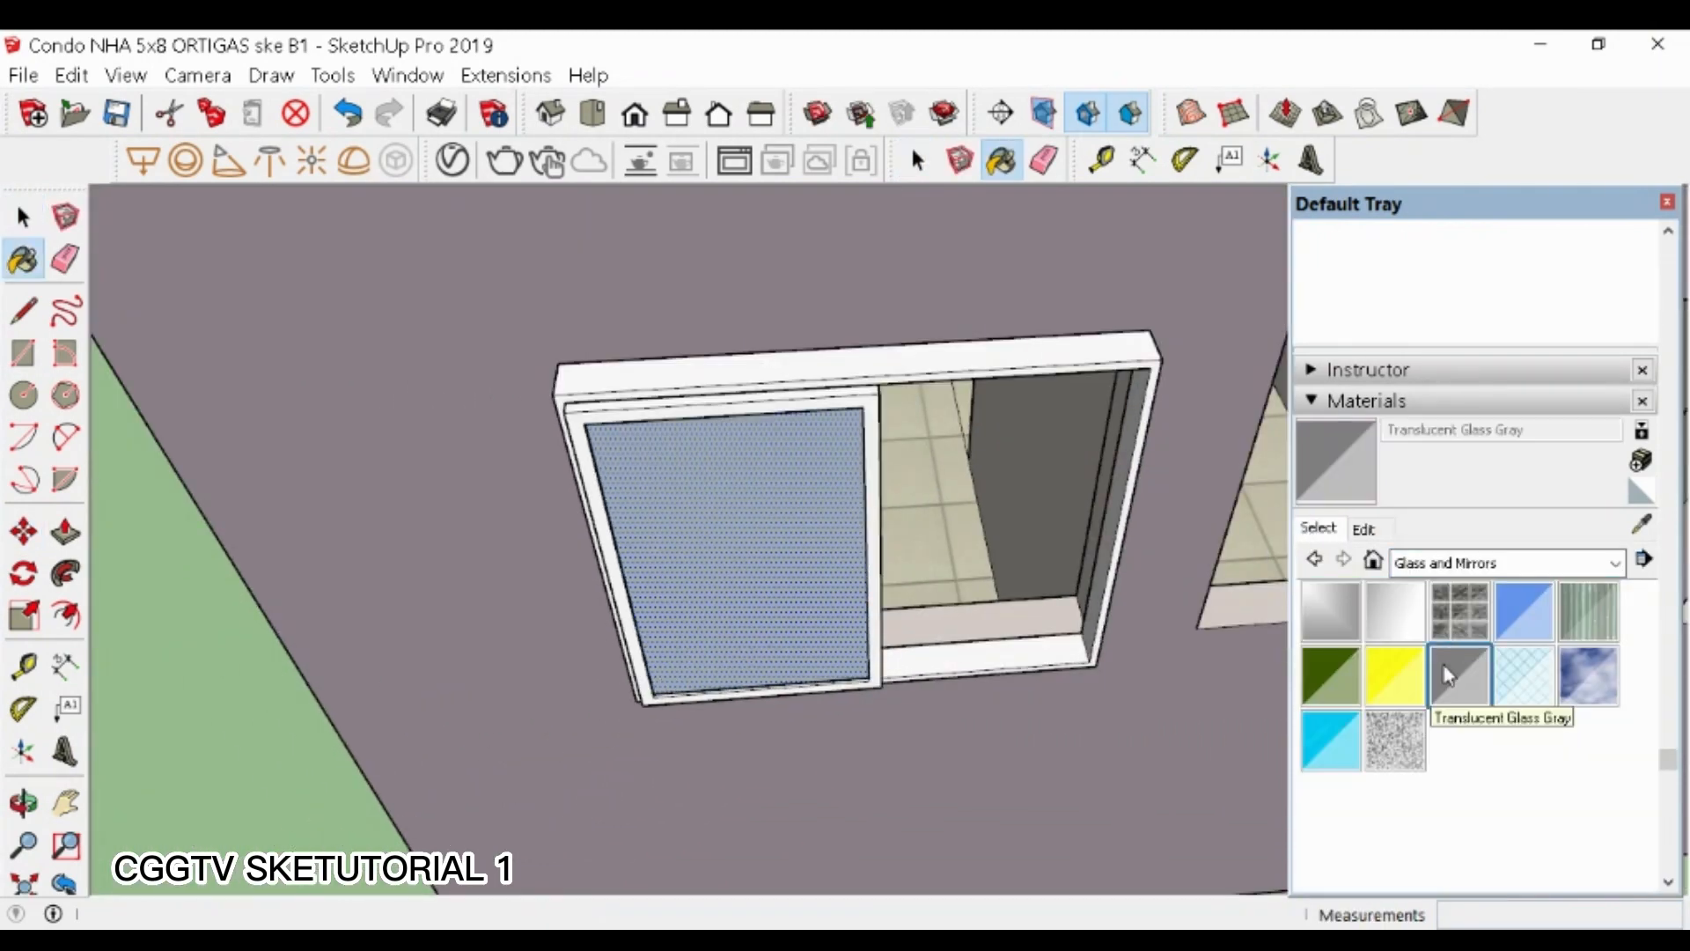
click(729, 608)
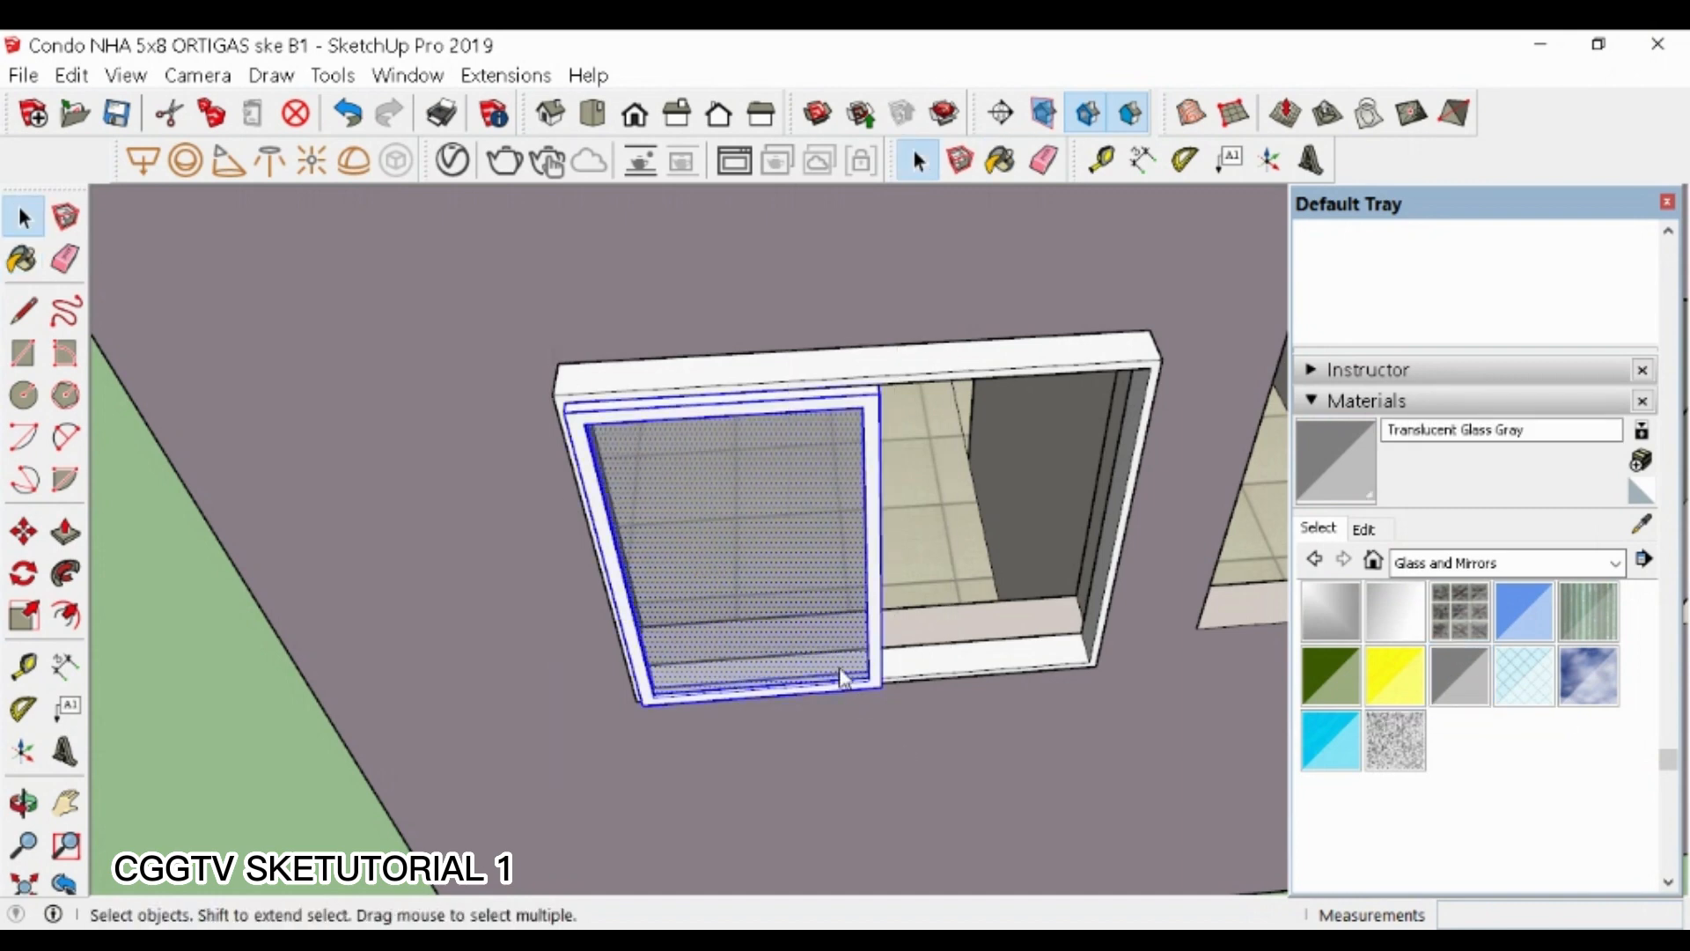
- Copy the glazed sash about 0.58 m sideways into the other half of the window frame
scroll(607, 412, up, 5)
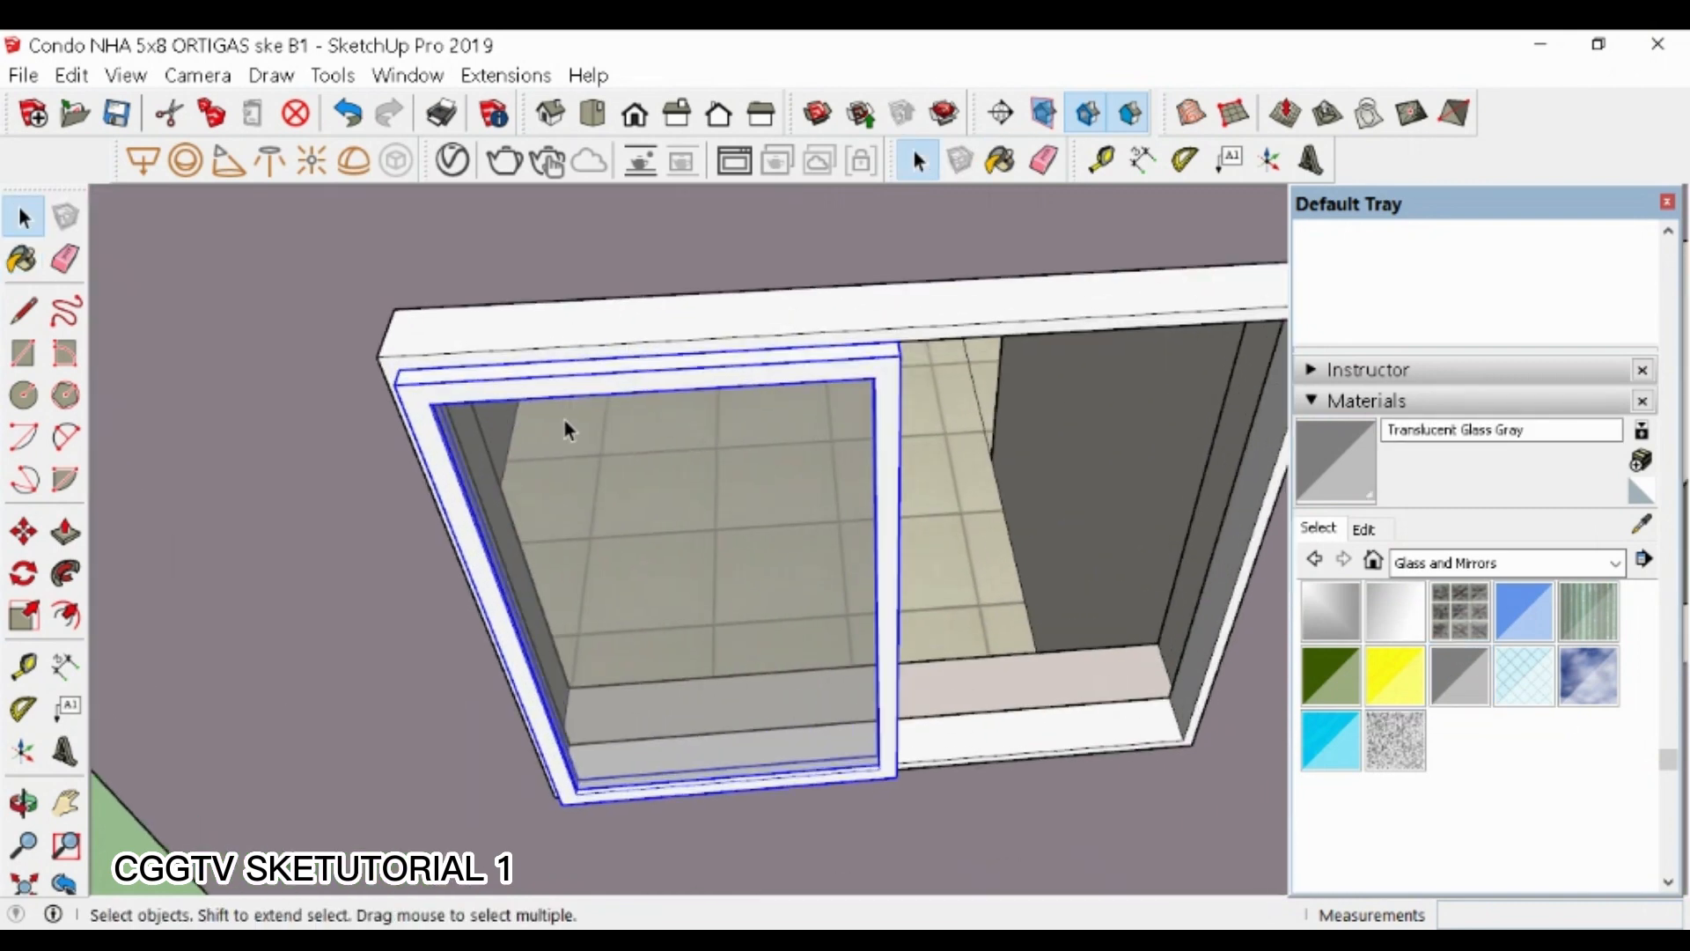
key(m)
click(337, 374)
key(ctrl)
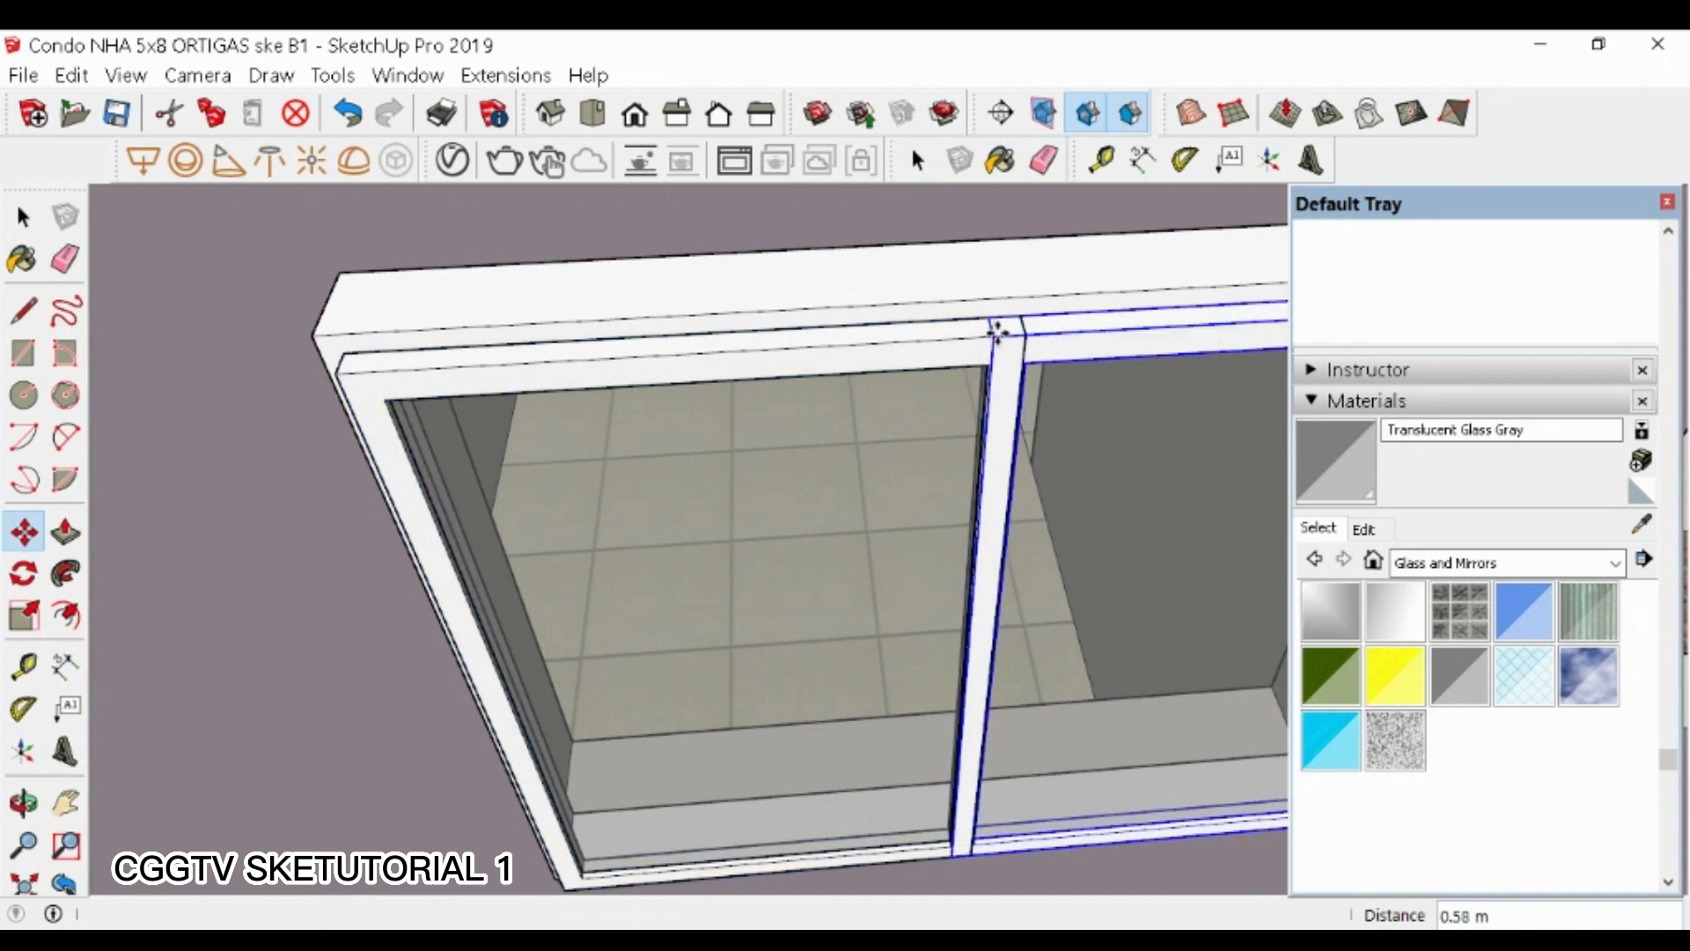
click(995, 339)
key(space)
scroll(713, 388, down, 3)
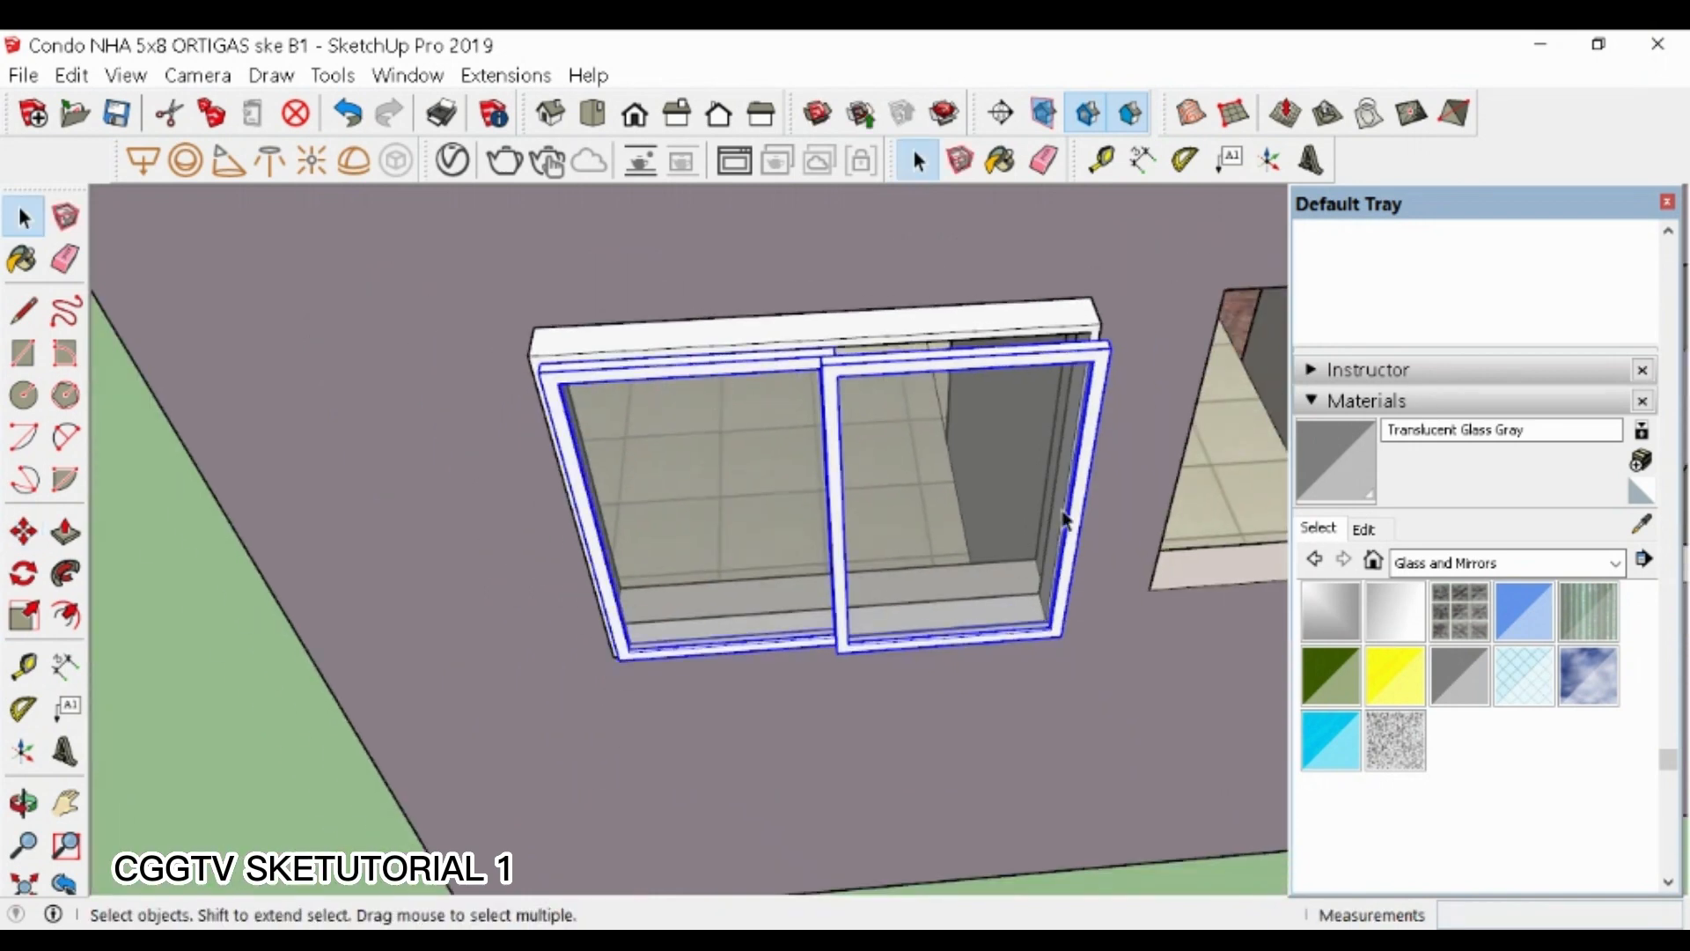
- Move both sashes inside the outer frame and scale them narrower to fit its width
scroll(1013, 545, up, 5)
key(m)
scroll(949, 659, down, 3)
key(s)
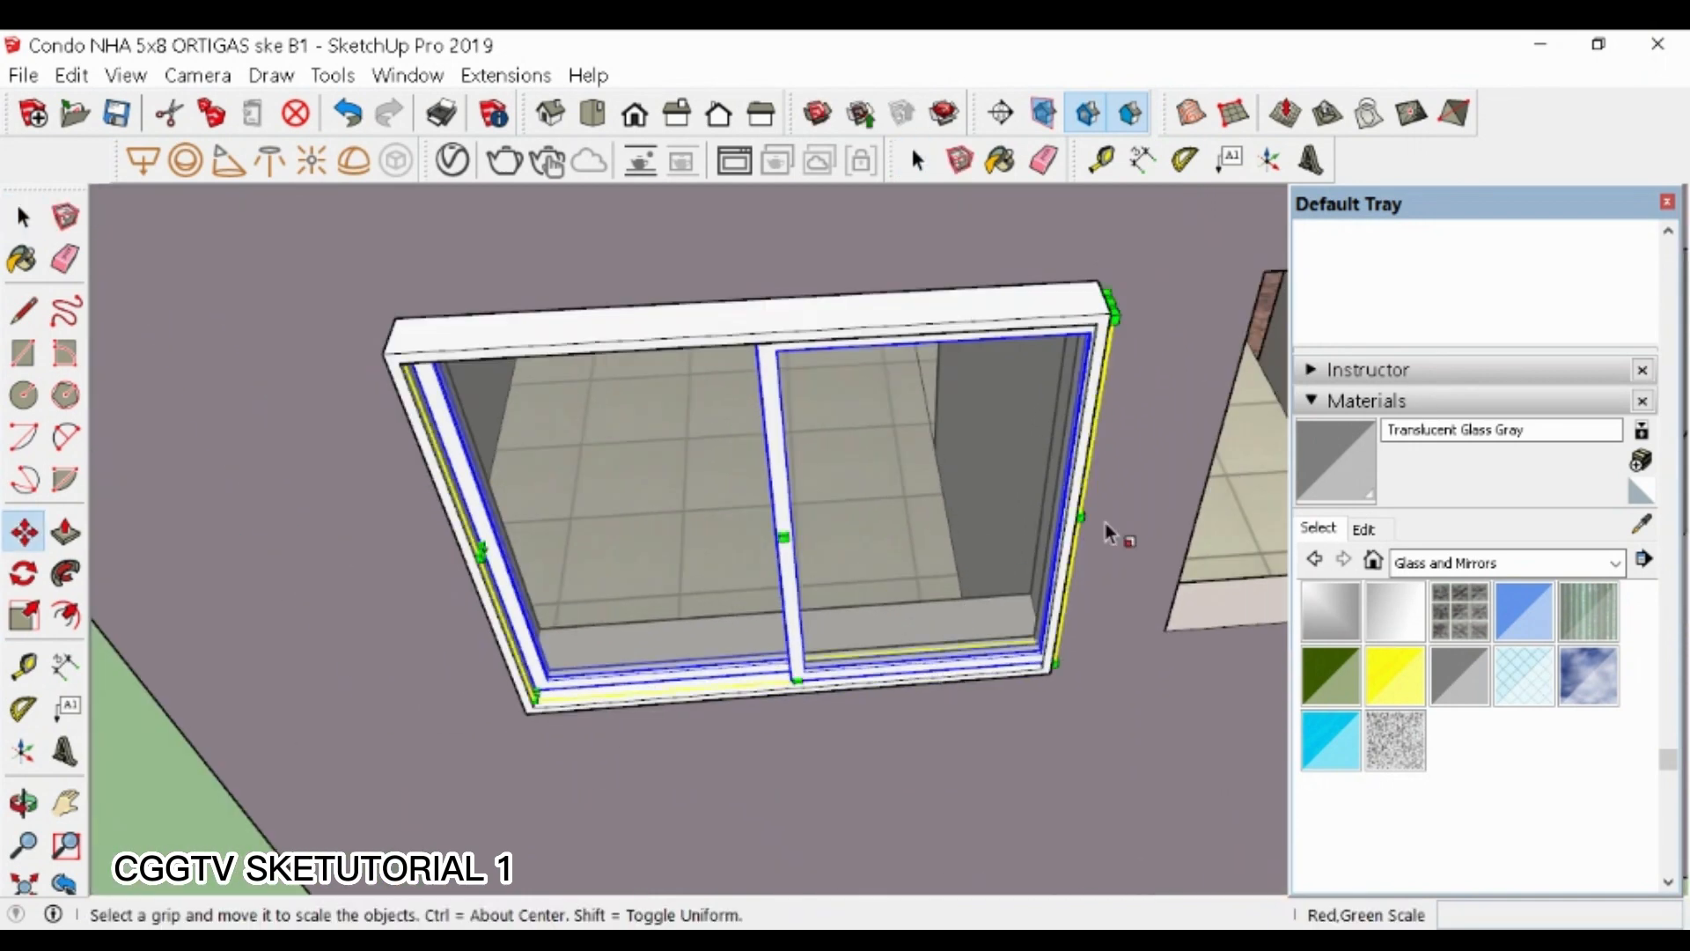
drag(1076, 504, 1007, 530)
key(space)
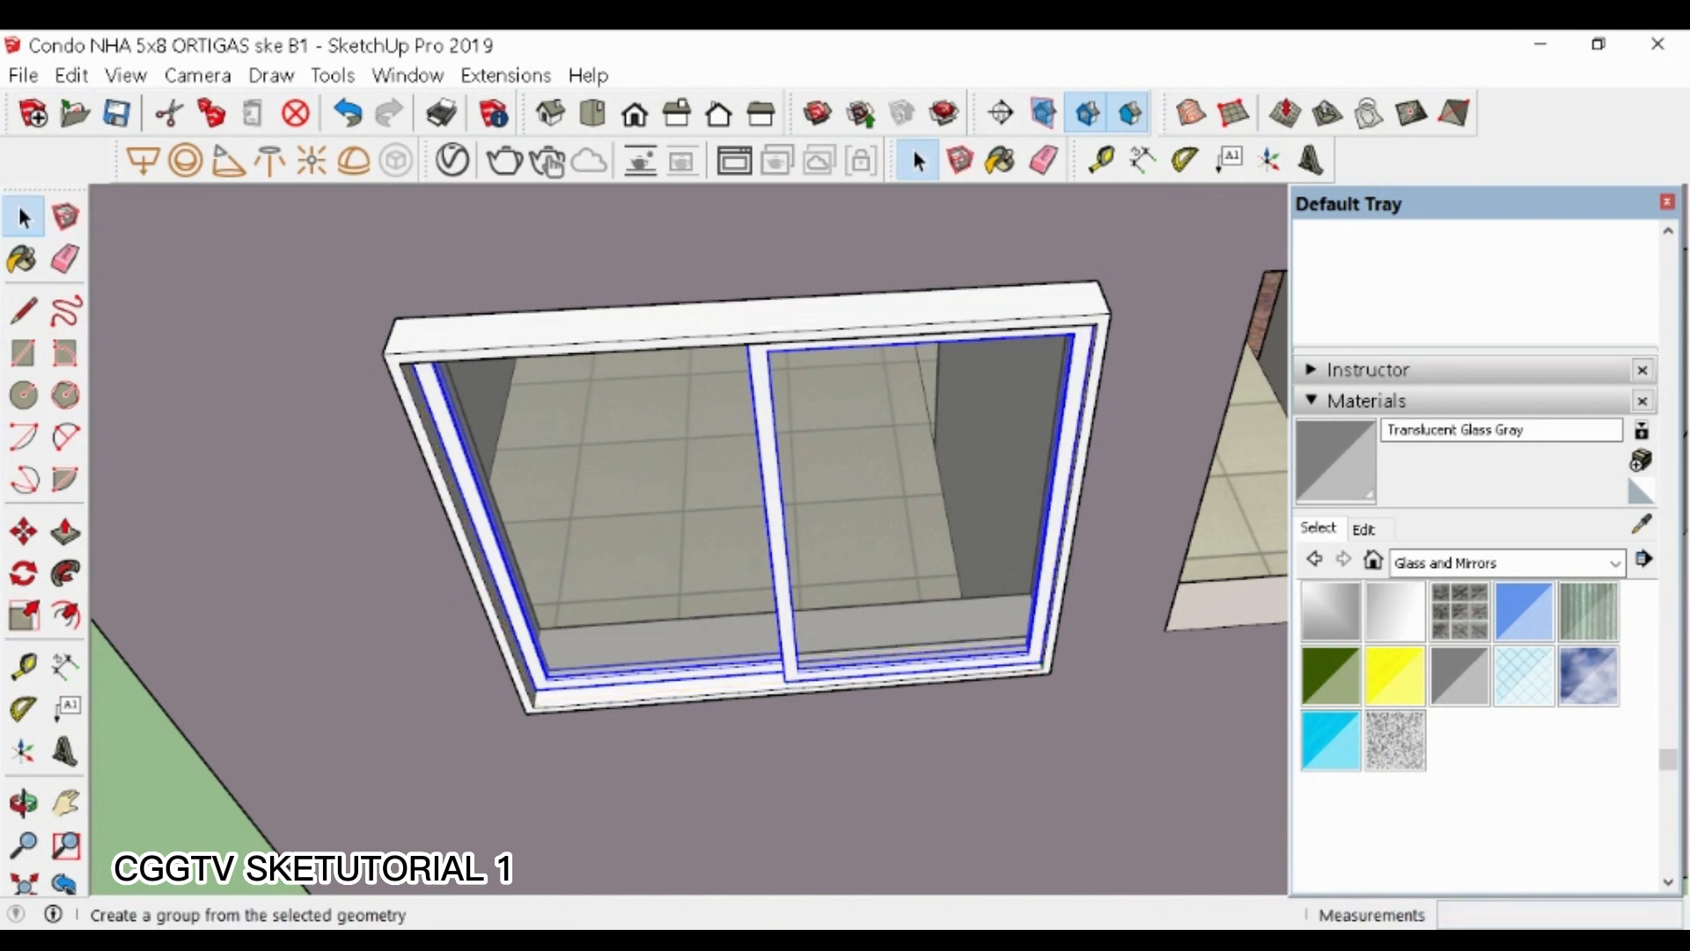
- Group the two sashes and place a copy of them on the ground outside the building
scroll(905, 404, down, 2)
click(620, 629)
key(ctrl)
scroll(396, 660, down, 6)
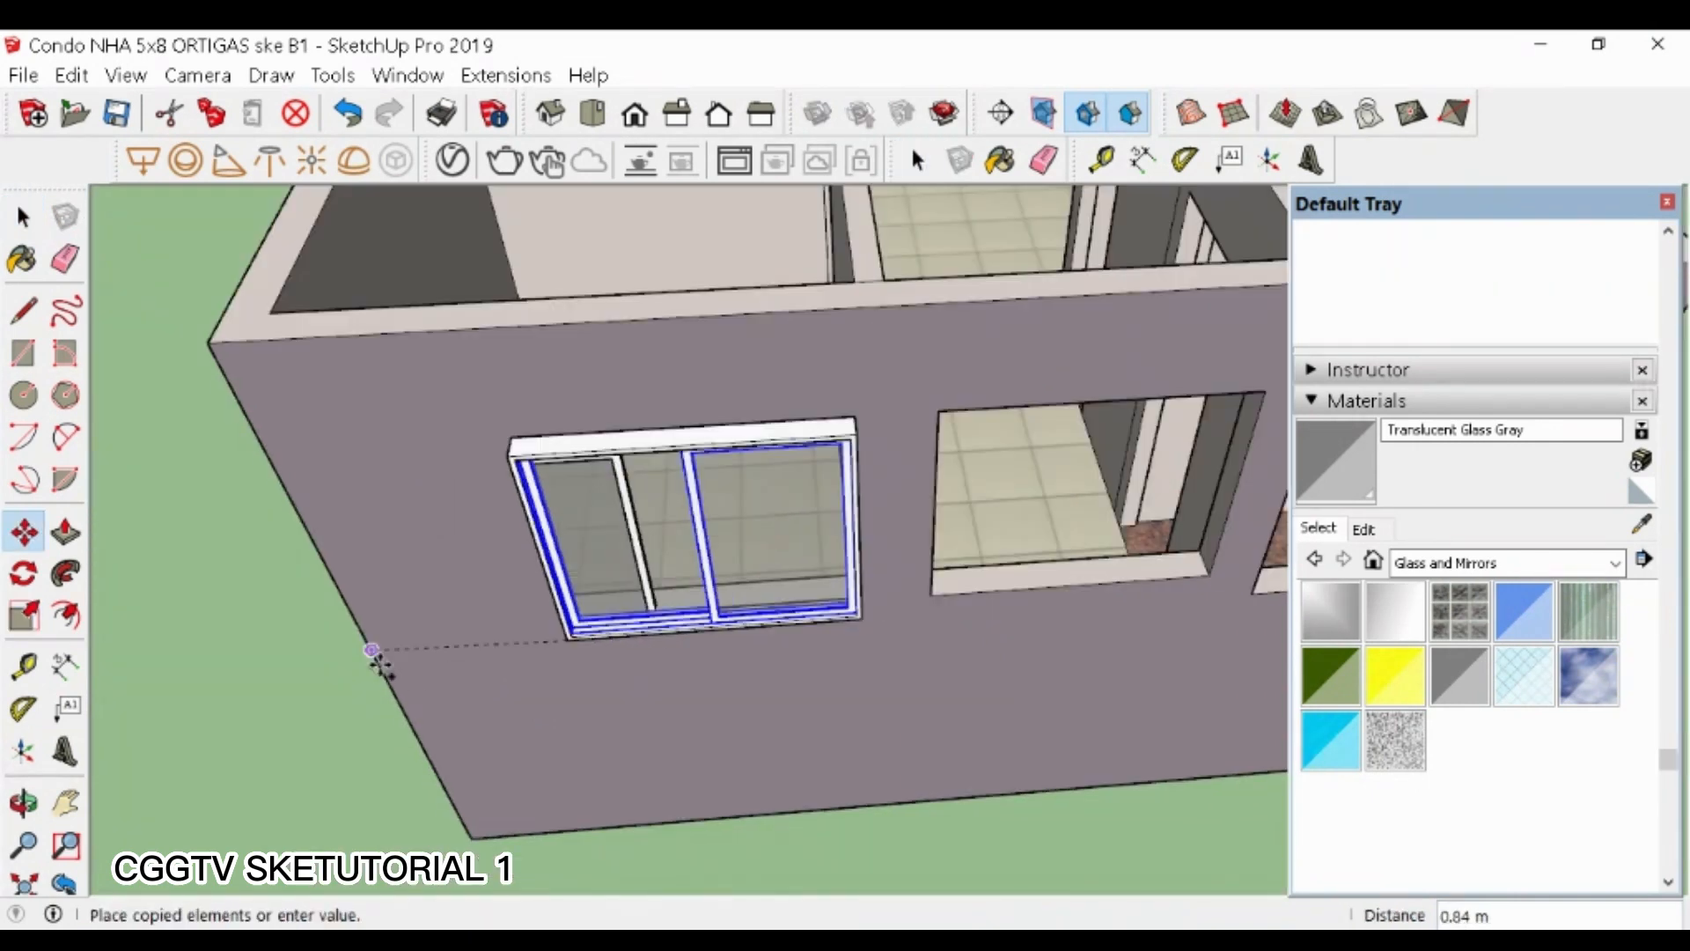
click(343, 615)
- Scale the copied sashes down and move them to the small interior bathroom window opening
scroll(348, 599, up, 5)
key(s)
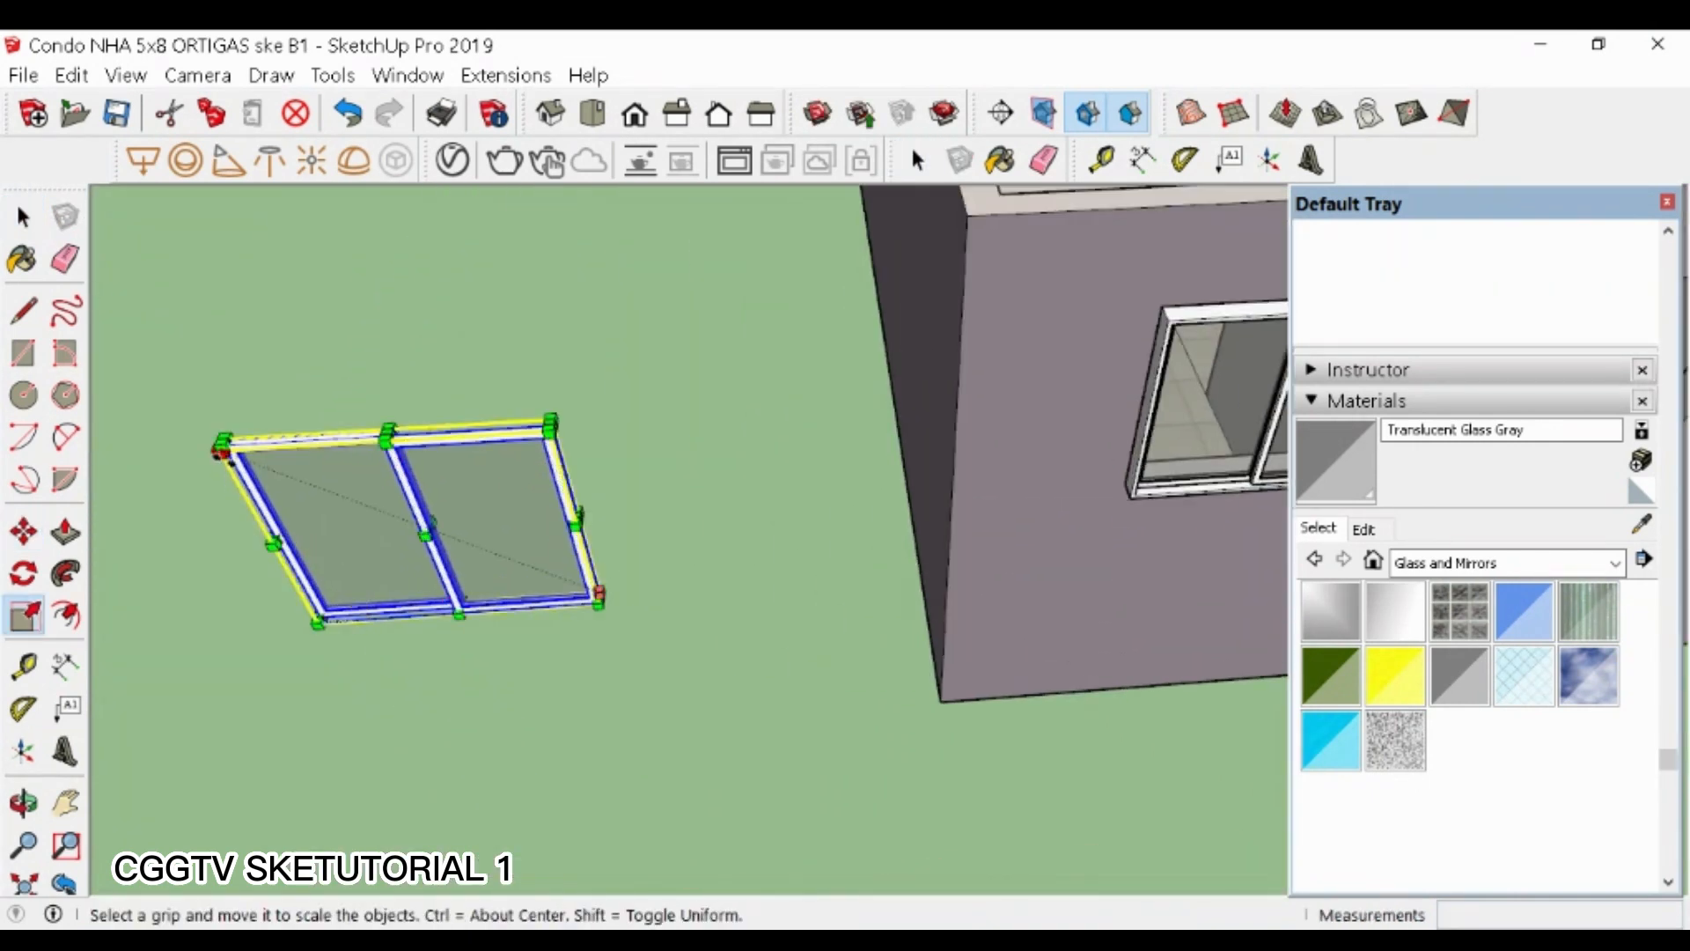
drag(227, 447, 355, 495)
key(space)
key(m)
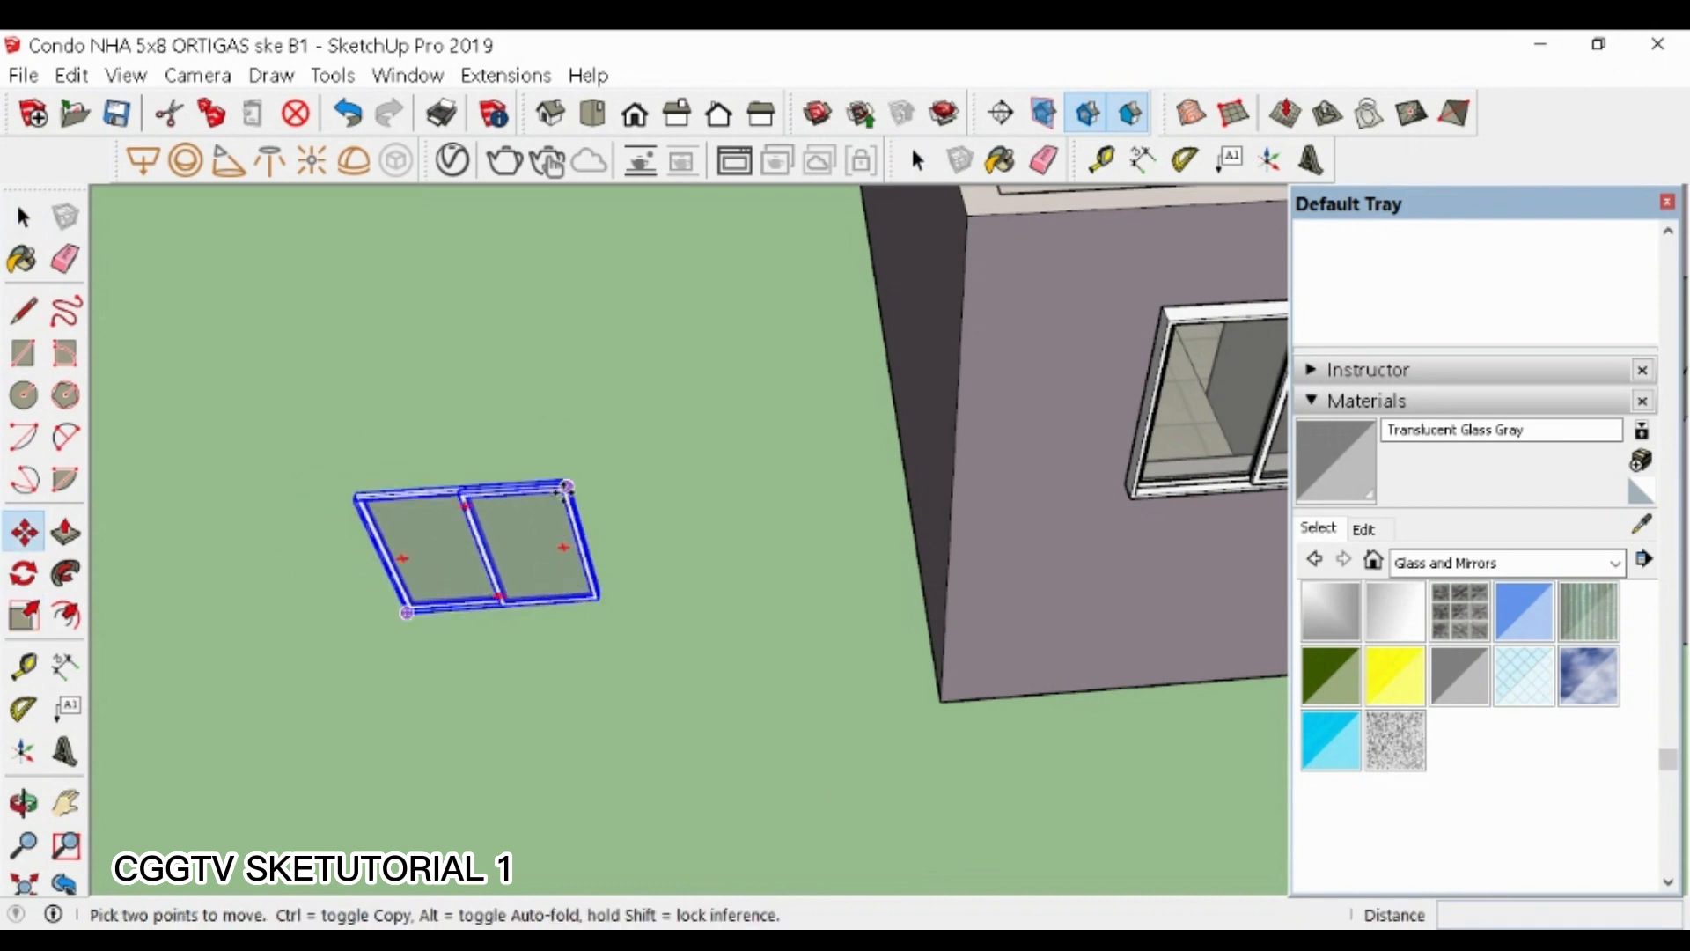
click(568, 482)
scroll(529, 528, down, 4)
scroll(1048, 425, up, 7)
click(892, 502)
scroll(755, 643, up, 3)
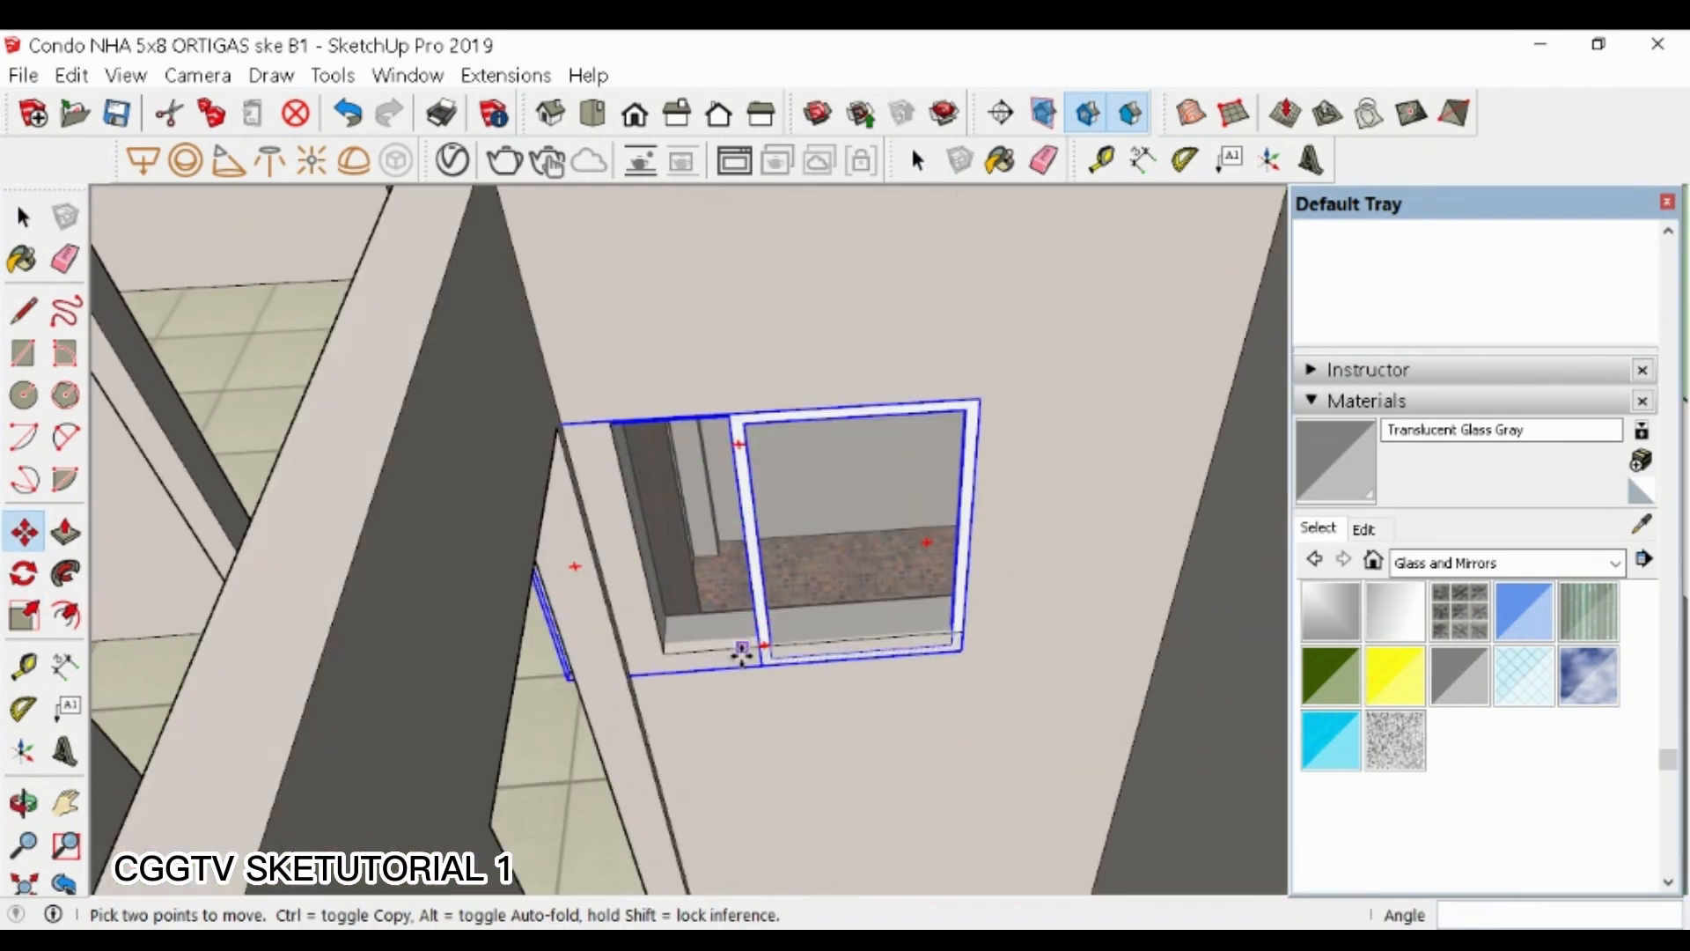
- Scale the small window in width and height to fit the bathroom wall opening
key(s)
drag(570, 681, 655, 613)
drag(802, 589, 778, 625)
key(ctrl+z)
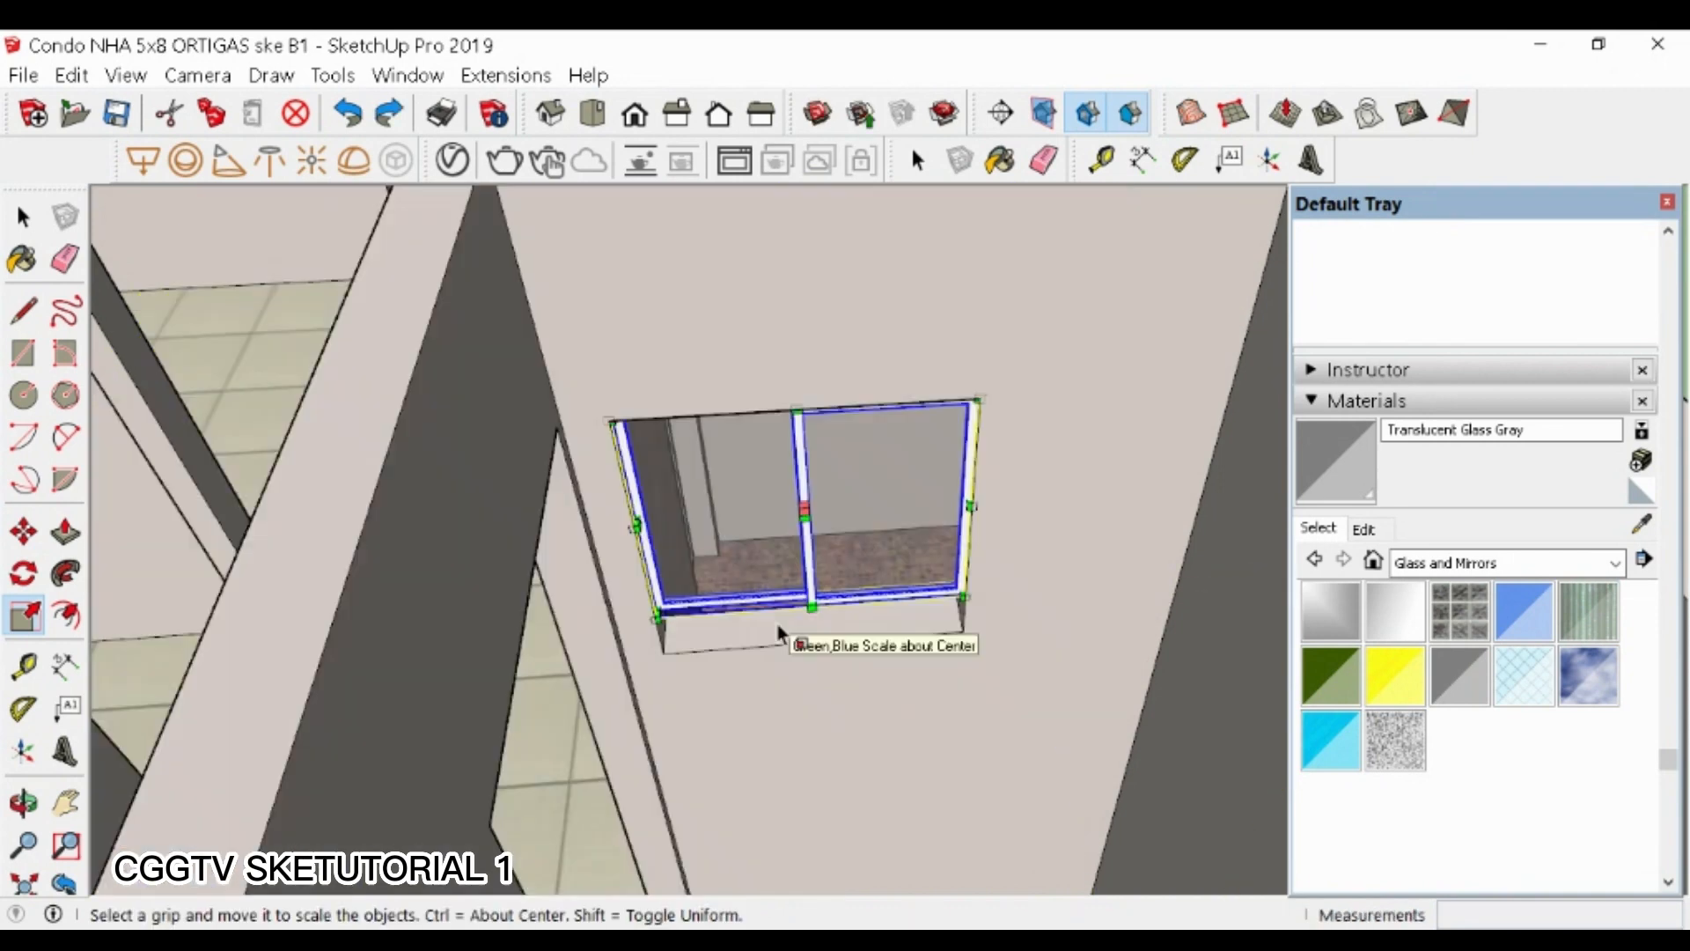
scroll(820, 605, down, 1)
scroll(849, 554, up, 3)
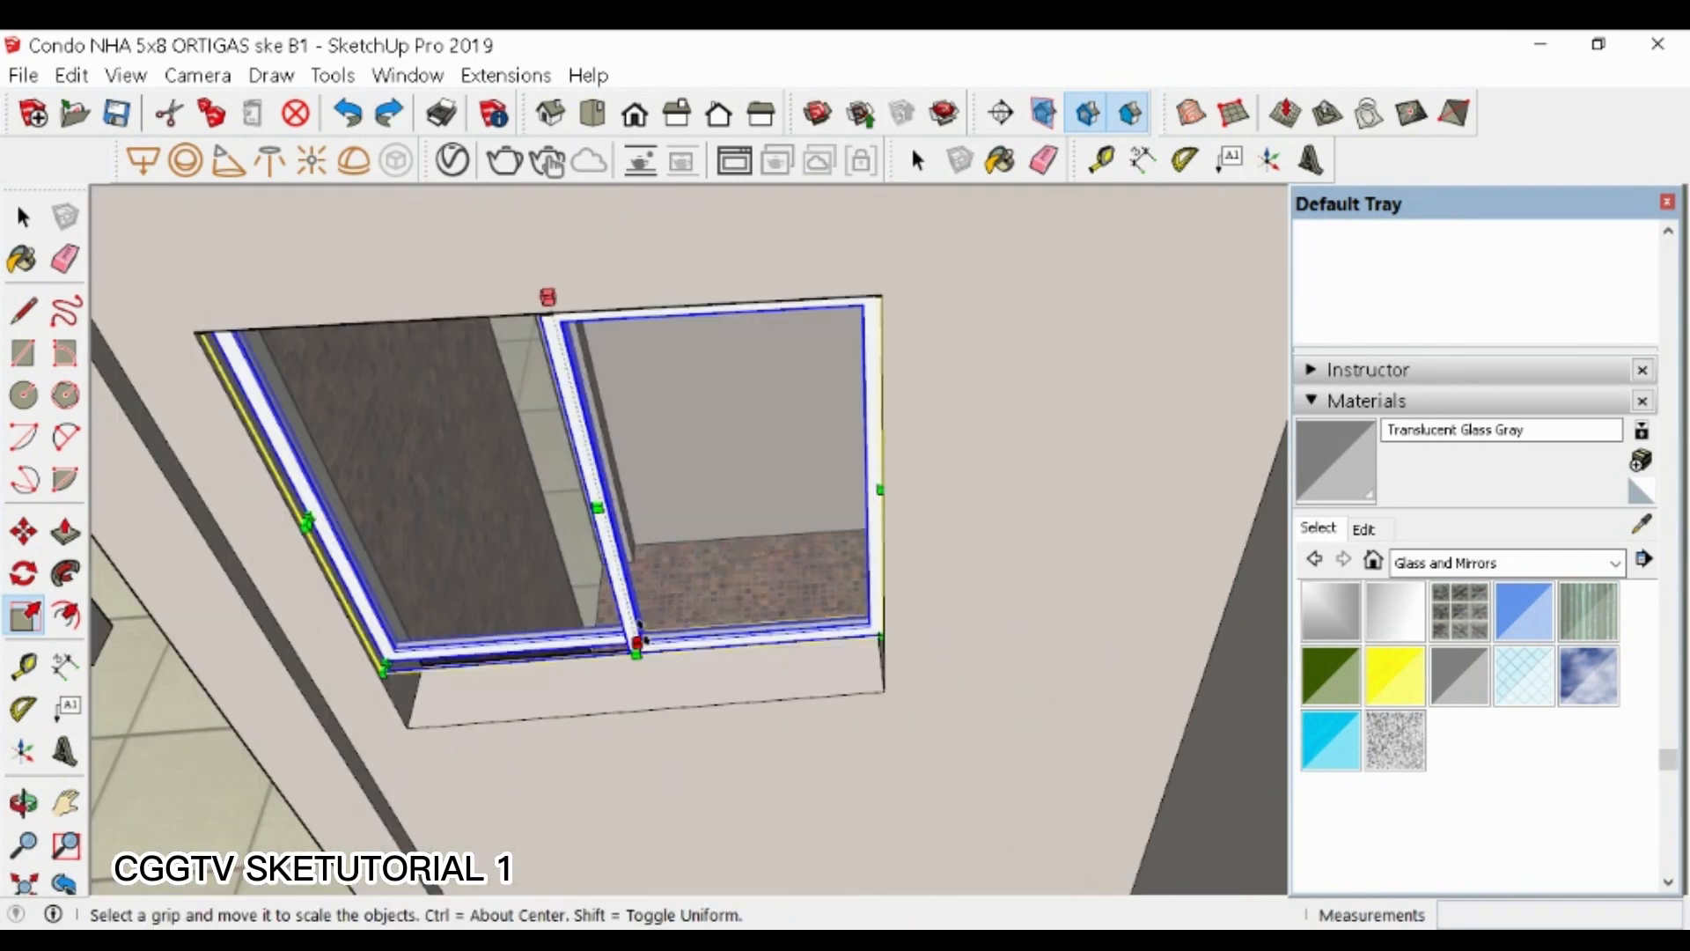
drag(636, 627, 678, 698)
scroll(861, 601, down, 3)
scroll(530, 665, up, 6)
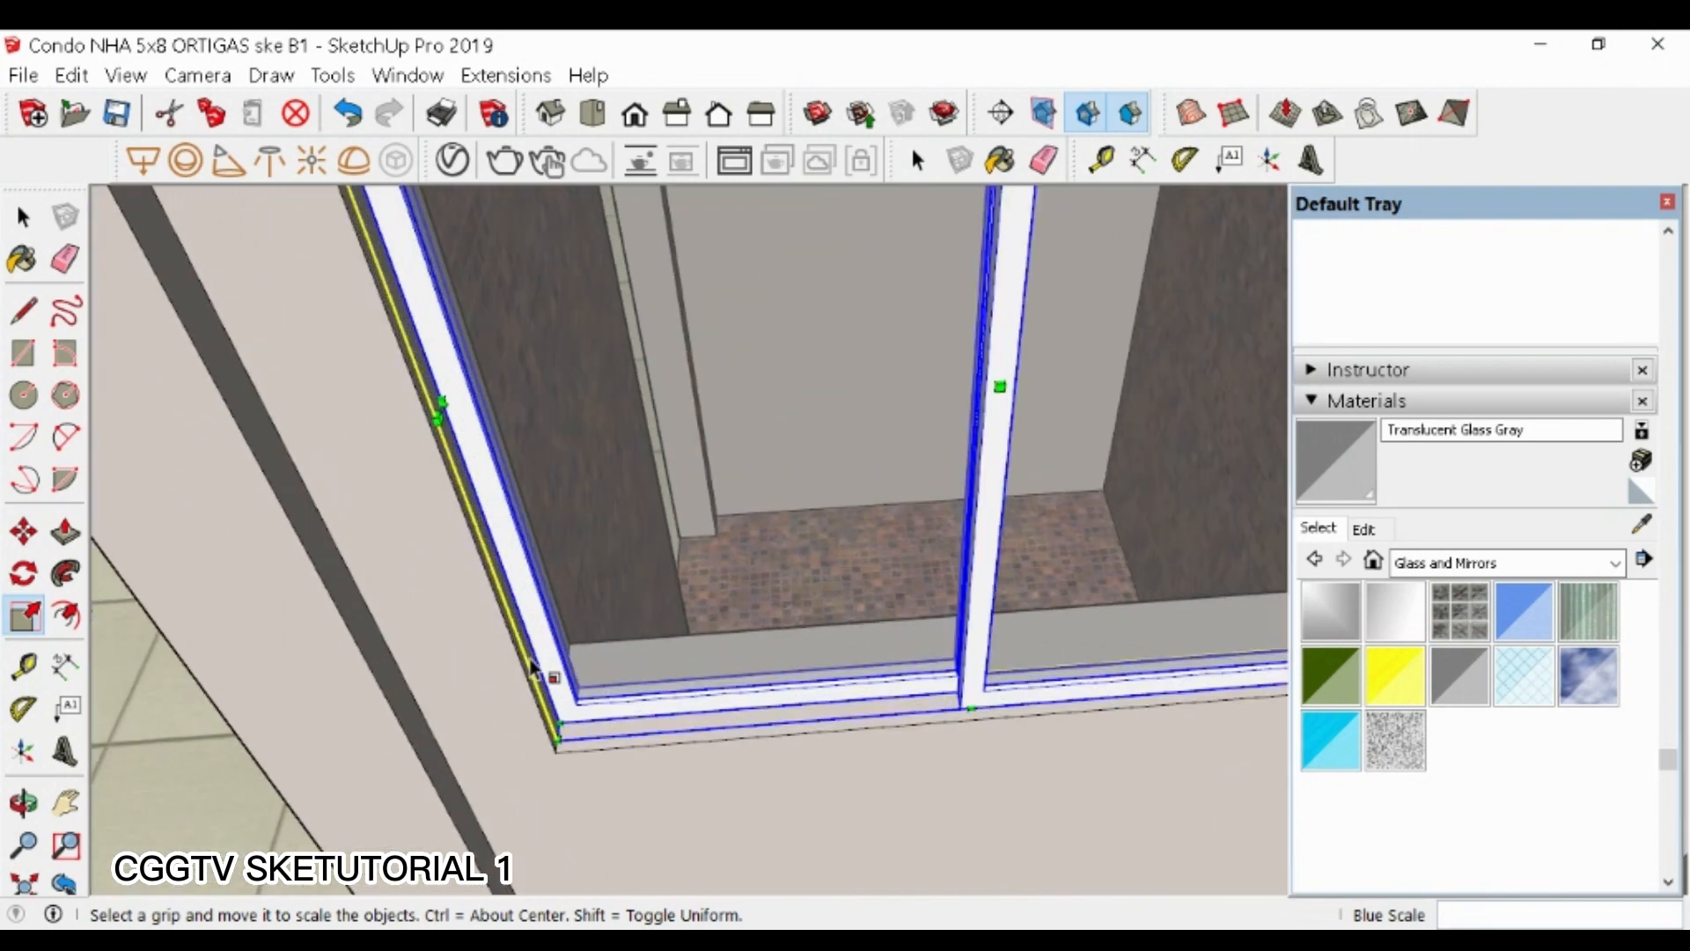
key(m)
scroll(912, 508, down, 4)
key(space)
scroll(992, 398, down, 5)
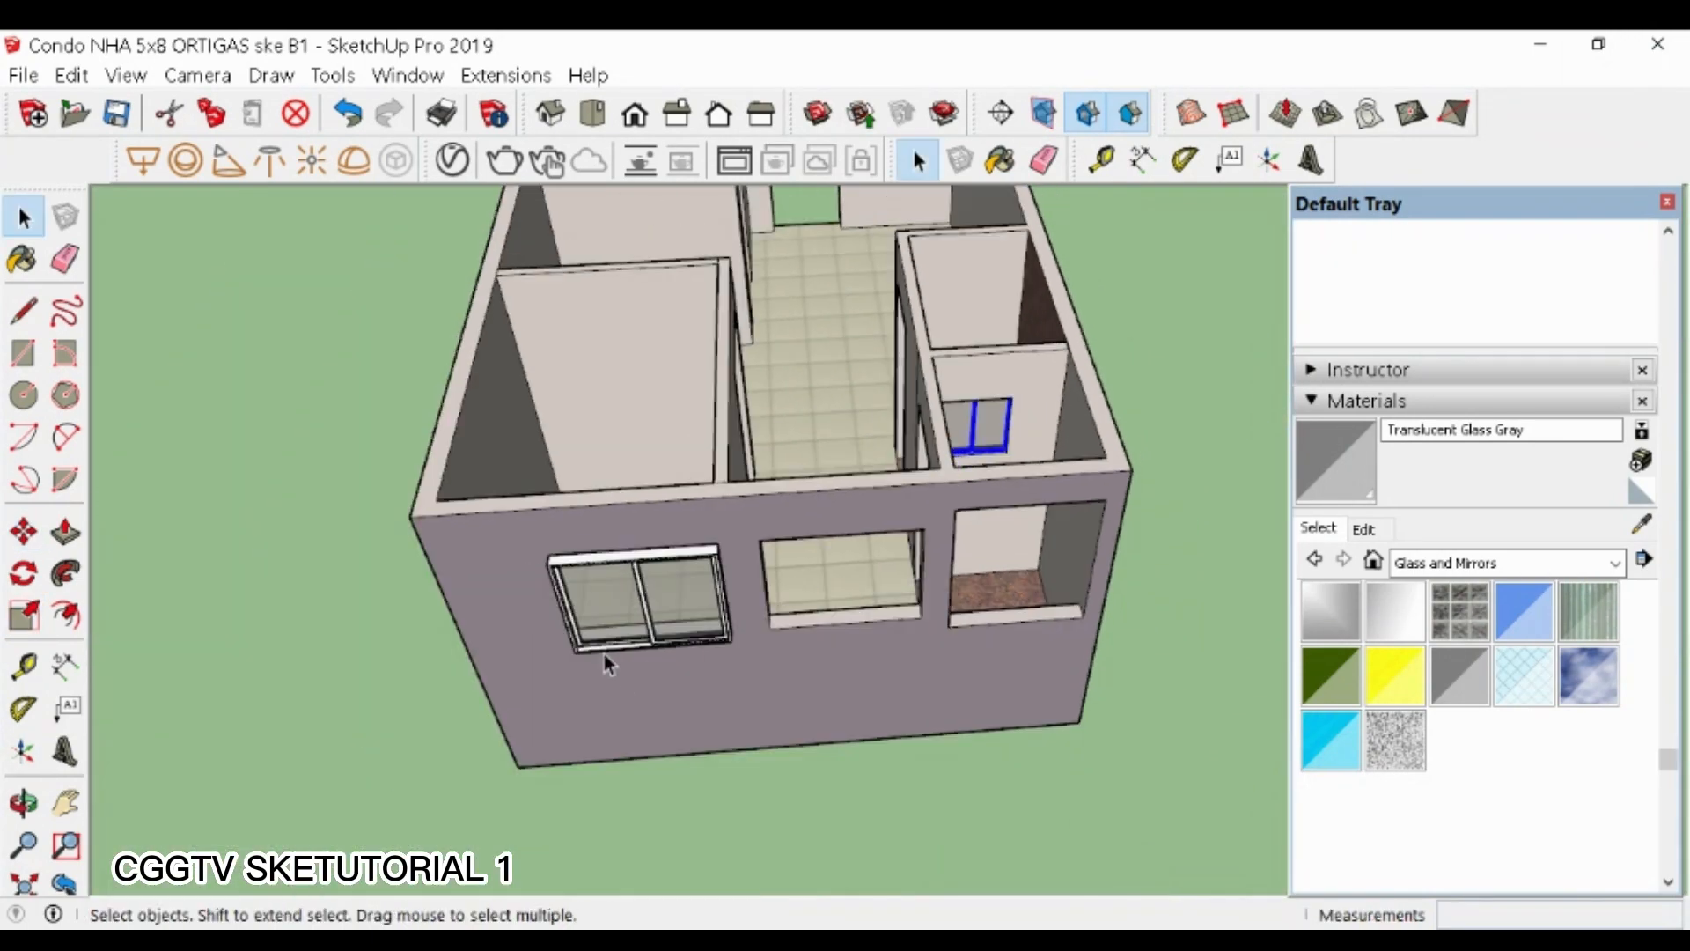
- Select the complete front window and move it about 0.10 m into the wall
scroll(603, 653, up, 8)
click(600, 604)
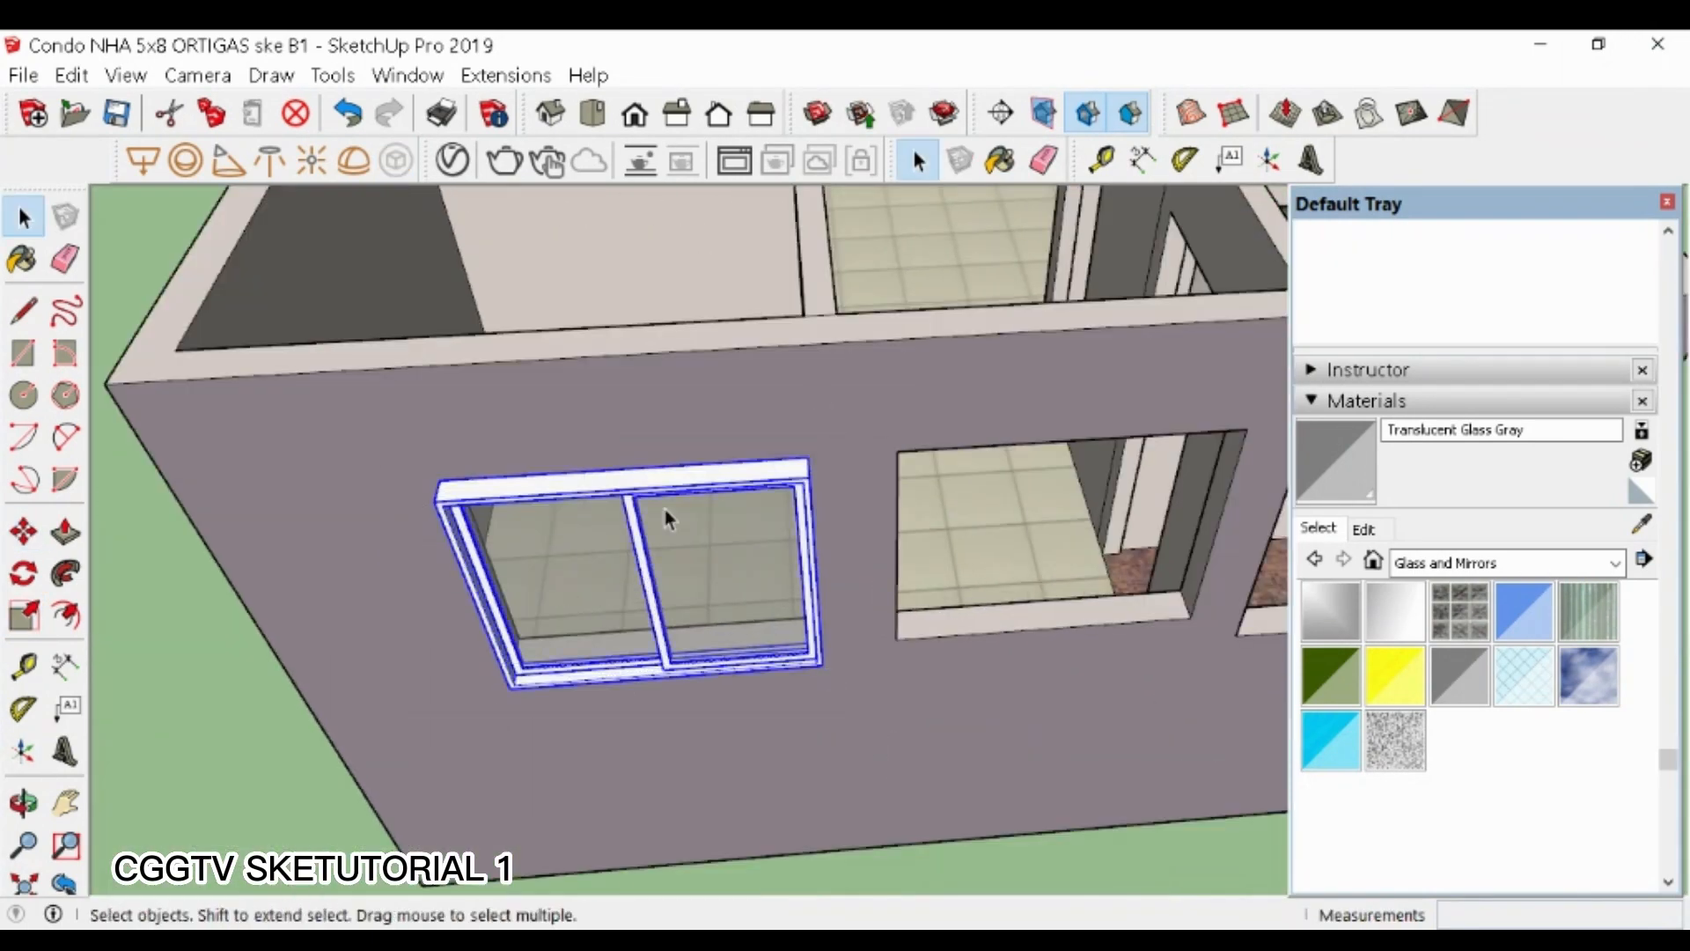
scroll(464, 559, up, 5)
key(m)
click(408, 440)
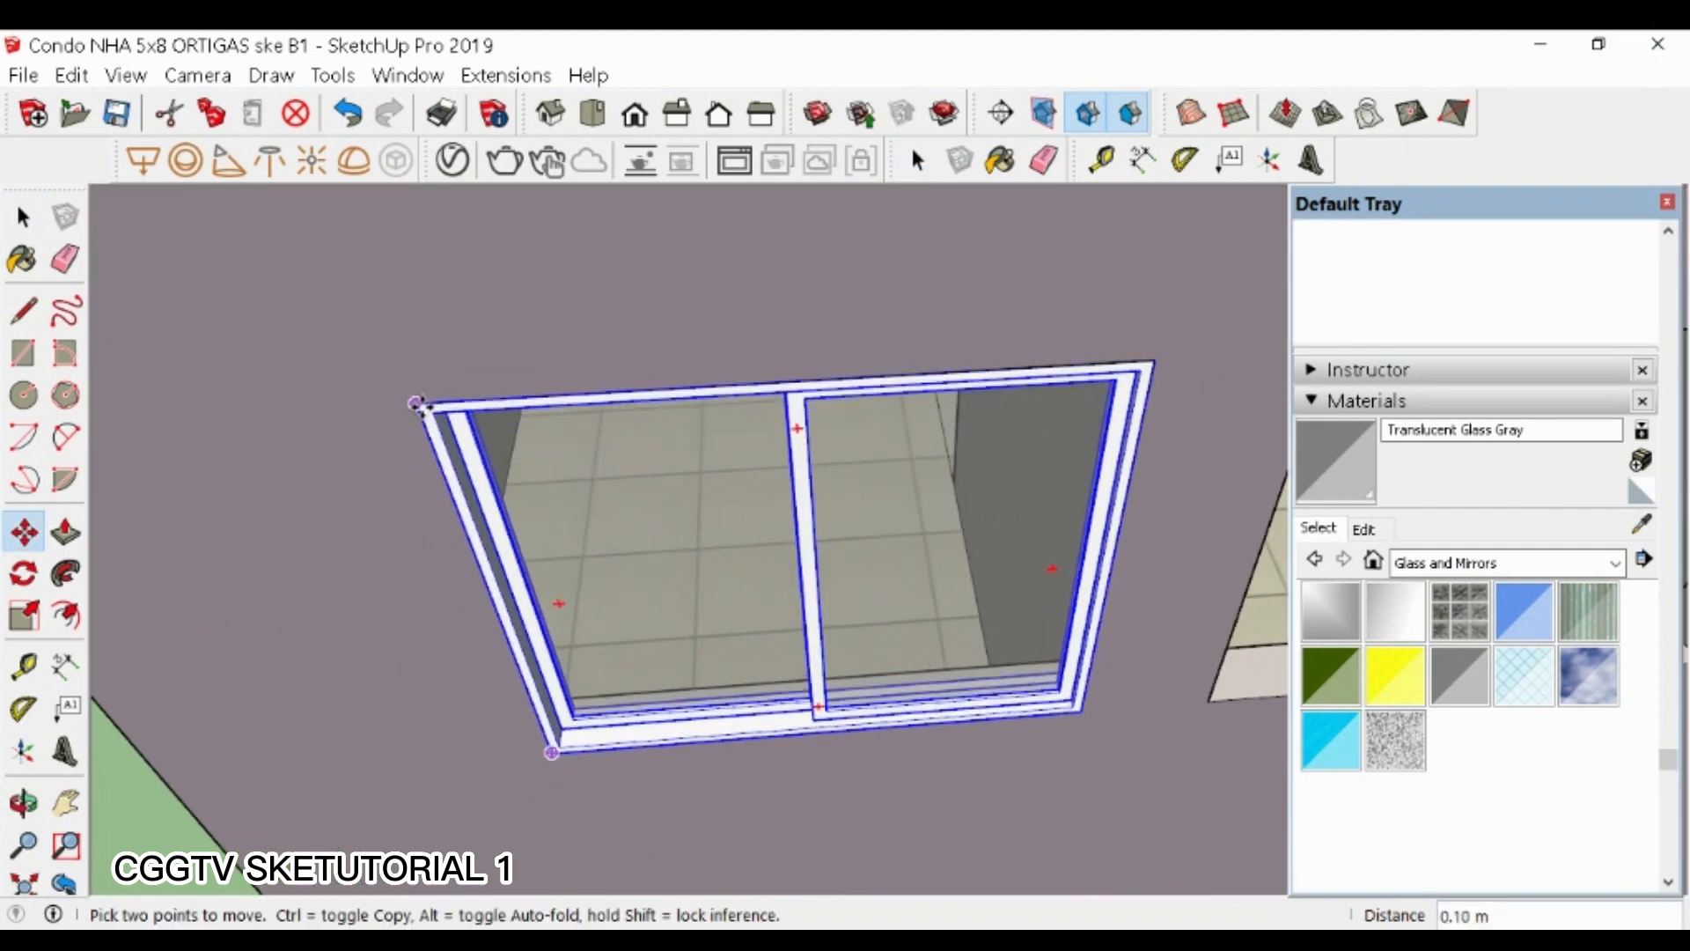
- Copy the window into the middle opening of the front wall and place a spare copy near the model origin
scroll(370, 572, down, 5)
click(728, 490)
click(729, 491)
scroll(775, 581, down, 10)
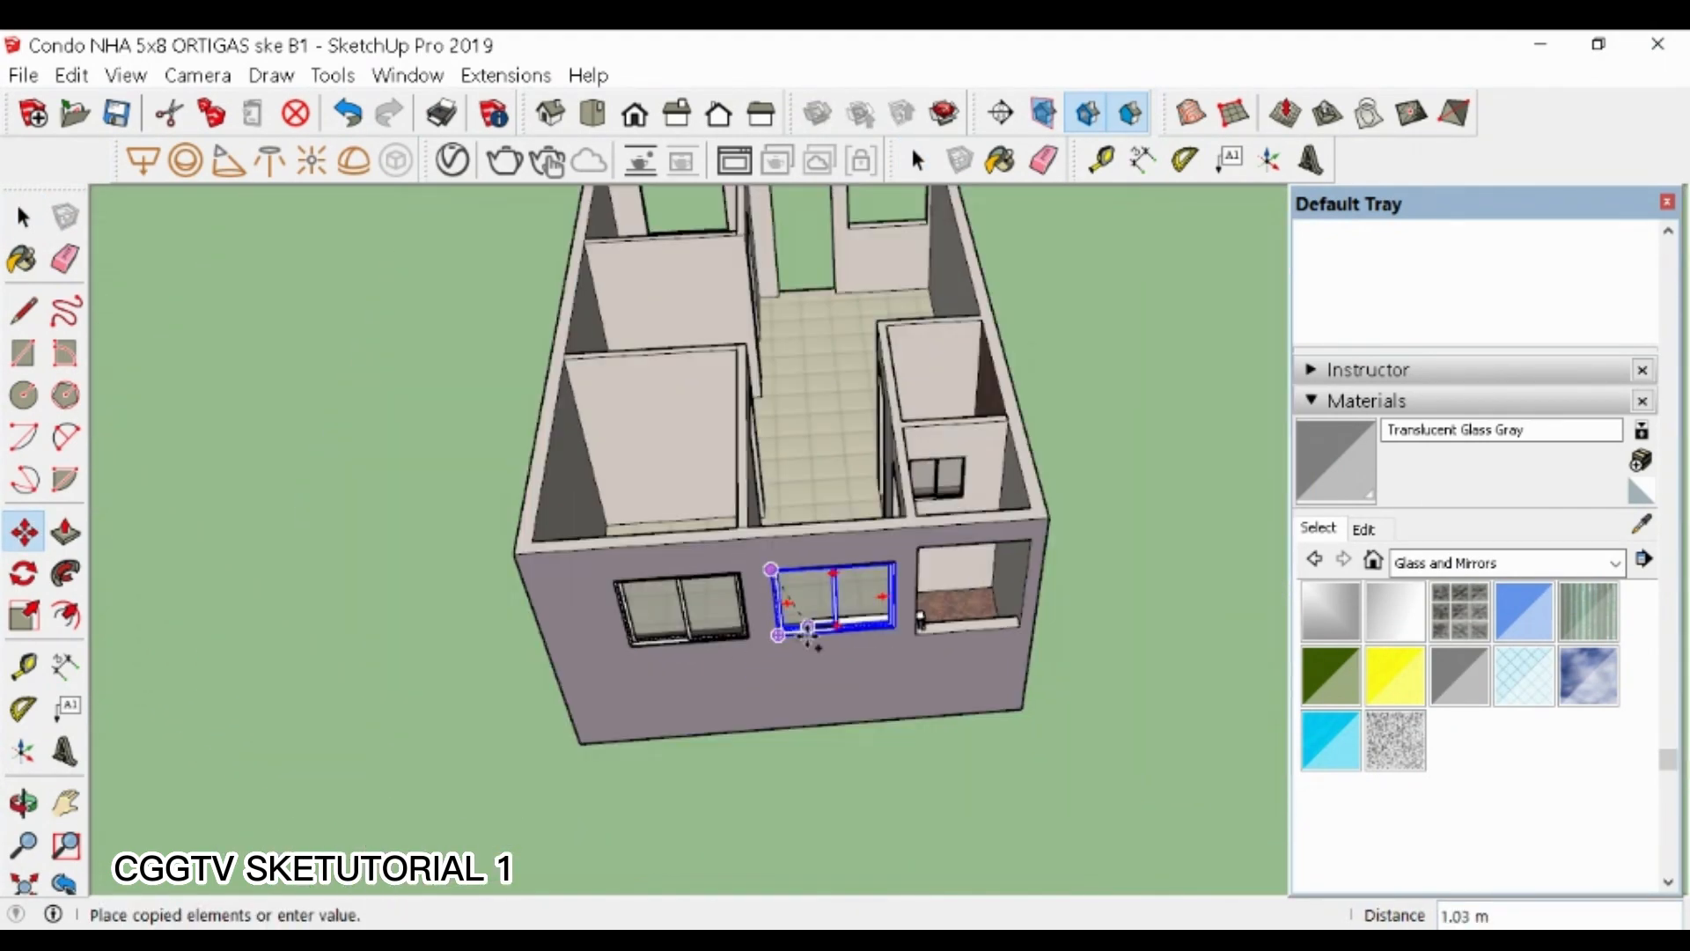
scroll(445, 640, down, 3)
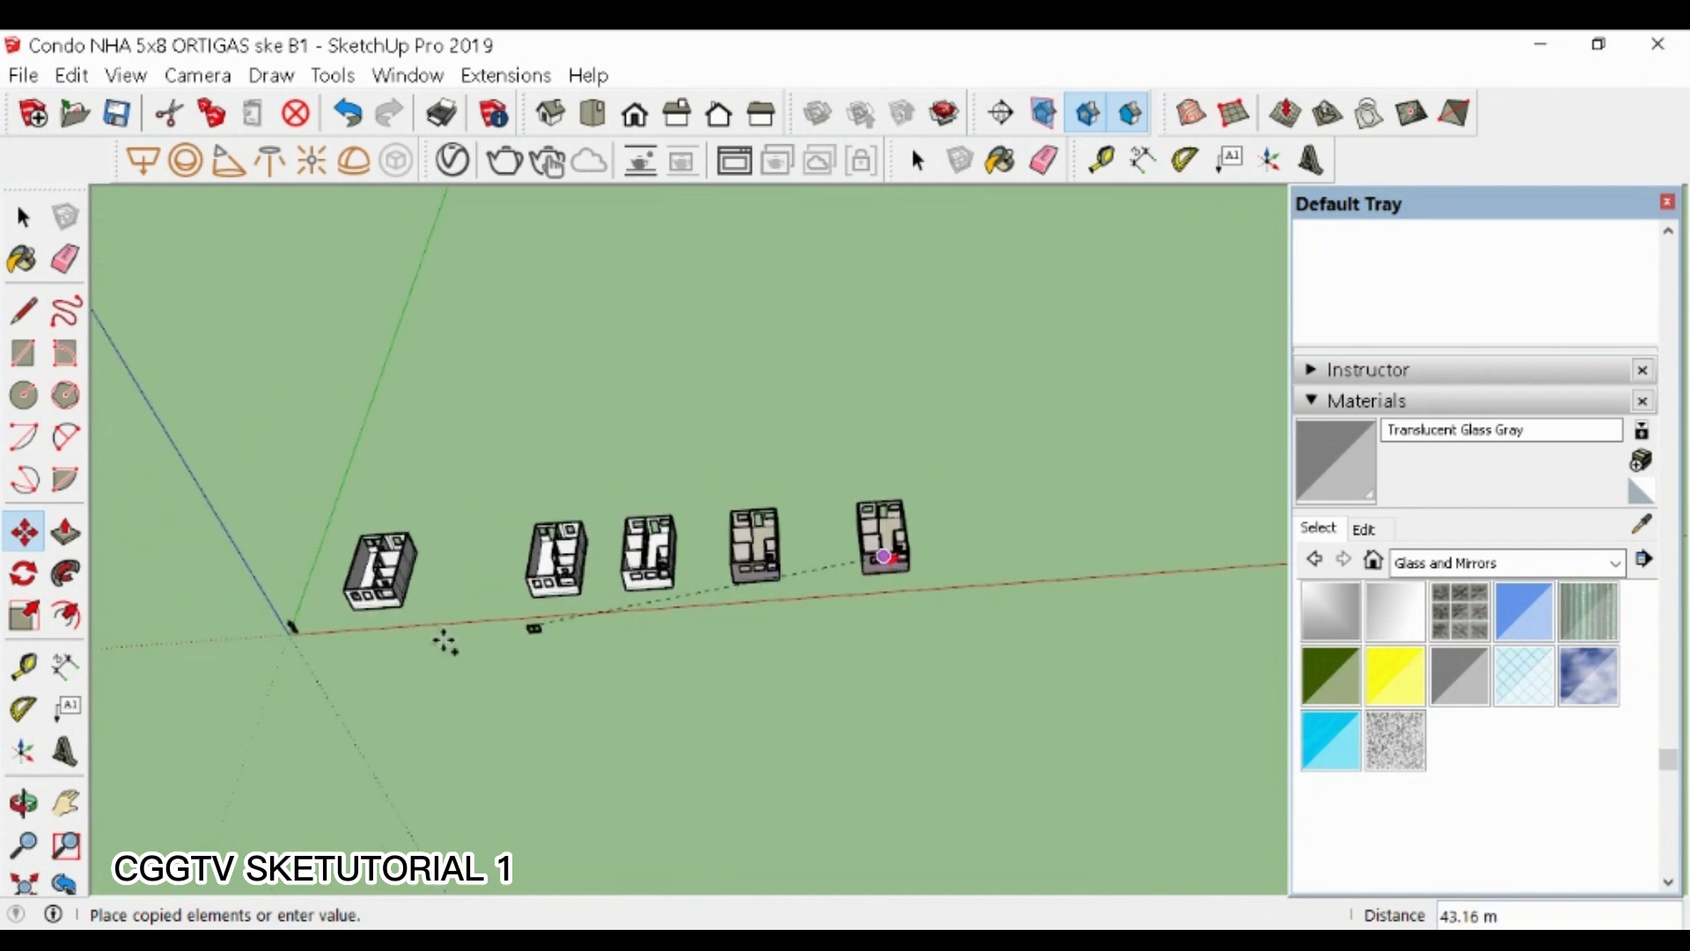
click(332, 678)
key(space)
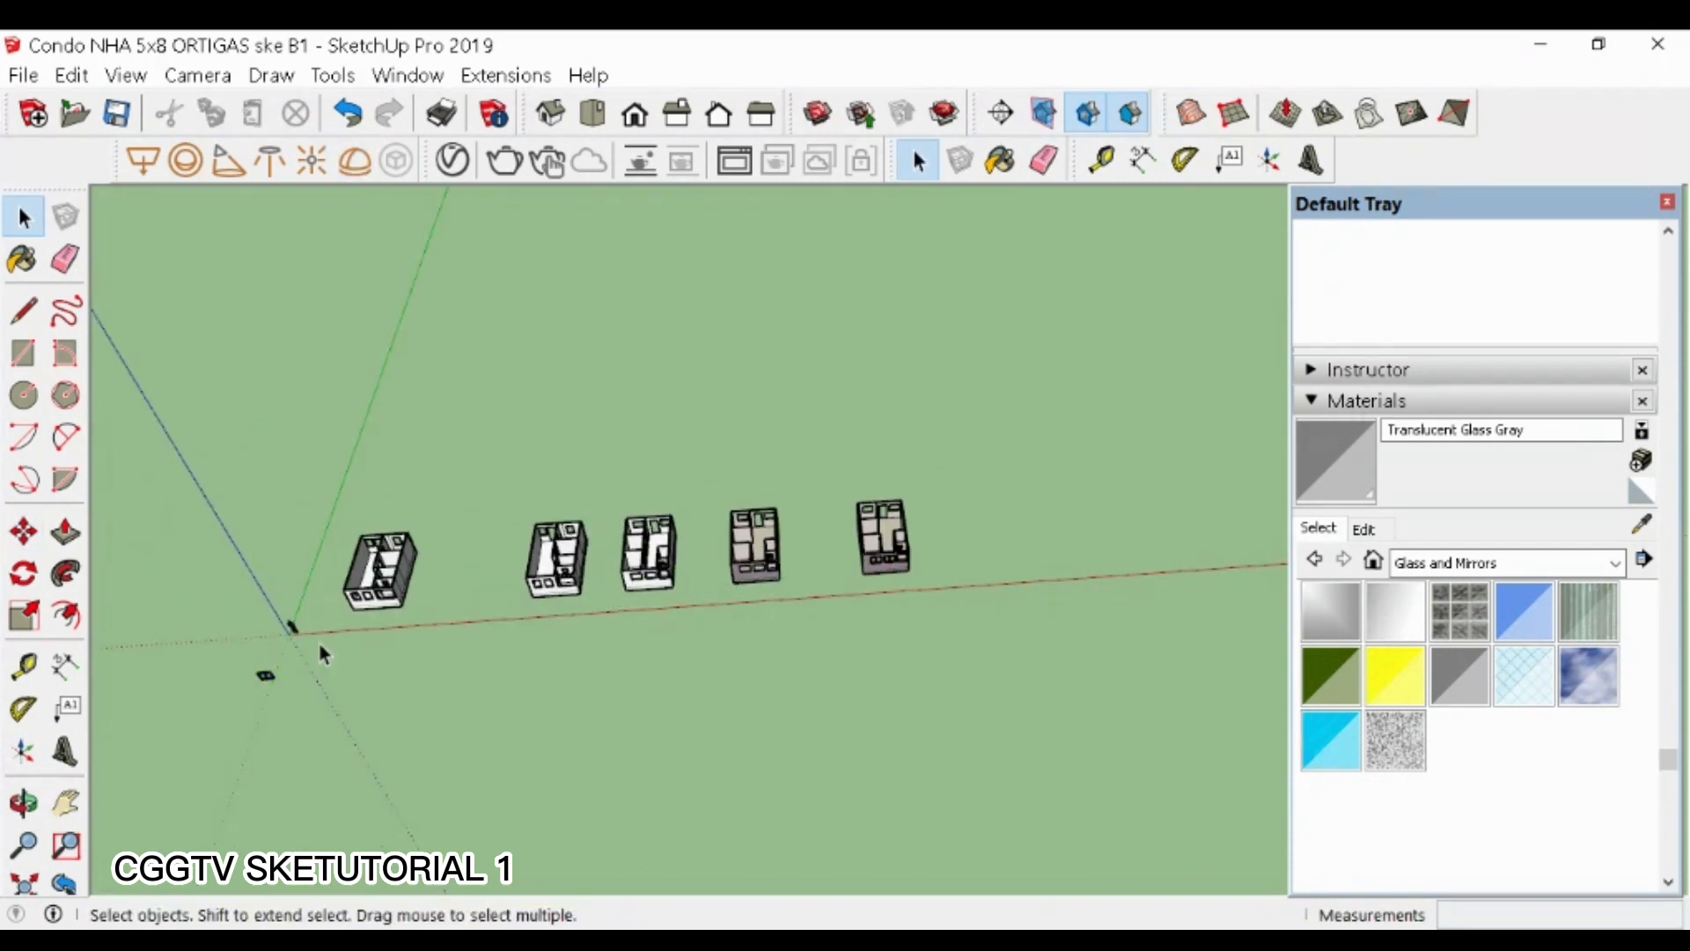
- Place a V-Ray dome light on the ground beside the human figure near the origin
scroll(315, 650, up, 6)
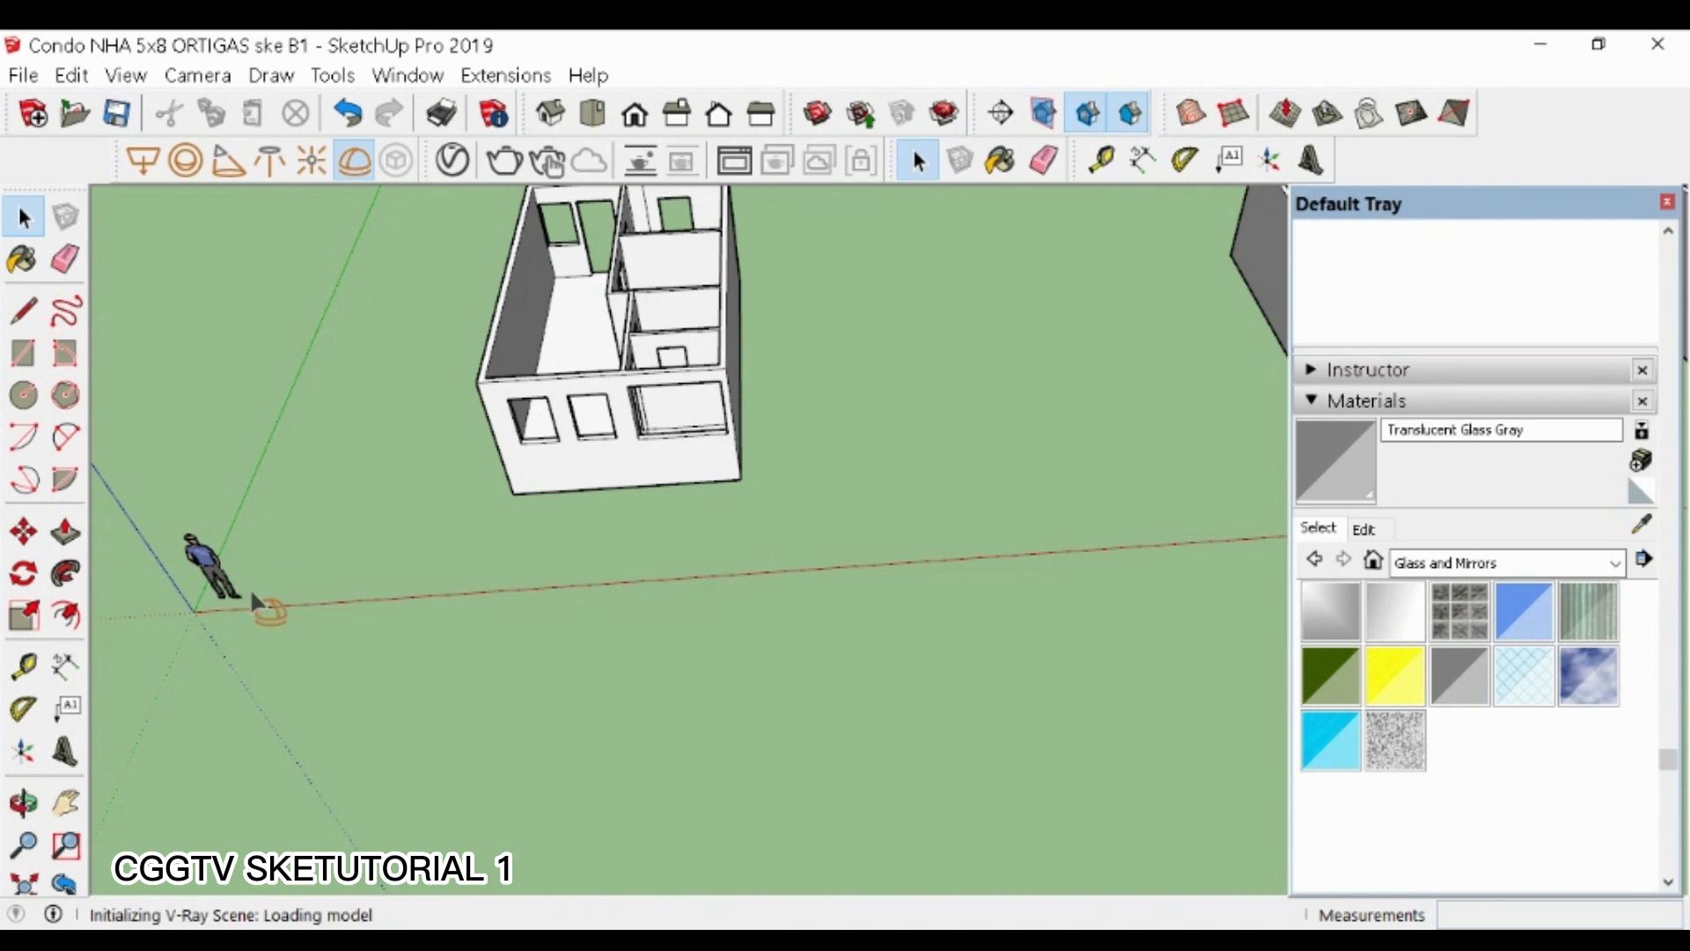
scroll(256, 629, down, 5)
key(space)
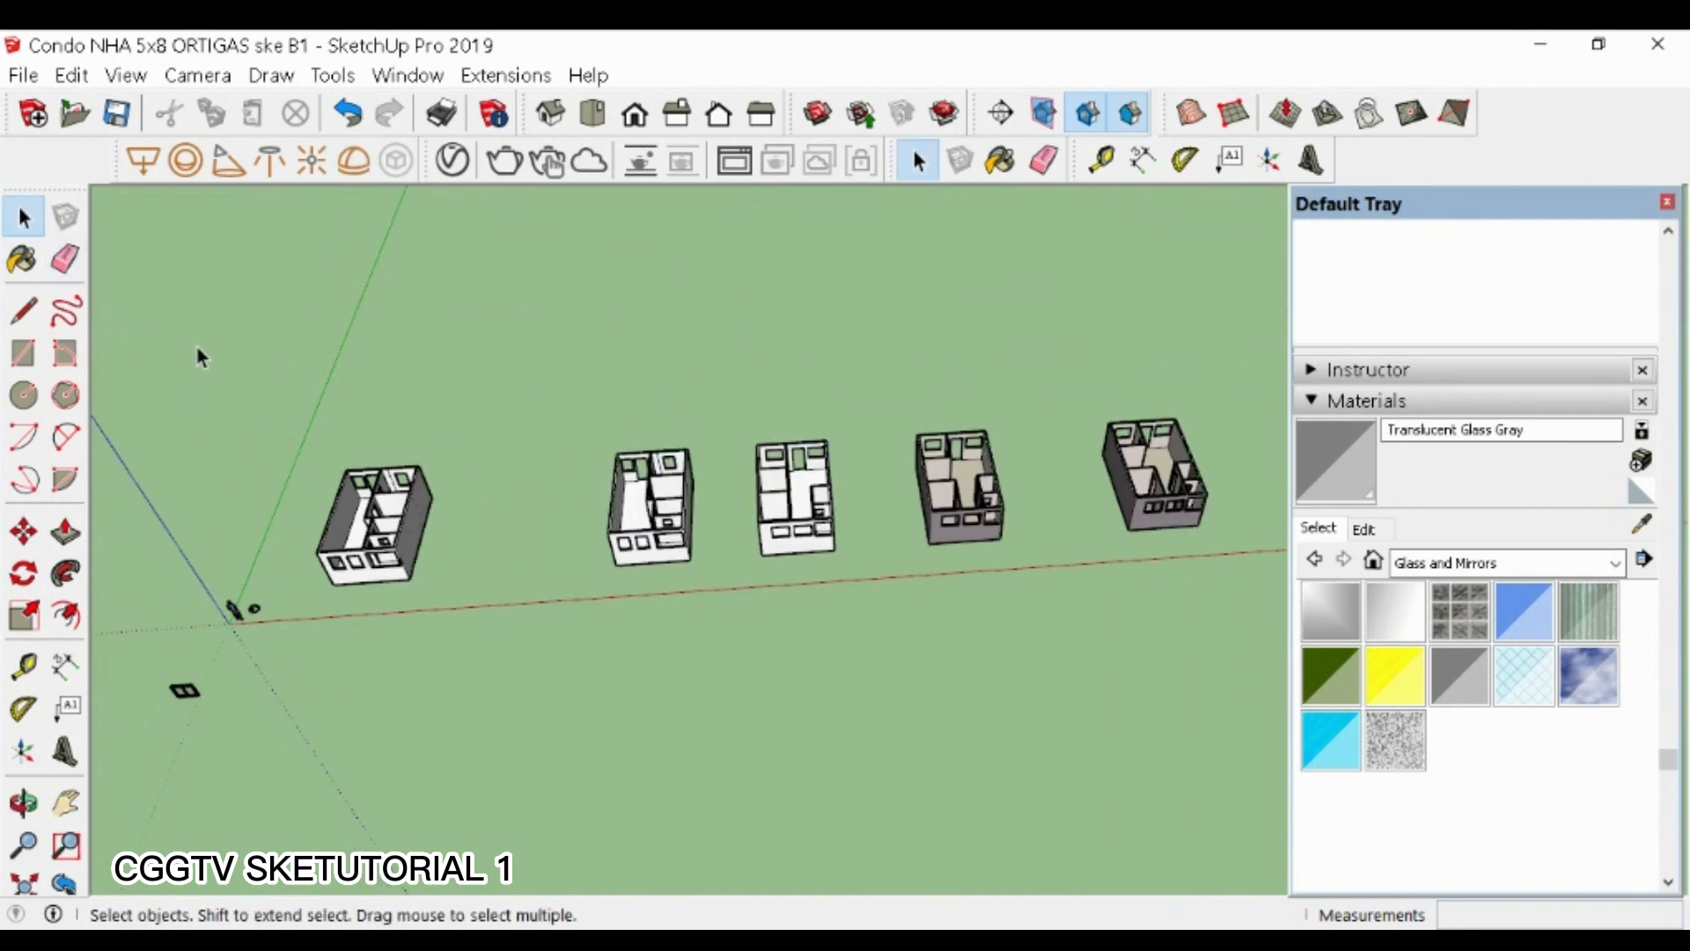
- Try to copy the middle front window into the rear opening beside the entrance door, and undo the attempt
scroll(1158, 458, up, 10)
key(o)
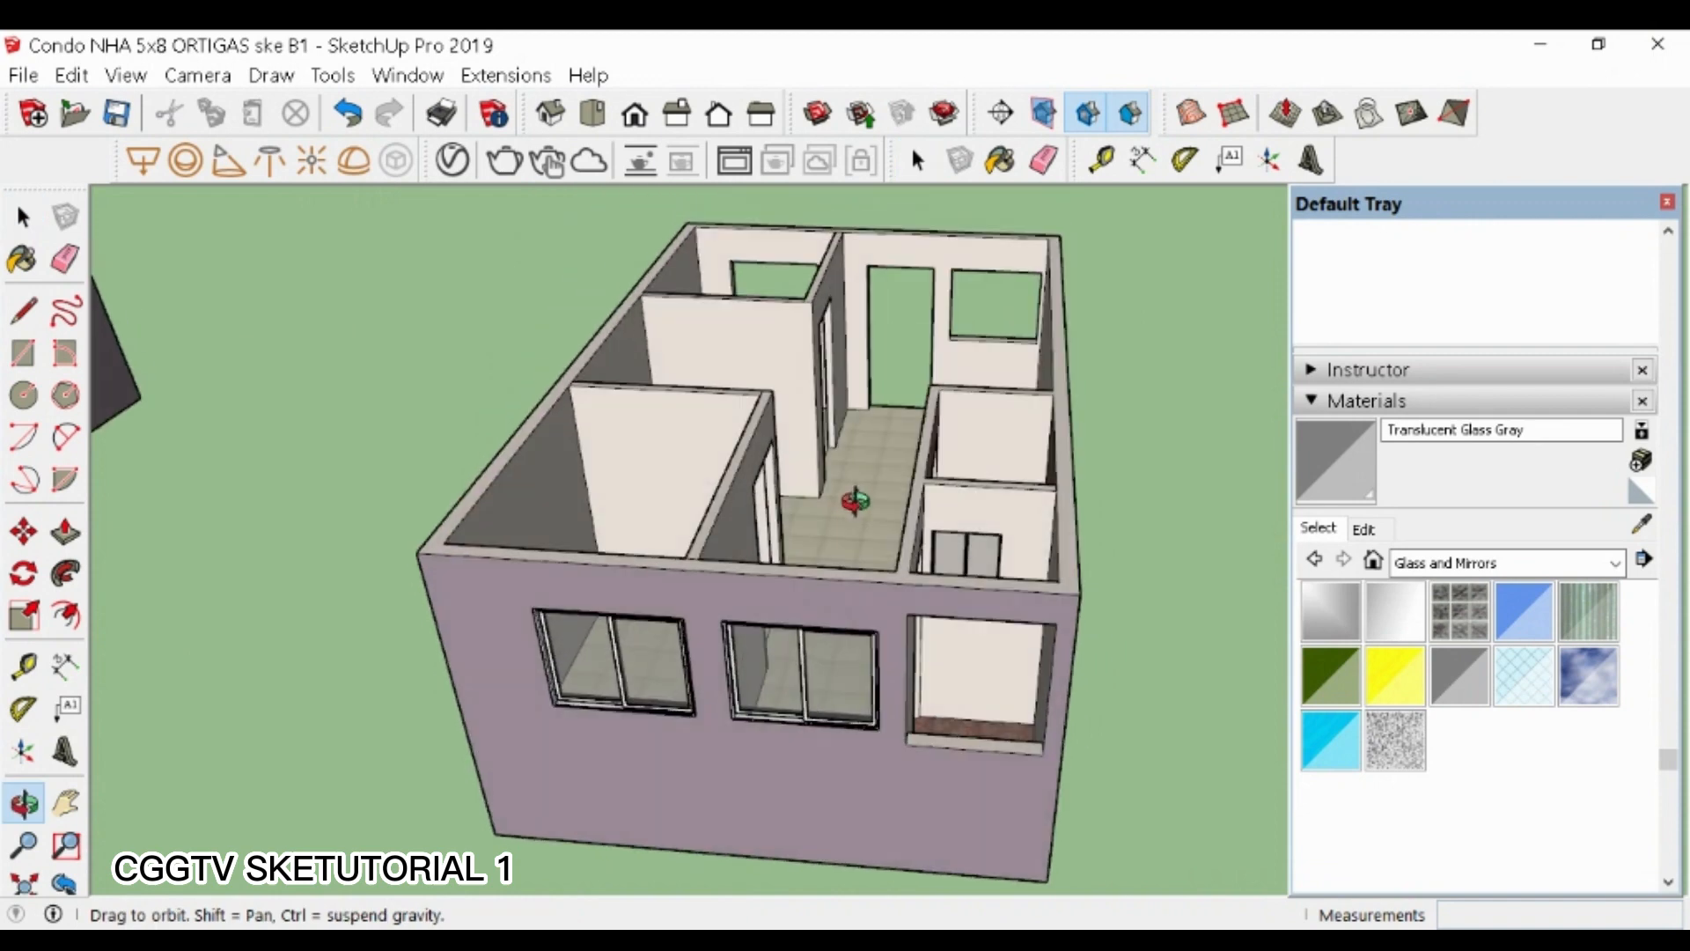
drag(854, 500, 889, 546)
key(space)
click(853, 690)
key(m)
key(ctrl)
click(907, 649)
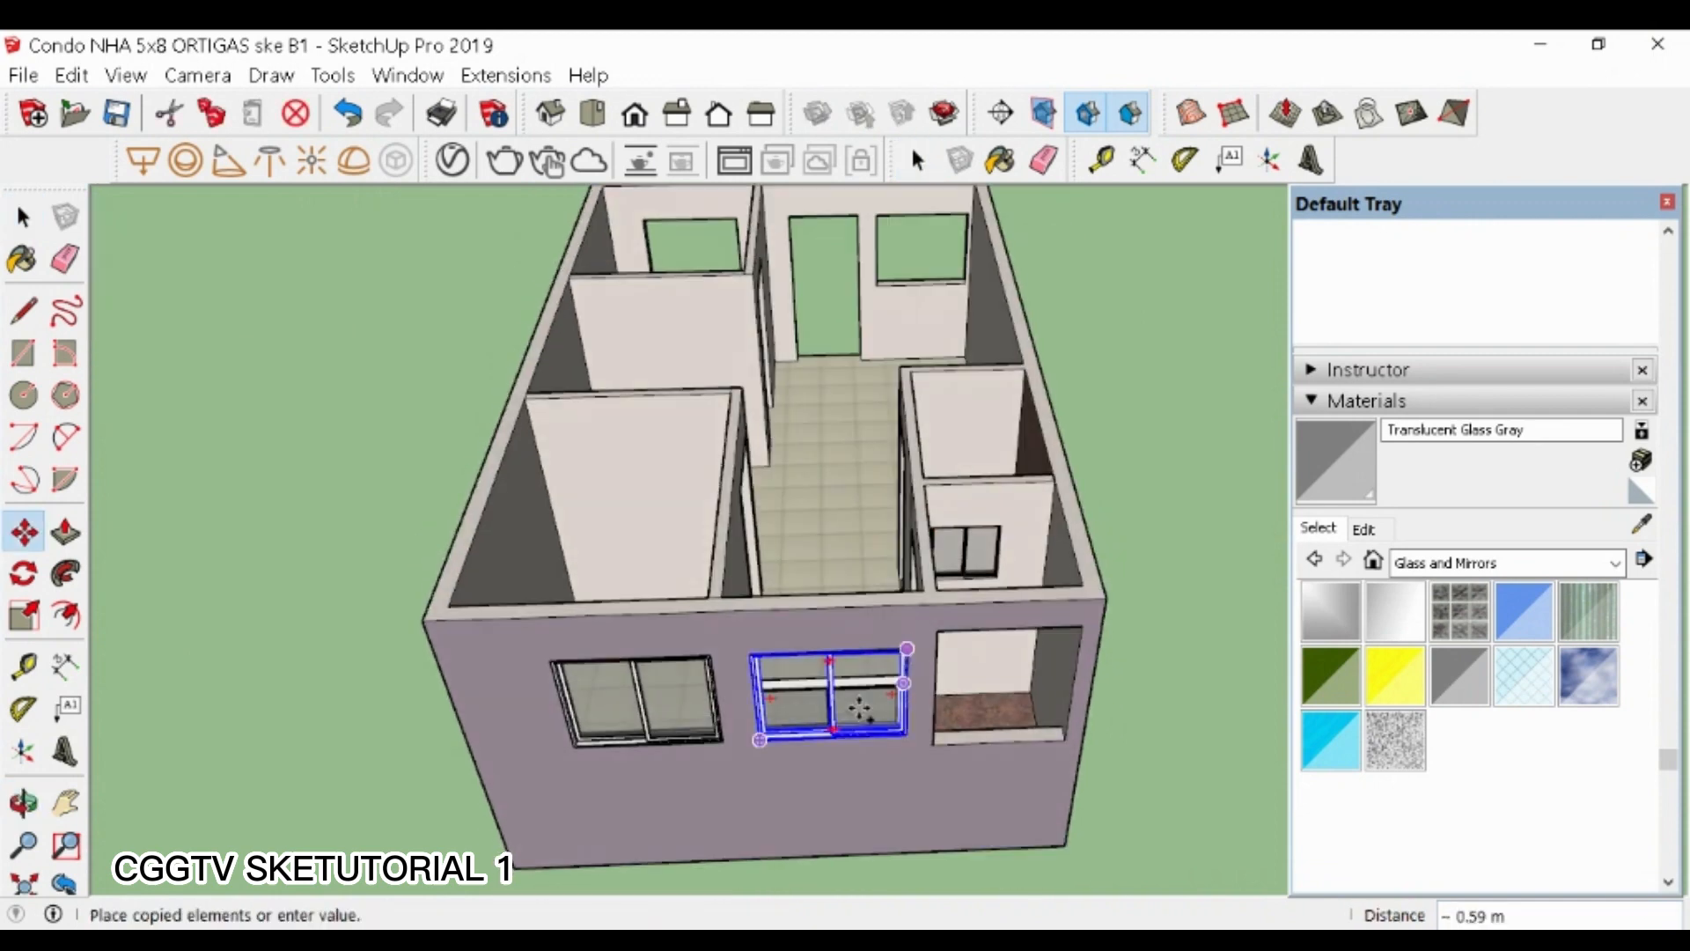
scroll(859, 706, down, 5)
scroll(968, 525, up, 8)
scroll(956, 514, up, 1)
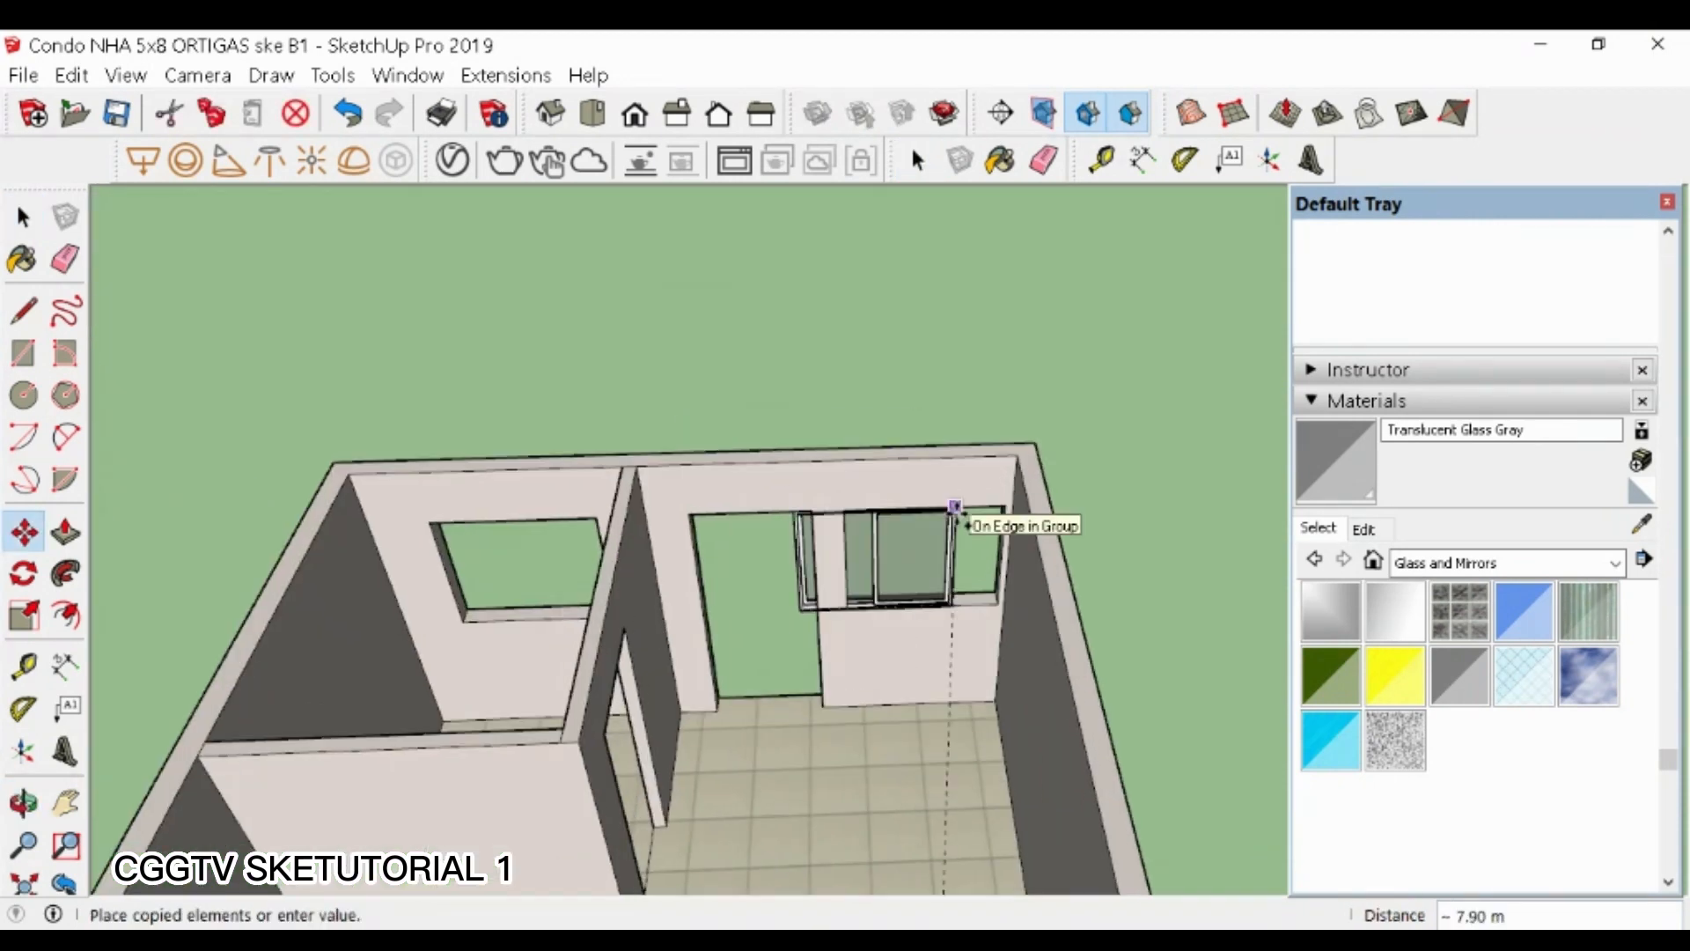
click(1004, 510)
key(ctrl+z)
scroll(942, 490, up, 1)
scroll(811, 576, down, 10)
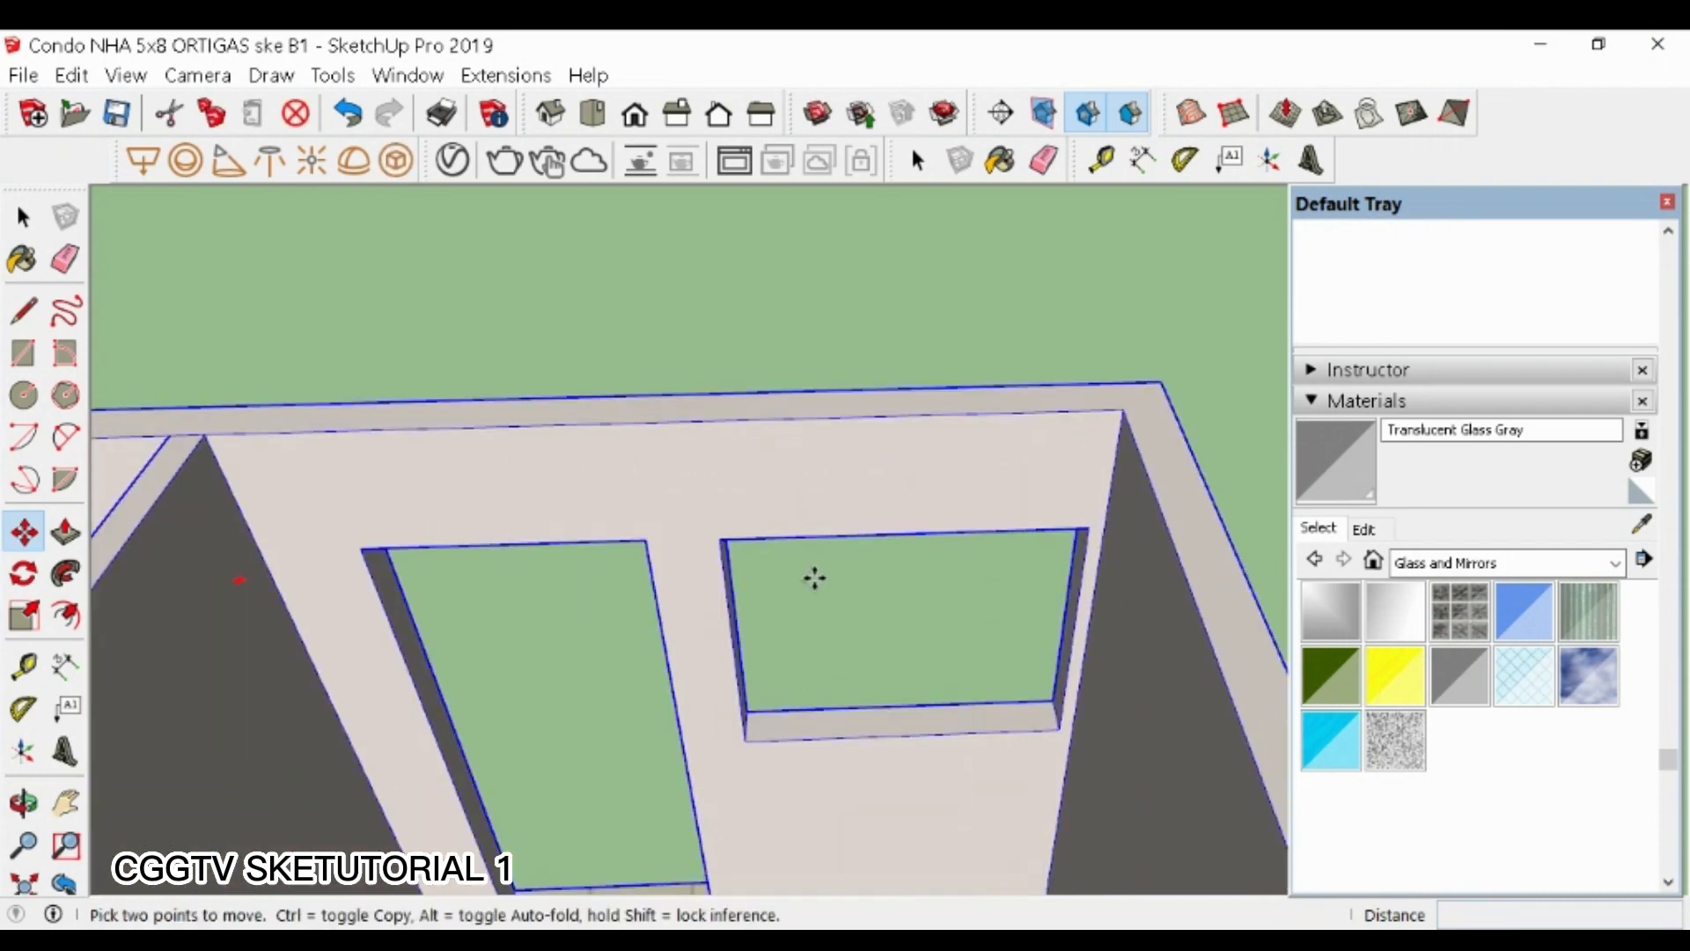
- Copy the middle front window into the rear wall opening beside the entrance door
key(space)
click(829, 656)
scroll(829, 656, up, 5)
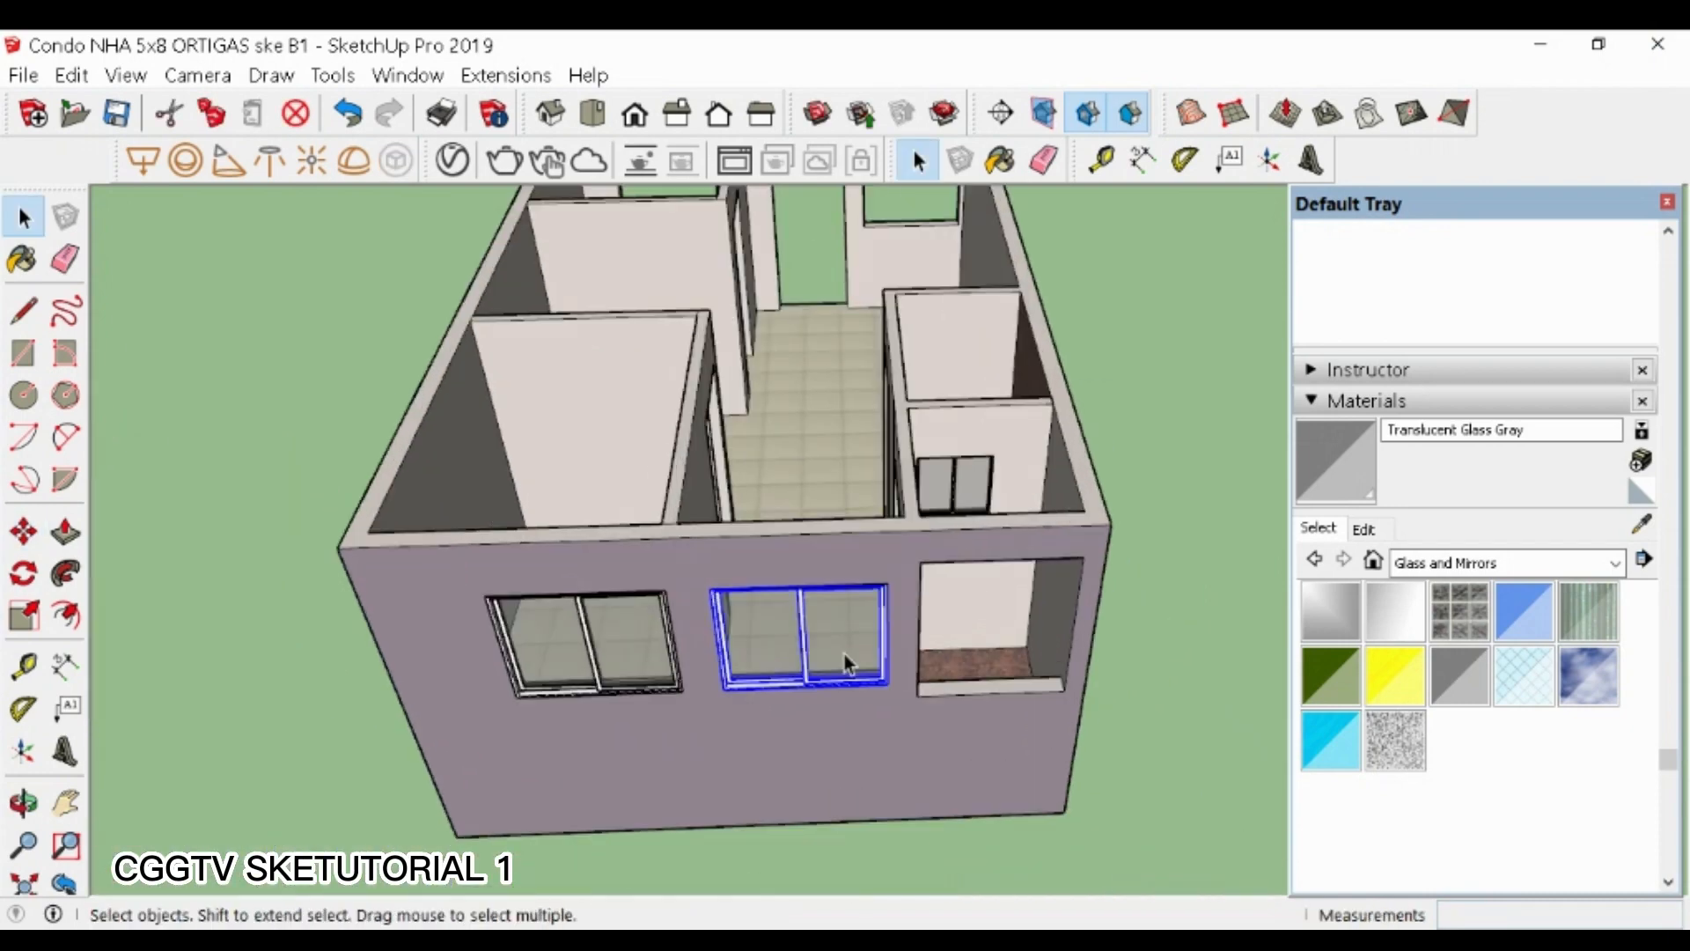
key(m)
click(883, 590)
key(ctrl)
scroll(795, 748, down, 2)
scroll(871, 422, up, 4)
scroll(875, 429, up, 5)
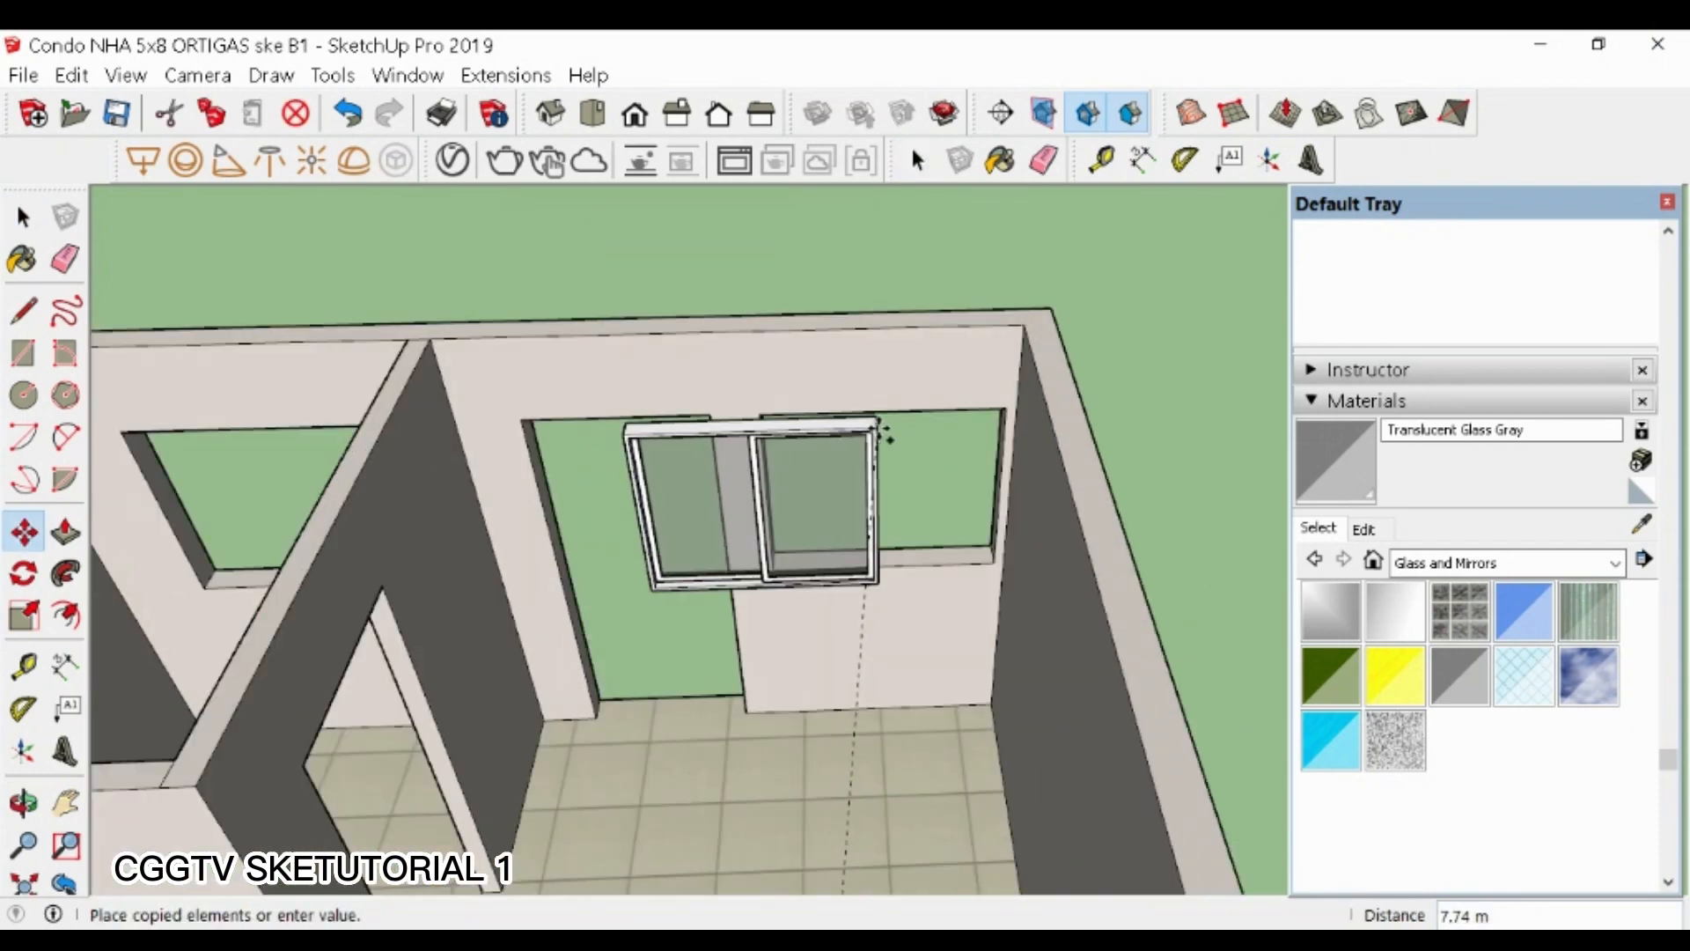
click(1044, 399)
scroll(1050, 398, up, 1)
click(1032, 401)
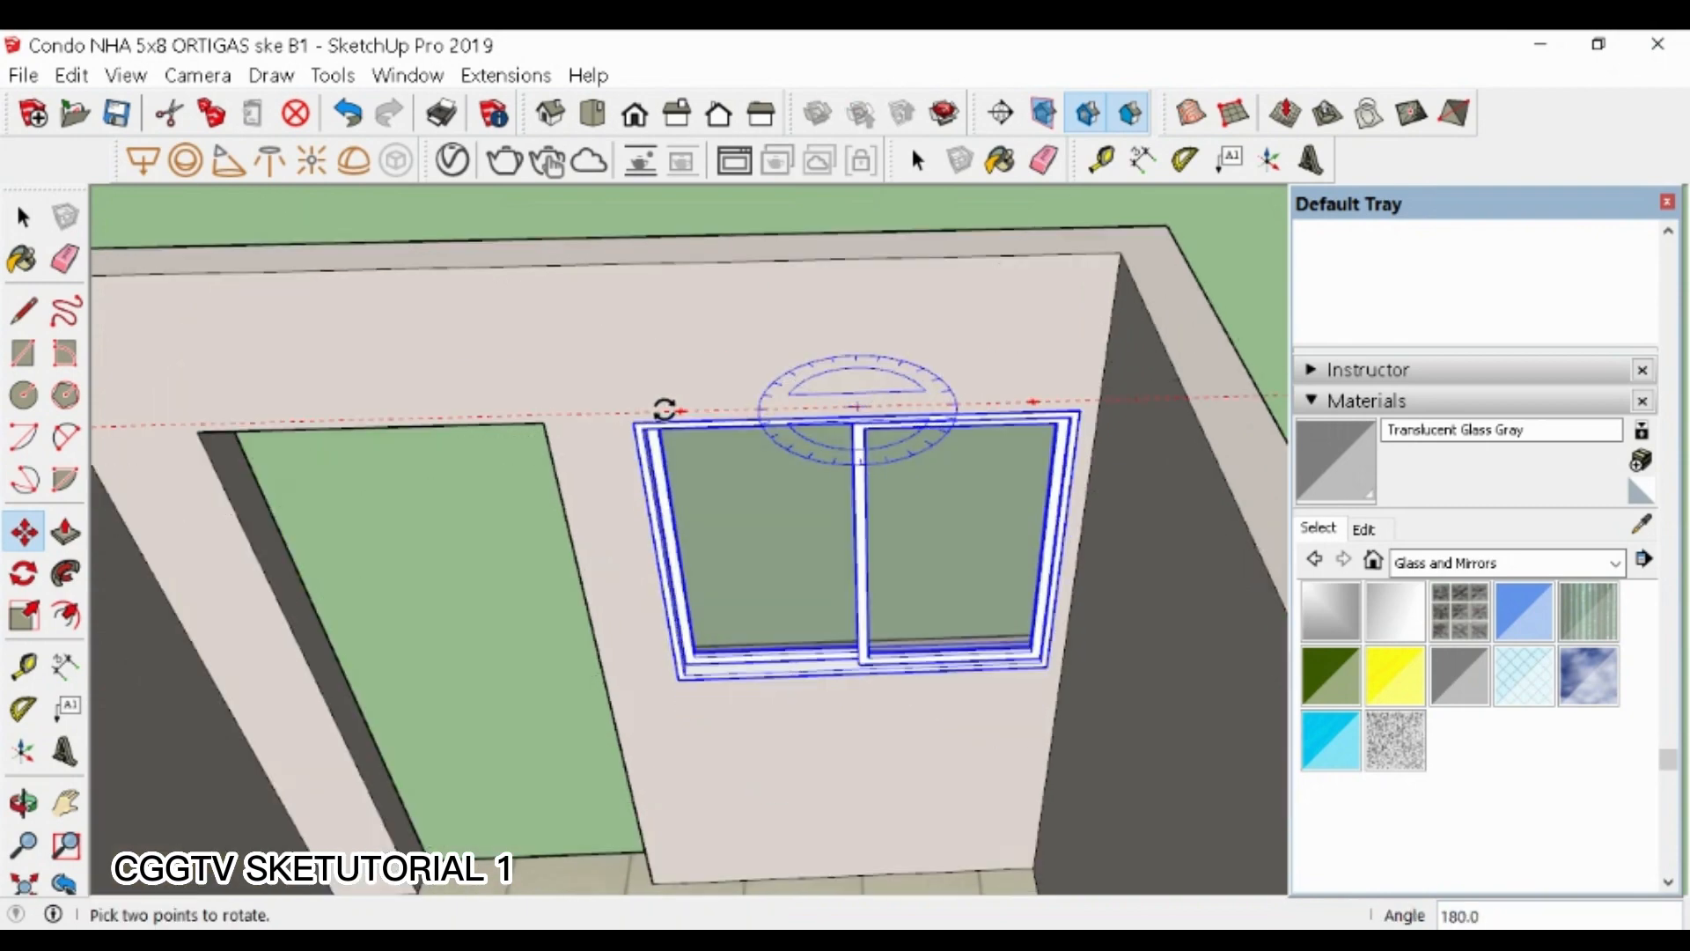
- Copy the rear window about 3.01 m across into the rear bedroom's window opening
click(1079, 410)
key(ctrl)
scroll(883, 565, down, 4)
scroll(573, 559, up, 4)
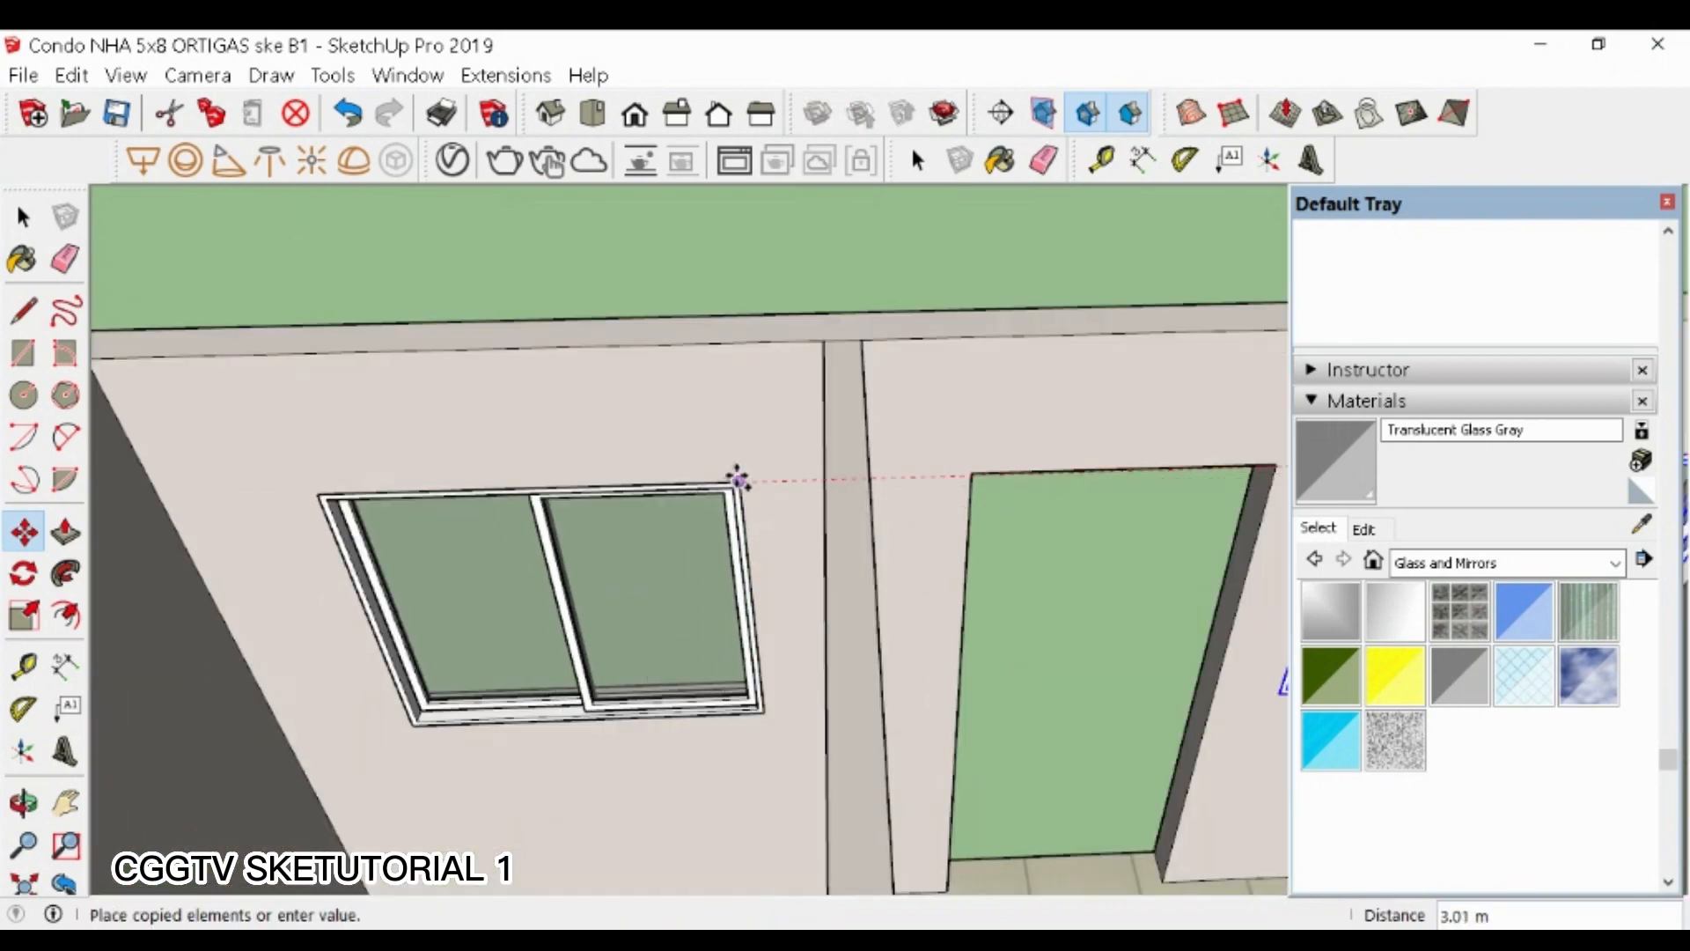
click(735, 478)
scroll(602, 398, down, 2)
scroll(607, 398, down, 4)
key(space)
click(661, 333)
middle_drag(858, 555, 743, 588)
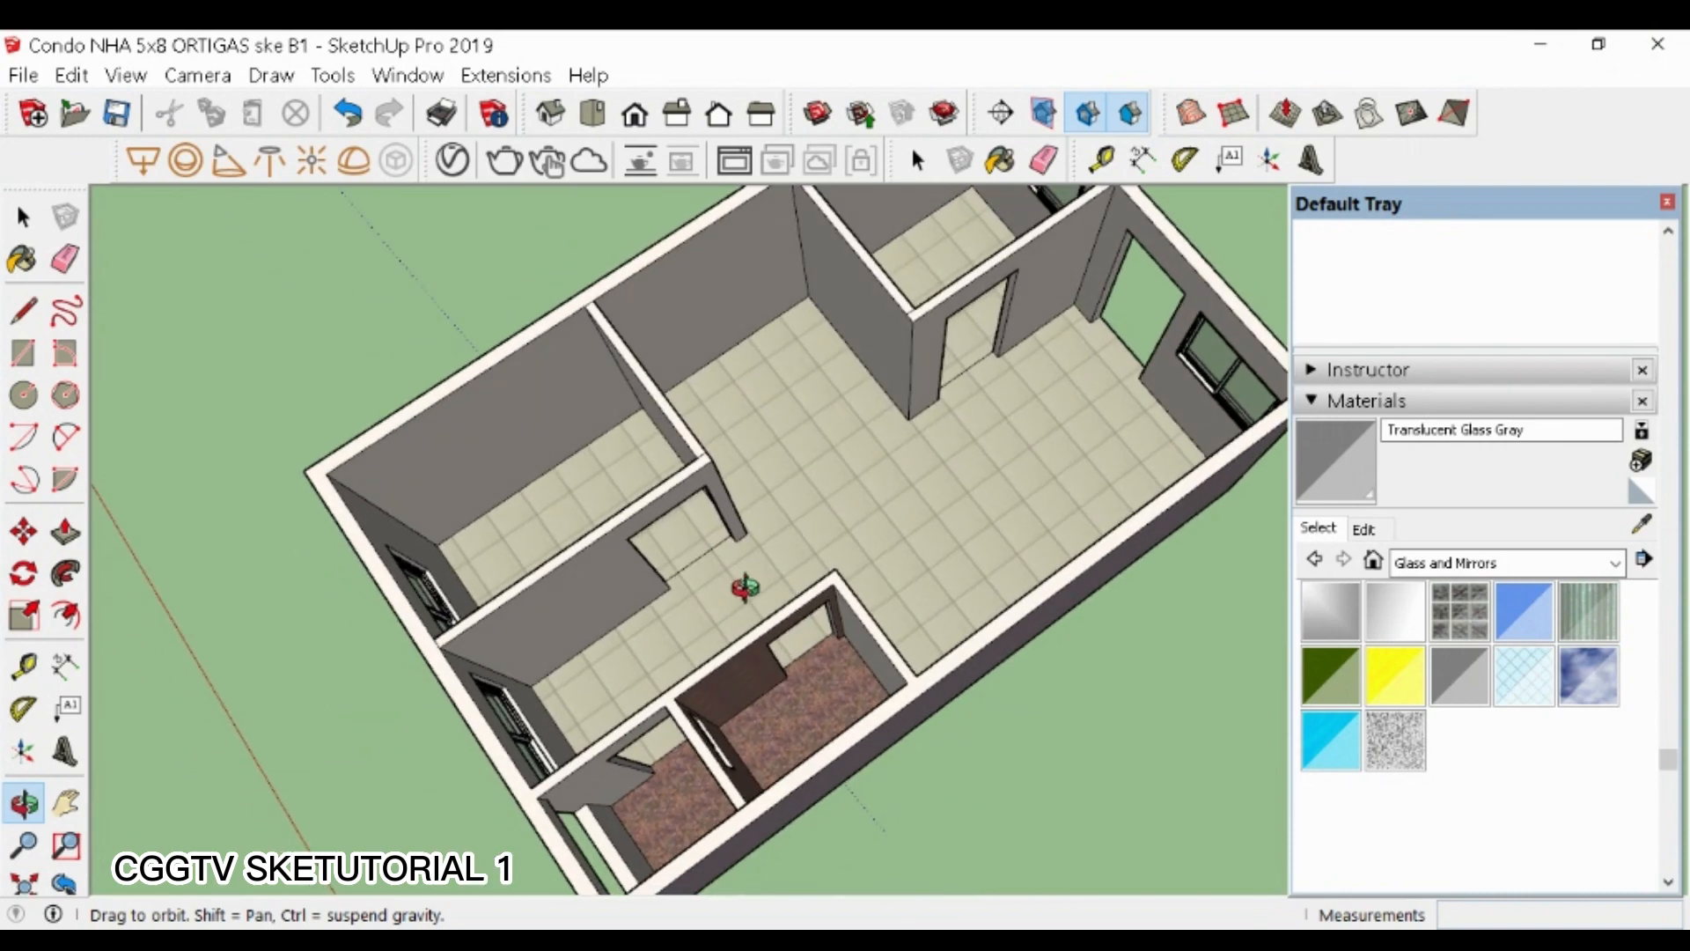
middle_drag(854, 473, 707, 561)
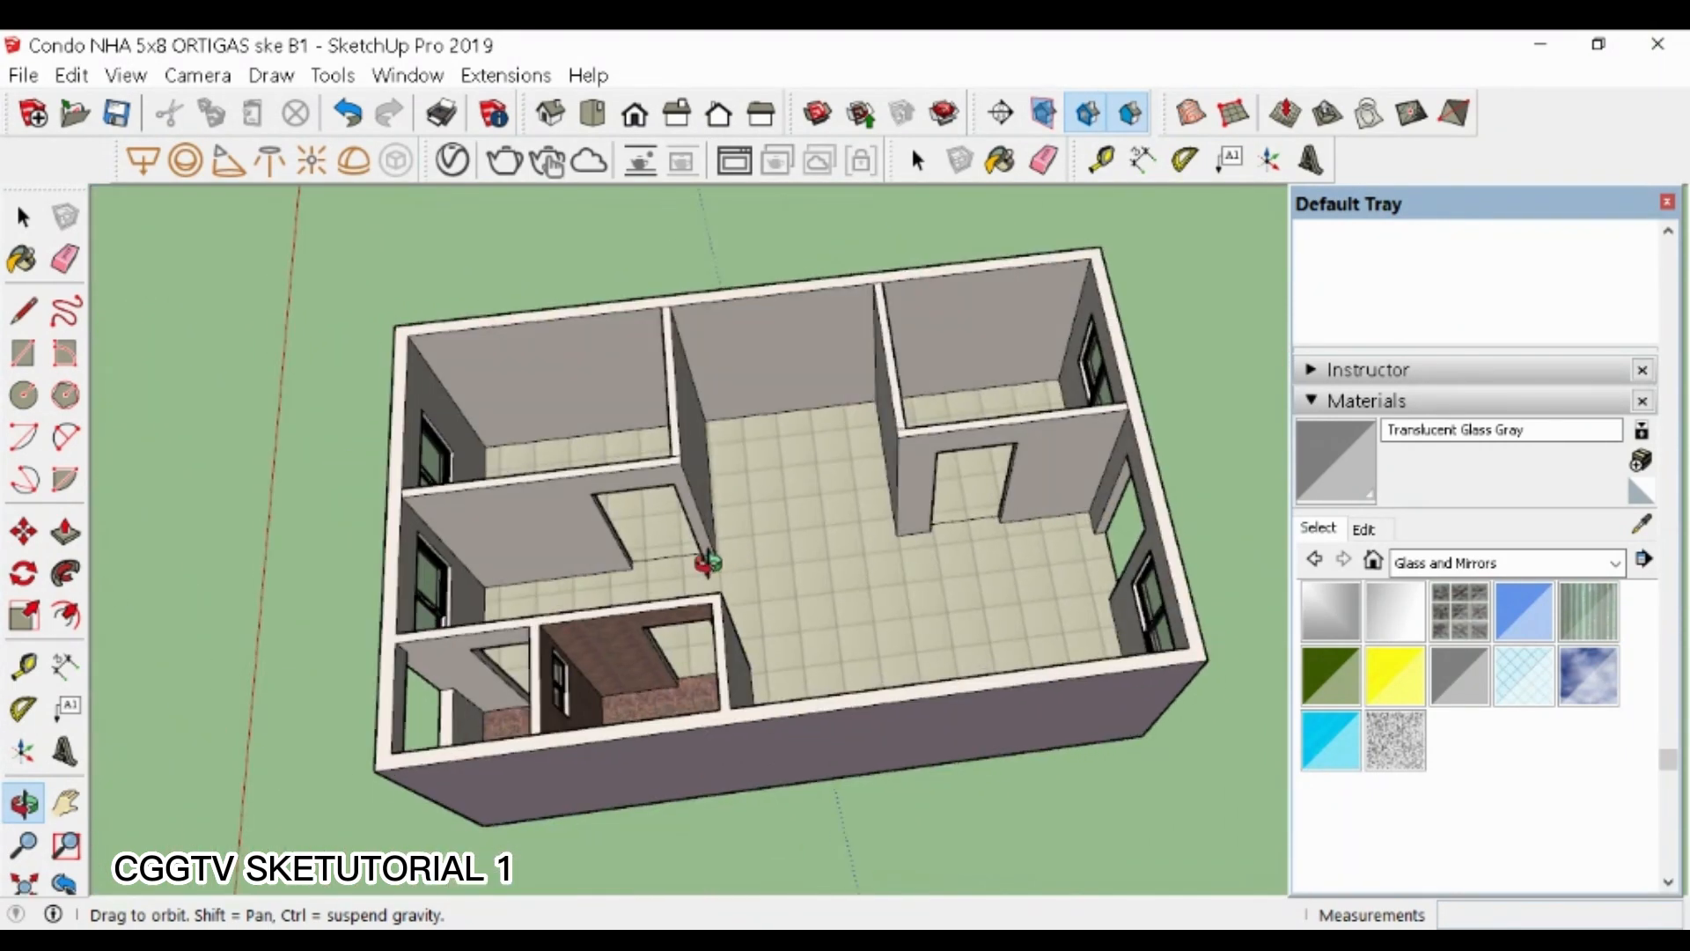
- Draw a rectangle filling the bedroom doorway near the entrance opening and extrude it out from the wall as a thin slab
scroll(1071, 442, up, 6)
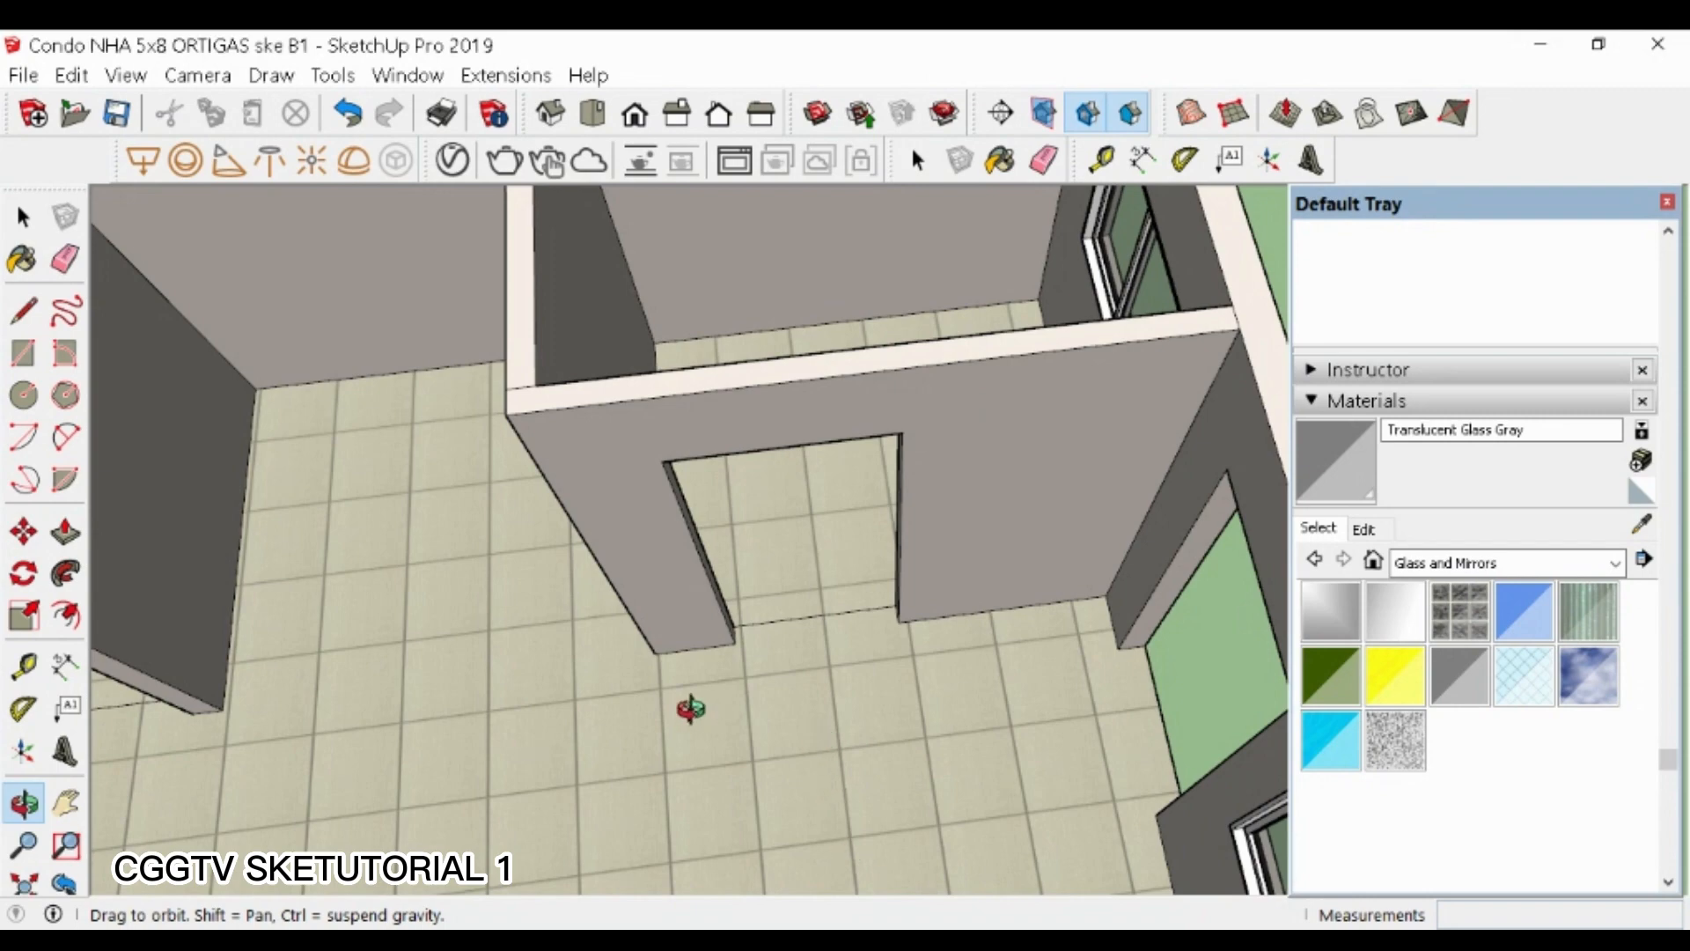
drag(691, 709, 860, 648)
scroll(821, 674, up, 3)
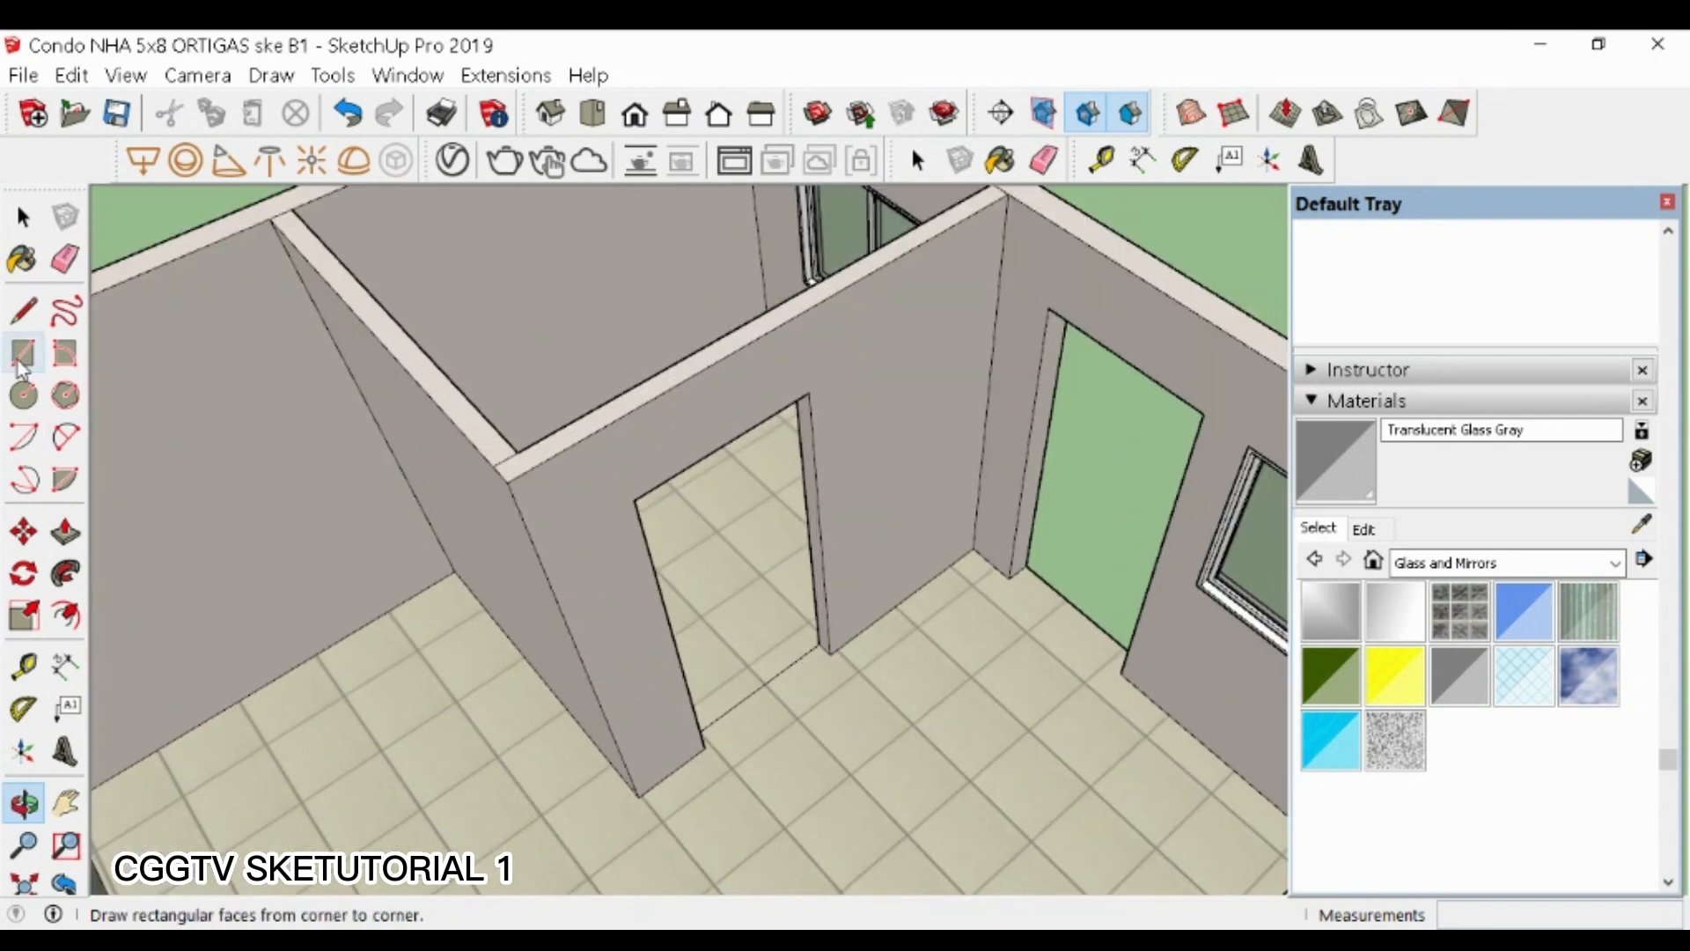
click(700, 730)
click(809, 398)
key(p)
scroll(757, 505, up, 3)
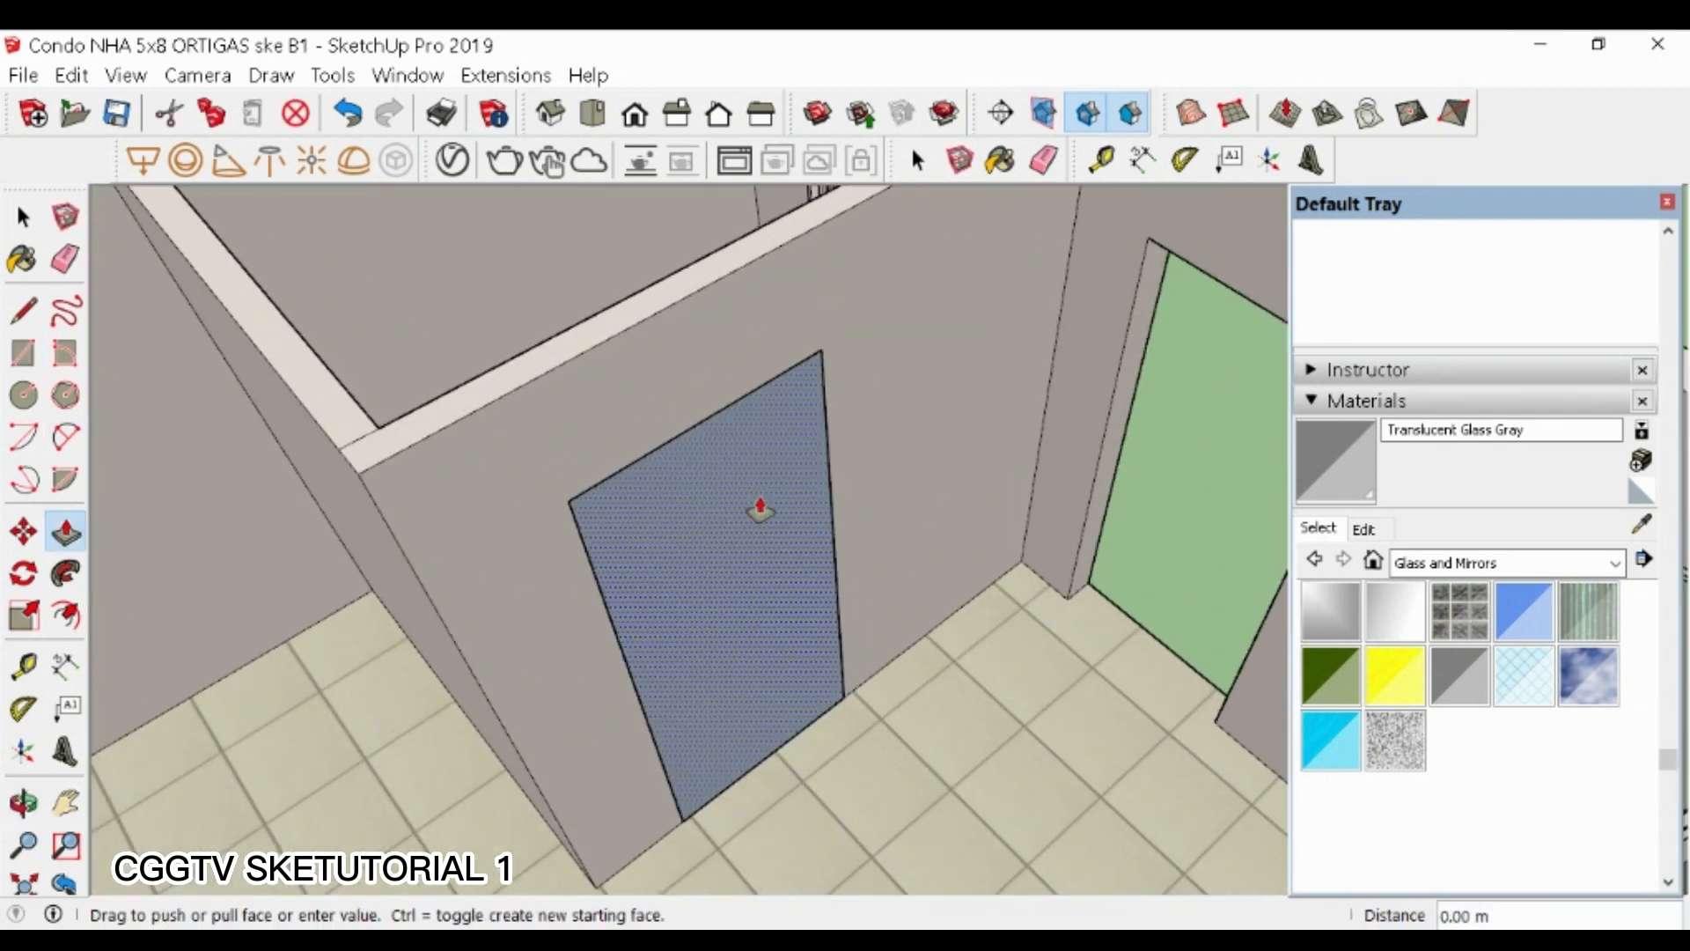
drag(758, 506, 781, 534)
middle_drag(825, 570, 616, 532)
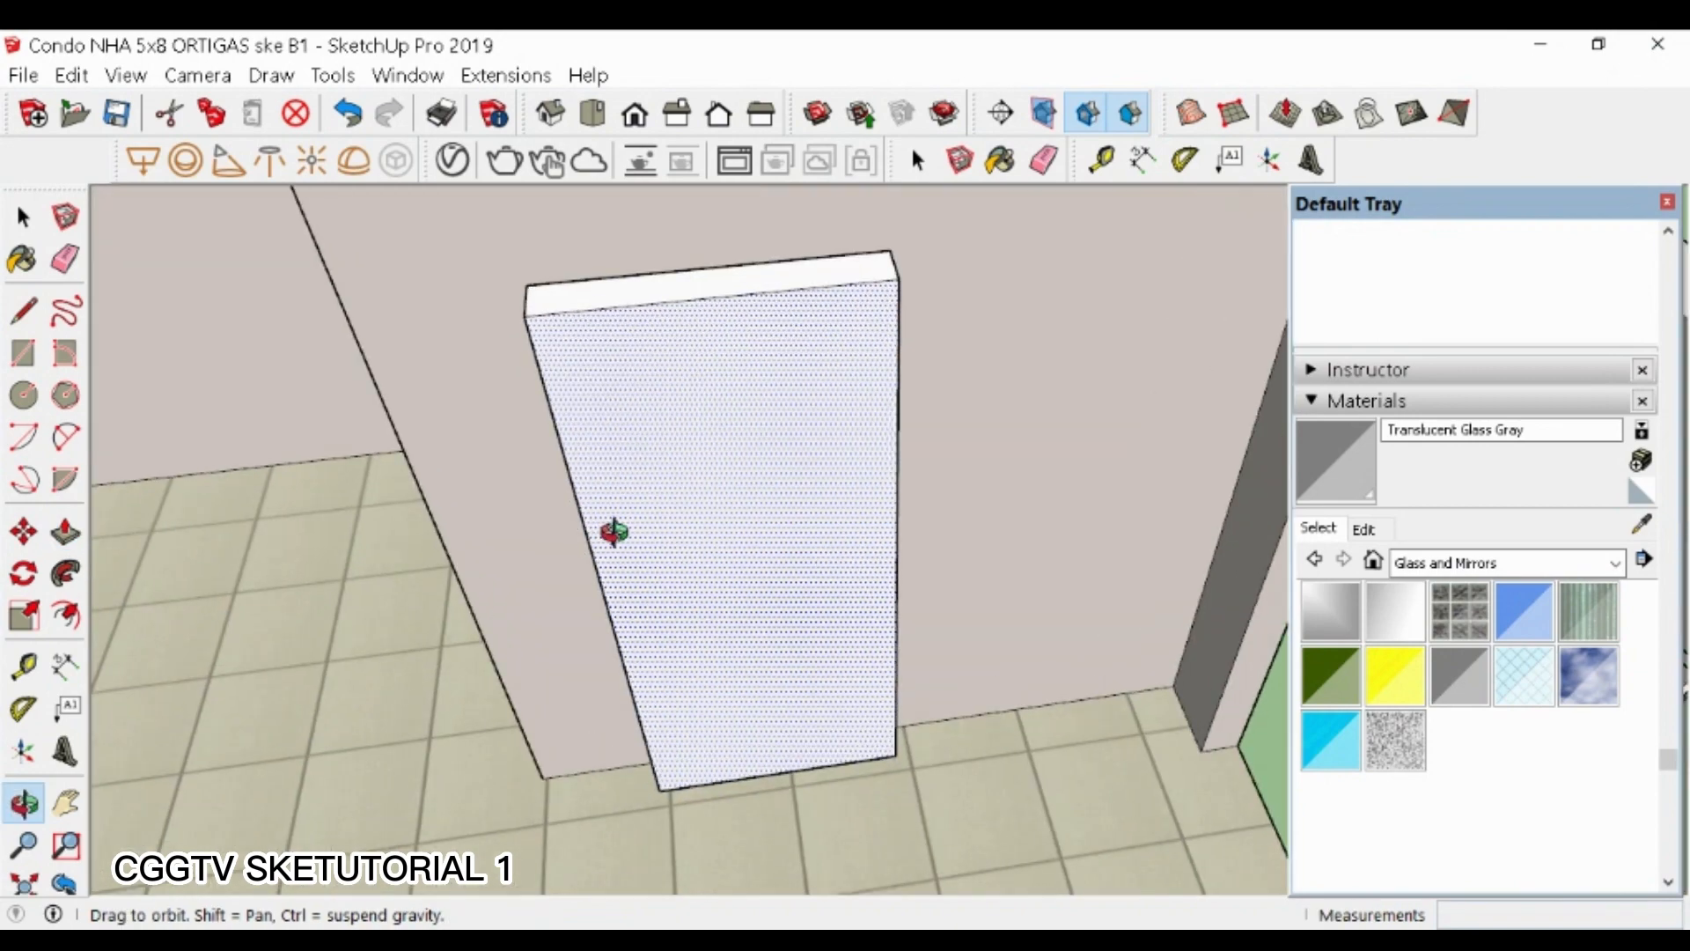
- Offset the slab's front face slightly inward and push the inner face through to leave a hollow door frame
scroll(615, 531, up, 1)
drag(539, 347, 542, 348)
key(space)
click(661, 447)
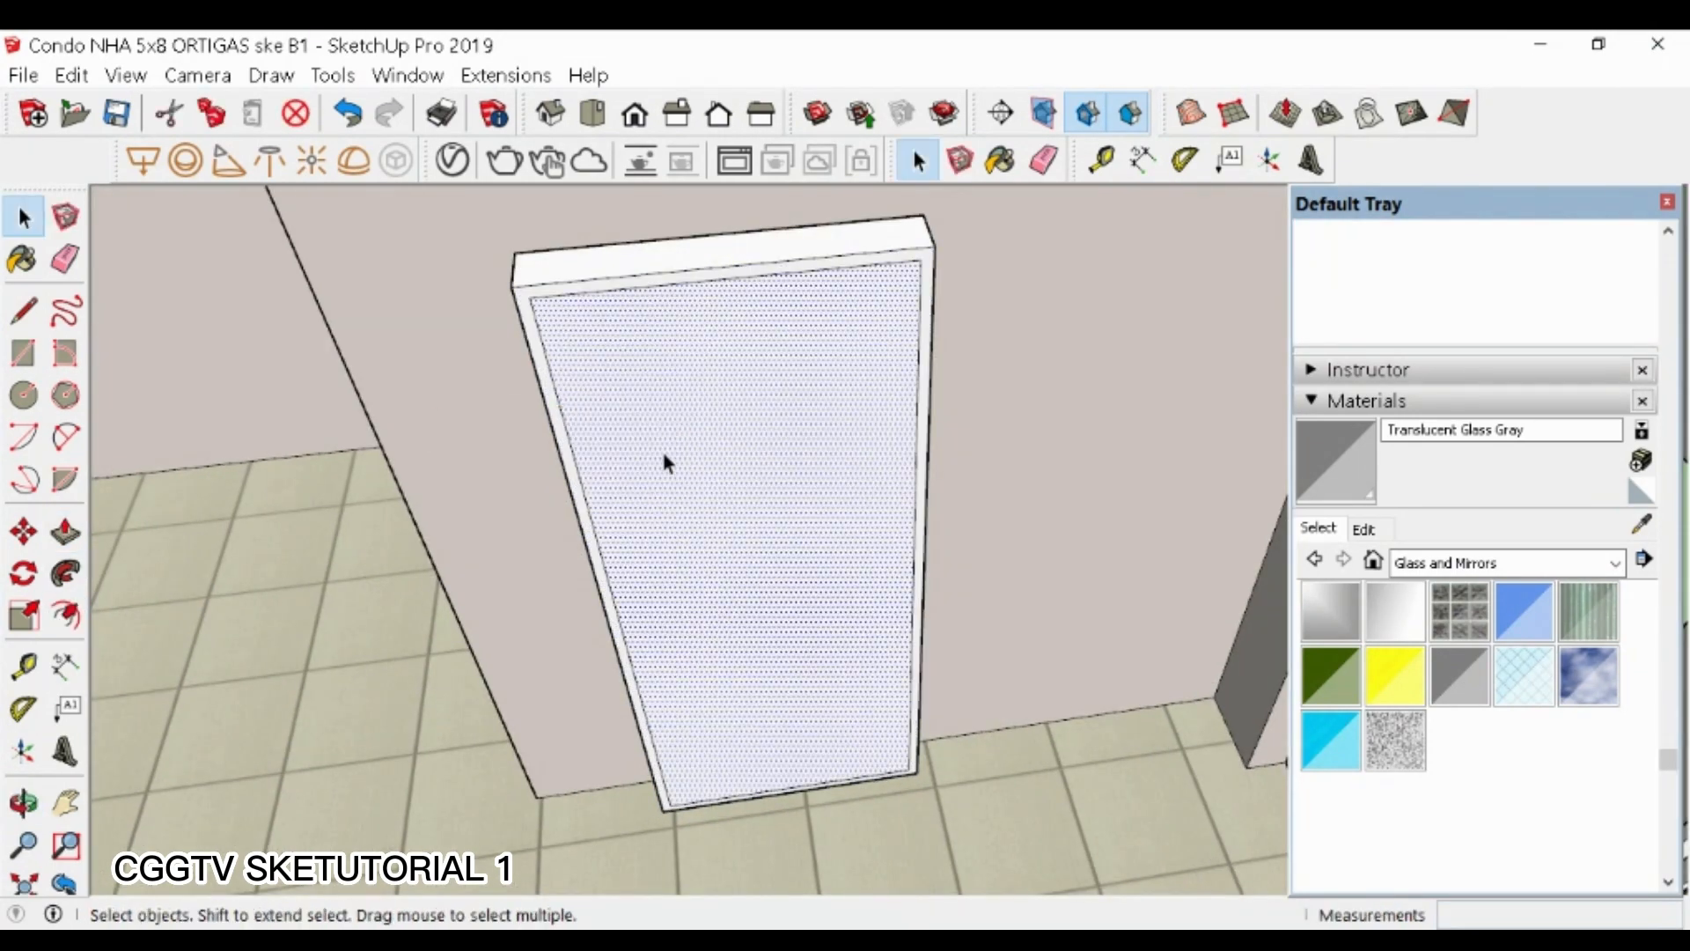
key(p)
double_click(733, 591)
drag(783, 788, 764, 804)
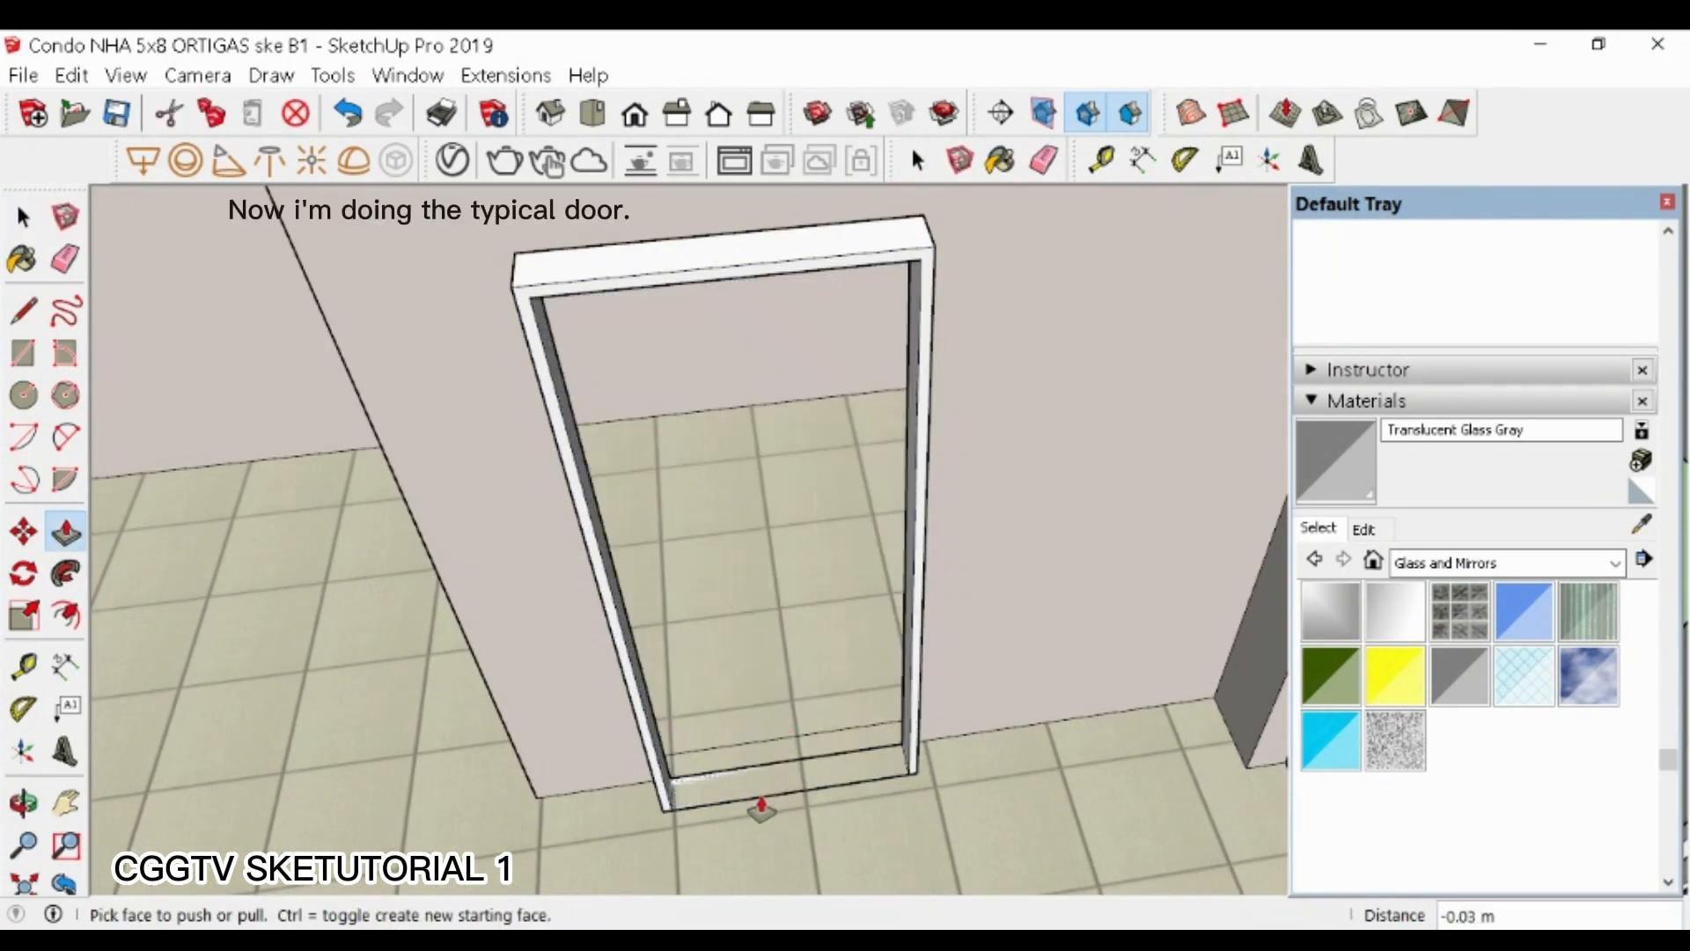
- Erase the sill across the bottom of the door frame and group the remaining frame
key(space)
key(e)
click(769, 794)
key(space)
click(777, 764)
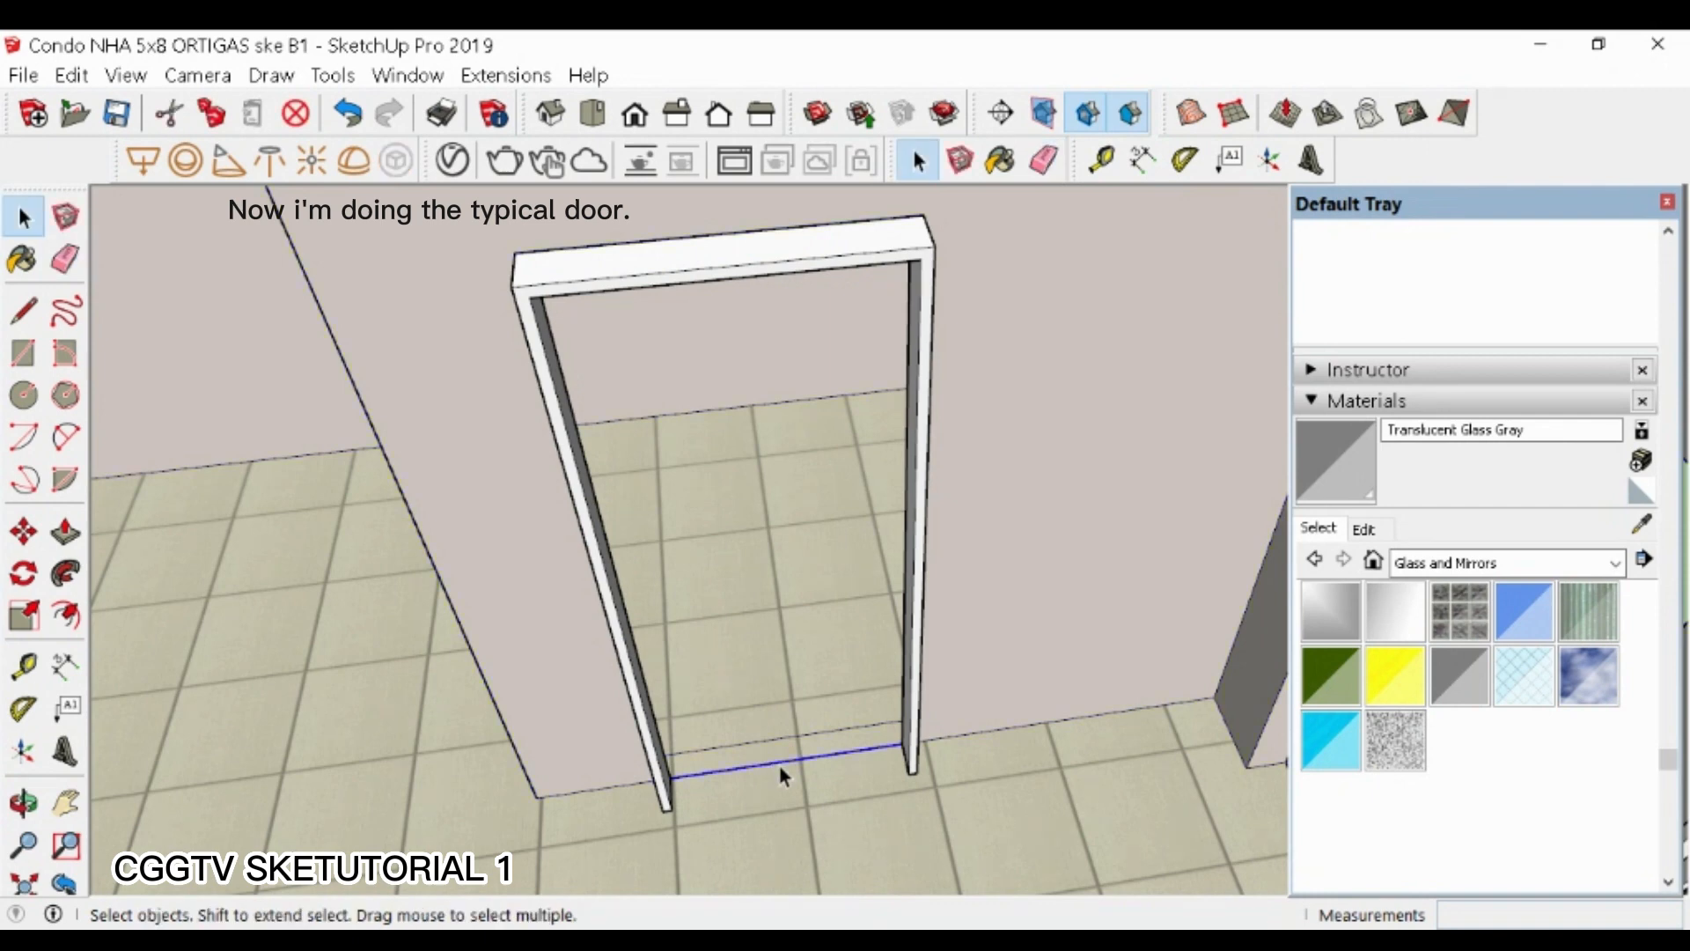
key(Delete)
drag(623, 362, 891, 739)
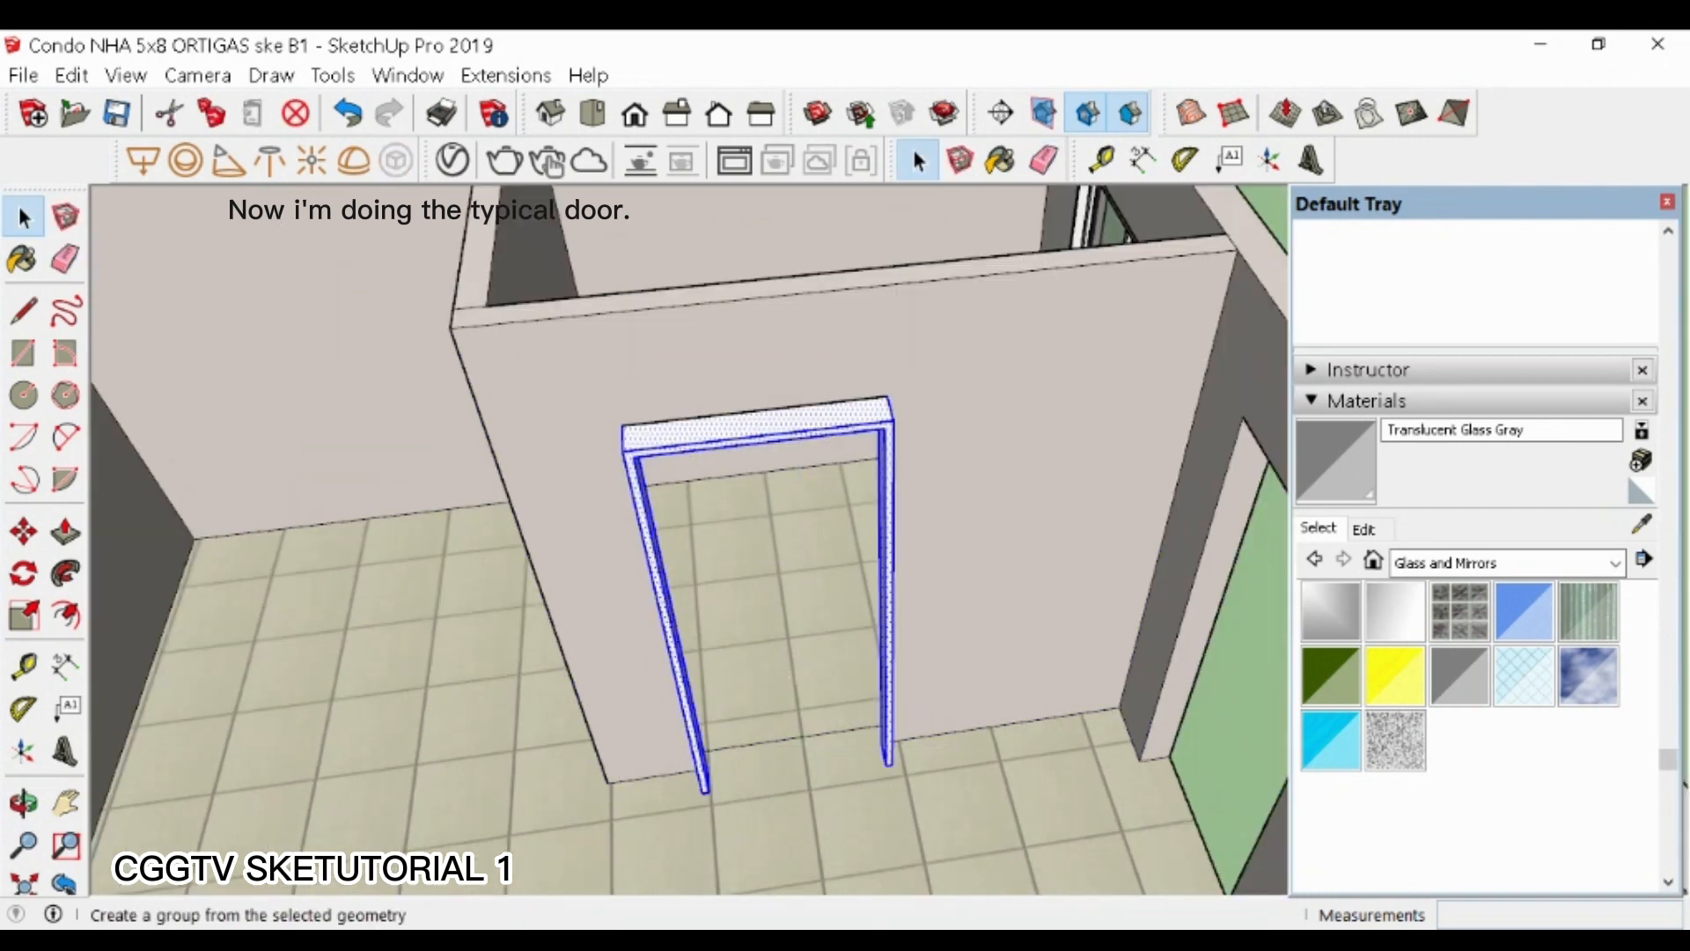
- Draw a rectangle filling the inside of the door frame and extrude it about 0.06 m as the door leaf
scroll(992, 634, up, 5)
click(334, 313)
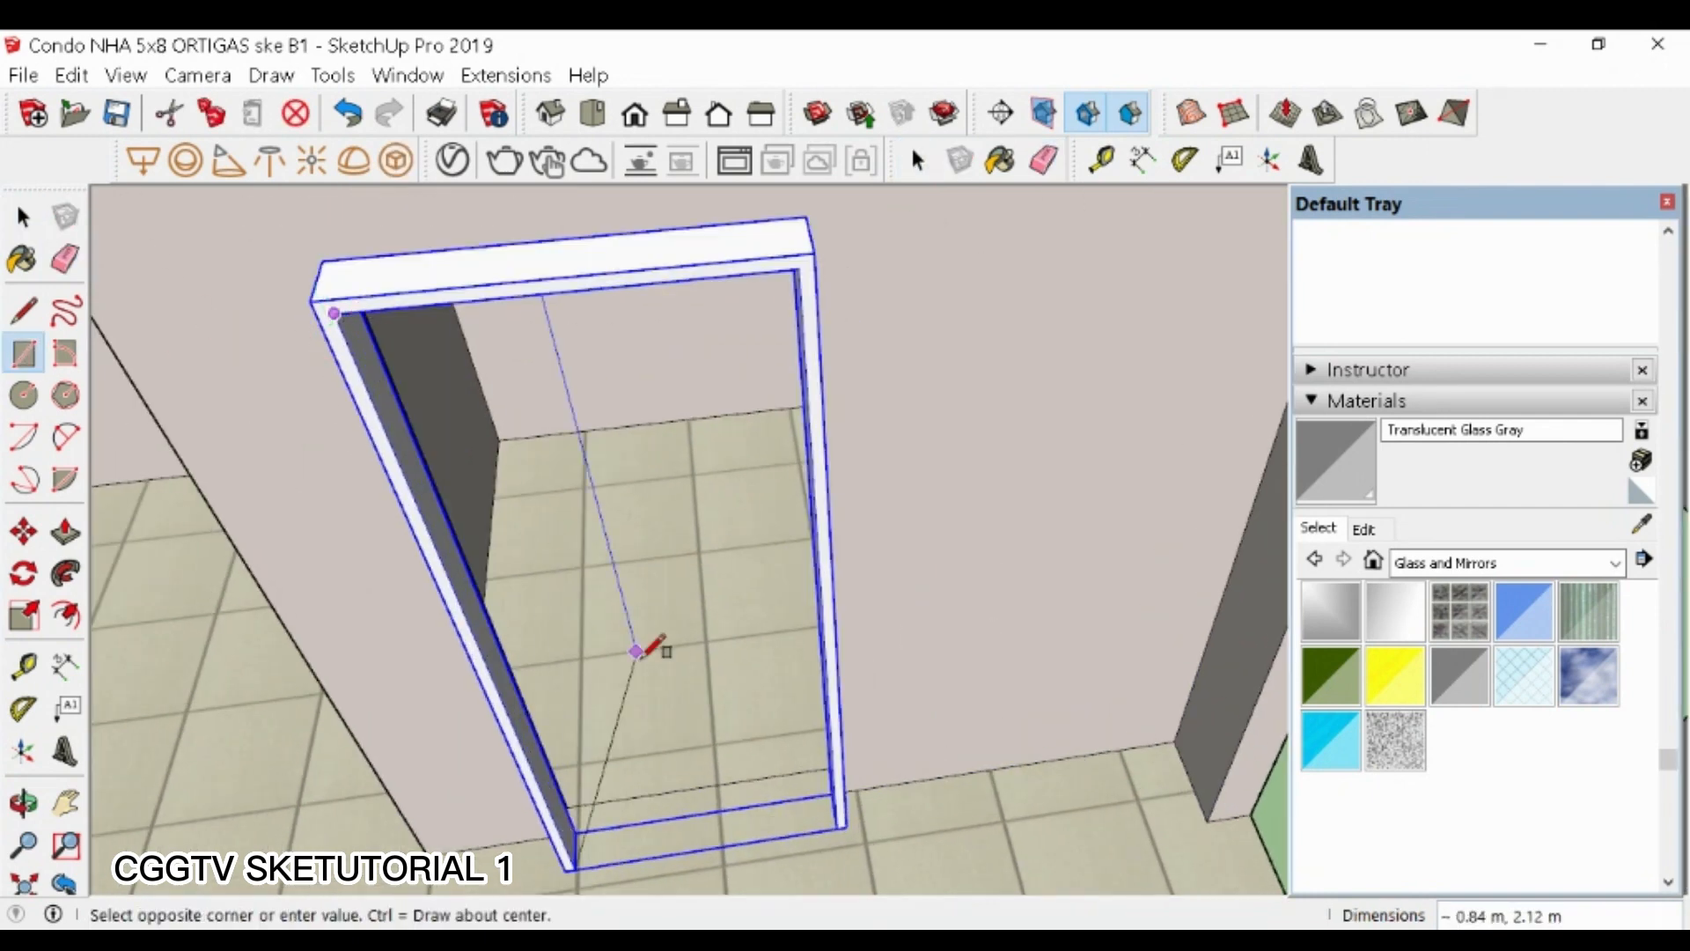
click(837, 828)
key(p)
click(659, 645)
click(662, 669)
scroll(874, 356, down, 2)
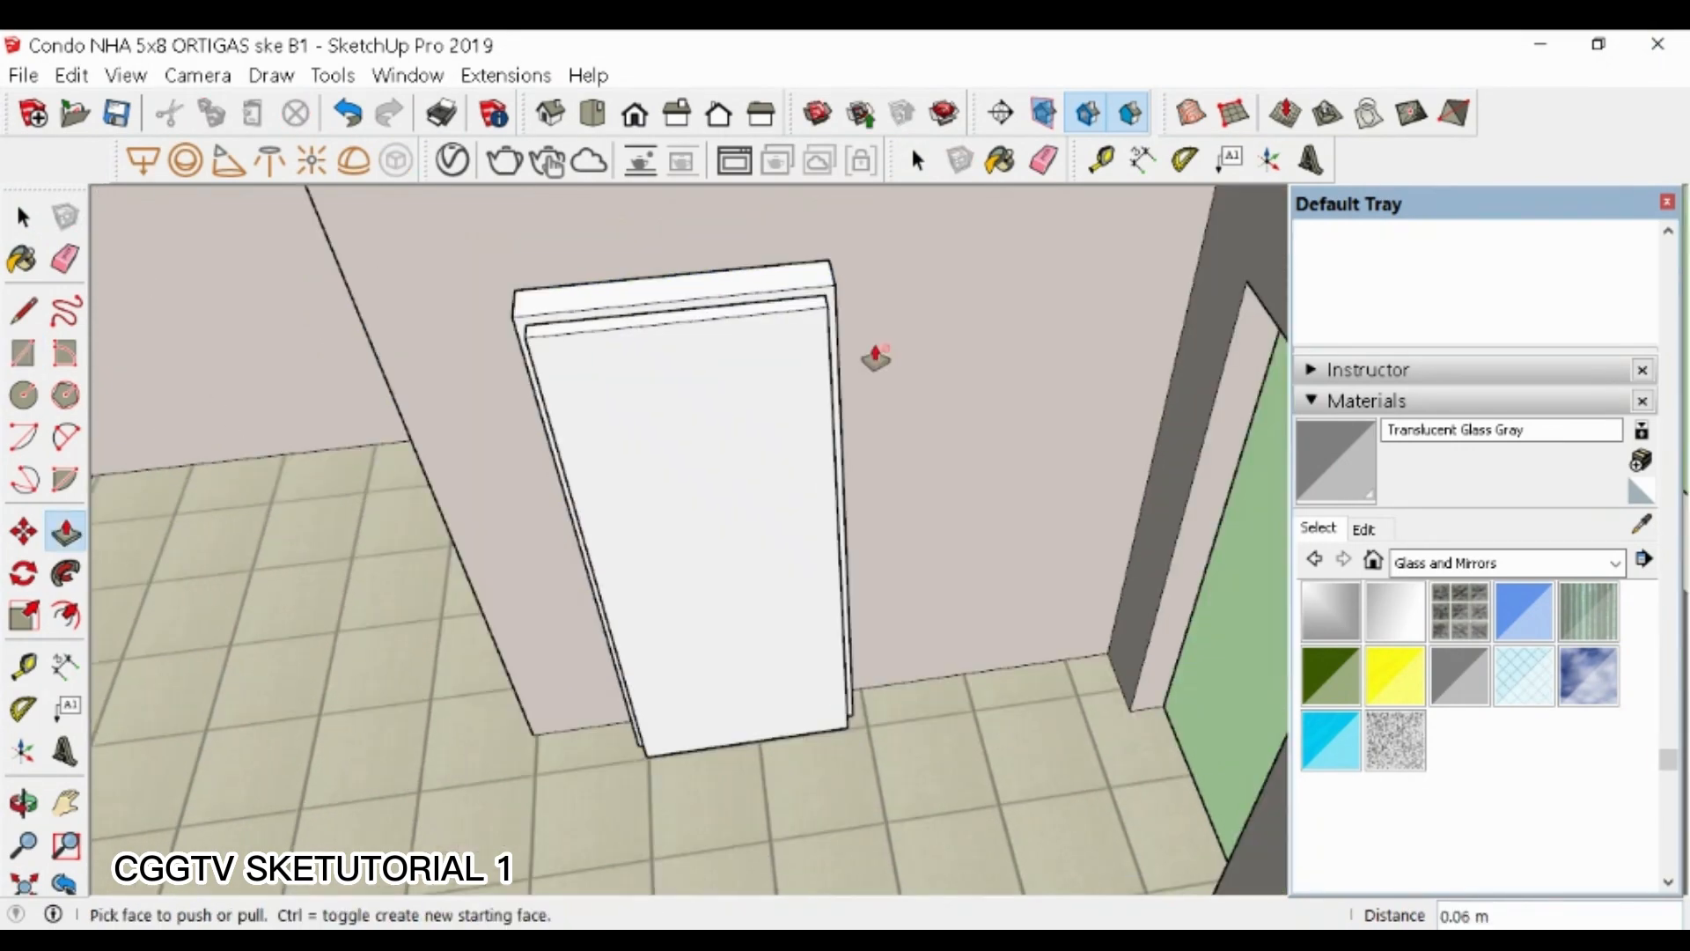
- Offset the door leaf's front outline inward twice to form a narrow rectangular panel border
scroll(627, 443, up, 1)
middle_drag(648, 451, 742, 453)
click(756, 461)
click(66, 615)
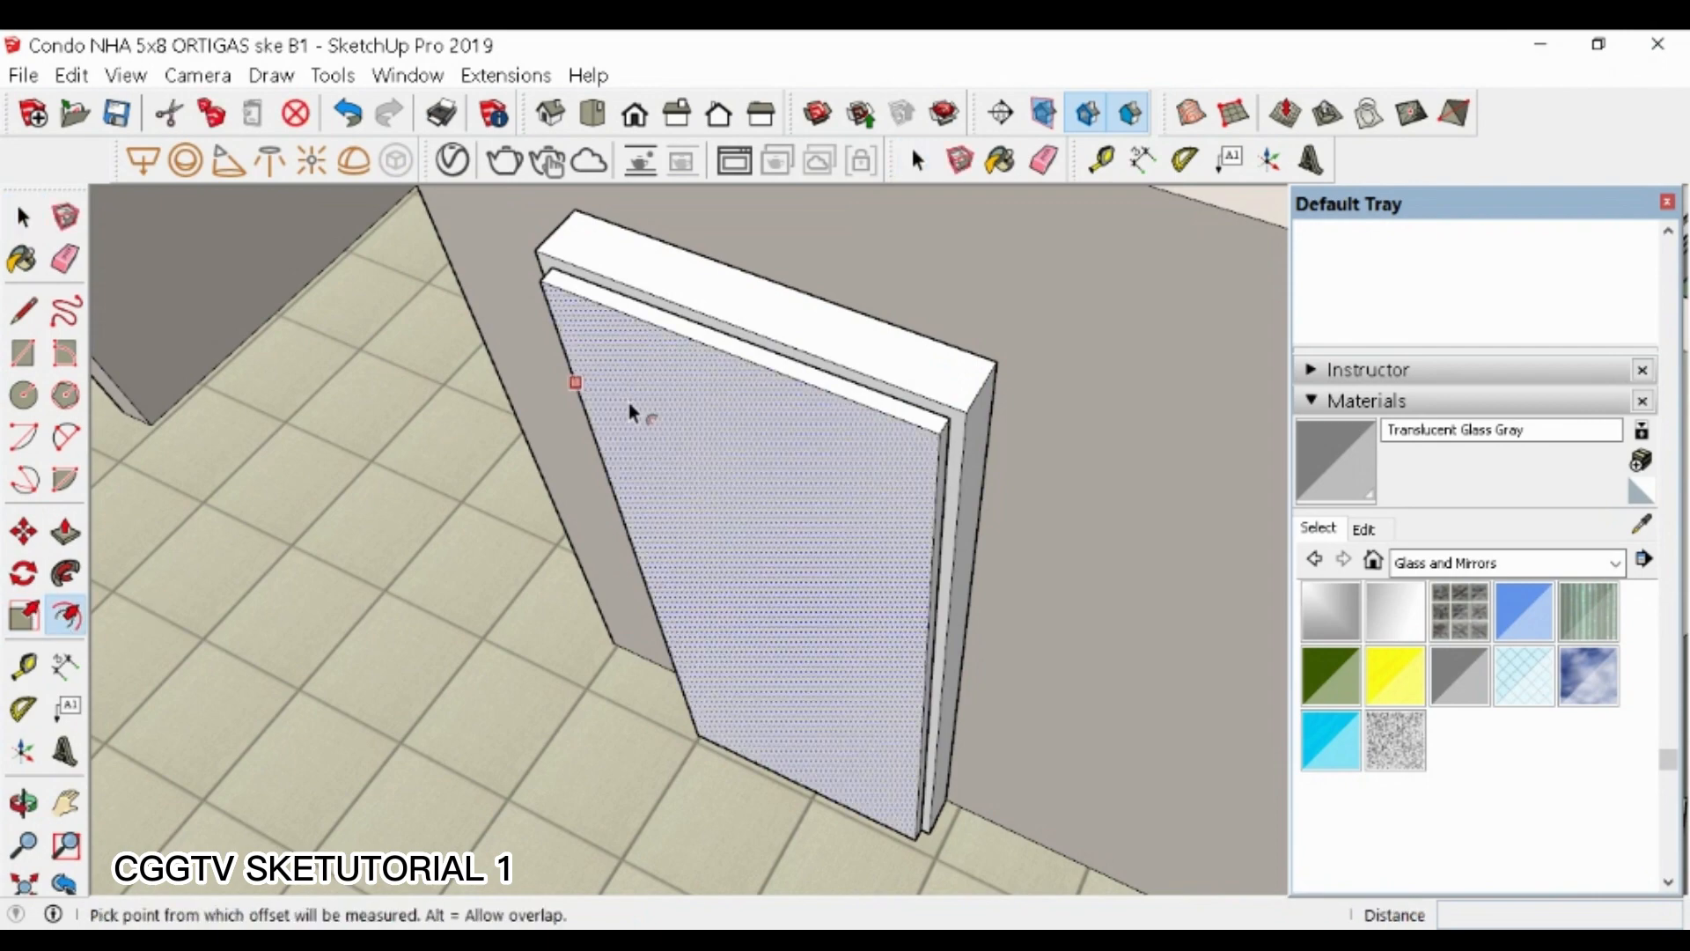
click(652, 323)
click(667, 379)
scroll(689, 430, up, 4)
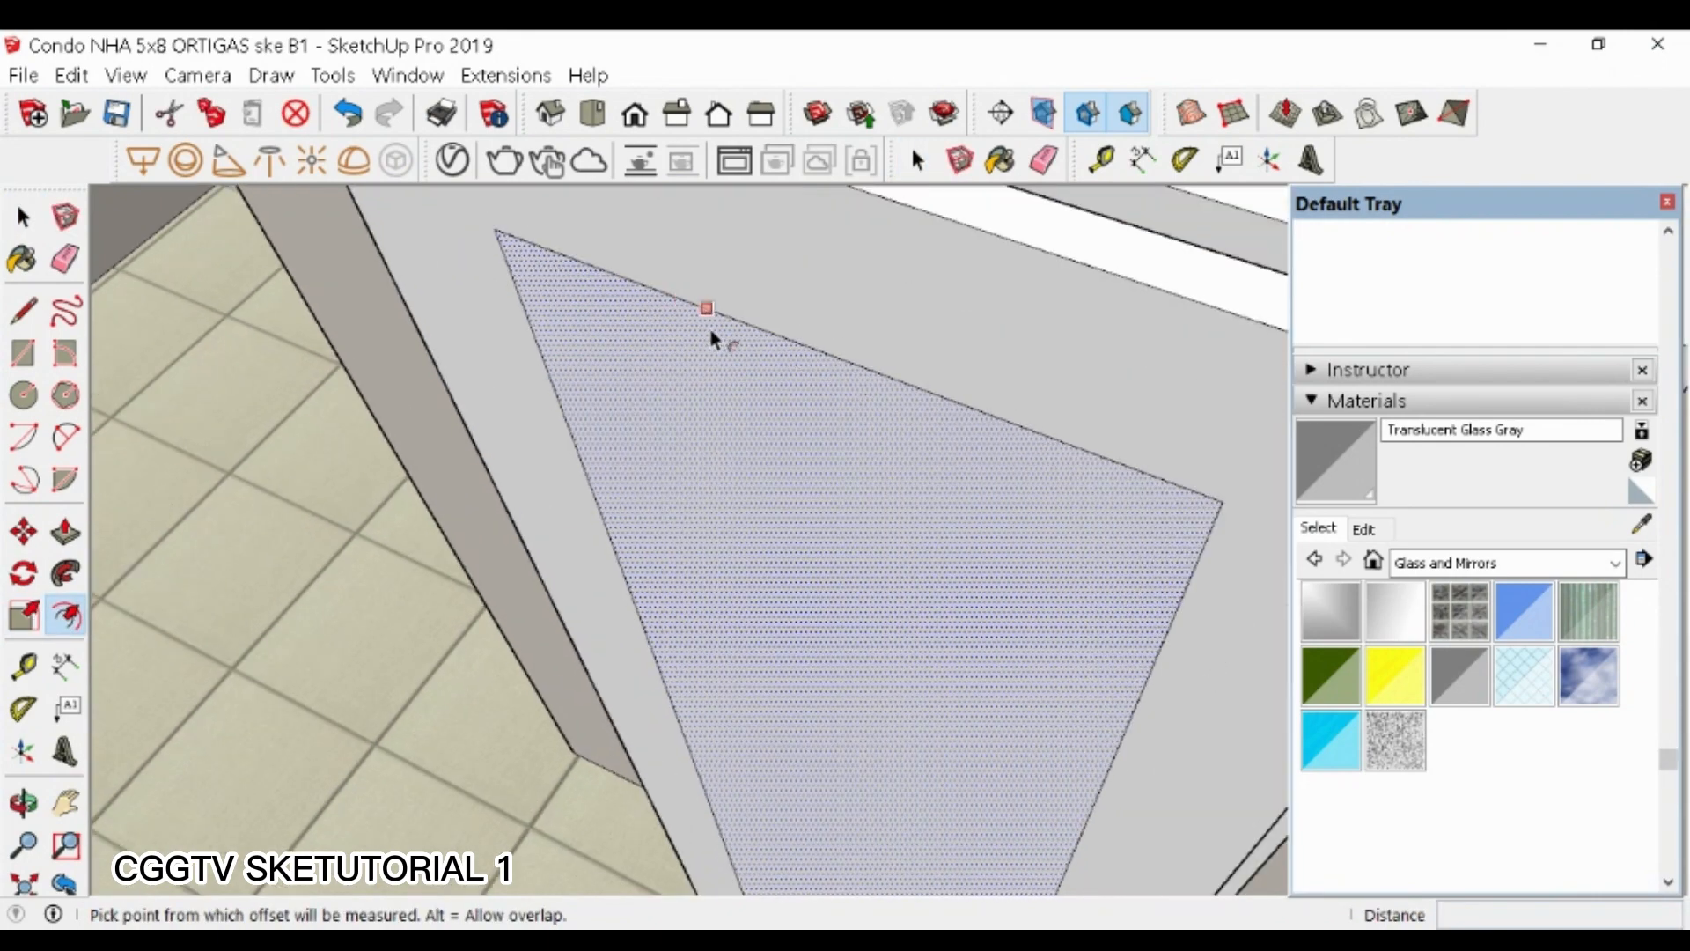
click(710, 327)
click(720, 329)
- Push the narrow panel border into the door leaf to form a shallow groove
key(space)
click(727, 327)
key(p)
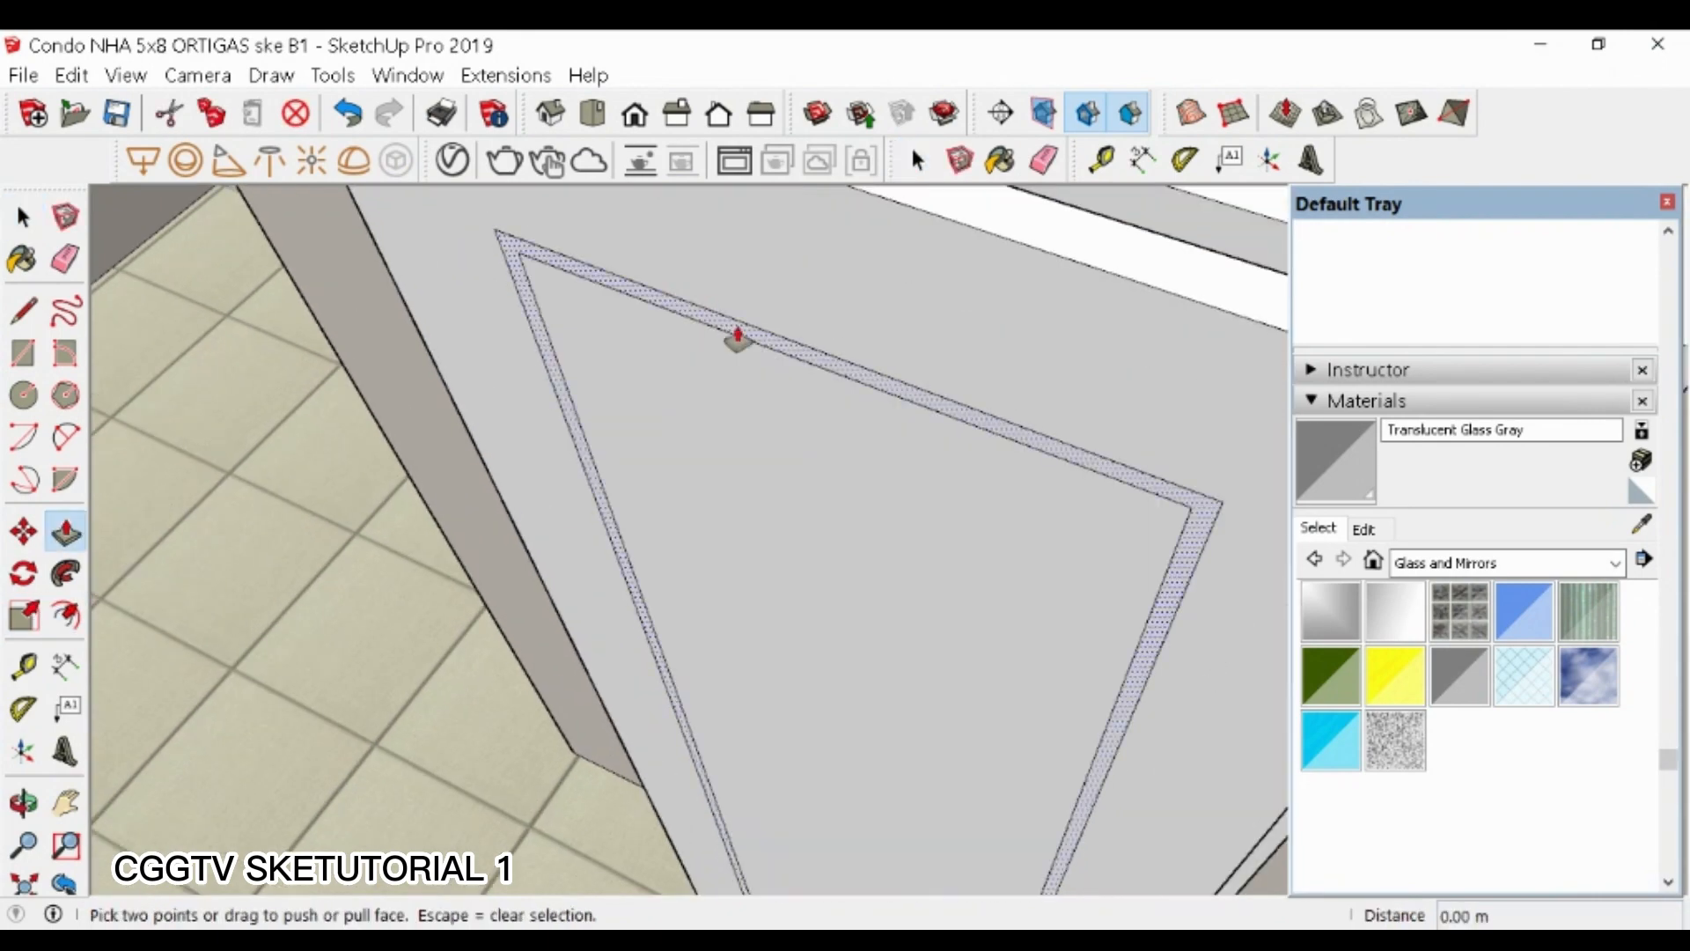
click(743, 339)
scroll(751, 340, down, 5)
scroll(799, 406, down, 2)
- Move the complete door leaf out of its frame onto the open floor
key(space)
drag(629, 282, 645, 296)
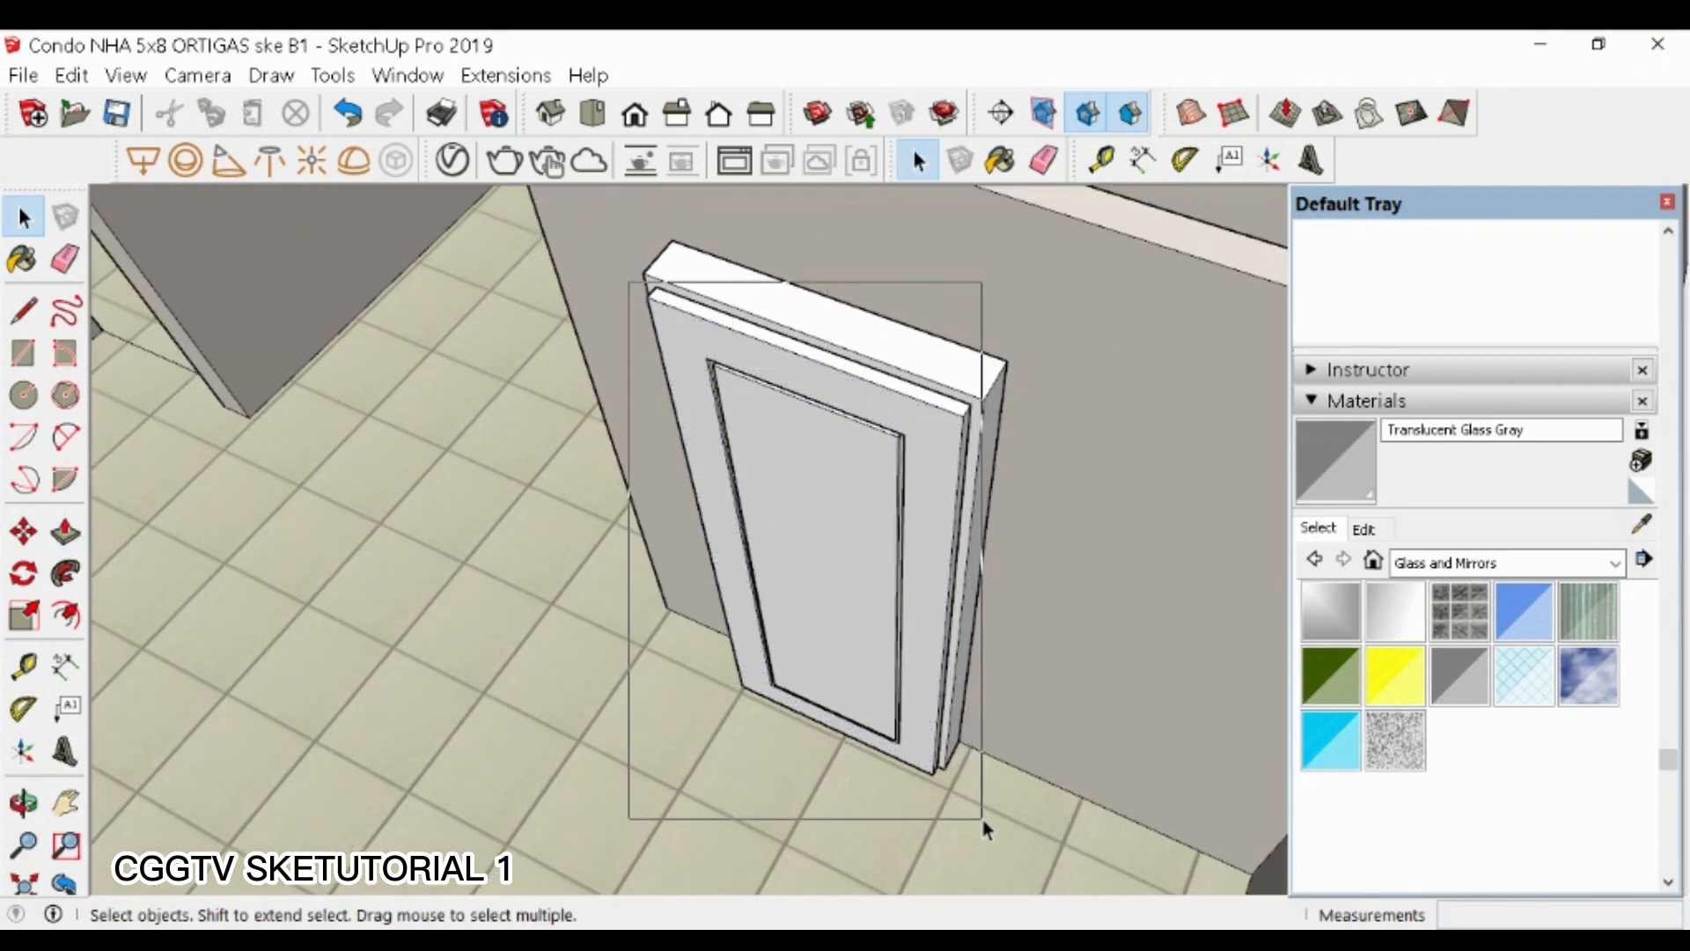
drag(982, 820, 984, 822)
key(m)
click(905, 802)
click(580, 863)
middle_drag(783, 423, 495, 482)
- Group all the geometry of the detached door leaf
key(space)
click(461, 490)
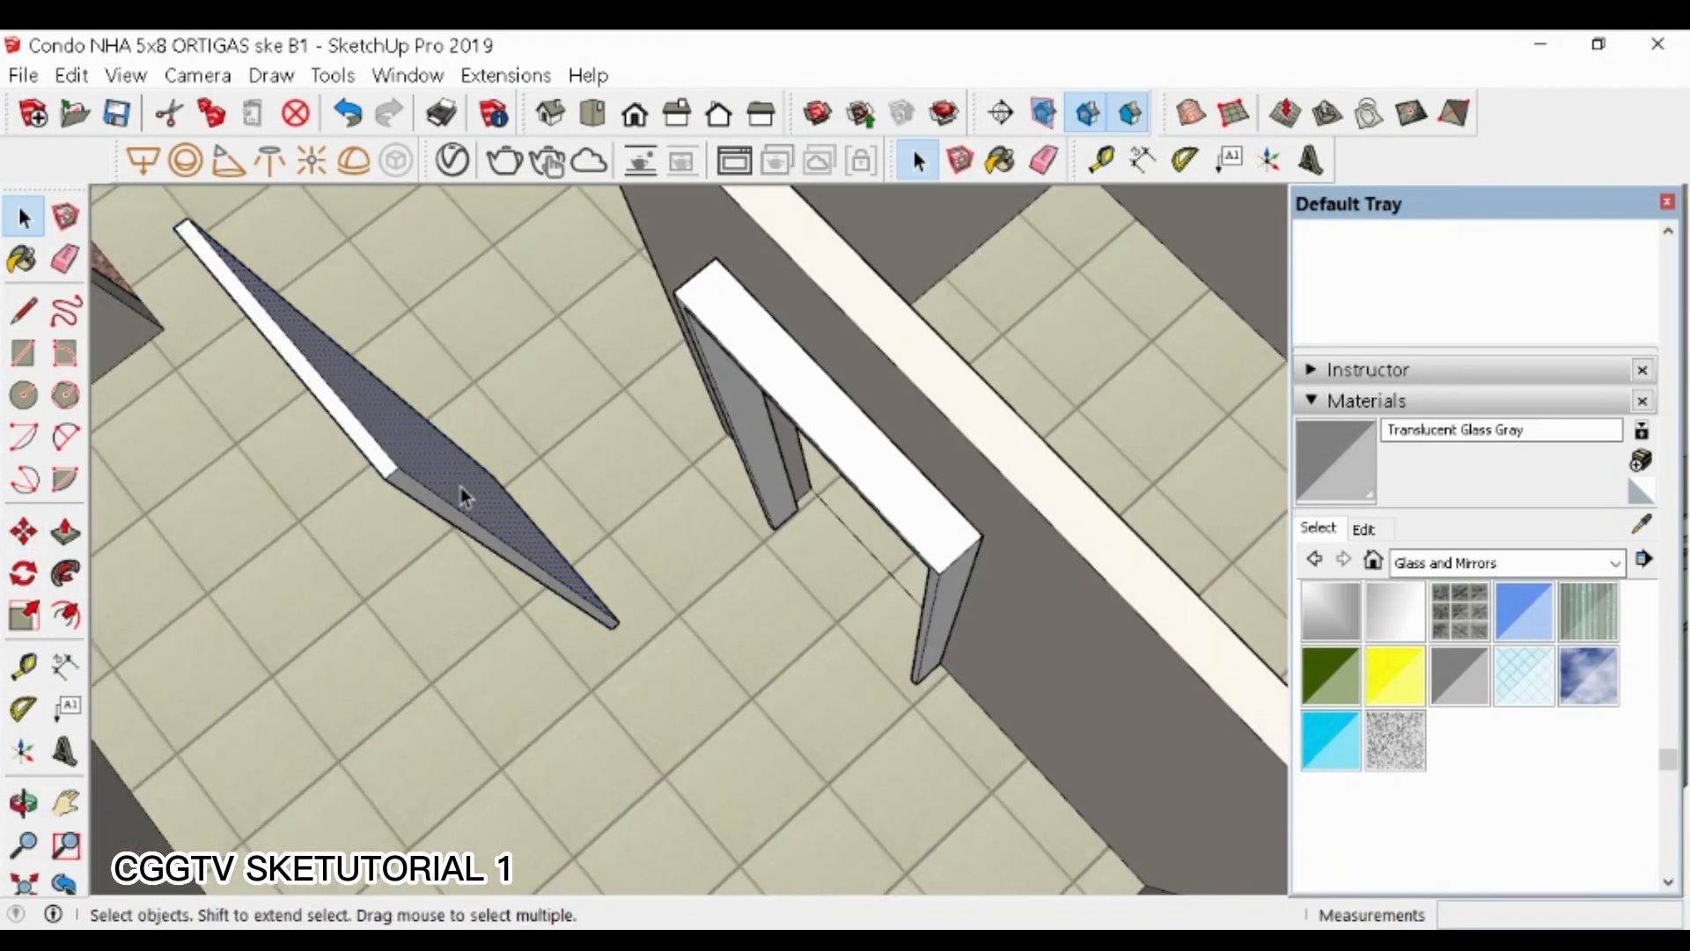
scroll(461, 489, down, 3)
drag(407, 298, 704, 694)
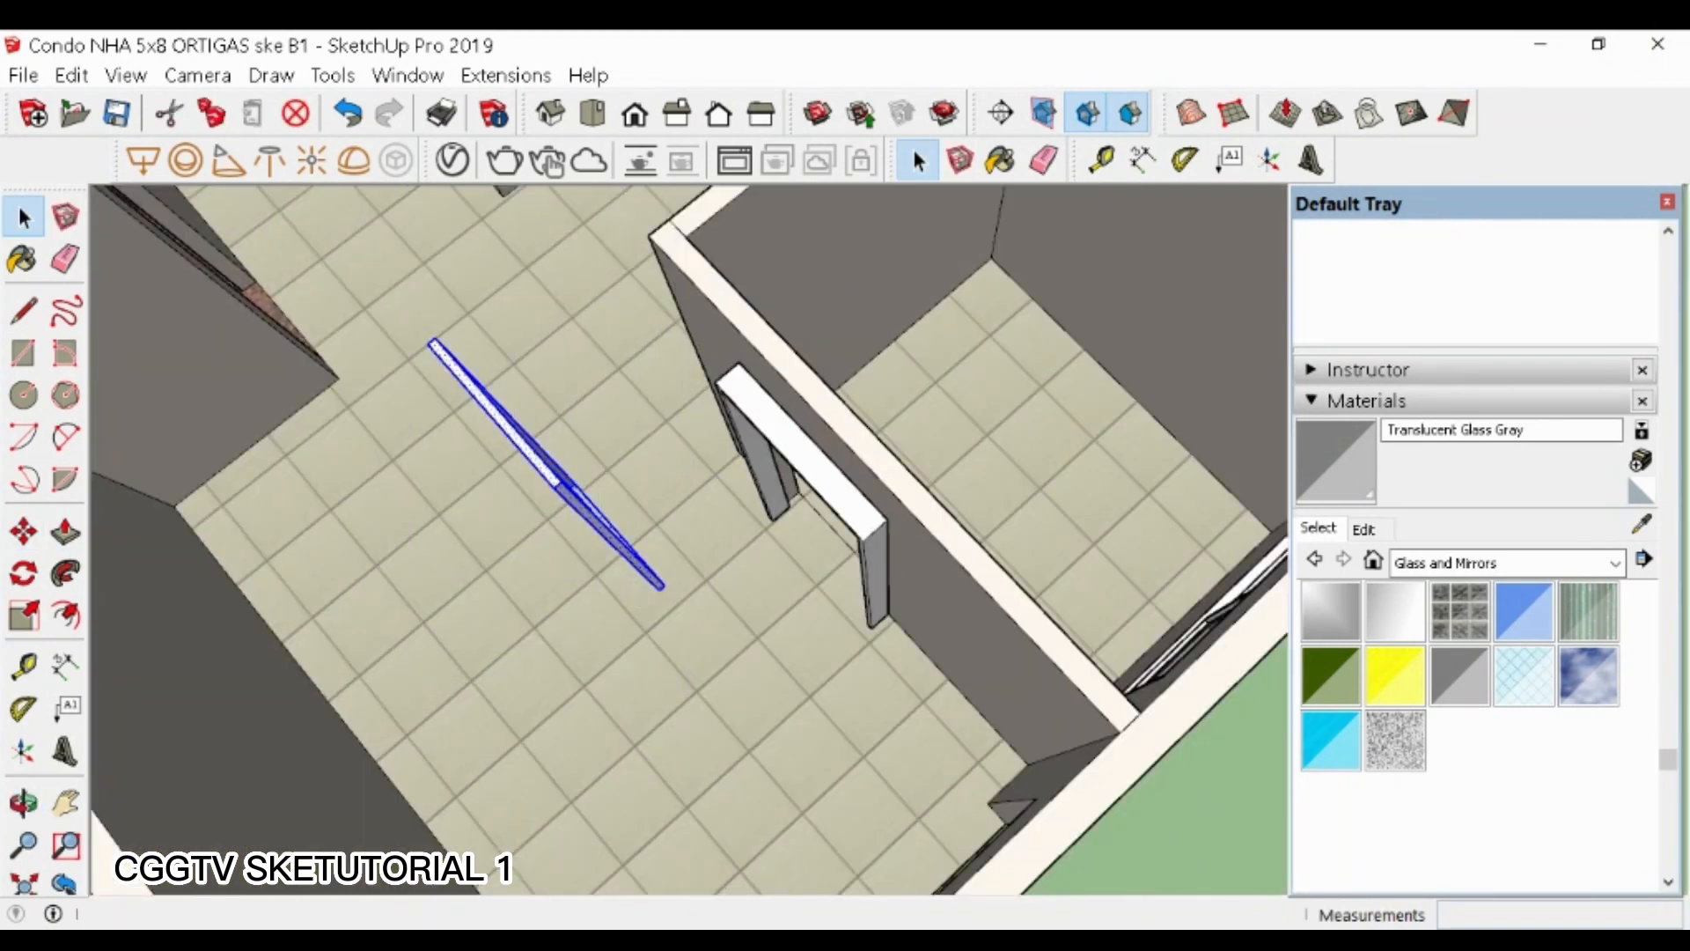
scroll(592, 478, up, 3)
- Copy the door leaf, rotate the copy to face the opposite way, and set it back to back against the original
key(m)
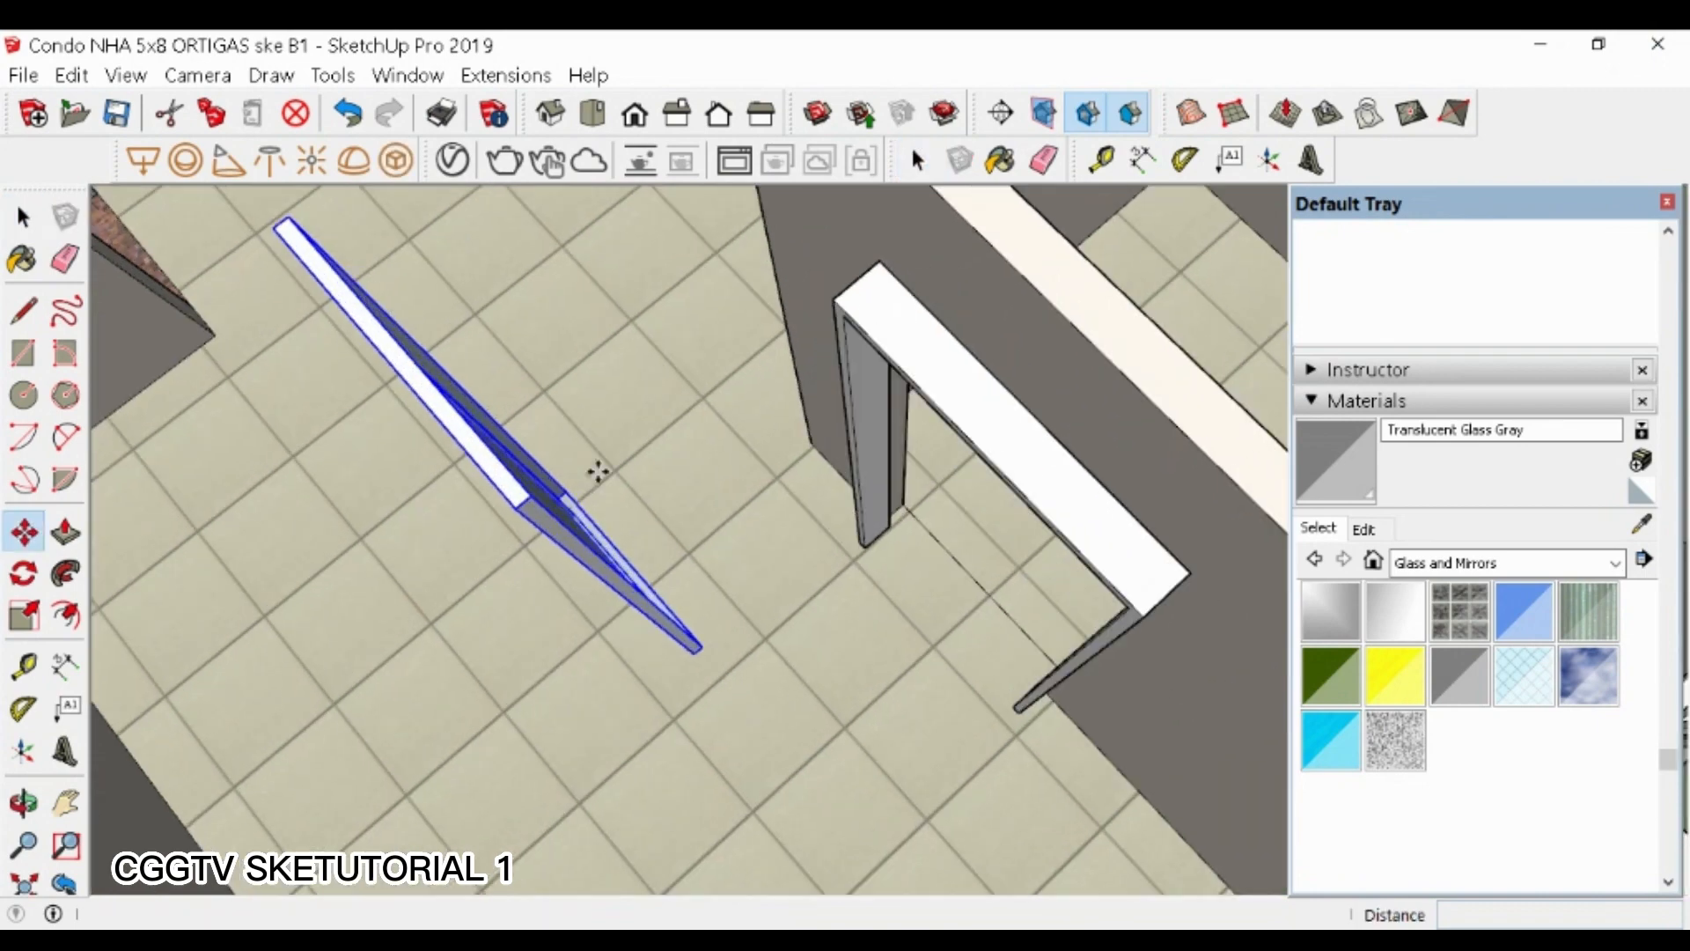
key(ctrl)
click(642, 490)
click(733, 413)
scroll(726, 662, down, 3)
scroll(726, 662, up, 2)
click(715, 480)
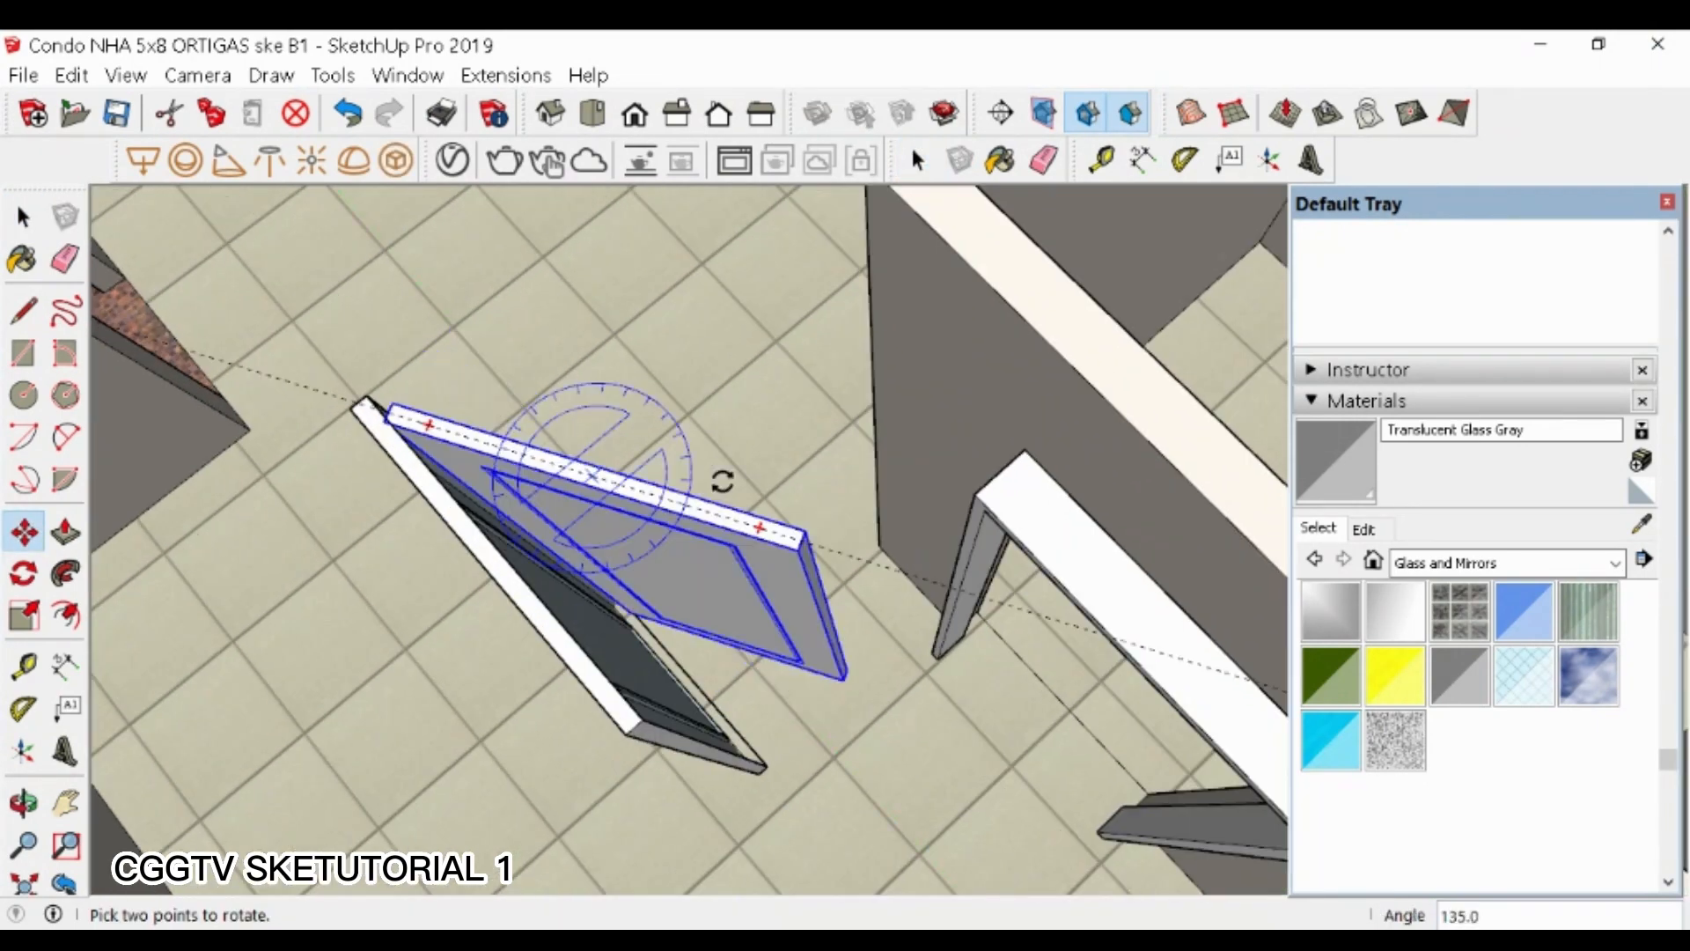
click(692, 628)
click(692, 629)
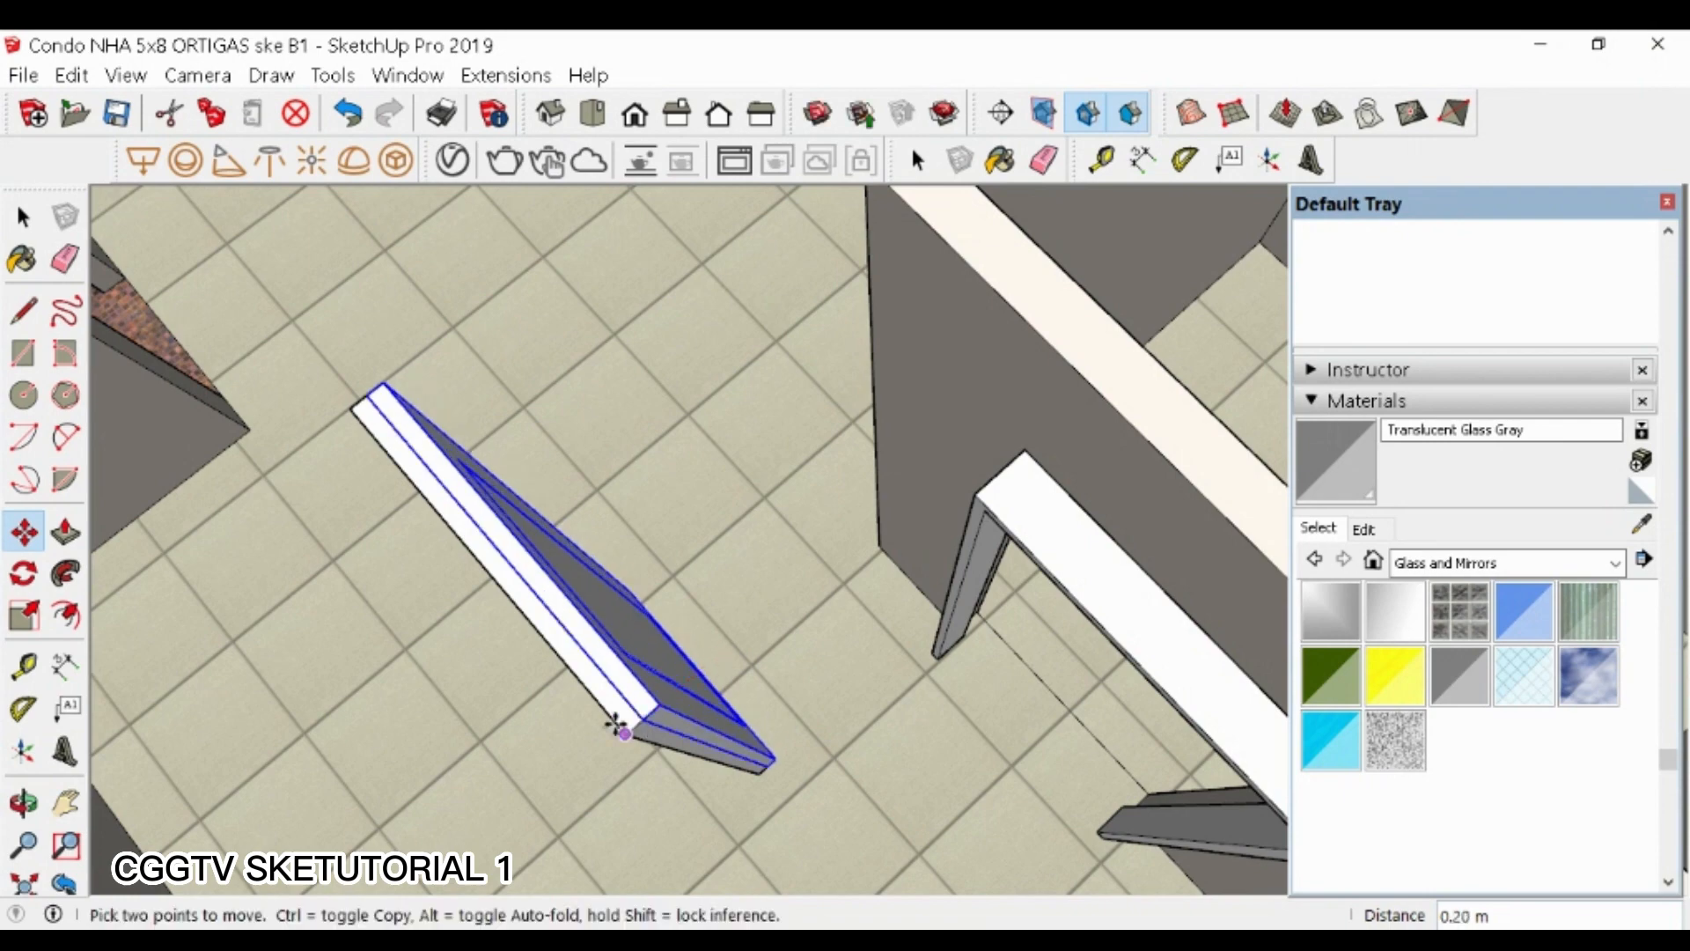
click(625, 722)
key(space)
- Draw a small horizontal rectangle near the door leaf's free edge and extrude it outward as a handle block
middle_drag(669, 572, 759, 329)
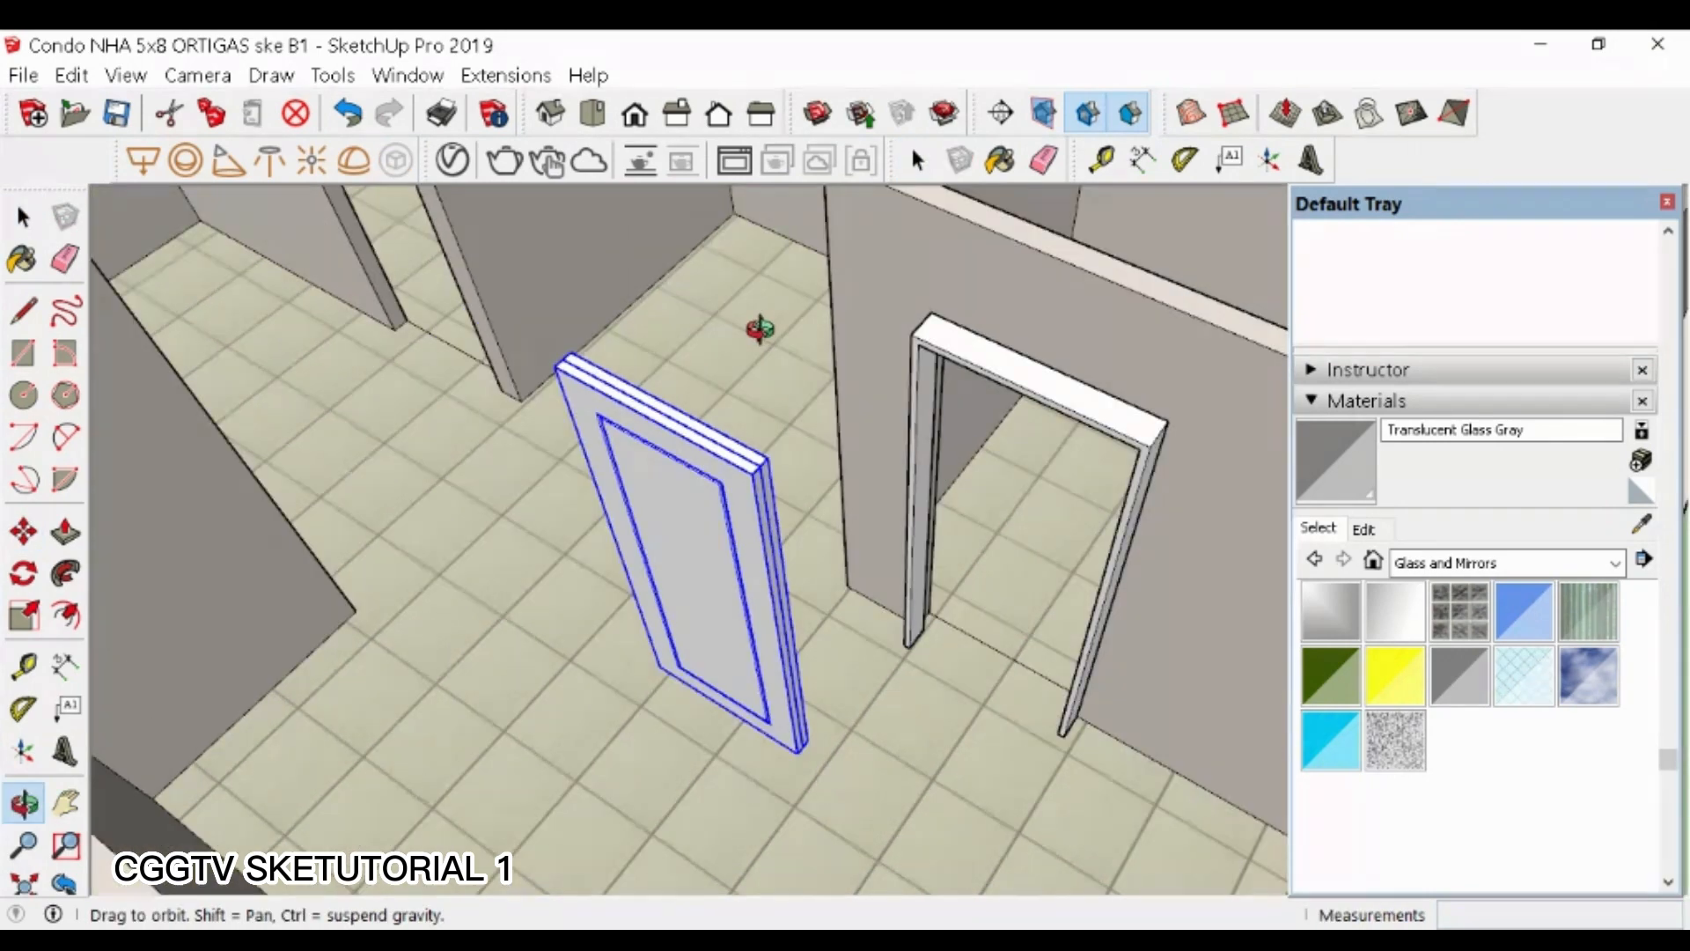
scroll(743, 604, up, 6)
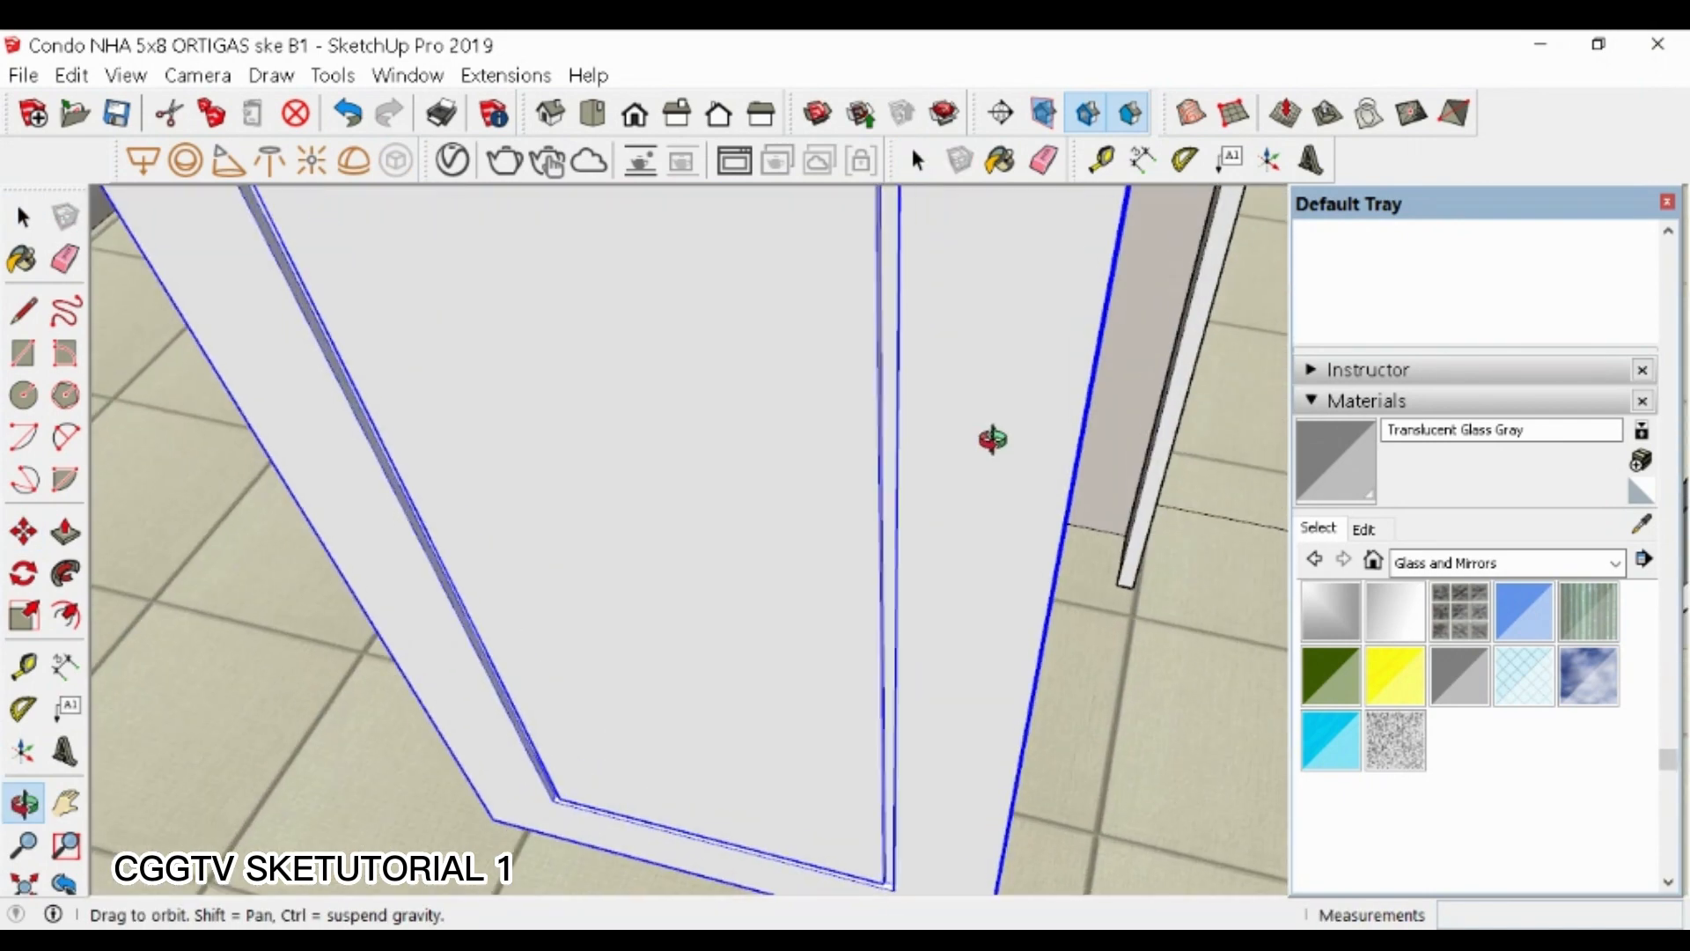
click(1001, 548)
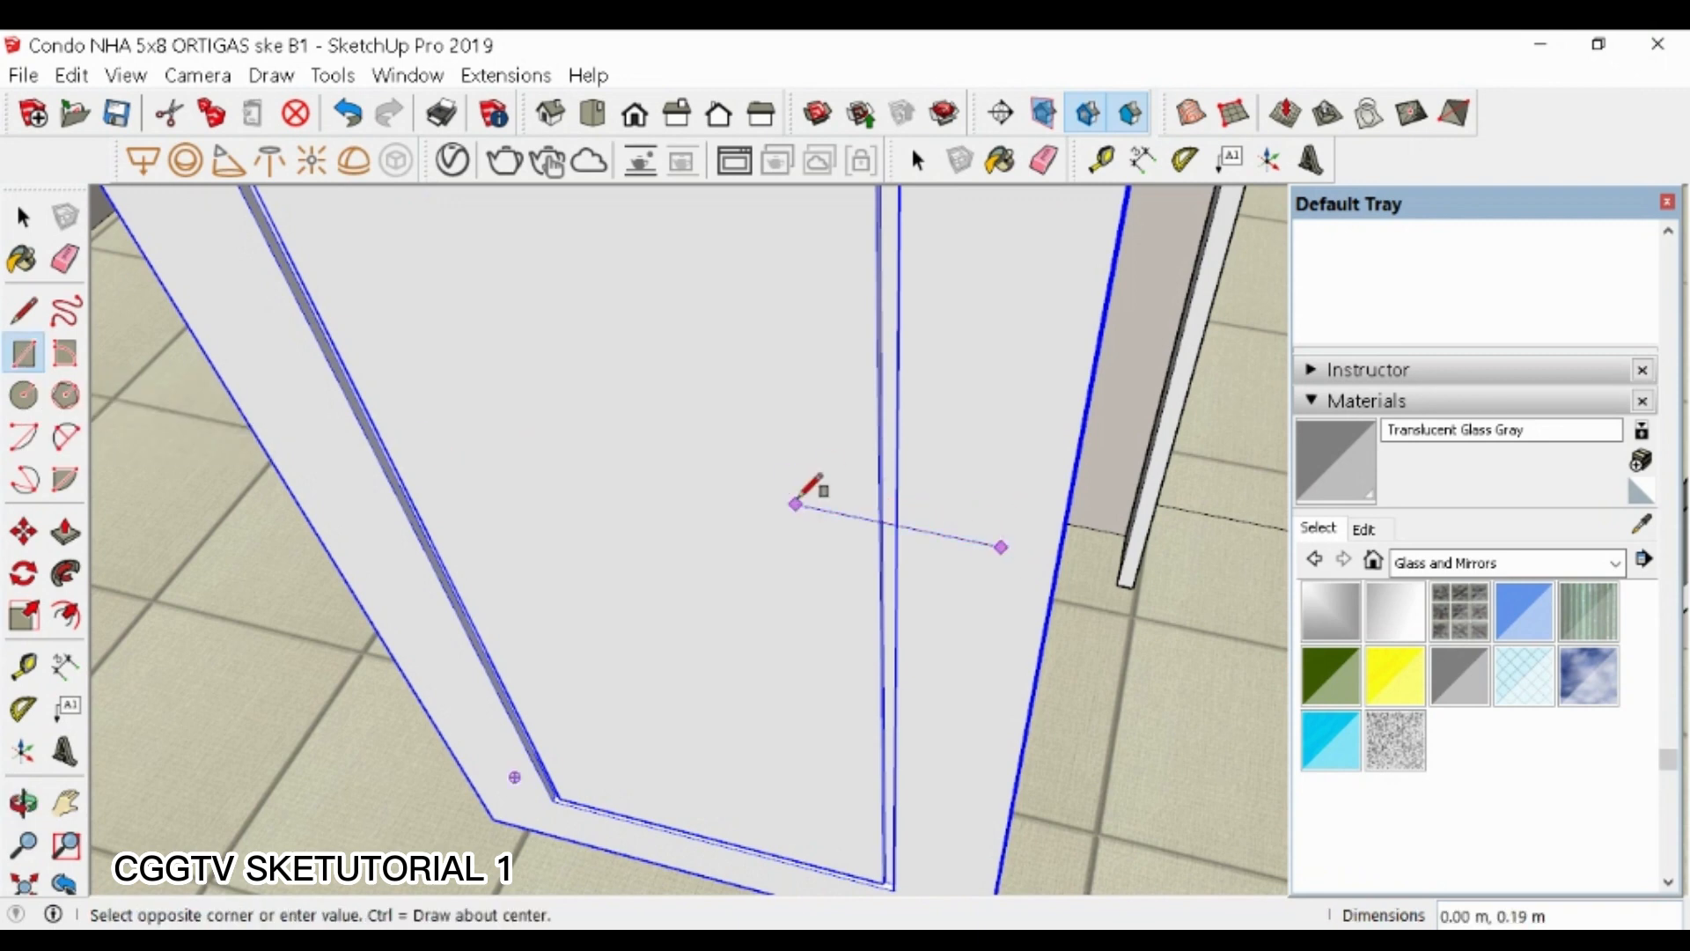
scroll(951, 511, up, 5)
key(p)
click(913, 547)
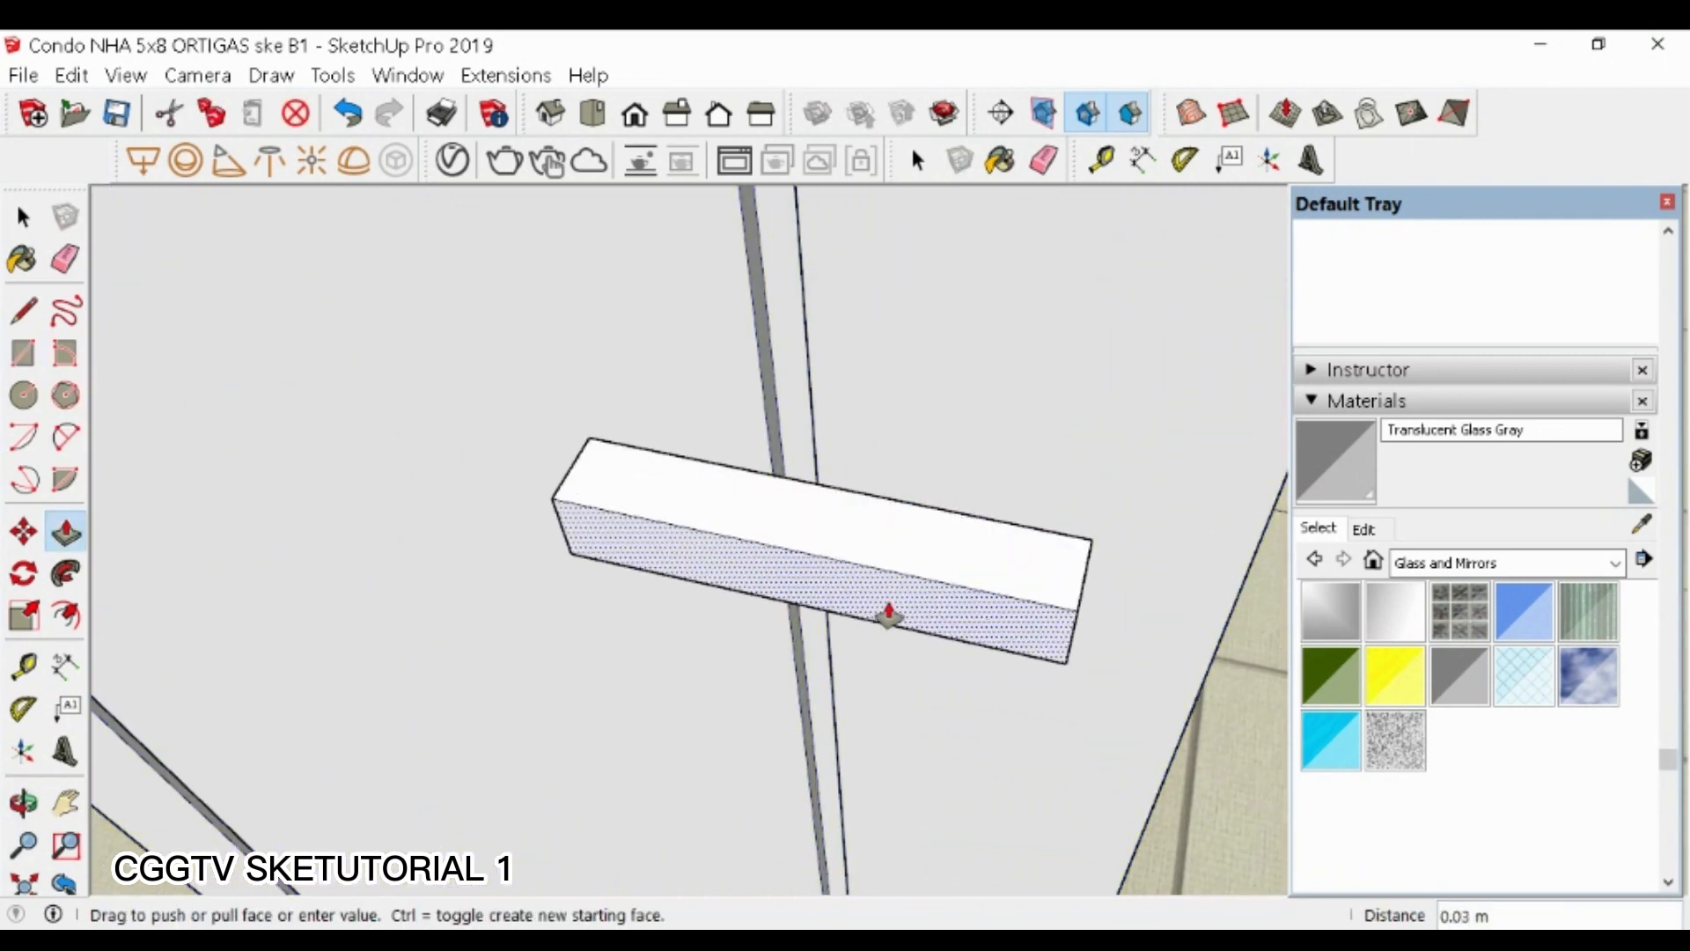
click(867, 649)
- Draw a shallow arc along the top of the handle block and push away the material in front of it
click(558, 486)
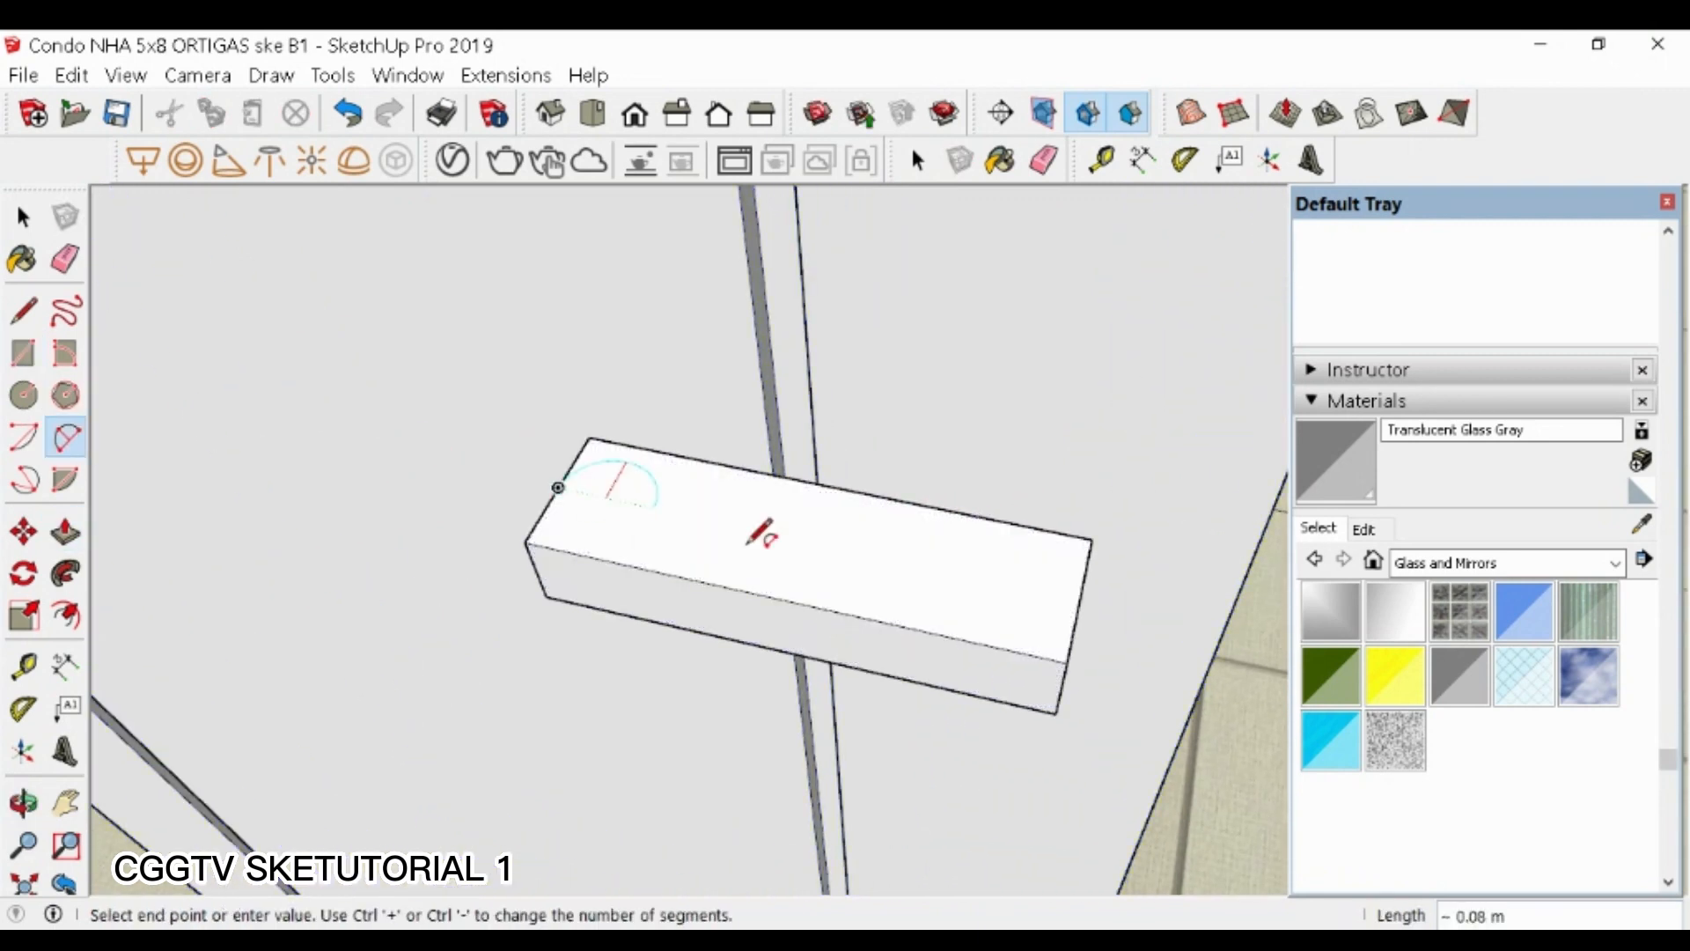
click(1084, 577)
key(p)
click(948, 598)
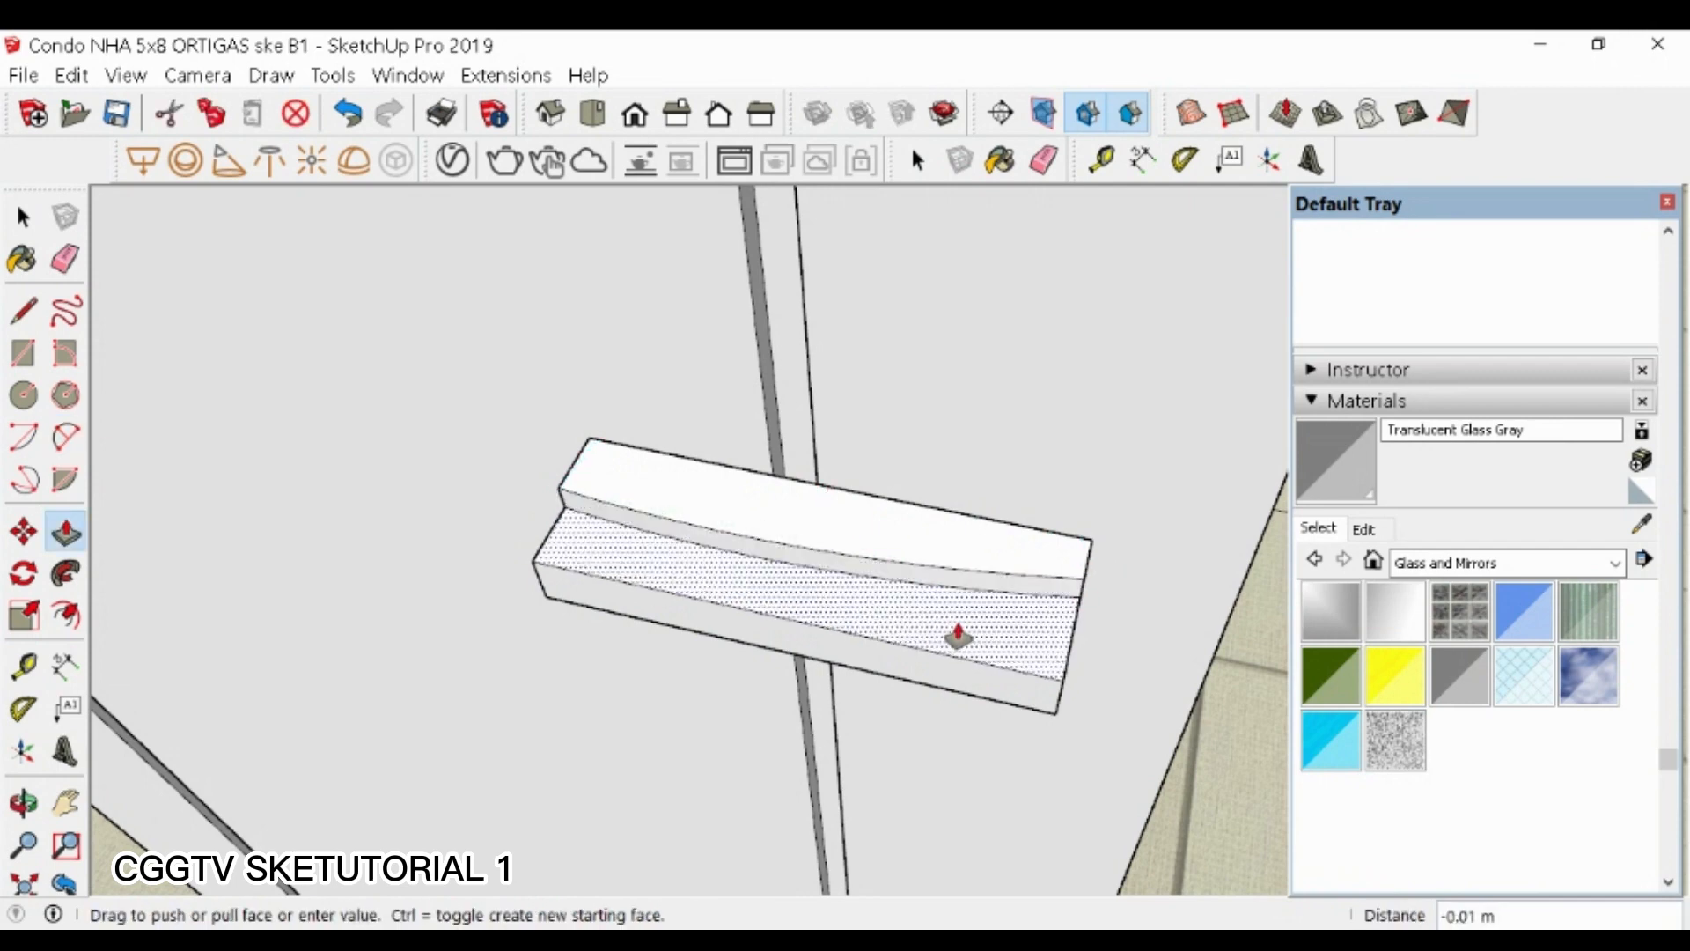
click(962, 680)
- Copy the arc edge slightly toward the door and push away the material behind it, leaving a thin curved bar
scroll(706, 539, up, 2)
scroll(1135, 561, up, 1)
key(space)
click(1206, 604)
key(m)
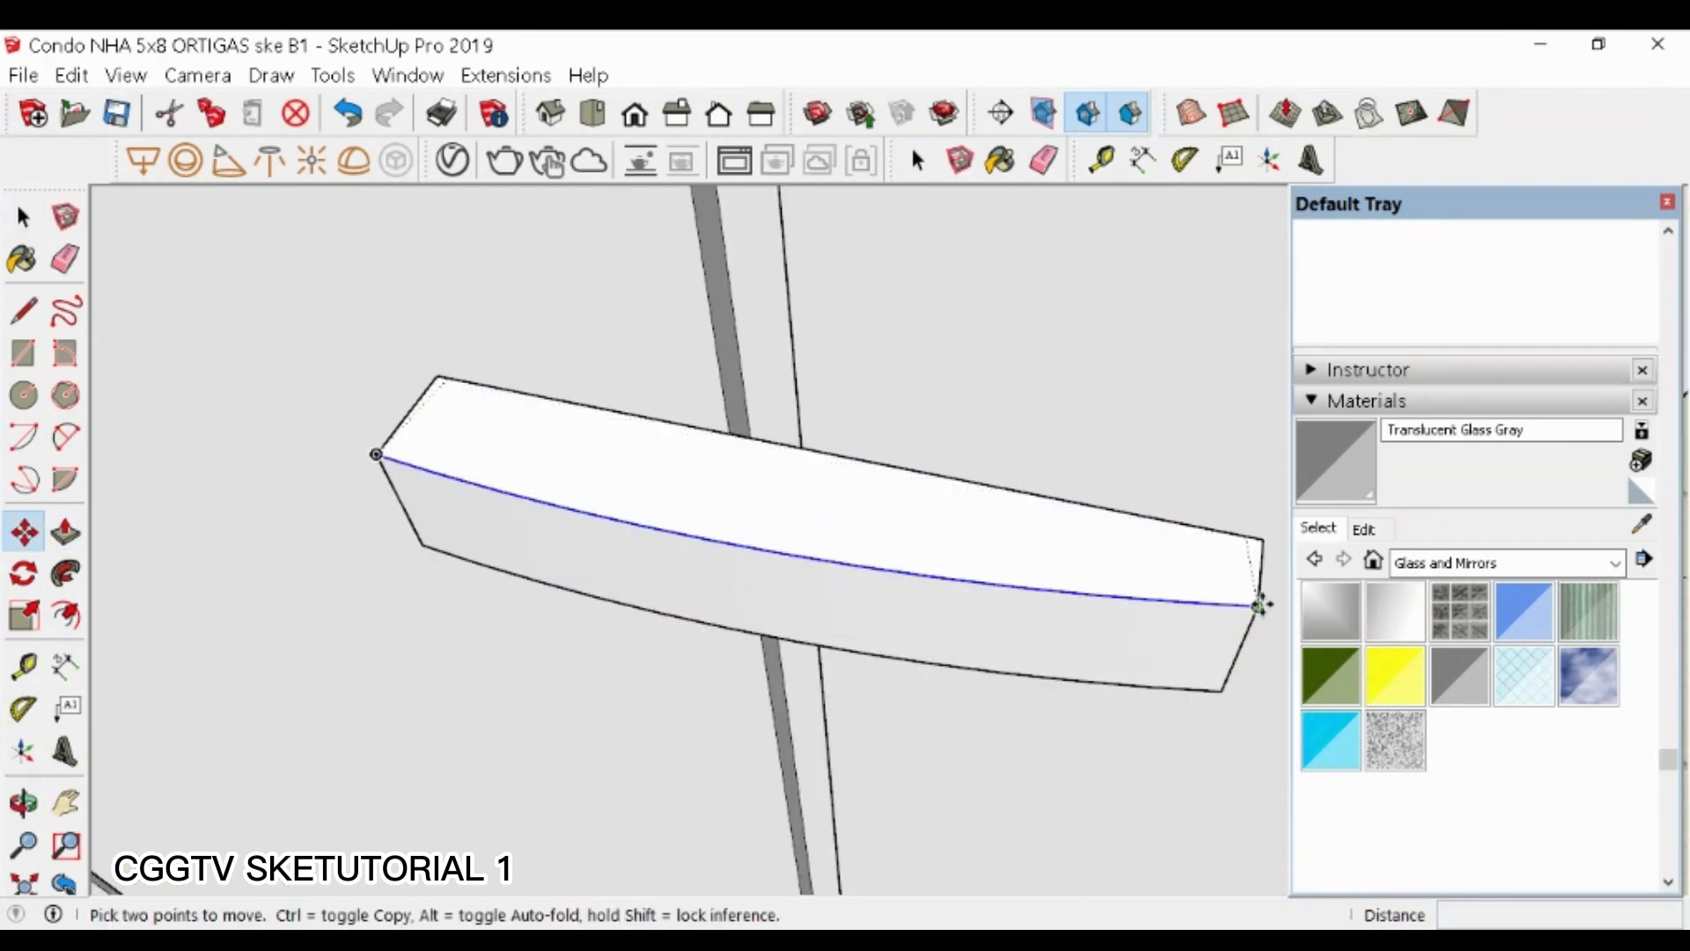
key(ctrl)
click(1258, 605)
click(1260, 574)
key(space)
key(p)
click(910, 500)
click(822, 654)
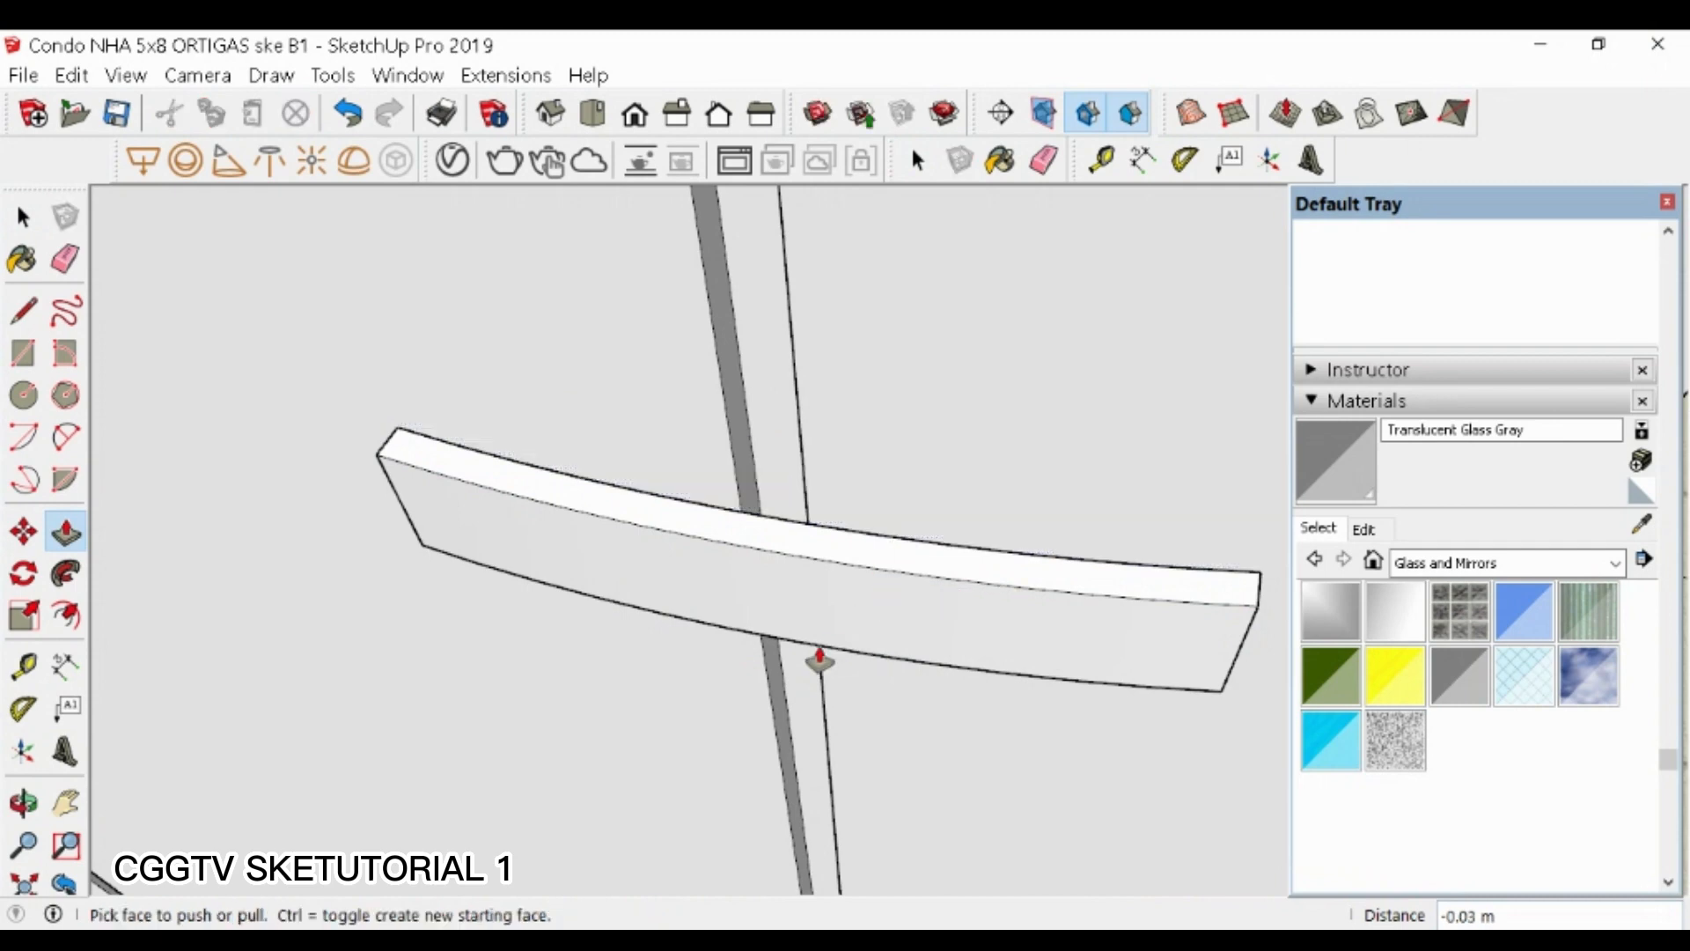
- Extend the curved bar's end toward the door's free edge and group the whole handle bar
scroll(819, 660, down, 2)
middle_drag(951, 647, 826, 622)
scroll(827, 623, up, 1)
click(764, 606)
scroll(987, 596, down, 3)
key(space)
drag(715, 527, 860, 601)
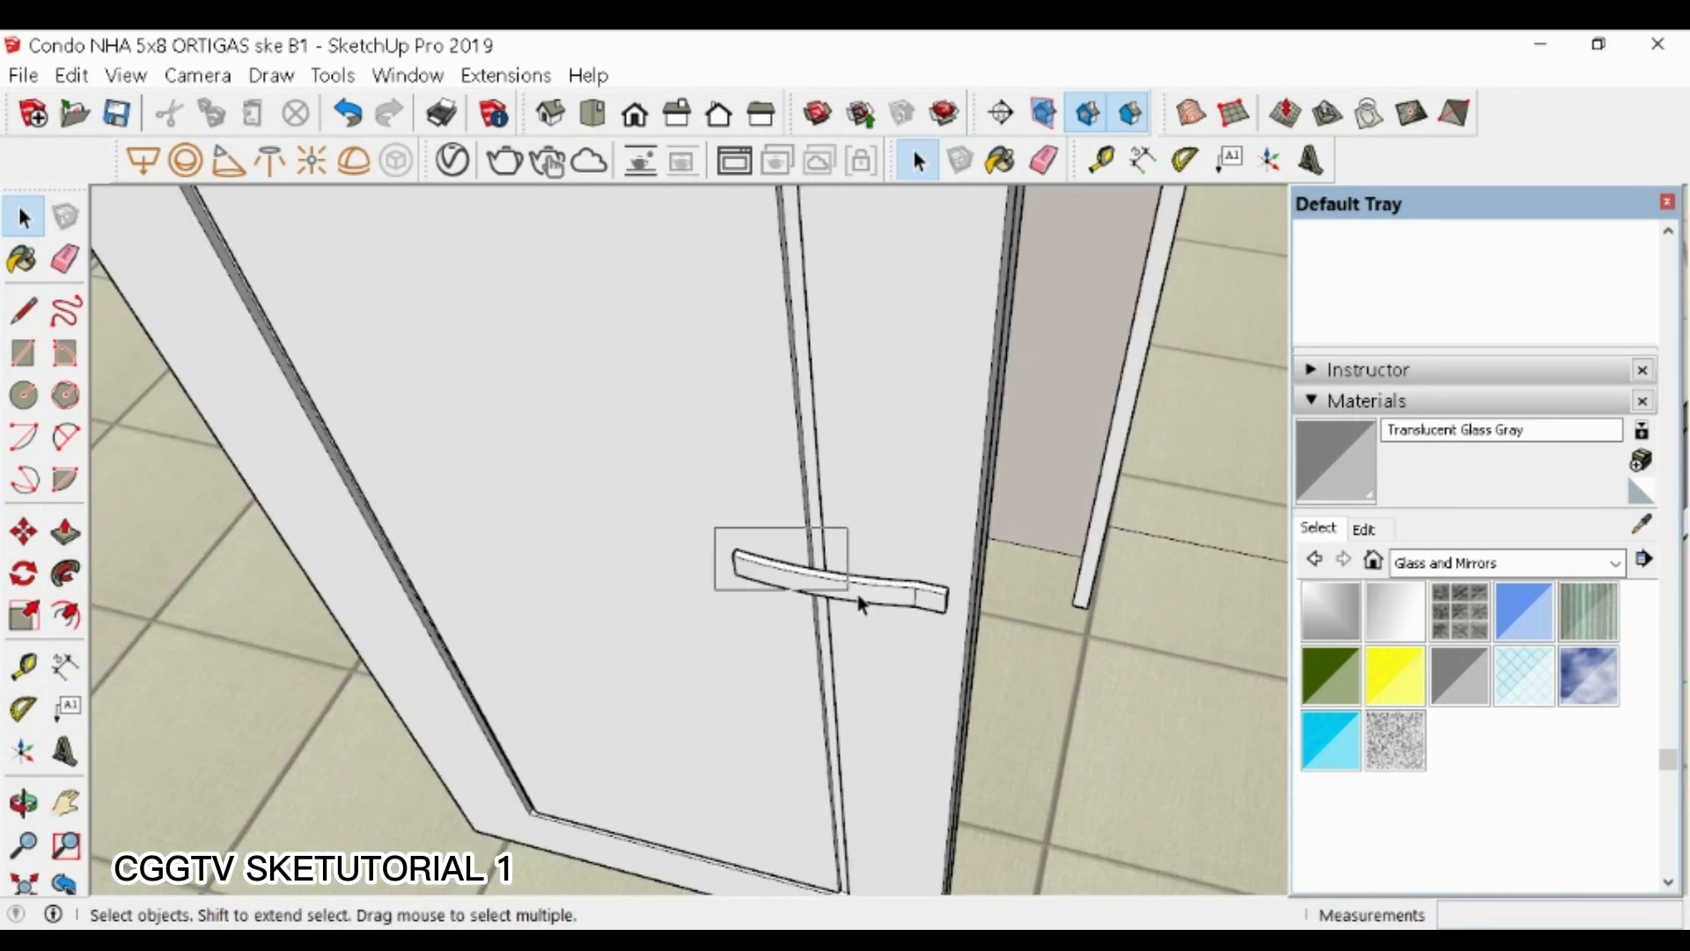
scroll(831, 622, up, 4)
- Scale the handle bar shorter along its length and move it slightly away from its original position
key(s)
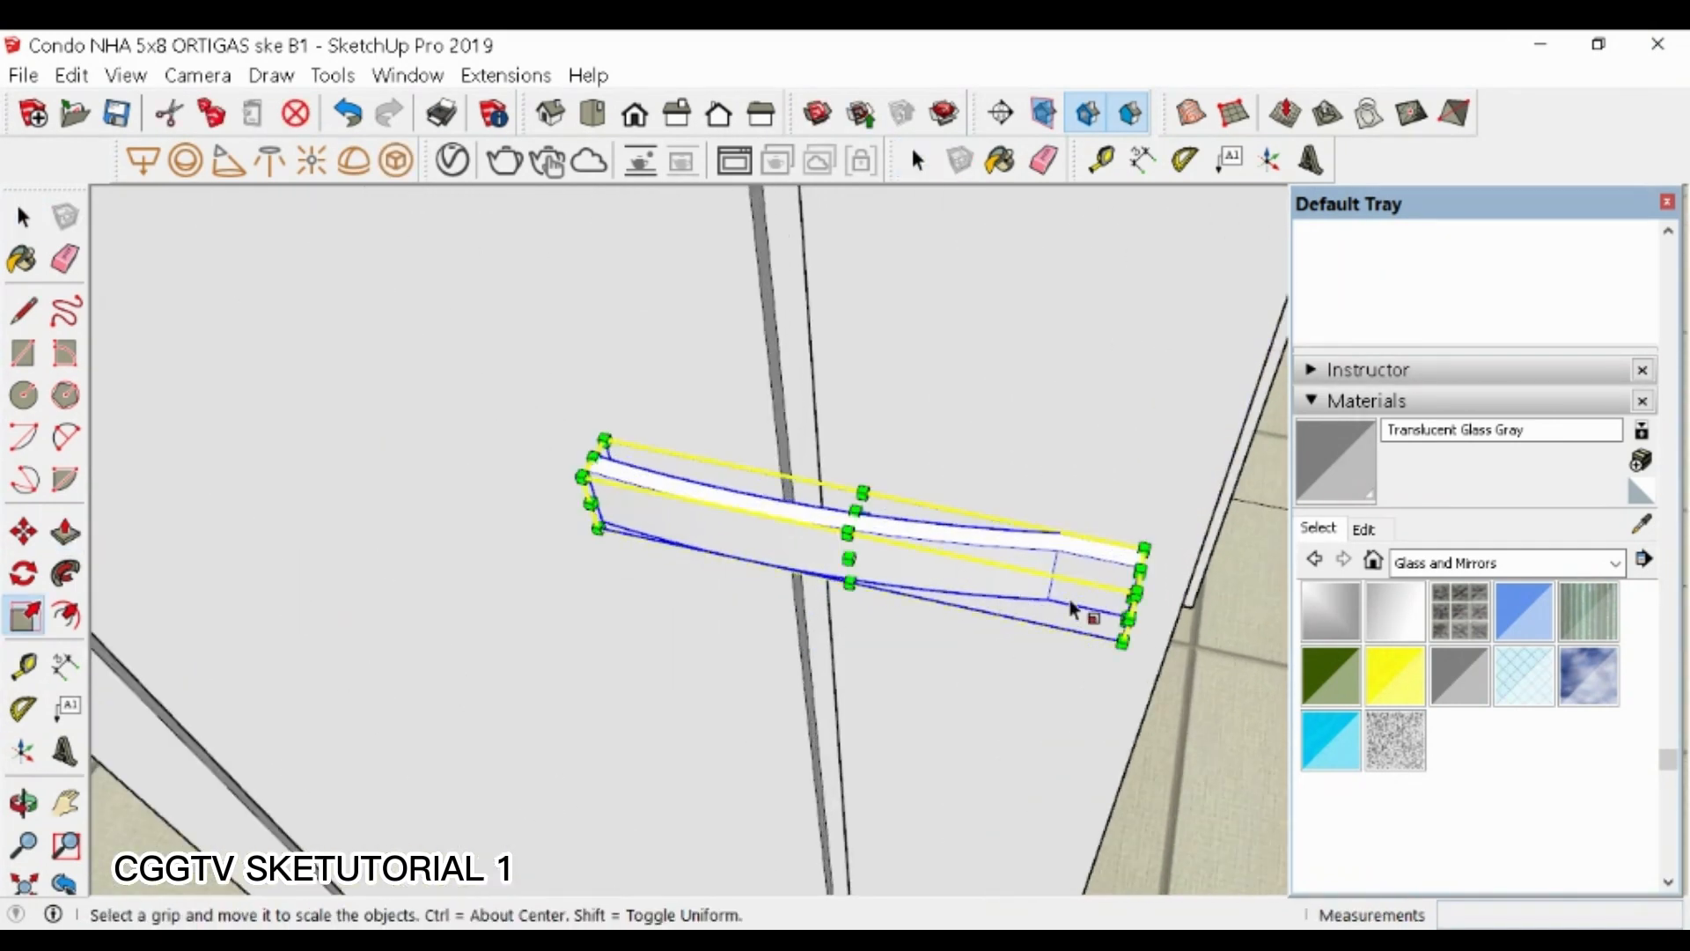
click(1132, 594)
click(1011, 571)
middle_drag(1021, 550, 884, 559)
scroll(884, 559, up, 2)
key(space)
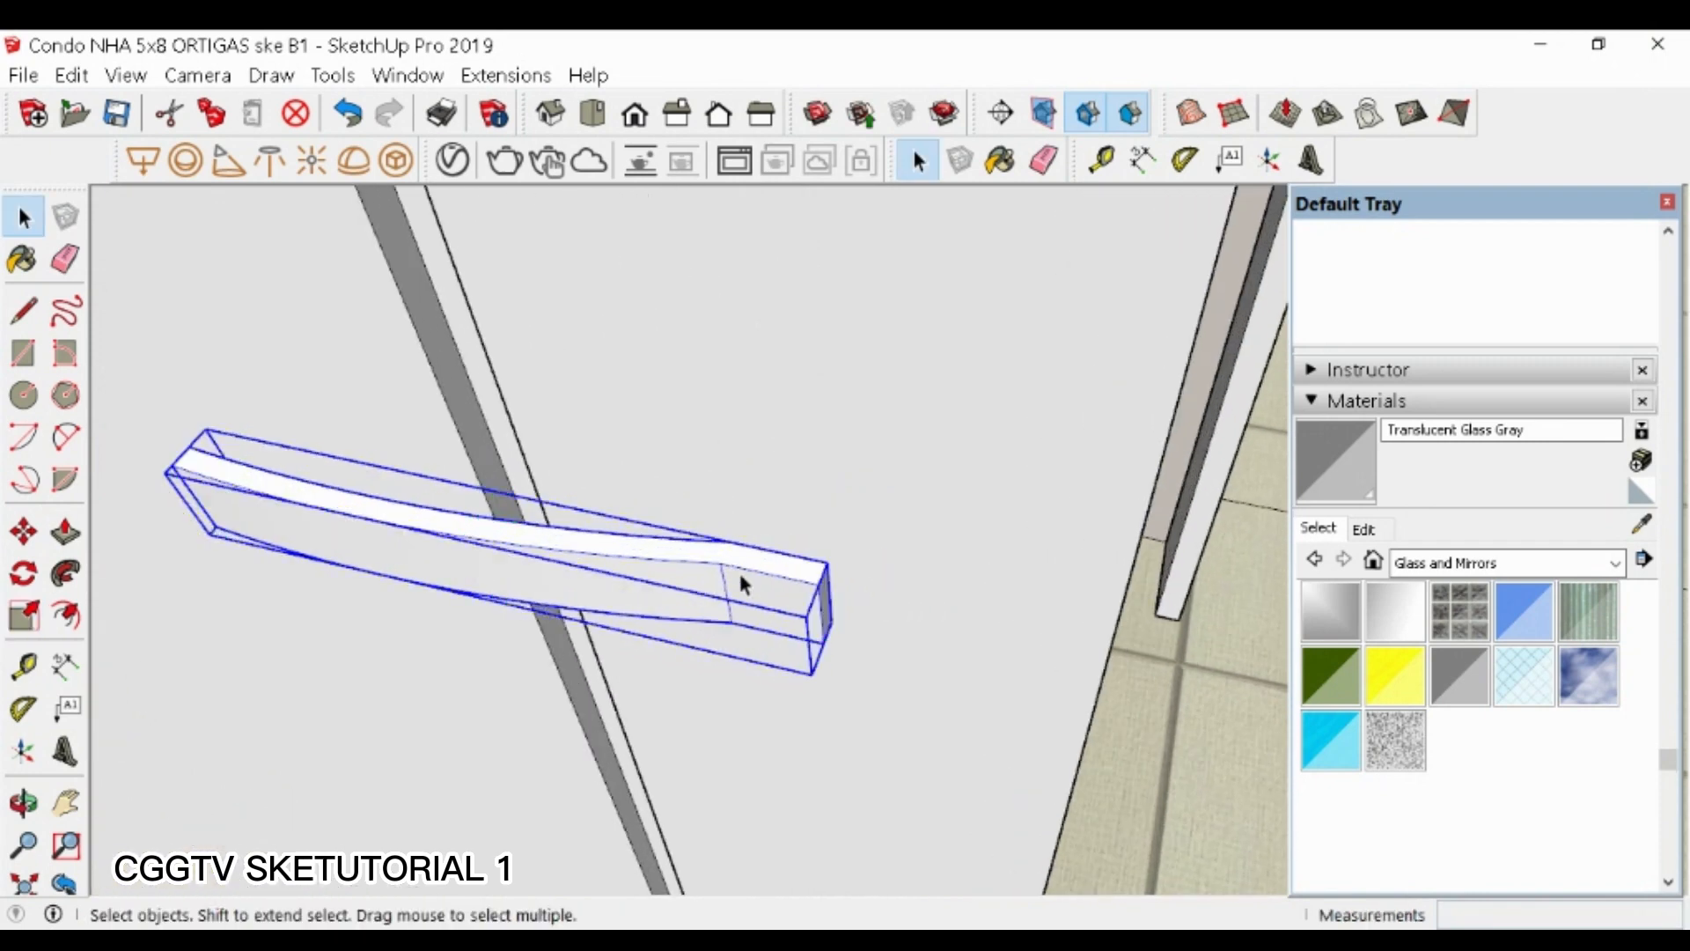
key(m)
click(738, 571)
click(705, 637)
key(space)
- Draw a circle of about 0.02 m radius beside the handle bar, extrude it into a cylinder and group it
click(25, 396)
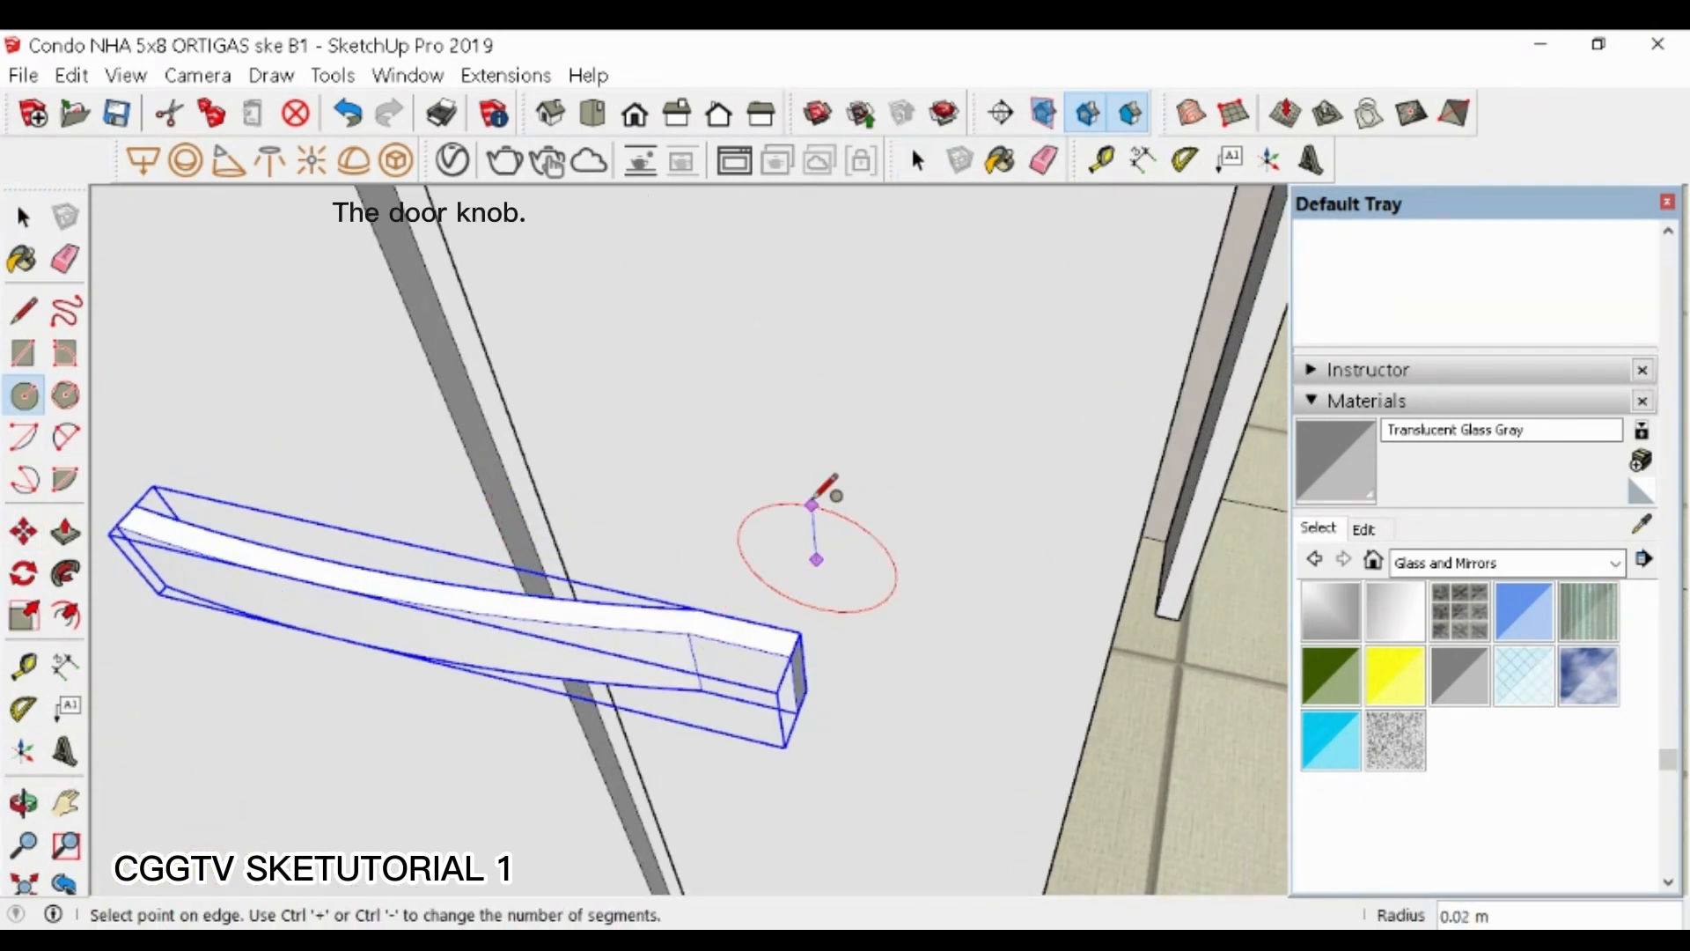
click(812, 504)
key(p)
drag(816, 550, 857, 641)
key(space)
click(843, 575)
- Move the handle bar so that its straight end runs through the cylinder
middle_drag(854, 720, 762, 649)
scroll(709, 669, up, 3)
click(750, 618)
key(m)
drag(750, 618, 903, 653)
key(space)
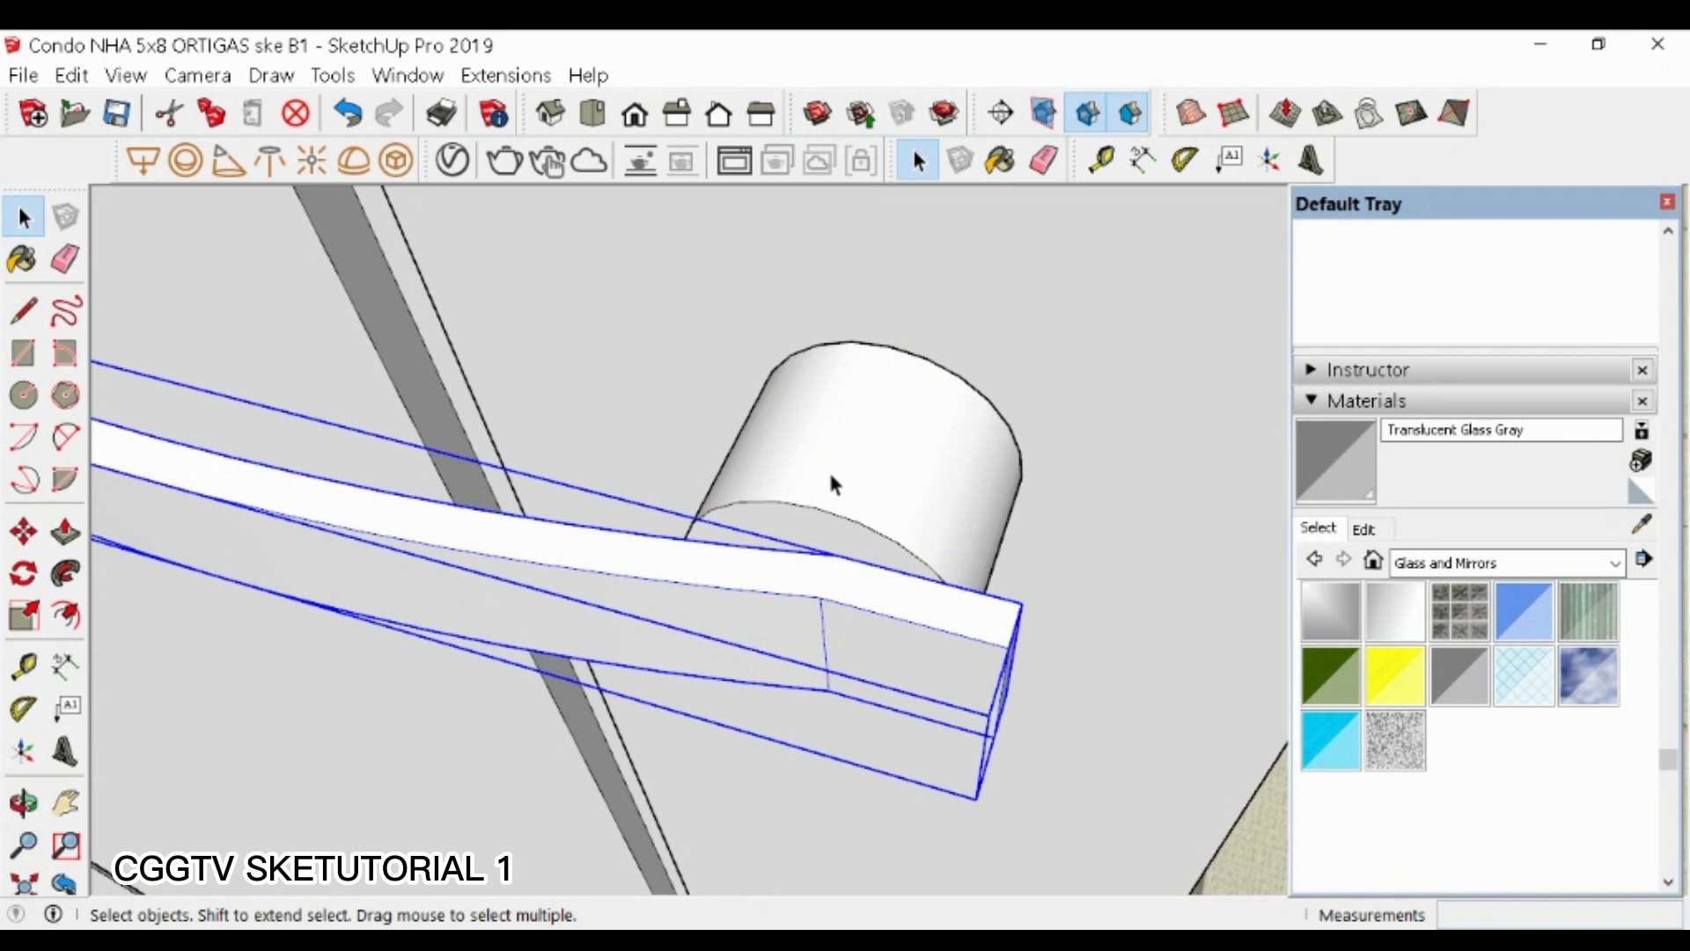
key(m)
drag(830, 485, 837, 449)
key(space)
shift+click(859, 452)
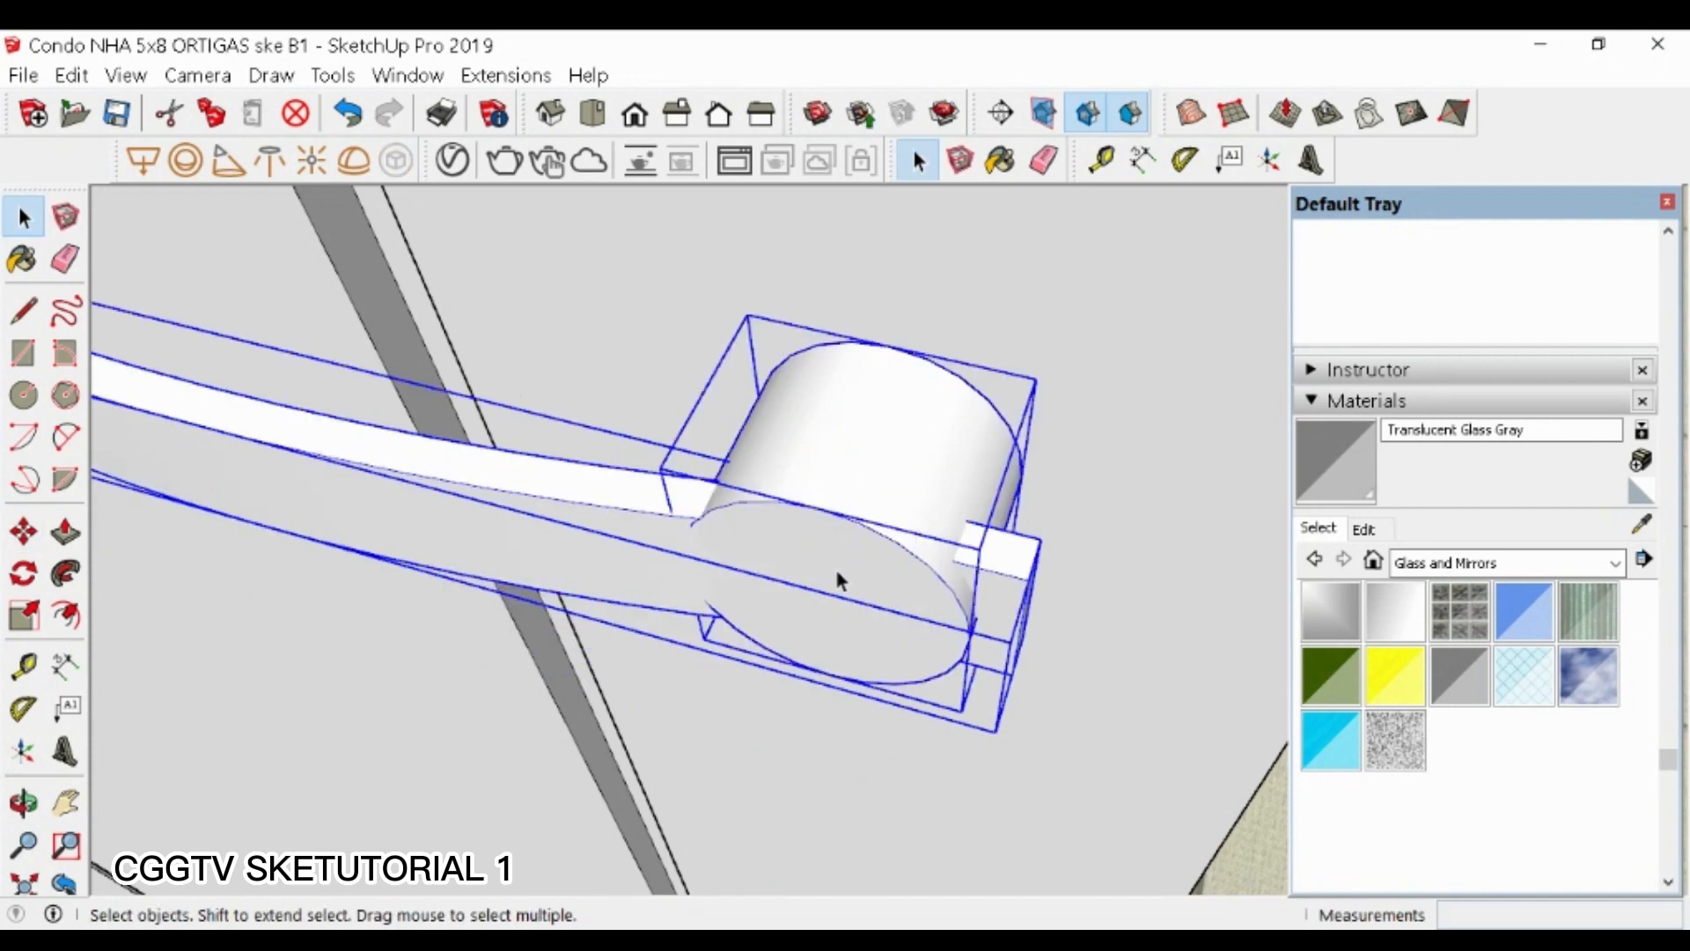
- Scale the cylinder longer so that it projects farther out from the door leaf
click(824, 618)
key(s)
drag(823, 602, 797, 665)
key(space)
- Move the handle bar outward along the lengthened cylinder and group the two parts as one door handle
click(620, 534)
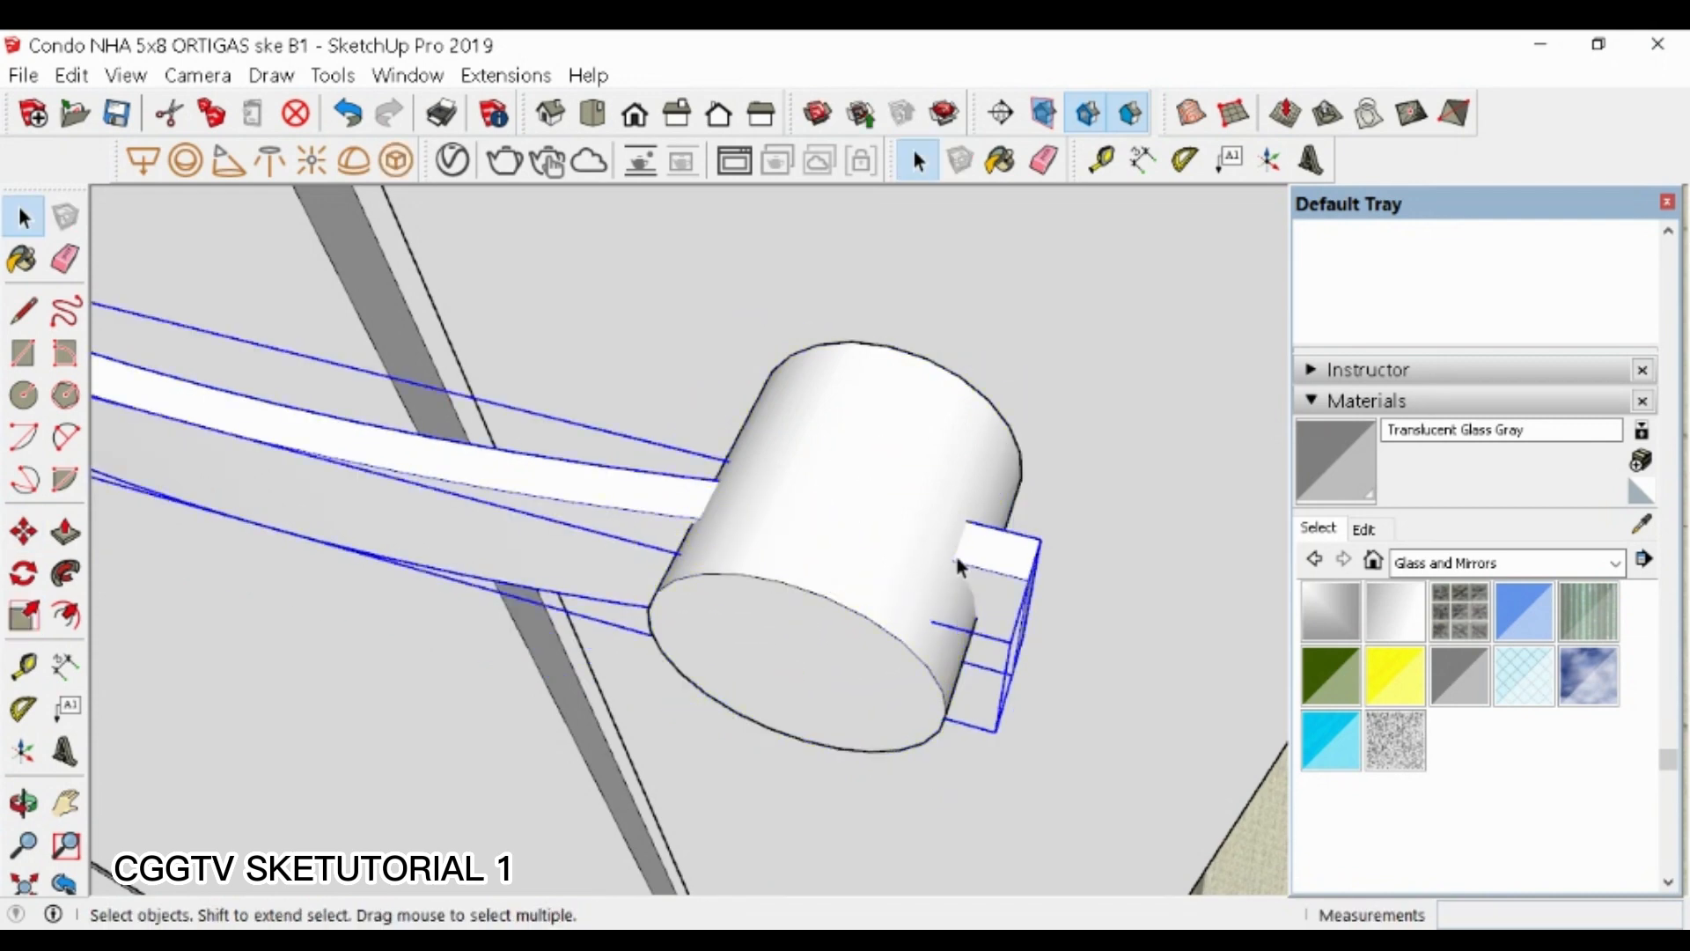
key(m)
drag(901, 531, 879, 585)
key(space)
shift+click(878, 584)
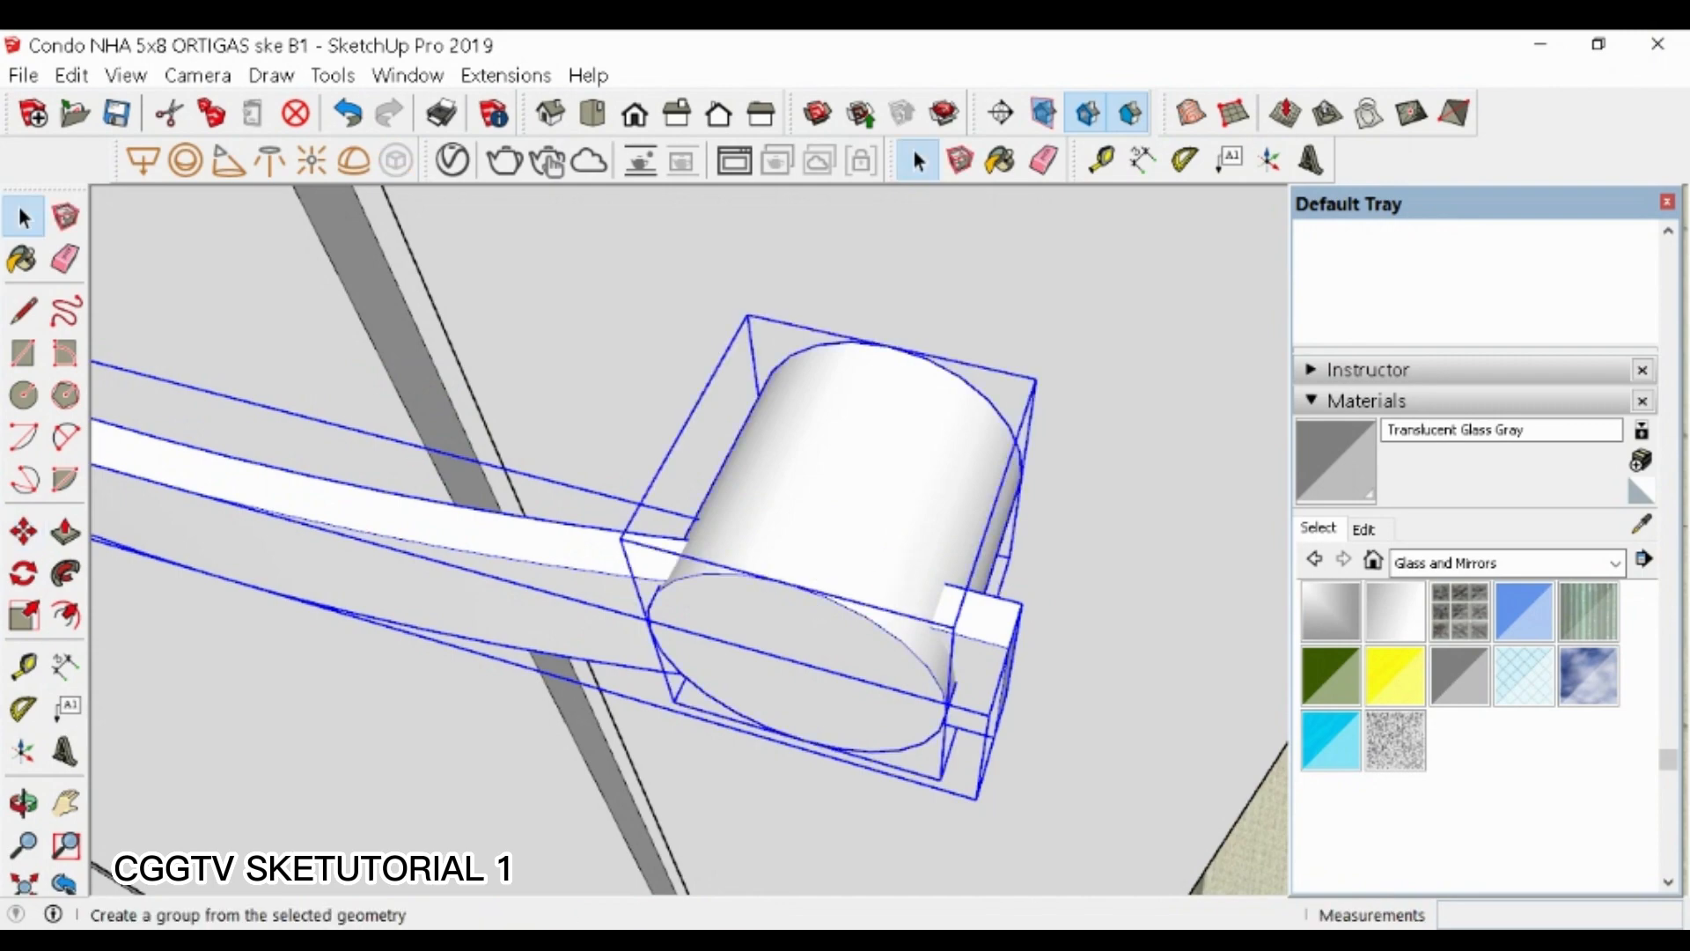
- Scale the grouped door handle slightly smaller on the door leaf
scroll(893, 626, down, 10)
middle_drag(893, 626, 498, 779)
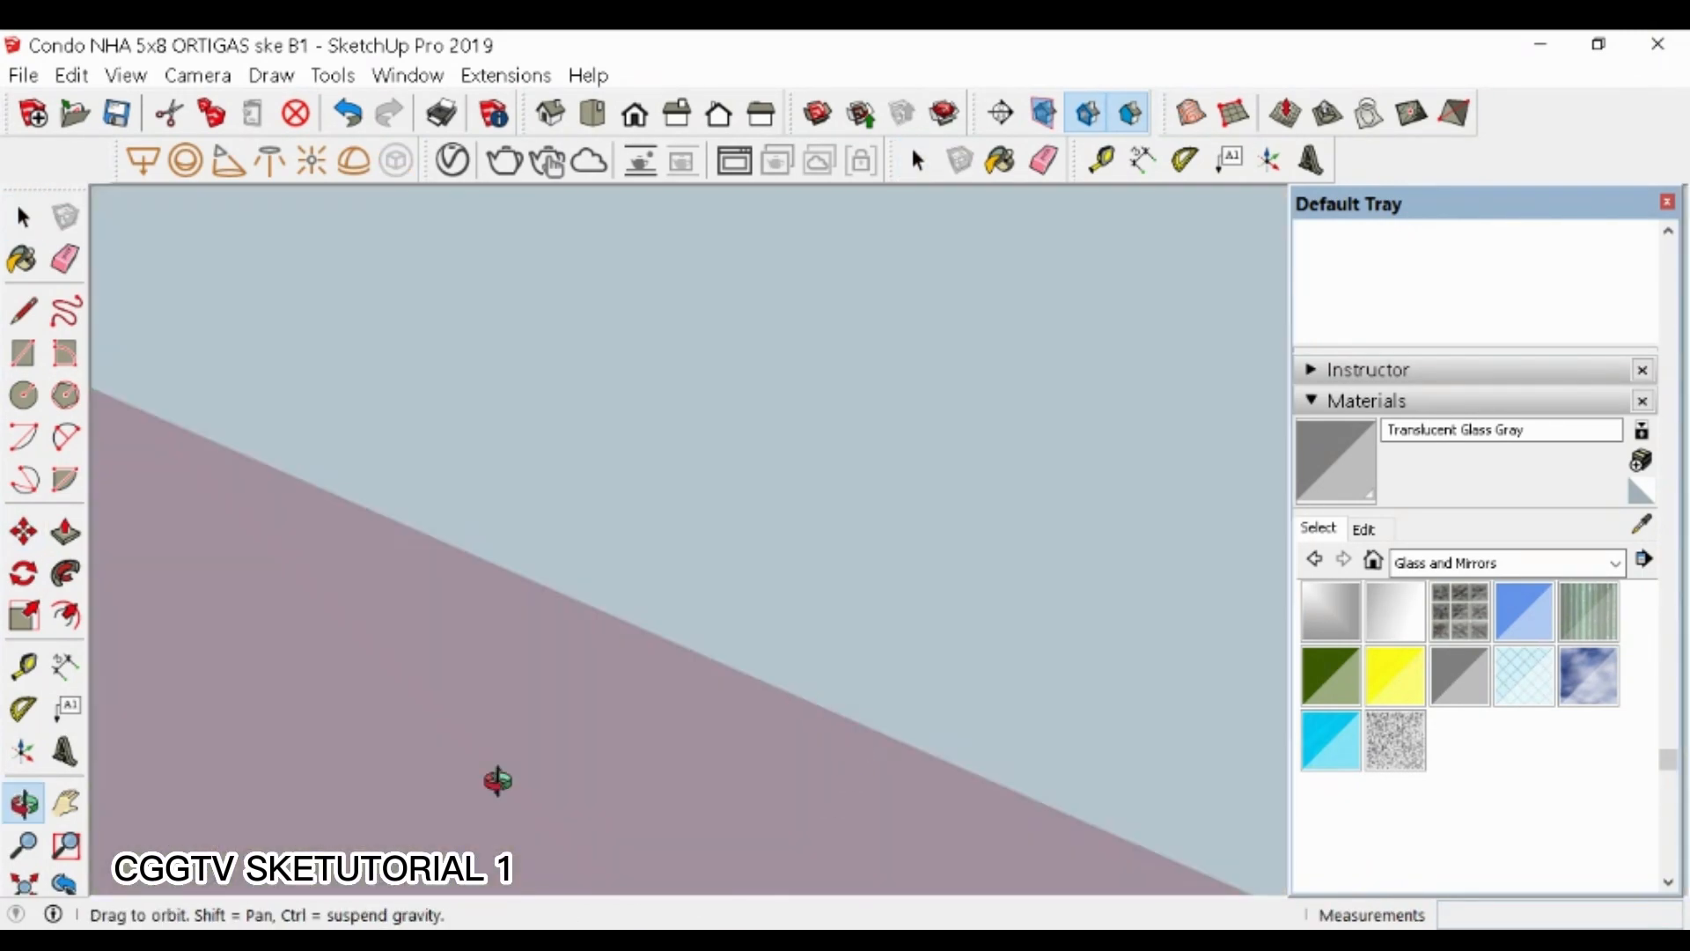
click(54, 883)
drag(637, 779, 860, 558)
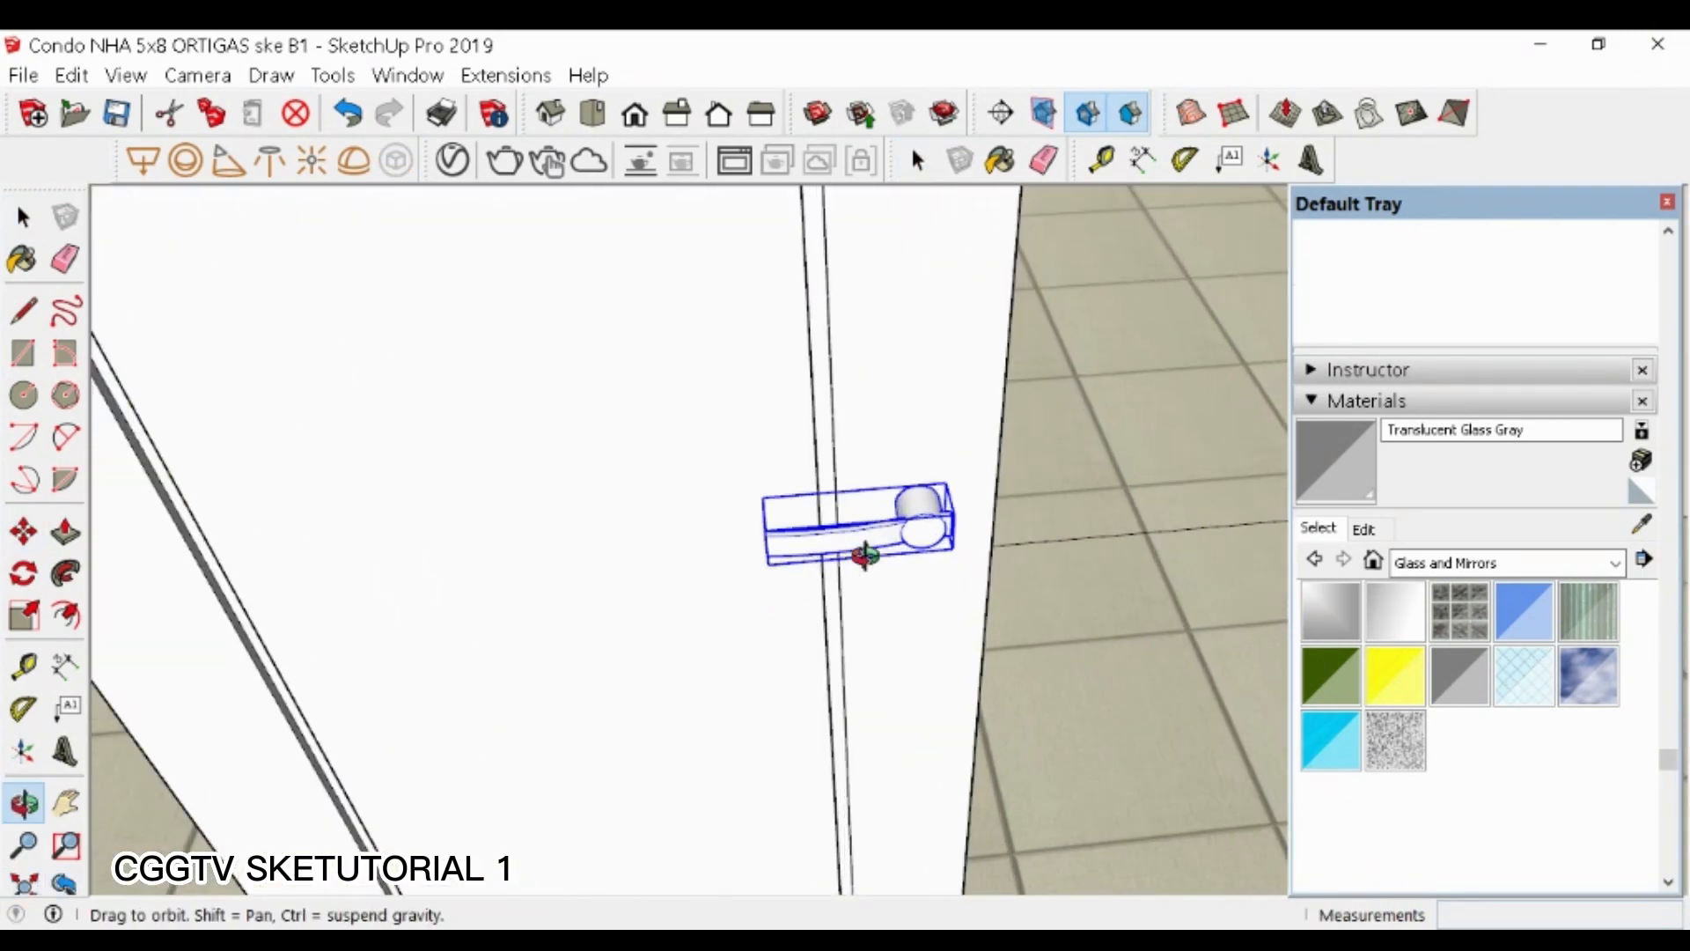
key(s)
drag(983, 515, 948, 519)
- Copy the door handle outward, placing the copy directly beside the original
scroll(825, 632, down, 4)
middle_drag(878, 595, 774, 563)
scroll(803, 587, up, 5)
middle_drag(879, 645, 850, 534)
key(m)
click(849, 534)
key(ctrl)
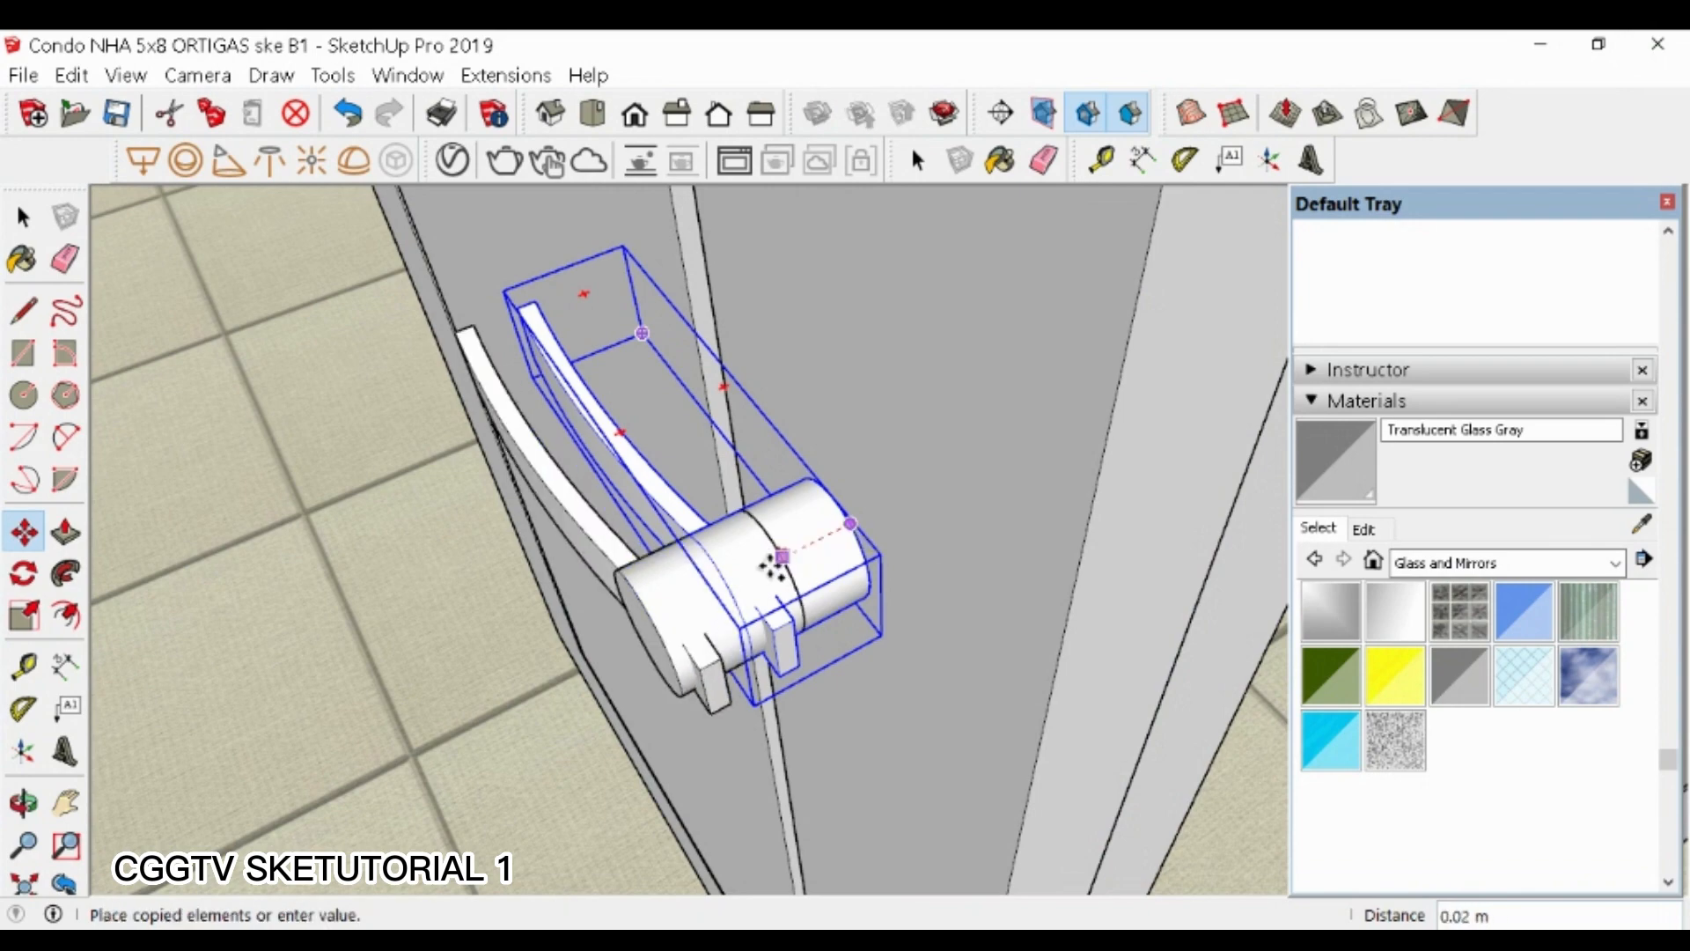
middle_drag(763, 586, 660, 632)
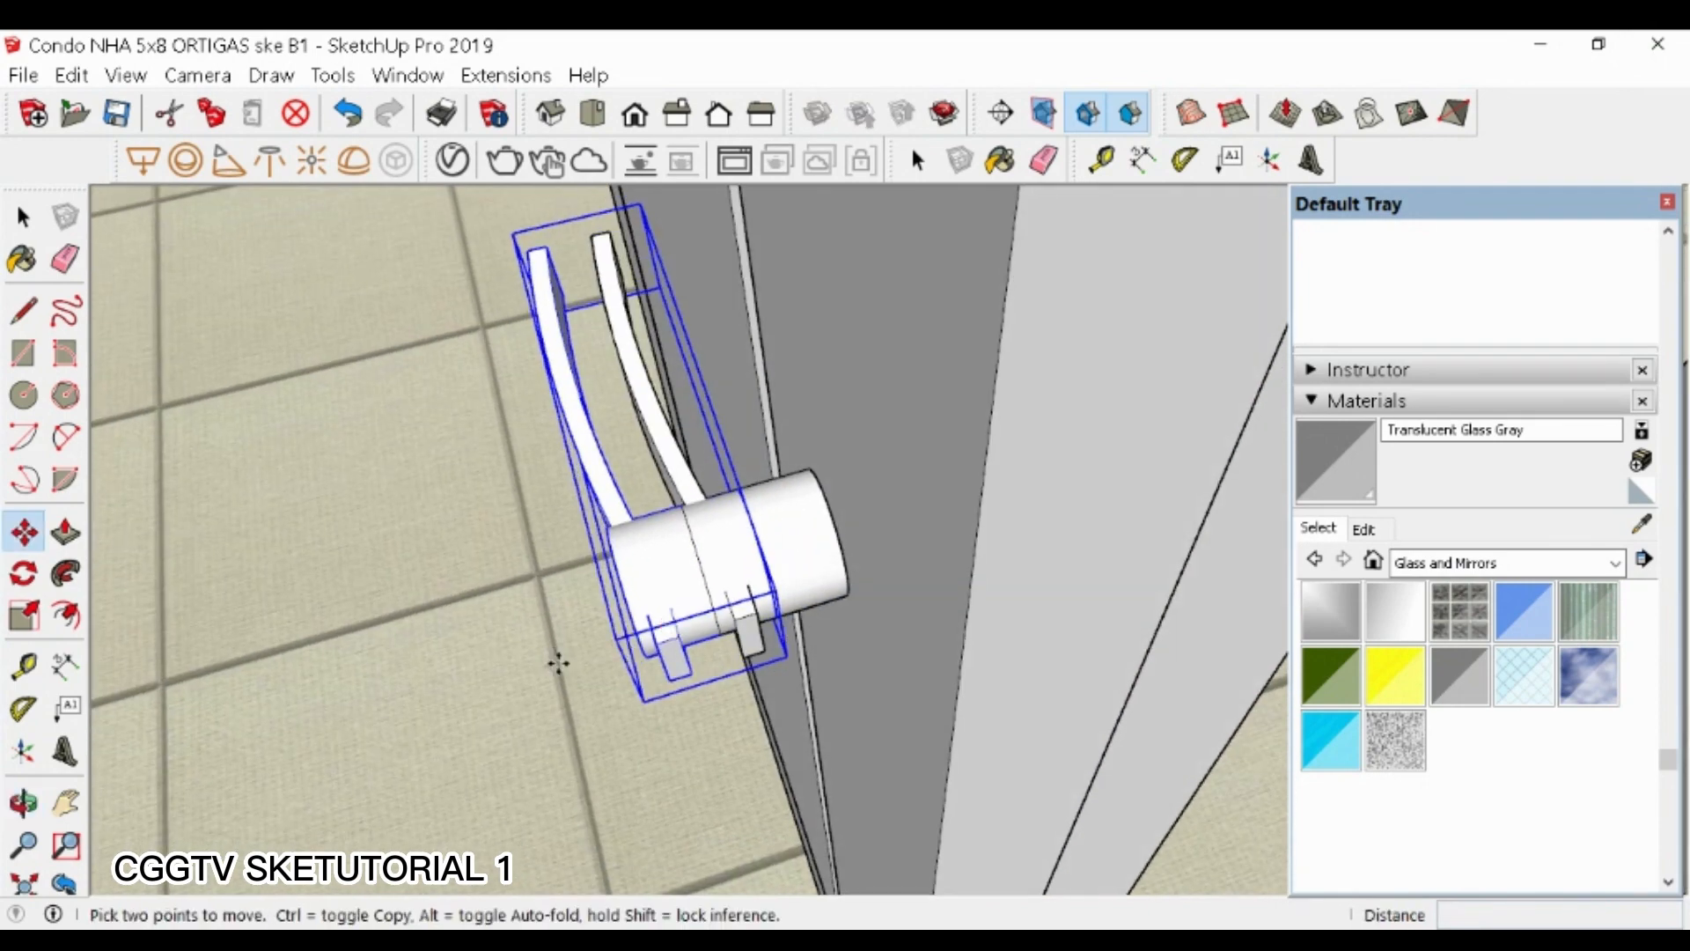
click(361, 694)
- Mirror the copied handle by scaling it and move it onto the opposite face of the door leaf
scroll(739, 634, down, 2)
key(s)
drag(509, 539, 308, 607)
key(m)
click(305, 727)
scroll(305, 728, down, 4)
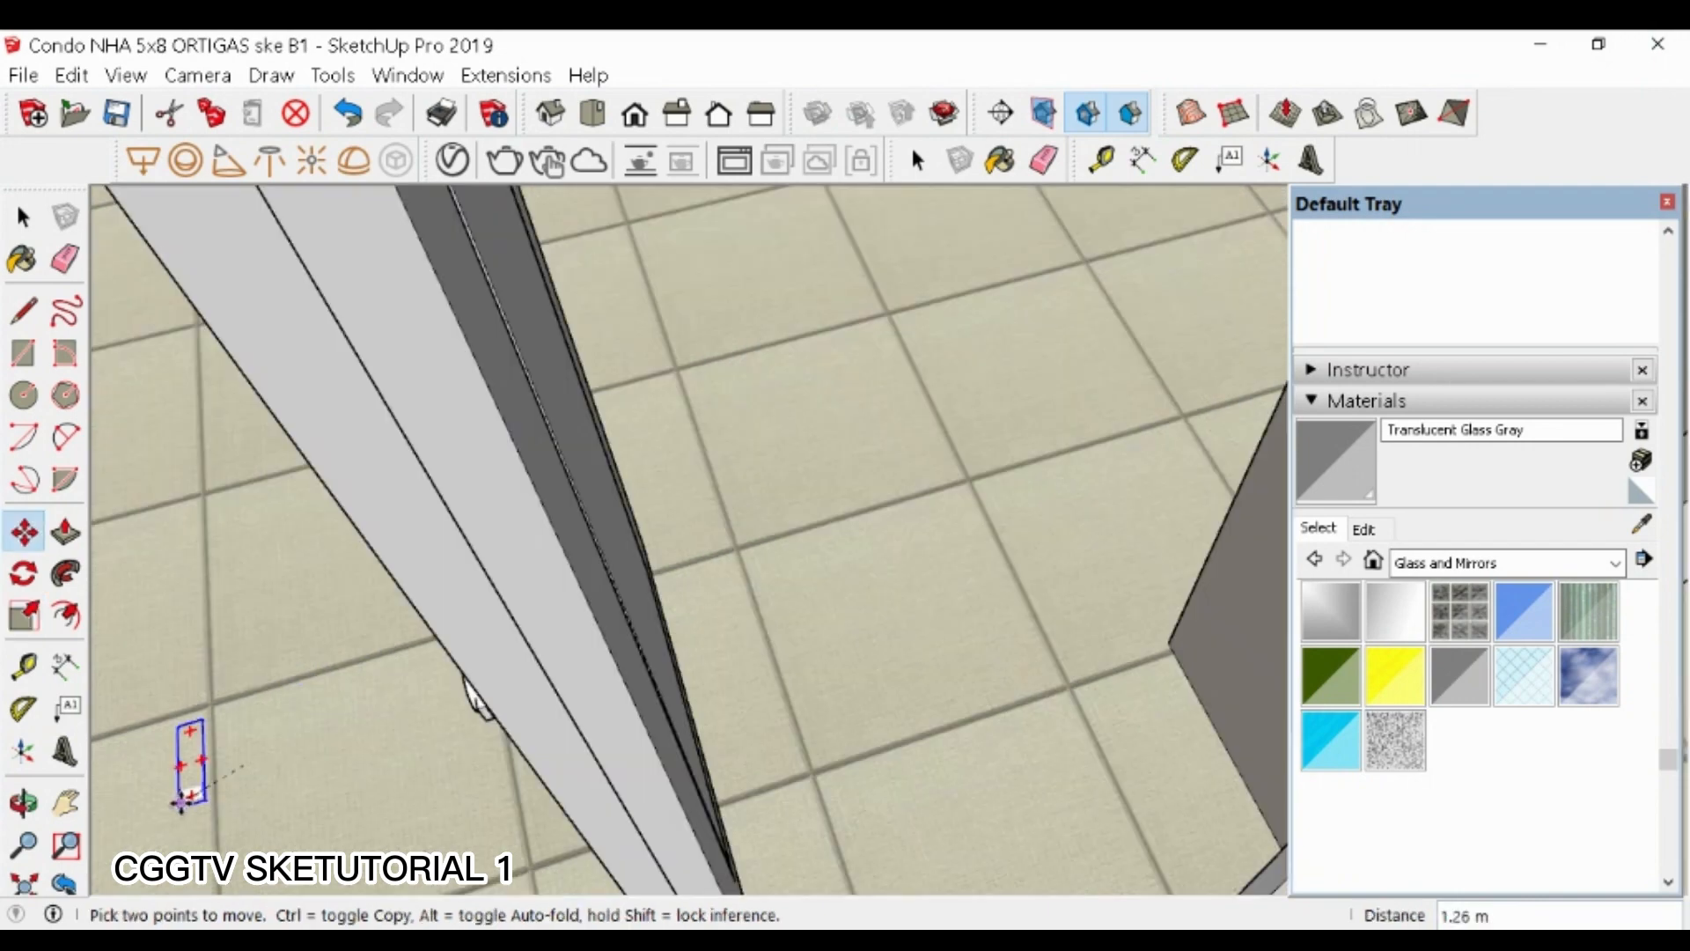
shift+middle_drag(563, 650, 445, 688)
scroll(306, 802, up, 3)
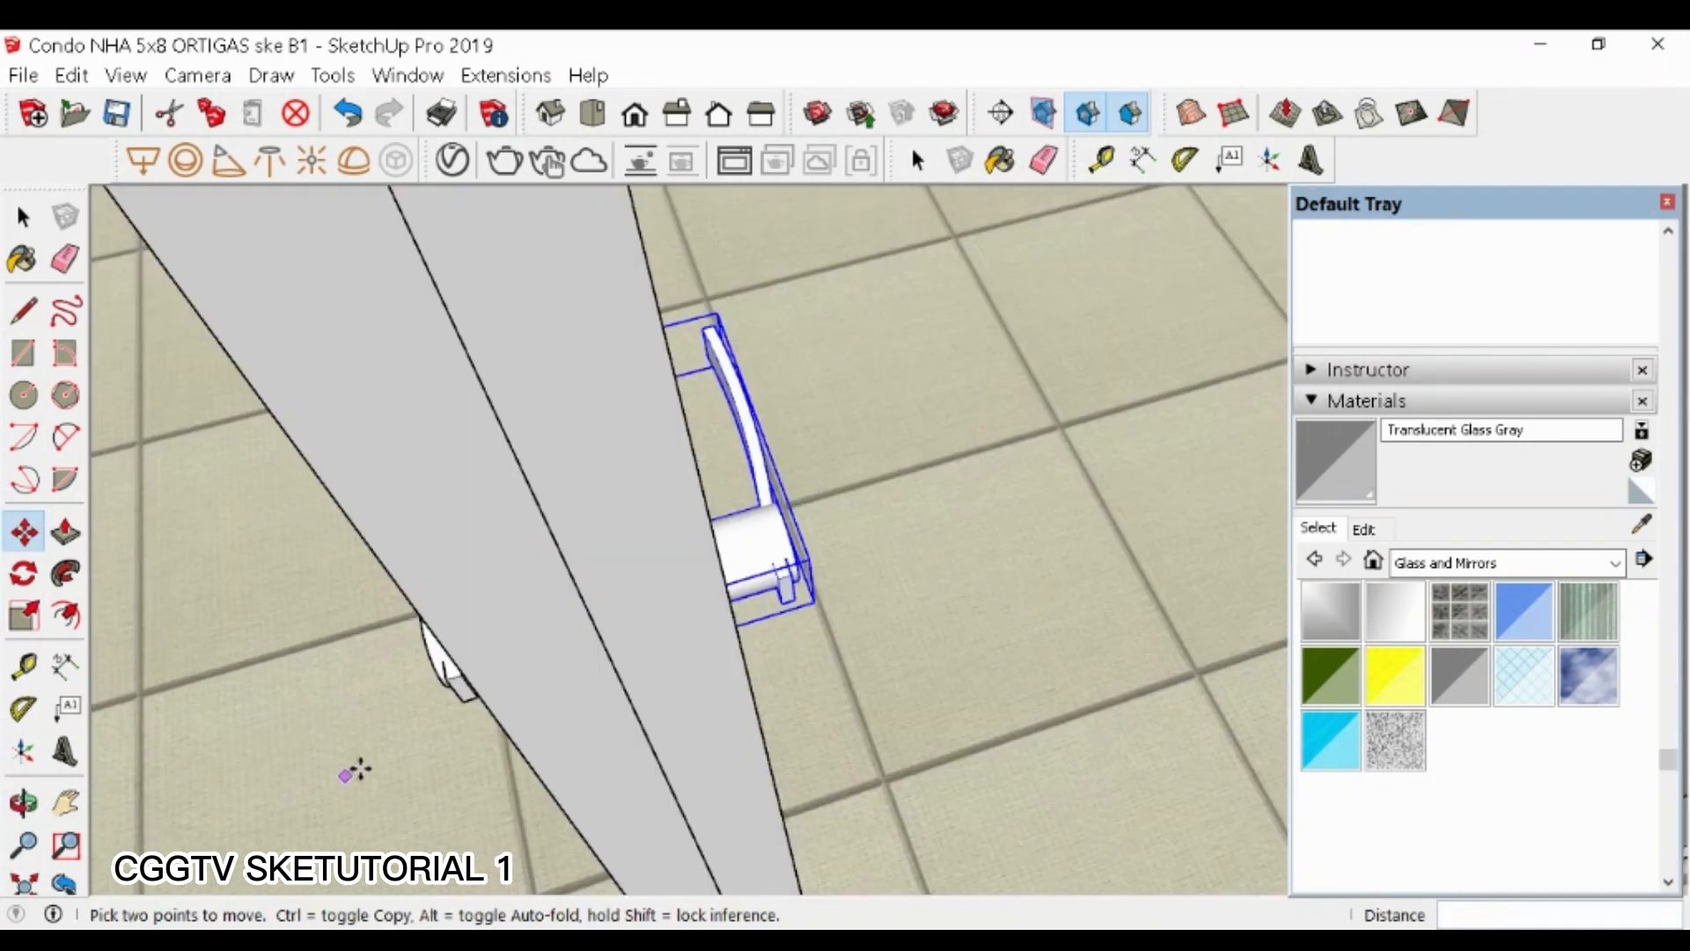
click(445, 678)
key(space)
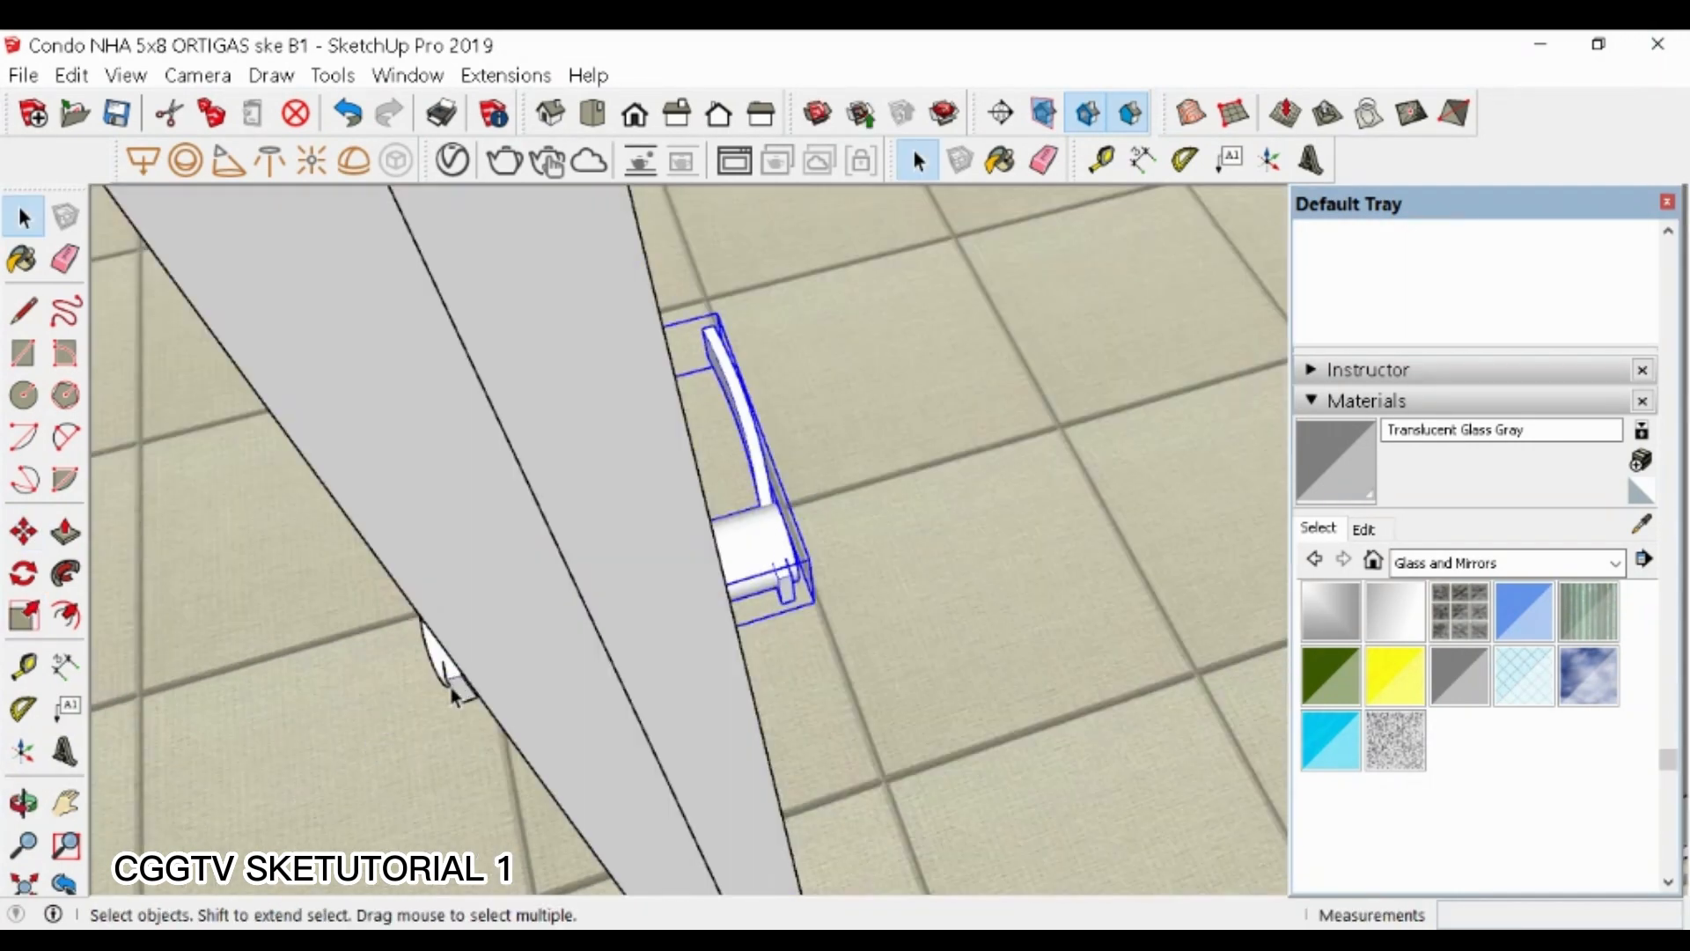
key(m)
click(764, 587)
click(810, 574)
key(ctrl+z)
- Select both door handles and paint them with the Metal Corrugated Shiny material
key(space)
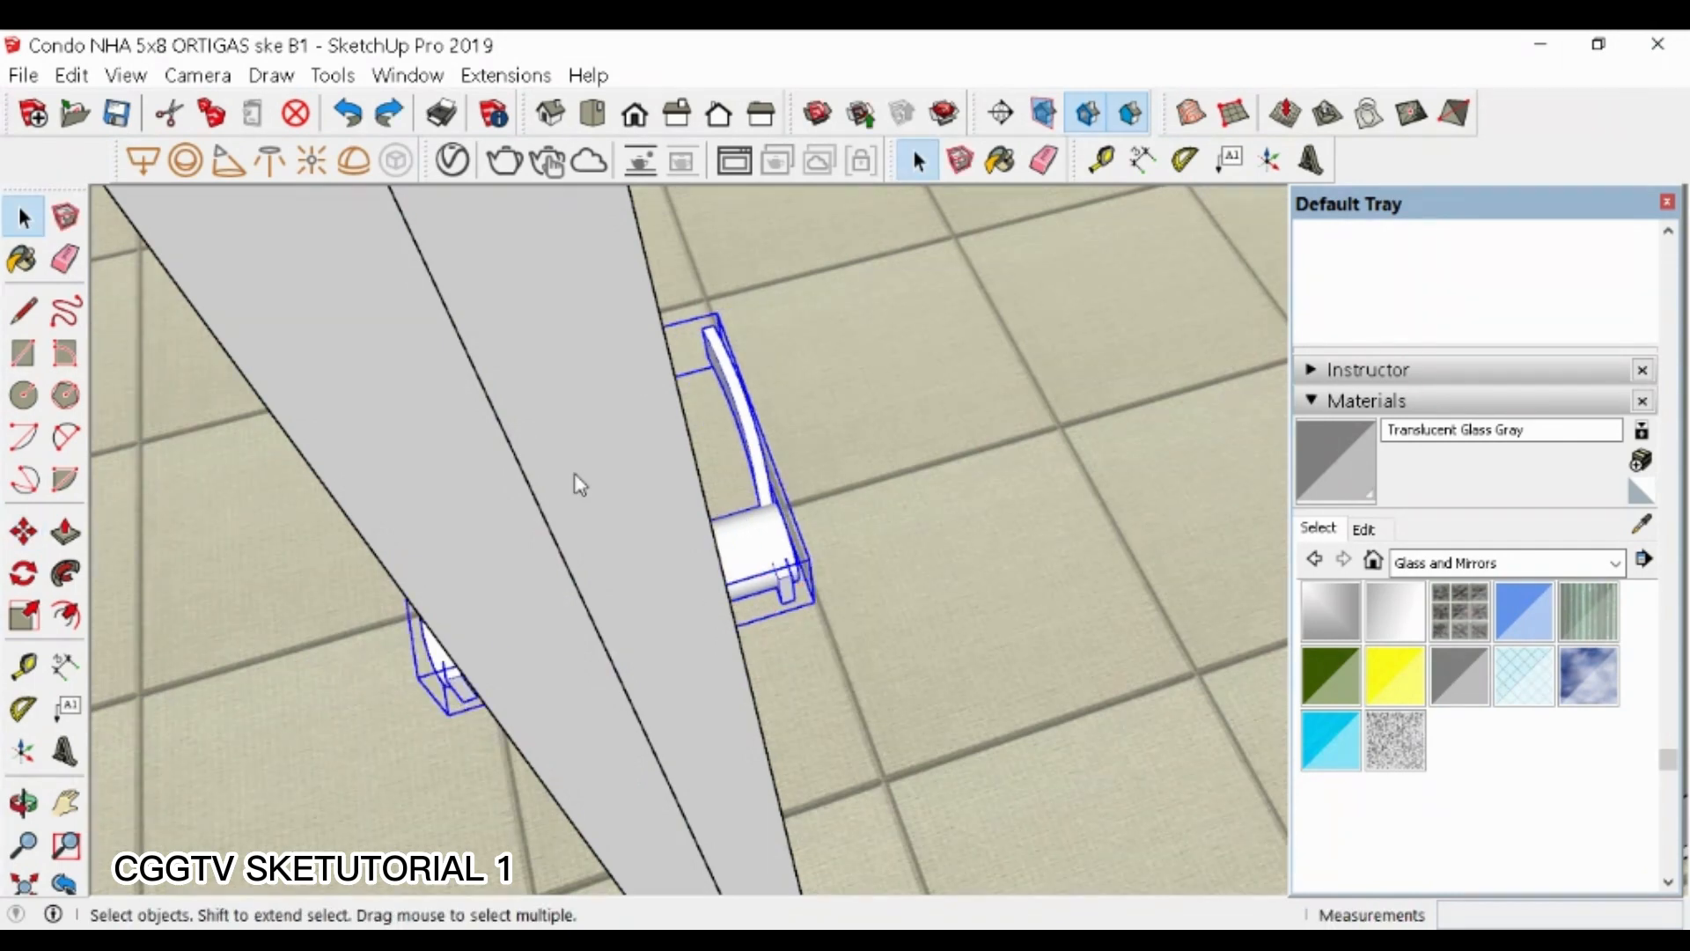
middle_drag(637, 667, 795, 641)
middle_drag(952, 621, 1144, 616)
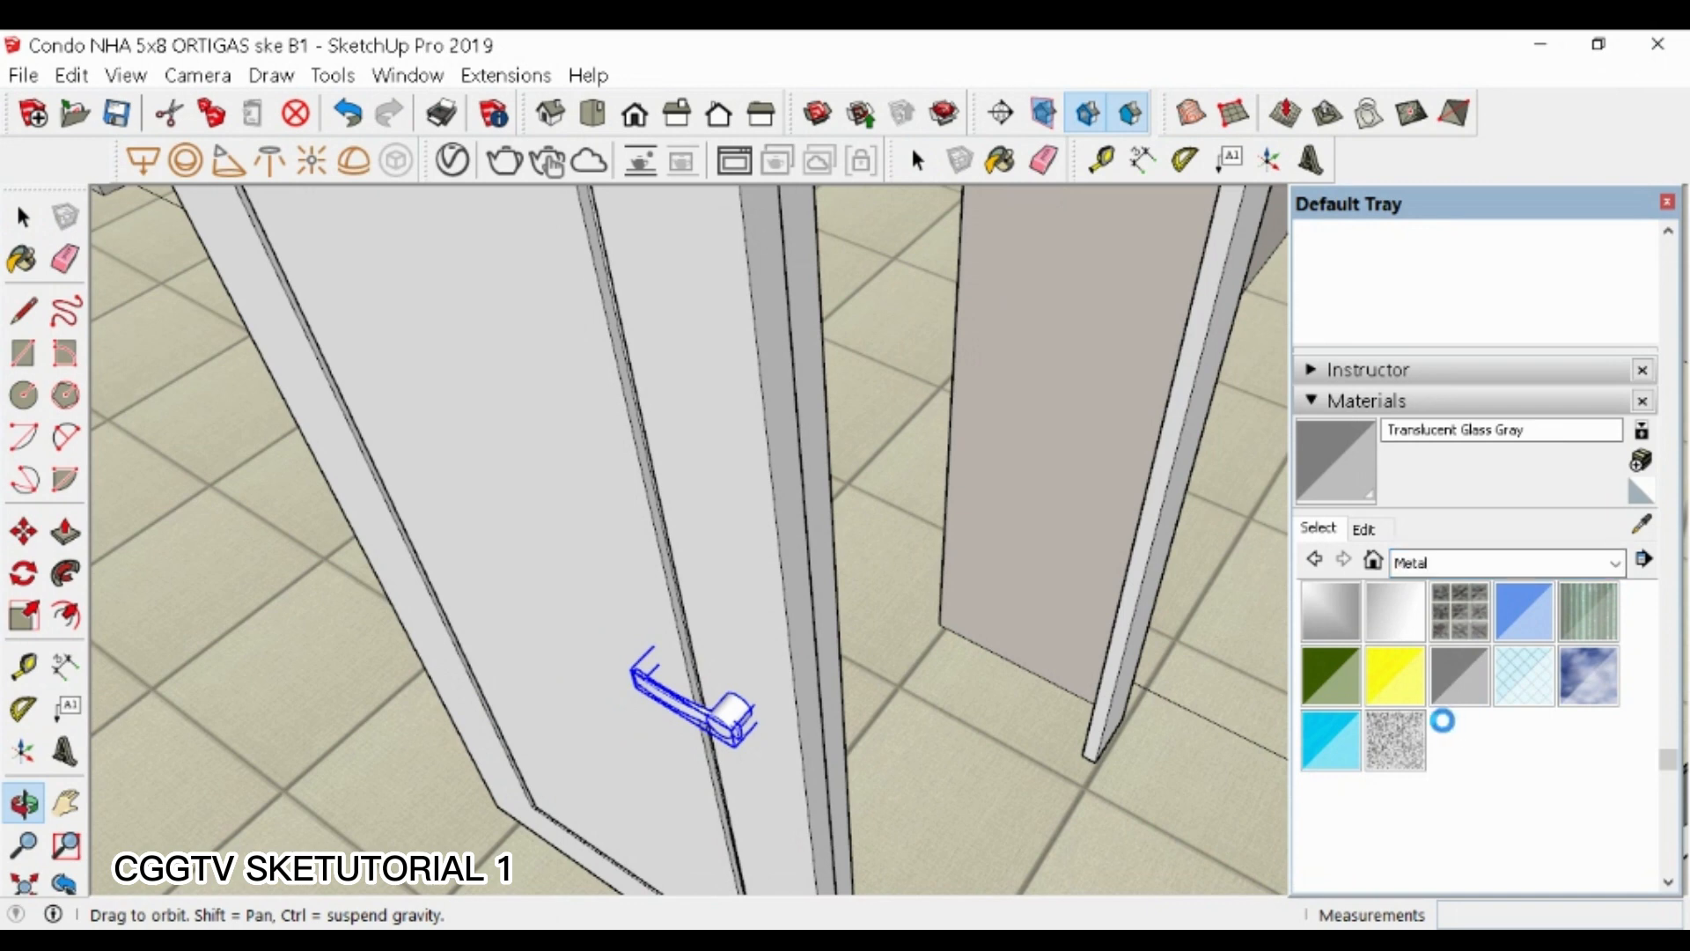
click(1461, 610)
middle_drag(743, 701, 762, 731)
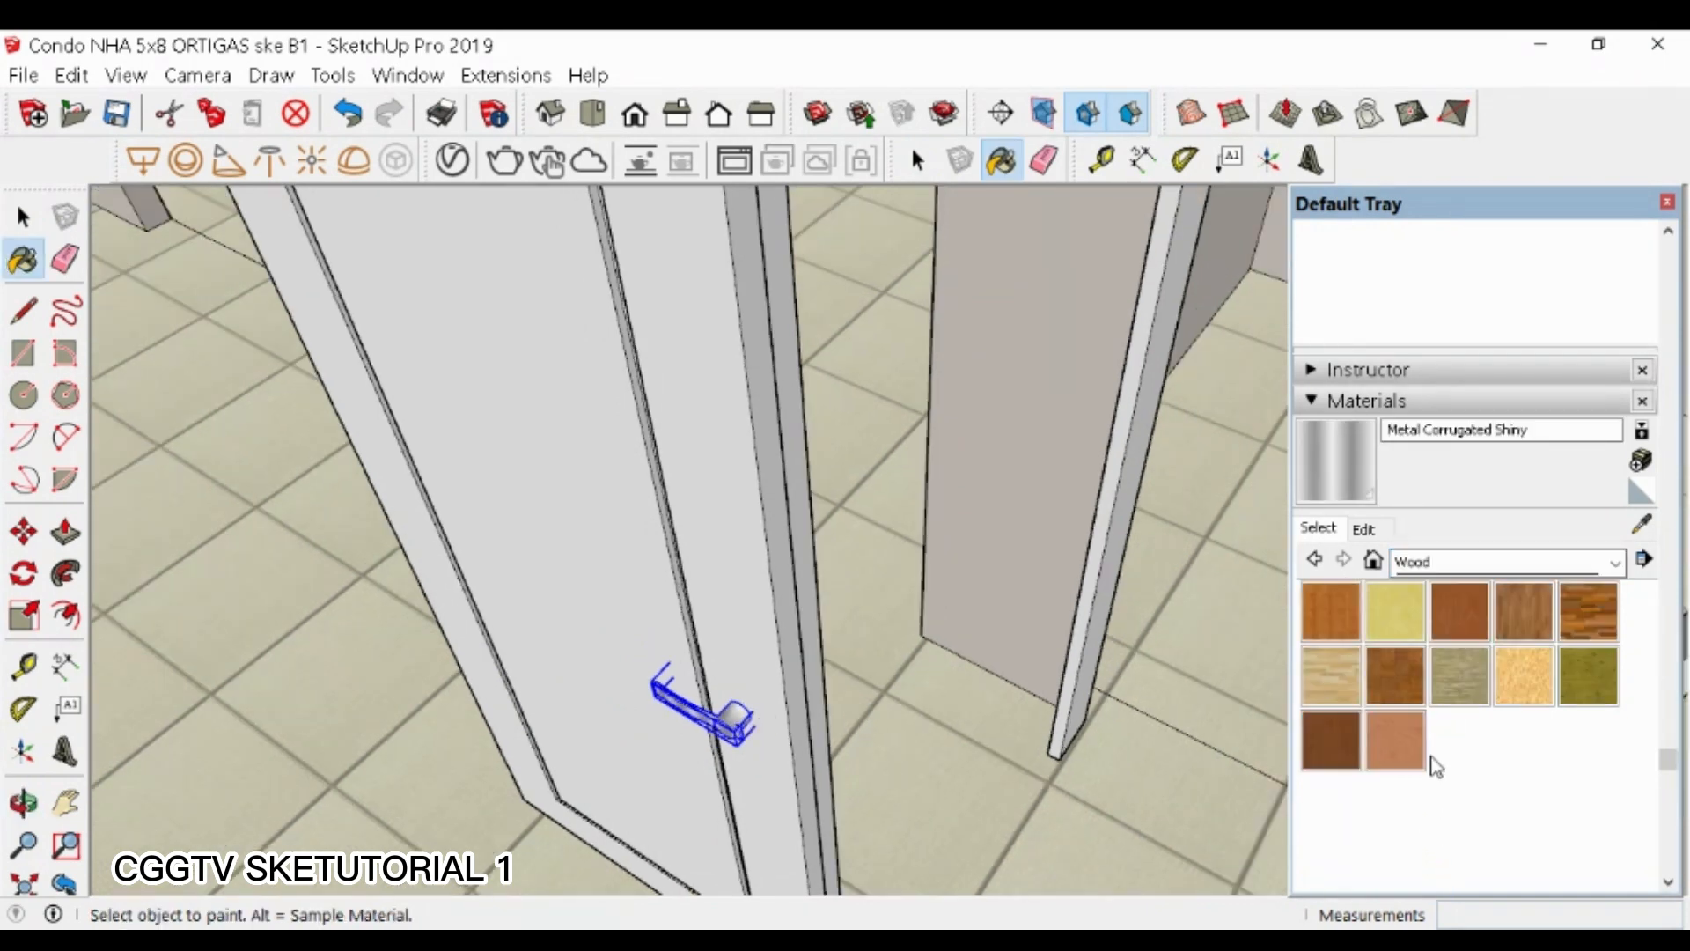
- Paint the door leaf and the separate door frame with Wood Cherry Original
click(1456, 617)
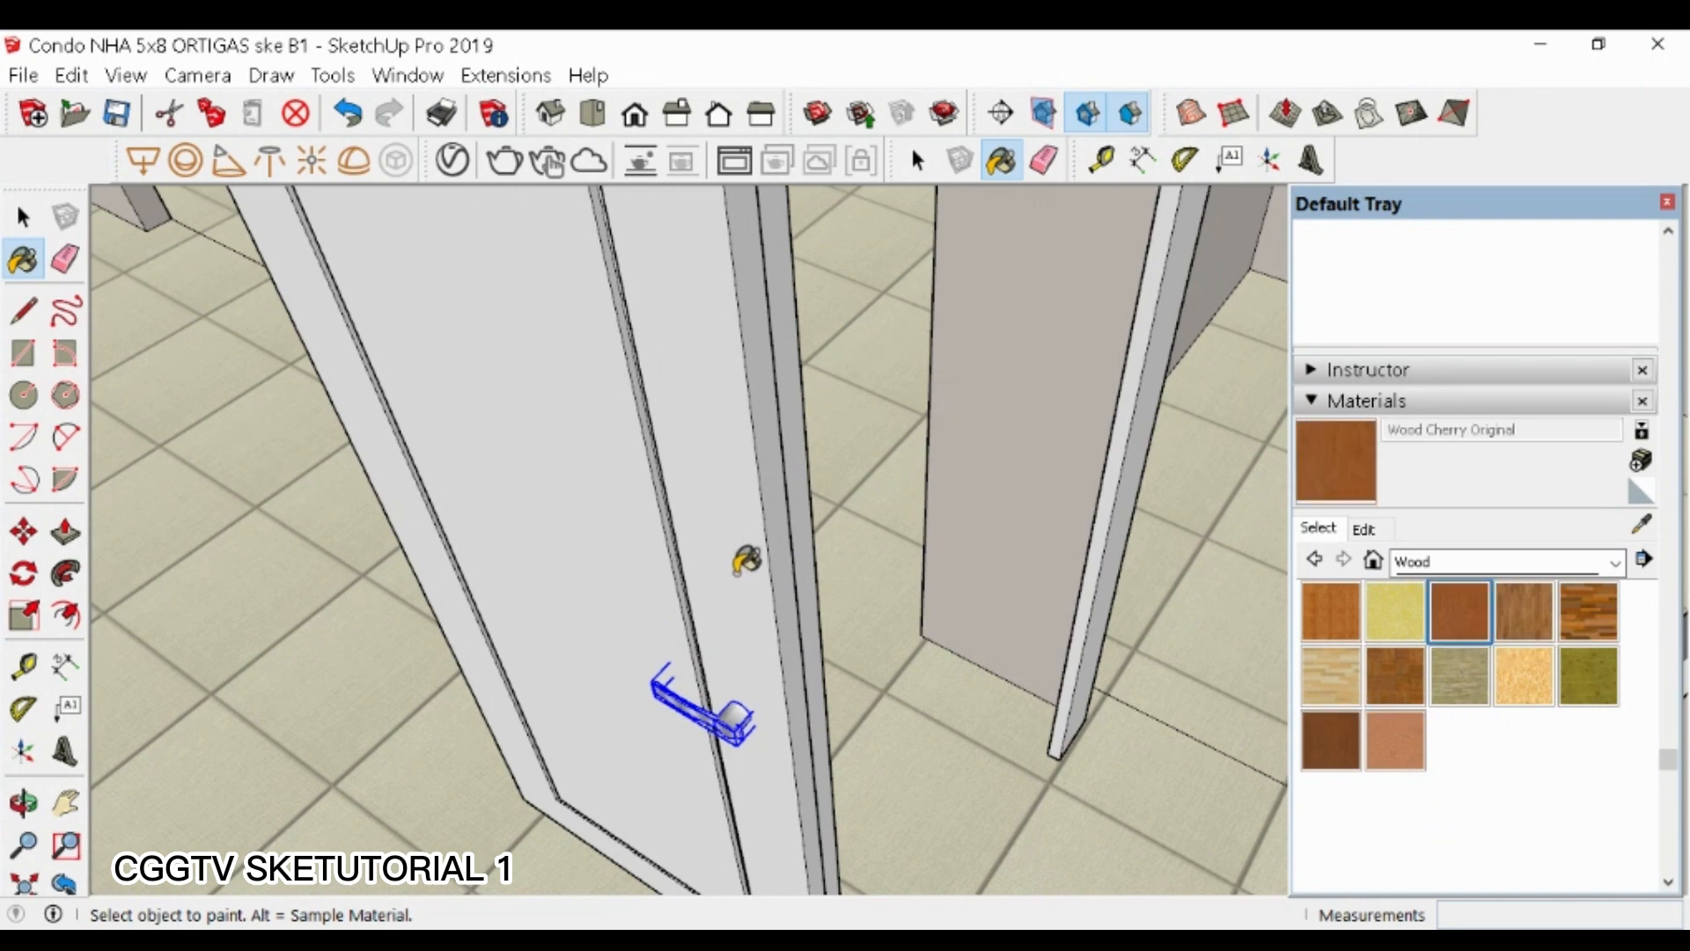
click(737, 614)
key(space)
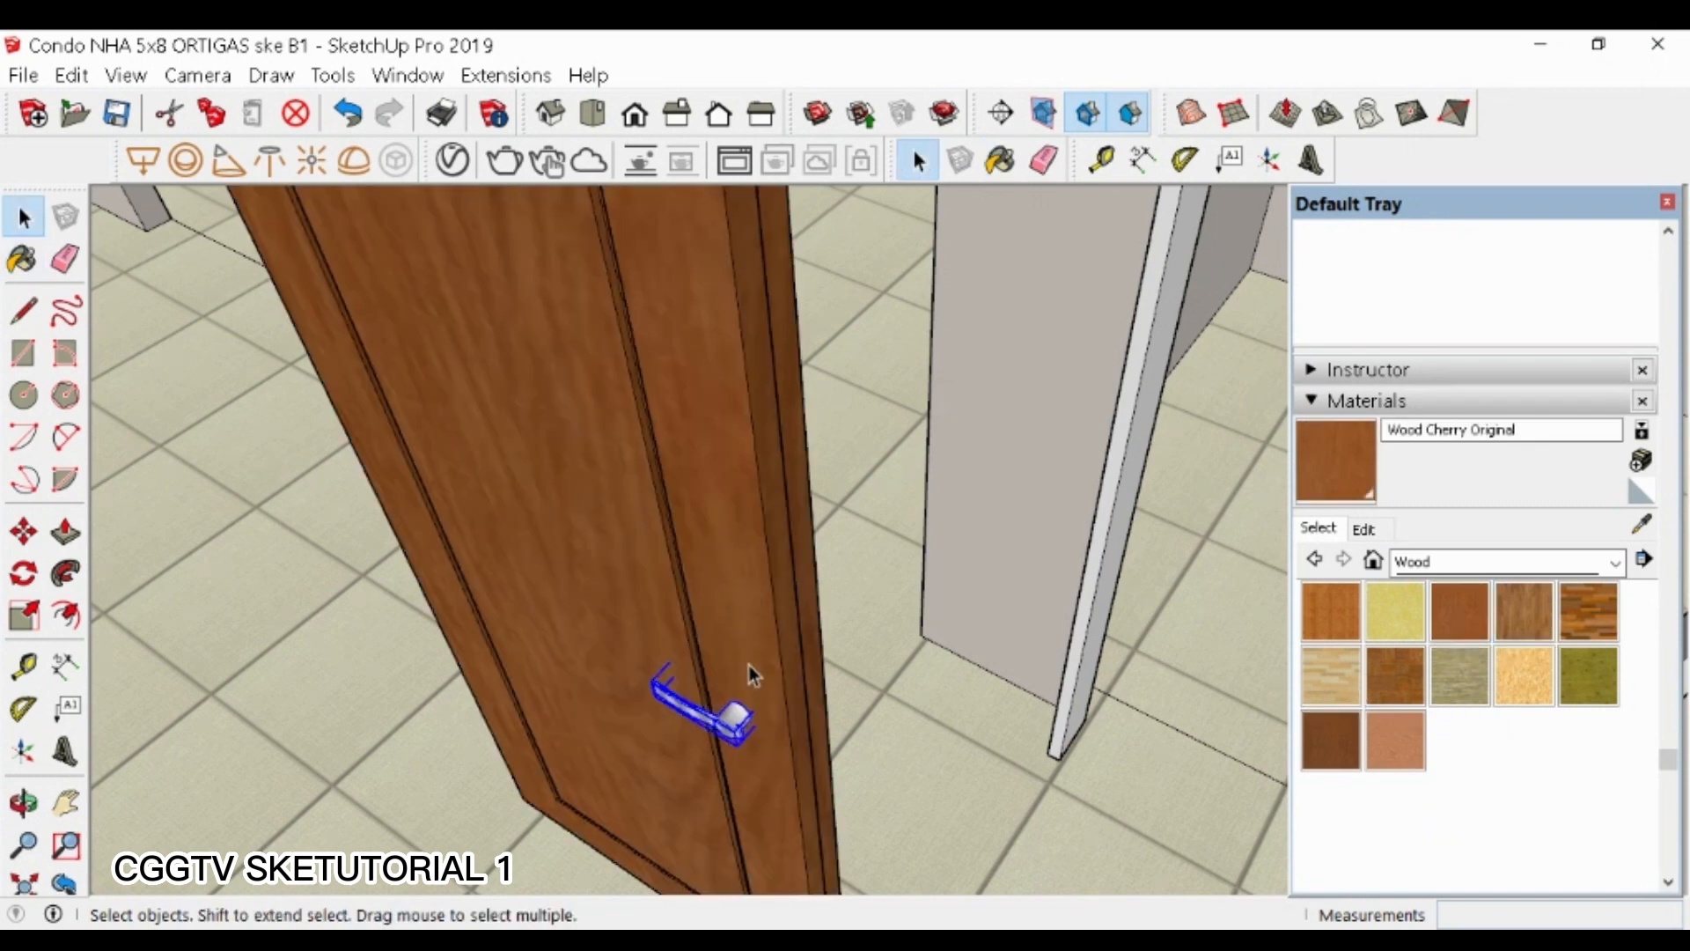
key(b)
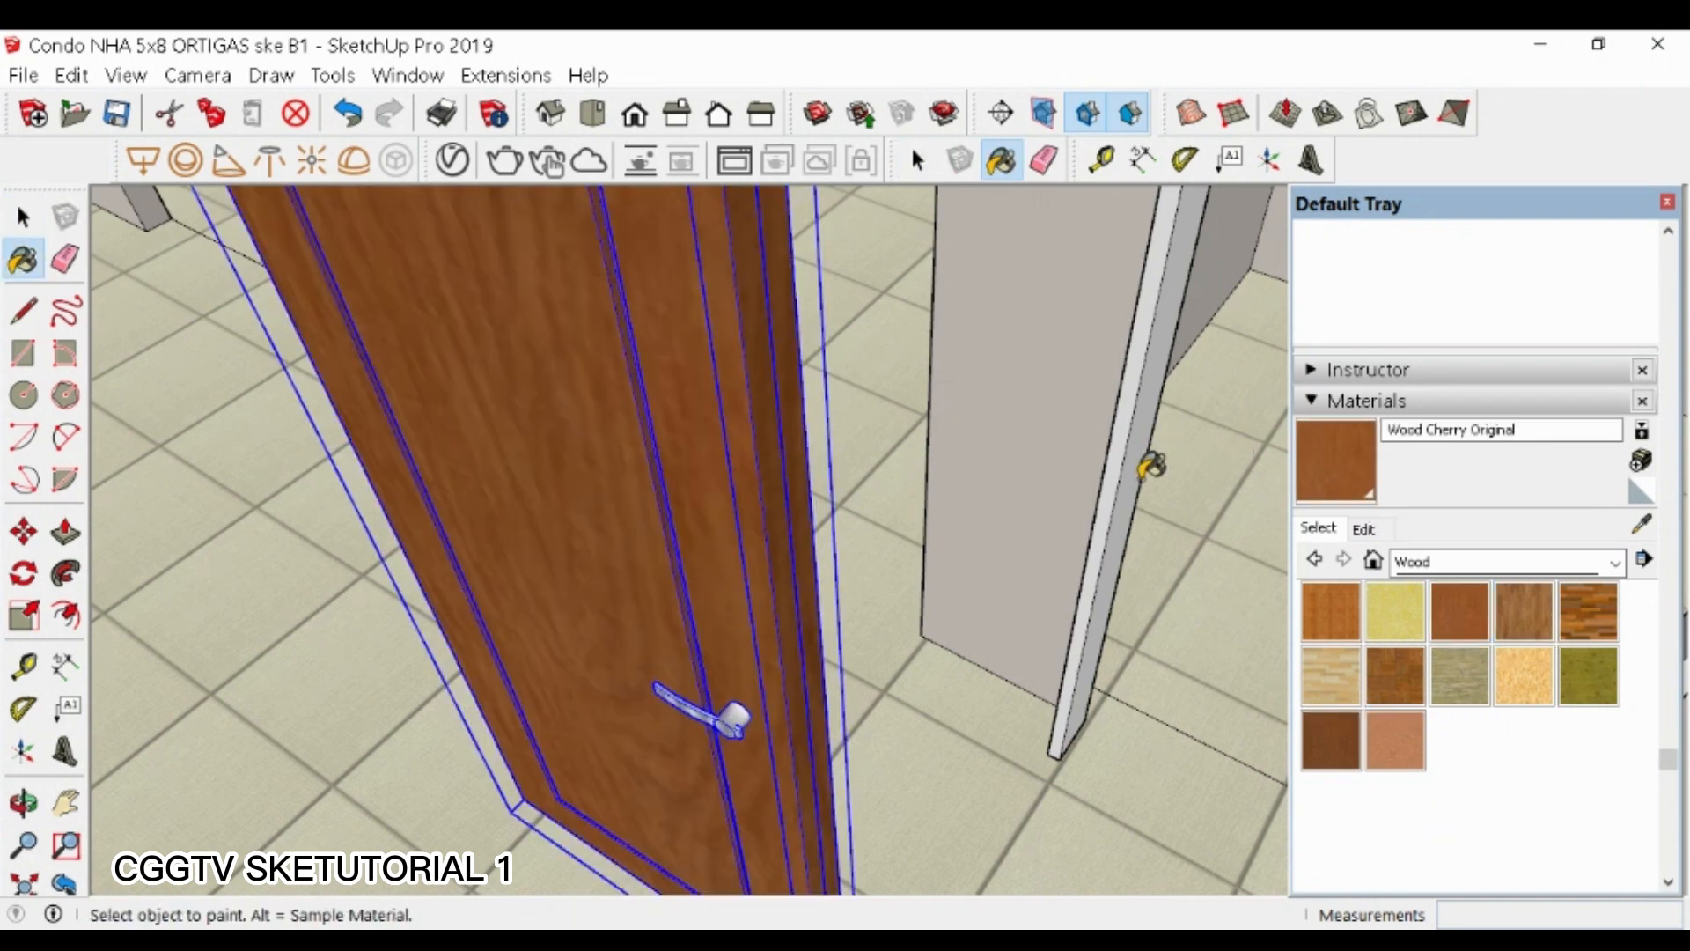
scroll(924, 805, down, 6)
middle_drag(891, 766, 796, 616)
- Move the door leaf with its handles into the door frame, matching it to the frame's bottom corner
key(space)
key(m)
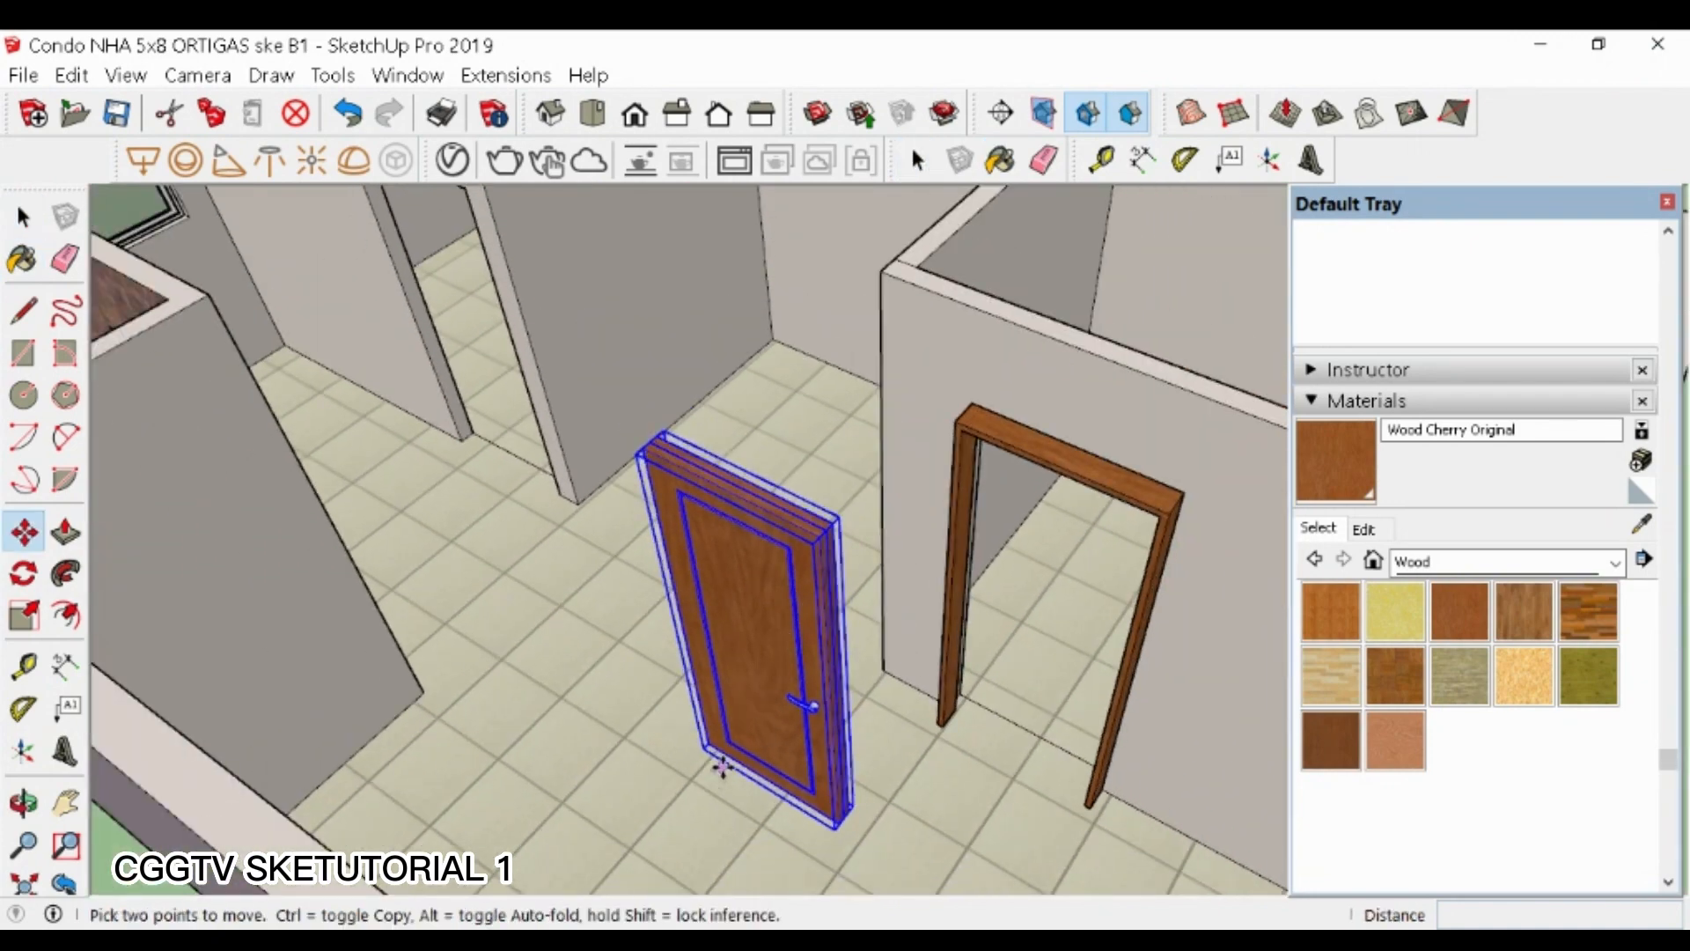
click(706, 749)
scroll(944, 733, up, 6)
click(838, 747)
scroll(782, 724, down, 6)
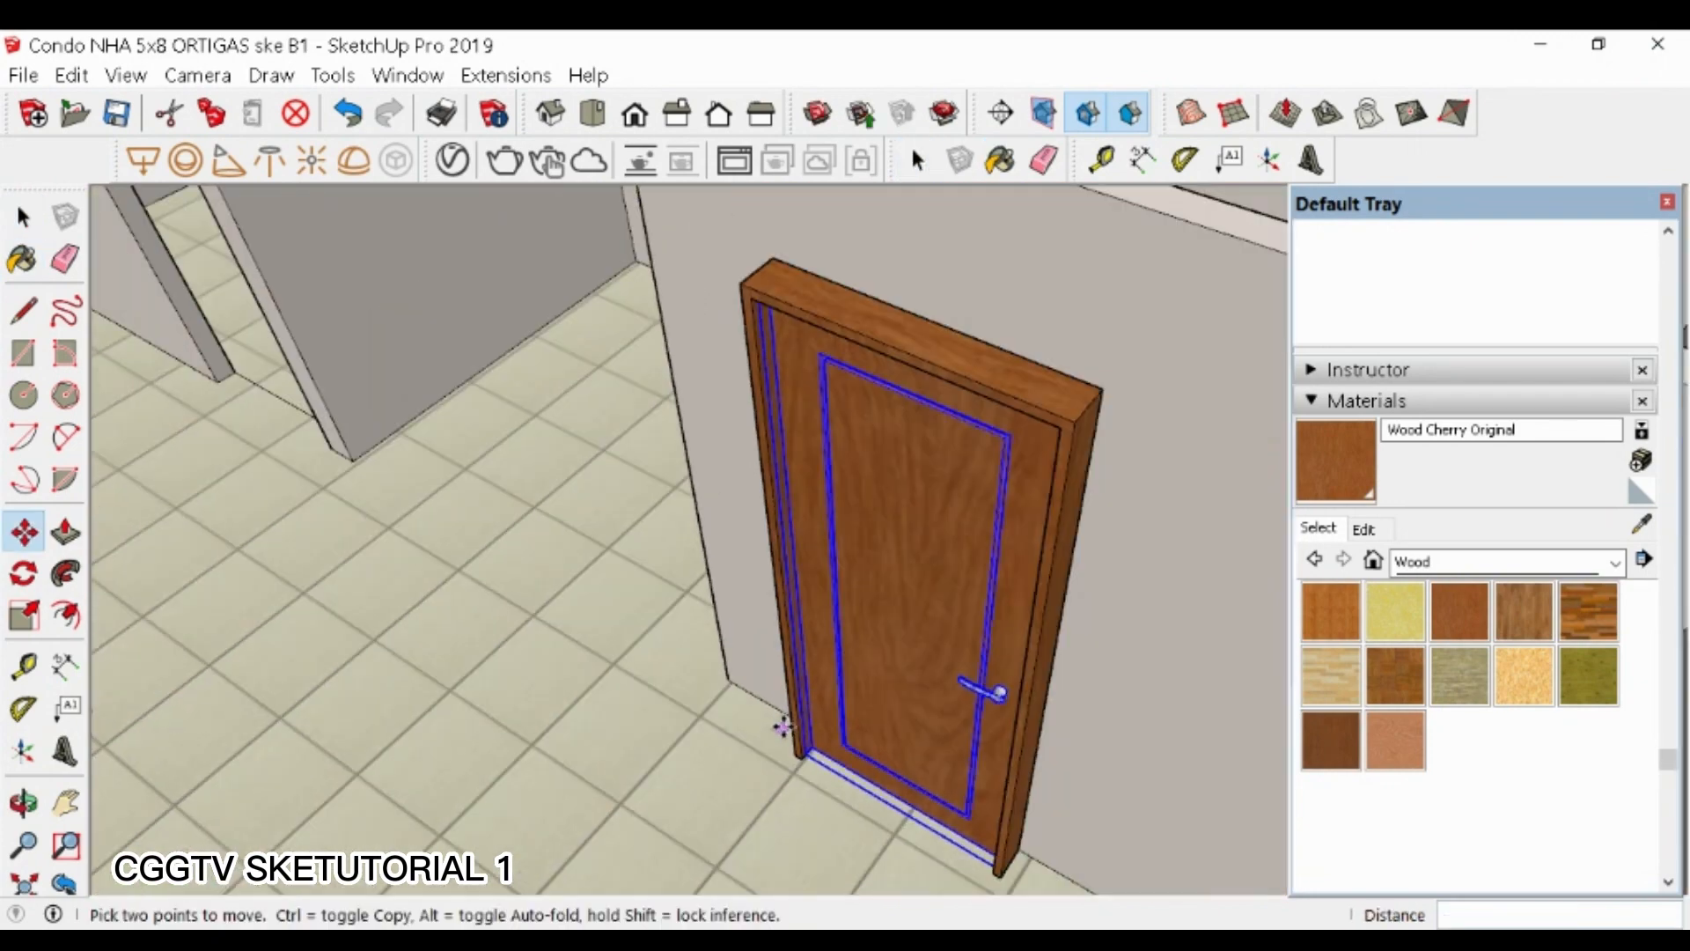
- Group the door leaf, handles and frame as one door
key(space)
ctrl+click(884, 446)
right_click(884, 446)
click(933, 634)
- Inside the door group, shift the door leaf slightly to adjust its fit within the frame
mouse_move(907, 656)
middle_down()
mouse_move(748, 698)
mouse_move(324, 668)
mouse_move(657, 596)
mouse_move(901, 649)
middle_up()
scroll(902, 653, up, 8)
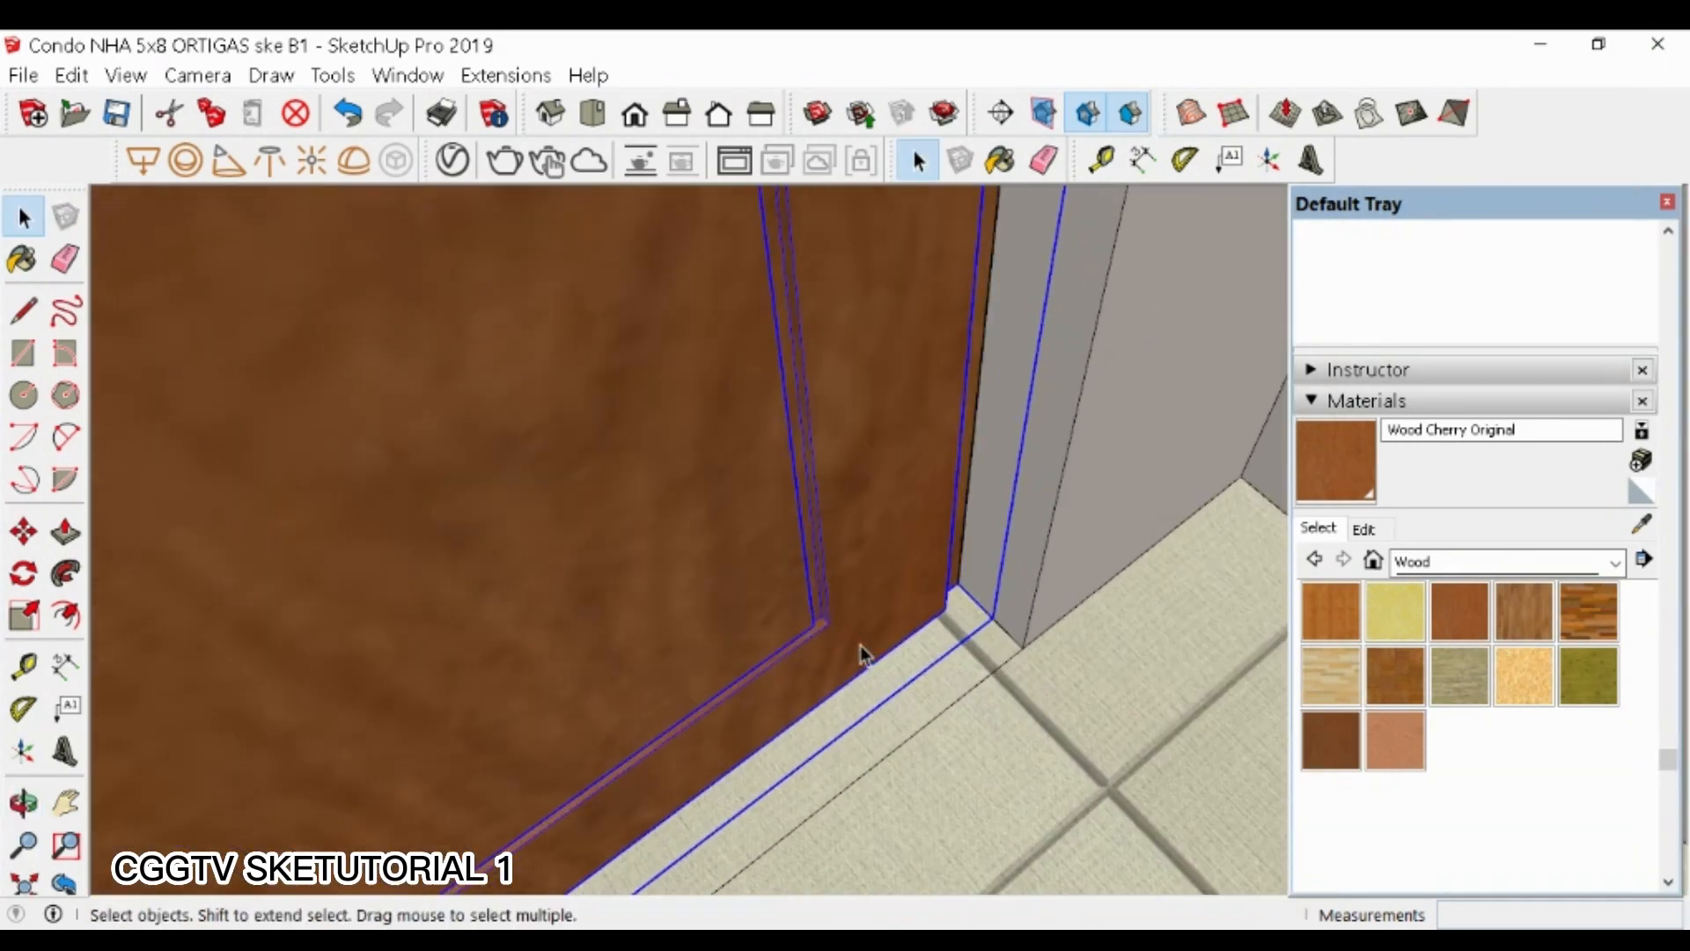
double_click(870, 634)
click(871, 632)
key(m)
click(891, 626)
click(883, 596)
key(space)
scroll(910, 701, down, 10)
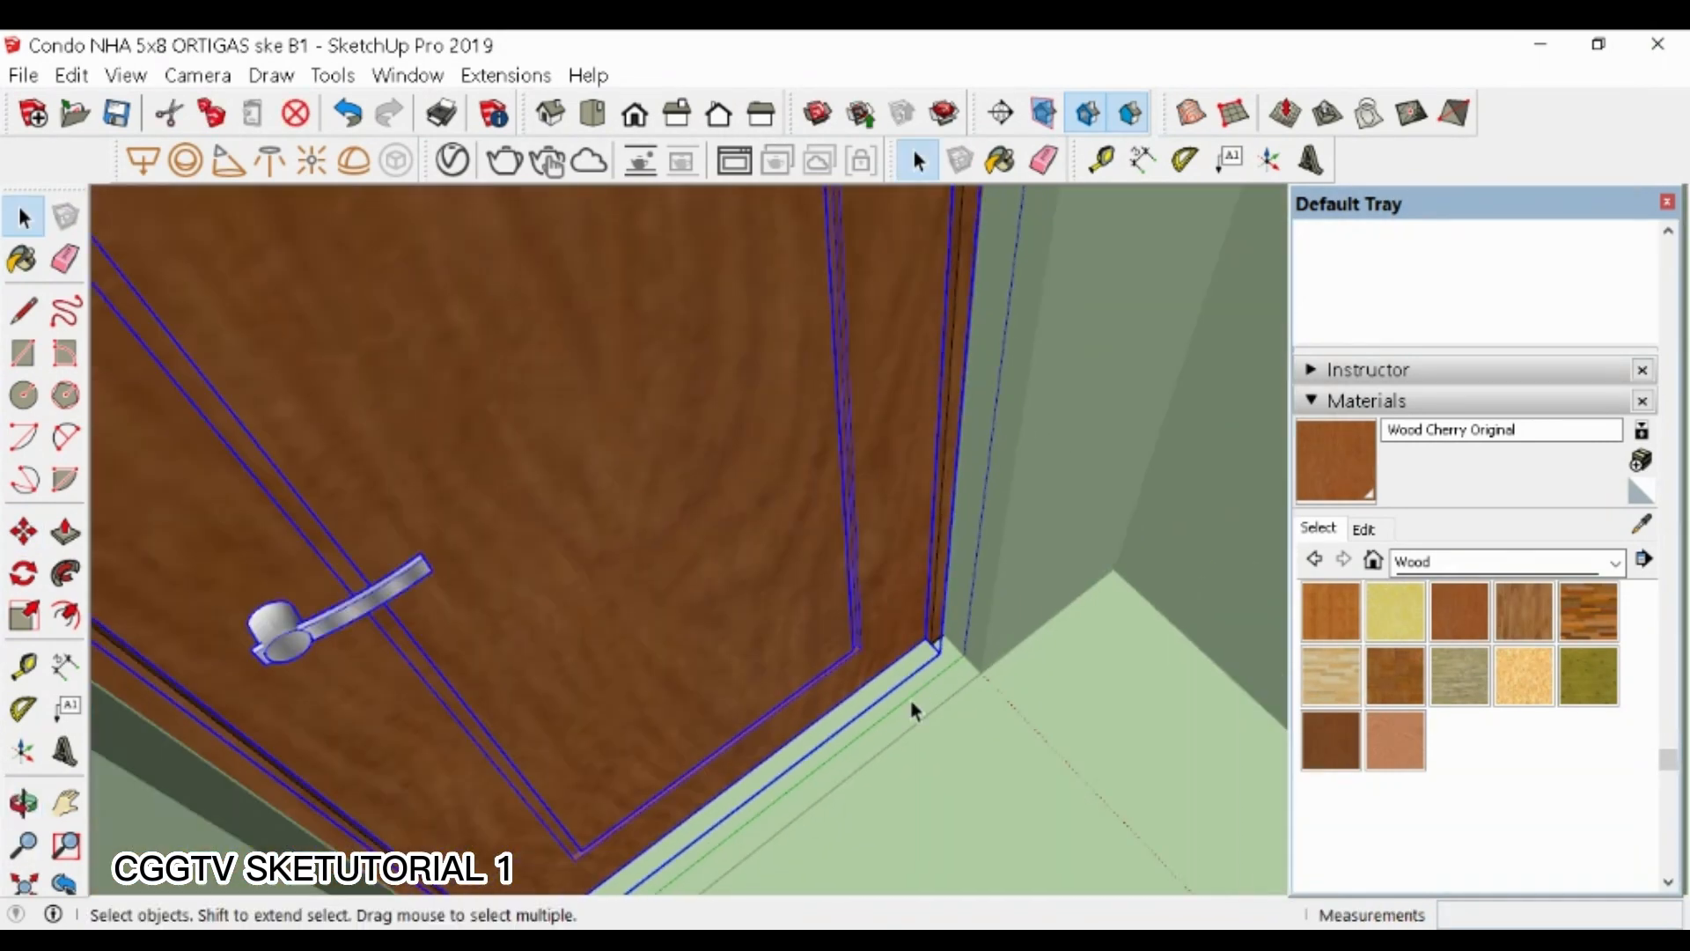
click(454, 648)
- Move the complete door about 0.11 m along the red axis so that it sits within the wall
middle_drag(455, 647, 1136, 652)
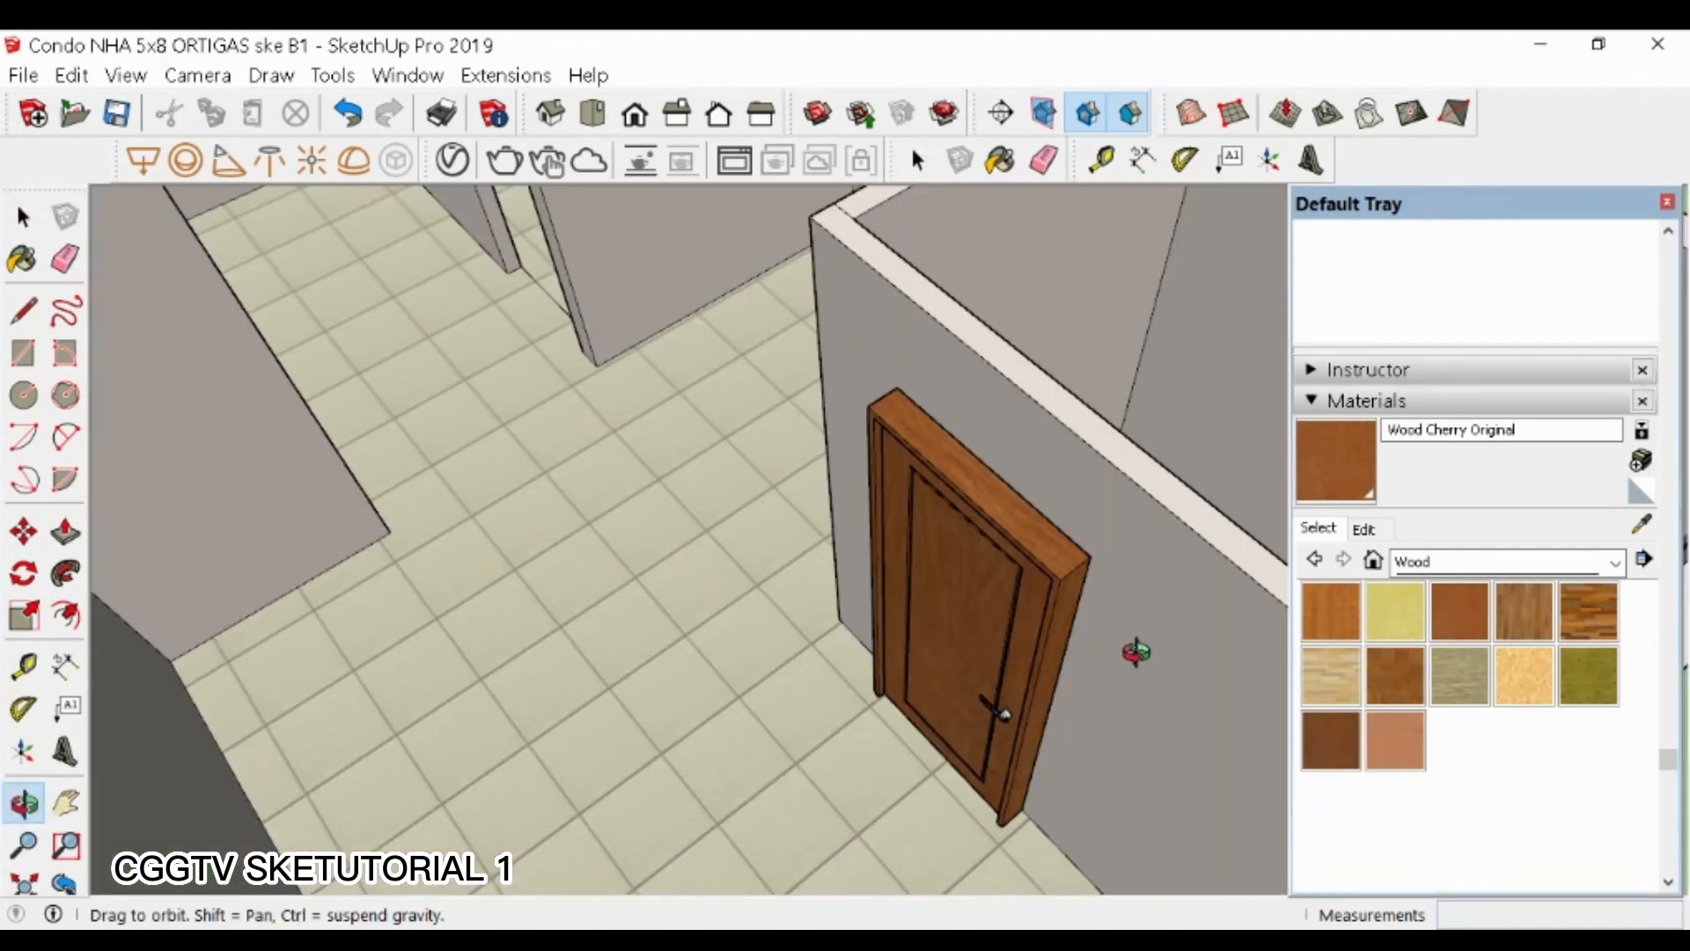
click(925, 657)
scroll(1060, 574, up, 5)
key(m)
click(1058, 601)
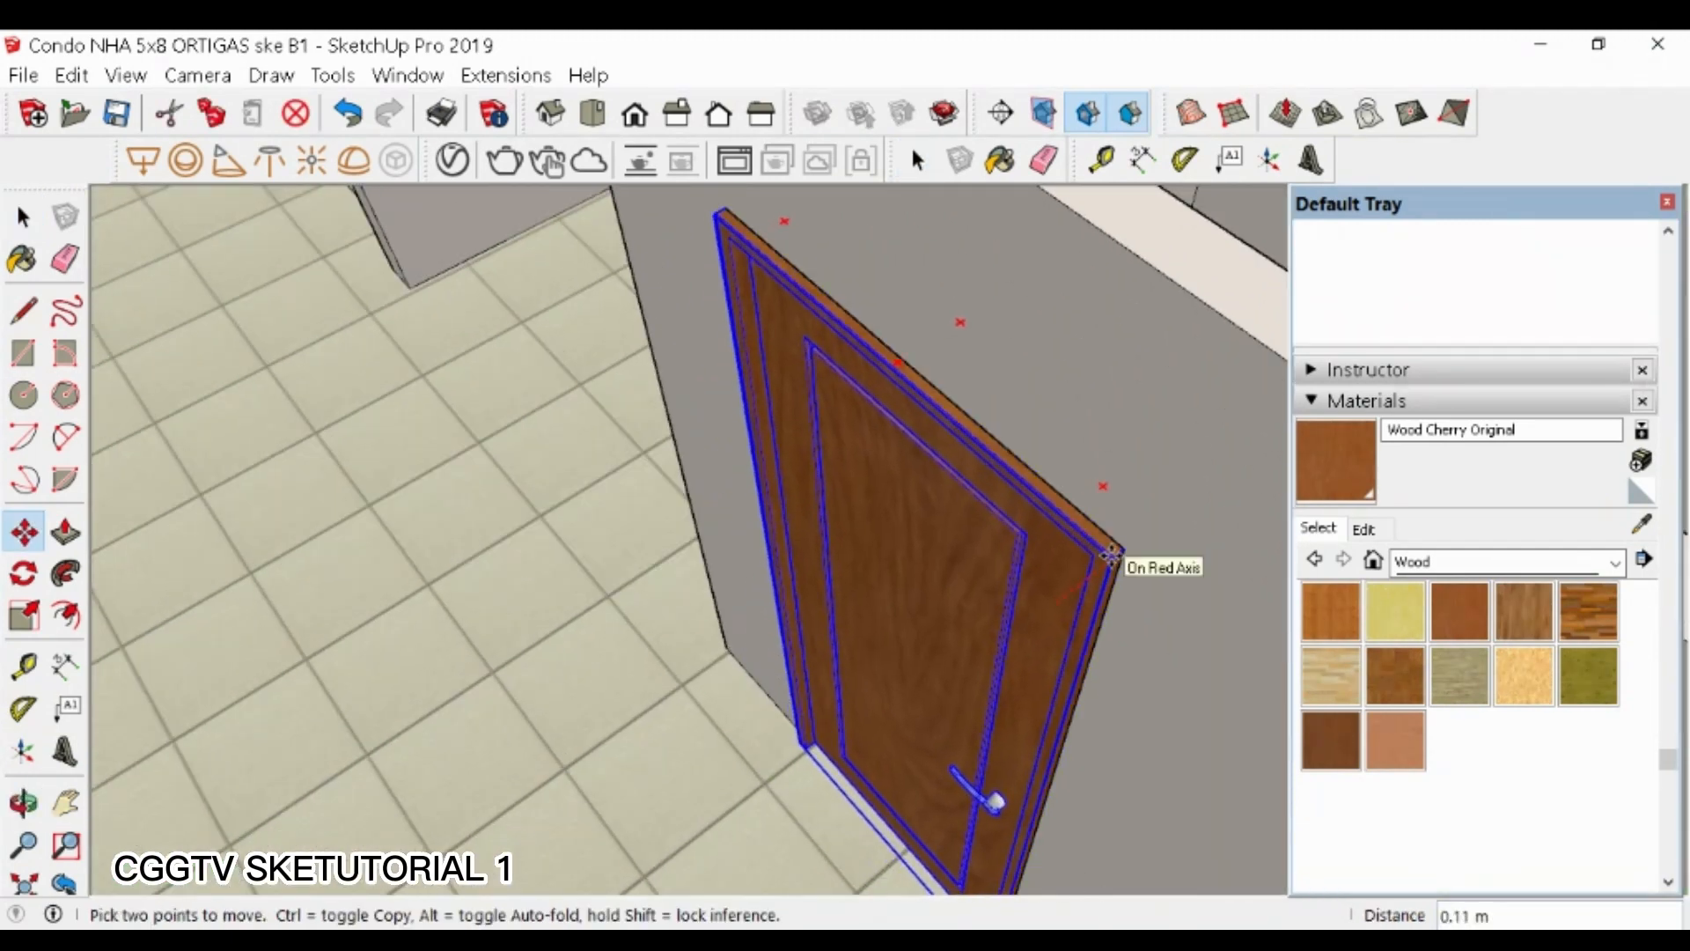
- Copy the complete door into the empty doorway of the bedroom at the other end of the unit
click(1121, 546)
key(ctrl)
scroll(968, 678, down, 7)
scroll(609, 445, up, 5)
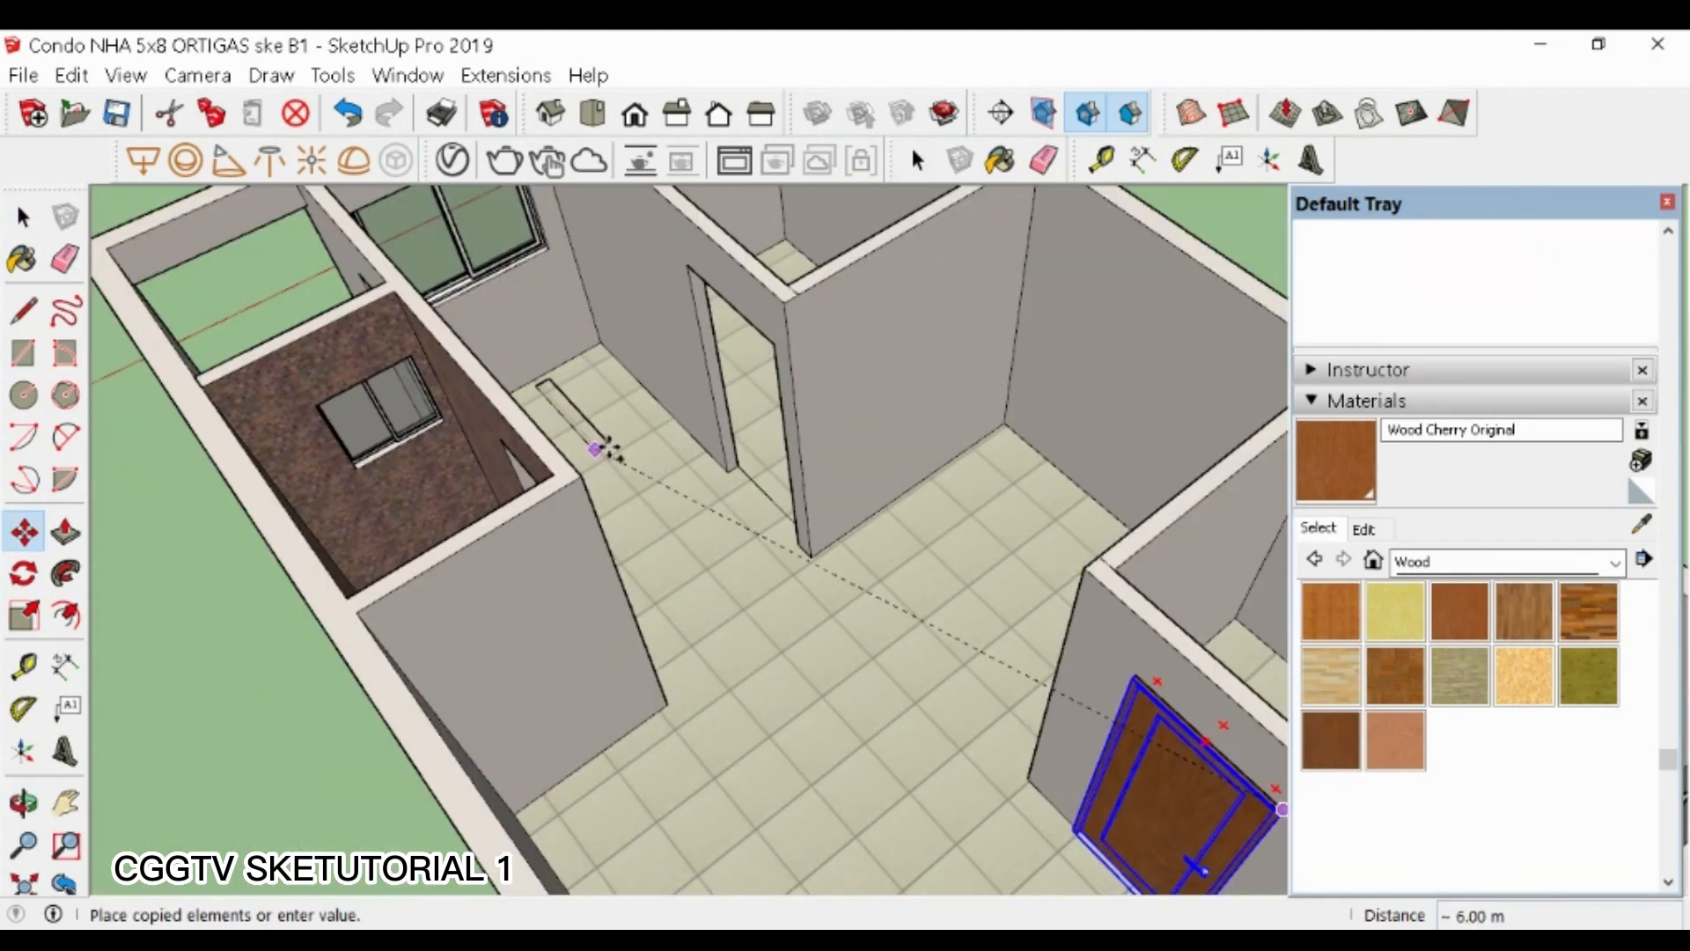
click(860, 287)
- Copy the door once more and position the copy at the doorway of the mosaic-tiled bathroom
scroll(881, 545, down, 2)
scroll(881, 521, down, 4)
click(883, 581)
key(ctrl)
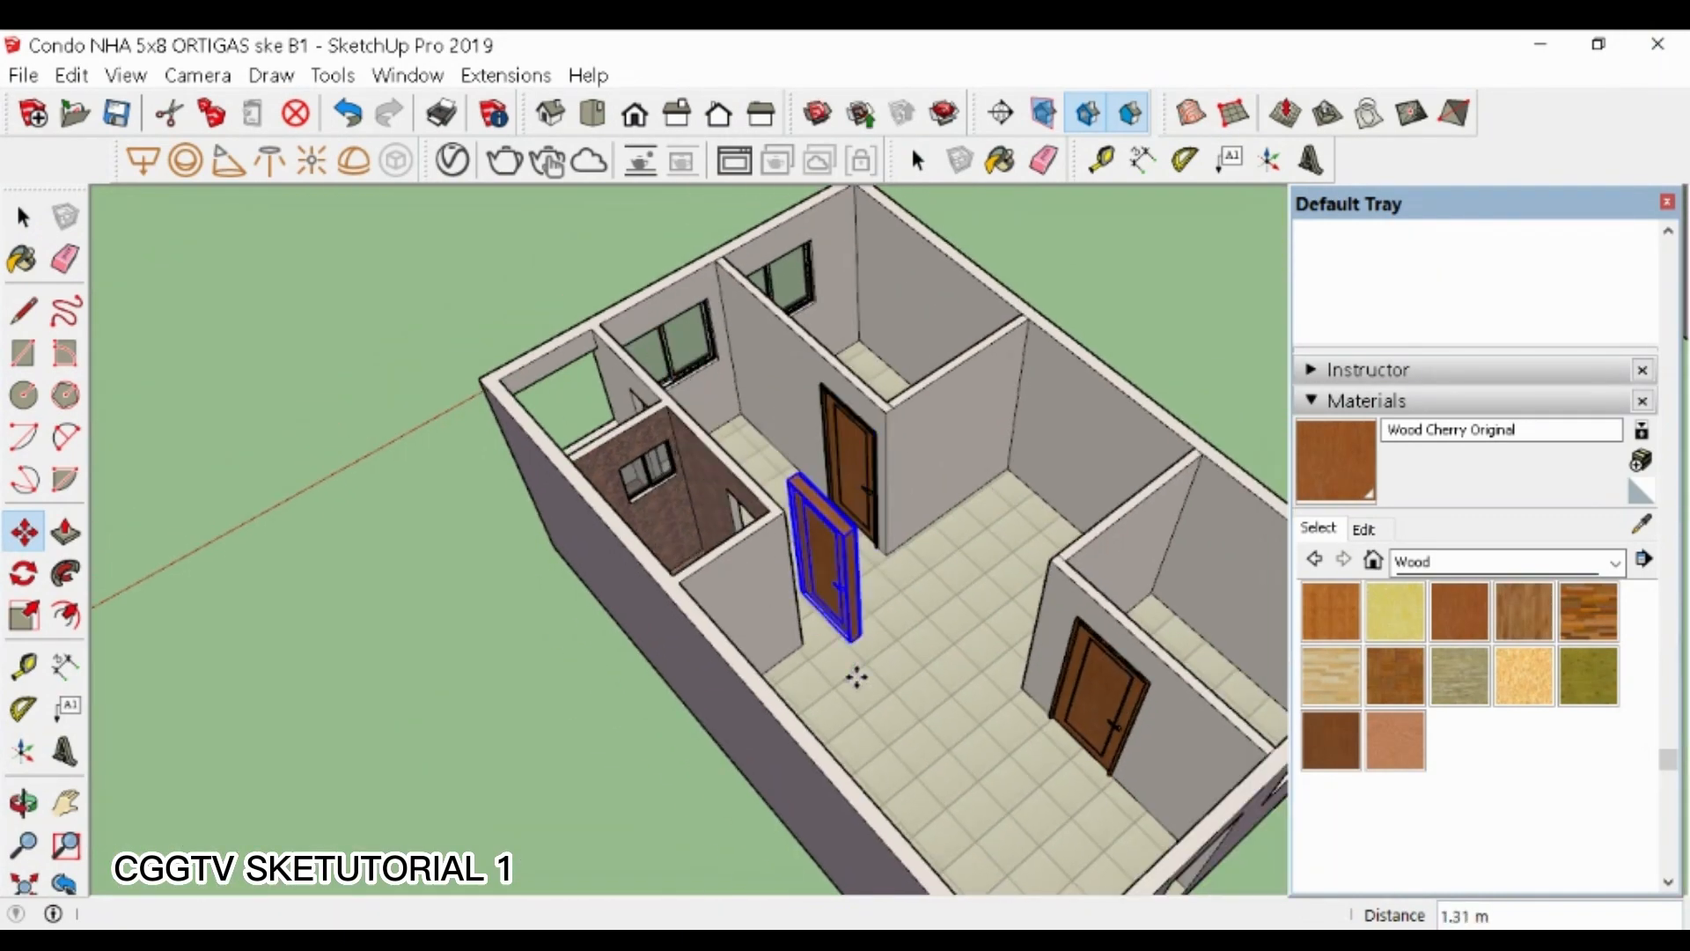
click(857, 675)
scroll(704, 524, up, 6)
click(1211, 600)
middle_drag(1091, 636, 1286, 672)
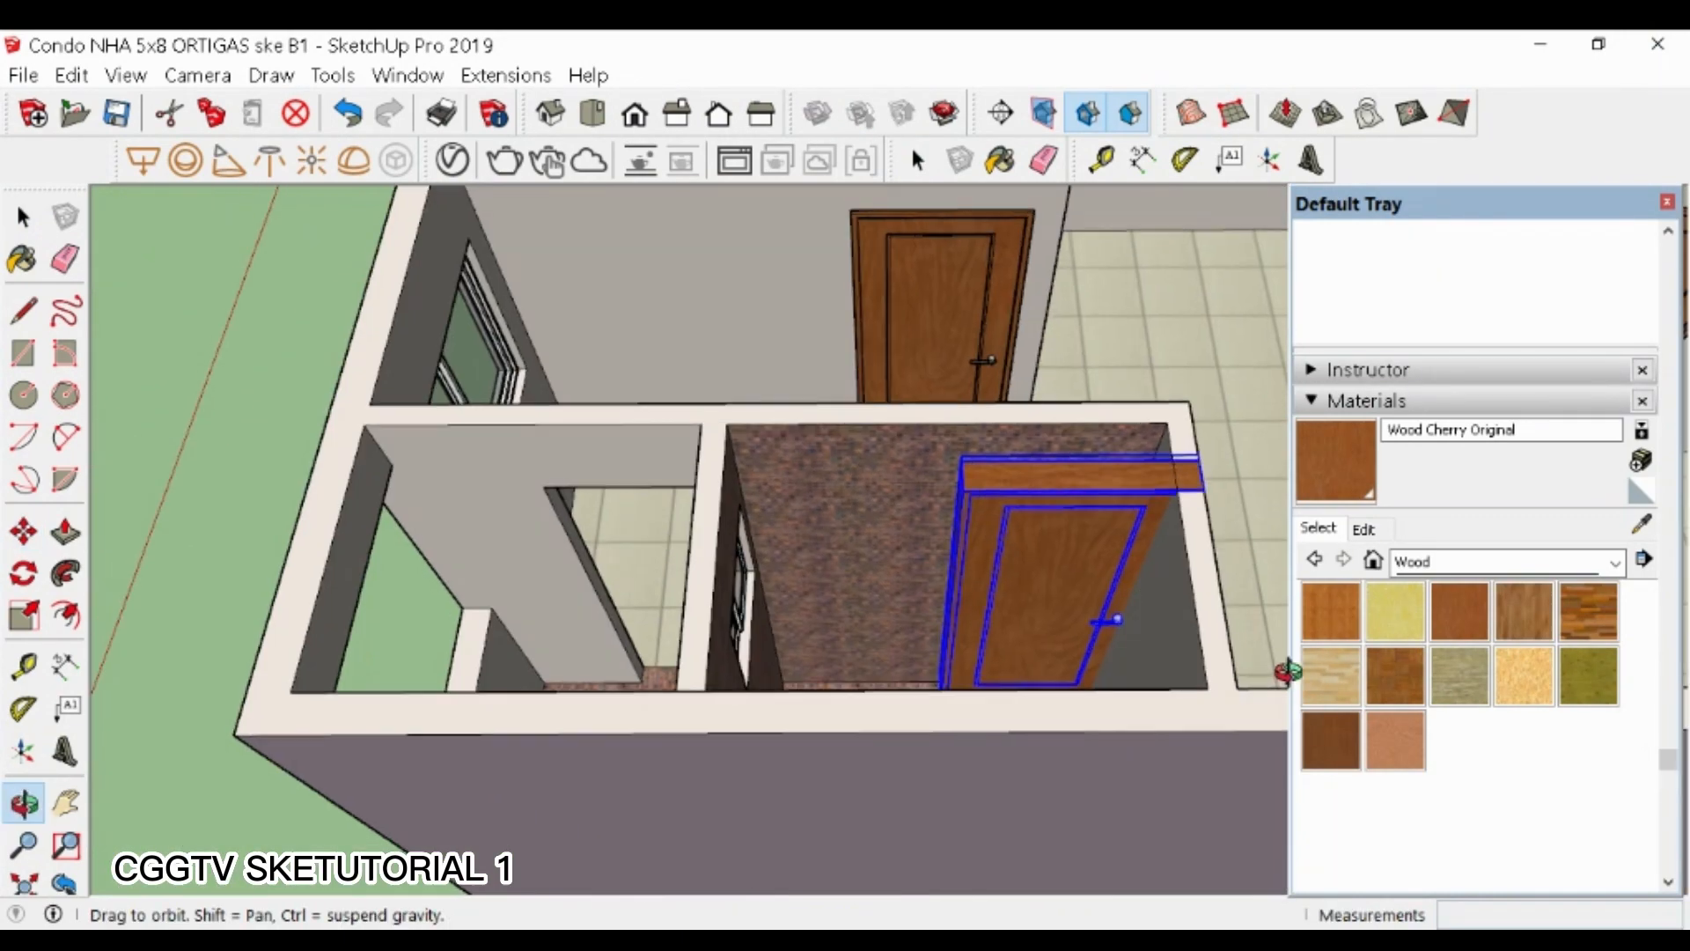
scroll(1038, 519, up, 3)
middle_drag(1041, 519, 1052, 568)
scroll(1118, 467, up, 1)
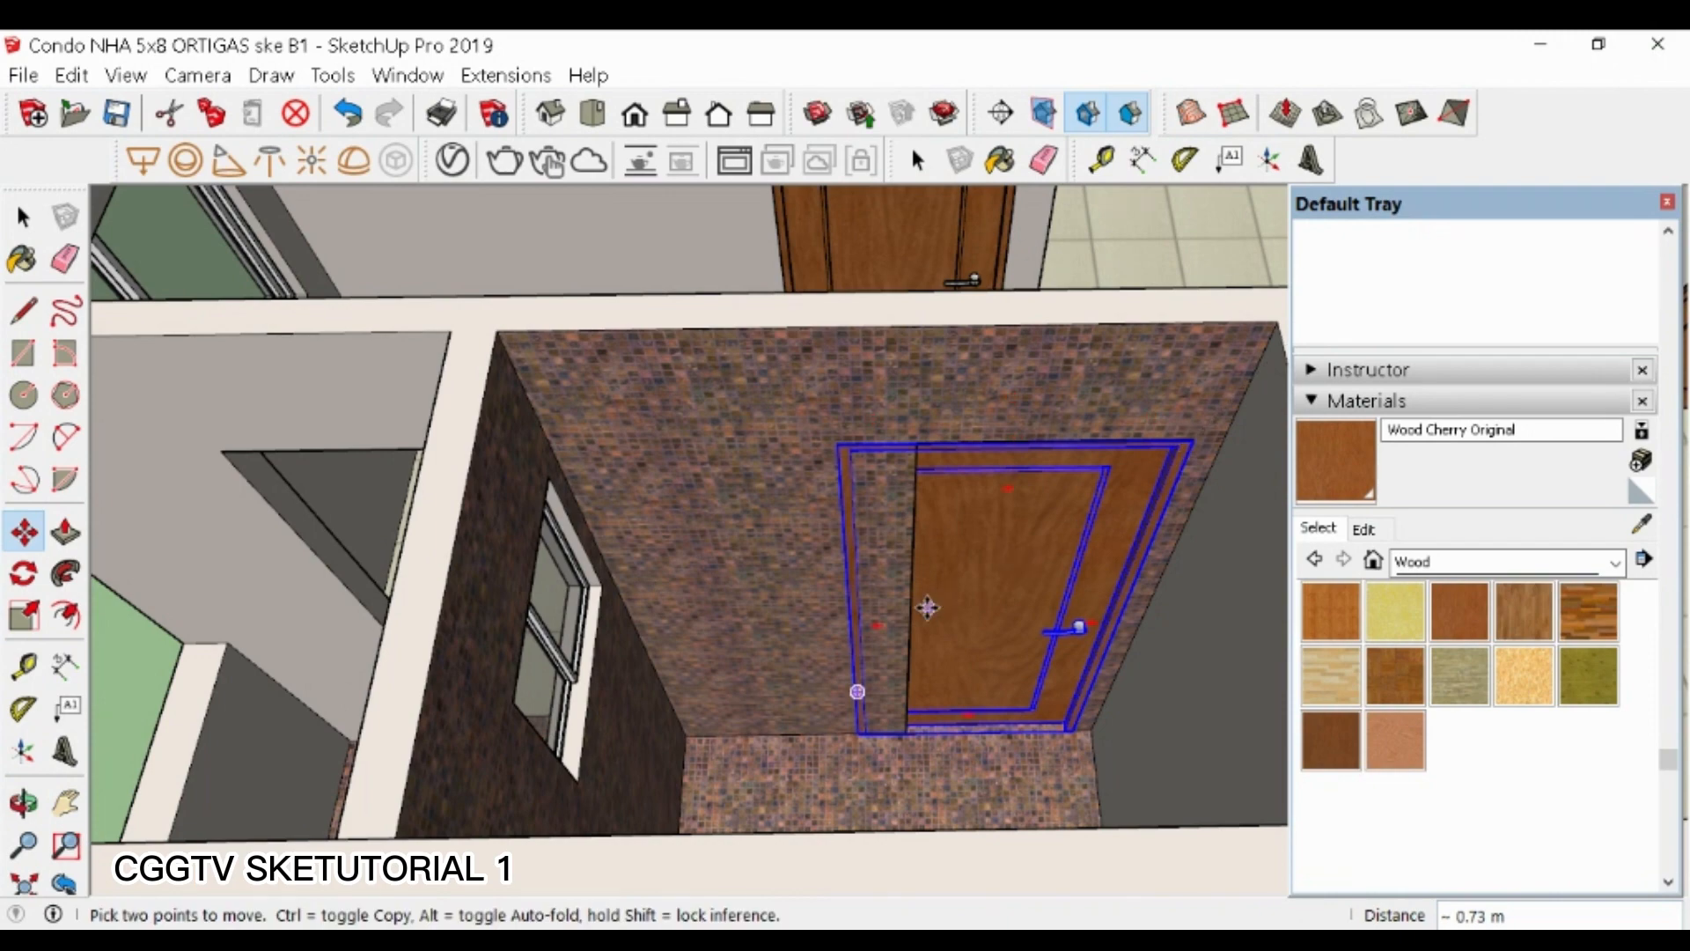
- Scale the bathroom door narrower to match the width of its wall opening
key(s)
drag(847, 595, 916, 595)
scroll(1049, 568, down, 3)
- Copy the bathroom door into the doorway of the small room next to it and rotate the copy in place
key(m)
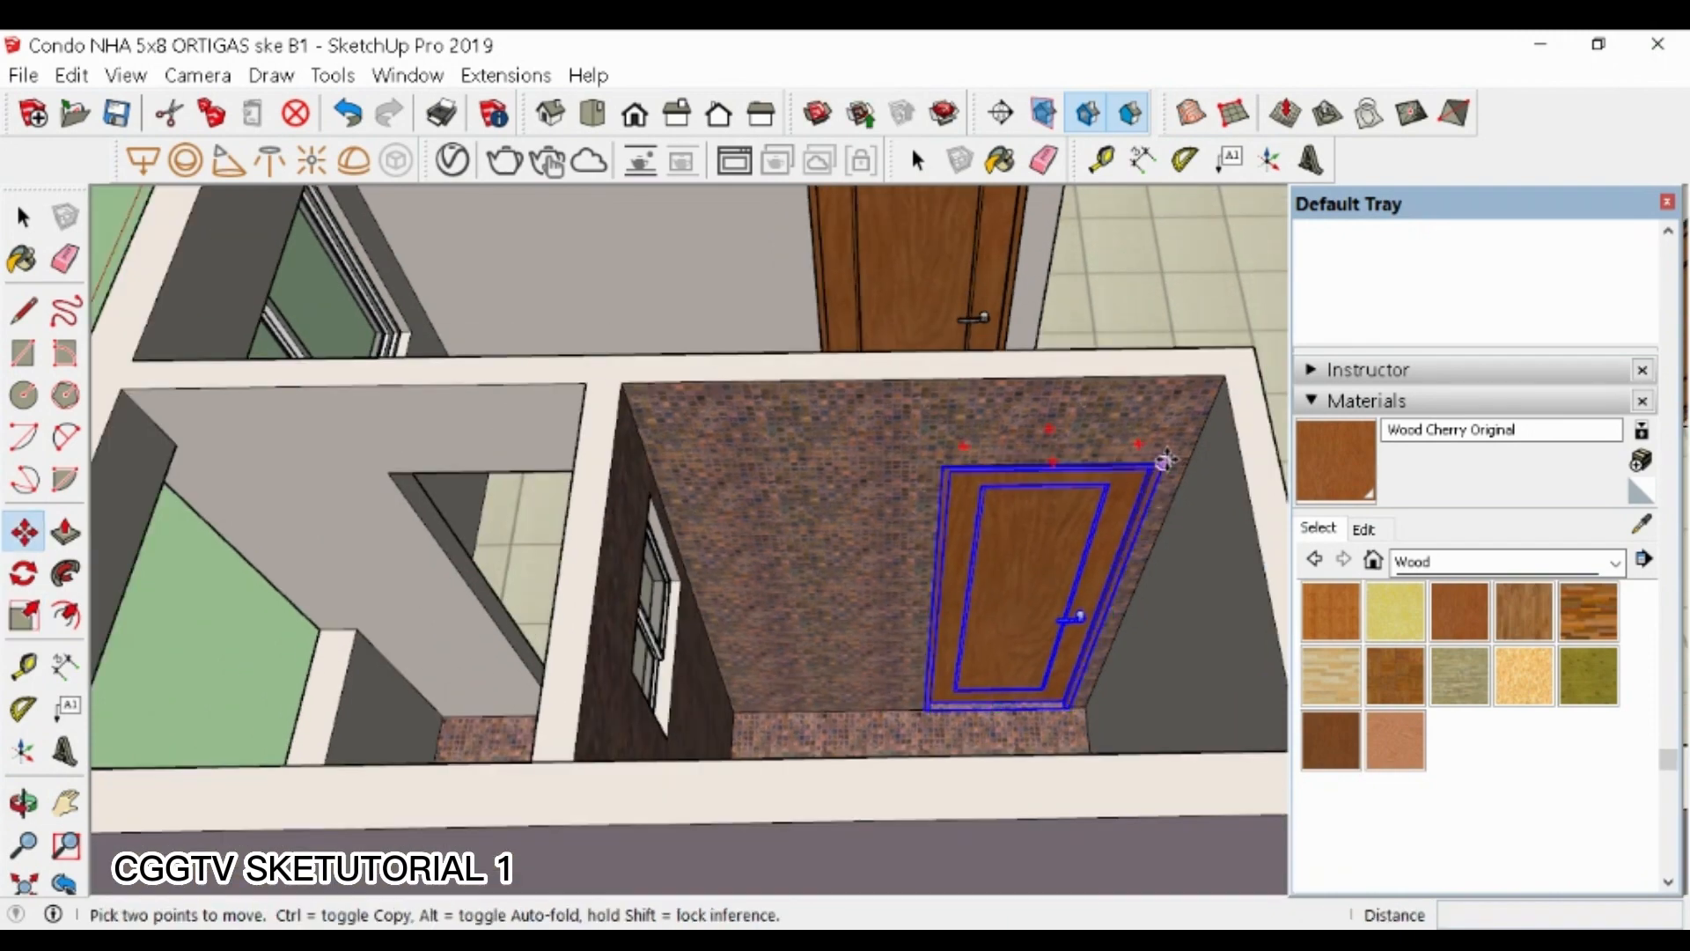
click(1163, 463)
key(ctrl)
scroll(931, 614, down, 4)
scroll(705, 596, up, 4)
click(870, 476)
click(849, 460)
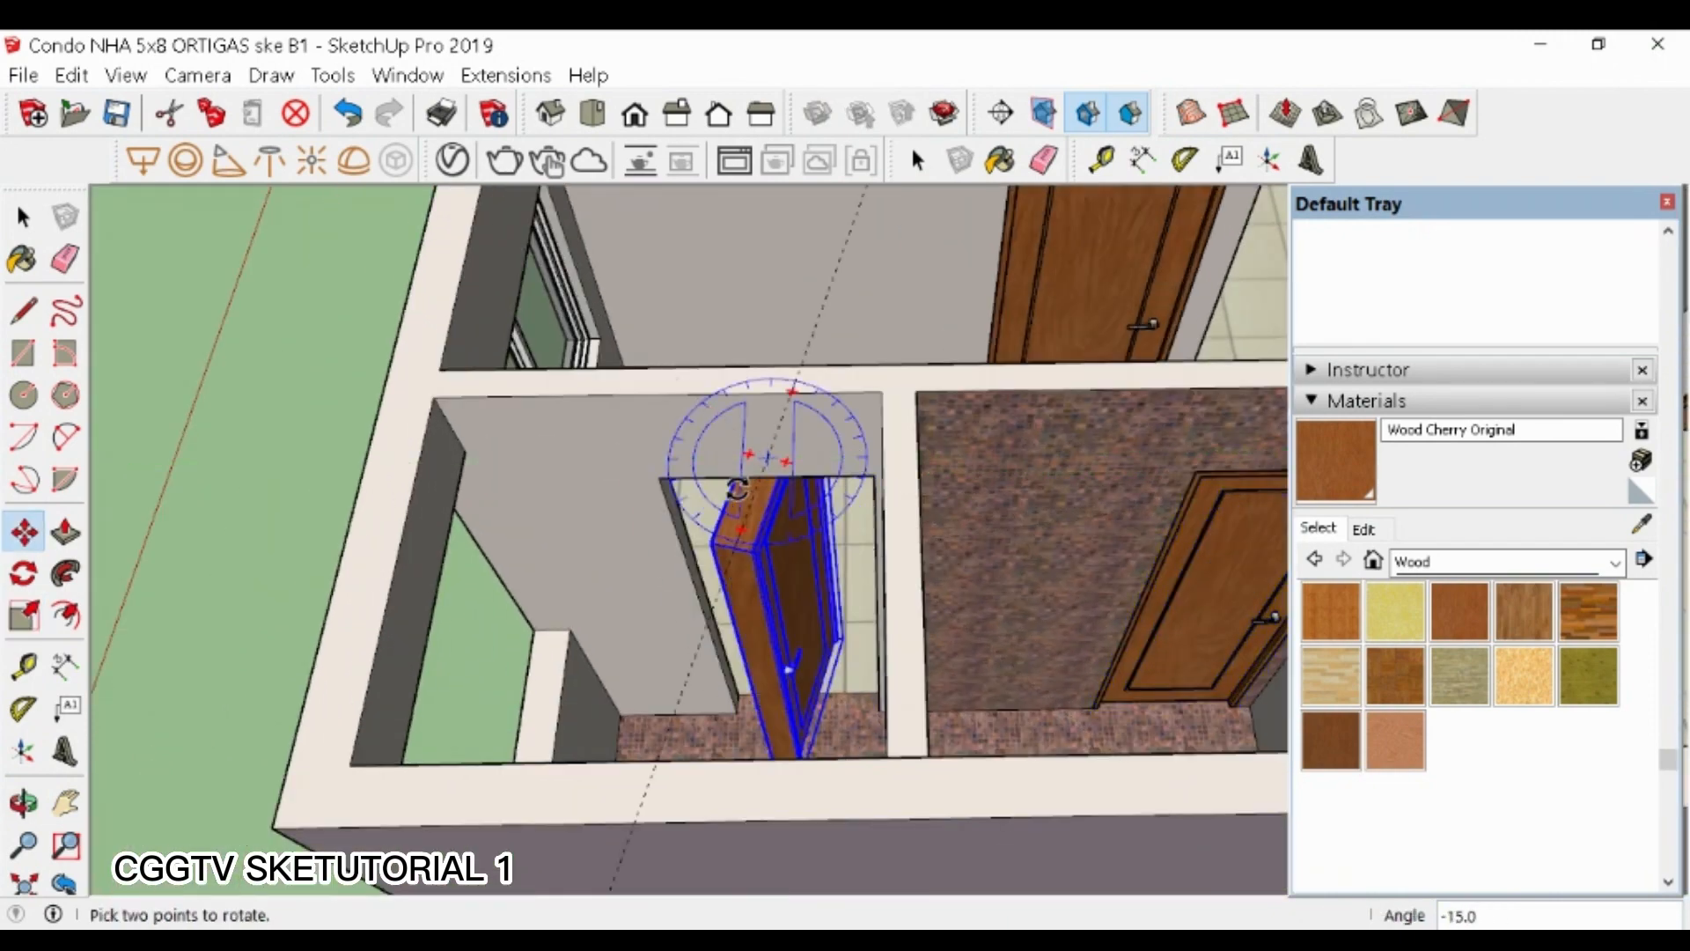
click(672, 464)
- Rotate the bathroom door in place within its doorway
scroll(683, 555, down, 4)
key(space)
click(962, 533)
scroll(977, 527, up, 3)
key(m)
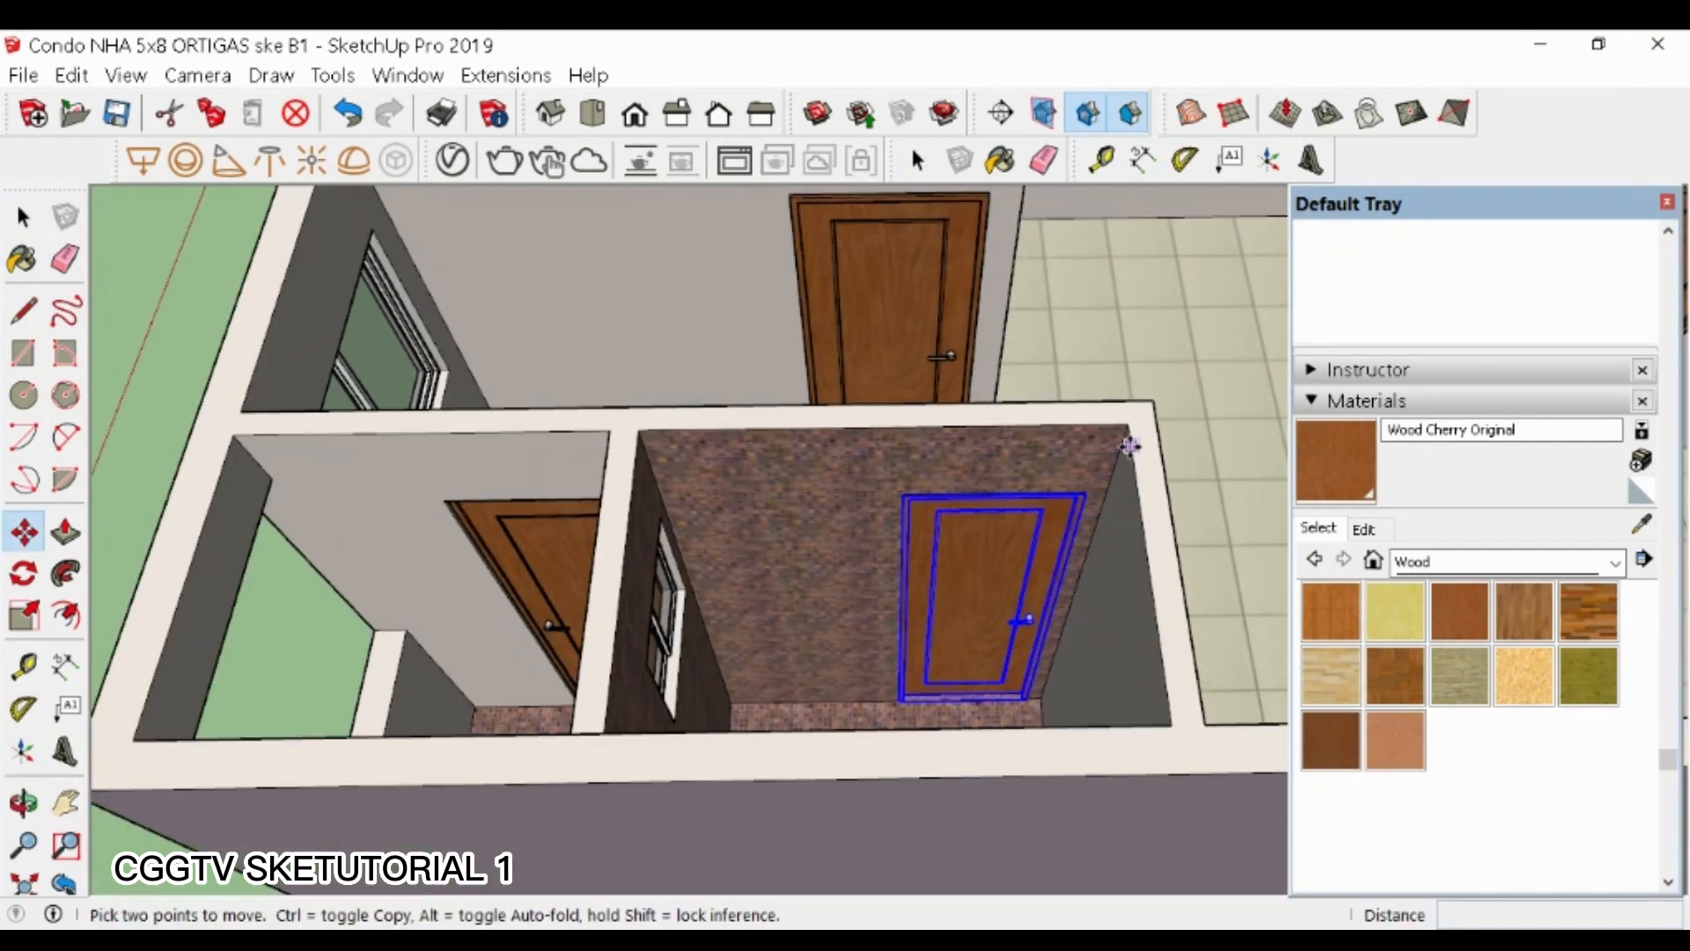
click(1039, 495)
click(872, 475)
scroll(644, 583, down, 5)
key(space)
click(330, 620)
- Draw a counter rectangle of about 1.50 by 0.58 m on the floor below the kitchen window, spanning wall to wall
scroll(607, 608, down, 3)
middle_drag(636, 607, 652, 673)
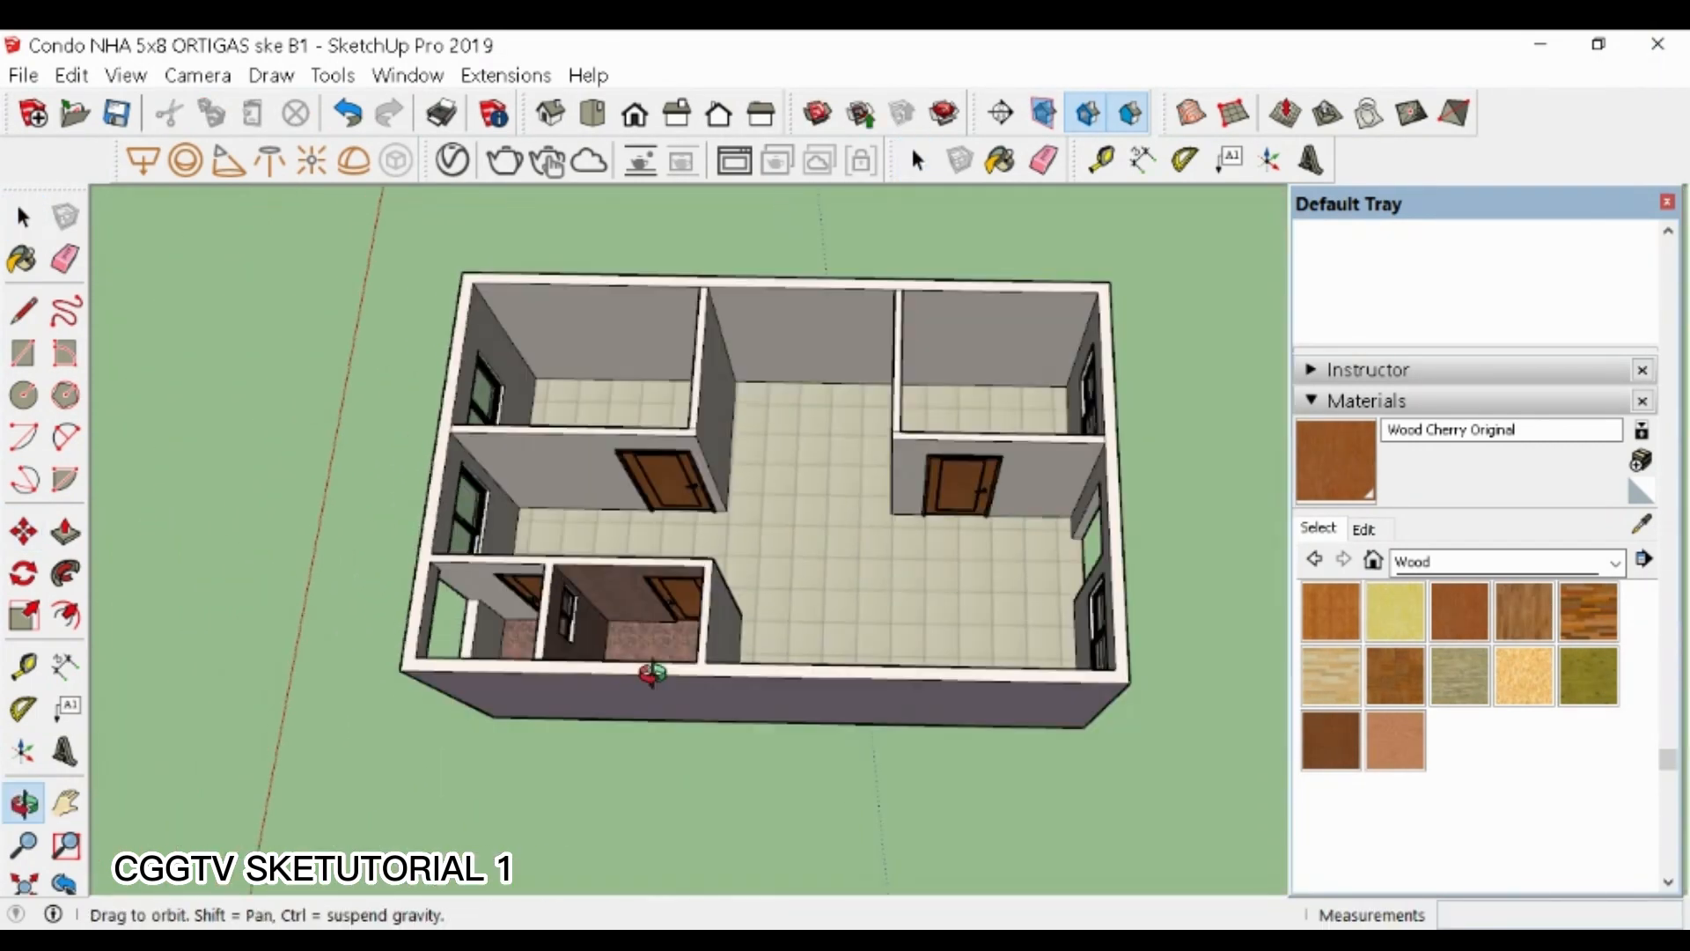
scroll(528, 546, up, 3)
middle_drag(528, 520, 220, 494)
scroll(458, 493, up, 5)
scroll(422, 423, down, 6)
middle_drag(528, 423, 484, 339)
scroll(634, 396, up, 7)
middle_drag(633, 370, 739, 490)
key(r)
click(519, 653)
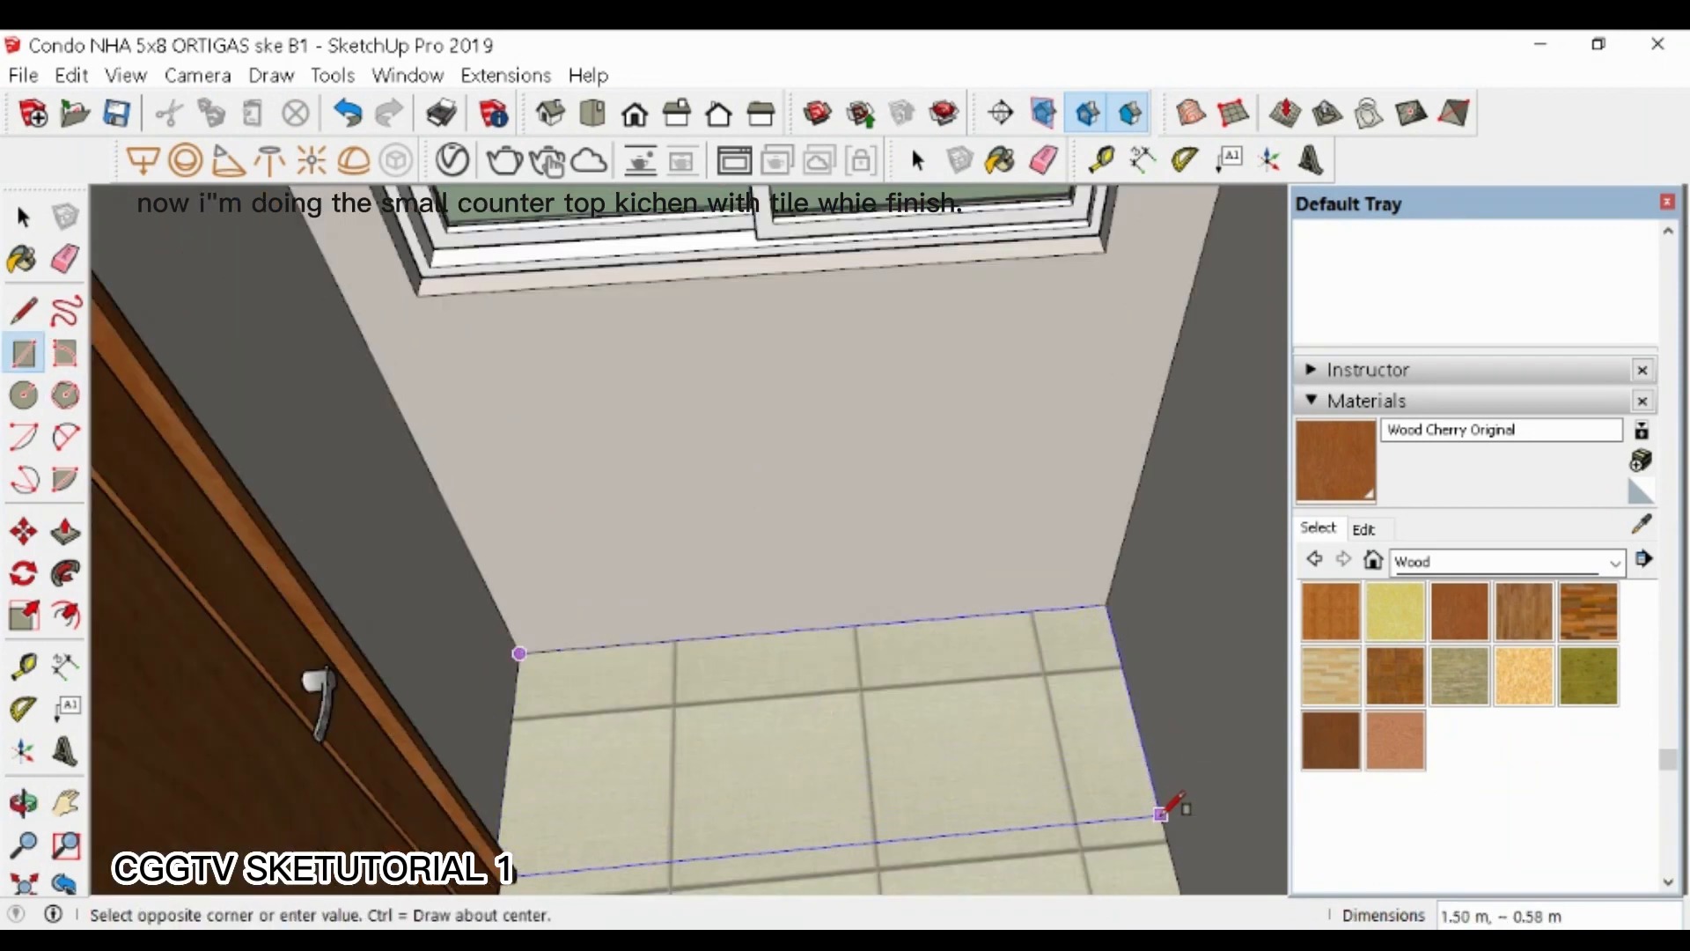
click(1160, 811)
- Extrude the floor rectangle upward into a solid kitchen counter block
key(p)
drag(1056, 759, 977, 742)
scroll(779, 677, down, 2)
key(space)
- Draw a sink rectangle on the counter top's half nearest the door and recess it about 0.17 m
scroll(620, 726, up, 1)
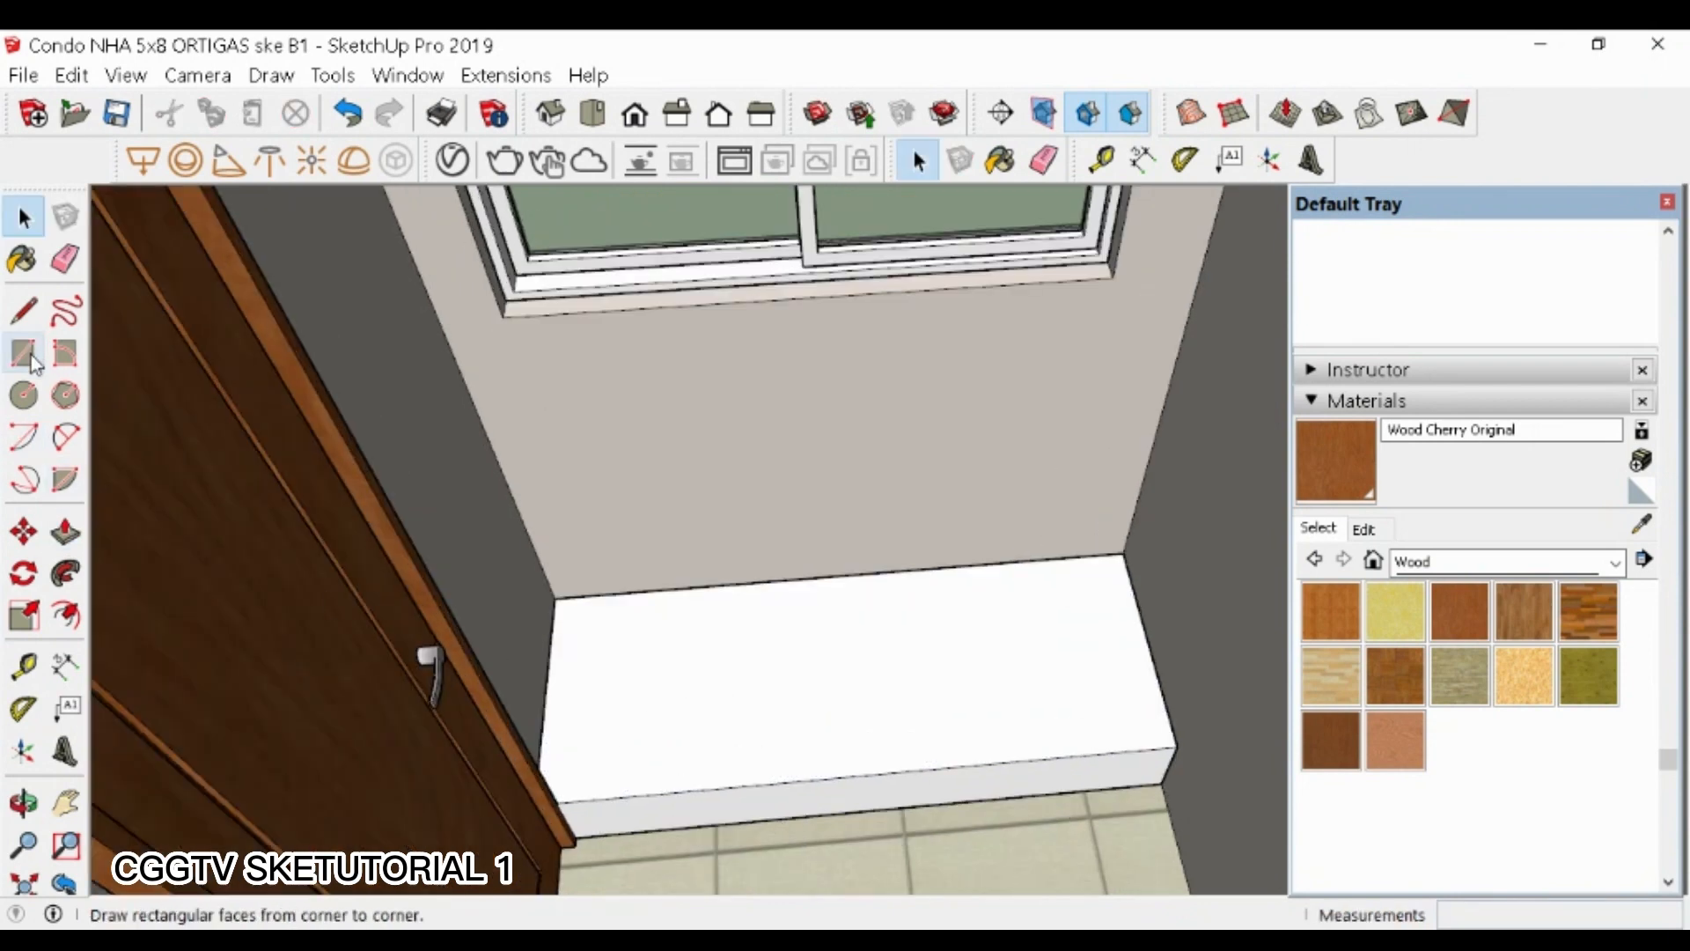
click(604, 616)
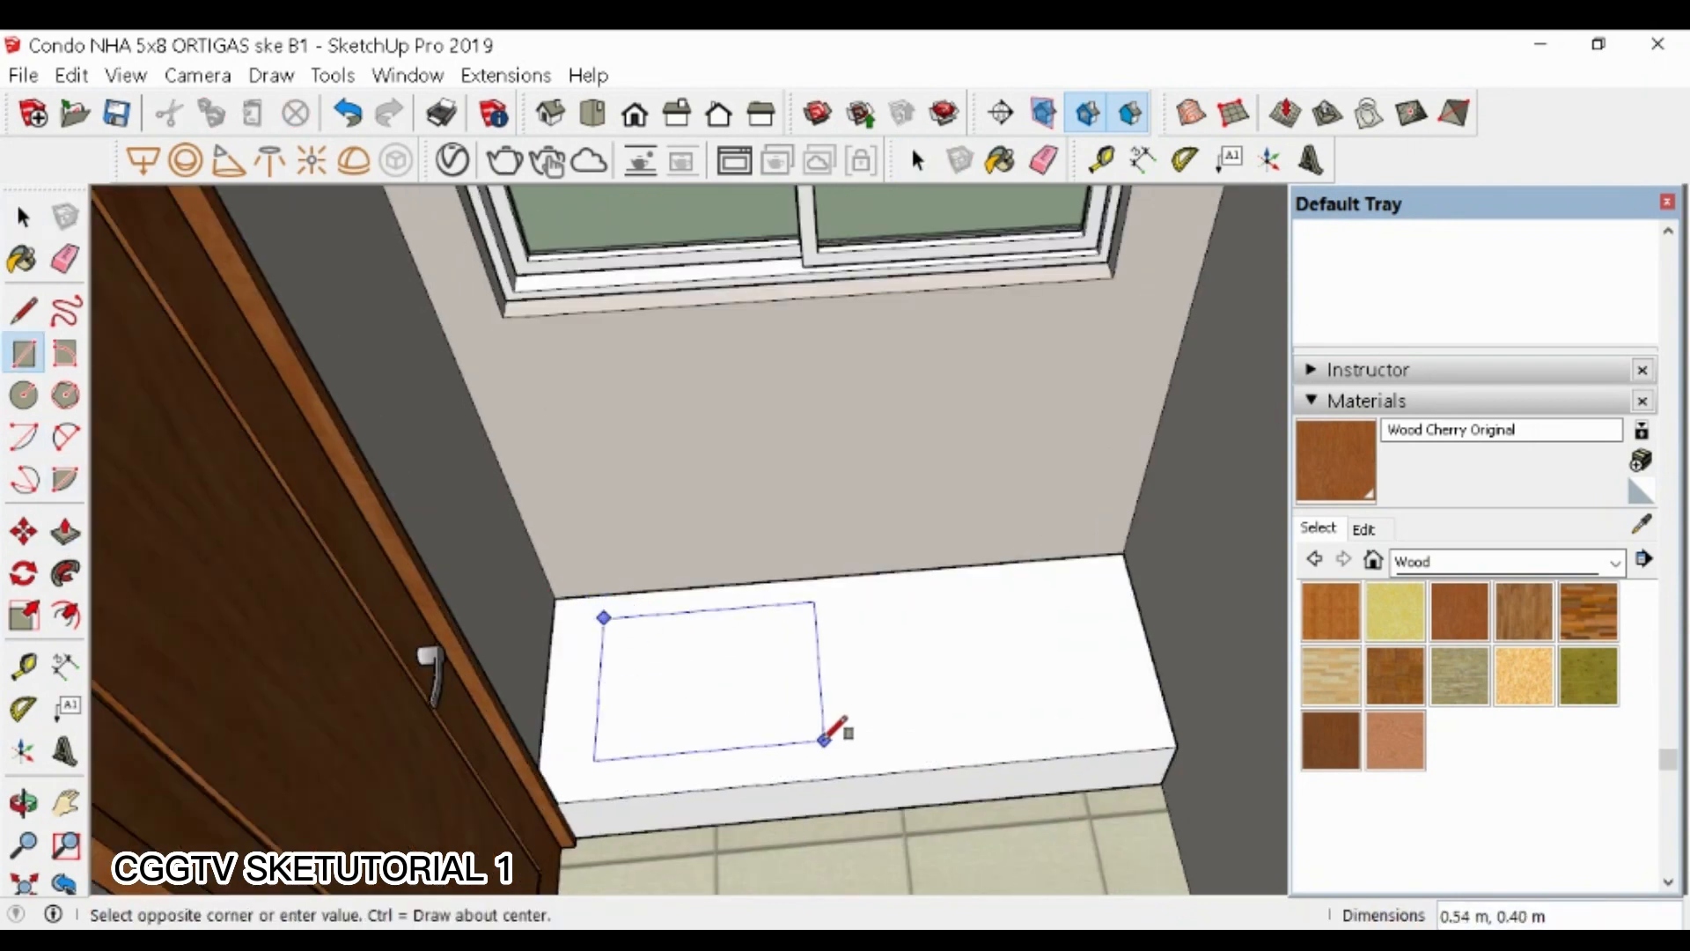
click(867, 747)
key(space)
key(p)
drag(743, 659, 739, 682)
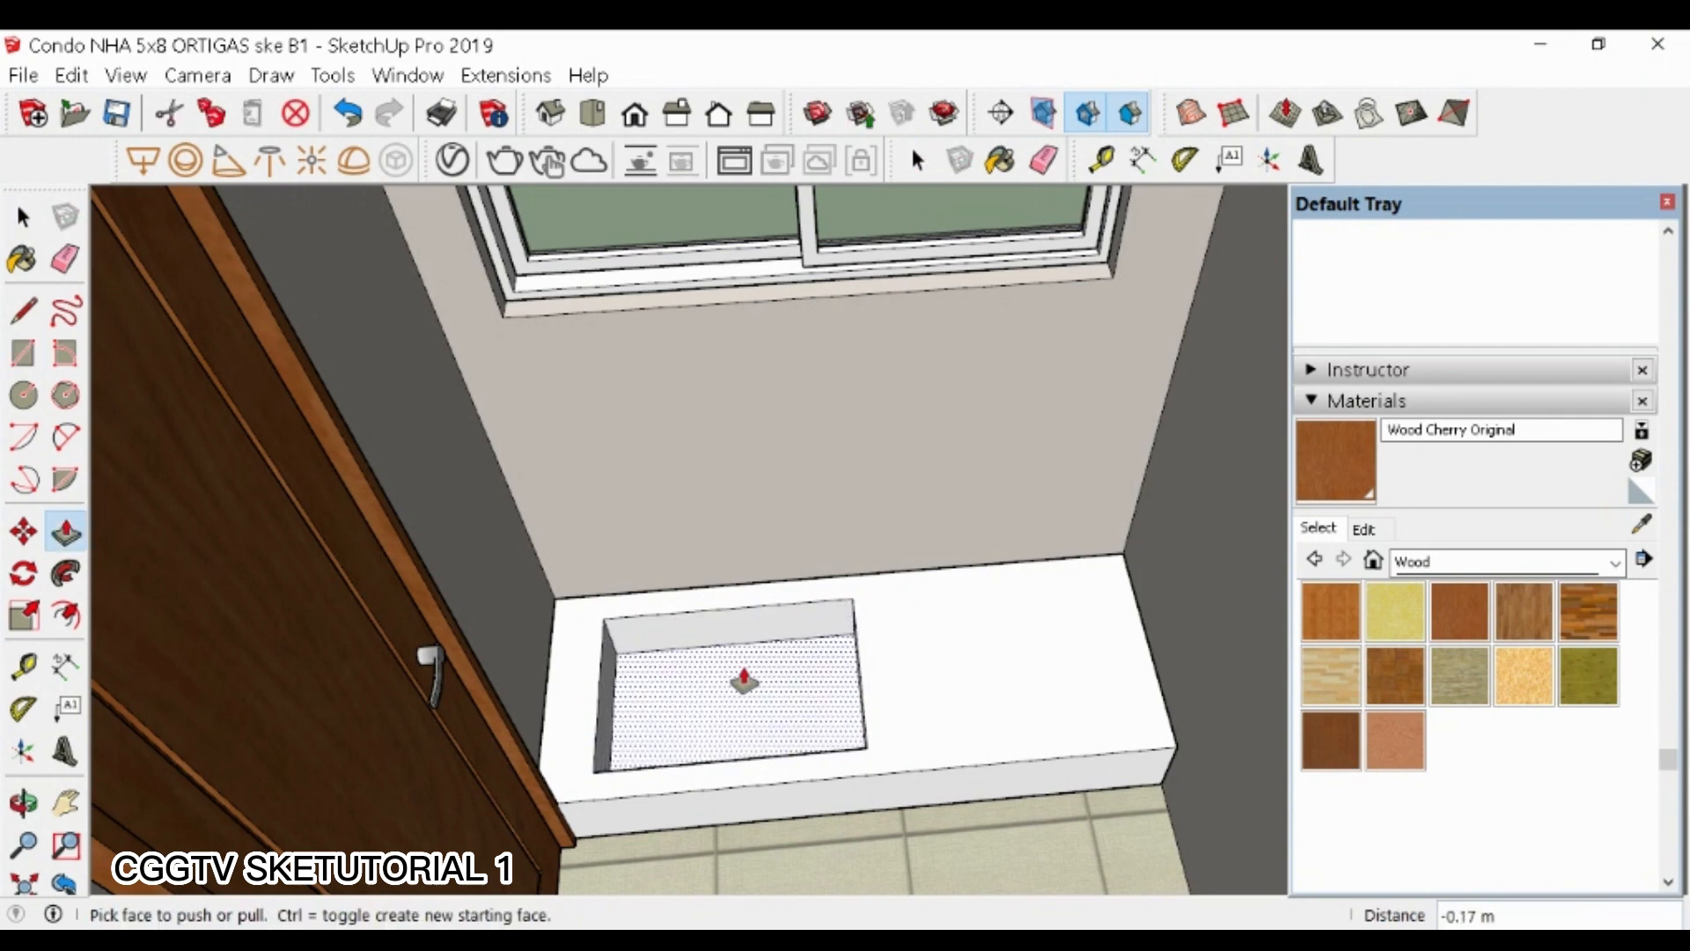
key(space)
- Select the whole counter with its sink recess and group it
scroll(691, 574, down, 1)
drag(553, 518, 1093, 810)
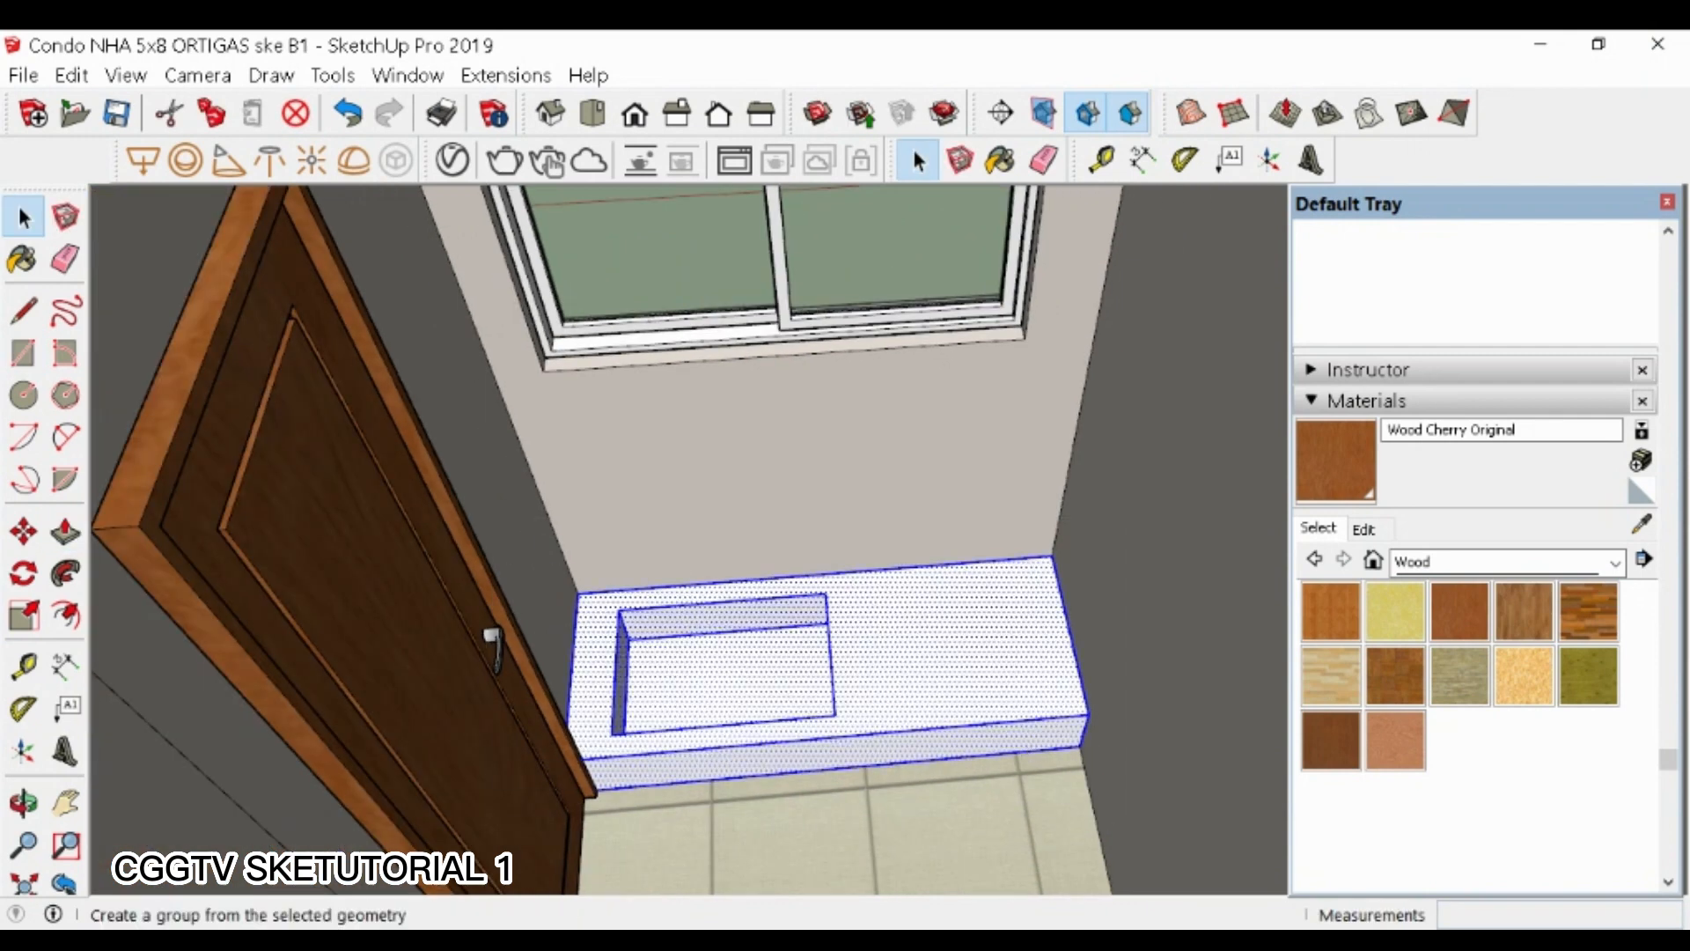
key(ctrl+g)
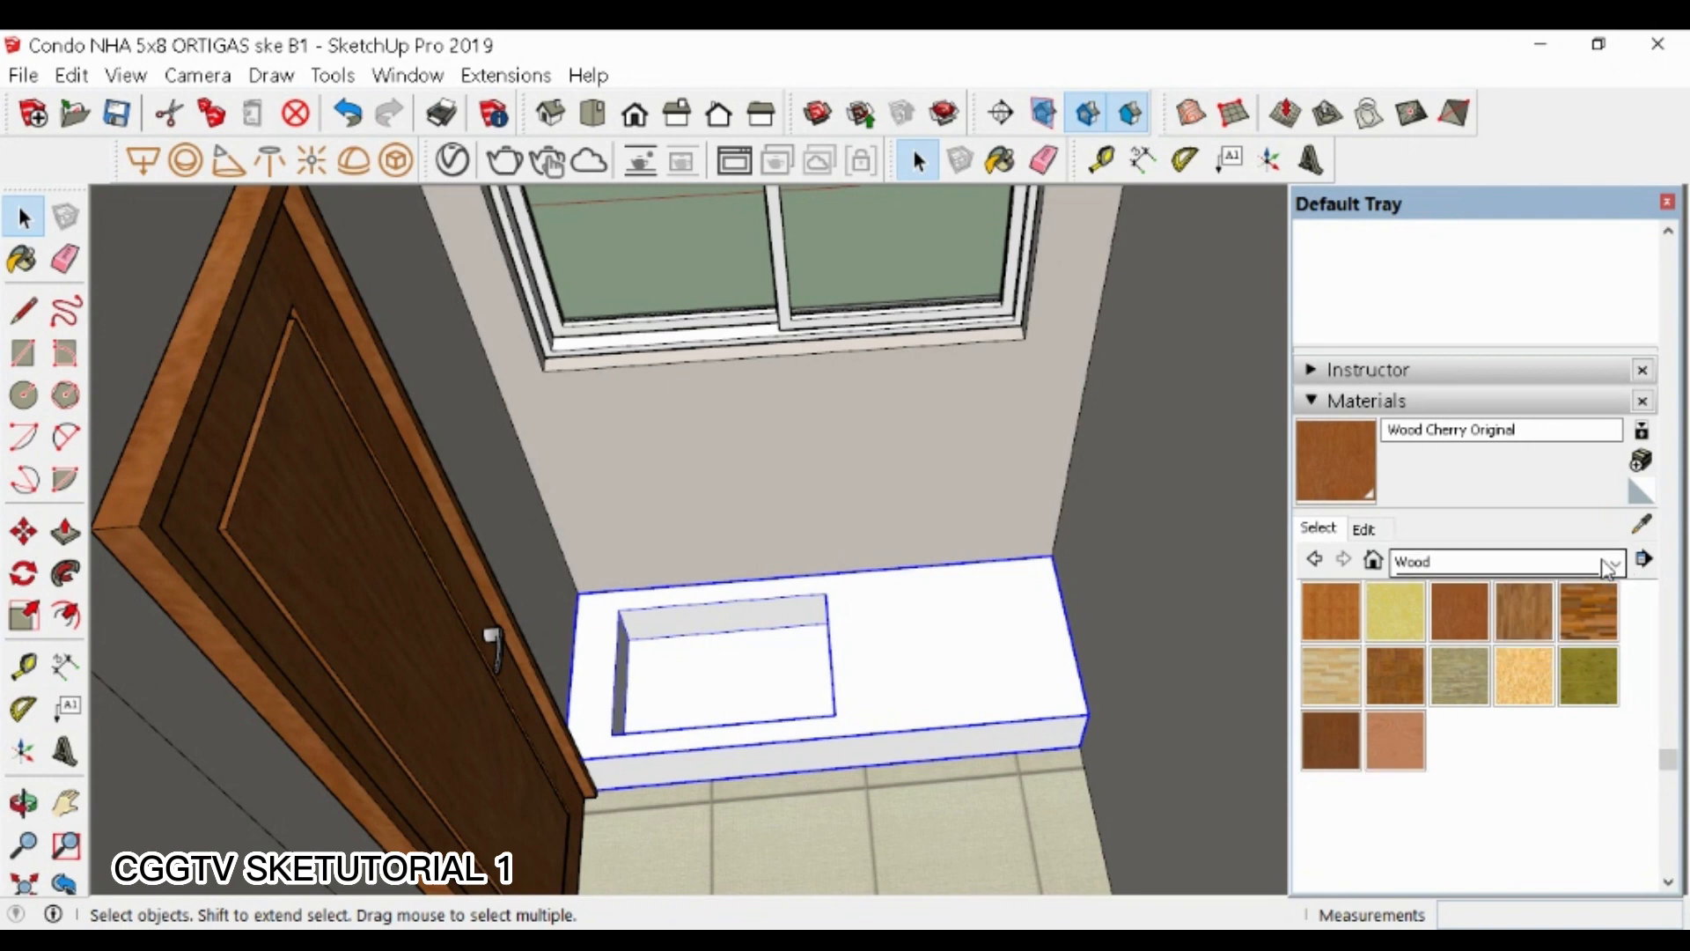
- Paint the grouped kitchen counter with the White Subway Tile material from the Tile collection
click(1444, 833)
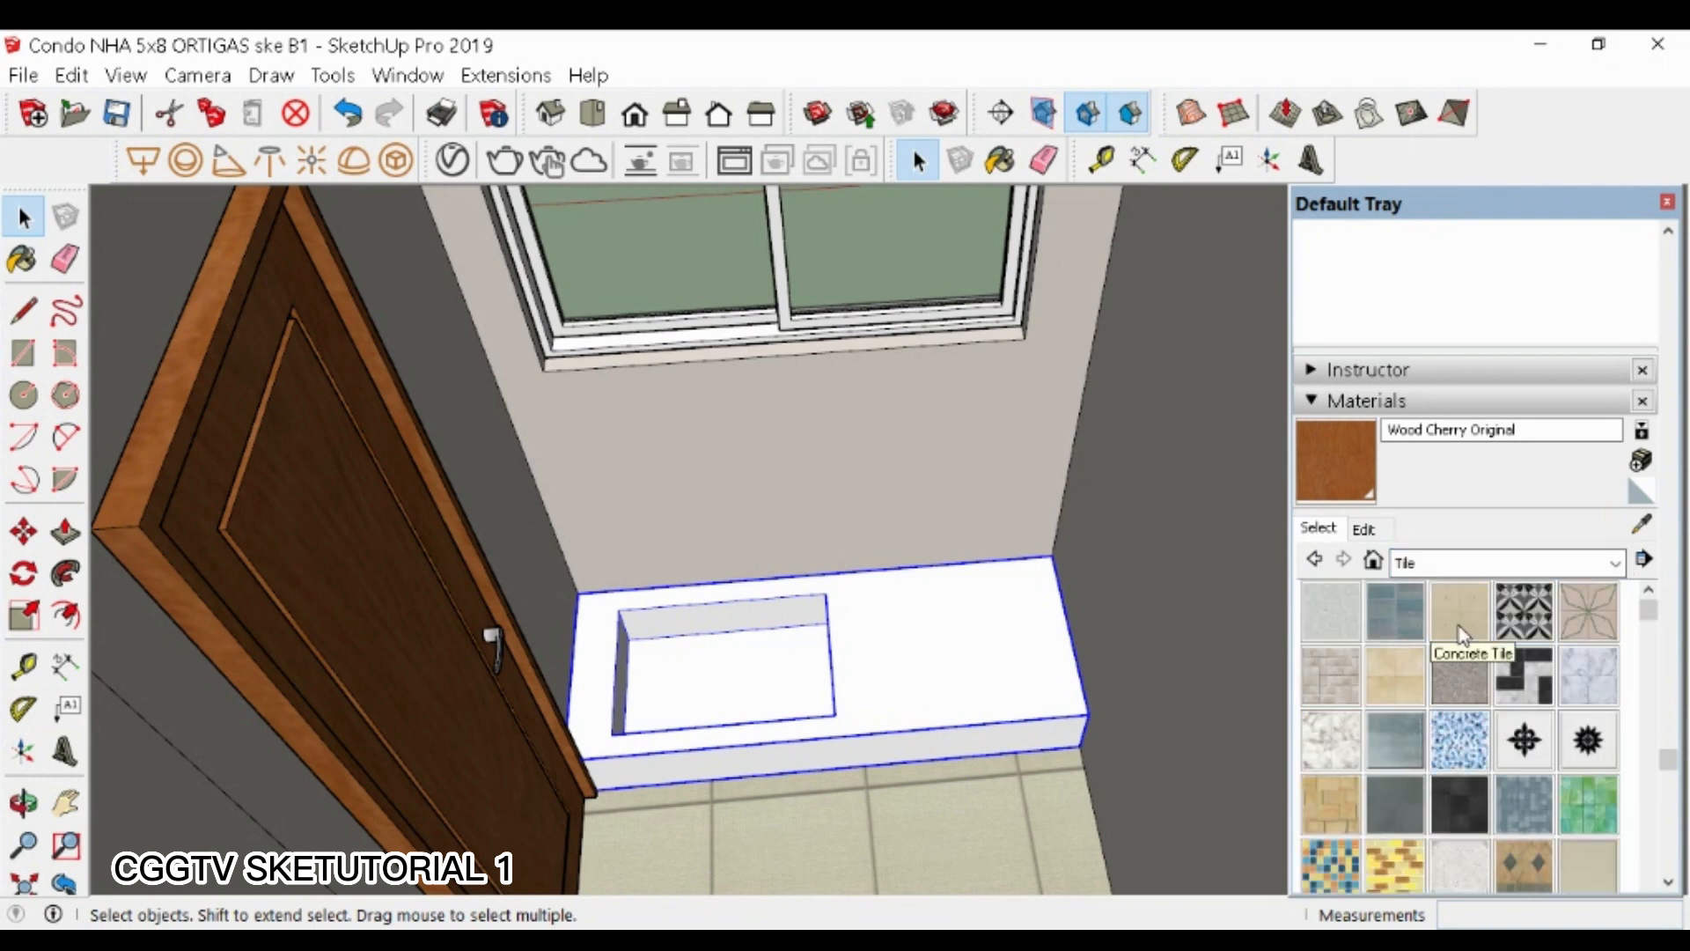
scroll(1457, 660, down, 4)
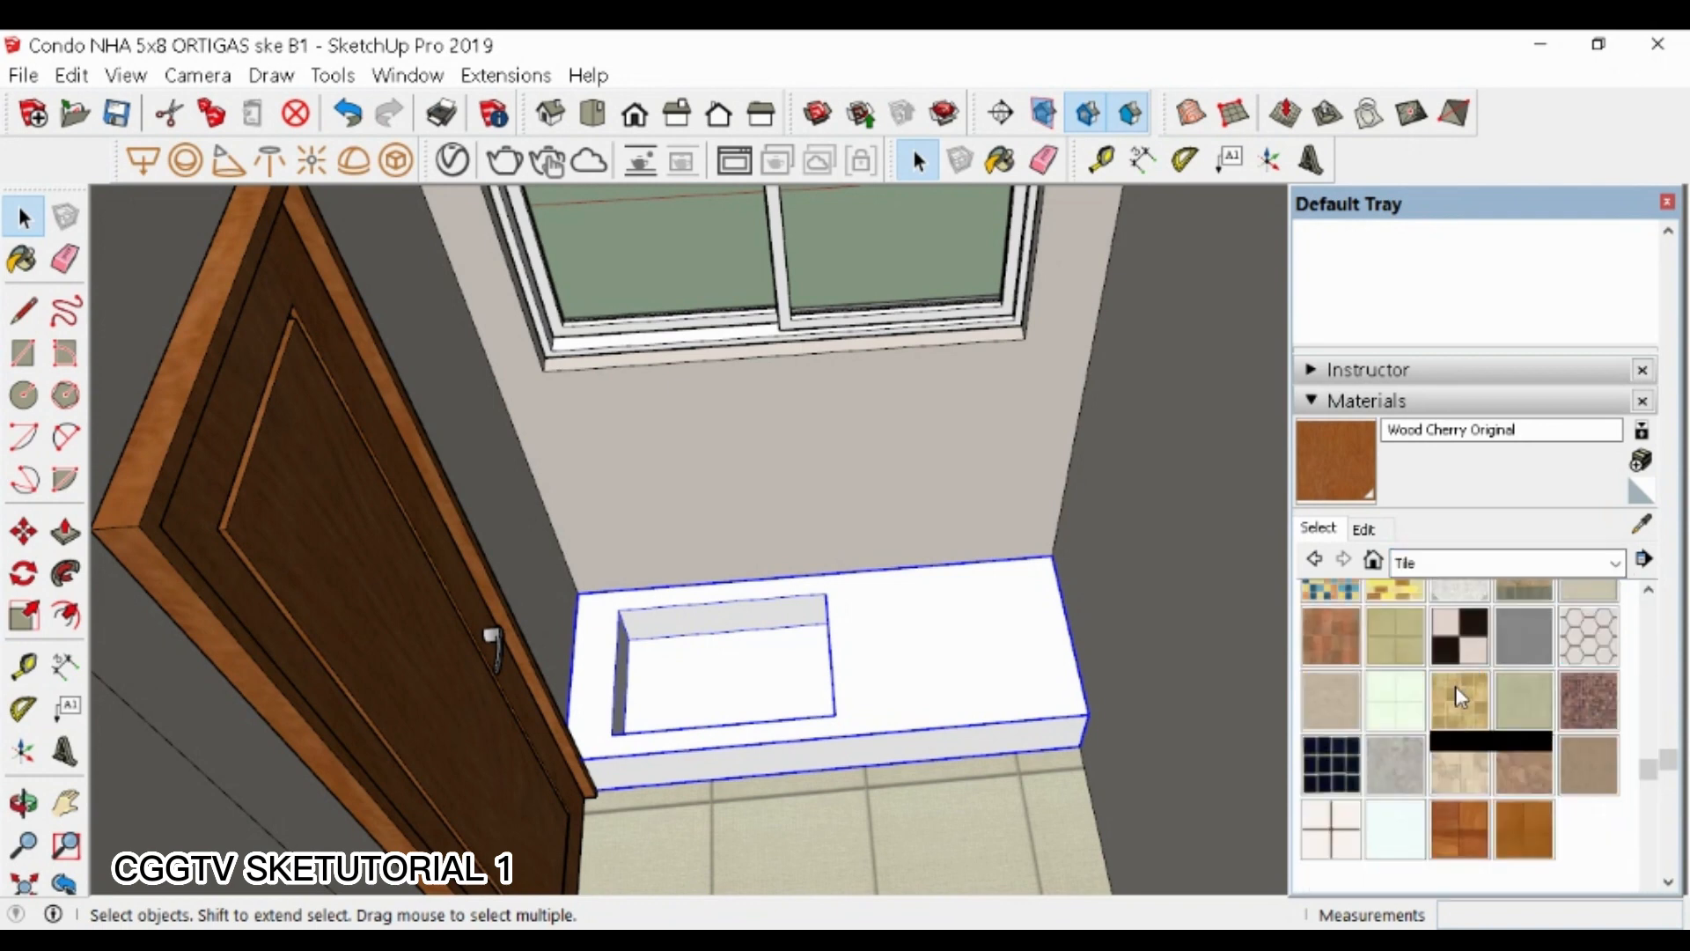
click(1383, 817)
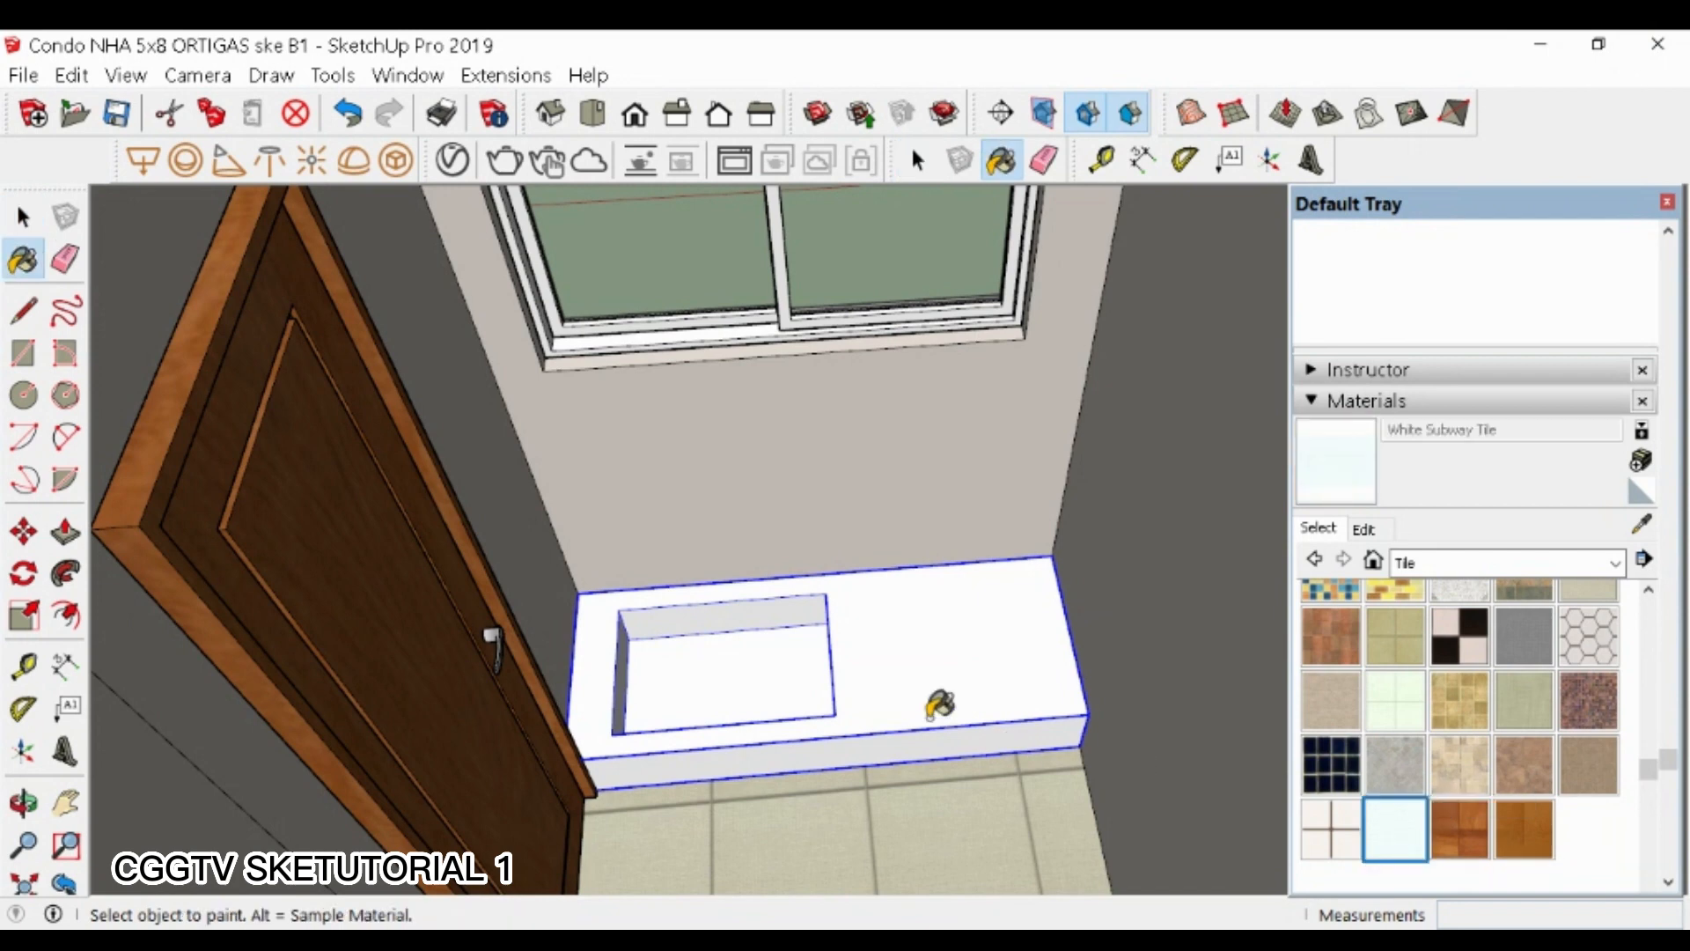
click(931, 709)
- Raise the kitchen counter 0.6 m off the floor, plus a further 0.1 m
click(1046, 586)
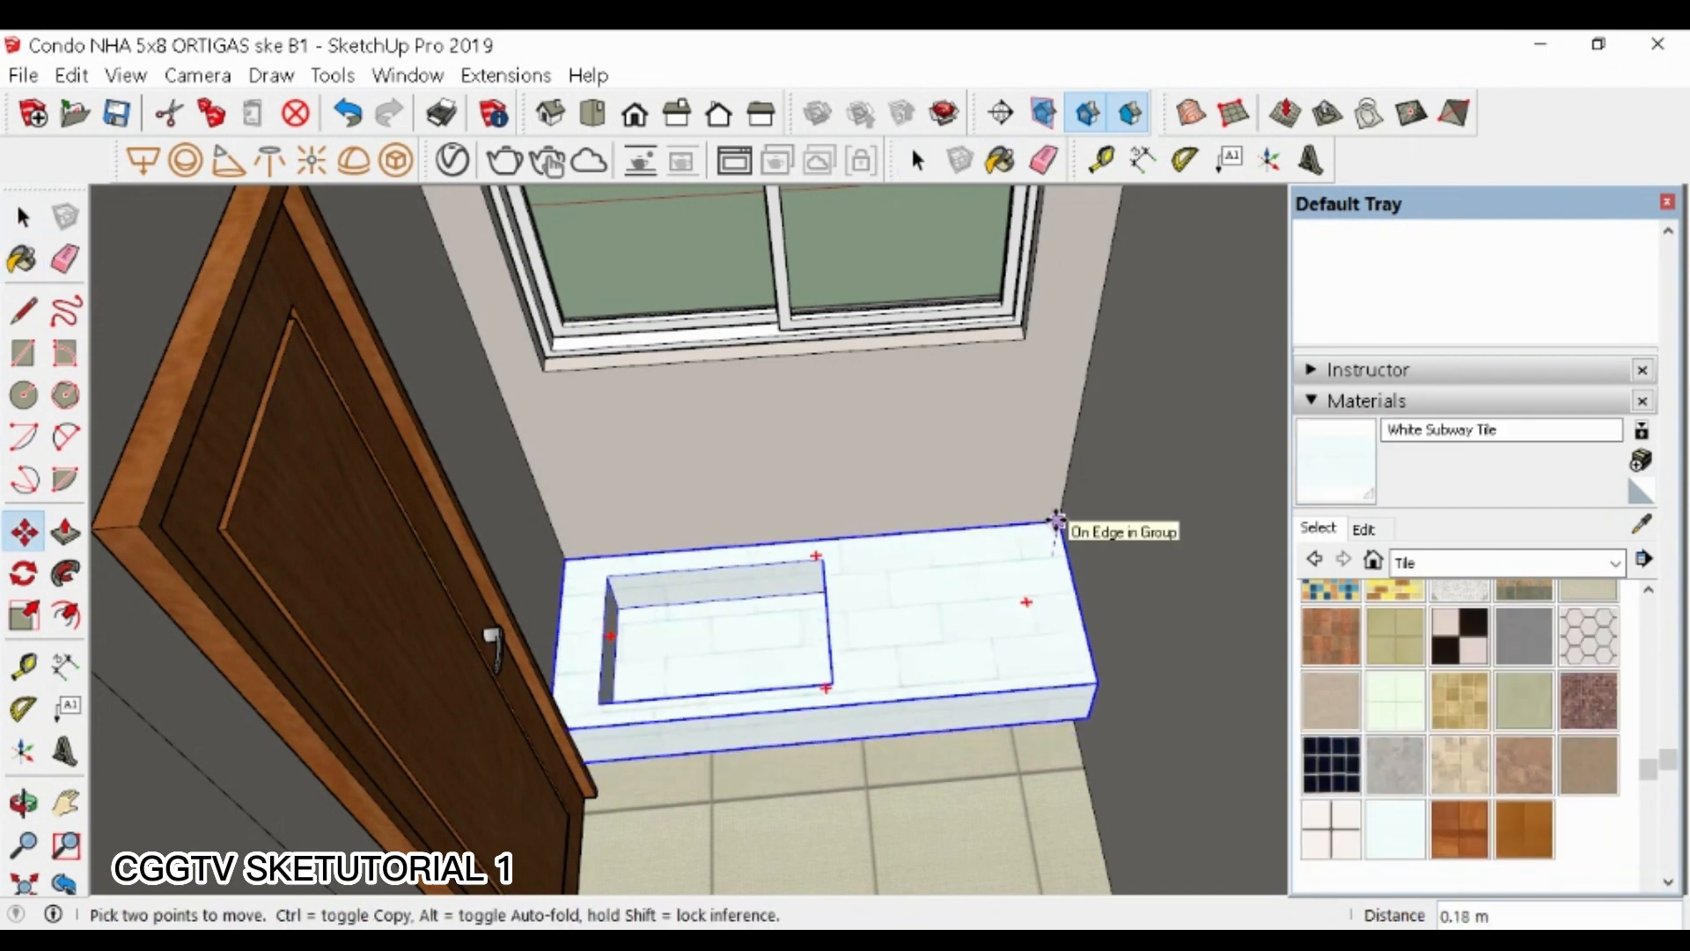
text(.6)
key(Return)
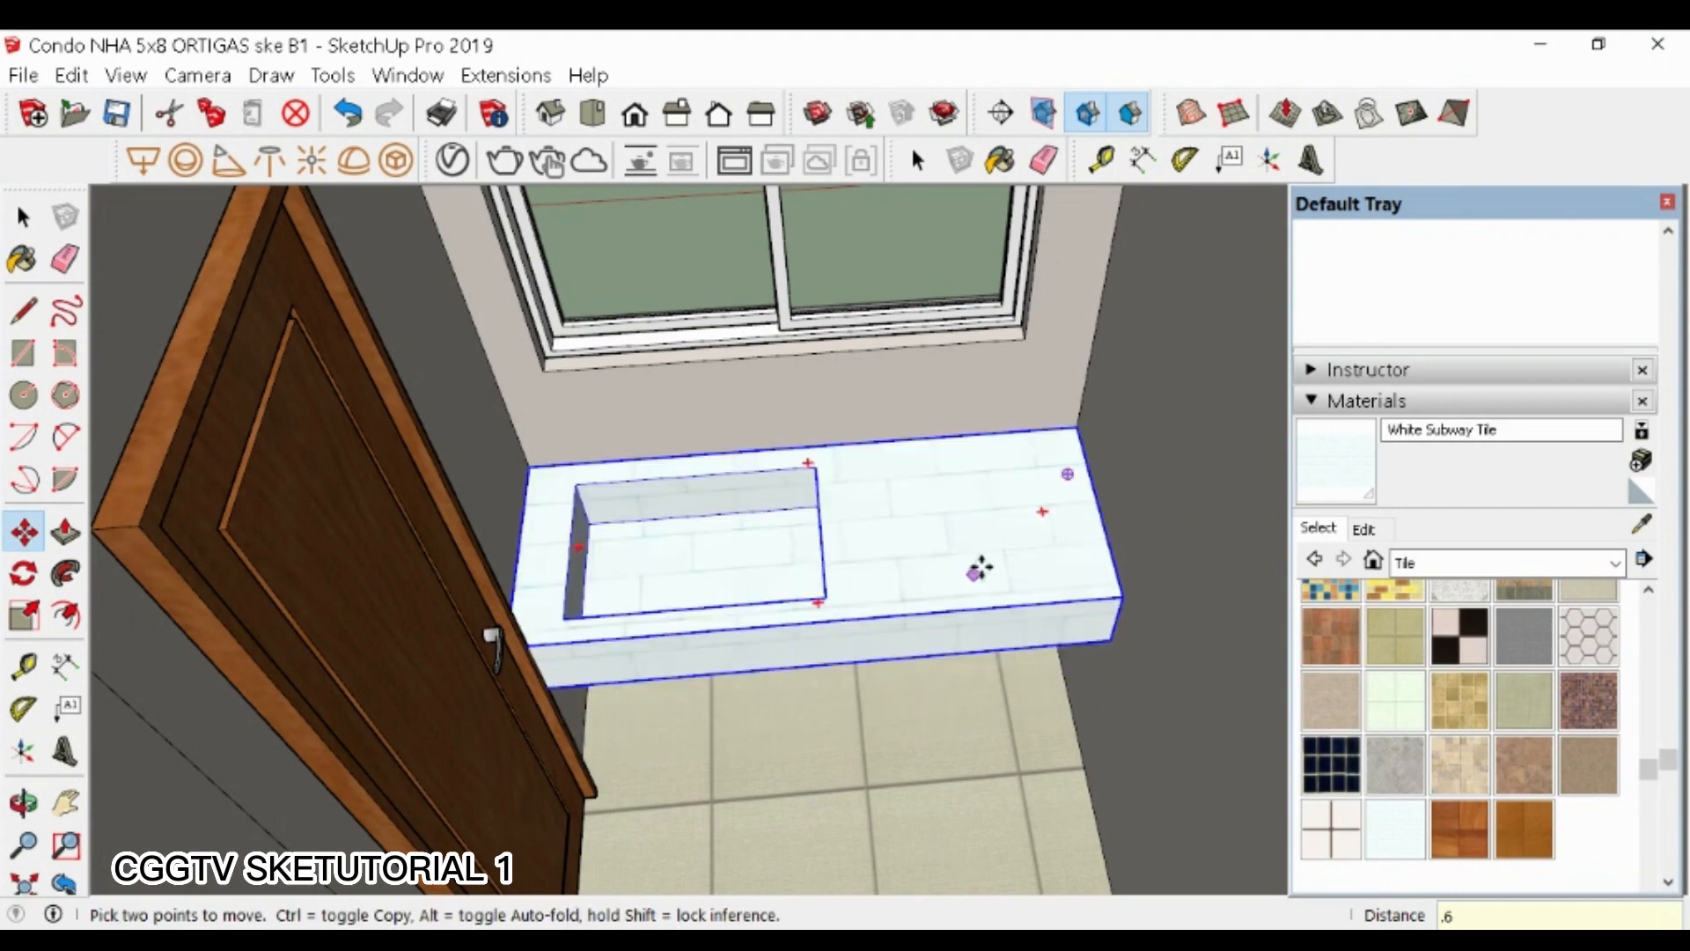
click(1076, 421)
key(Return)
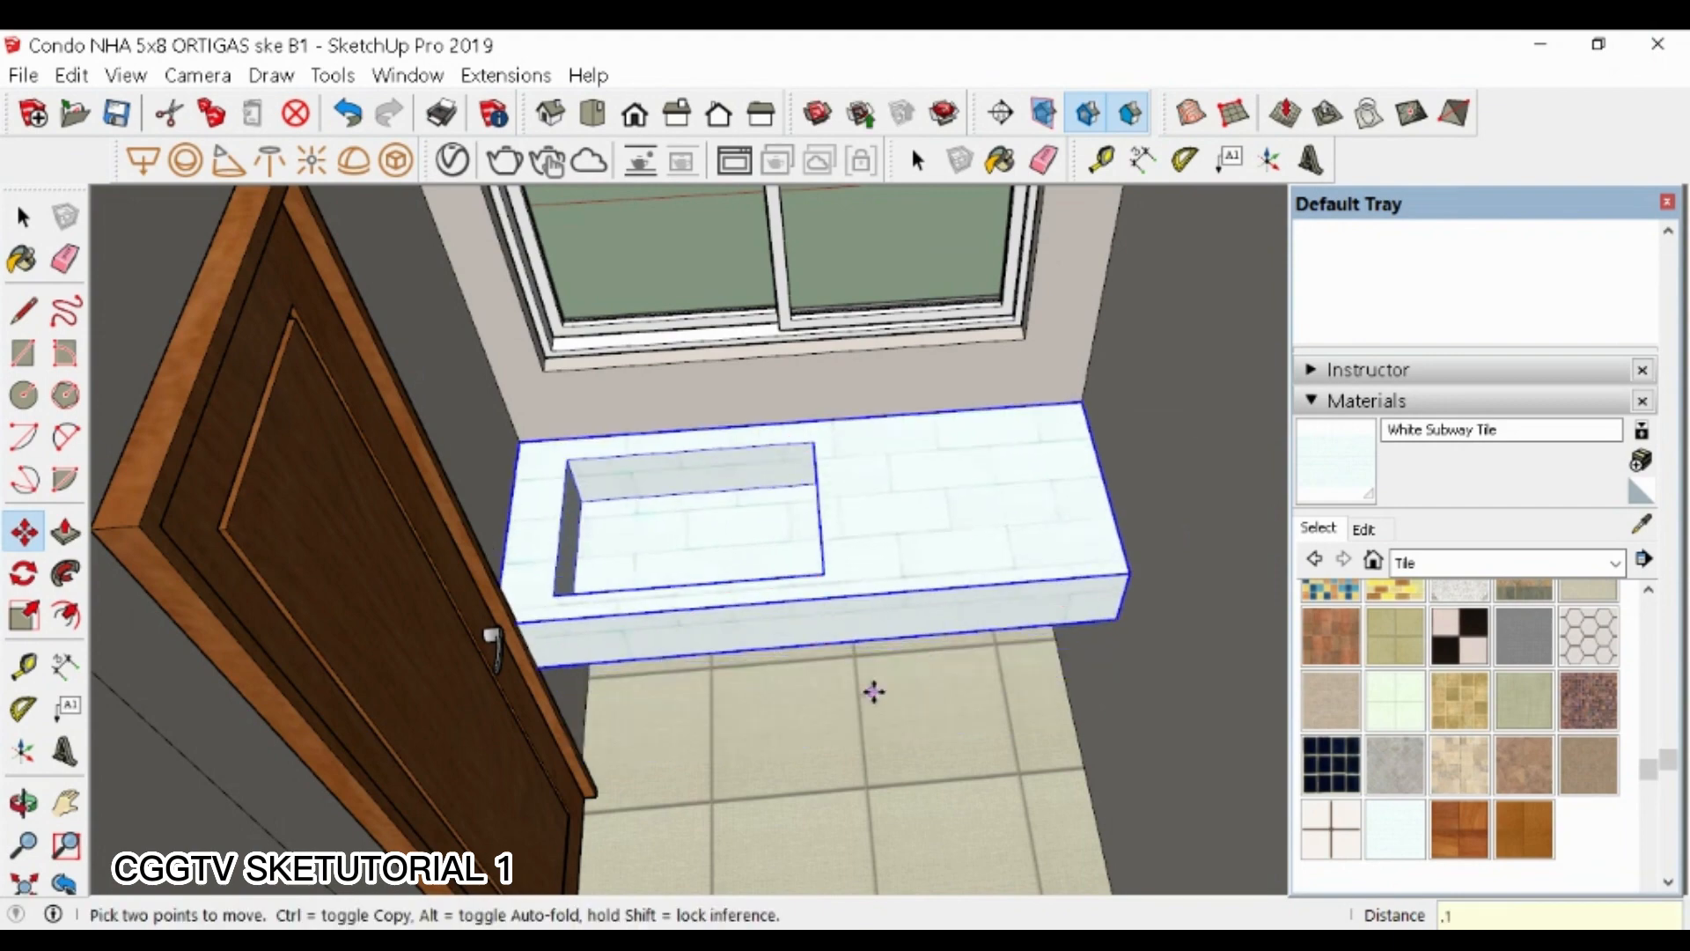
scroll(871, 690, down, 4)
middle_drag(871, 682, 736, 747)
scroll(796, 557, down, 3)
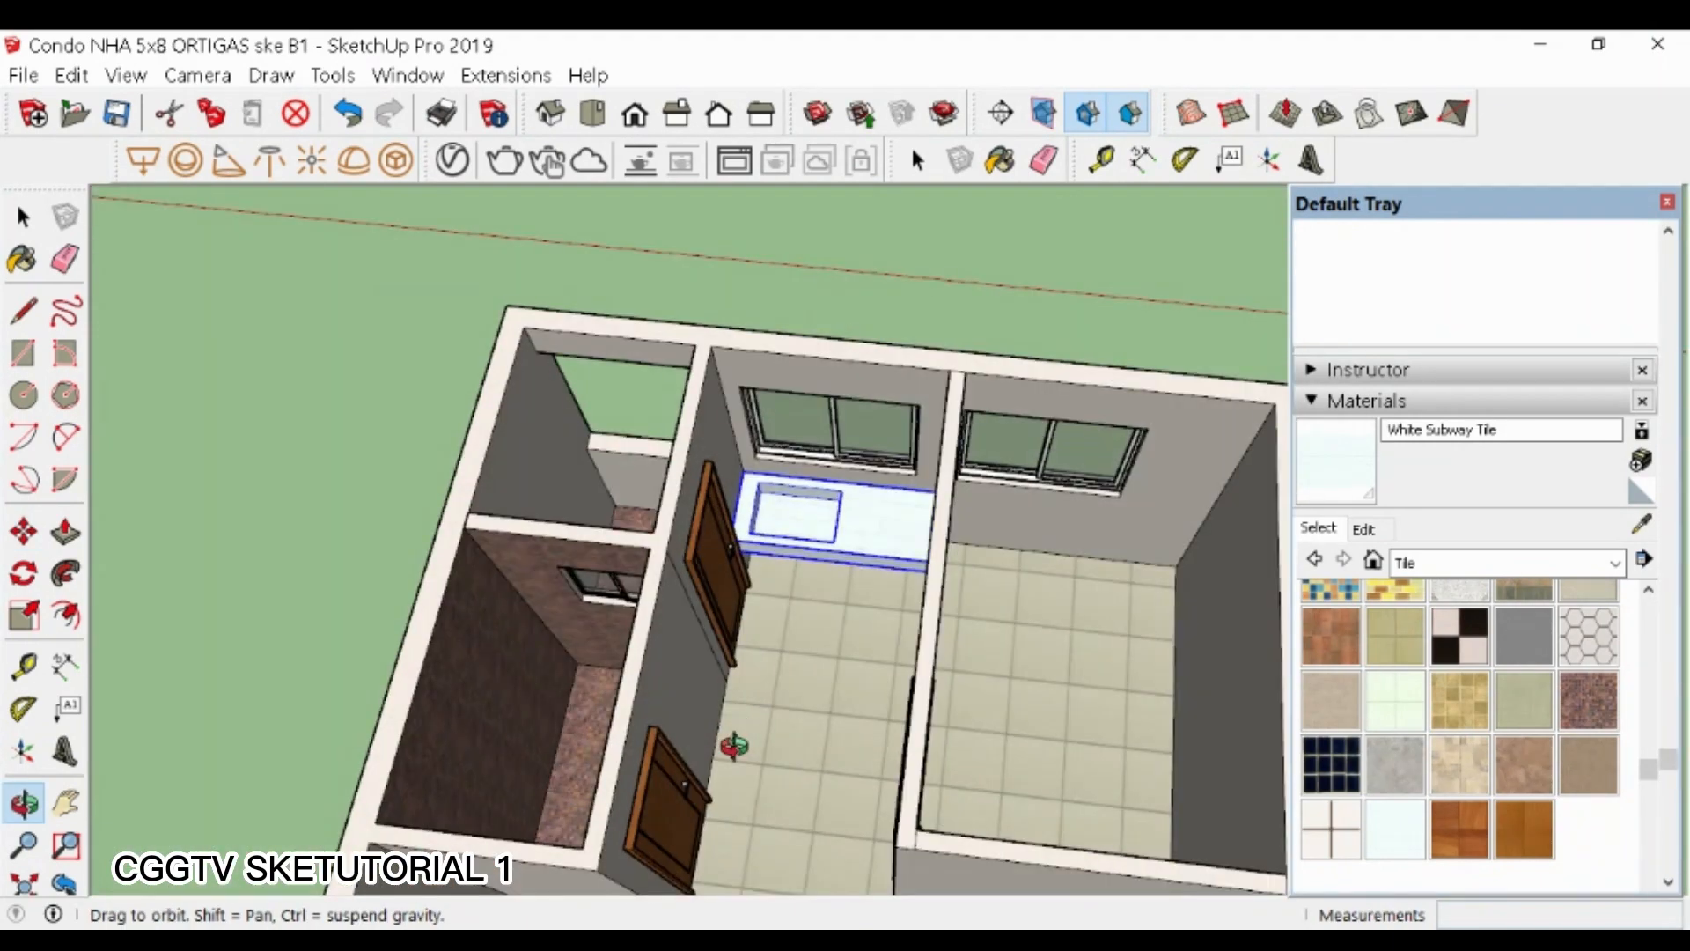
scroll(836, 590, up, 3)
middle_drag(837, 589, 695, 581)
scroll(673, 641, up, 4)
key(space)
click(667, 627)
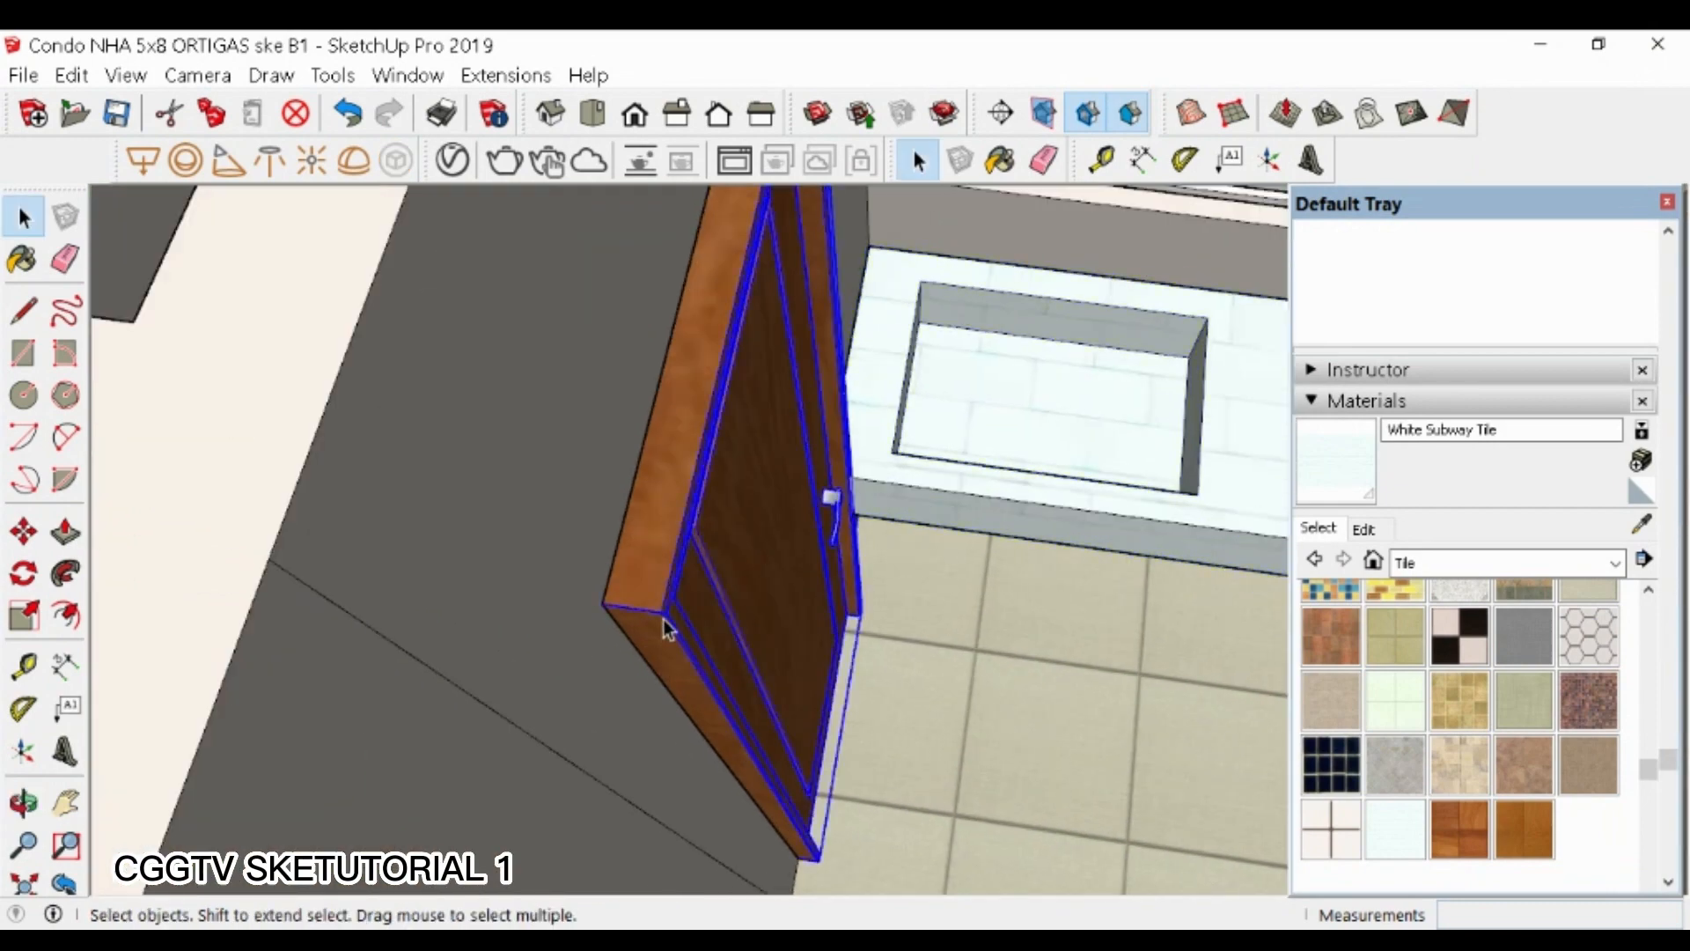
key(m)
scroll(818, 490, down, 5)
key(space)
scroll(568, 509, down, 4)
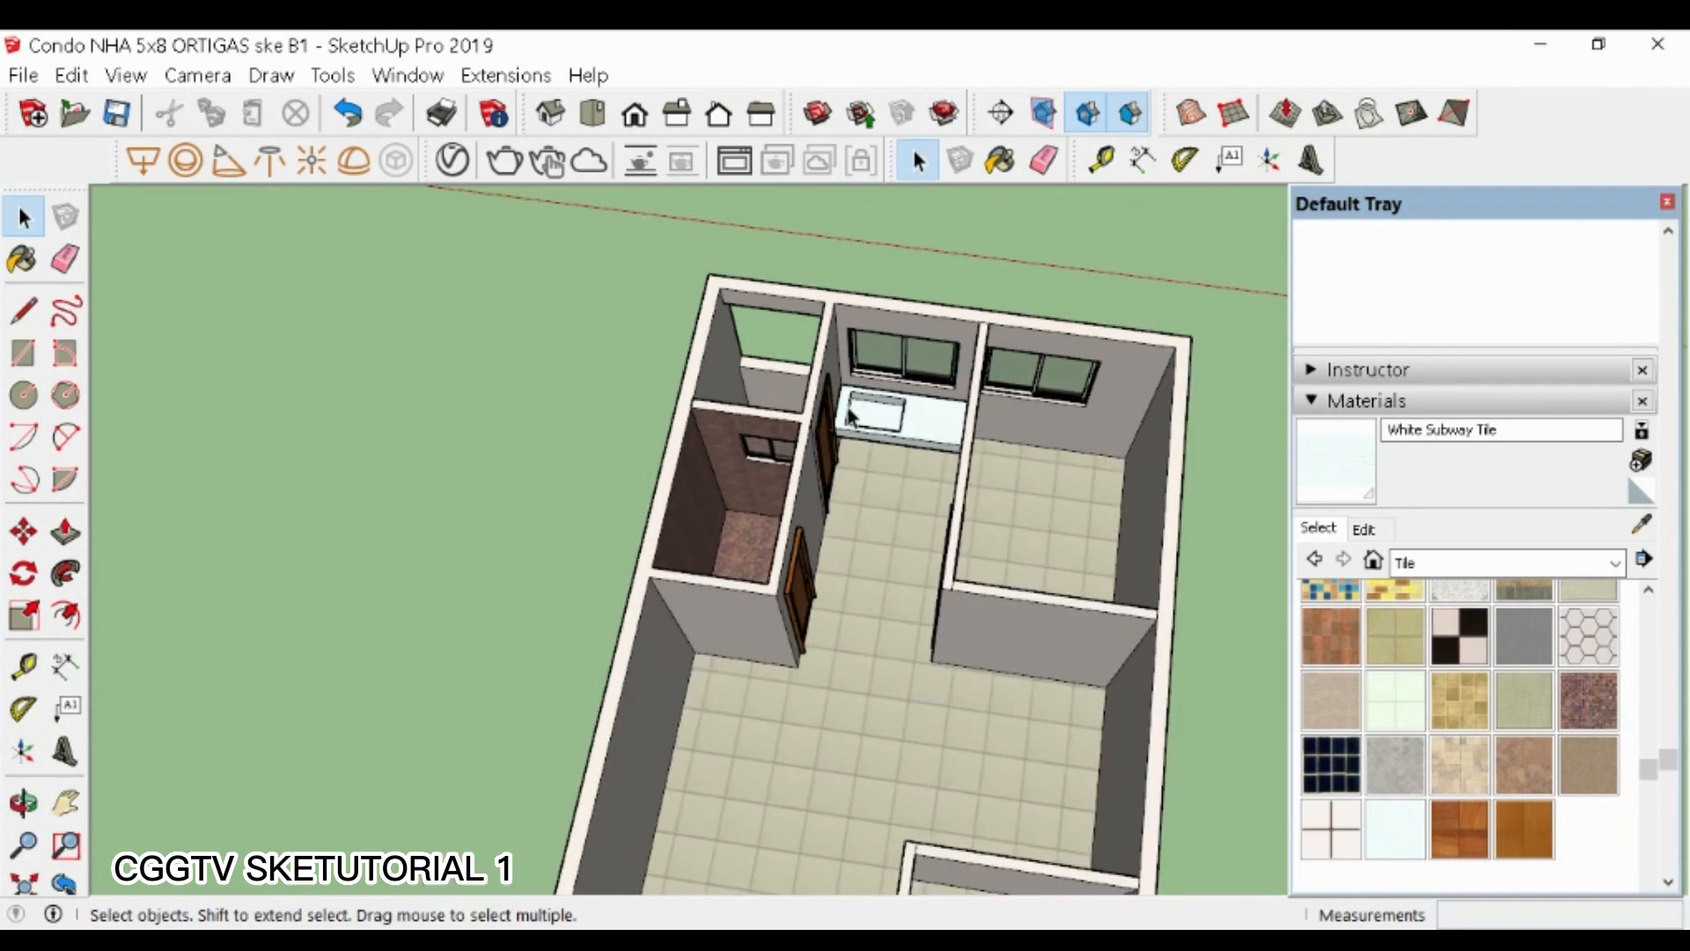
- Copy a finished wooden door, rotate the copy and fit it into the unit's empty main entrance opening
key(o)
mouse_move(810, 642)
mouse_down()
mouse_move(721, 570)
mouse_move(792, 634)
mouse_up()
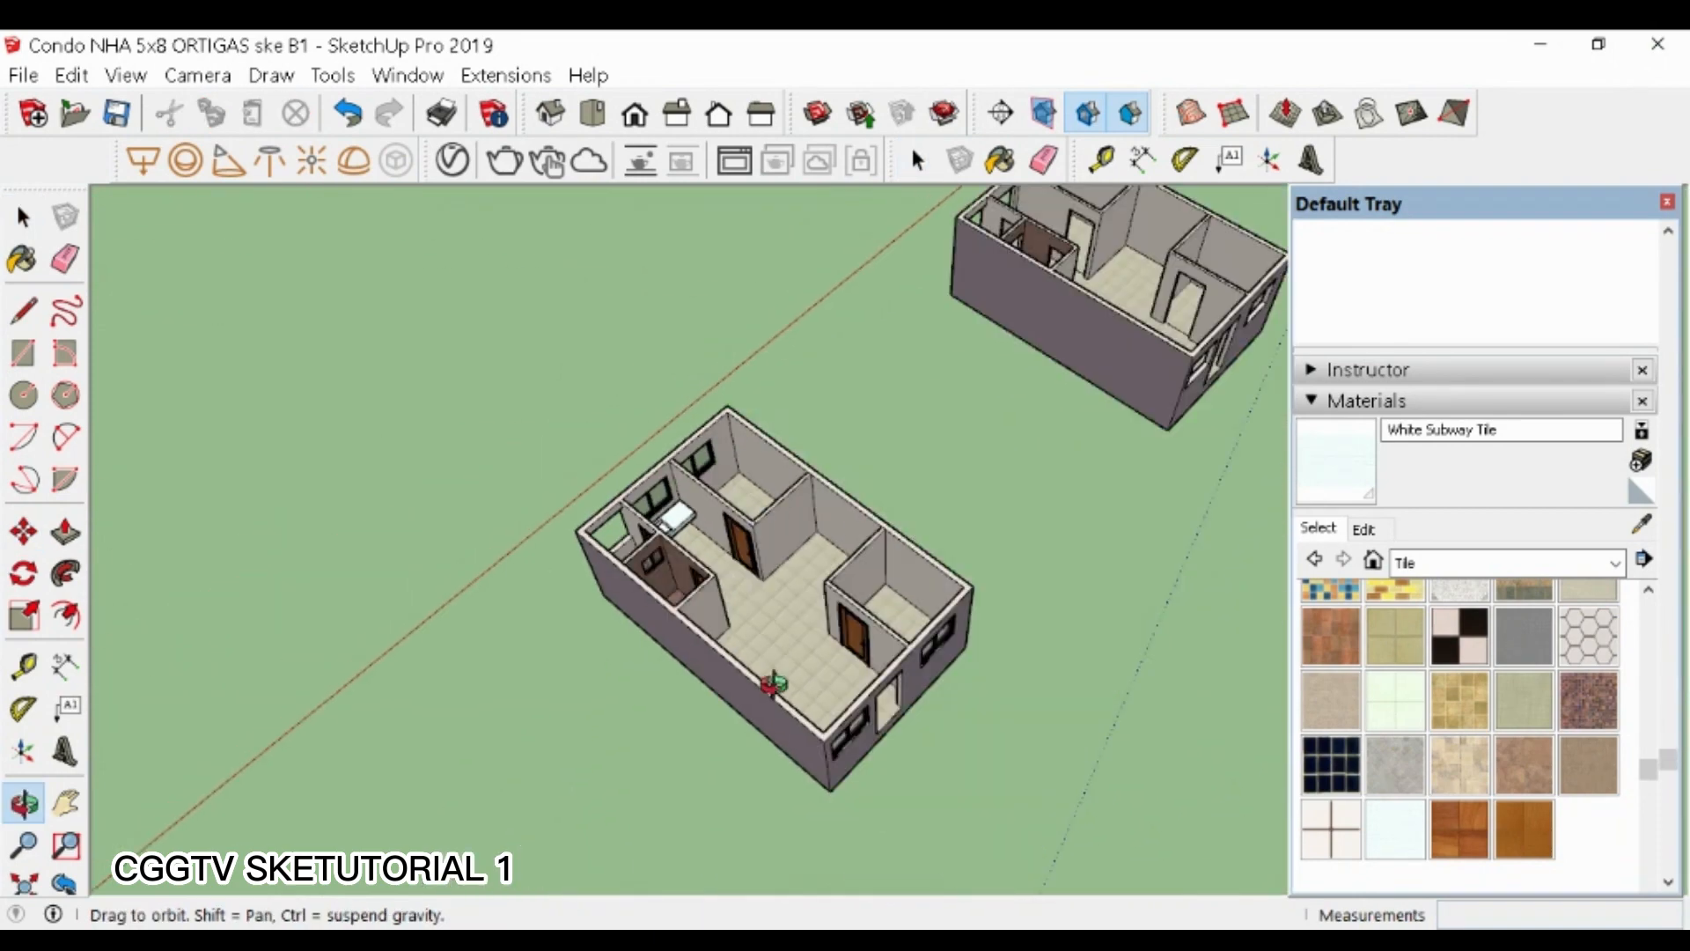
scroll(807, 649, up, 6)
key(m)
click(867, 647)
key(ctrl)
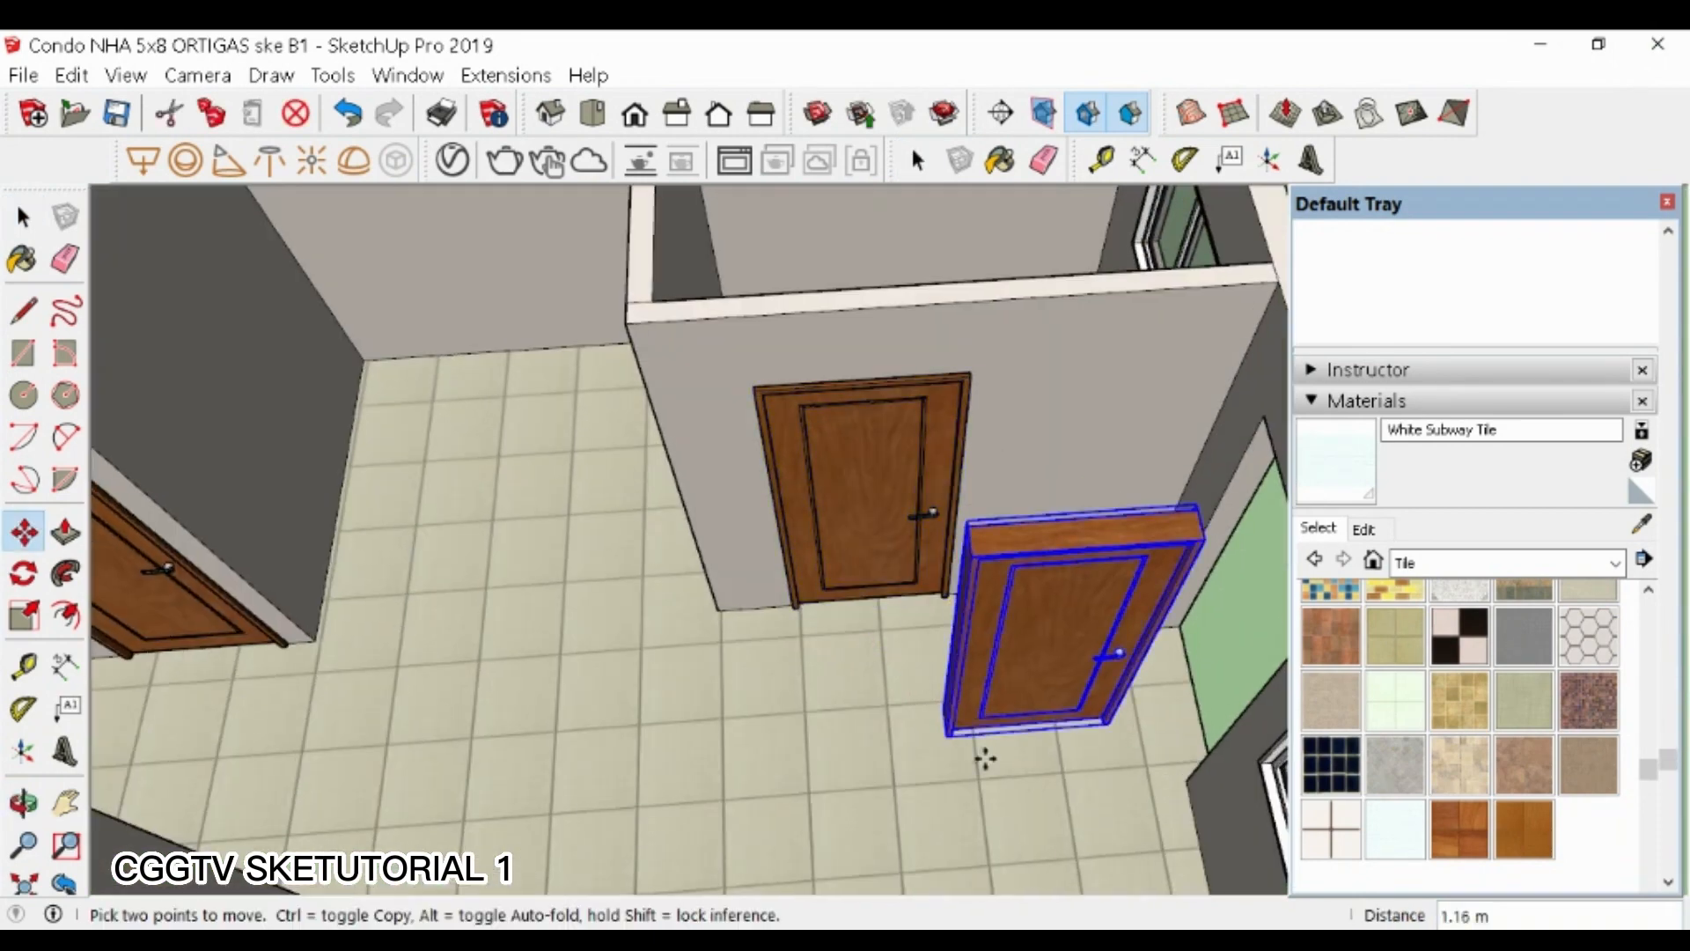
click(995, 537)
click(1053, 438)
click(1049, 432)
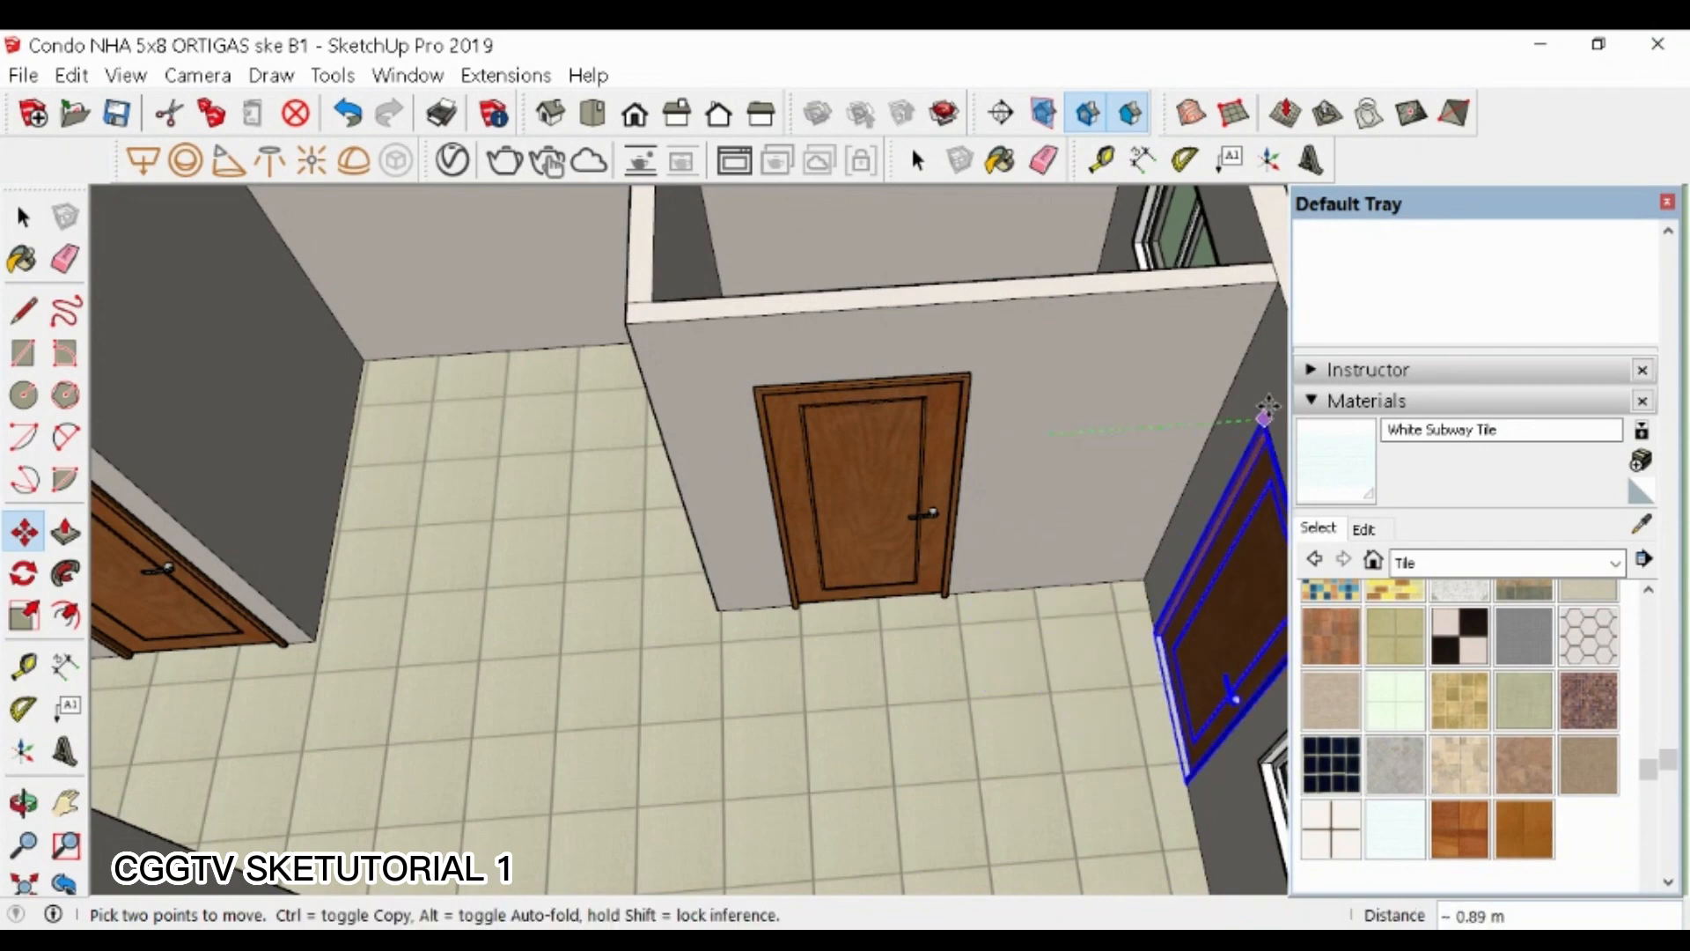
click(1266, 417)
scroll(982, 541, down, 5)
key(space)
click(1177, 657)
- Draw a small circle on the balcony opening's side wall just above the sill and extrude it across as a railing pipe
middle_drag(924, 620, 546, 568)
middle_drag(1047, 449, 559, 627)
scroll(898, 593, up, 5)
scroll(837, 705, up, 3)
key(c)
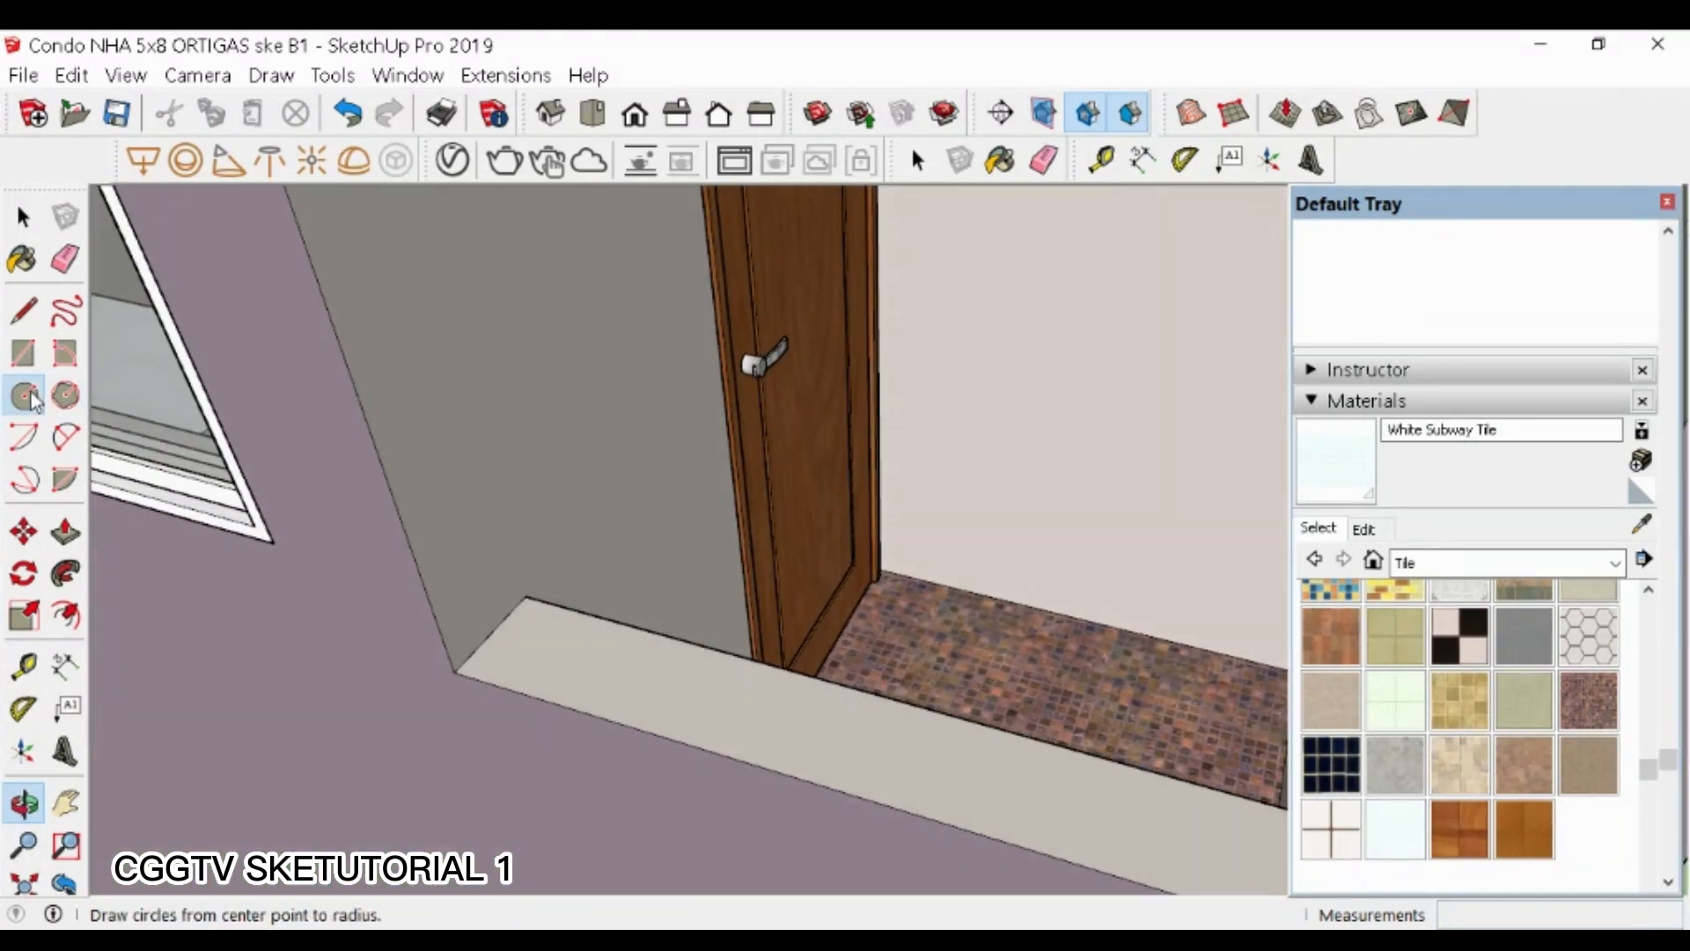
click(479, 580)
key(p)
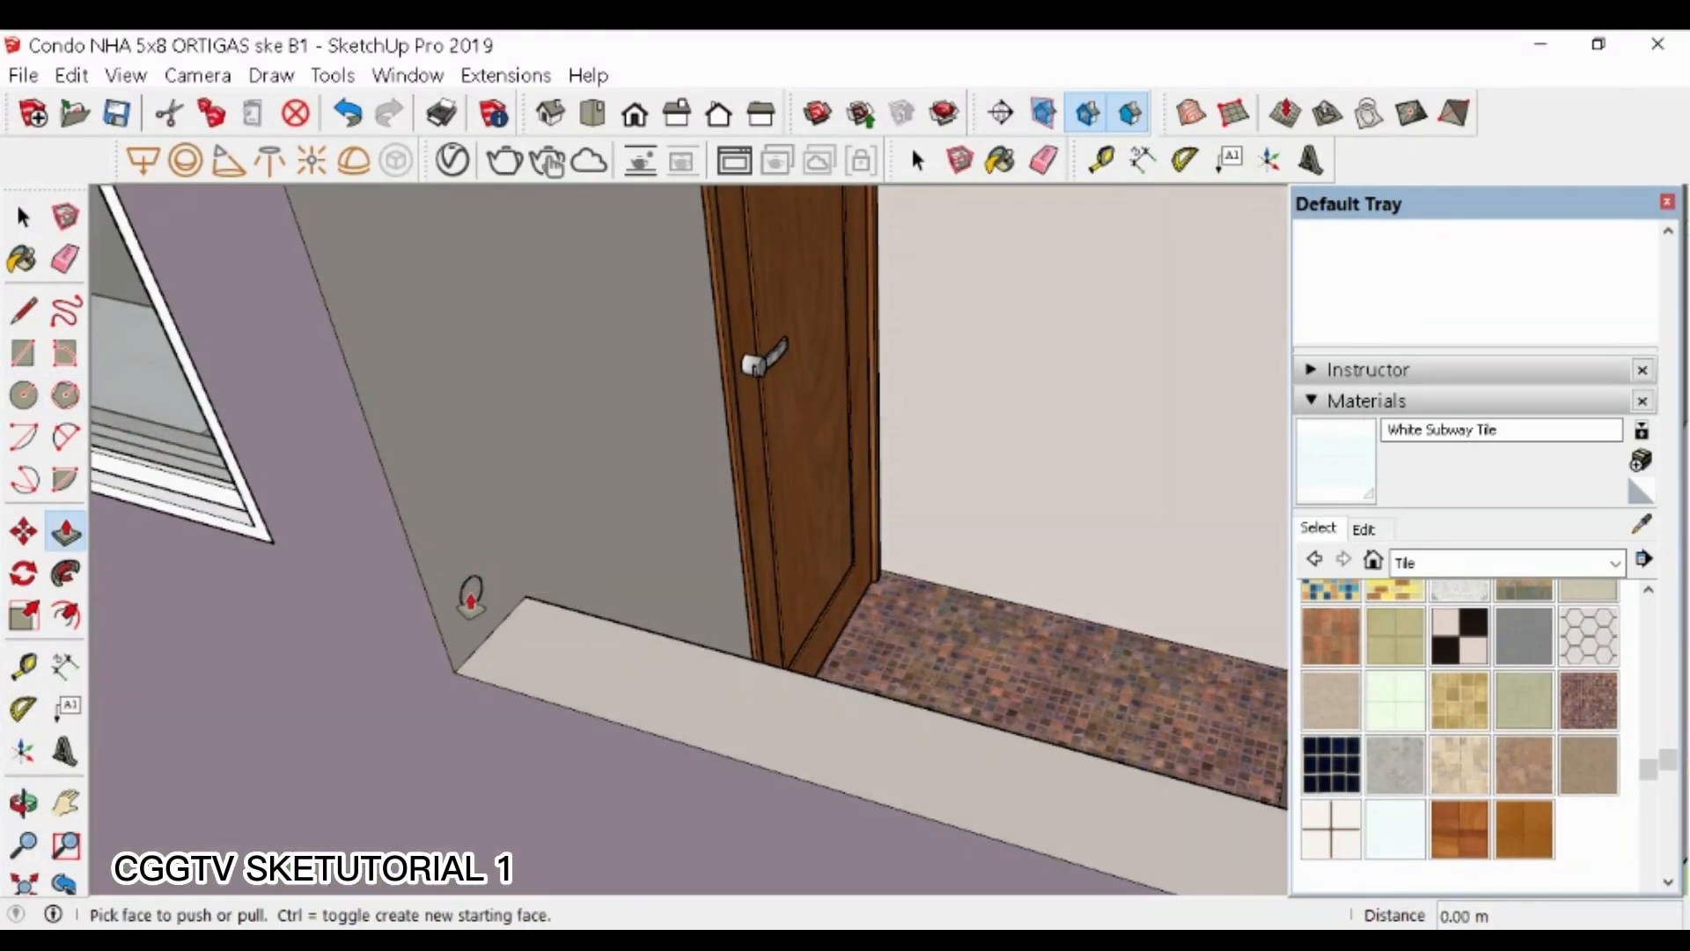
click(471, 594)
scroll(572, 576, down, 2)
- Paint the balcony railing pipe with Metal Corrugated Shiny and set the material's texture width to 3.10 m
key(space)
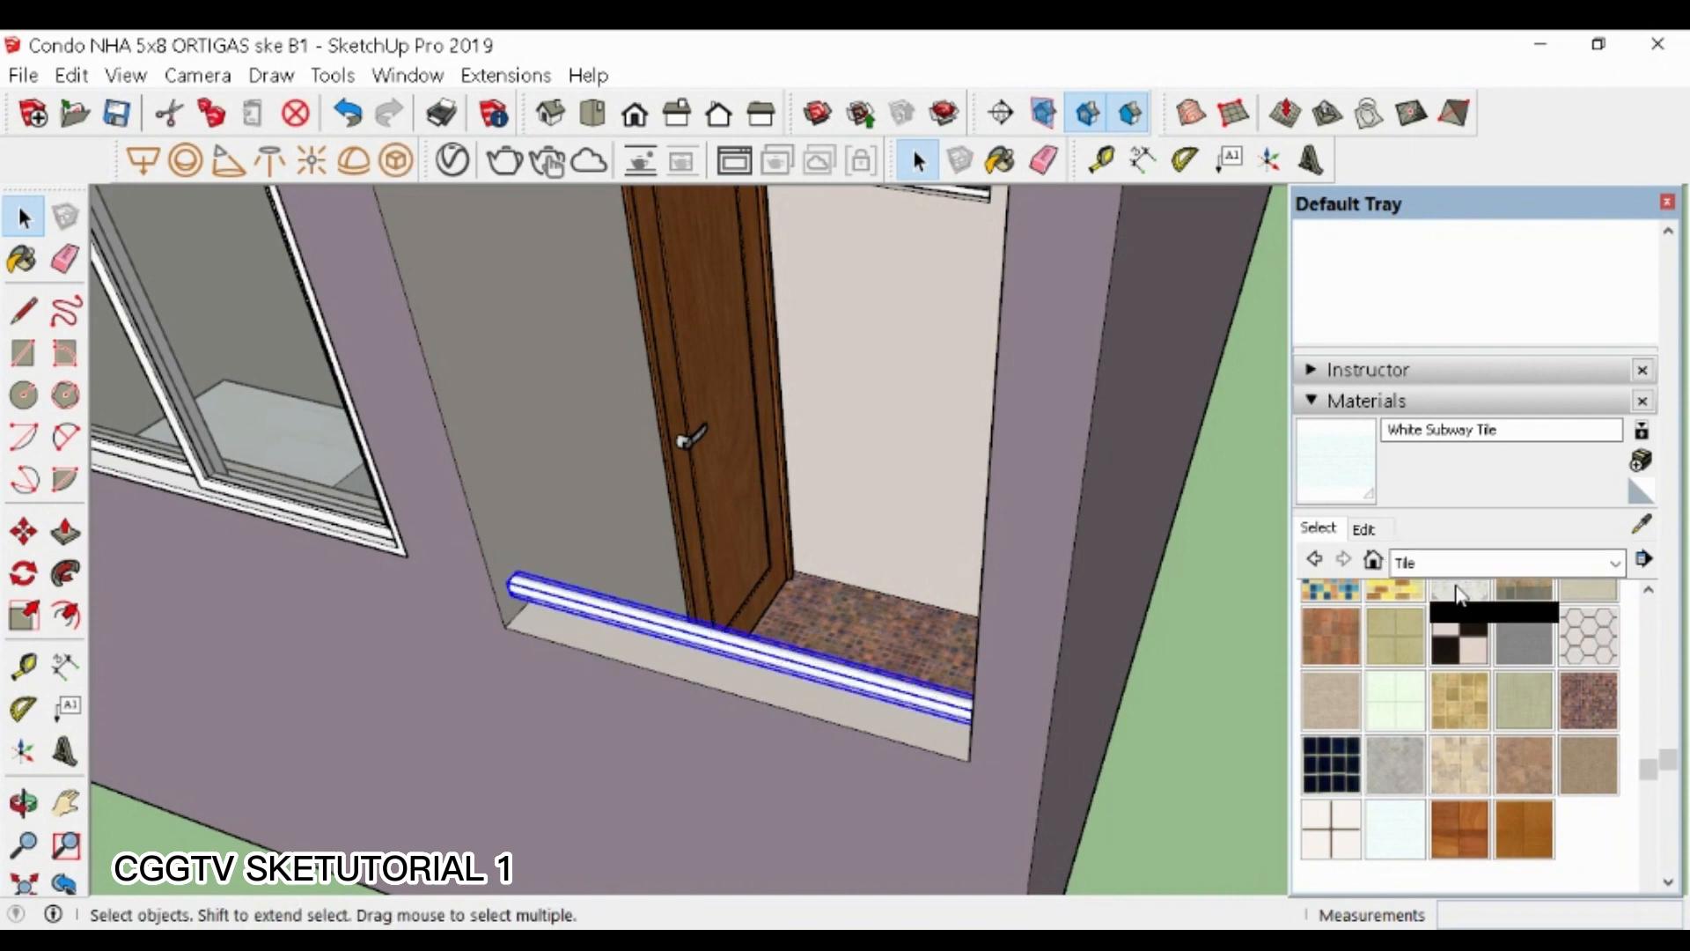
click(1373, 560)
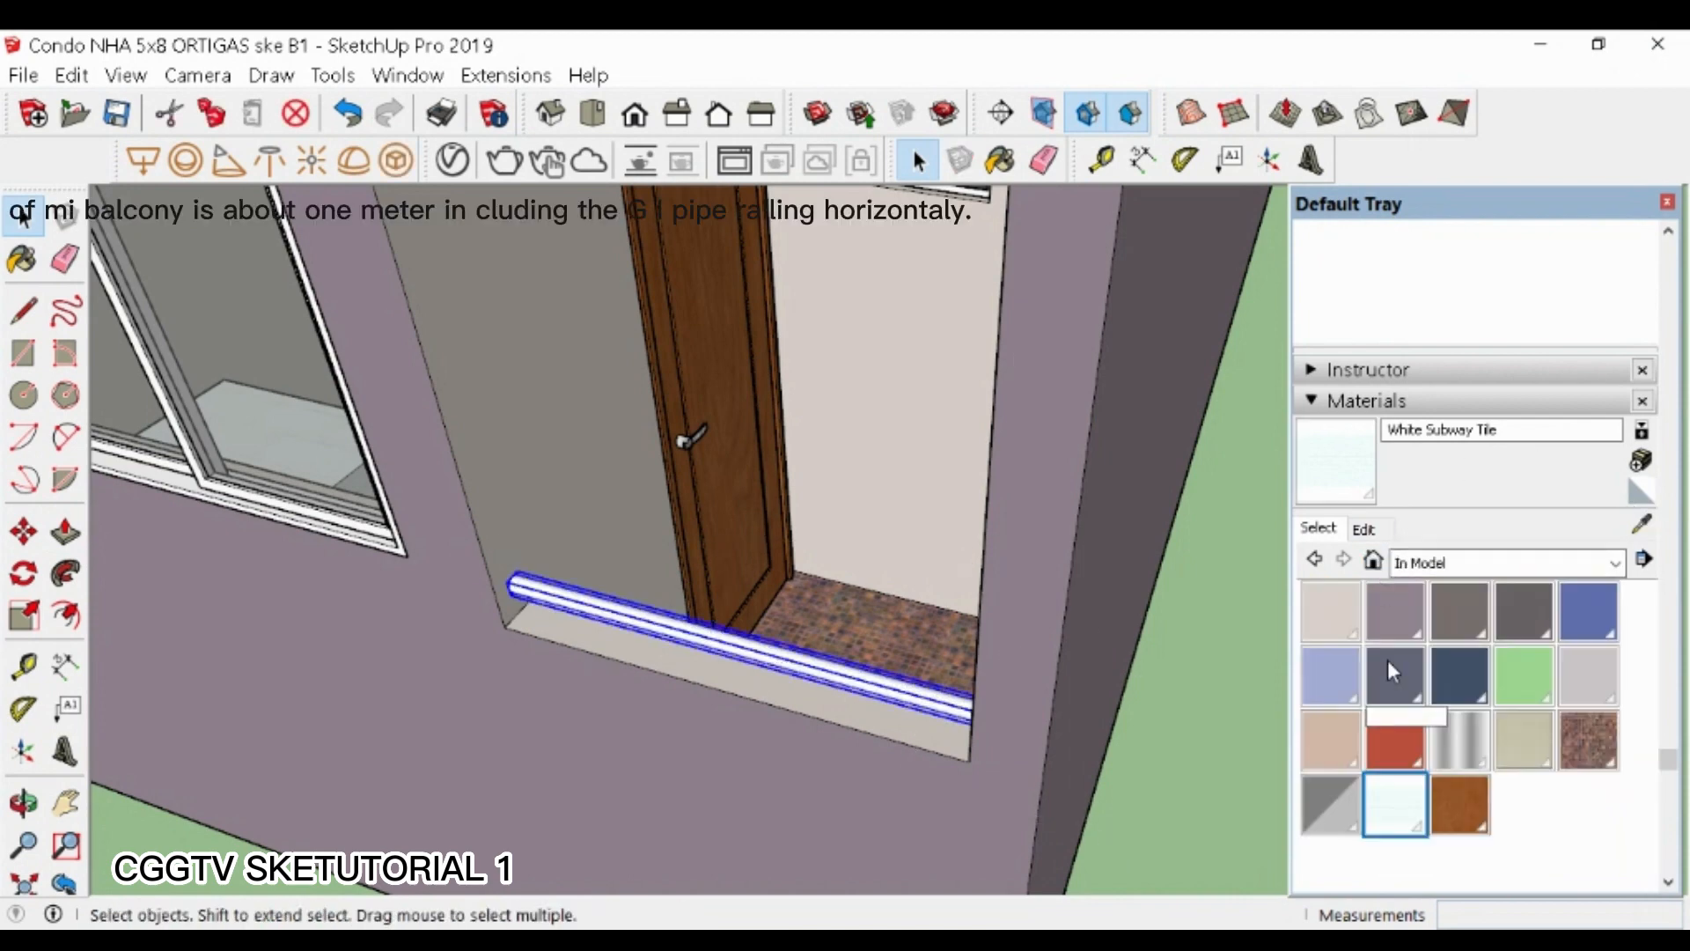
click(1454, 741)
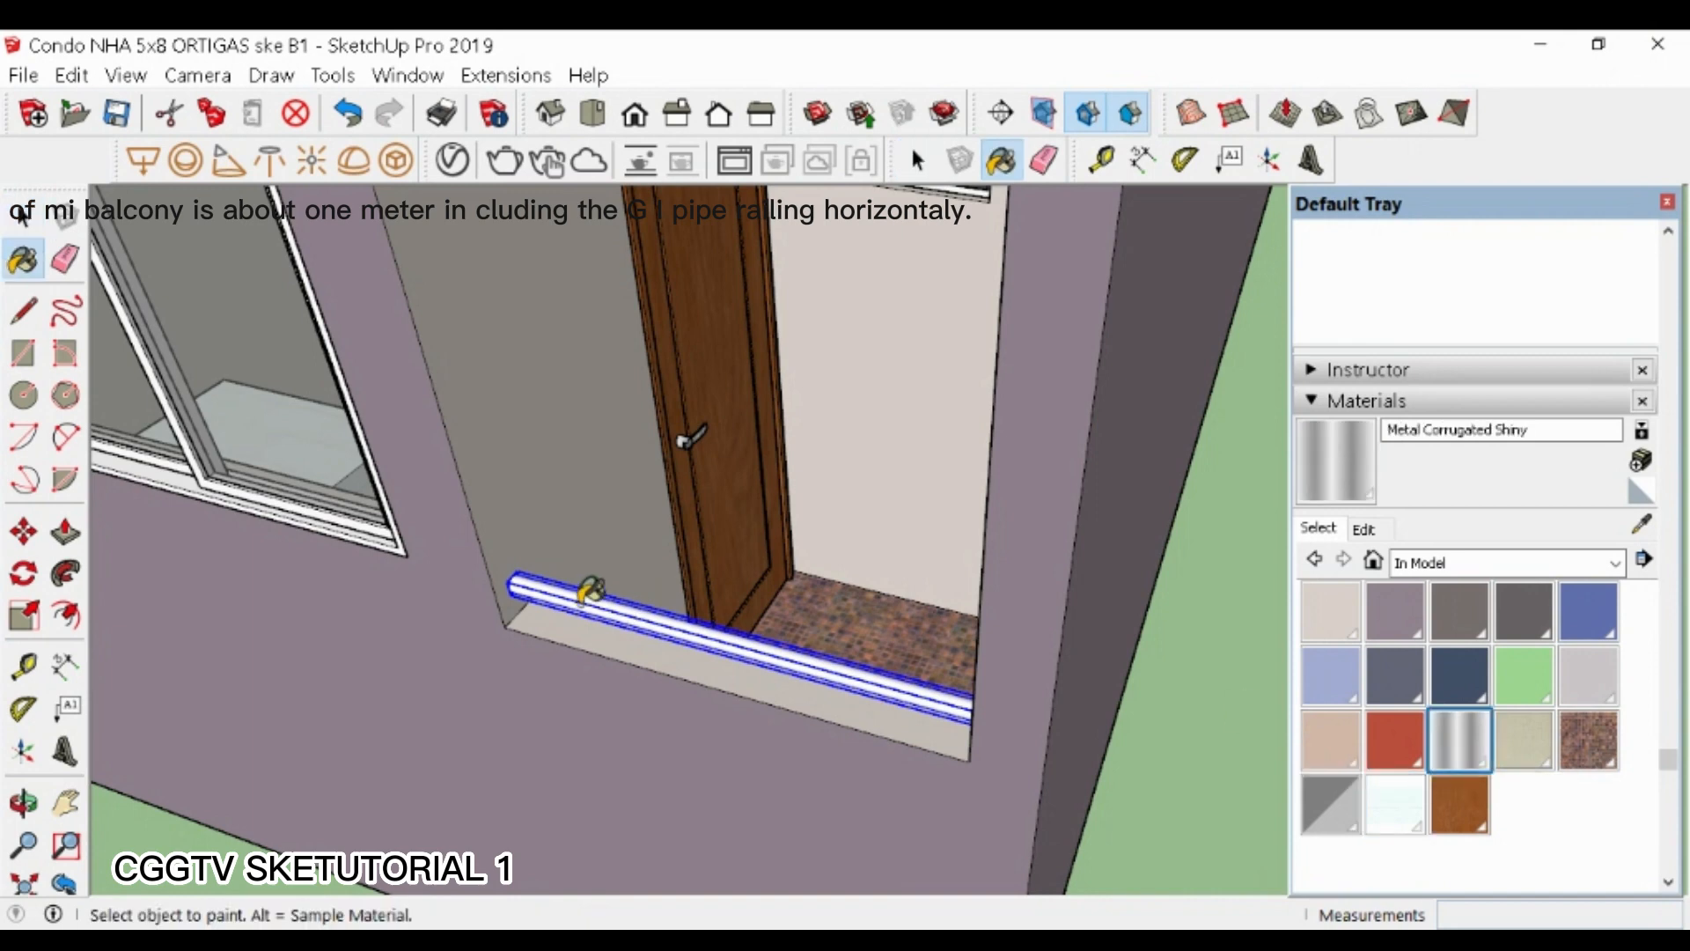
scroll(585, 591, down, 3)
click(1363, 529)
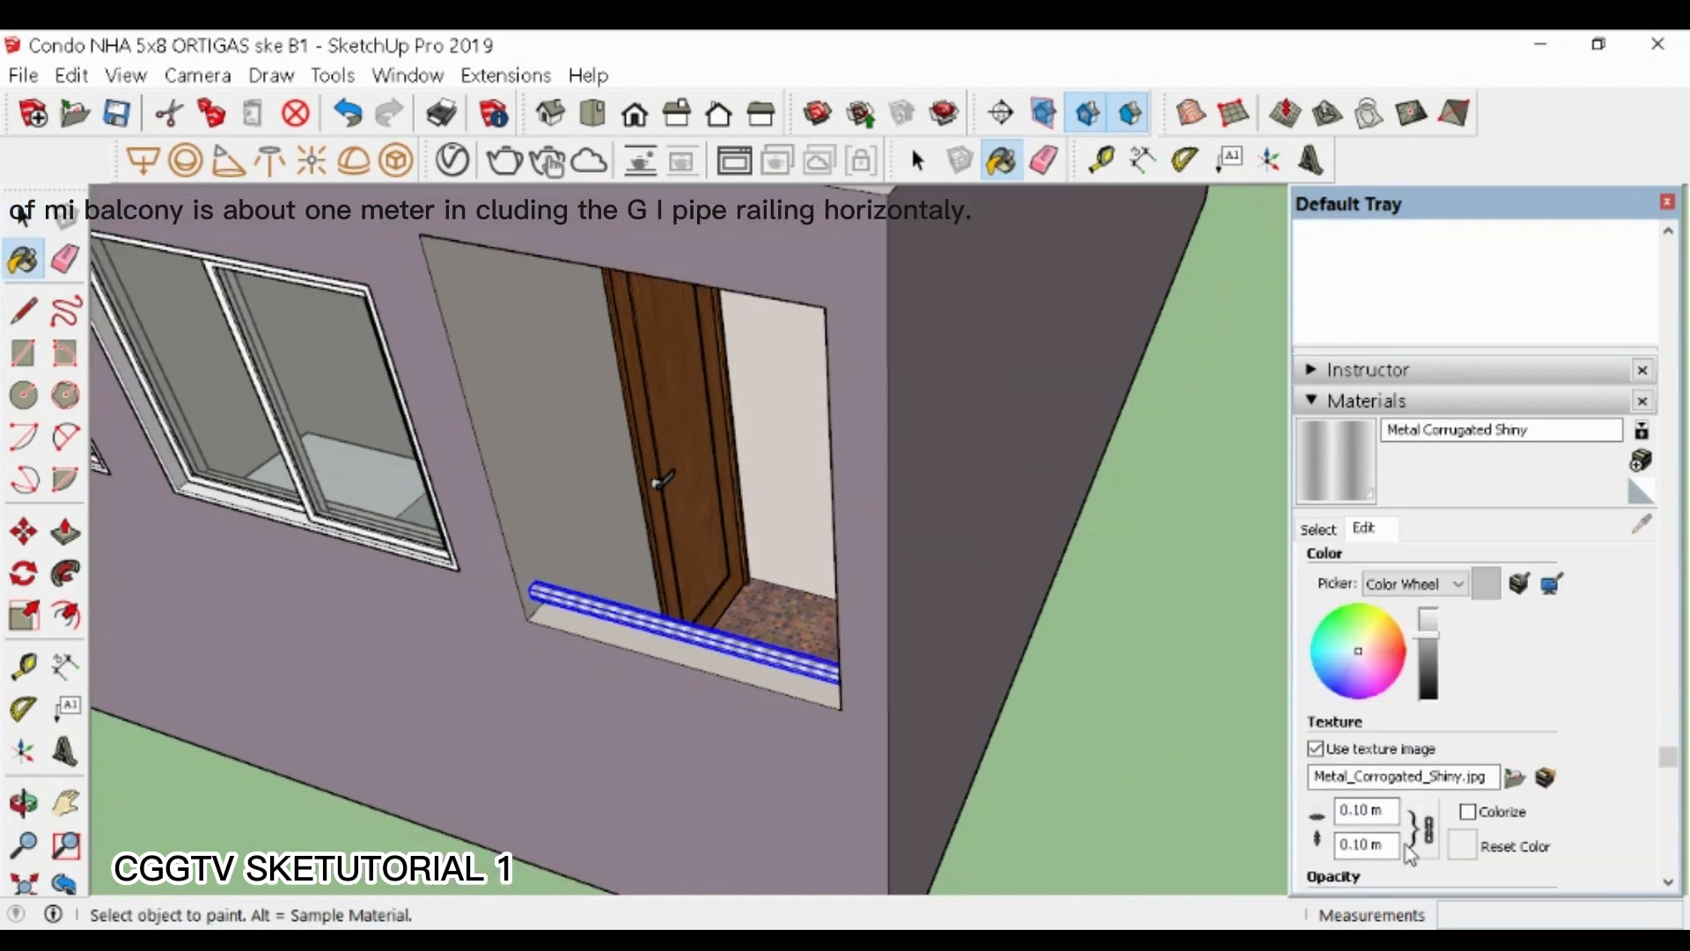
click(1349, 847)
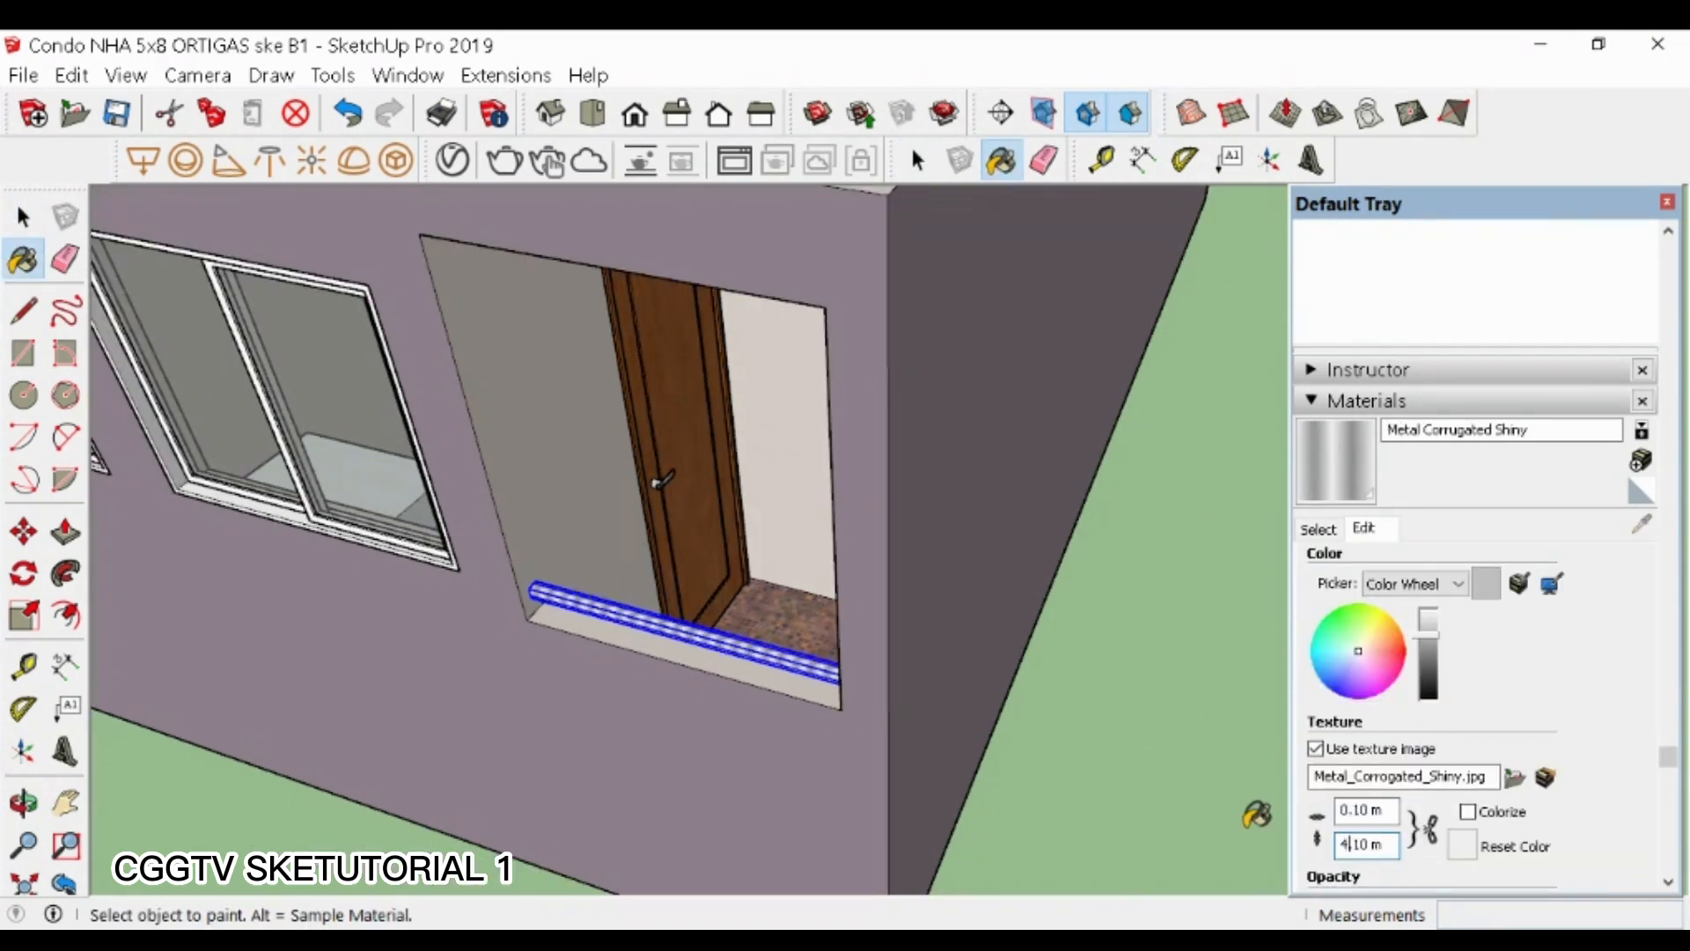
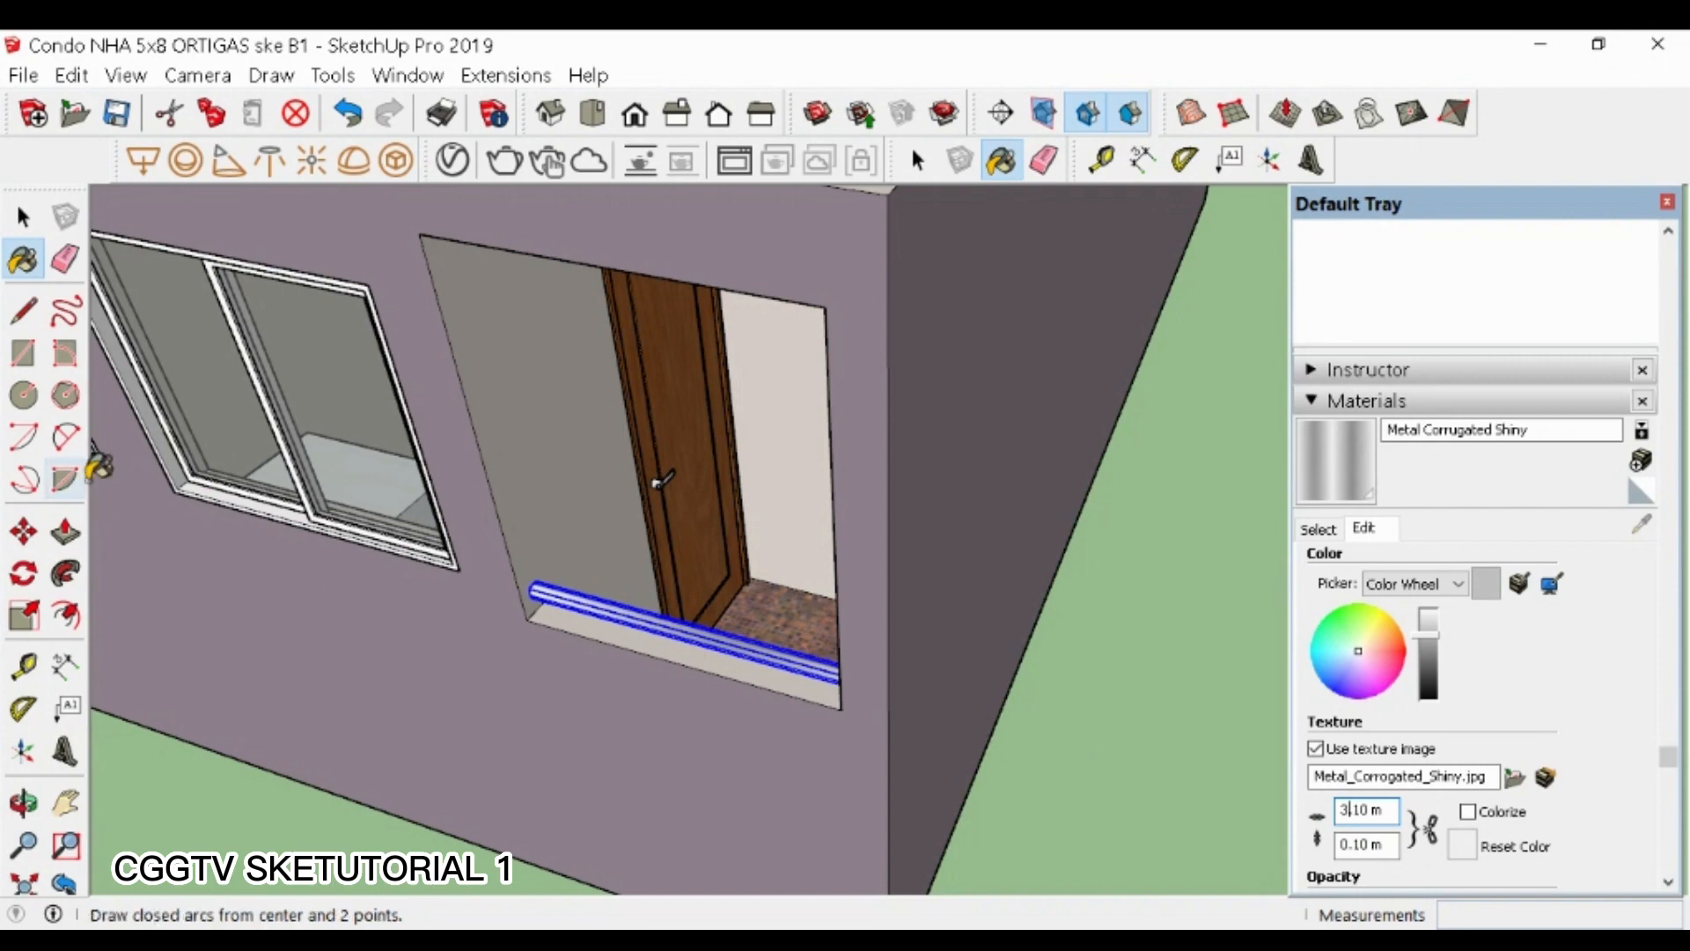
- Select the whole finished unit, including its walls, windows, doors and balcony railing
scroll(860, 745, down, 5)
click(701, 587)
scroll(792, 679, down, 2)
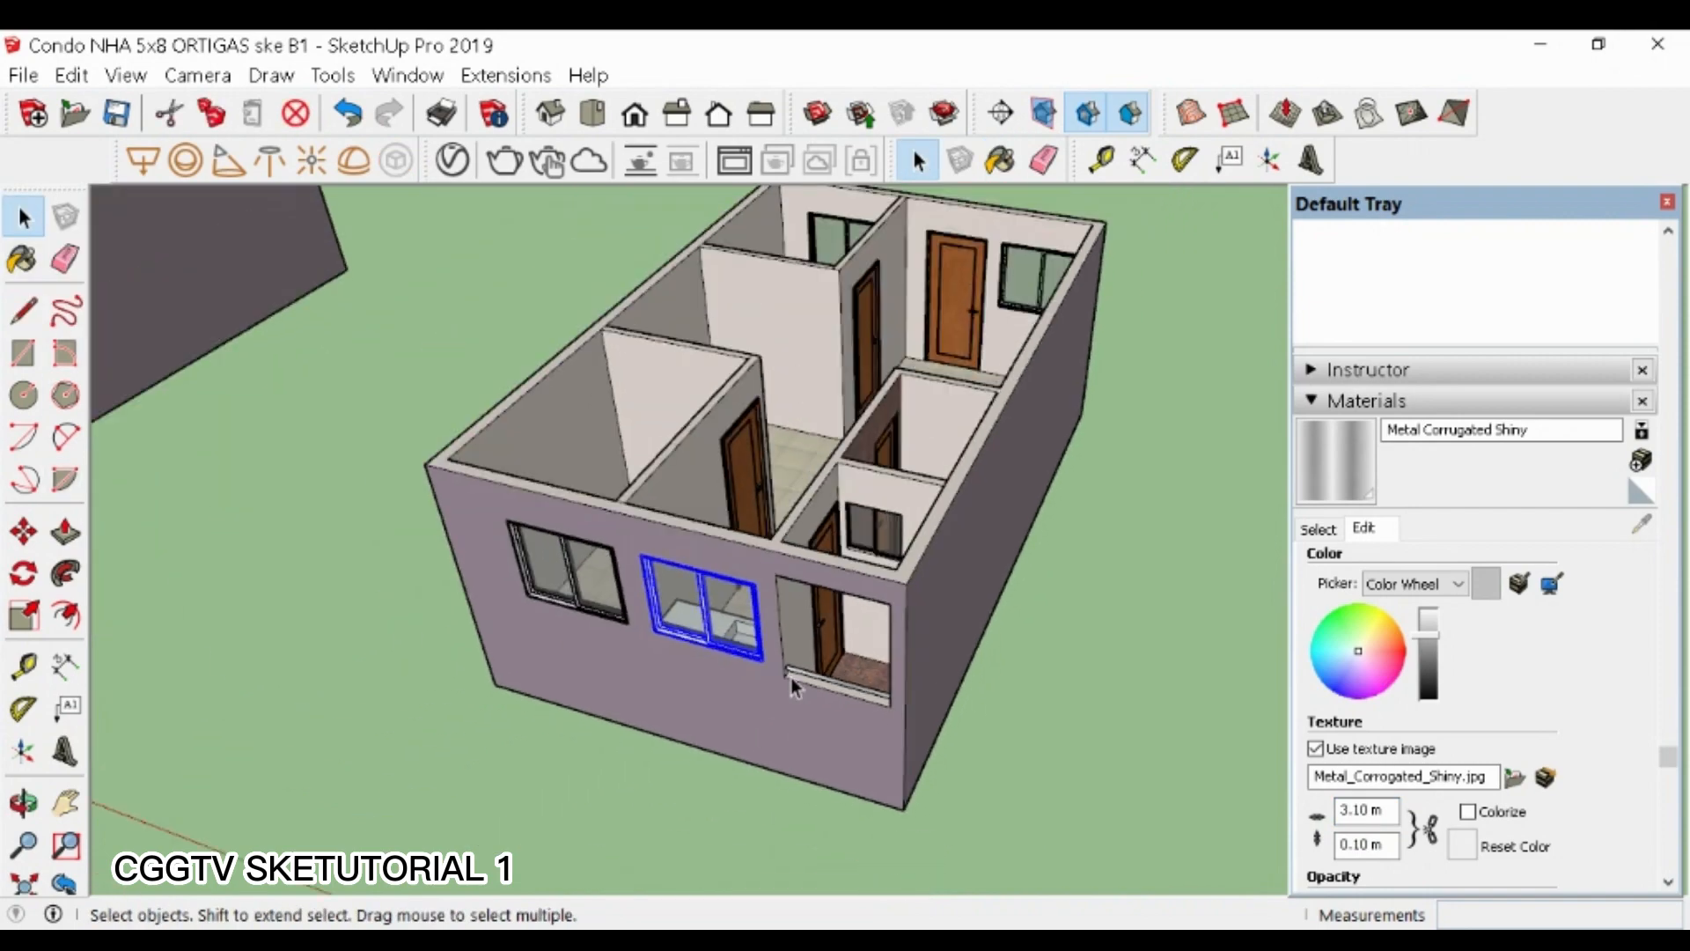
middle_drag(793, 679, 366, 679)
scroll(493, 524, down, 3)
middle_drag(1091, 519, 834, 615)
scroll(833, 615, up, 3)
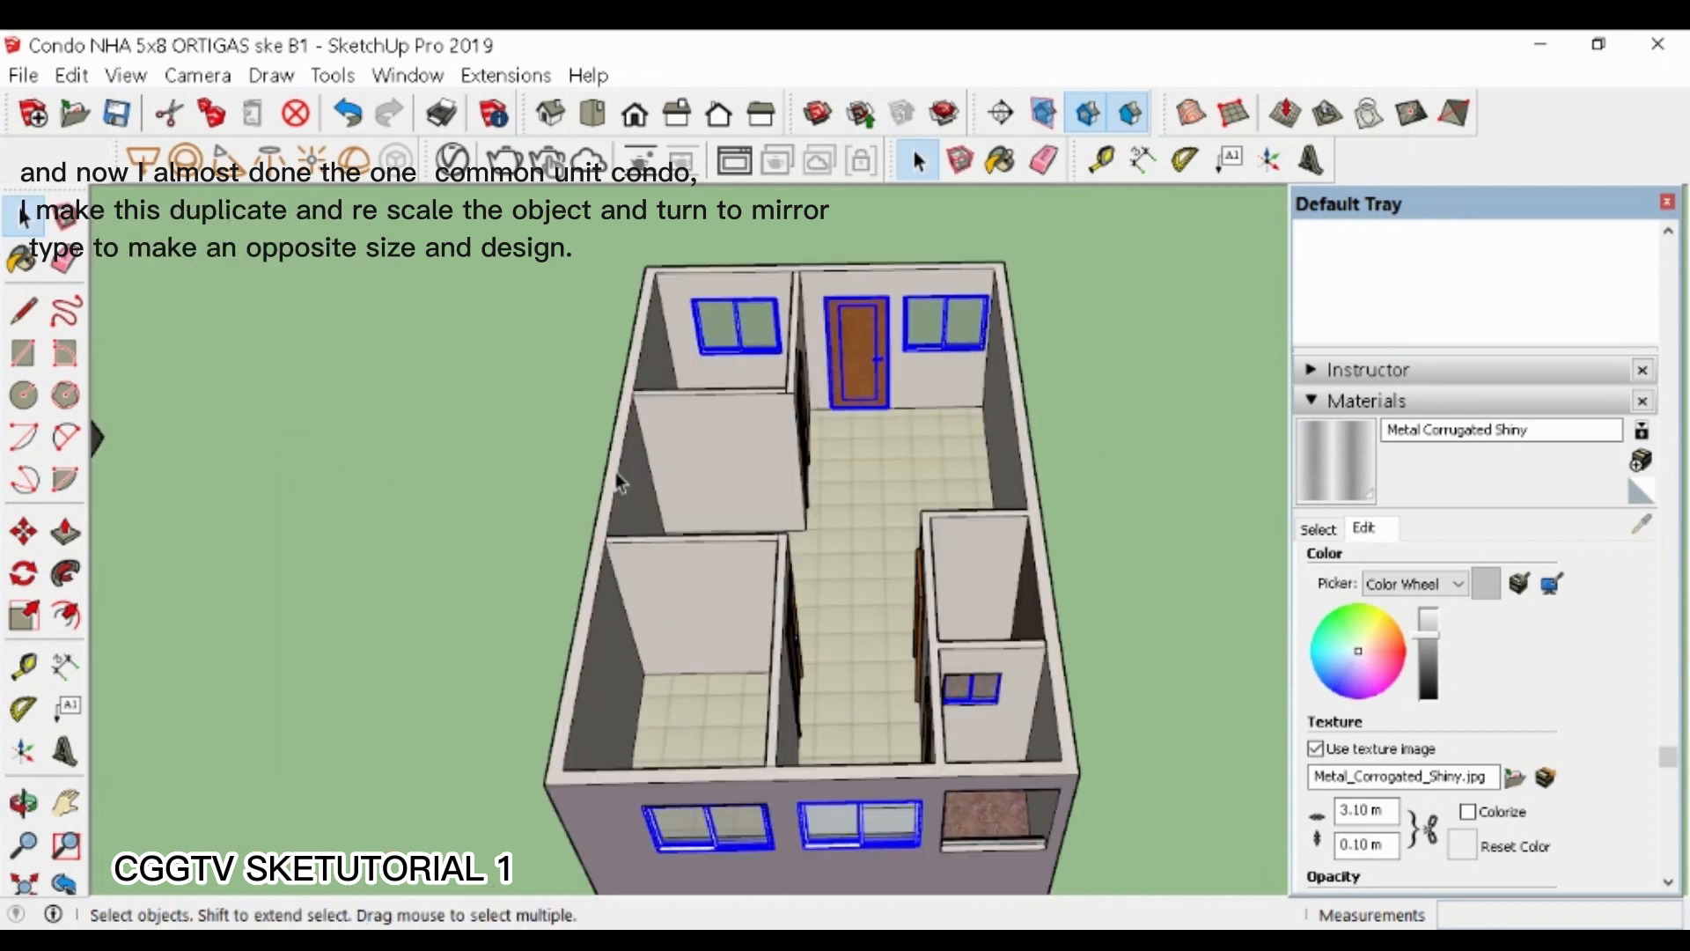
scroll(615, 472, down, 3)
scroll(773, 676, up, 6)
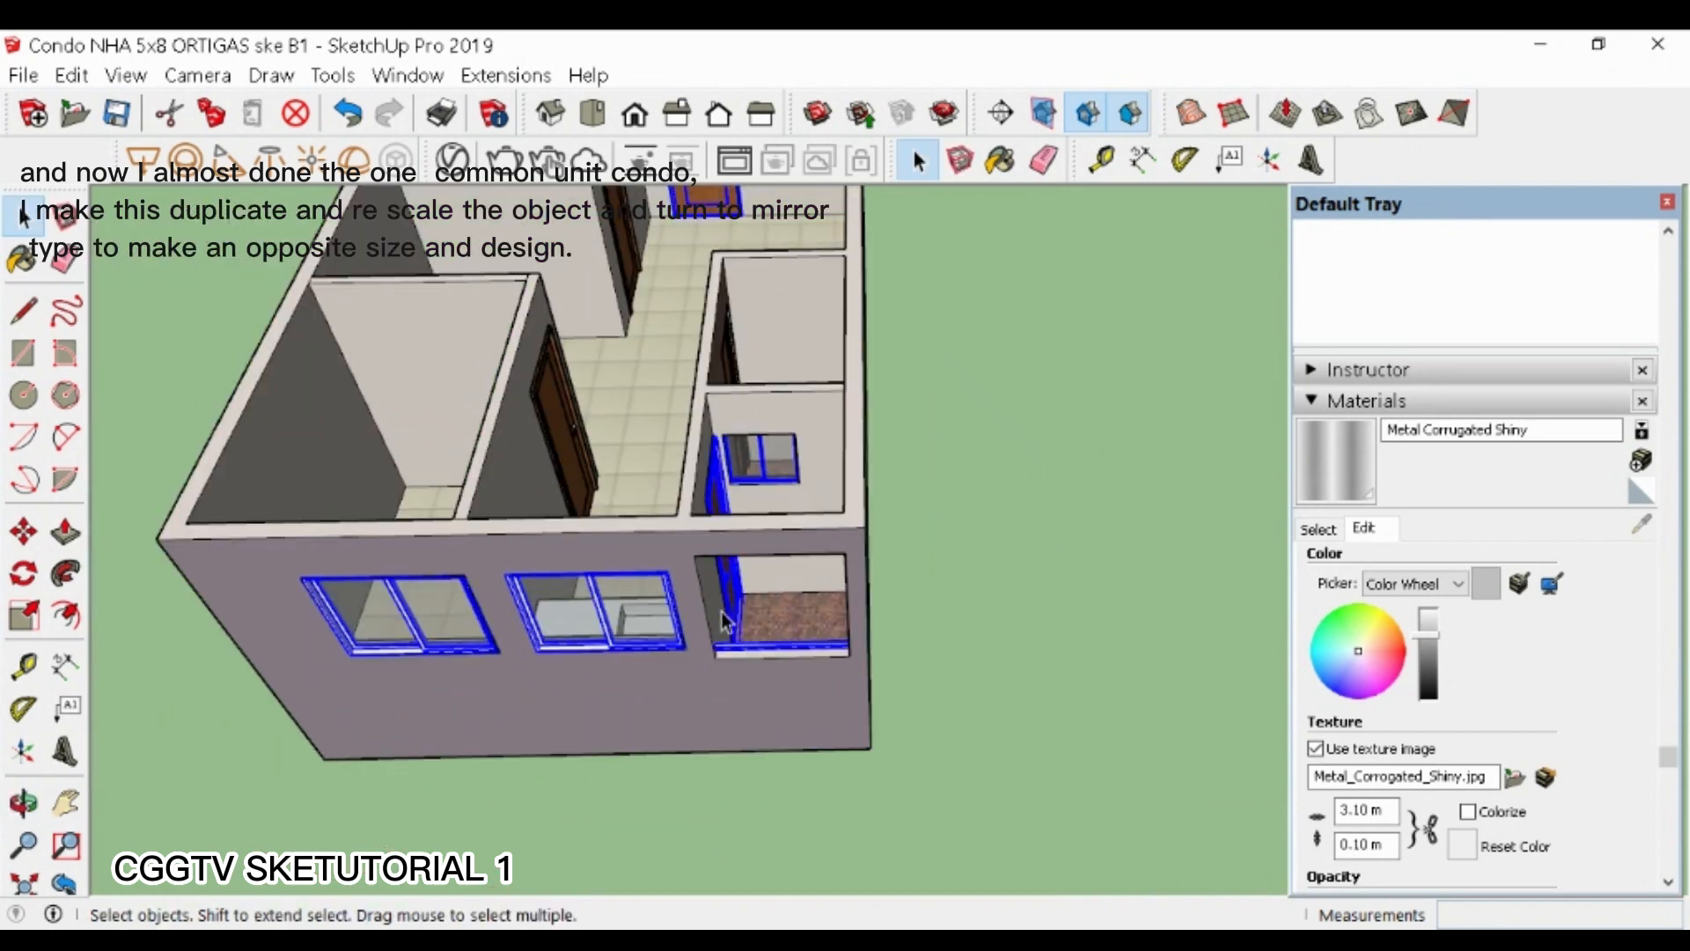
scroll(724, 622, down, 4)
- Copy the selected unit to the empty ground beside the original and group the copy
key(m)
key(ctrl)
click(485, 699)
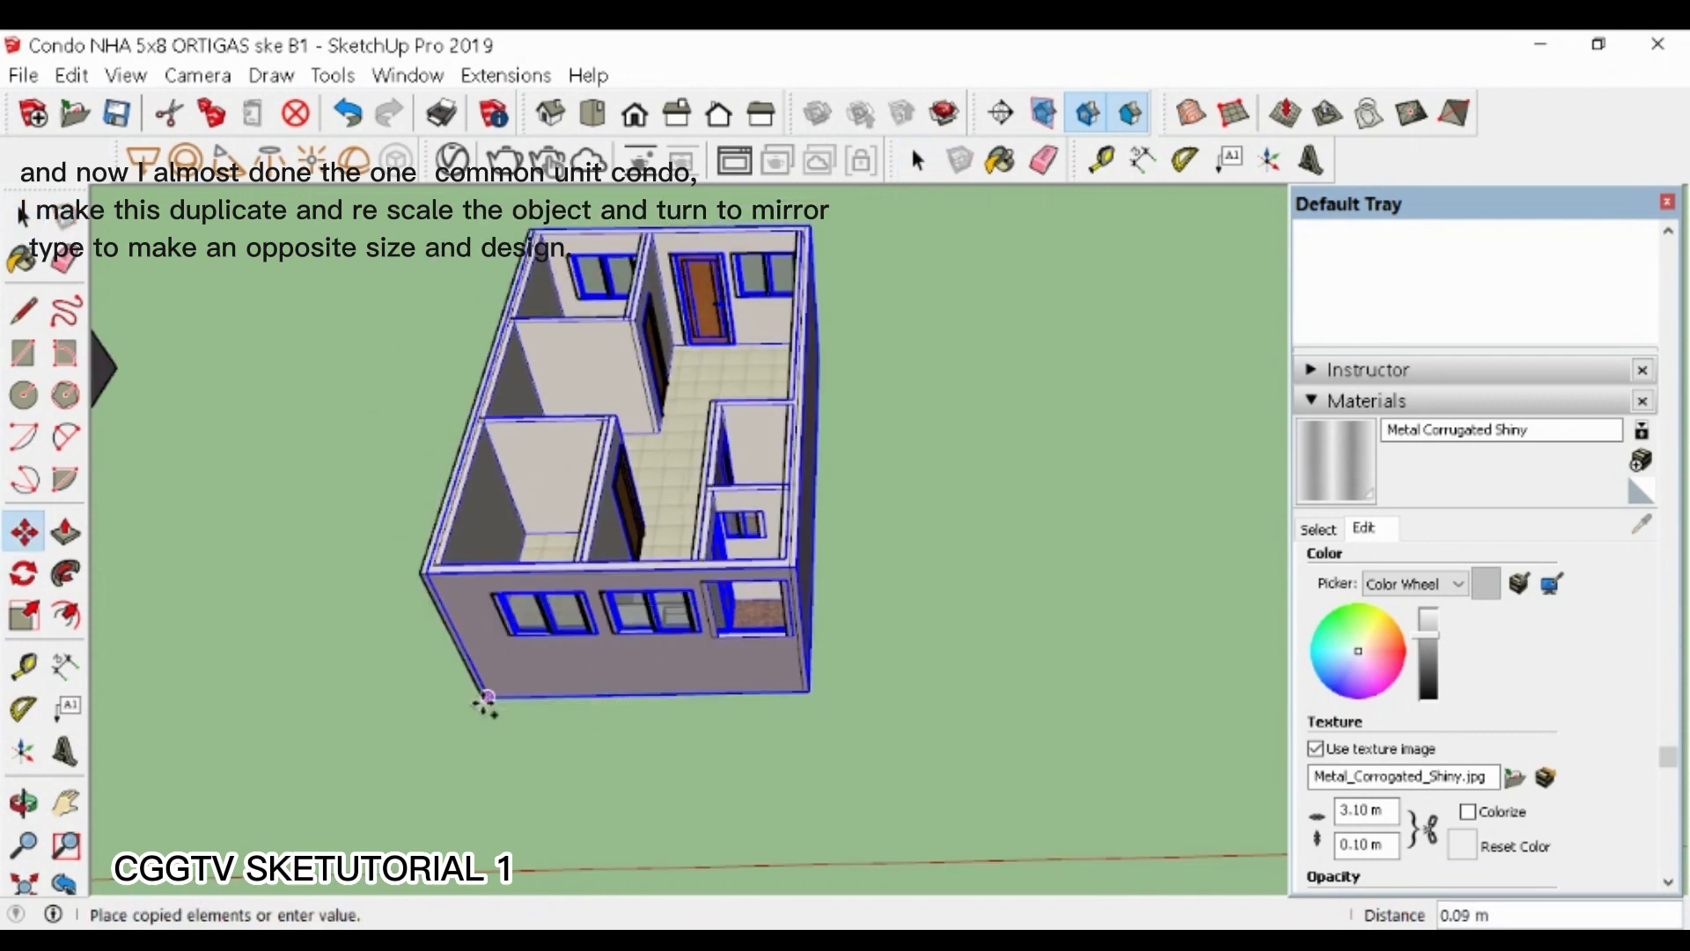
scroll(546, 696, down, 3)
click(949, 674)
key(space)
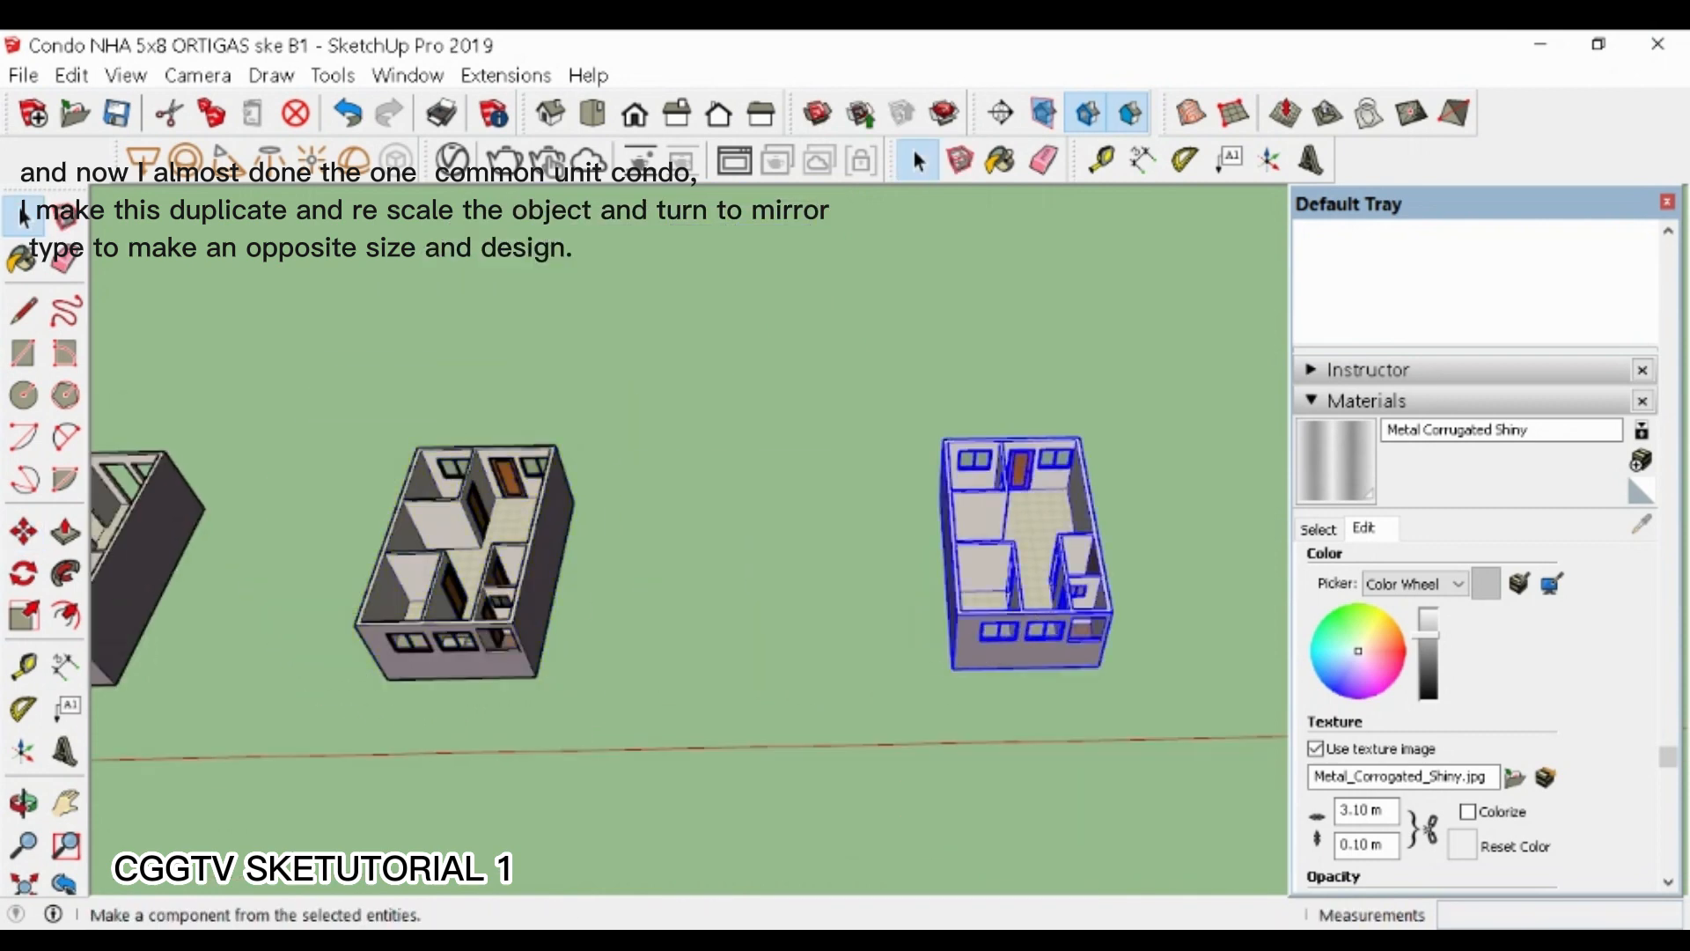
scroll(1225, 560, up, 6)
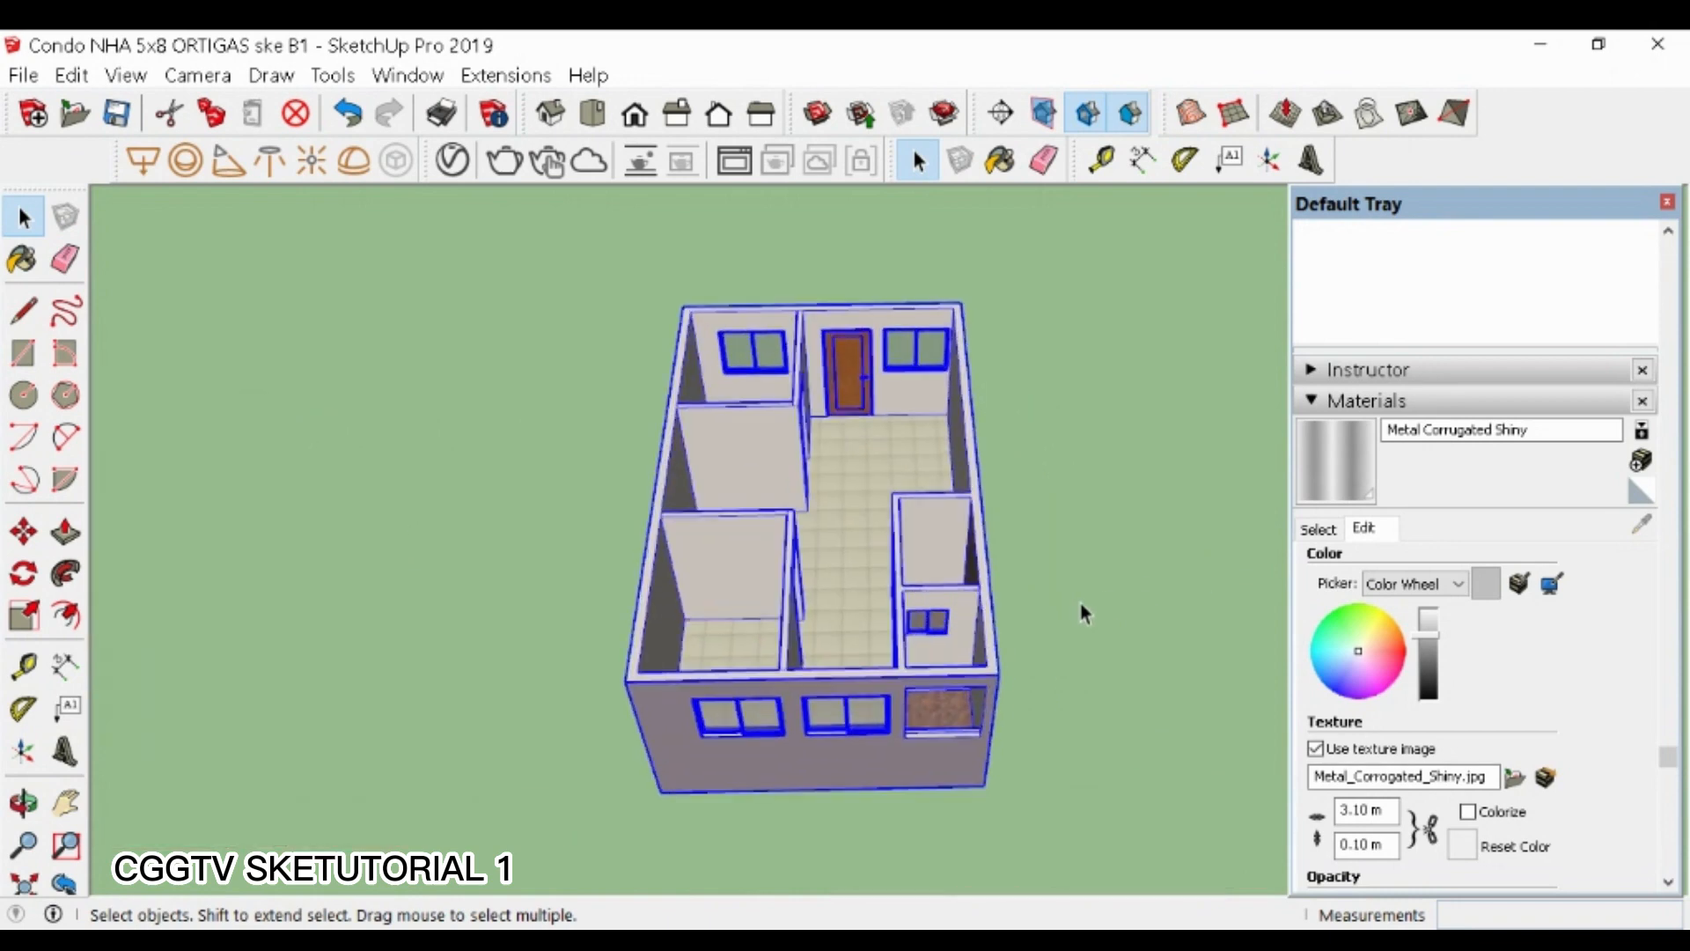
- Copy the grouped unit about 6.96 m sideways to get a second unit next to it
middle_drag(1083, 610, 714, 677)
key(m)
key(ctrl)
click(546, 701)
click(995, 622)
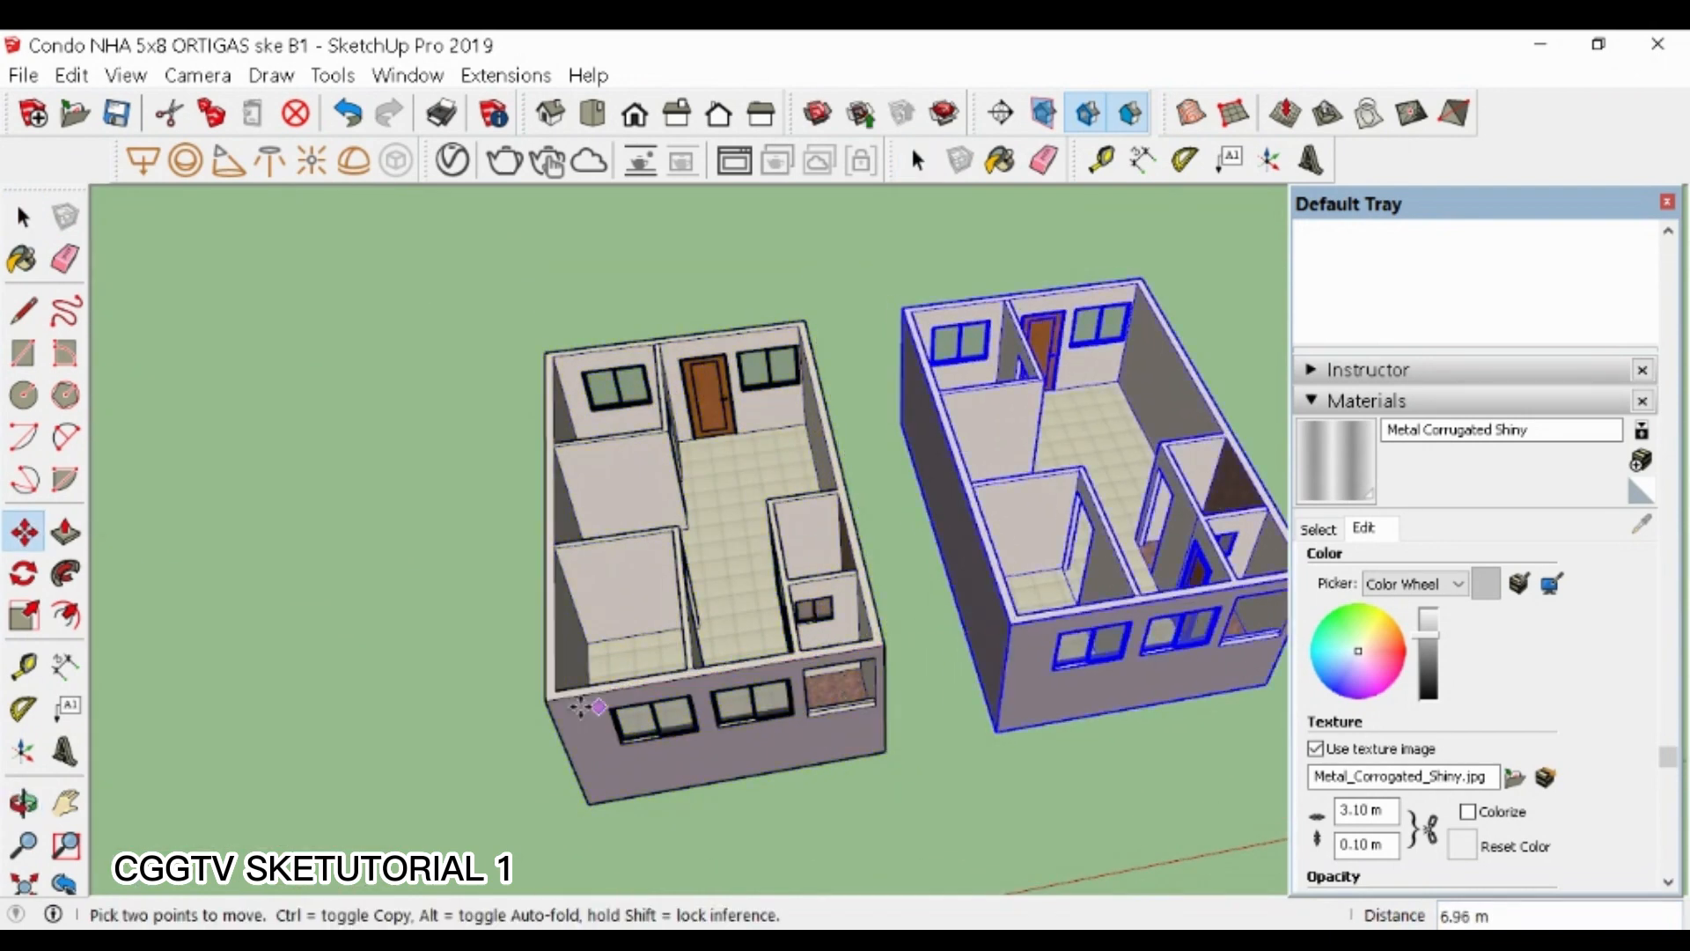
scroll(568, 676, down, 3)
- Try to mirror the second unit along the red axis with a scale of -1.00, and undo the scaling
scroll(857, 582, up, 2)
key(s)
click(786, 563)
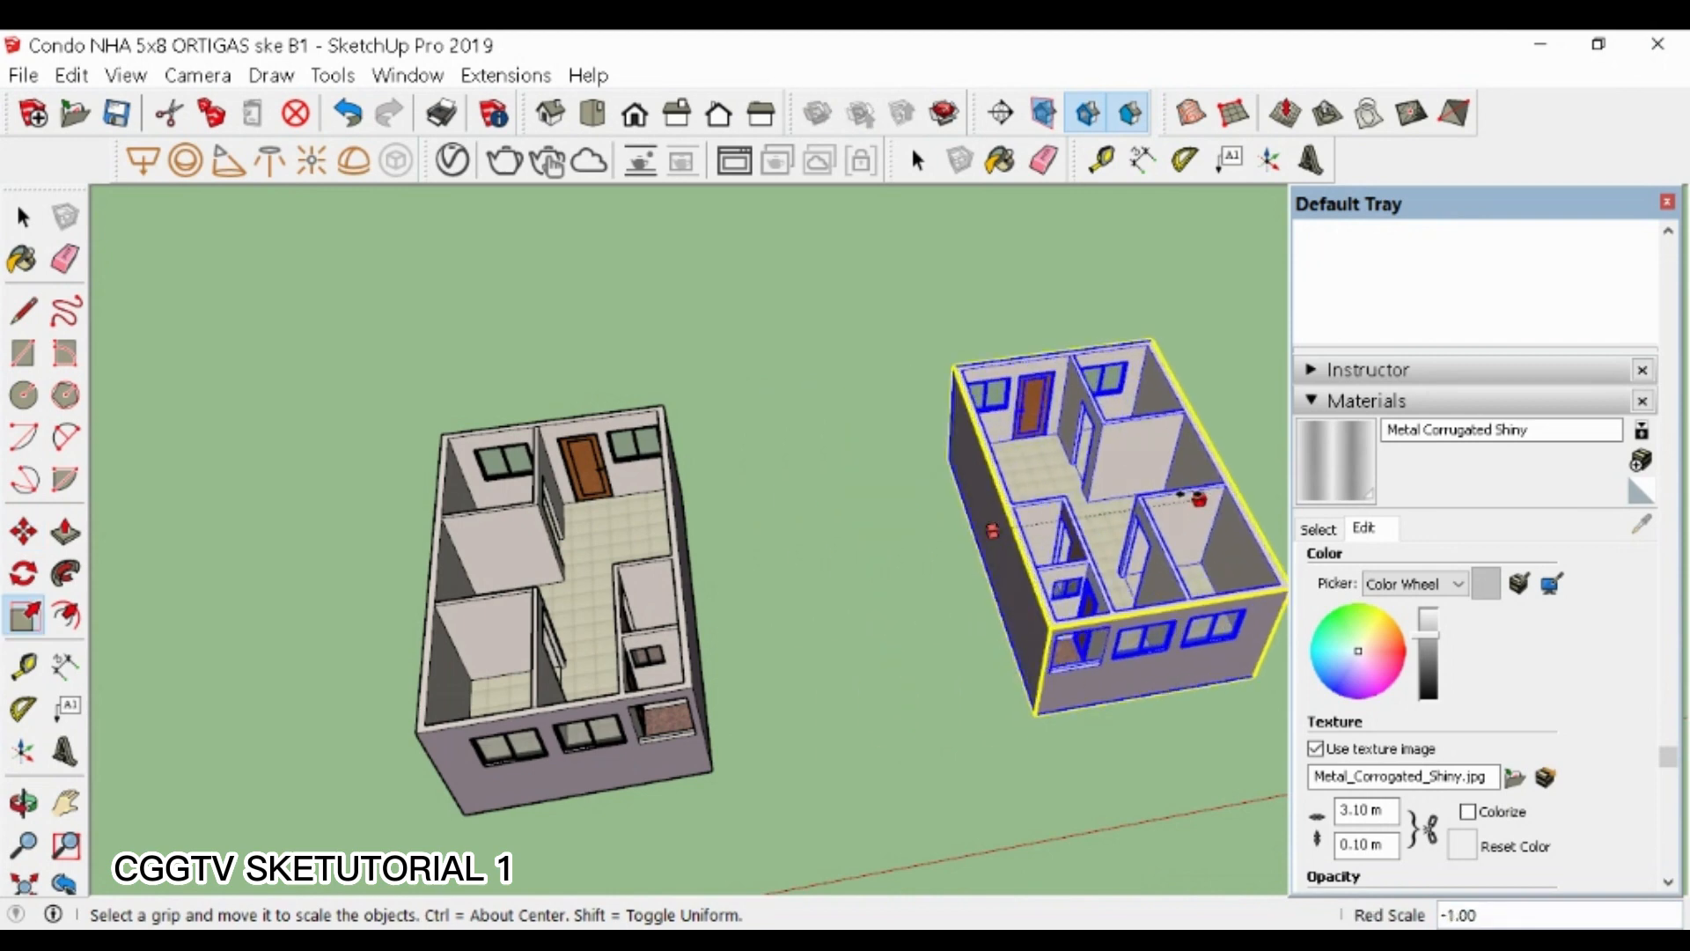
key(m)
scroll(1100, 585, down, 1)
scroll(951, 563, up, 2)
scroll(1082, 566, down, 3)
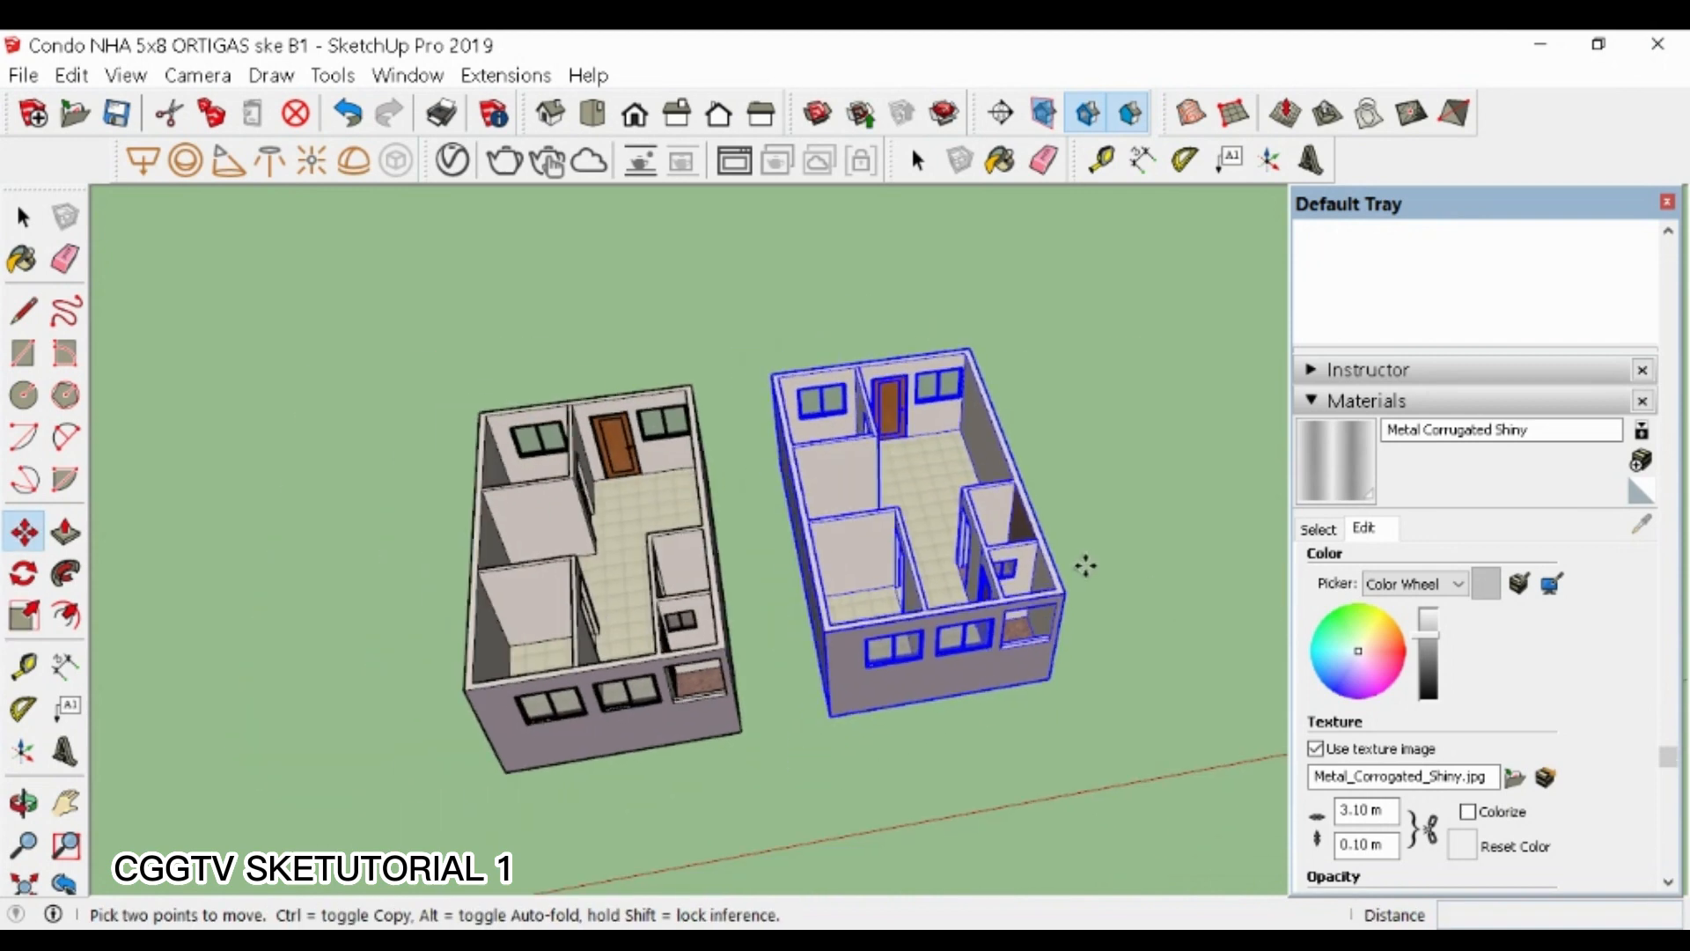
scroll(732, 592, up, 1)
- Mirror the second unit along the red axis with the Scale tool to get the opposite layout
key(s)
click(857, 530)
scroll(347, 611, down, 2)
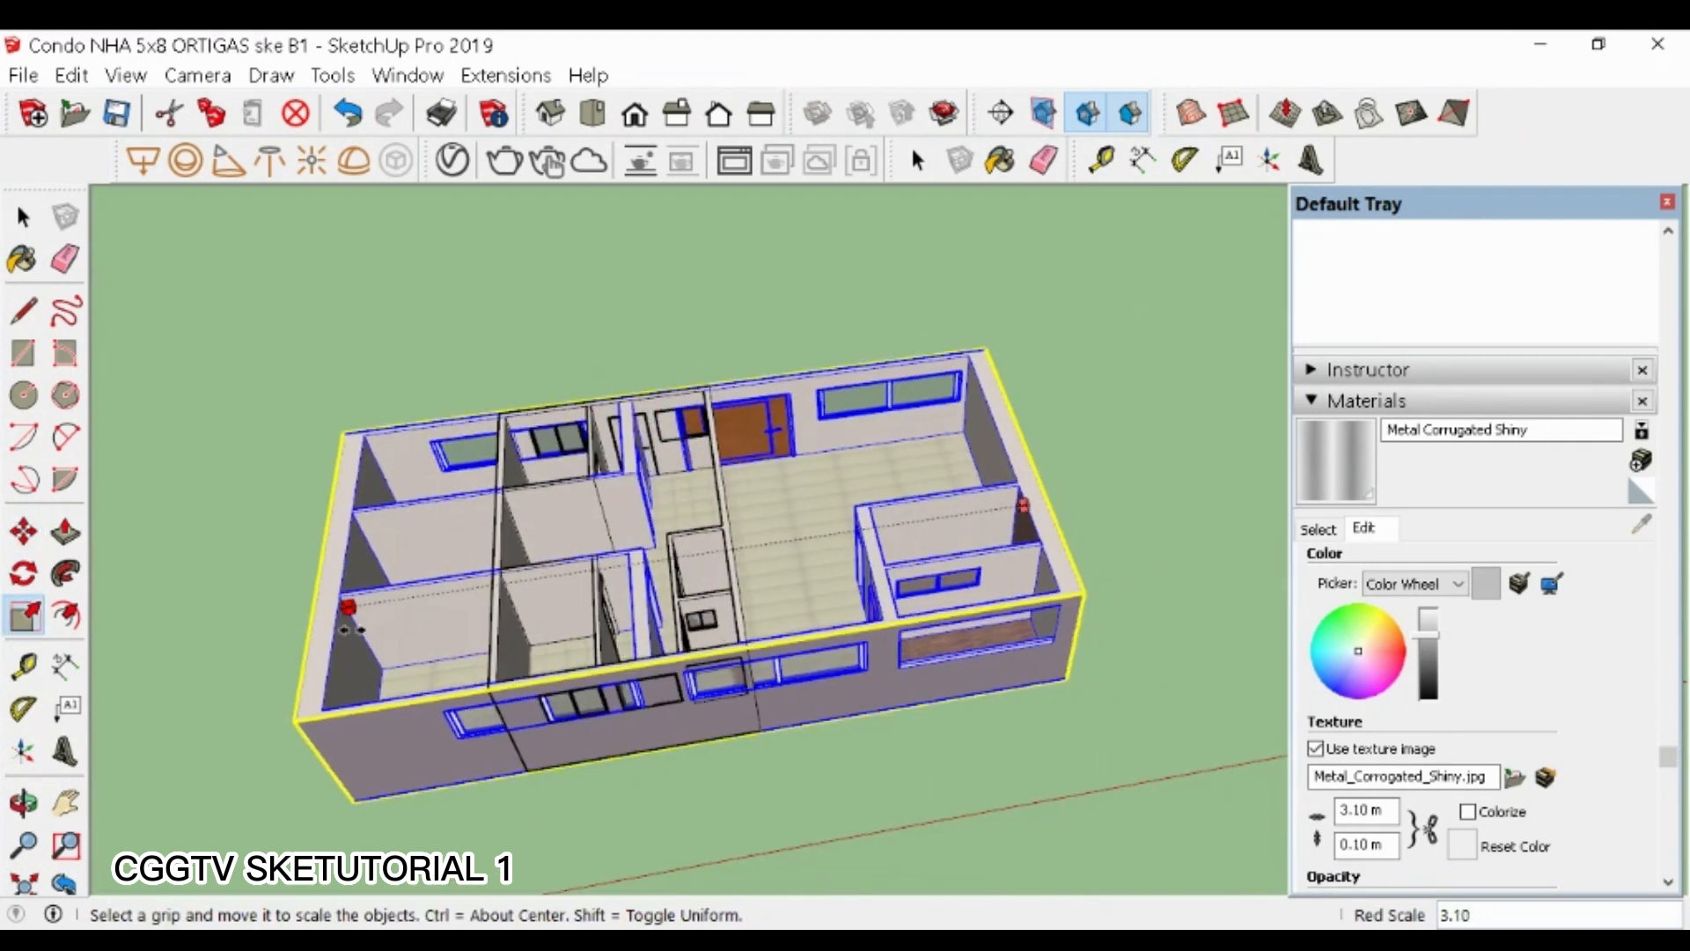
scroll(1103, 535, up, 2)
click(1138, 524)
- Move the mirrored unit toward the original until their balcony-side outer walls meet
key(m)
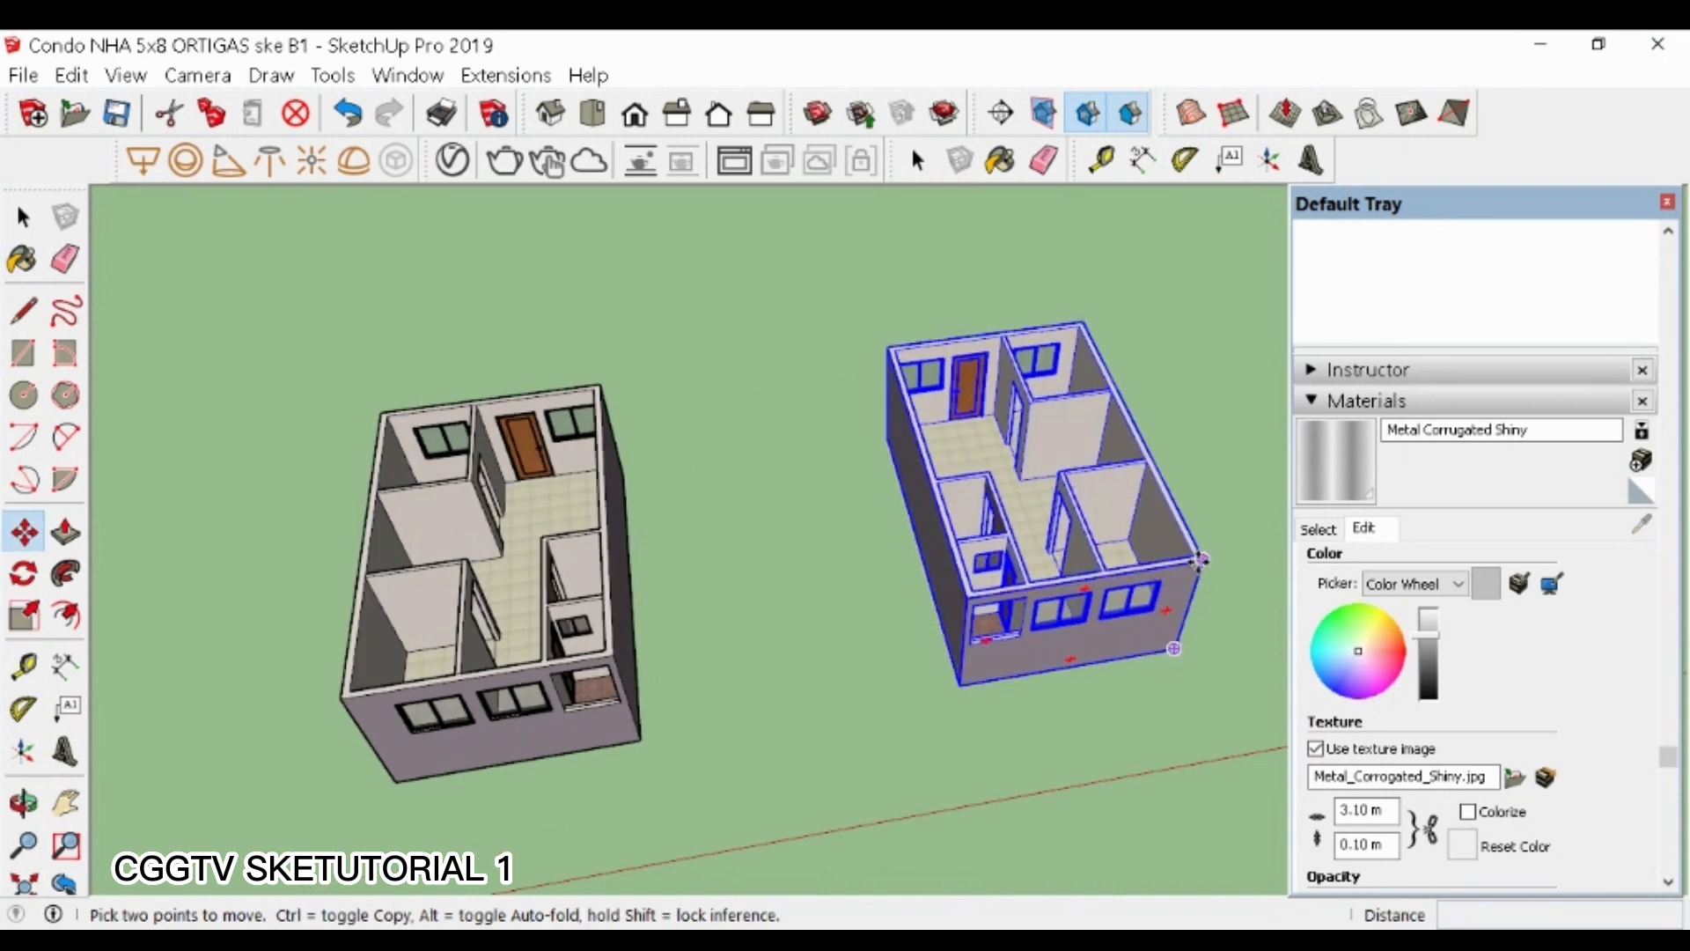
click(1200, 561)
scroll(1145, 581, up, 1)
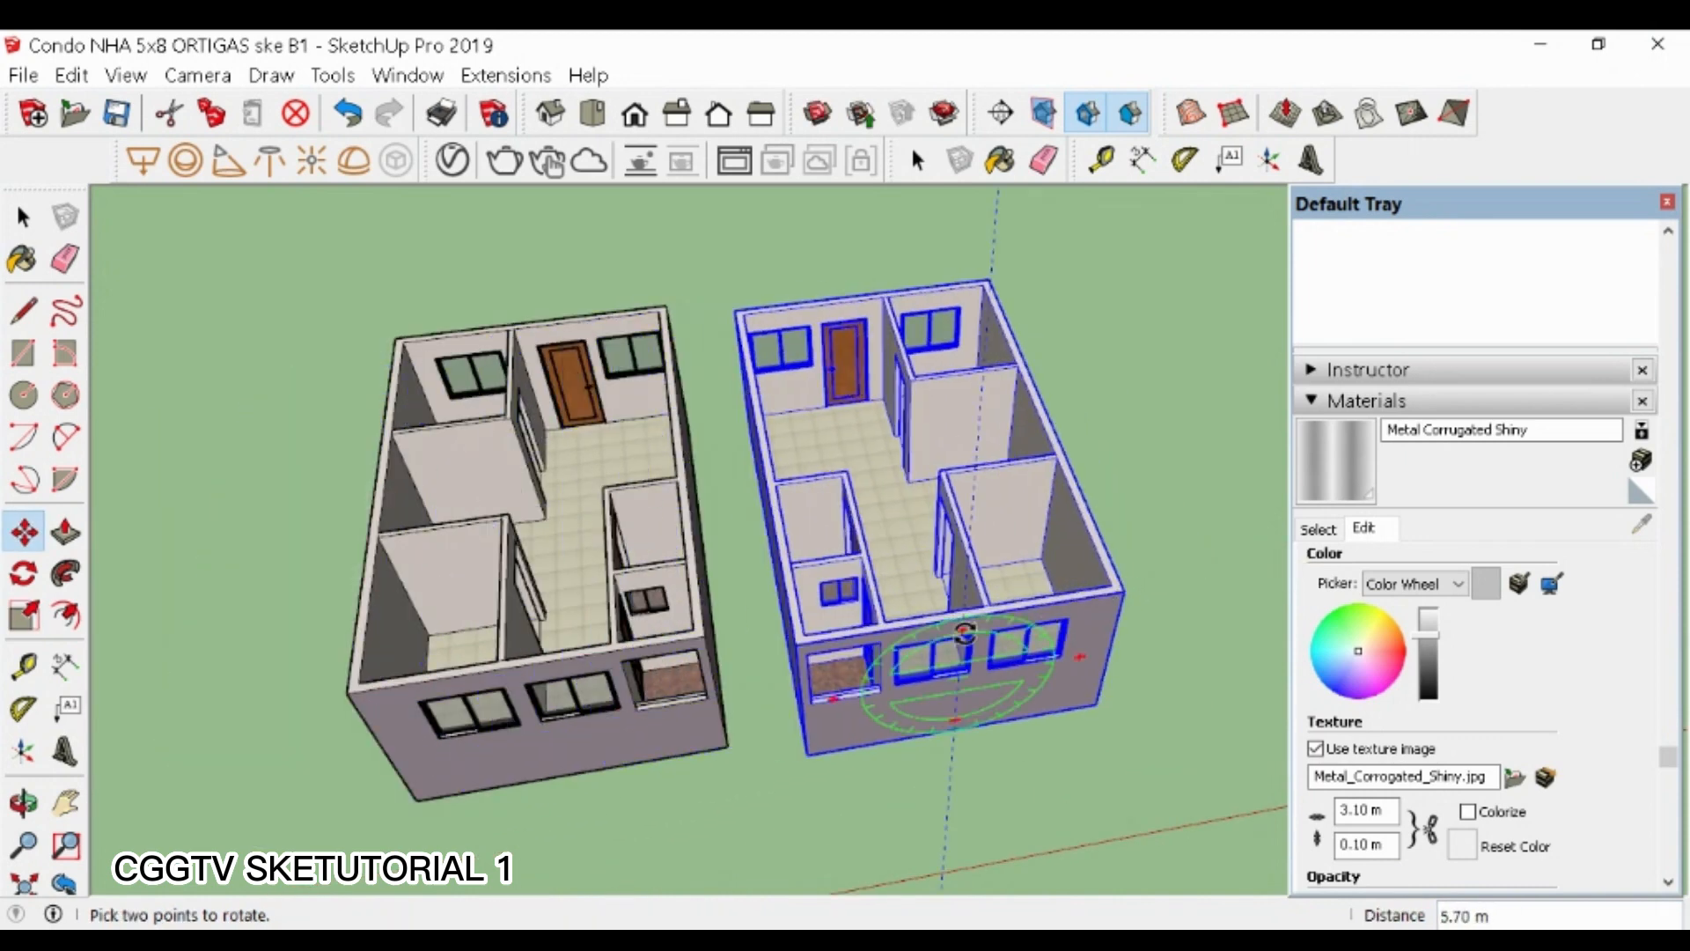
scroll(664, 678, up, 4)
click(936, 601)
click(738, 600)
scroll(717, 588, up, 1)
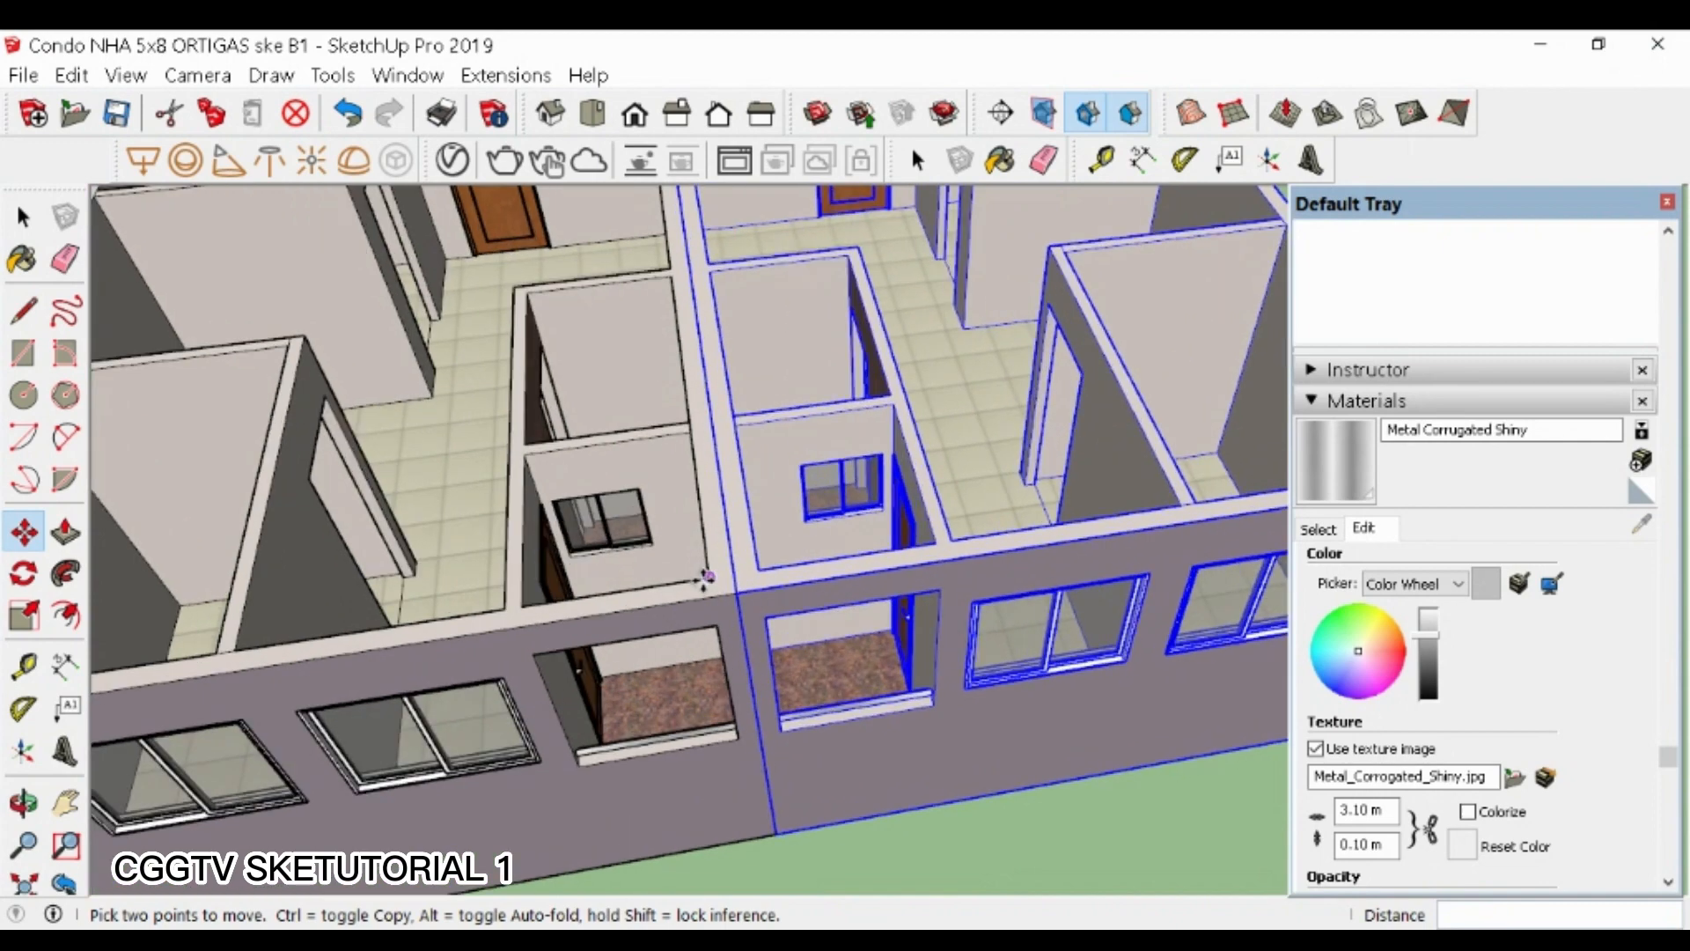
- Shift the mirrored unit about 0.15 m into the original so the adjoining walls overlap as a shared wall
scroll(729, 588, up, 4)
click(742, 611)
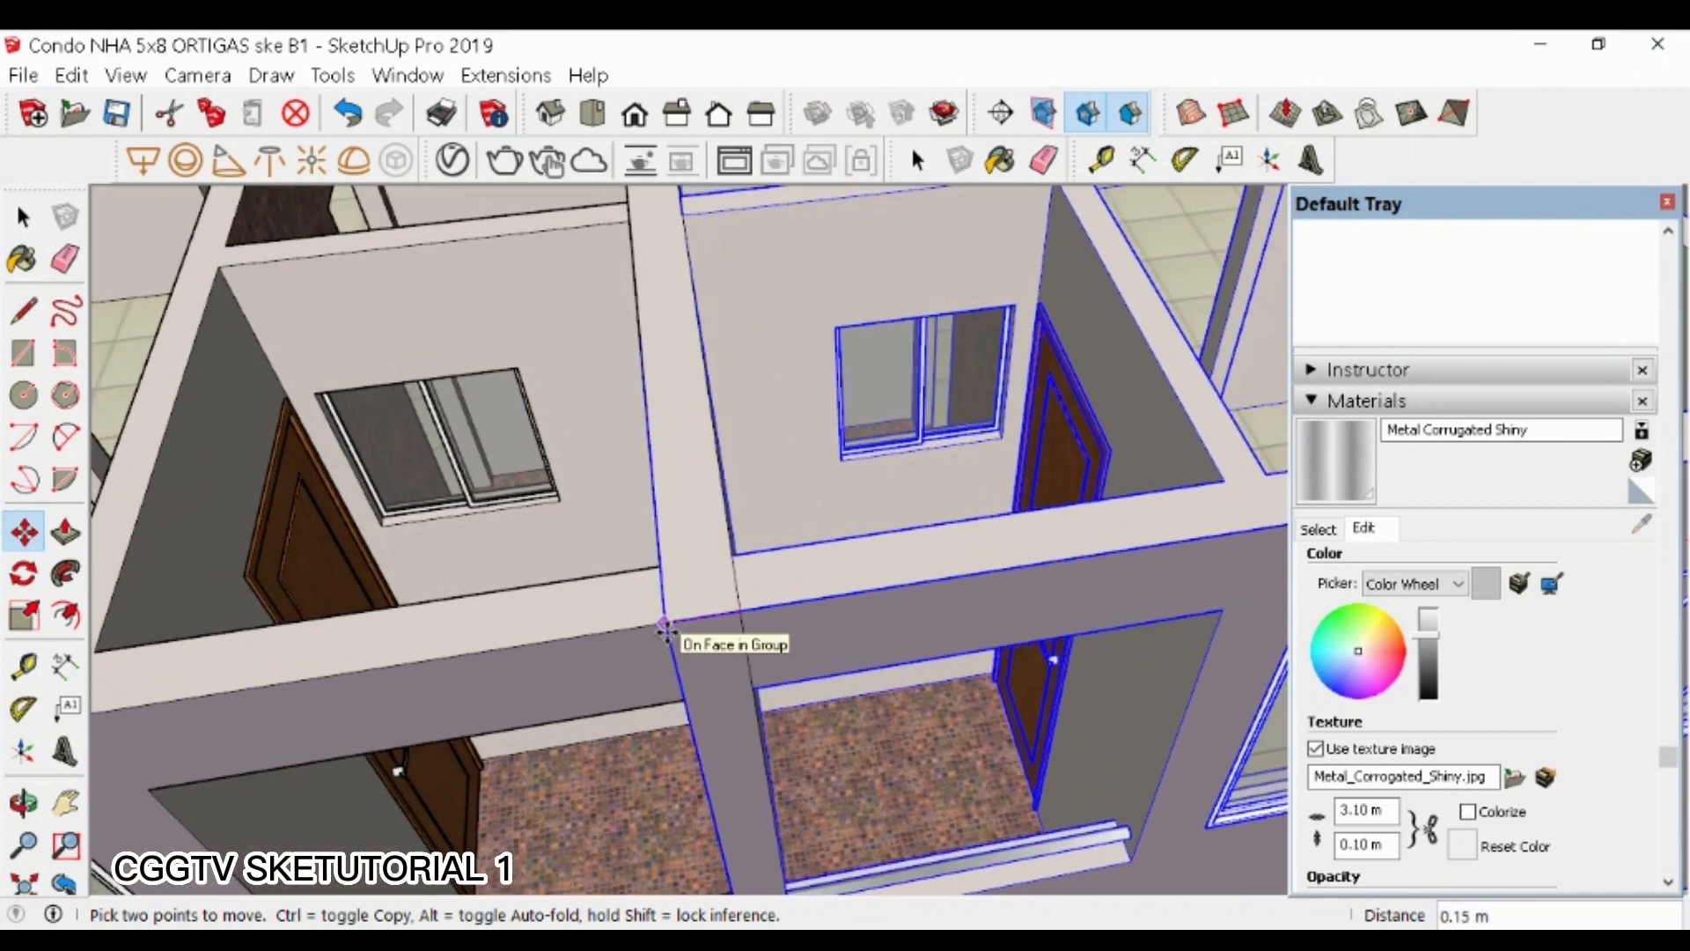
click(678, 629)
scroll(815, 596, down, 7)
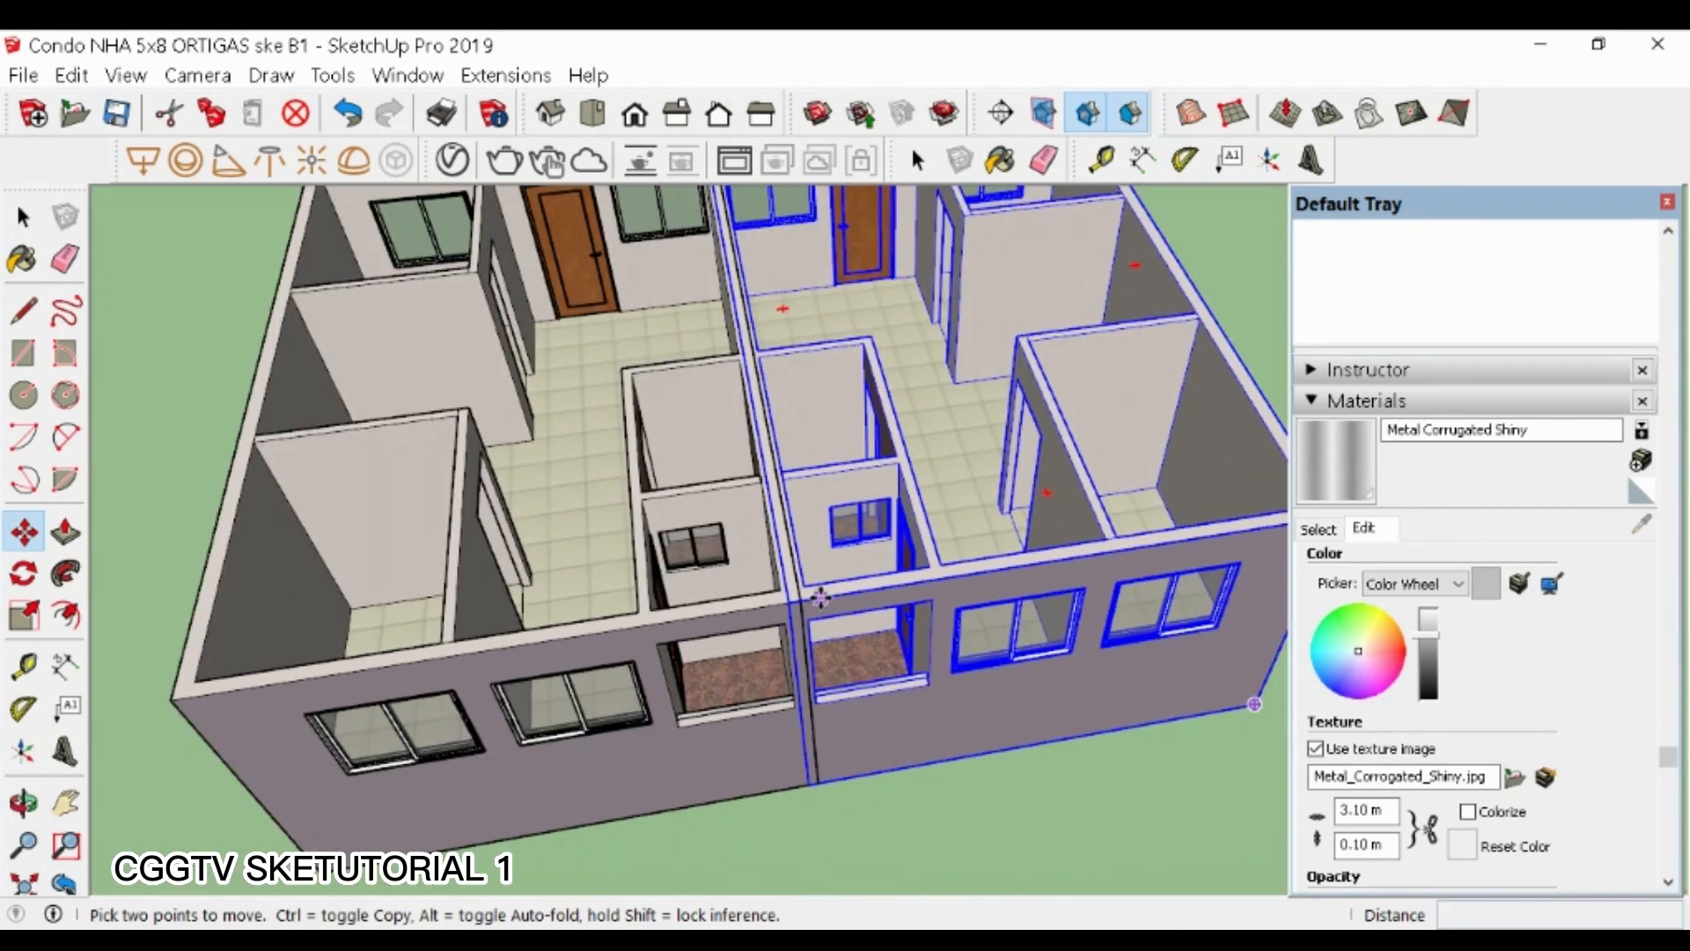
- Copy both units along the row and place the copy against the outer side wall of the original pair
key(space)
click(854, 786)
scroll(828, 647, down, 1)
key(ctrl+a)
scroll(629, 692, up, 4)
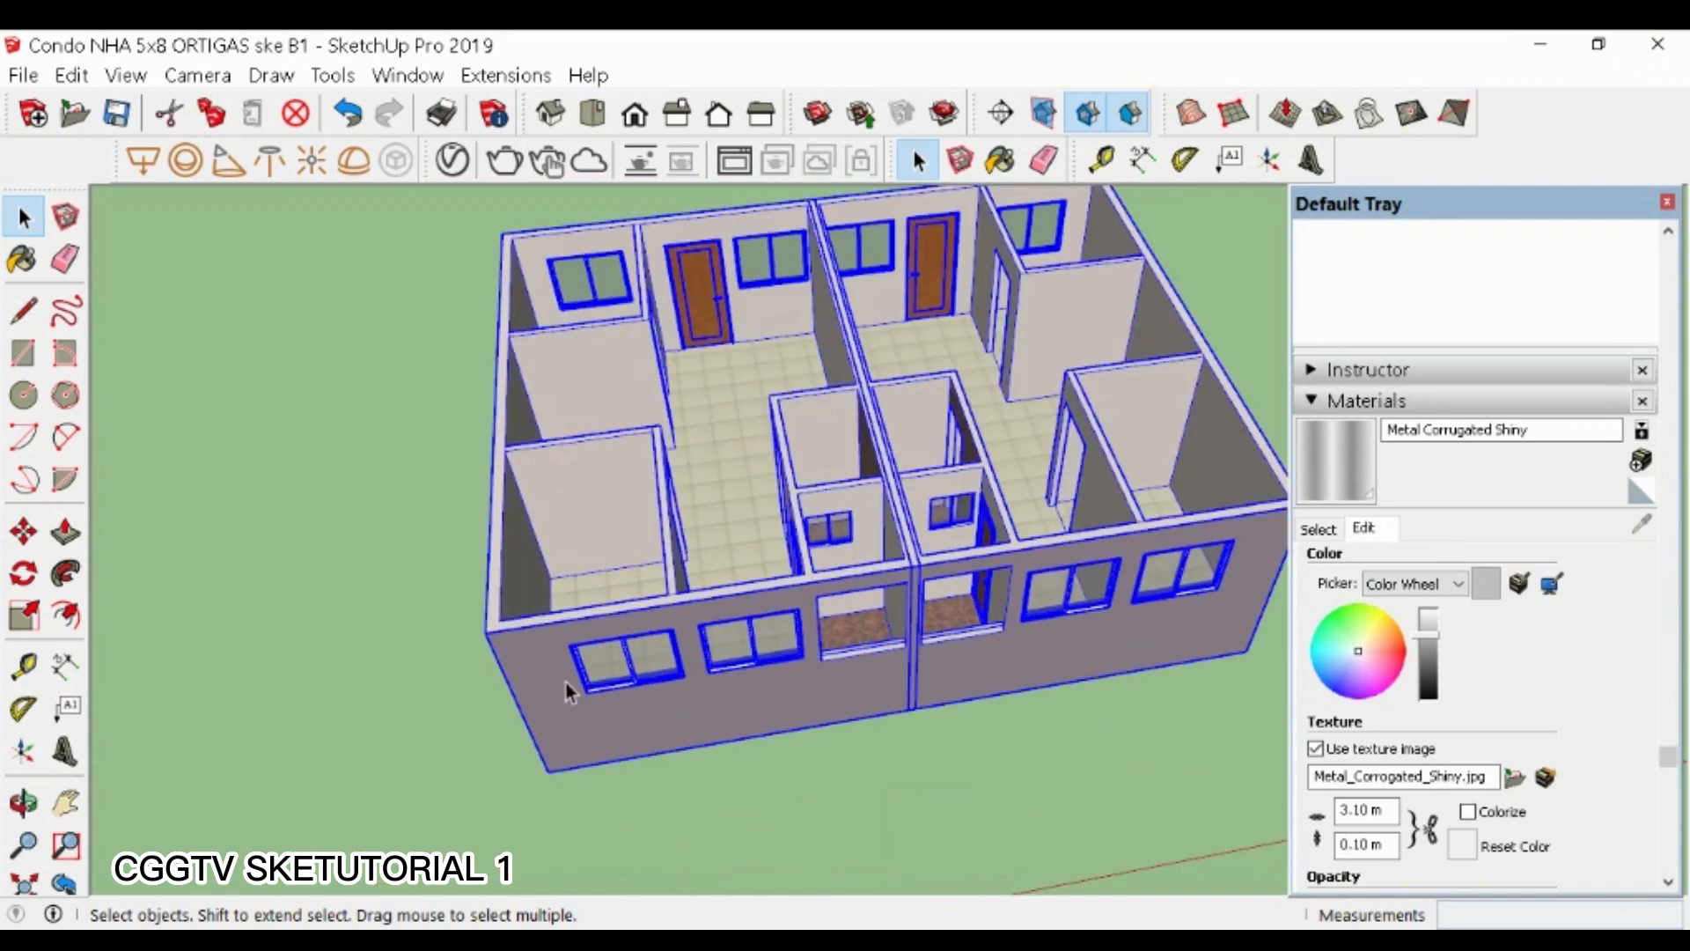
key(m)
key(ctrl)
click(484, 626)
scroll(437, 645, down, 4)
shift+middle_drag(449, 641, 854, 592)
scroll(873, 587, up, 5)
click(942, 567)
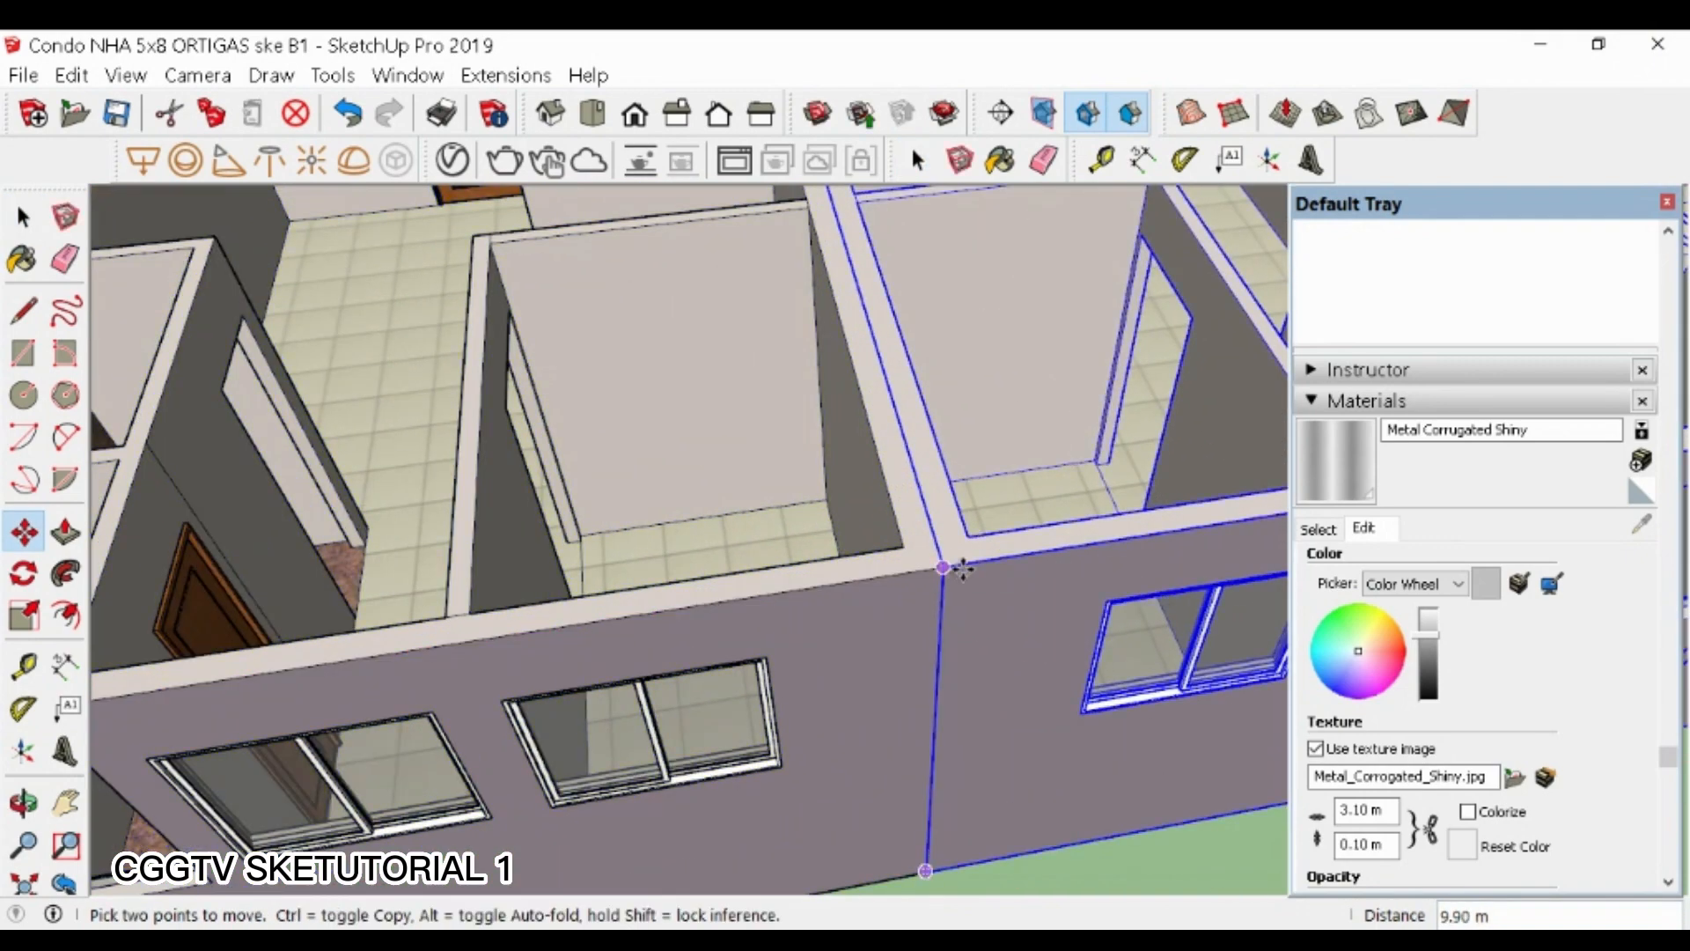
- Shift the copied pair into the original pair by the wall thickness so their adjoining walls overlap as one shared wall
scroll(952, 568, up, 3)
click(1019, 547)
click(974, 555)
scroll(883, 572, up, 3)
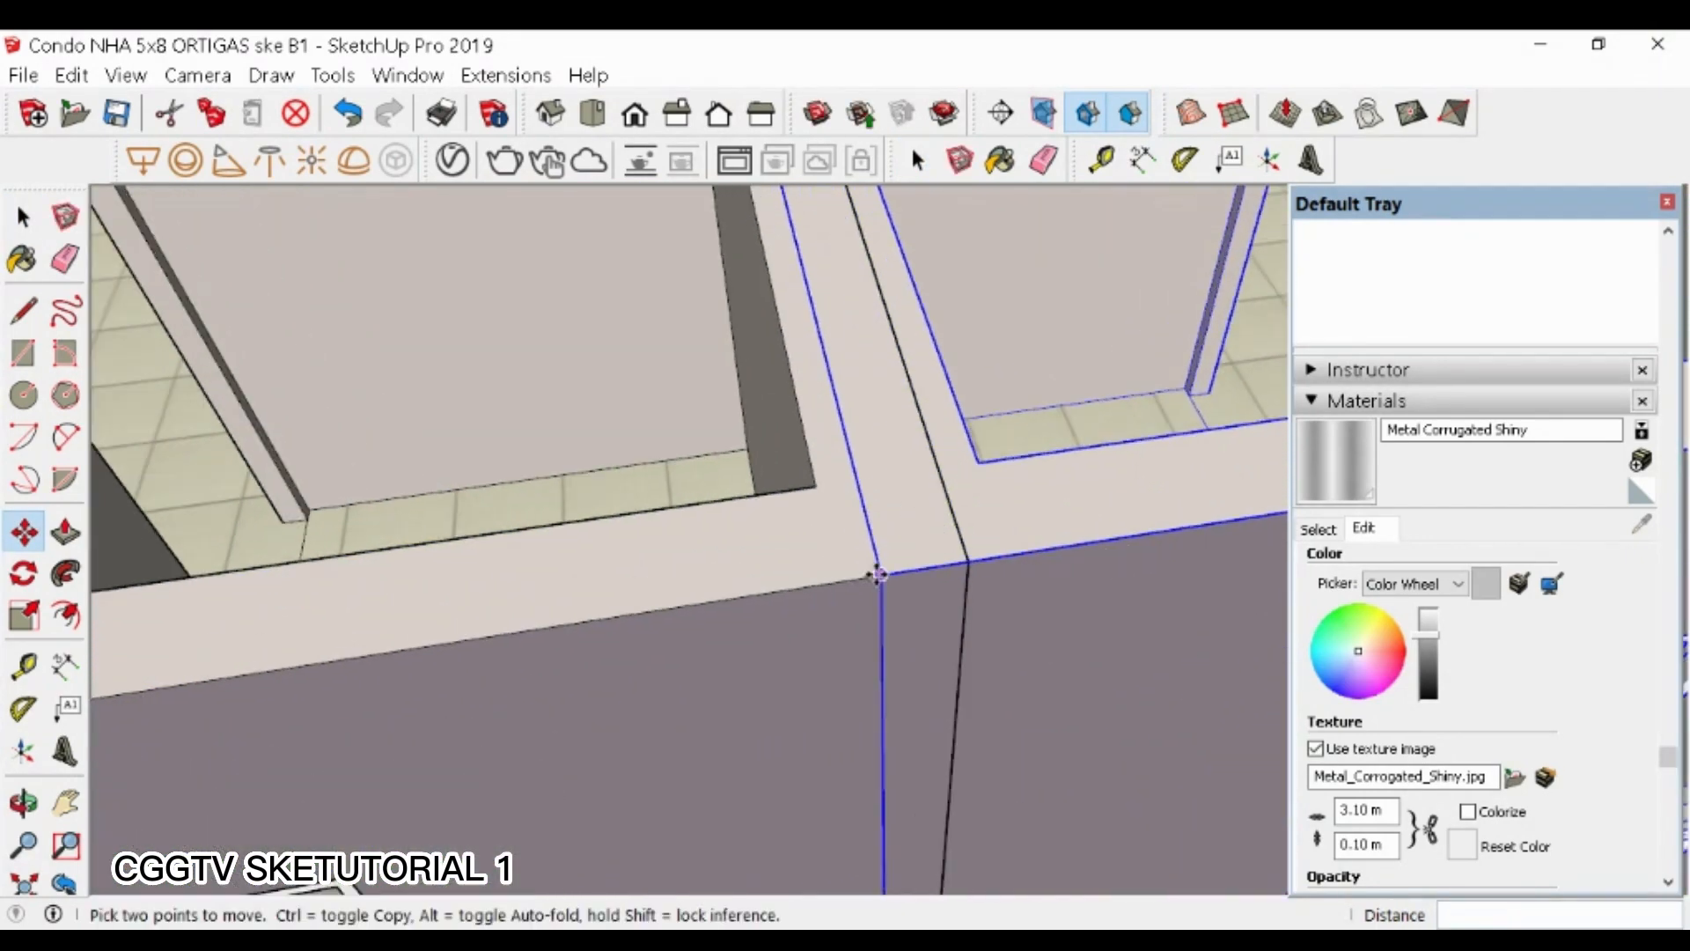
click(878, 573)
click(852, 580)
scroll(828, 587, down, 1)
scroll(854, 546, down, 10)
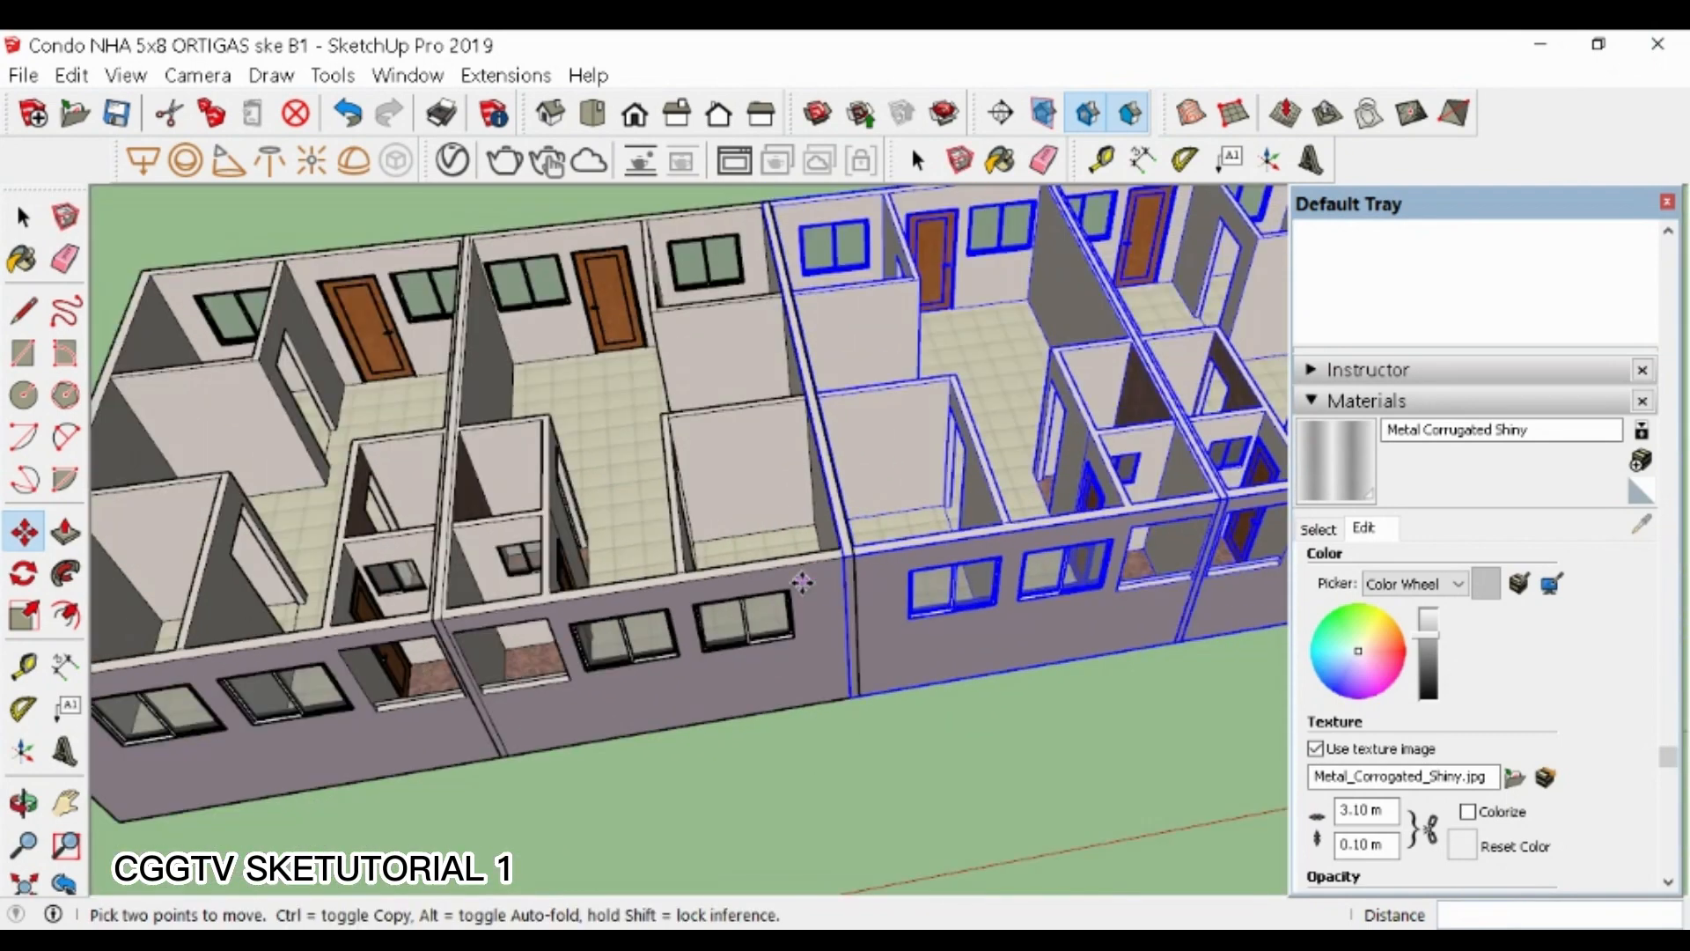
- Copy the end pair of units to the row's free end with the adjoining walls overlapping, making a row of six units
key(space)
click(834, 717)
middle_drag(786, 649, 894, 621)
click(894, 620)
scroll(662, 683, up, 5)
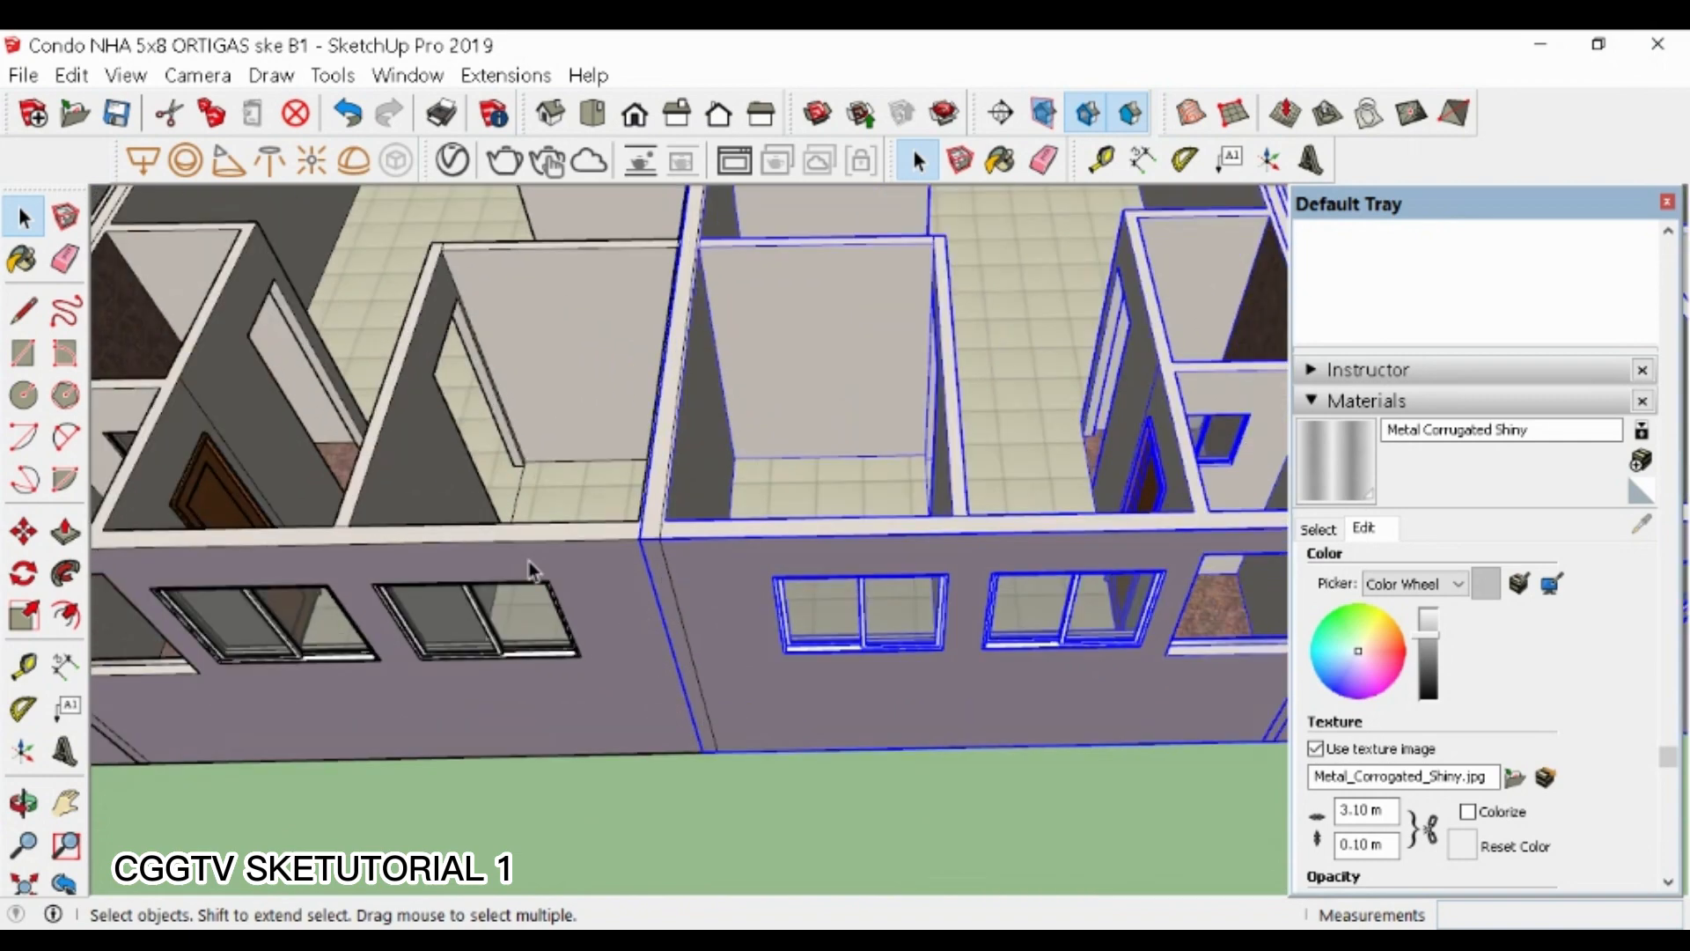
click(360, 518)
key(ctrl)
scroll(360, 518, down, 5)
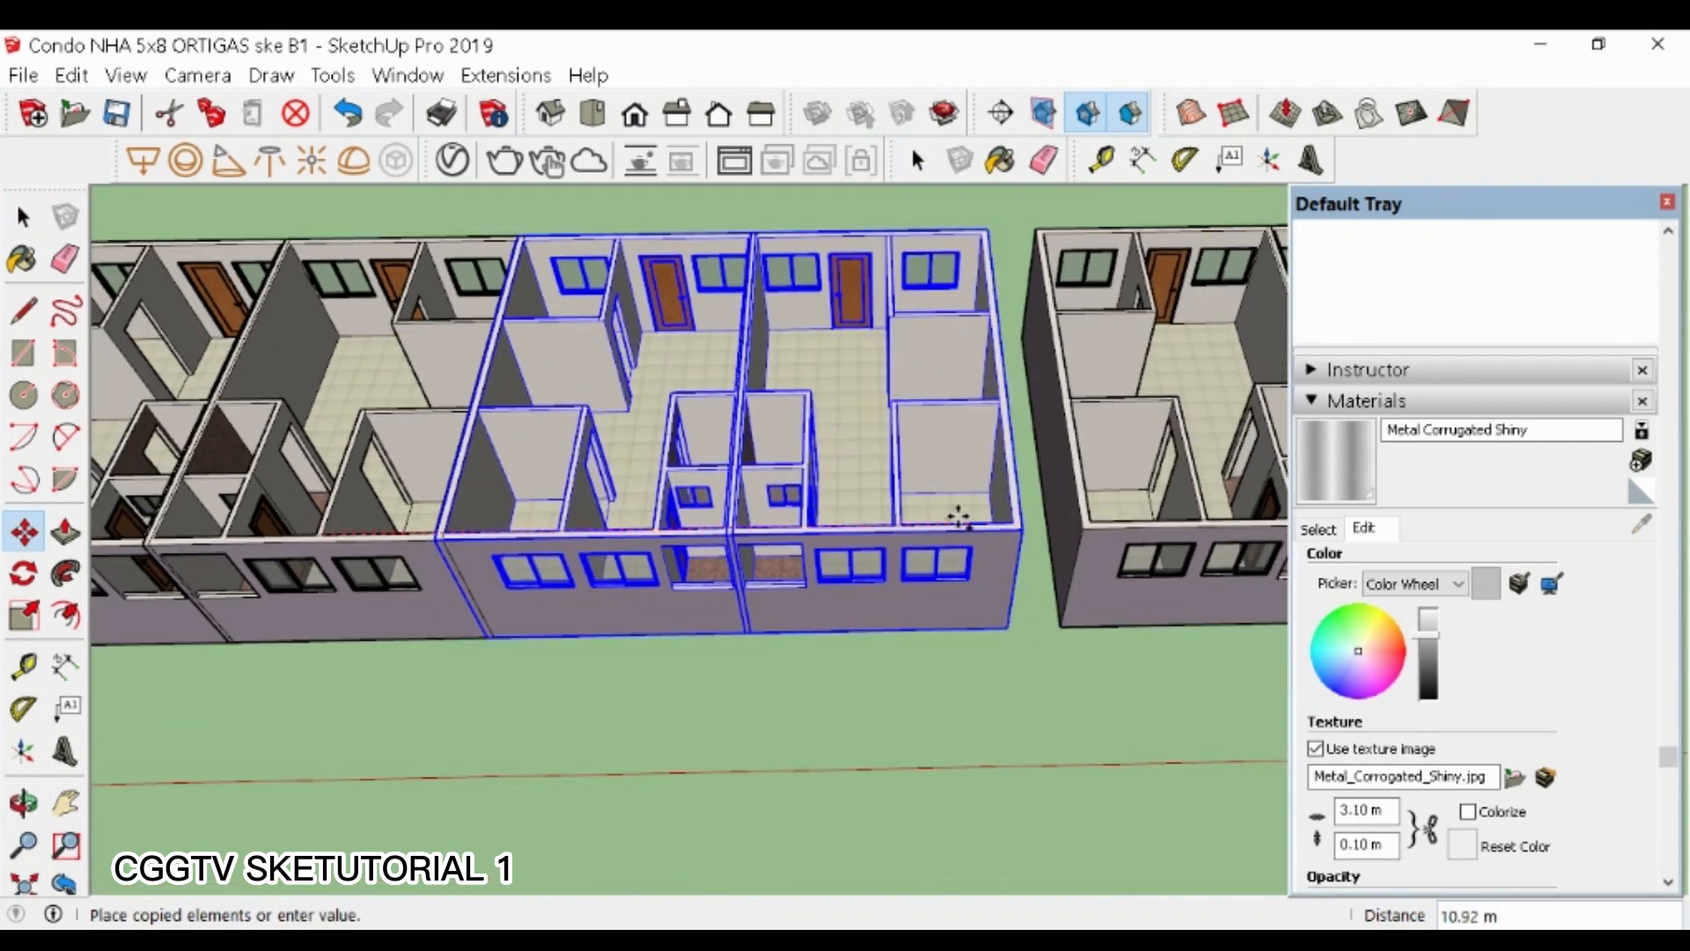
click(903, 524)
scroll(672, 615, down, 3)
key(space)
click(689, 698)
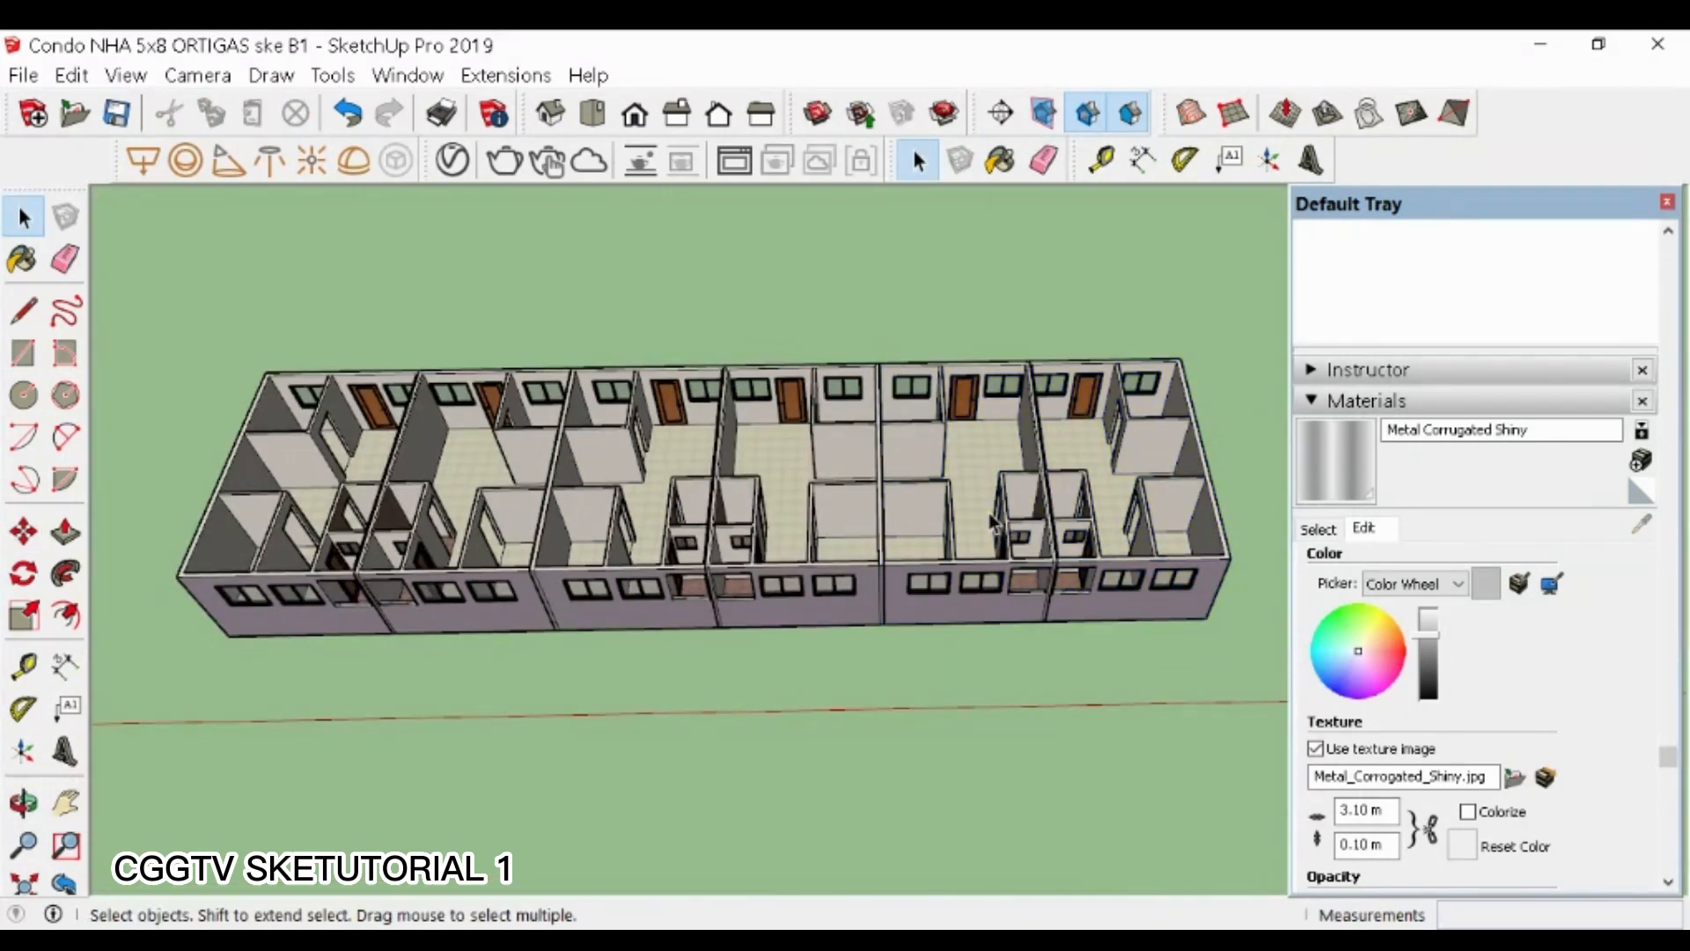
- Select the complete six-unit row and place a parallel copy of it alongside the entrance-door side
middle_drag(392, 680, 247, 409)
drag(854, 623, 1067, 642)
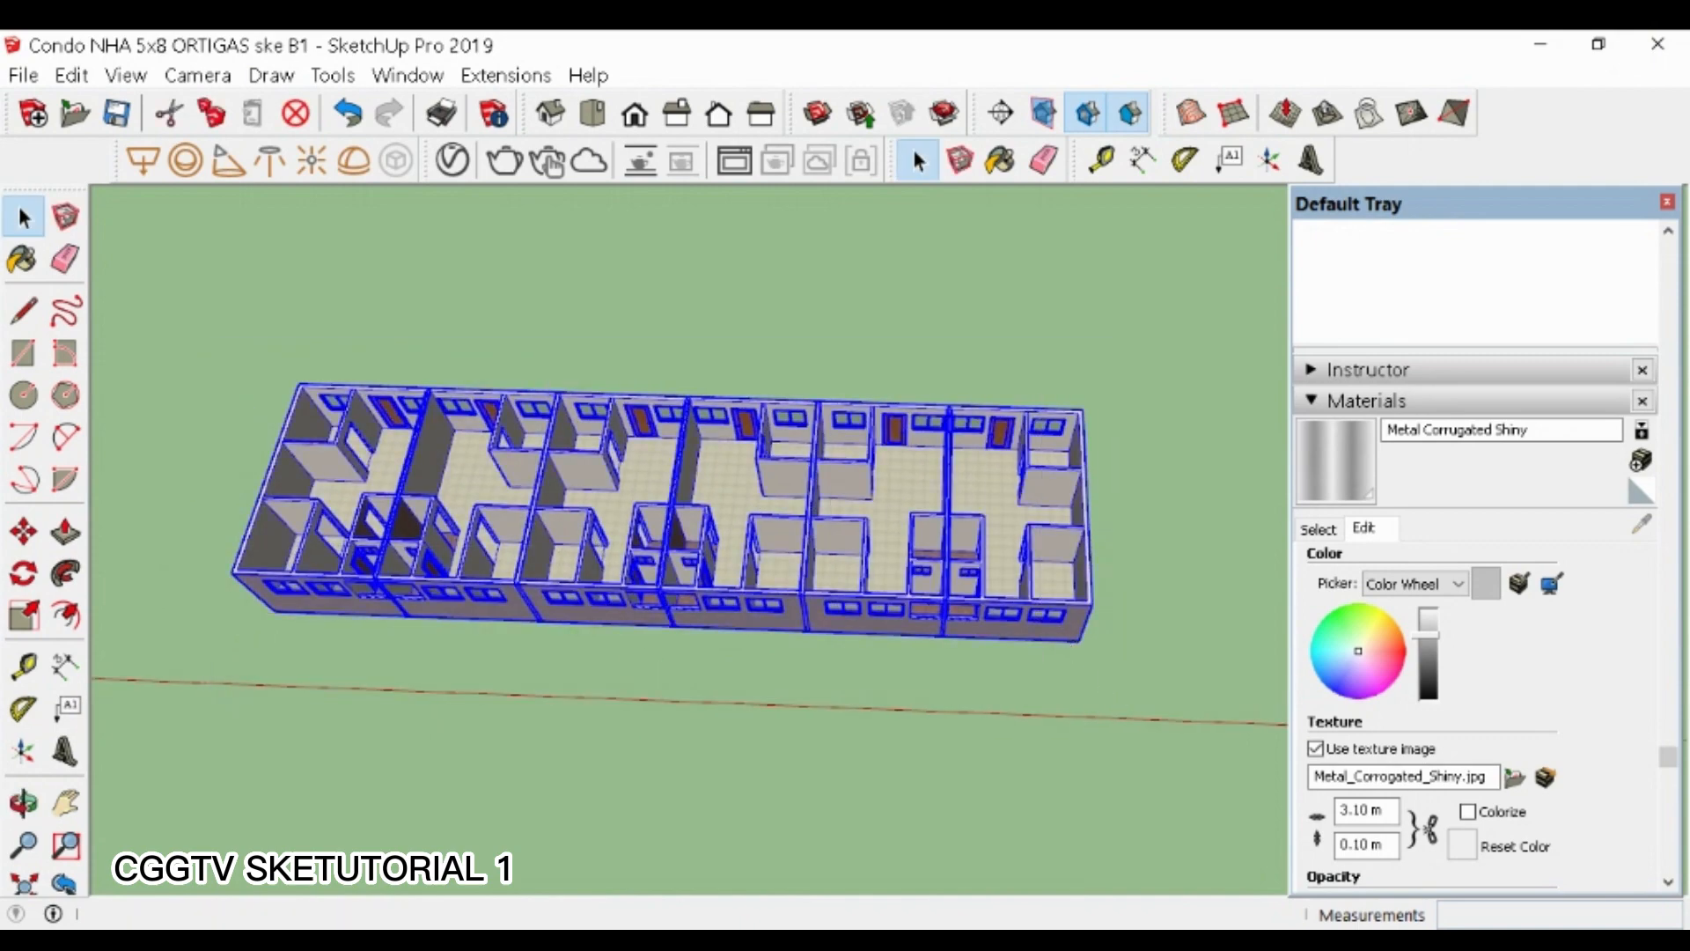
middle_drag(1030, 513, 748, 551)
key(m)
key(ctrl)
click(751, 548)
click(954, 661)
- Mirror the copied row along the green axis with the Scale tool so its entrance doors face the original row
key(s)
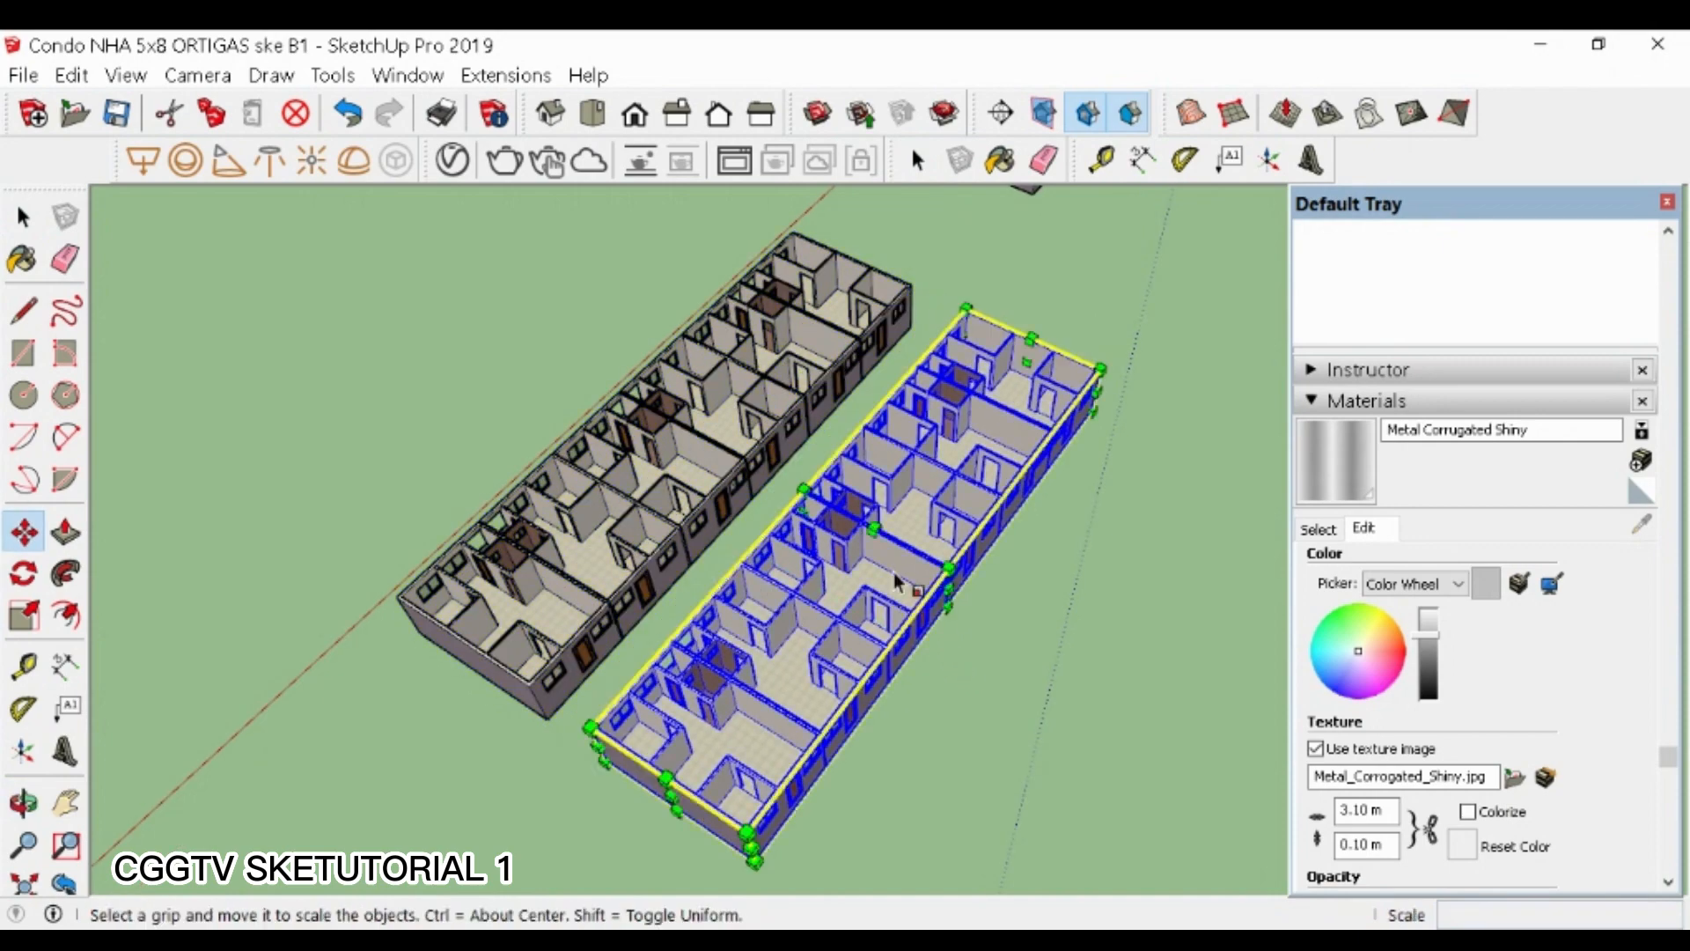
drag(802, 510, 1098, 673)
scroll(1095, 673, down, 2)
scroll(767, 782, up, 4)
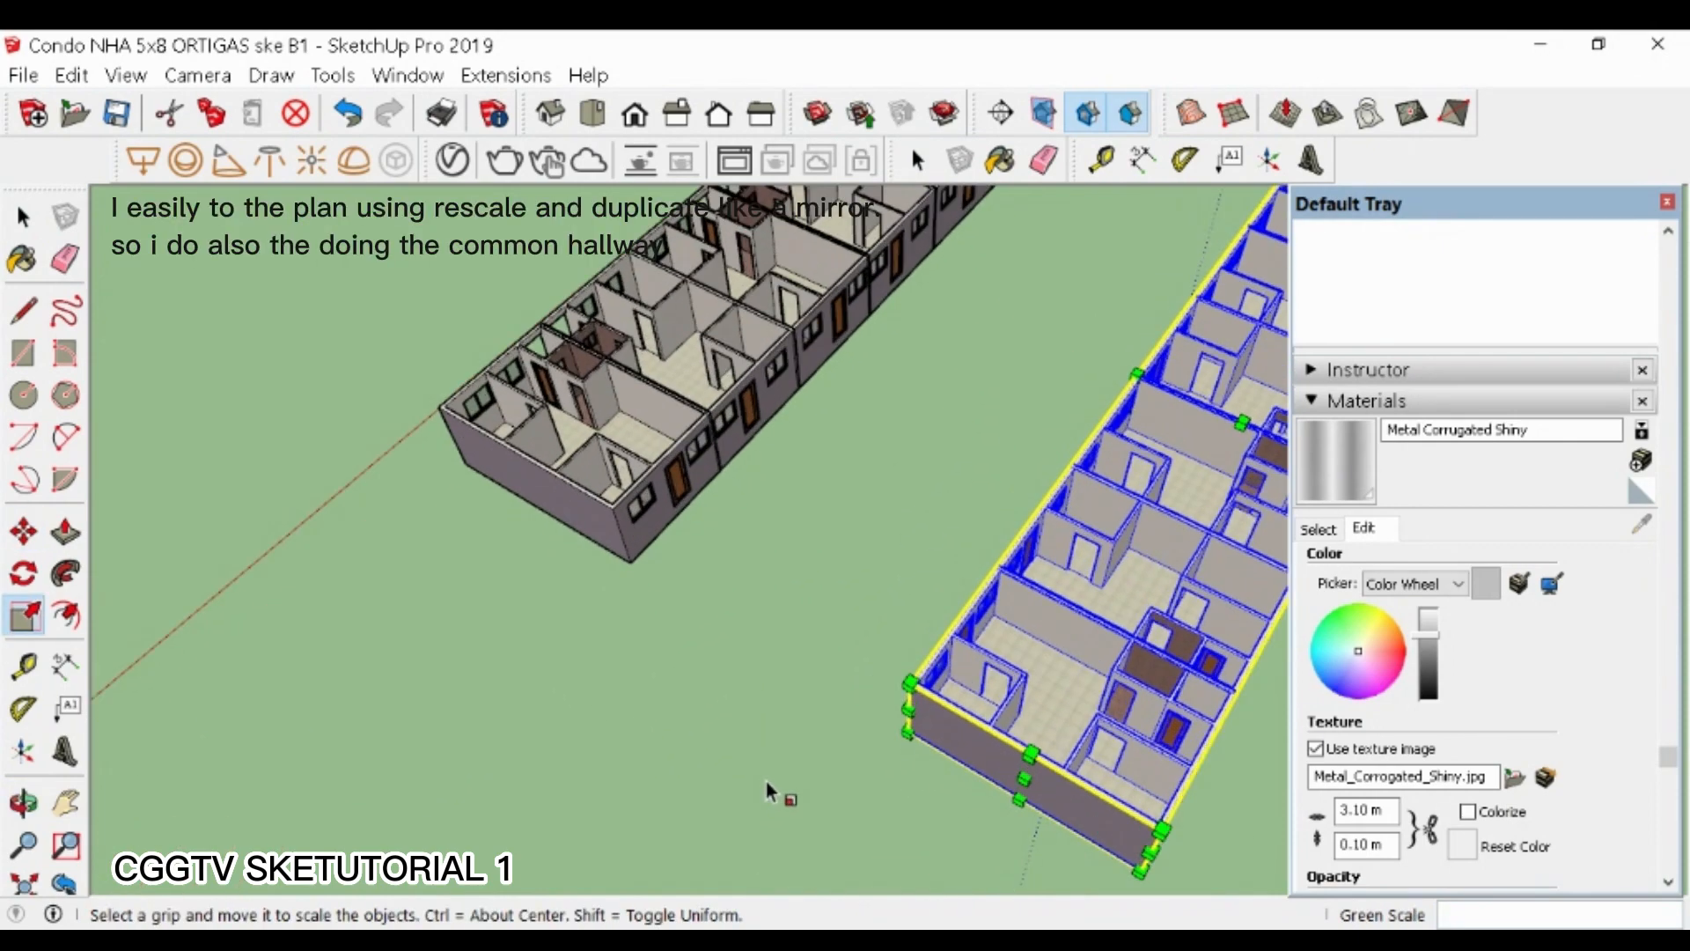
- Move the mirrored row until its end corner meets the original row's corner on the door side
scroll(767, 783, up, 2)
key(m)
click(982, 631)
click(536, 386)
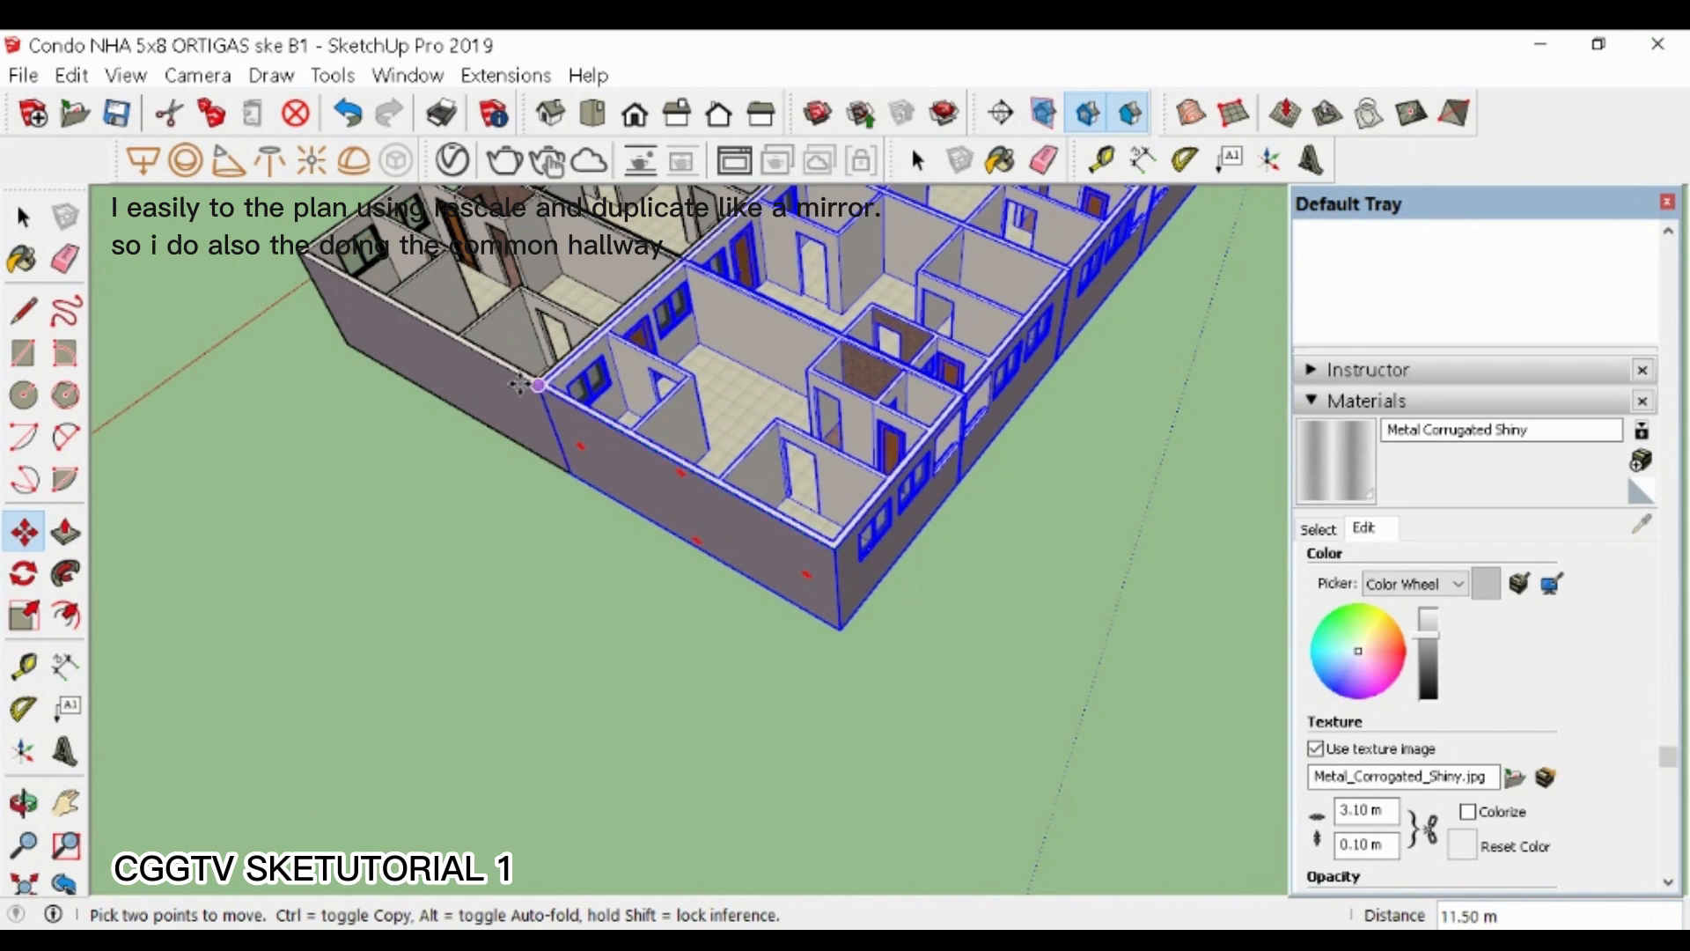
- Move the mirrored row 3 m away from the original along the green axis to leave a common hallway
scroll(519, 386, up, 3)
click(585, 440)
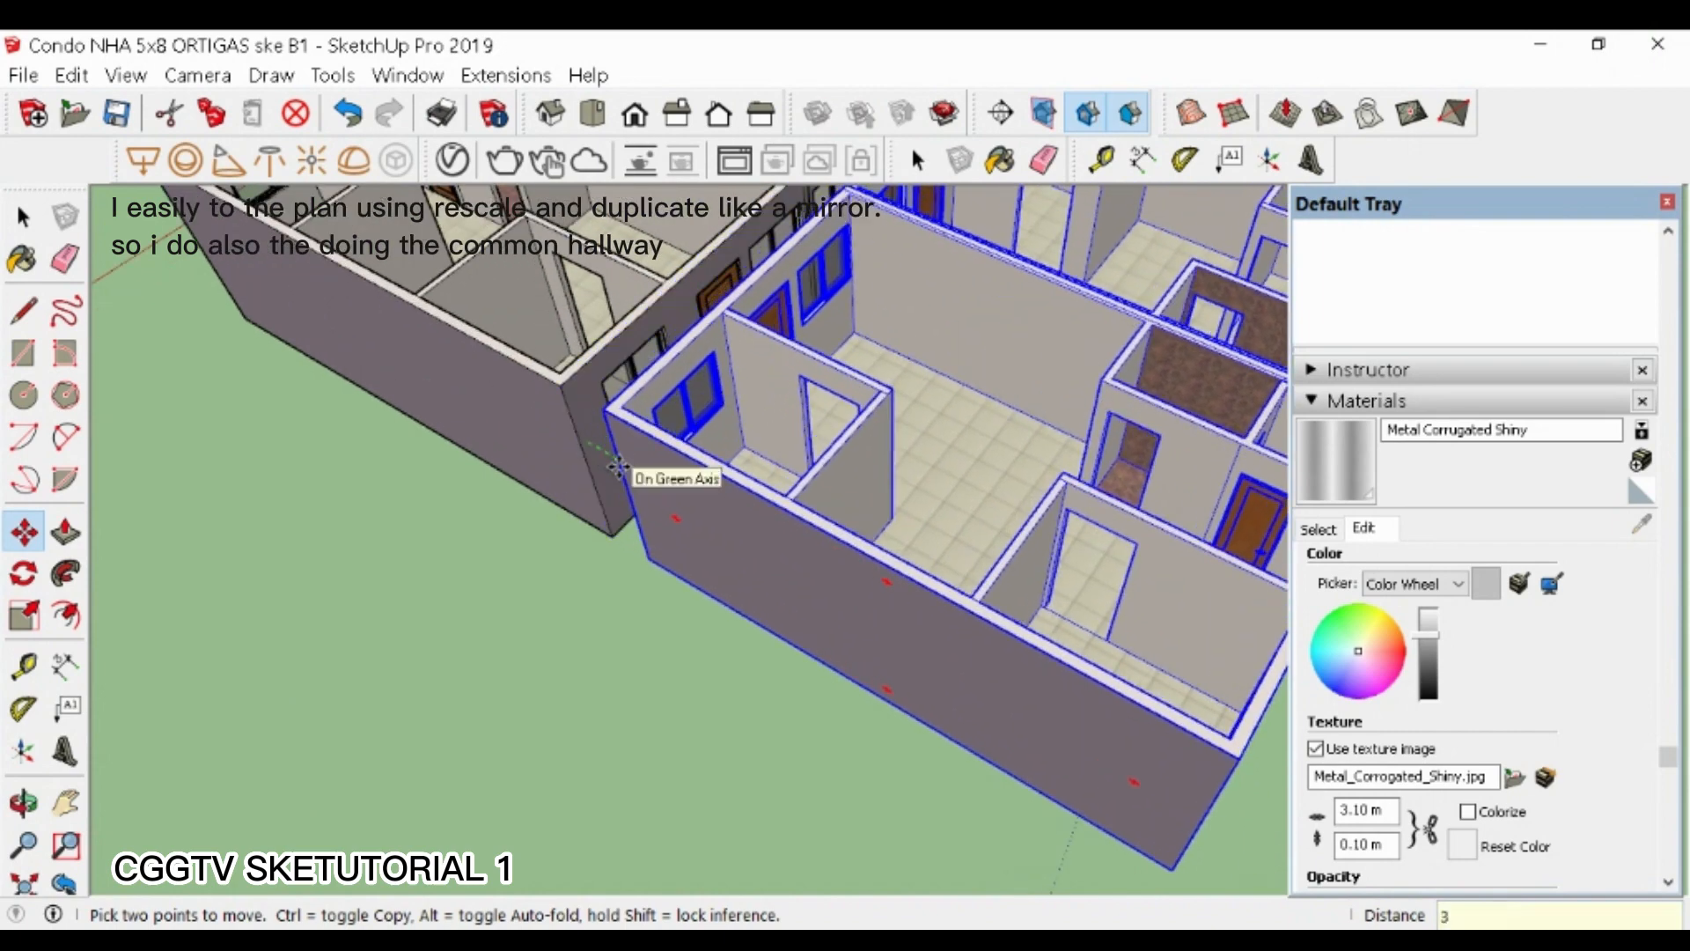
text(3)
key(Return)
- Draw a 2.20 x 0.50 m rectangle on the wall base below the end door and extrude it 3.00 m to the opposite row
middle_drag(619, 467, 558, 622)
scroll(891, 750, up, 2)
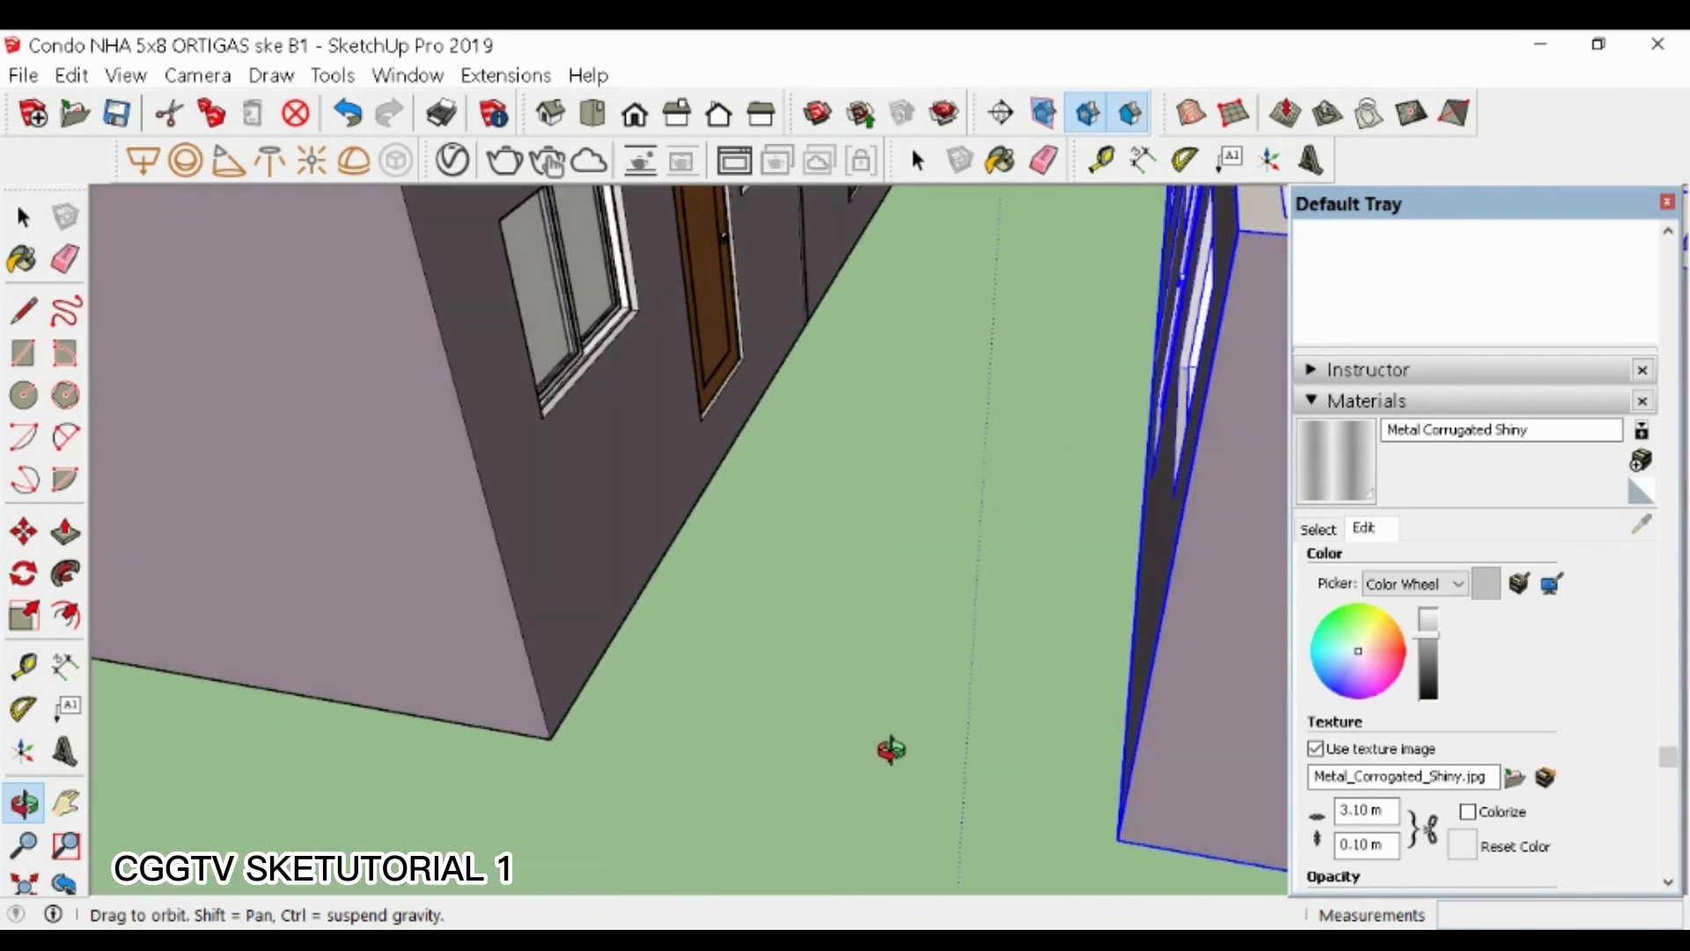
middle_drag(891, 750, 361, 487)
key(r)
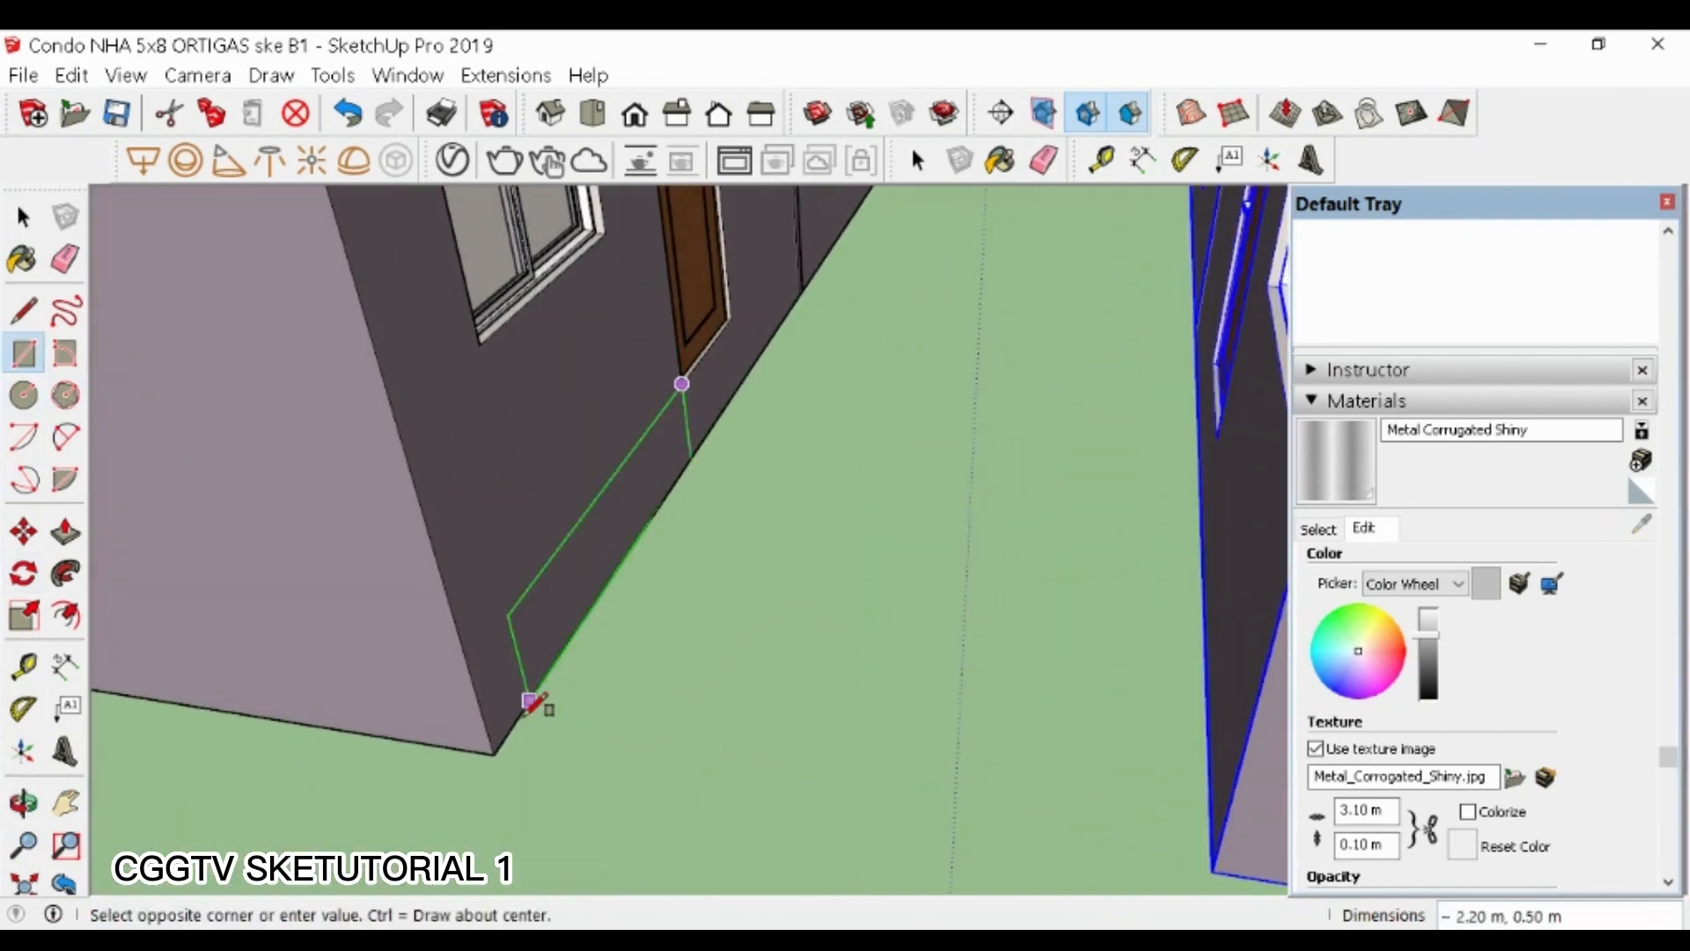
click(531, 702)
key(p)
drag(513, 683, 1223, 858)
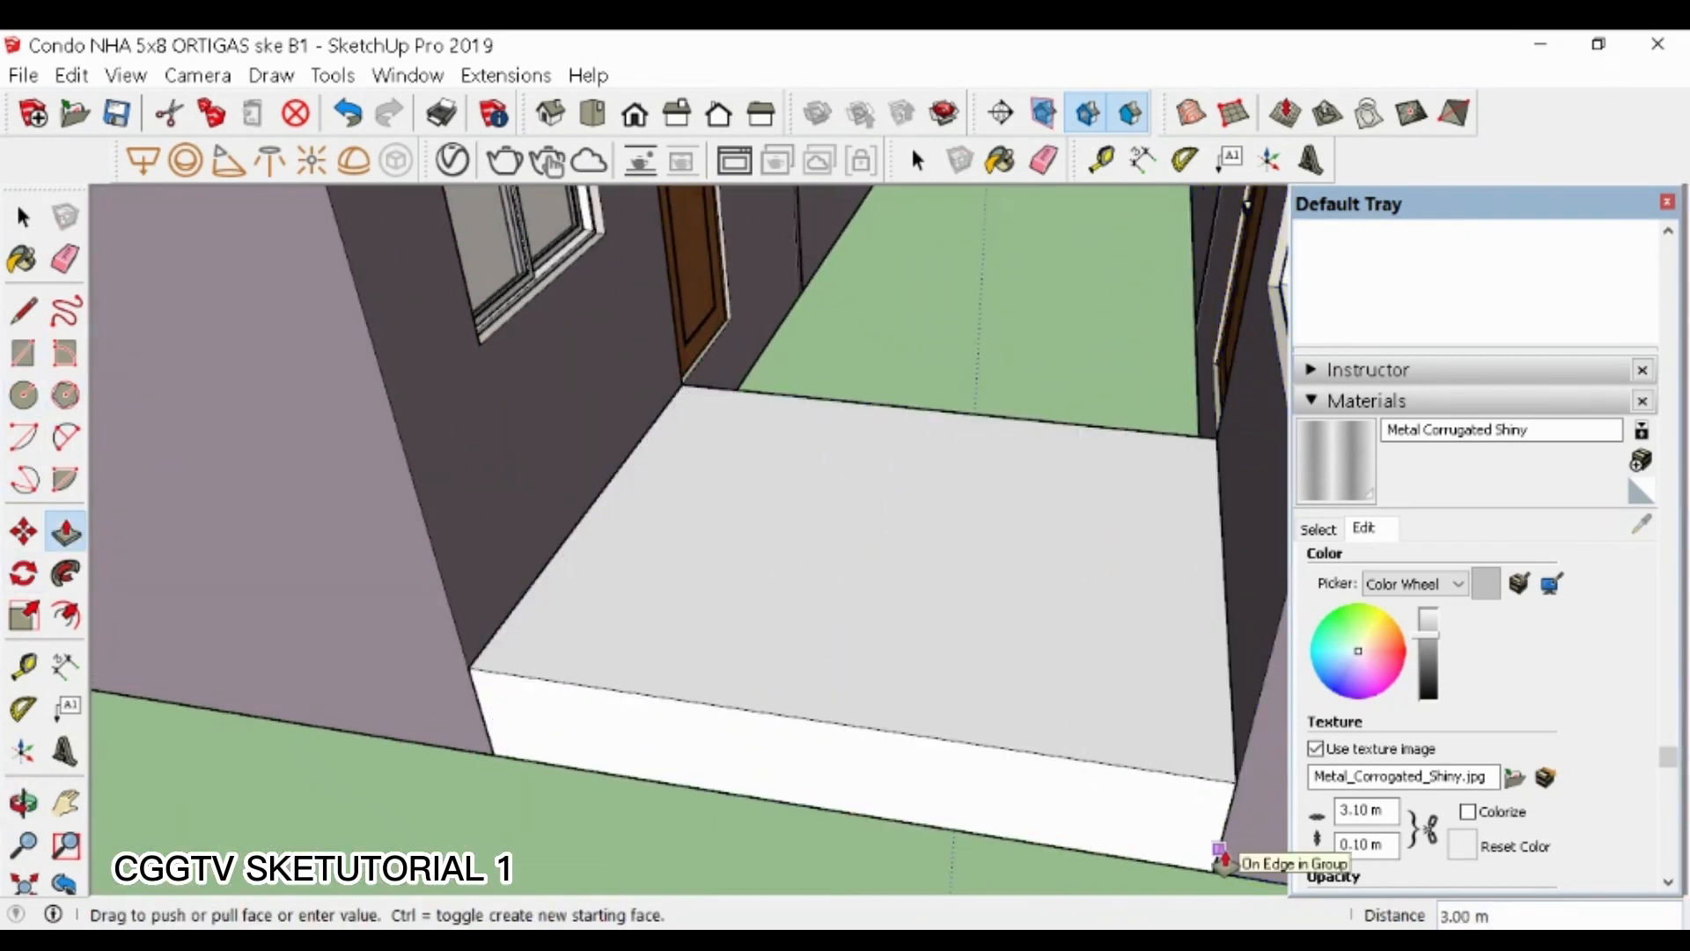
click(1224, 858)
- Extend the hallway slab's end face about 26.98 m between the two rows to the far end of the building
middle_drag(965, 784, 801, 708)
key(p)
click(321, 654)
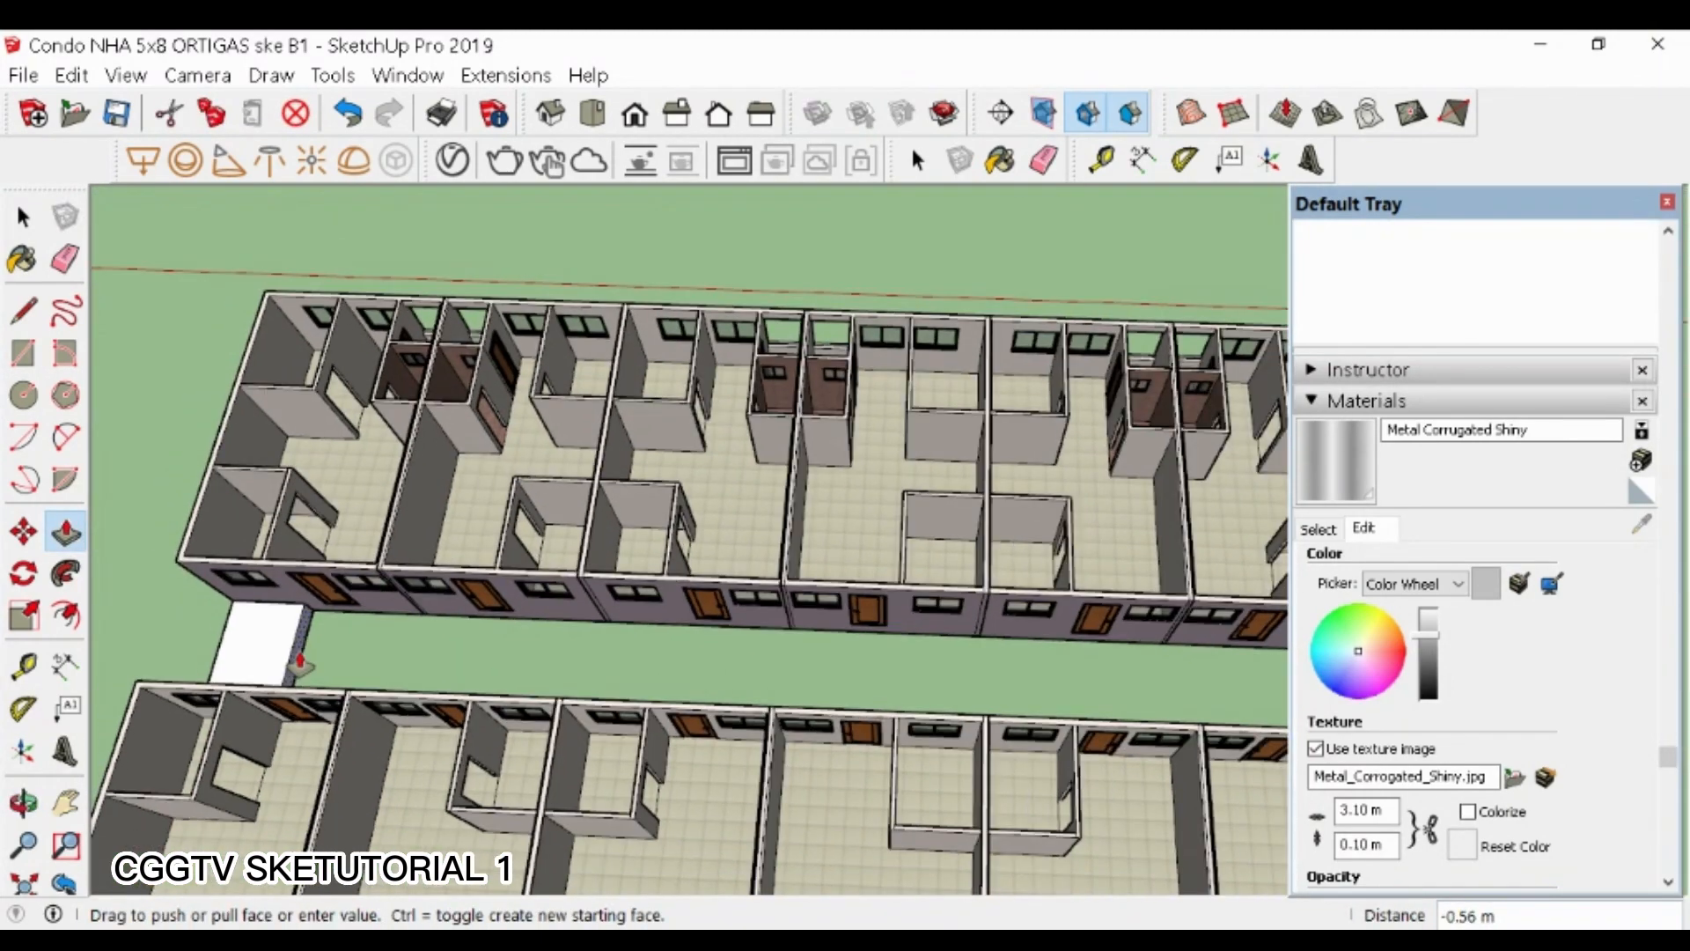
scroll(300, 665, down, 4)
scroll(924, 630, up, 3)
click(864, 632)
scroll(945, 676, down, 1)
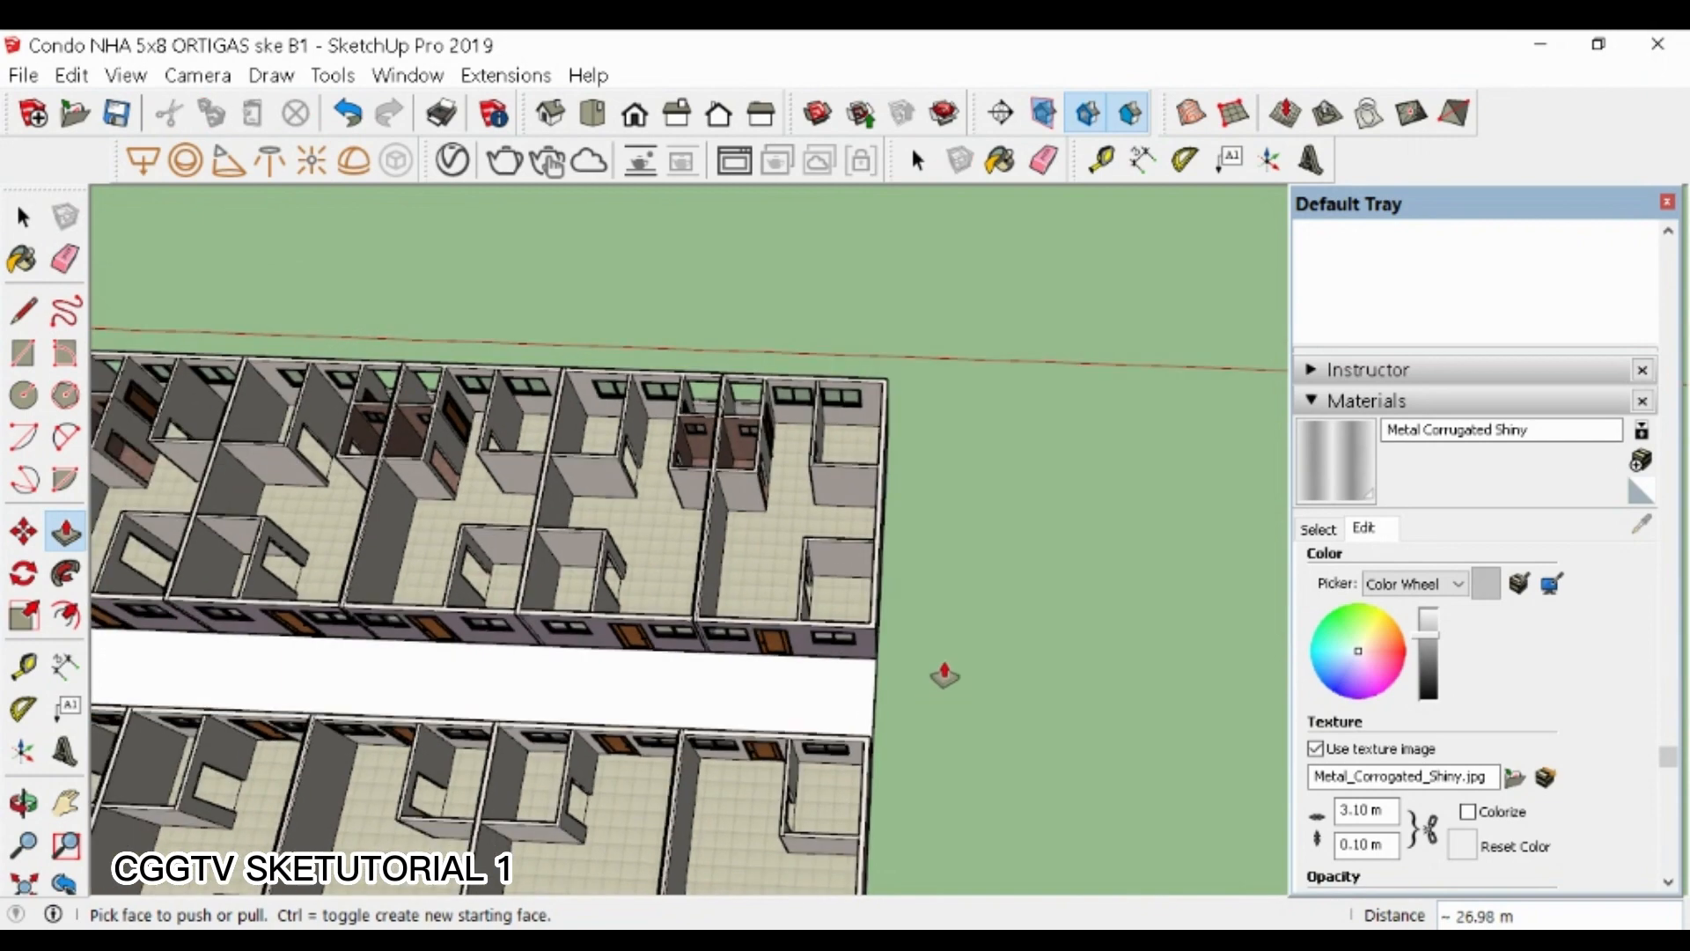
- Offset the outline of the hallway slab's underside inward by 0.5 m
scroll(945, 676, down, 4)
middle_drag(739, 657, 536, 709)
scroll(617, 700, up, 1)
scroll(431, 768, up, 1)
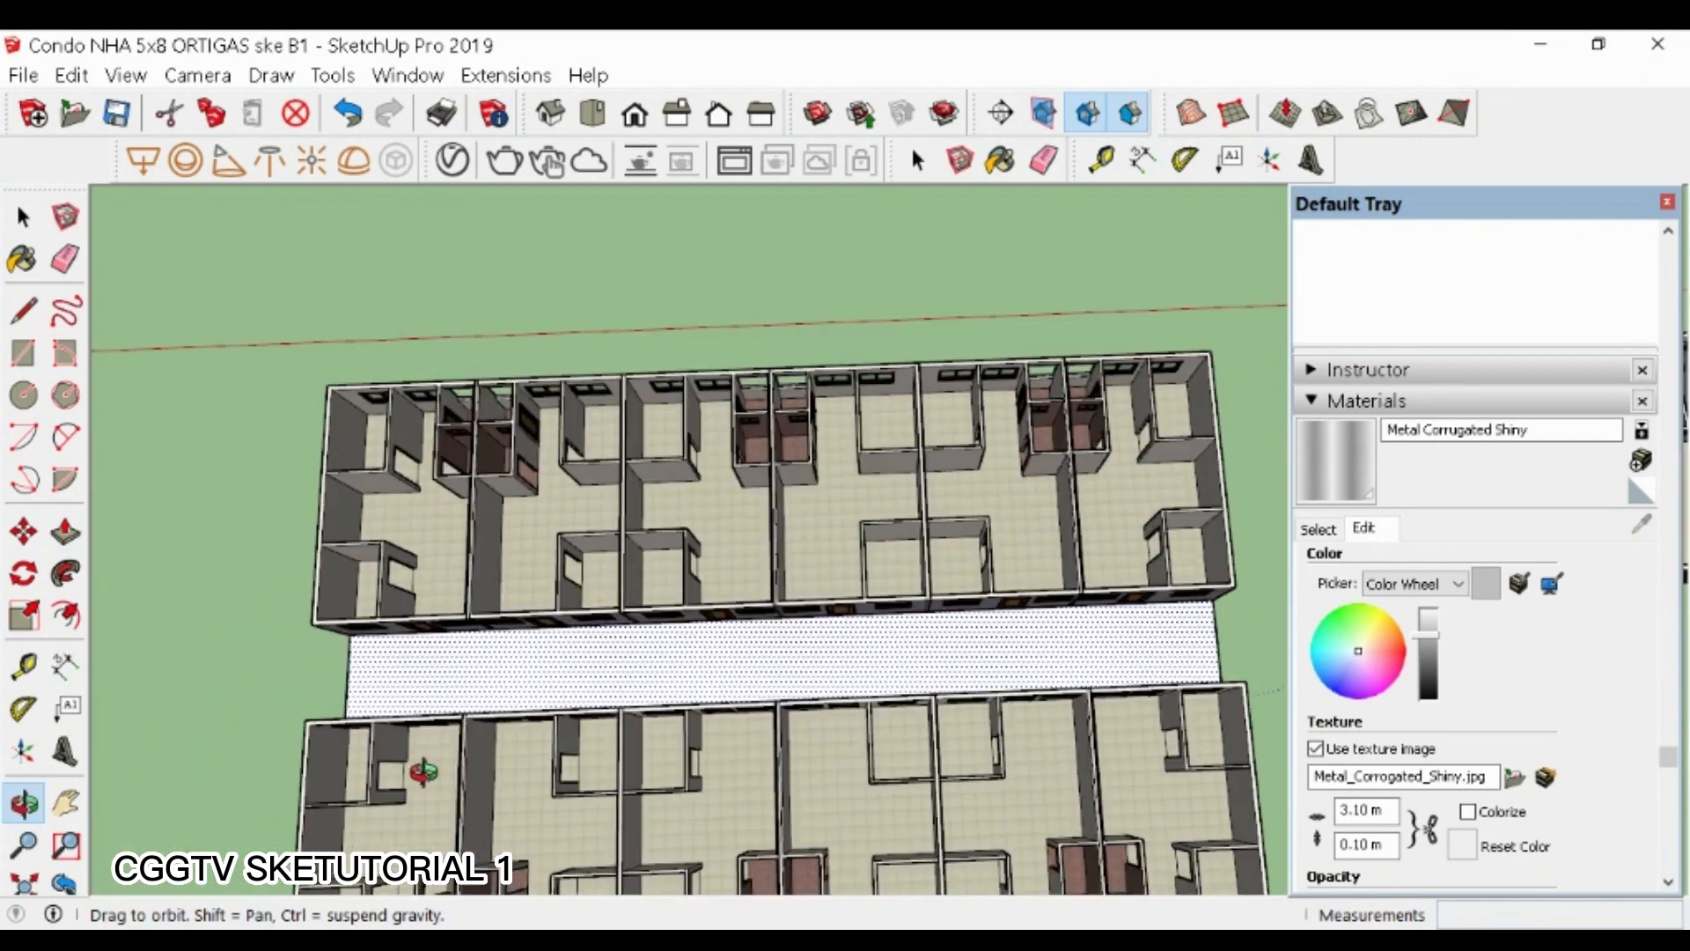
middle_drag(423, 772, 684, 653)
scroll(665, 405, up, 4)
middle_drag(678, 438, 446, 610)
click(66, 614)
click(394, 499)
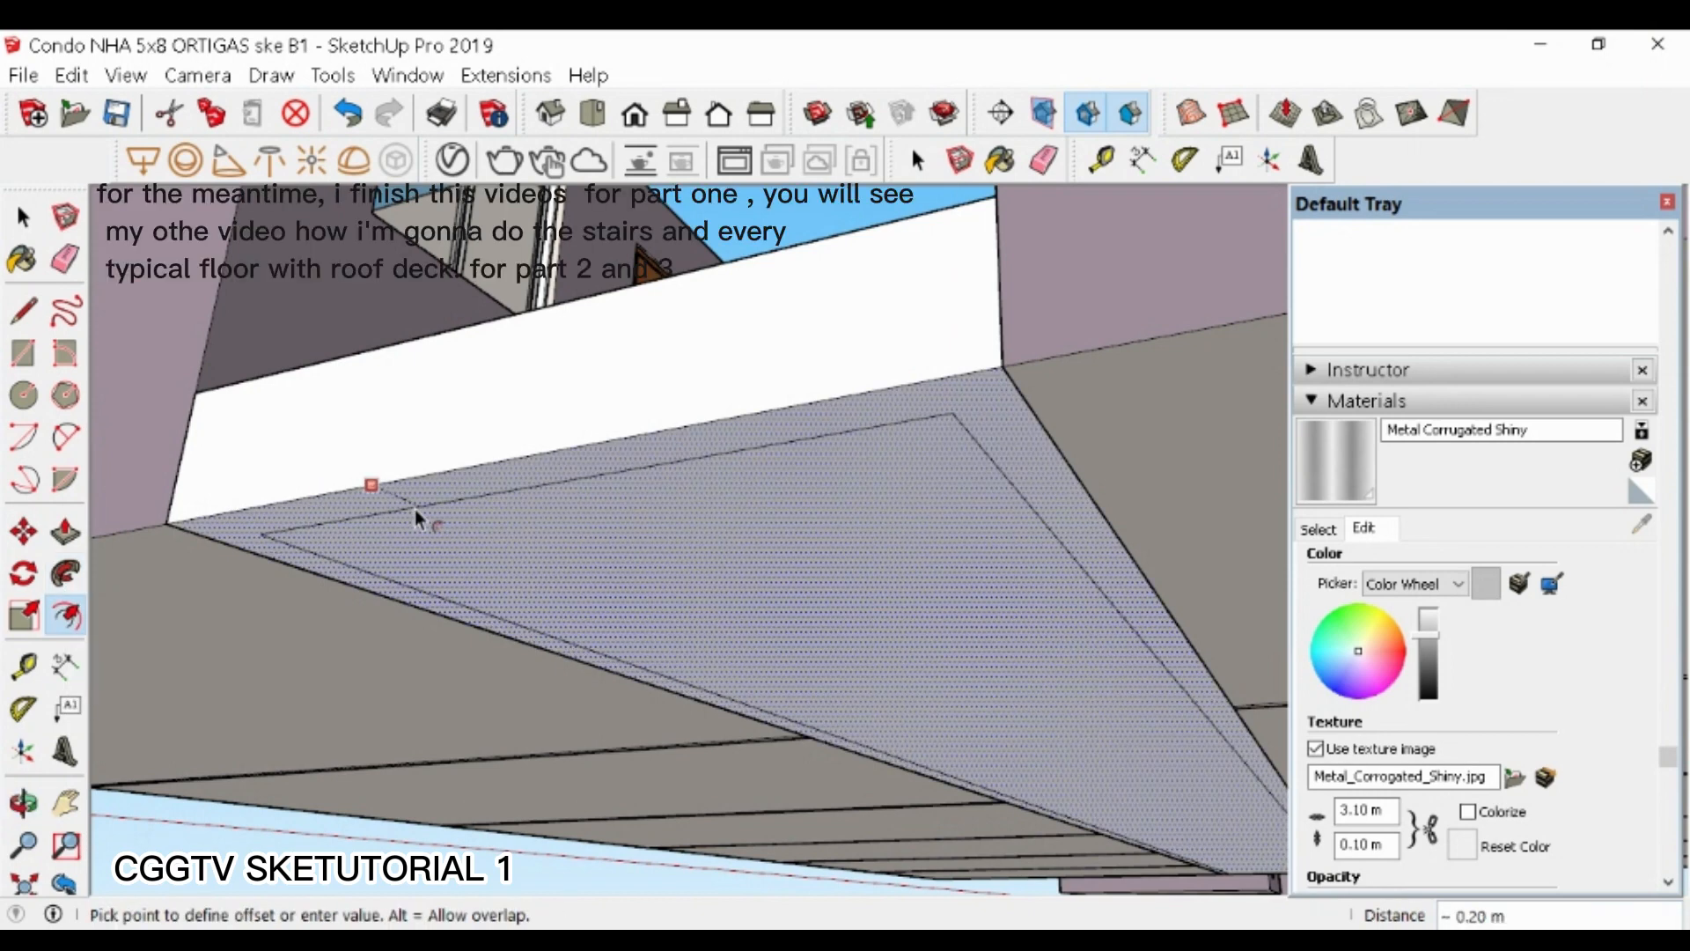
text(.5)
key(Return)
- Push the offset inner face of the hallway slab's underside up into the slab
key(space)
key(p)
click(647, 604)
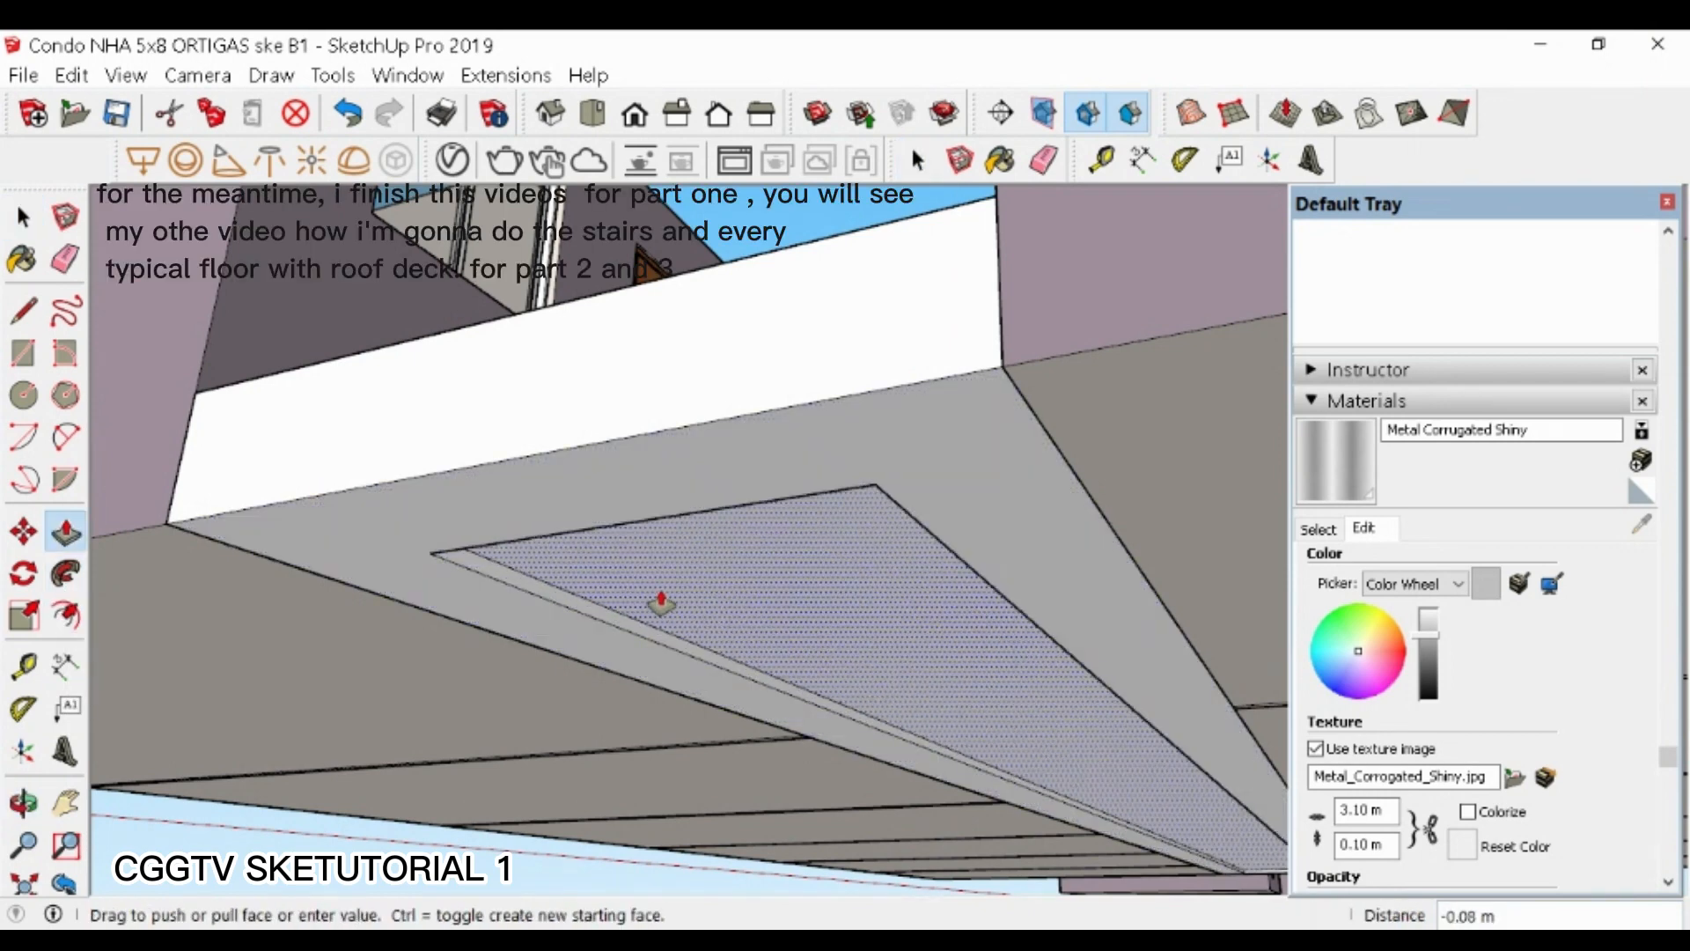
click(661, 590)
middle_drag(661, 589, 852, 657)
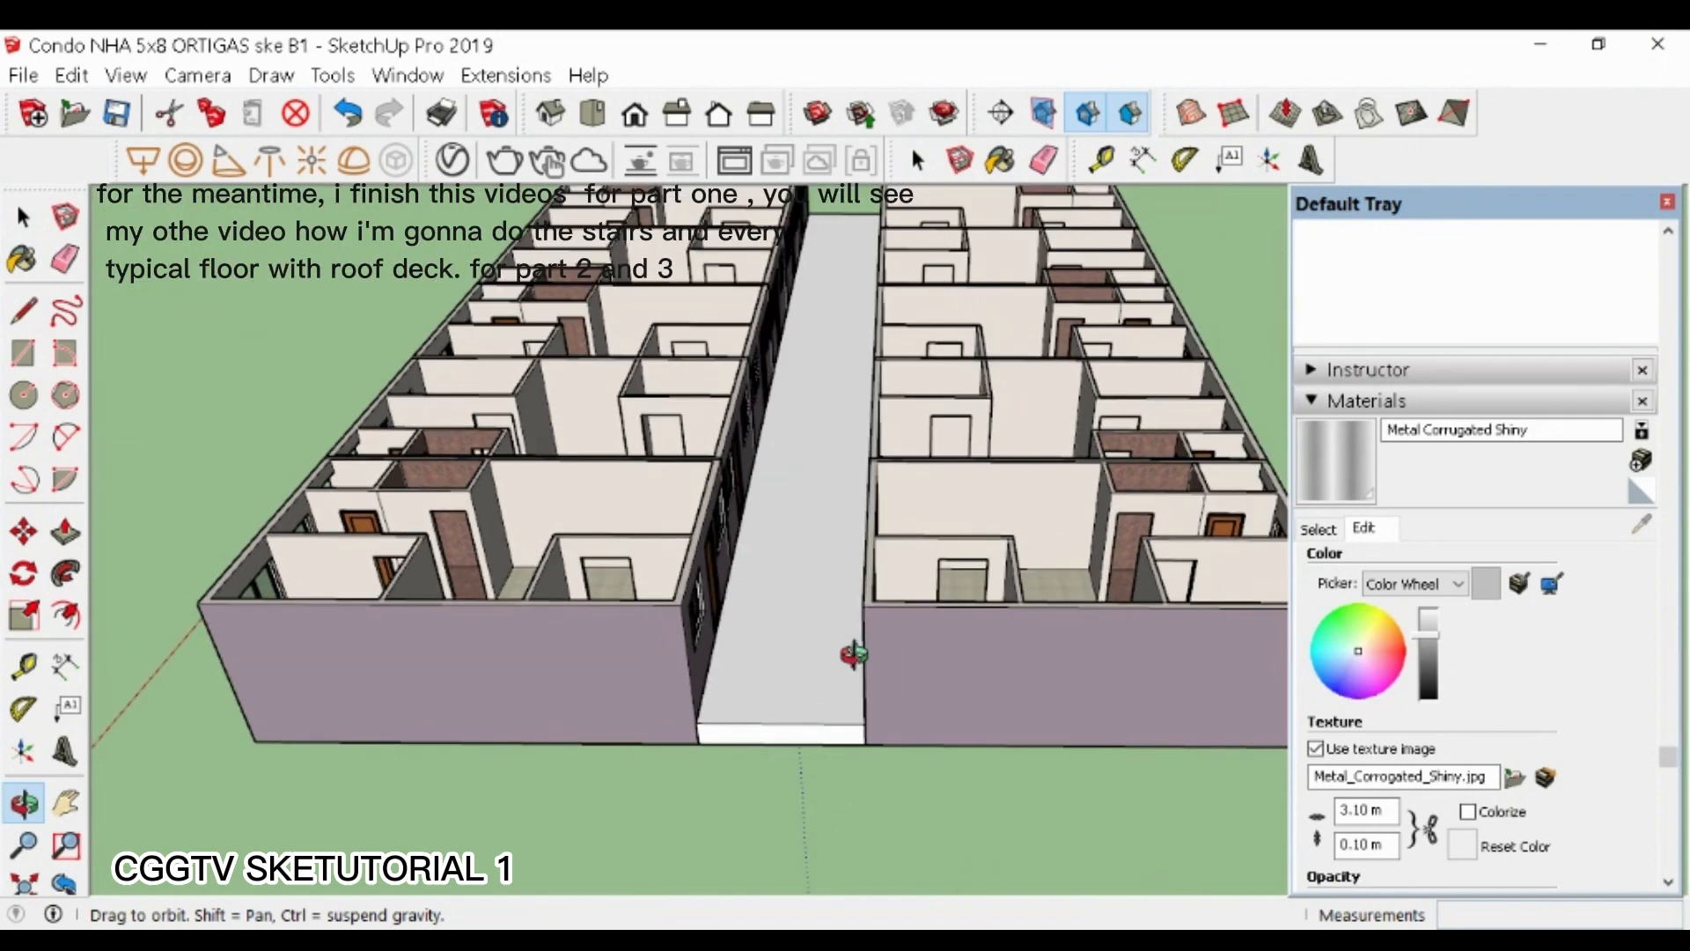
- Select the whole hallway slab between the two rows and show the materials used in the model
scroll(849, 669, down, 3)
key(space)
drag(686, 291, 839, 564)
click(803, 750)
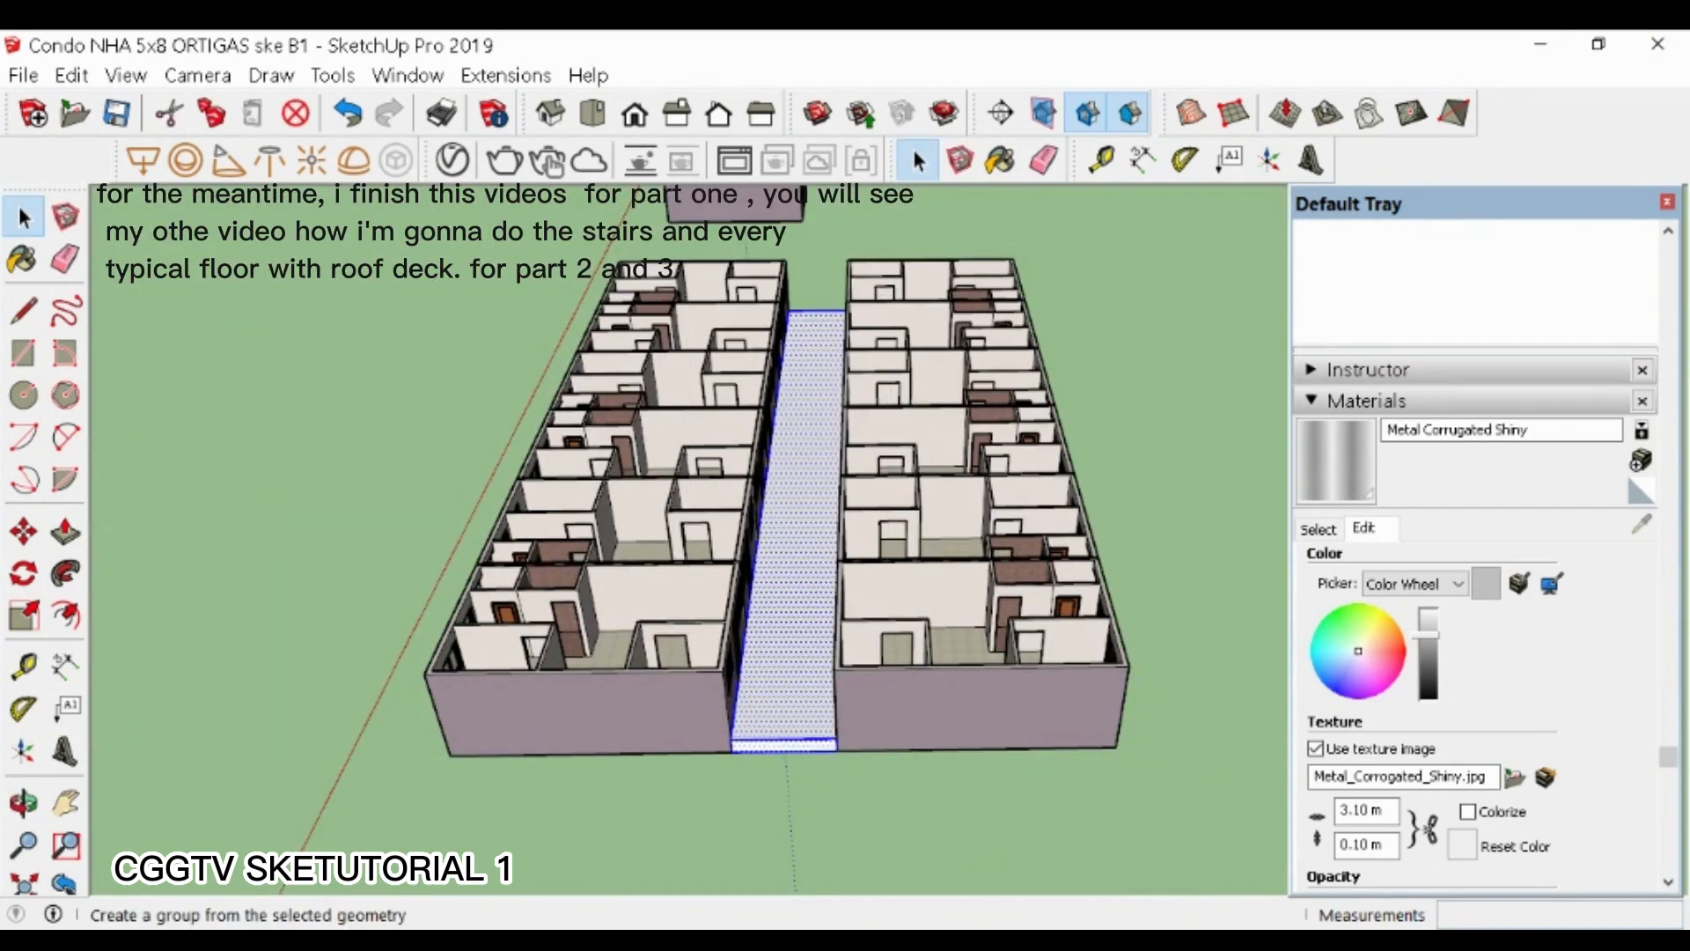
click(1318, 528)
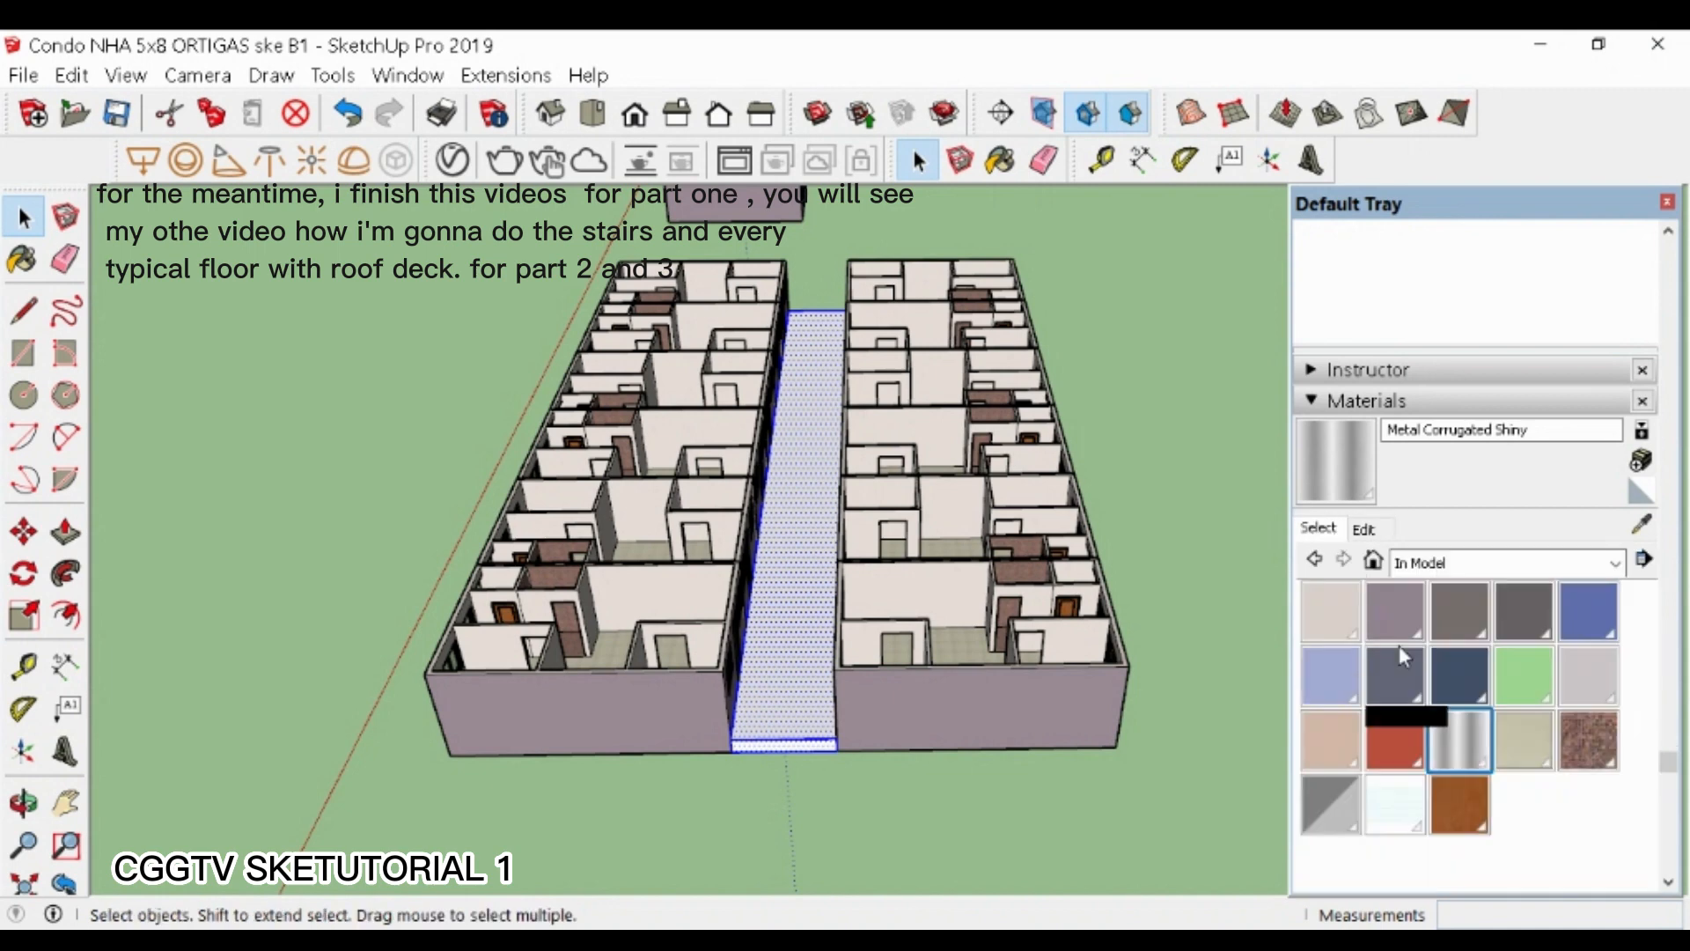